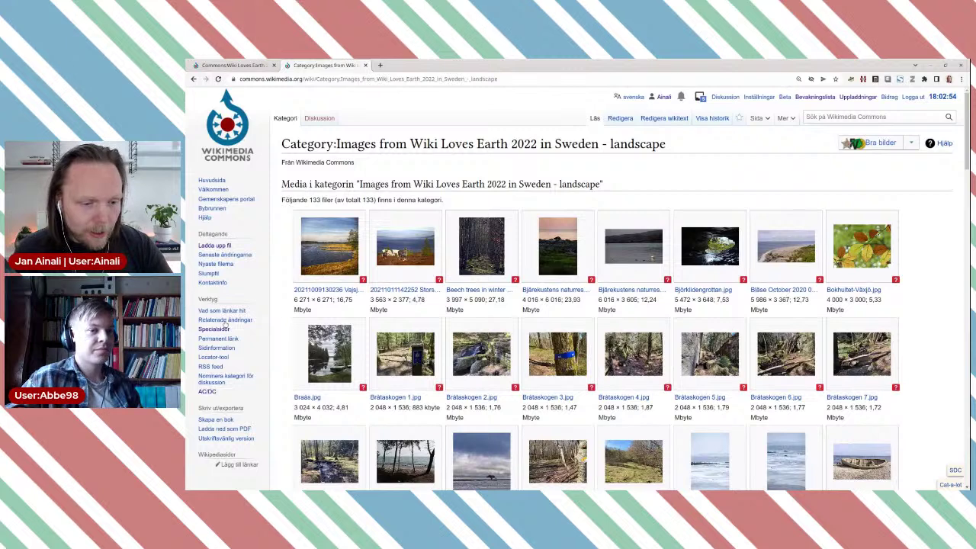
# Switch the Wikimedia Commons interface language to English and enlarge the page display
pyautogui.click(631, 97)
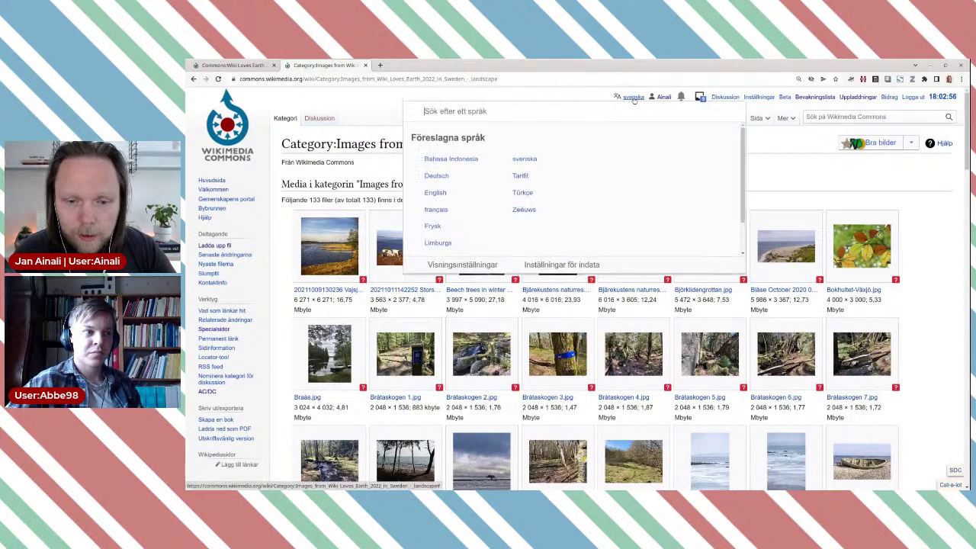
pyautogui.click(439, 194)
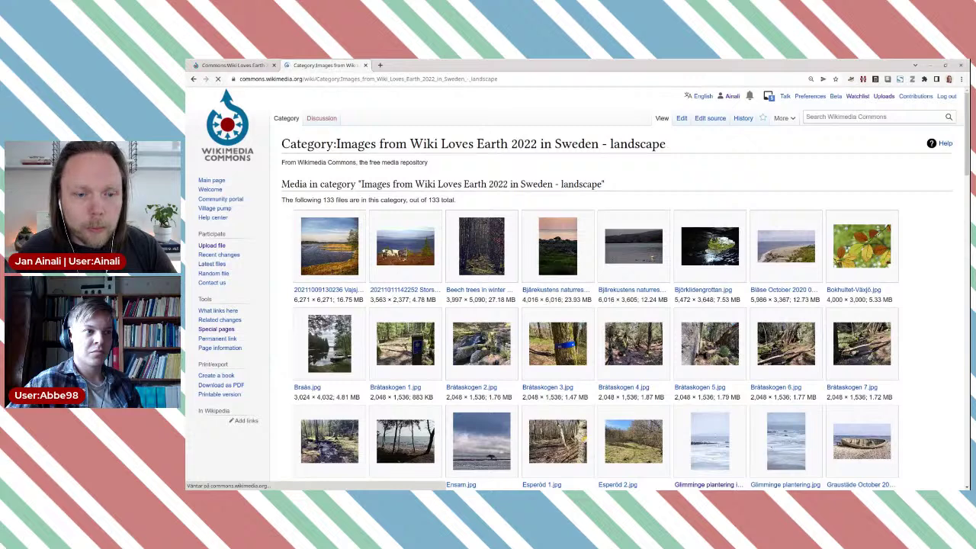
pyautogui.hotkey('ctrl', '+')
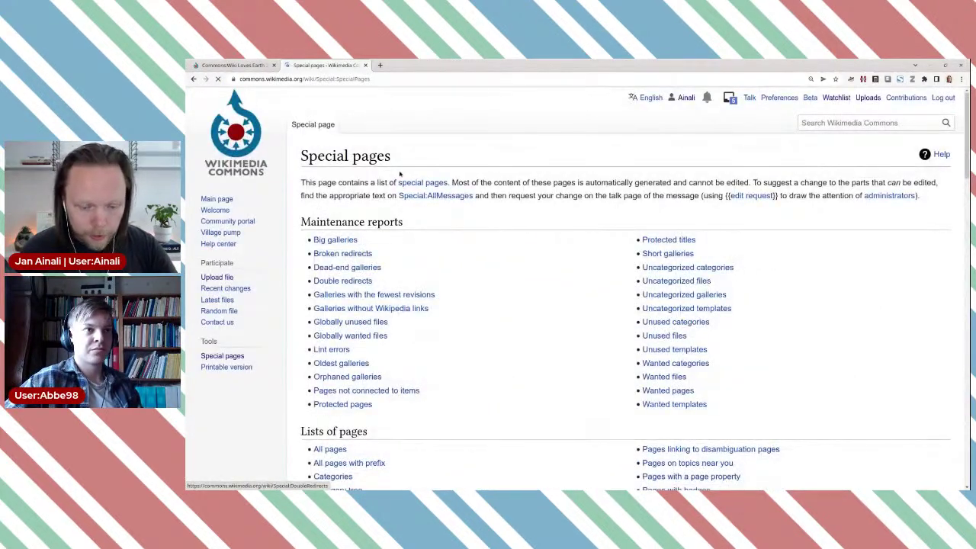
# Return to the Wiki Loves Earth 2022 in Sweden landscape category and open the Special pages list in a separate tab
pyautogui.hotkey('alt', 'Left')
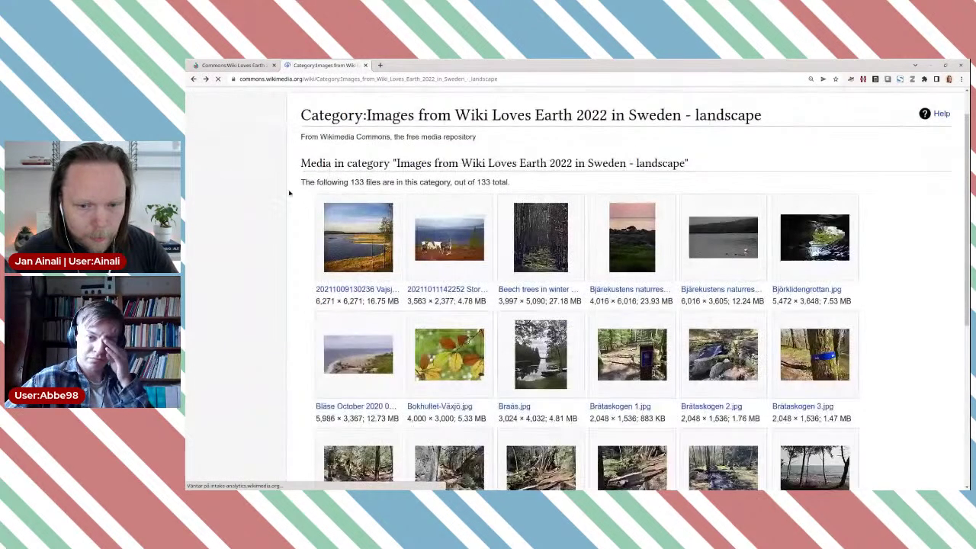
pyautogui.tripleClick(555, 115)
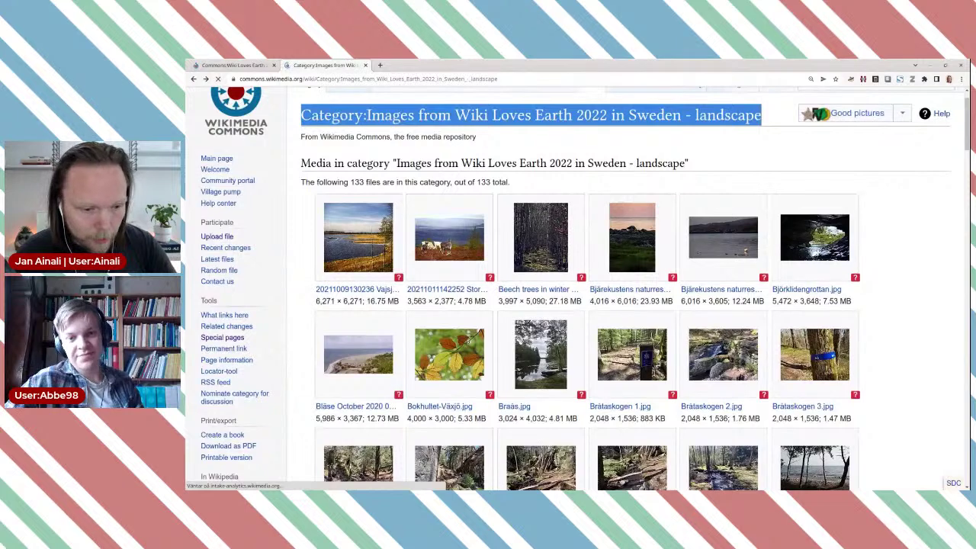
pyautogui.middleClick(229, 337)
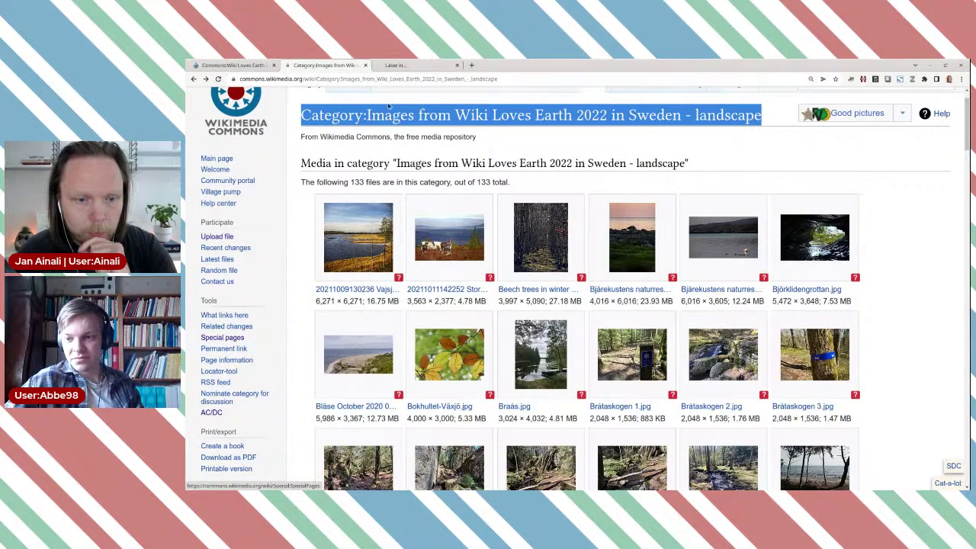
pyautogui.click(416, 65)
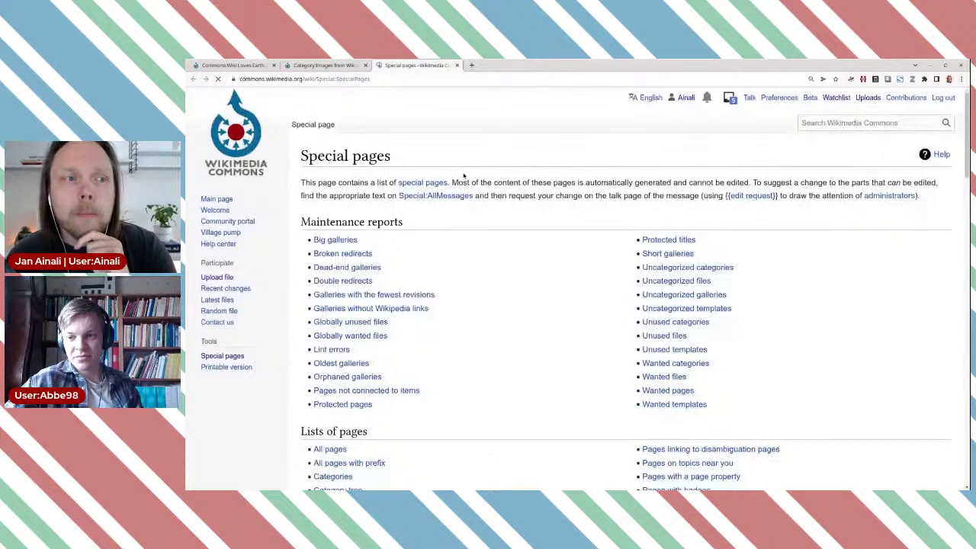
# Find the API sandbox in the list of special pages and open it
pyautogui.scroll(-5, 464, 183)
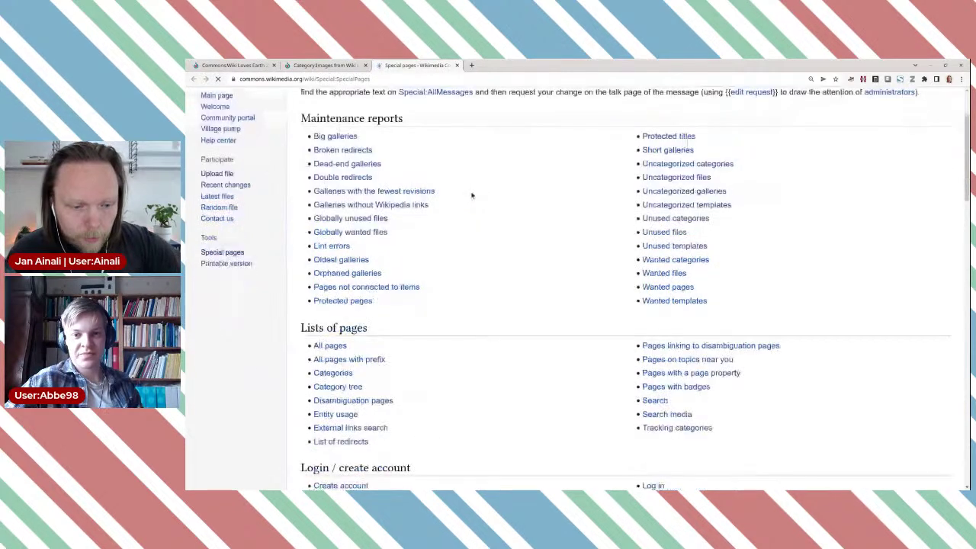
pyautogui.scroll(-3, 471, 196)
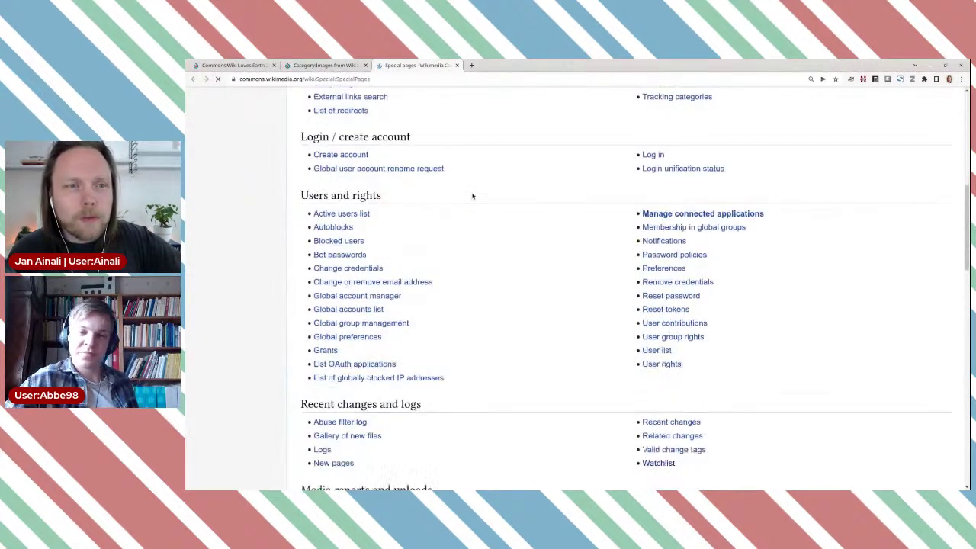
pyautogui.scroll(-1, 472, 196)
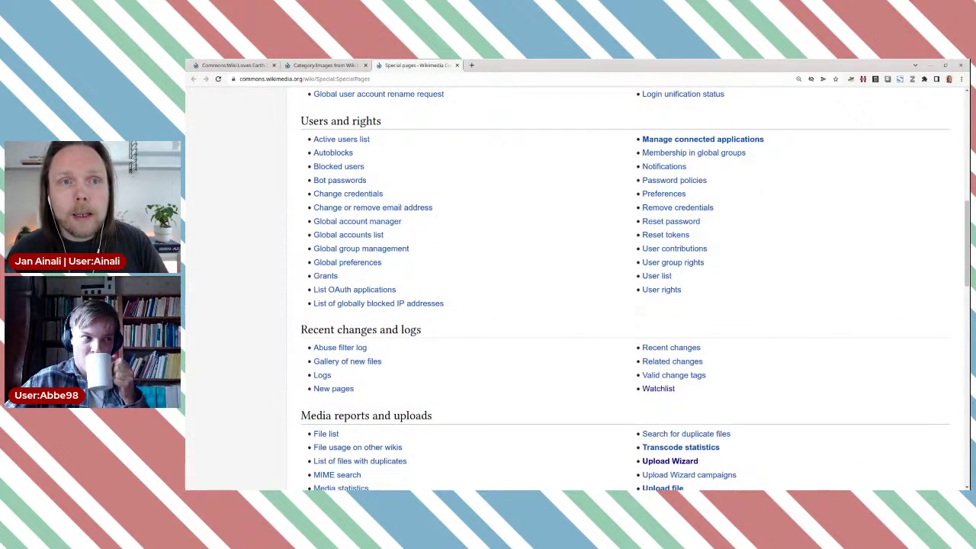
pyautogui.scroll(-3, 474, 211)
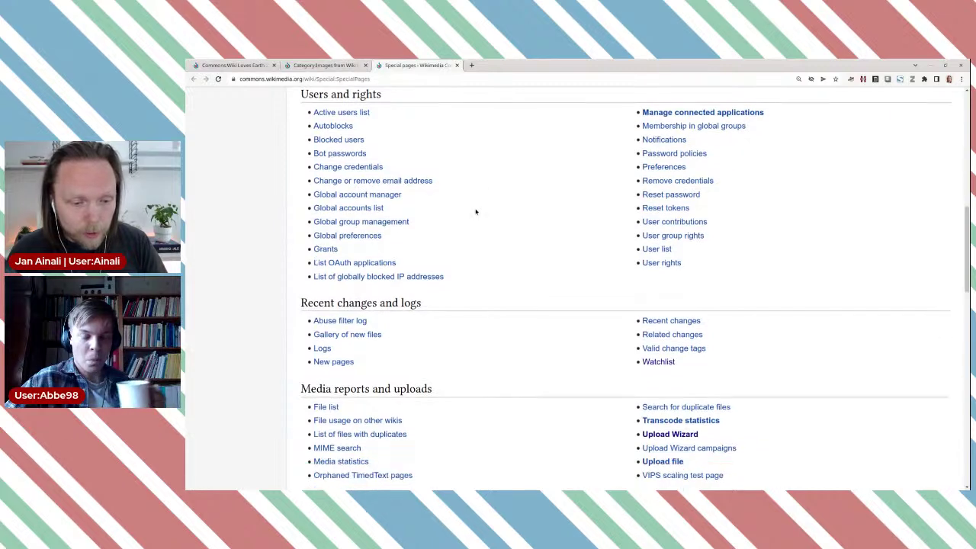
pyautogui.click(347, 318)
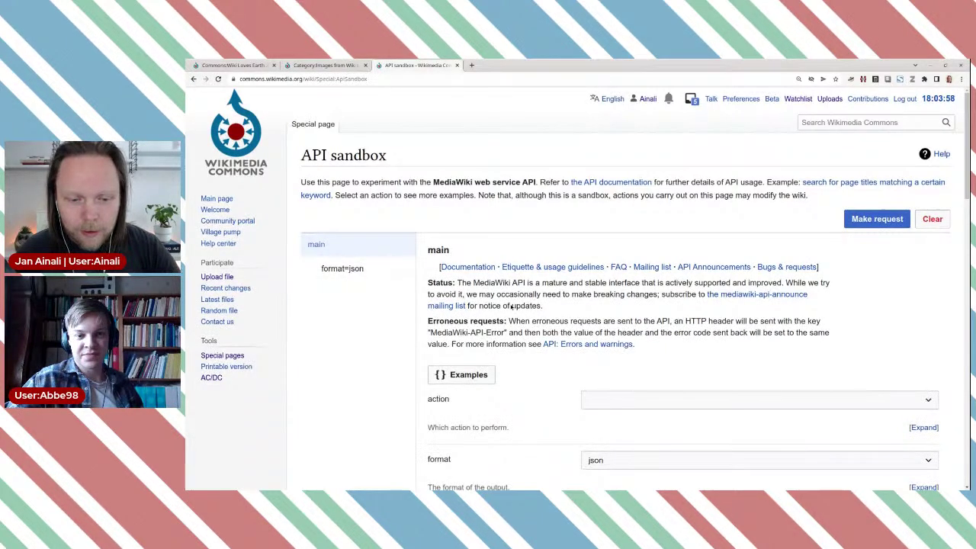
# Set the API request's output format to xml
pyautogui.scroll(-2, 511, 306)
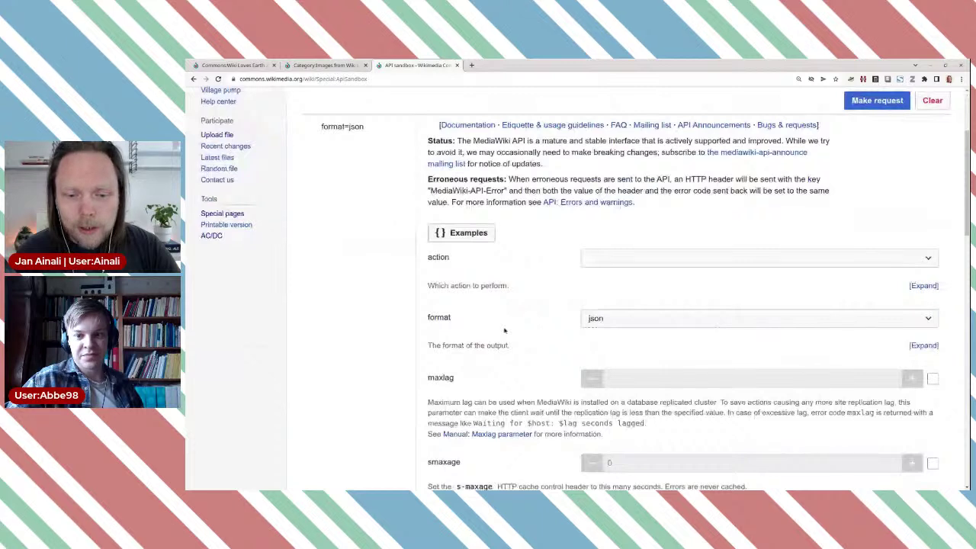
pyautogui.click(636, 320)
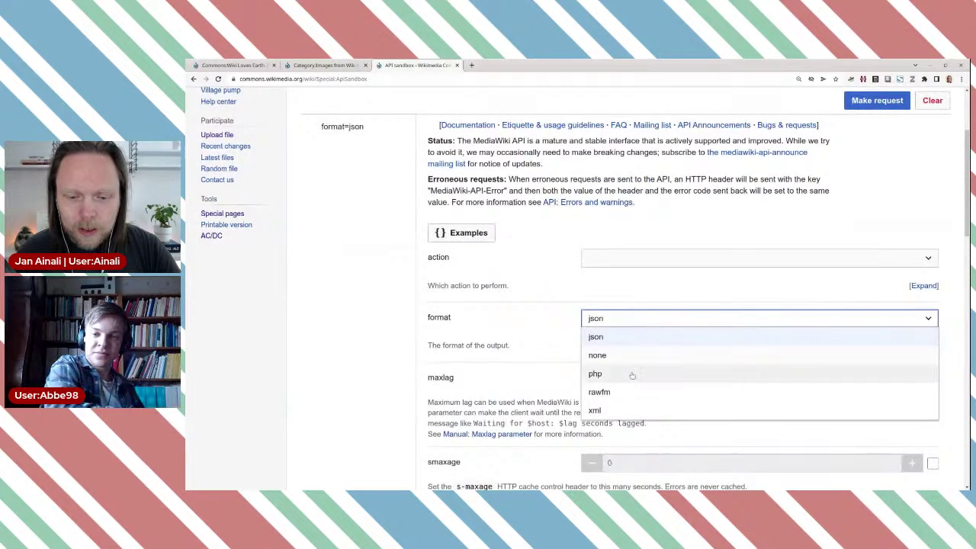
pyautogui.click(635, 410)
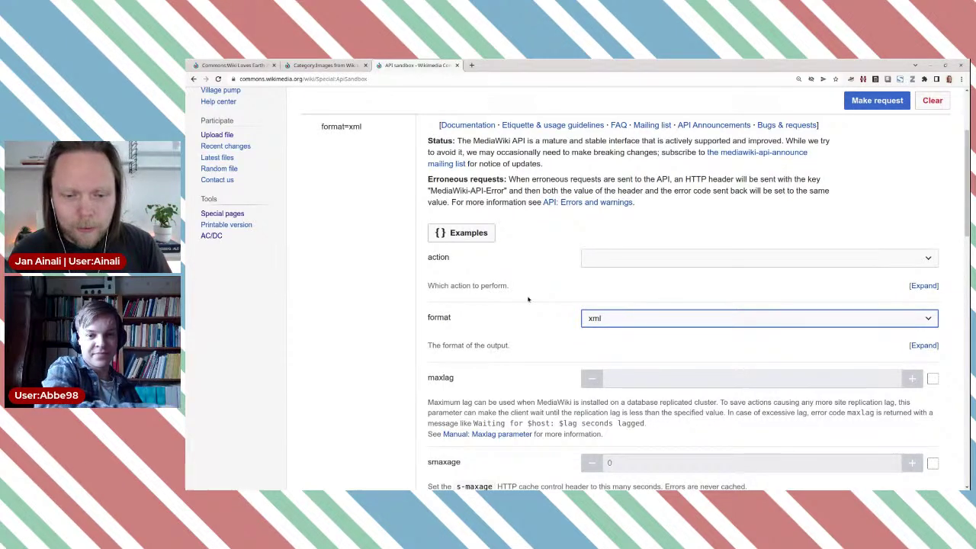
# Set the API request's main action to query
pyautogui.click(610, 258)
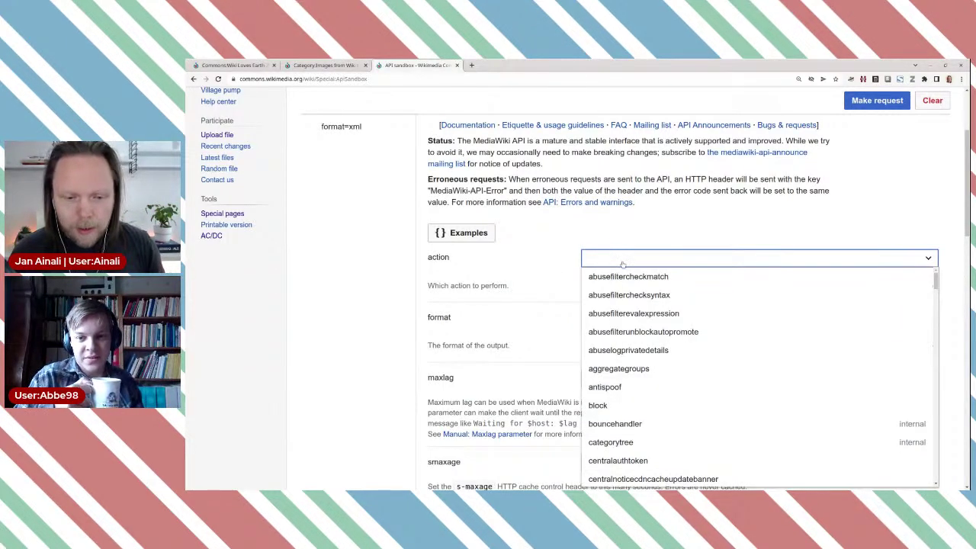
pyautogui.scroll(-3, 691, 267)
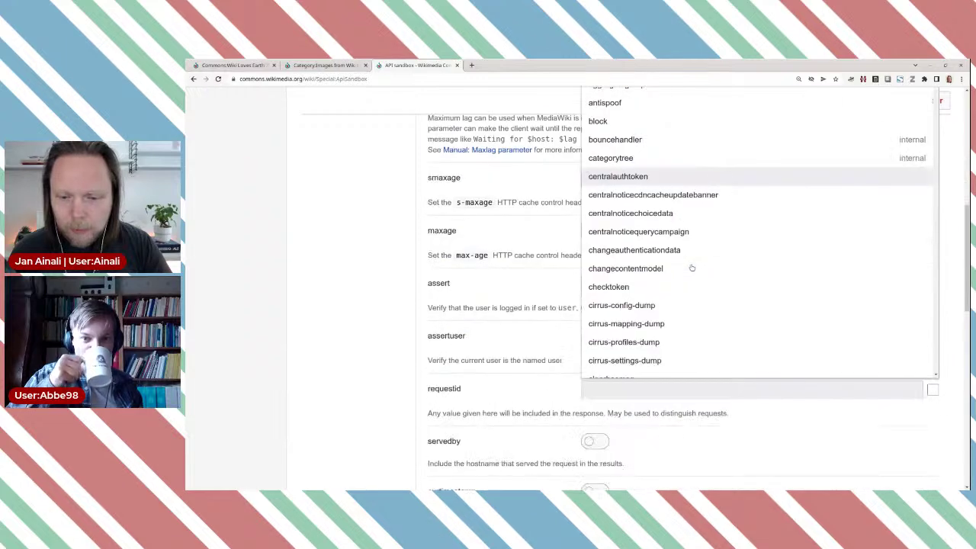
pyautogui.scroll(2, 780, 207)
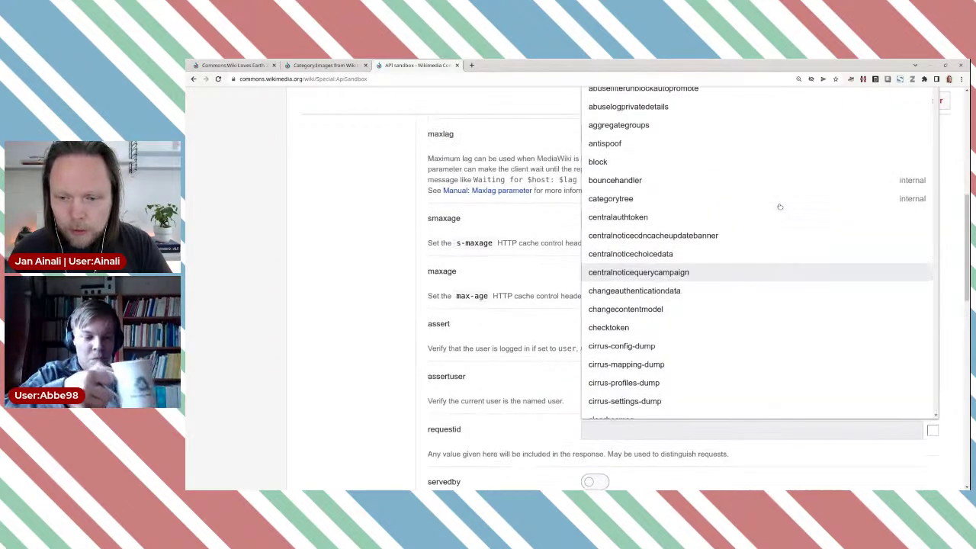
pyautogui.moveTo(934, 120); pyautogui.dragTo(923, 290)
pyautogui.click(622, 298)
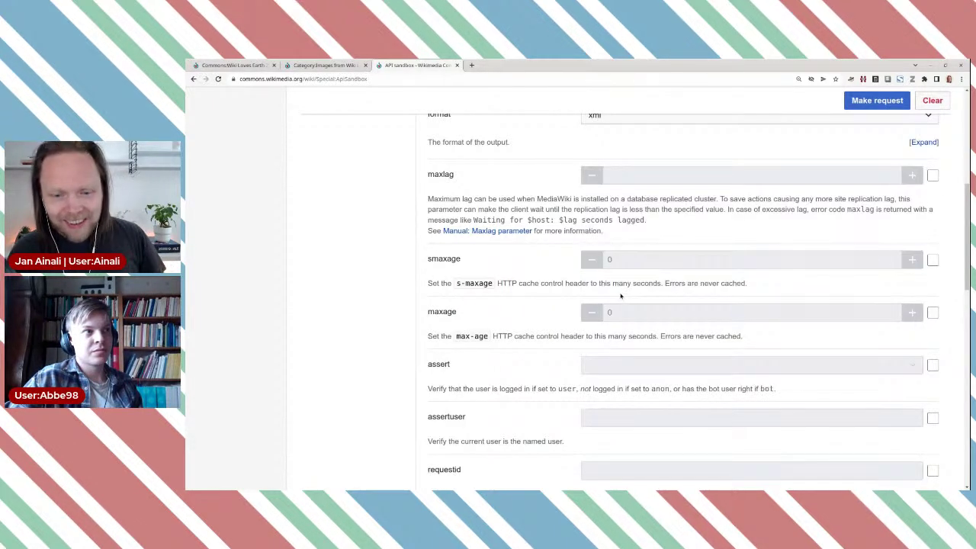
# Open the parameters of the query action and set prop to globalusage
pyautogui.scroll(5, 337, 276)
pyautogui.click(349, 268)
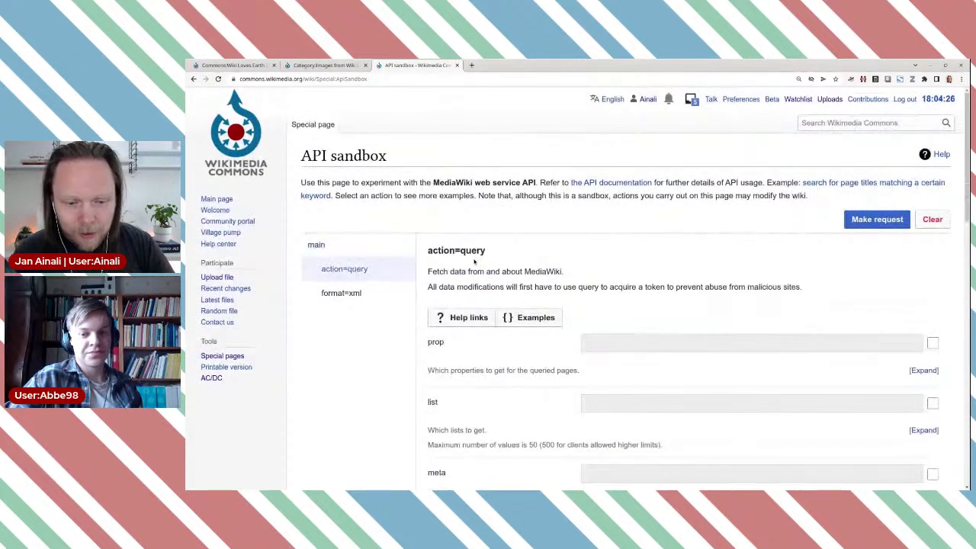
pyautogui.scroll(-1, 570, 244)
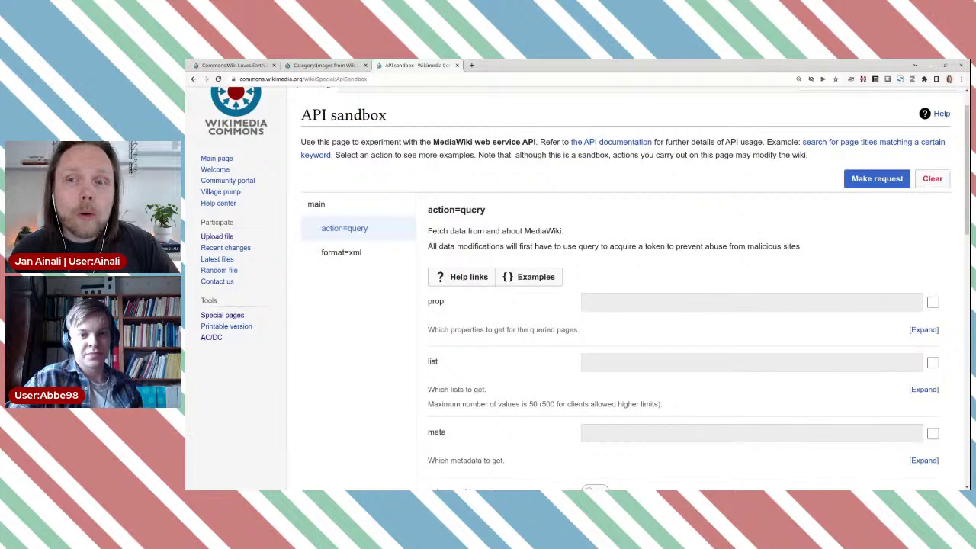
pyautogui.click(660, 304)
pyautogui.scroll(-3, 770, 214)
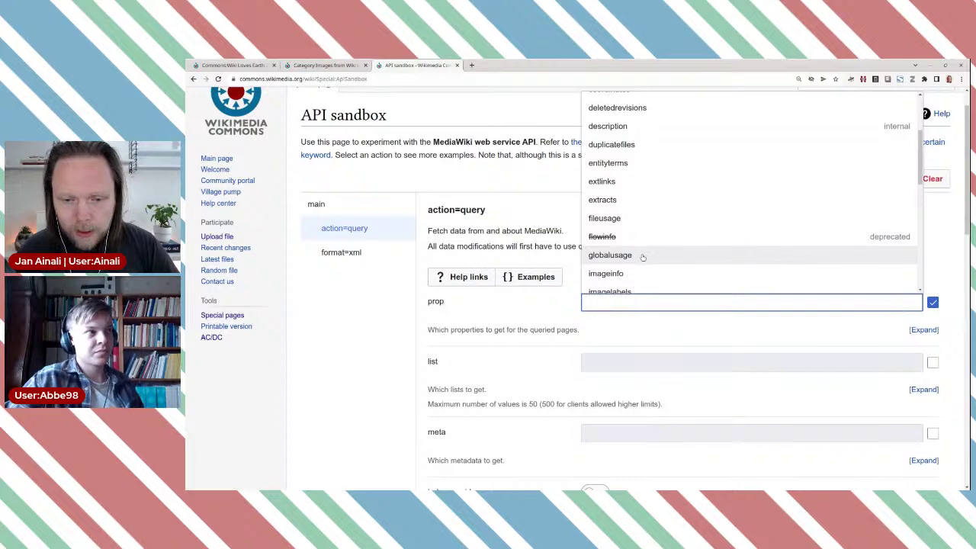
pyautogui.click(643, 256)
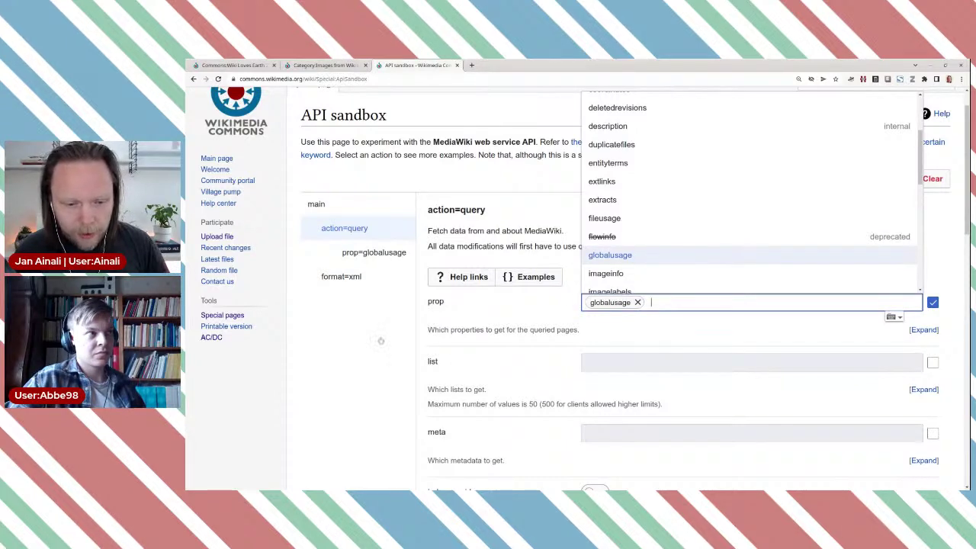
pyautogui.click(380, 342)
# Enable the query's generator parameter and set it to categorymembers
pyautogui.scroll(-2, 378, 335)
pyautogui.scroll(-1, 379, 336)
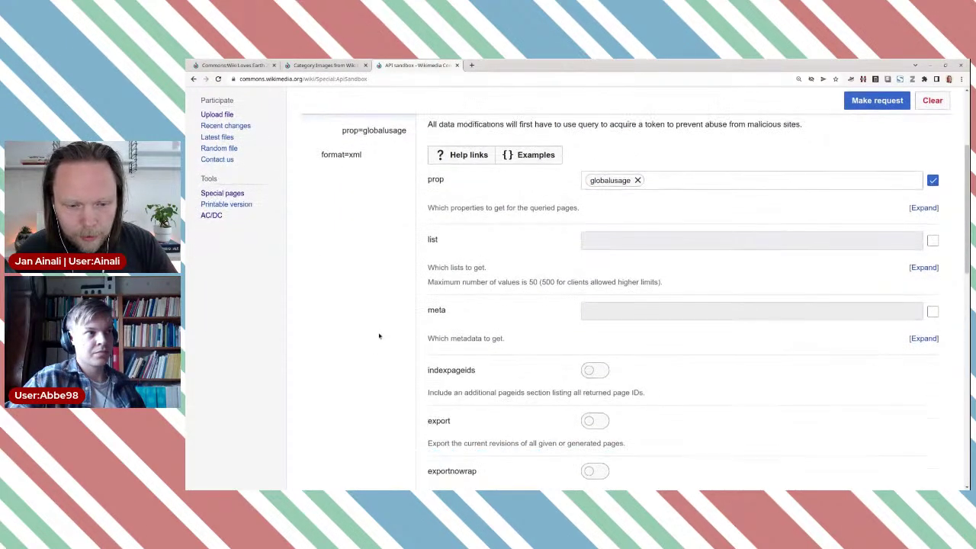
pyautogui.scroll(-2, 379, 336)
pyautogui.scroll(3, 379, 335)
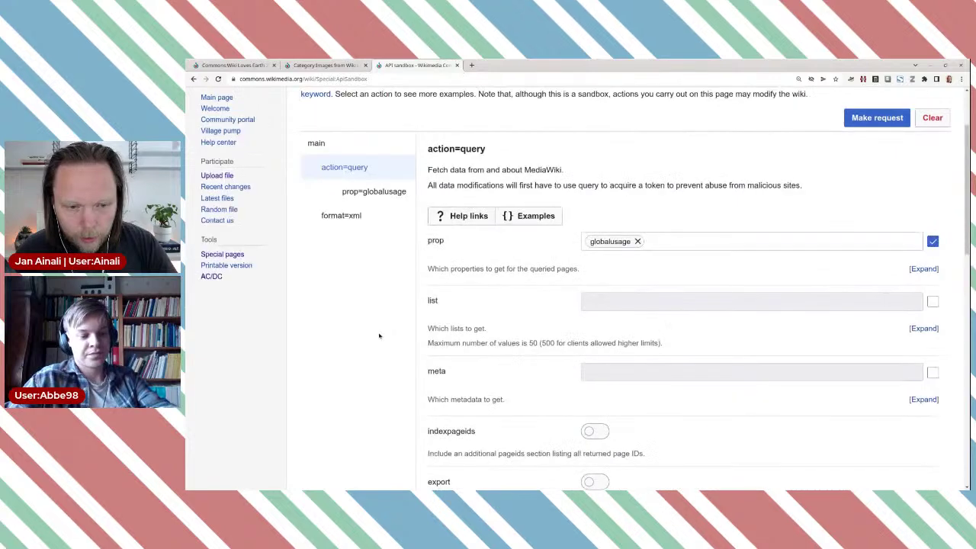
pyautogui.scroll(-1, 379, 335)
pyautogui.scroll(-6, 380, 334)
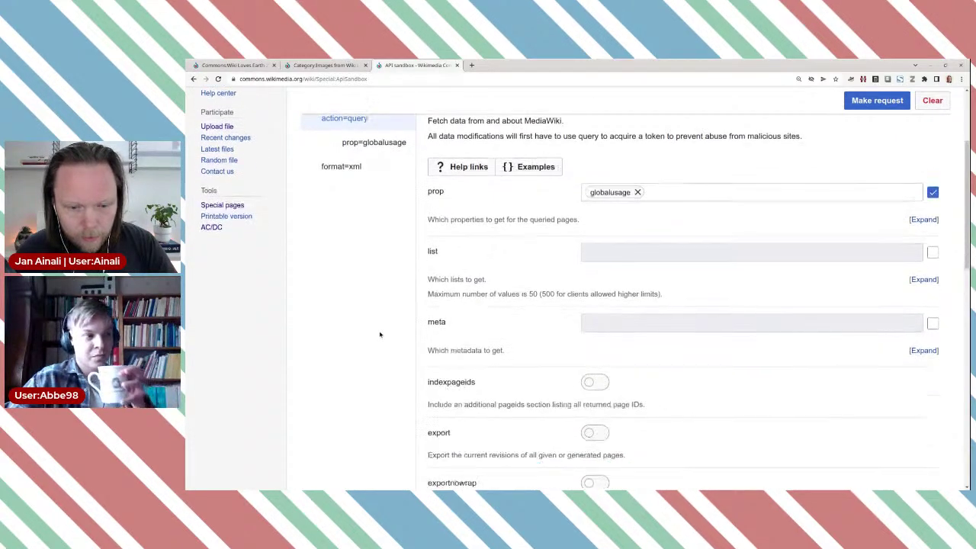
pyautogui.scroll(-6, 380, 334)
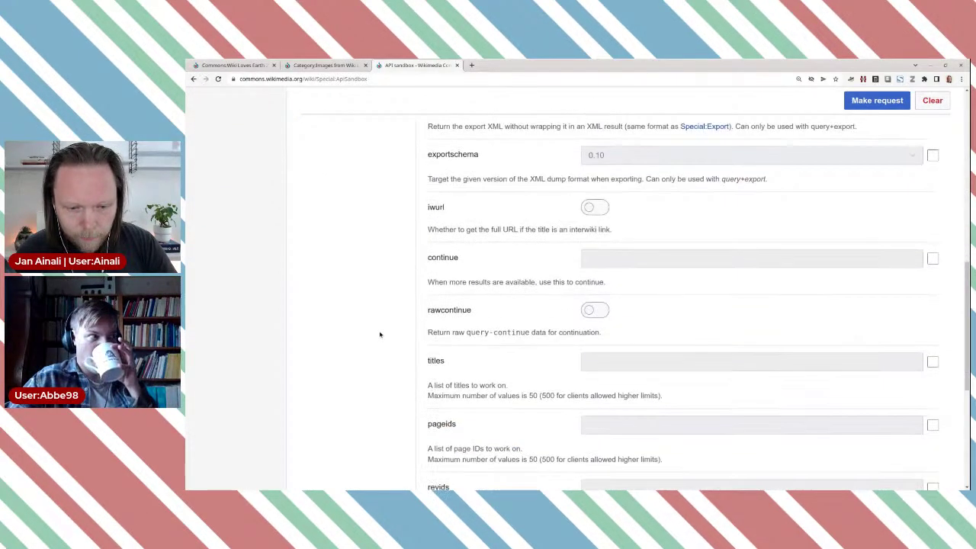
pyautogui.scroll(-4, 379, 333)
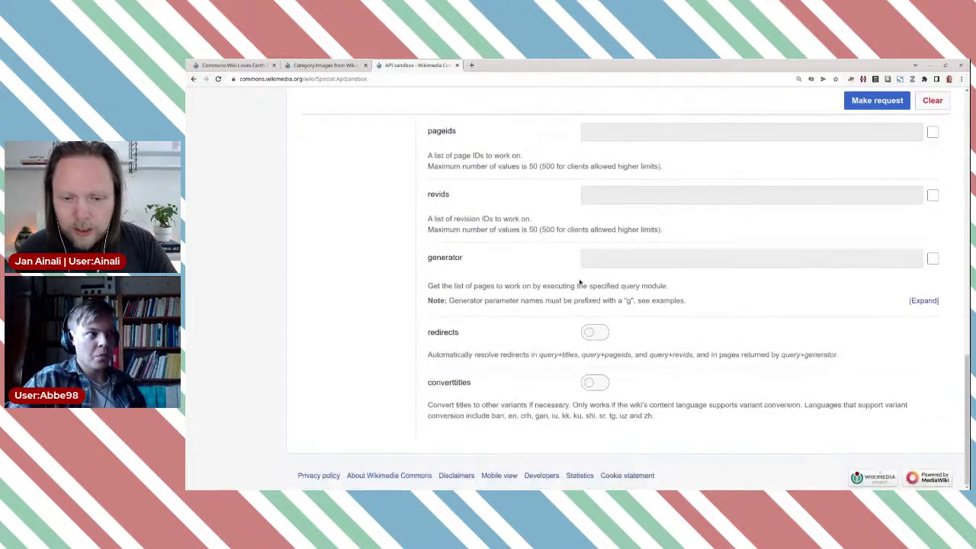
pyautogui.click(654, 259)
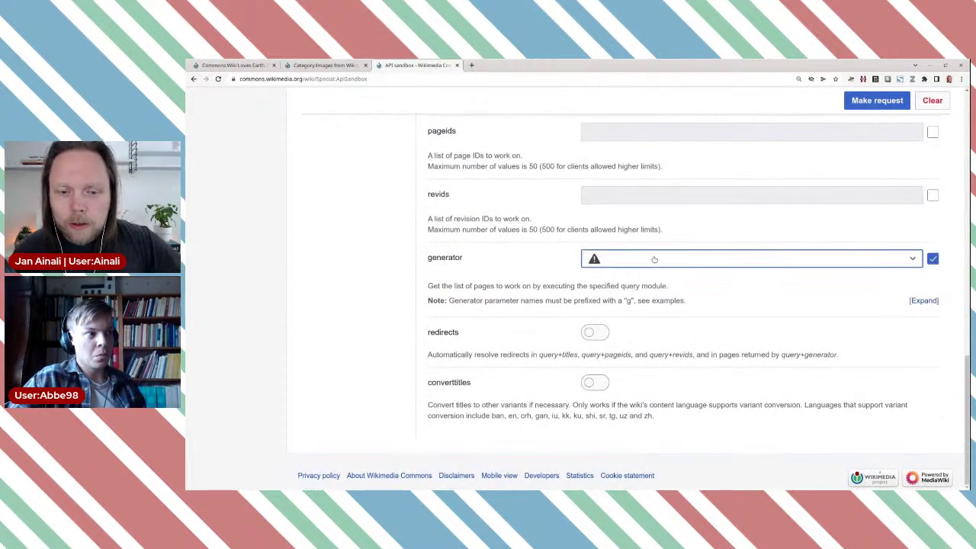
pyautogui.click(910, 259)
pyautogui.scroll(-3, 724, 342)
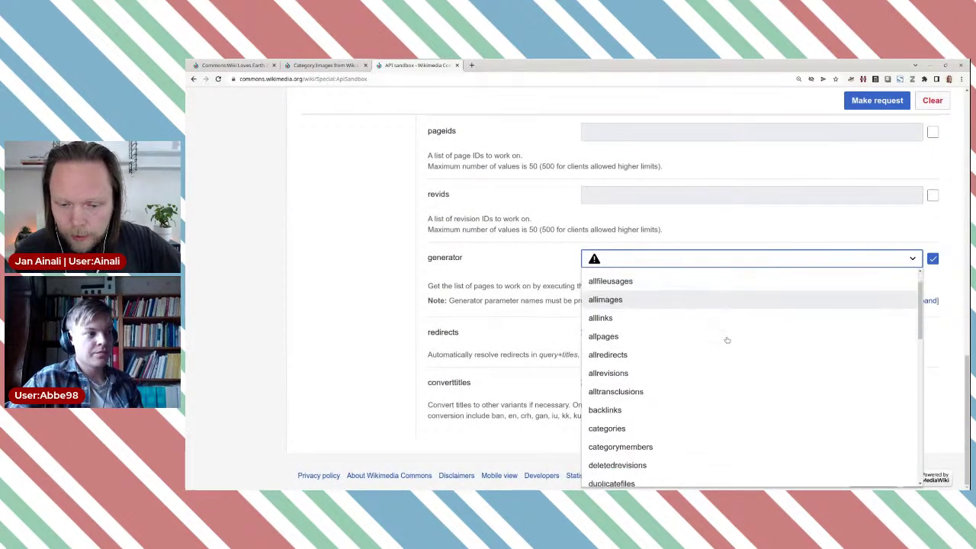
pyautogui.click(665, 378)
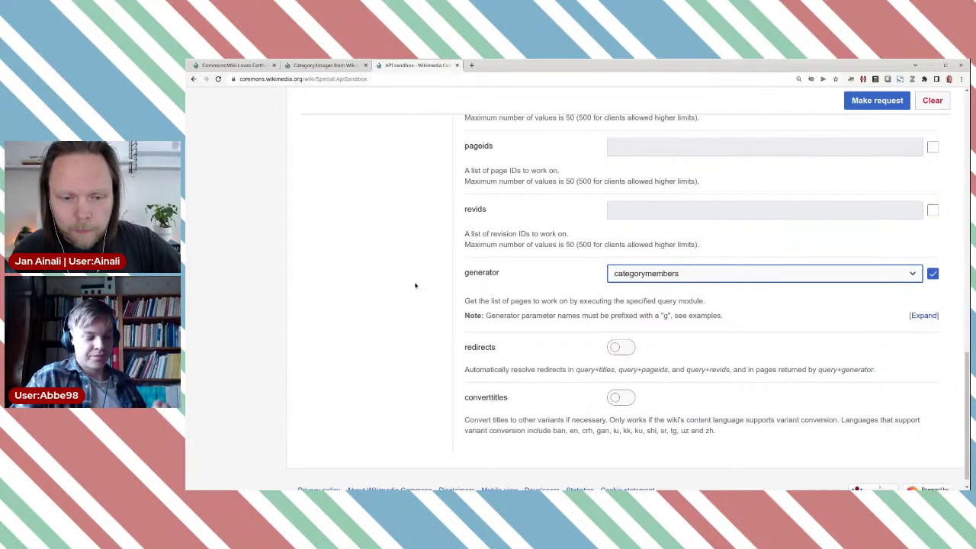
# Open the globalusage module's parameters and review the available limit, namespace, site and local filter options
pyautogui.scroll(8, 415, 285)
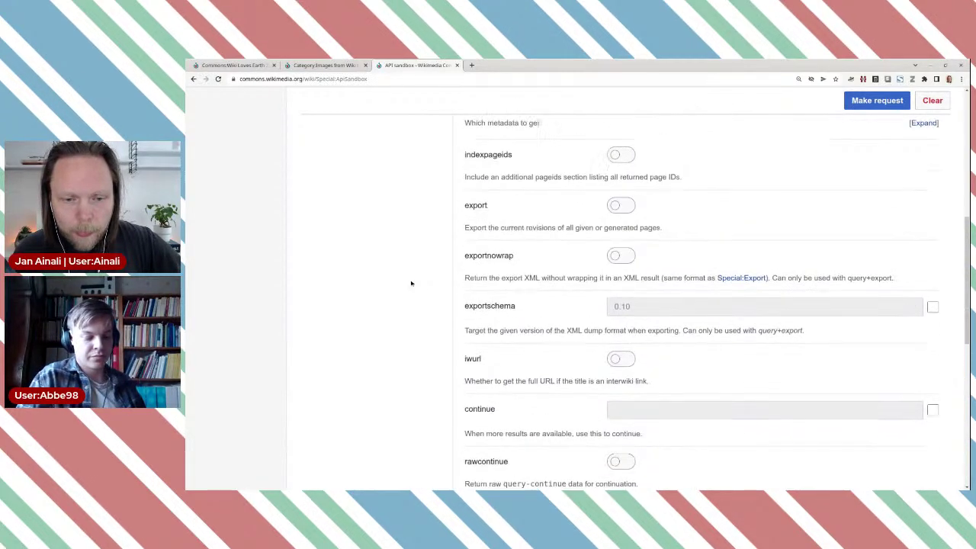
pyautogui.scroll(10, 412, 282)
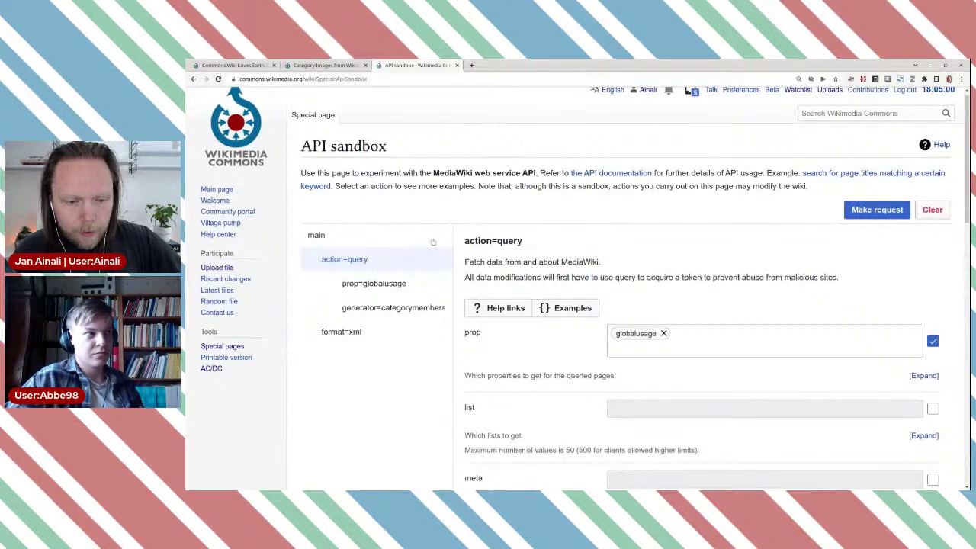
pyautogui.click(398, 286)
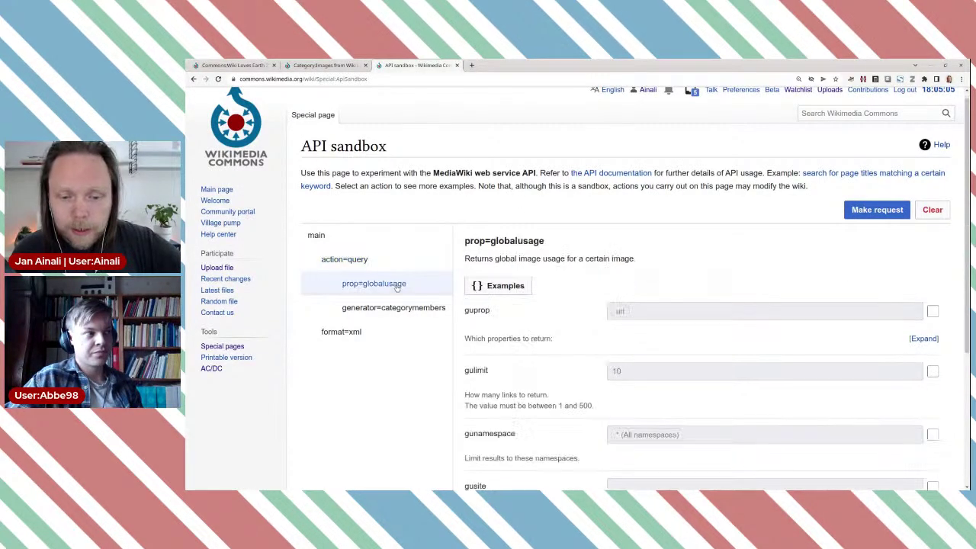
pyautogui.scroll(-3, 579, 256)
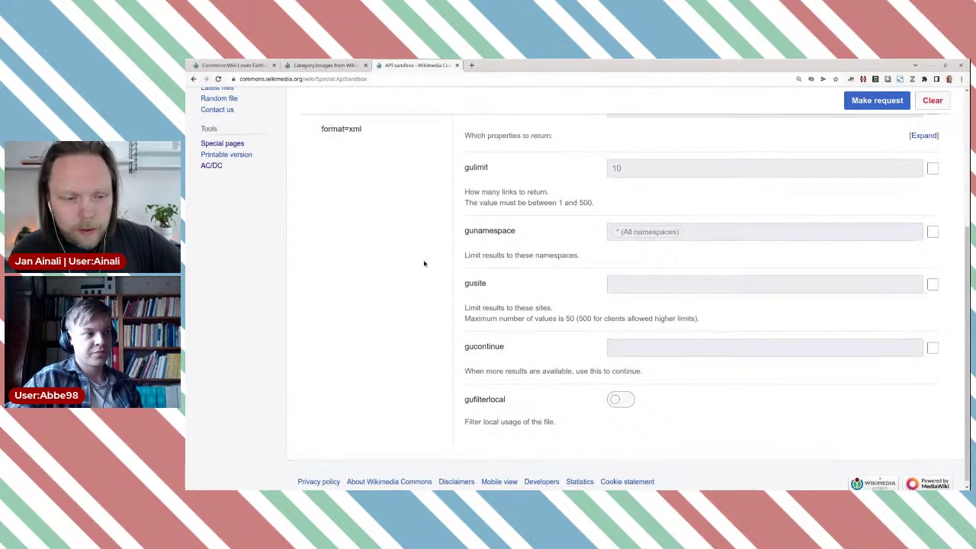
# Enable the globalusage module's gunamespace parameter and look through the list of available namespaces
pyautogui.scroll(2, 424, 264)
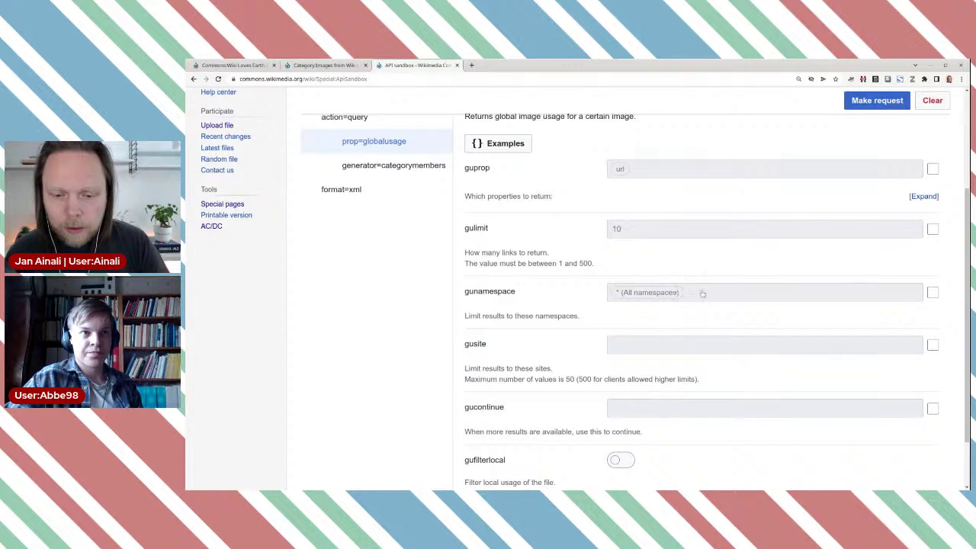
pyautogui.click(691, 294)
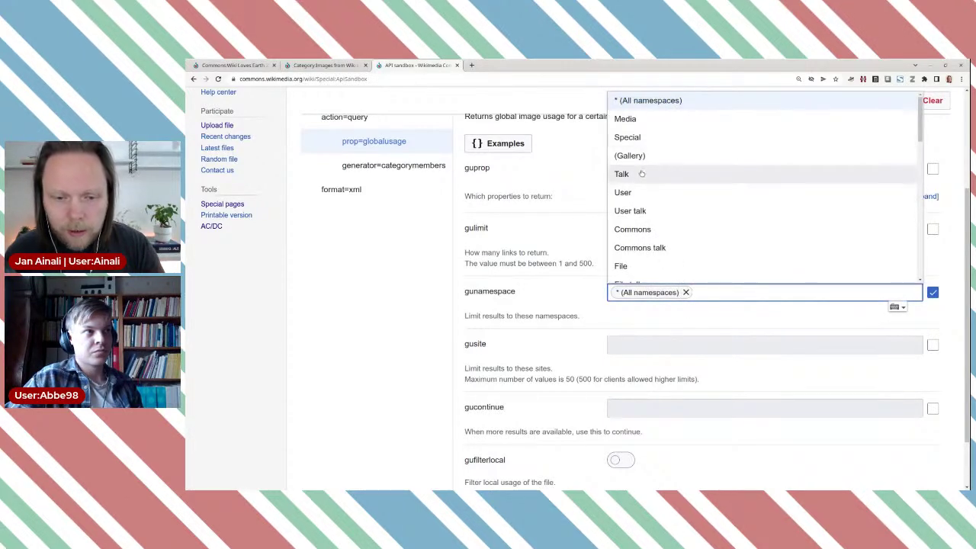
pyautogui.scroll(-1, 656, 183)
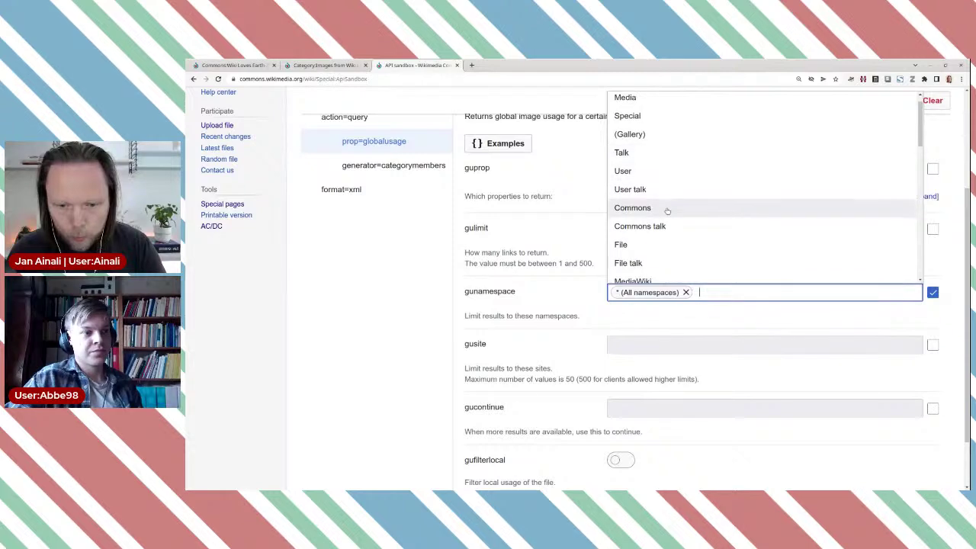
pyautogui.scroll(-4, 667, 212)
pyautogui.scroll(5, 667, 211)
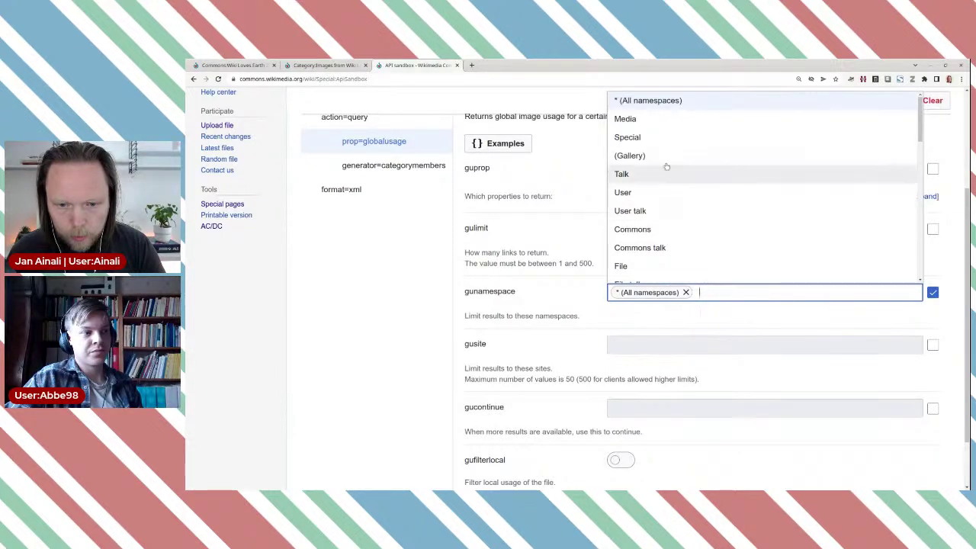
pyautogui.scroll(2, 662, 172)
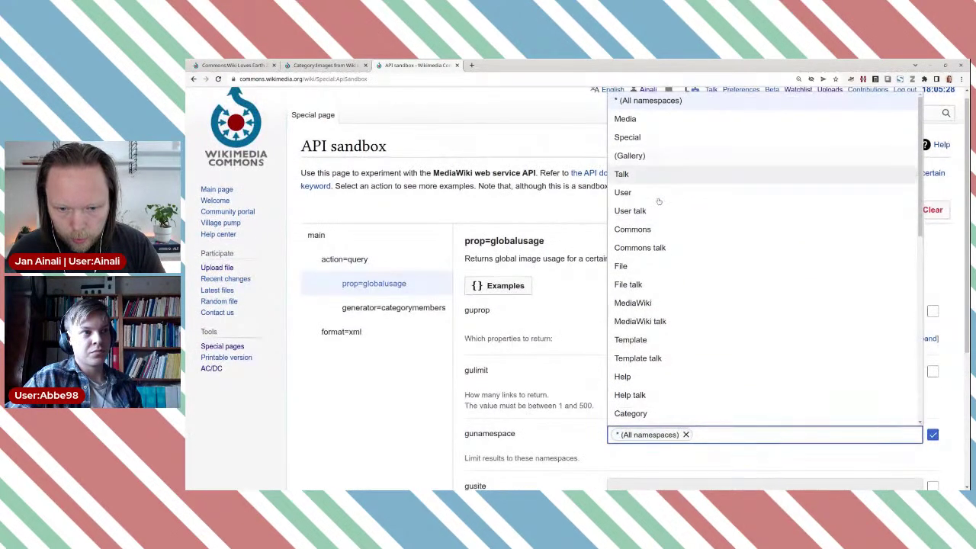
pyautogui.scroll(-3, 678, 236)
pyautogui.scroll(-5, 679, 240)
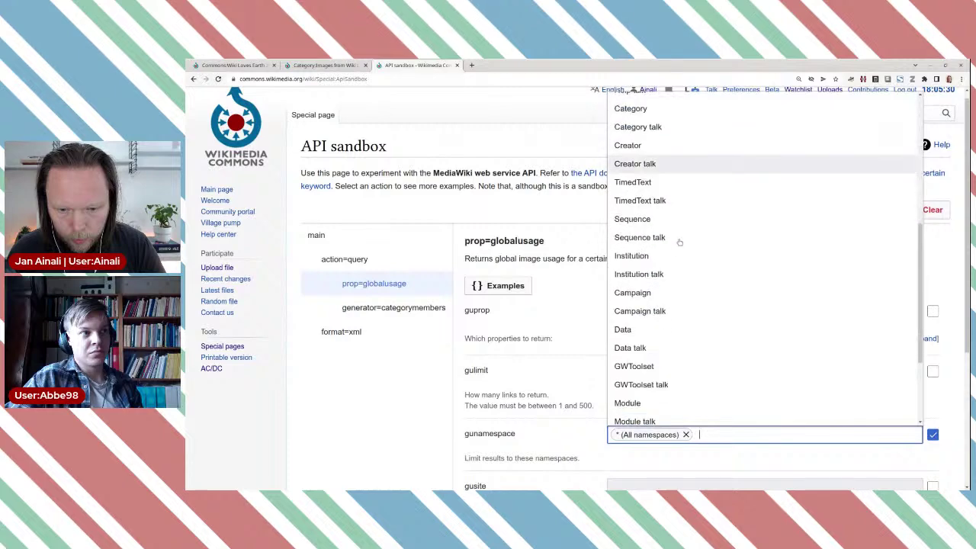
pyautogui.scroll(6, 689, 272)
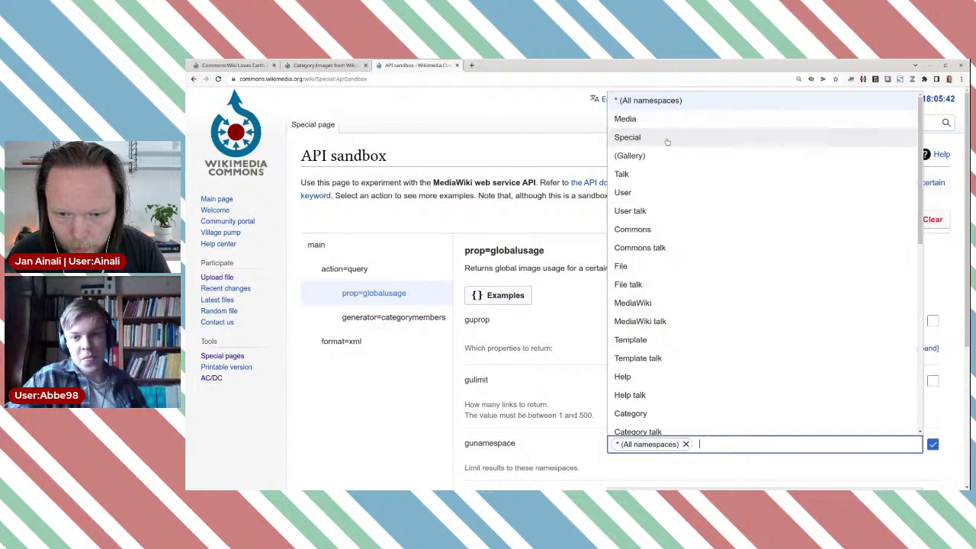
pyautogui.scroll(-3, 708, 242)
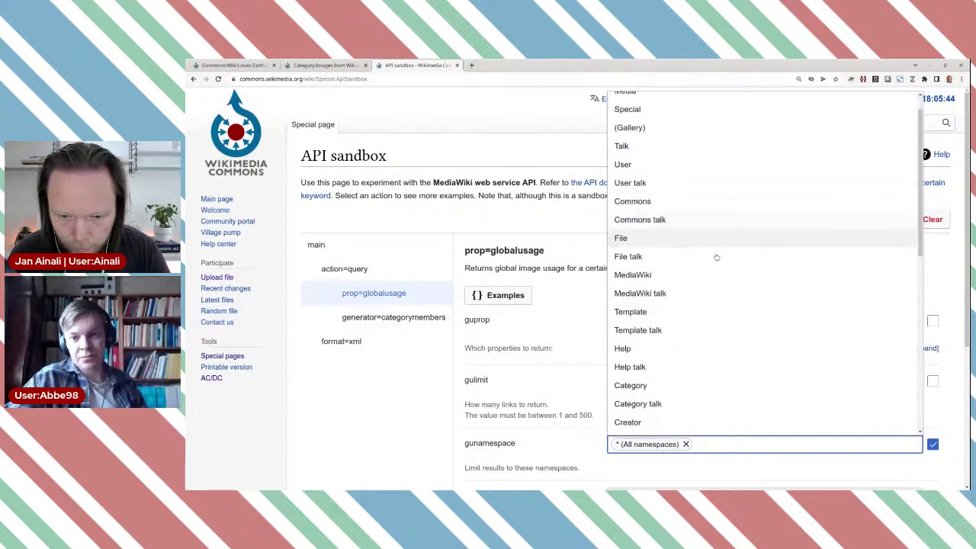
pyautogui.scroll(-3, 717, 258)
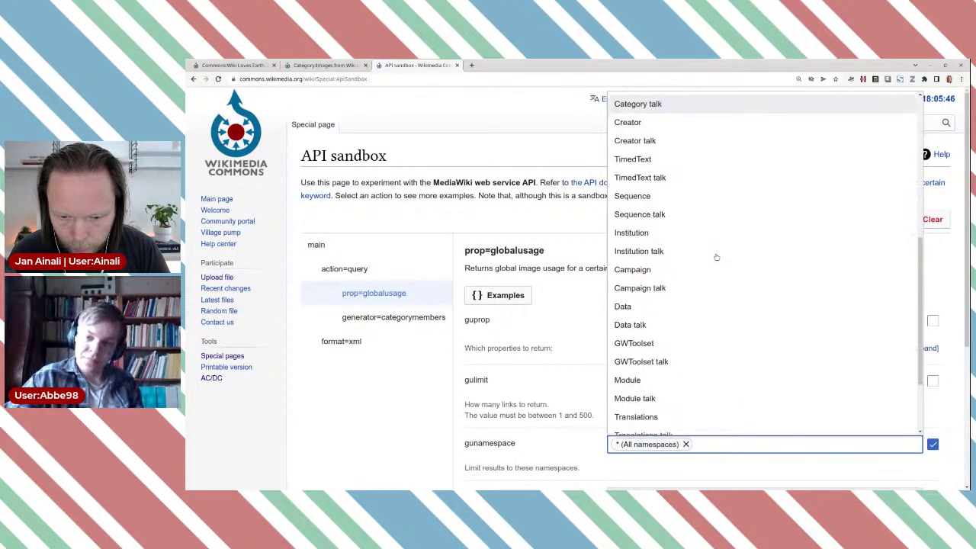
# Remove the all-namespaces value from gunamespace and try to find the main namespace among the options
pyautogui.click(686, 444)
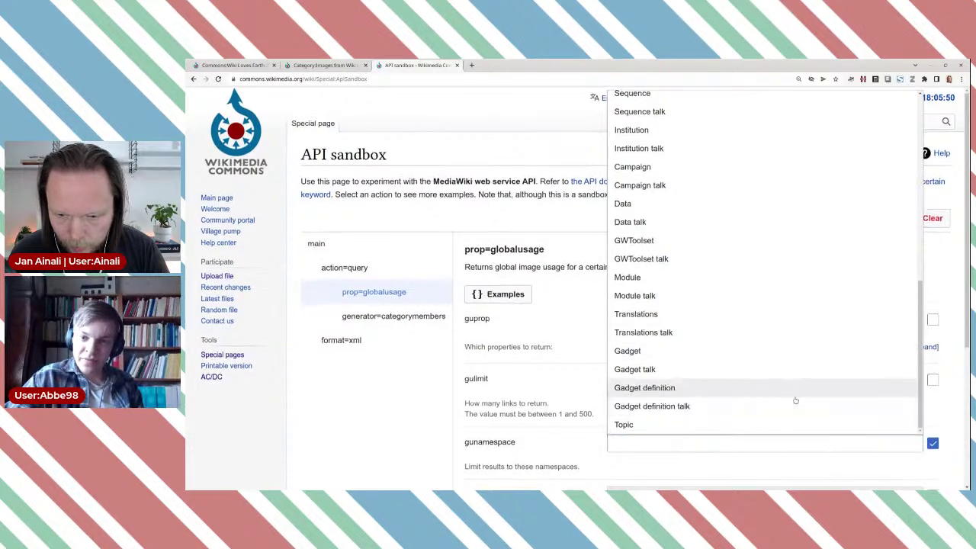
pyautogui.scroll(-2, 795, 398)
pyautogui.scroll(1, 795, 398)
pyautogui.scroll(2, 773, 350)
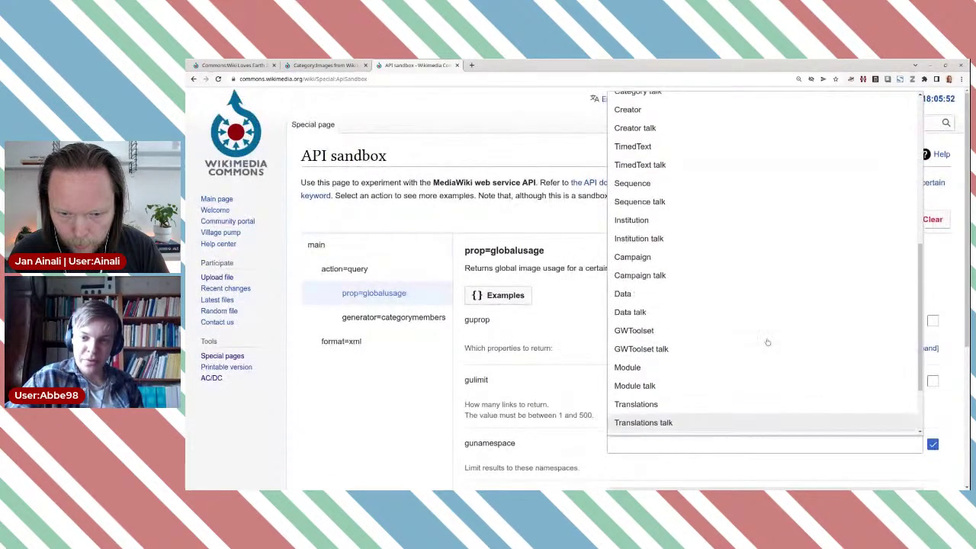
pyautogui.click(703, 445)
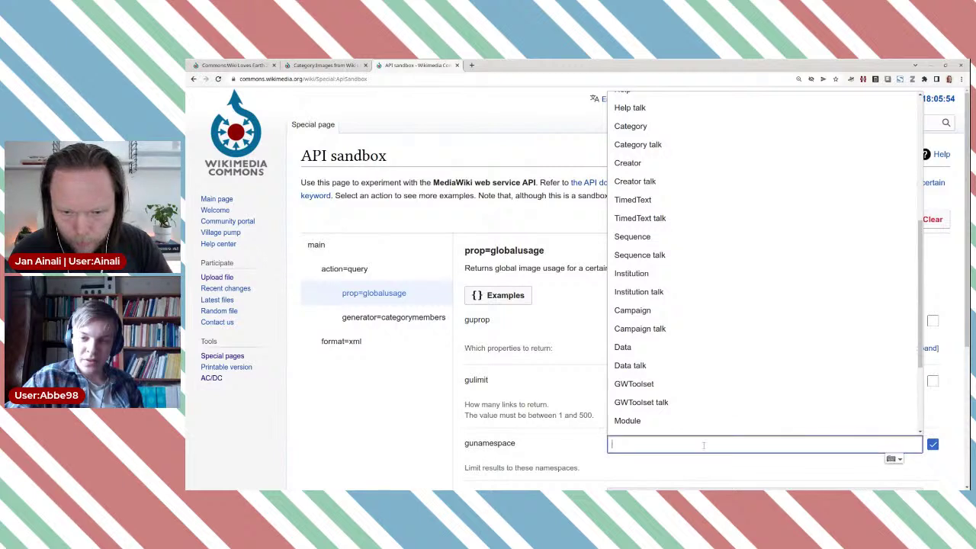
pyautogui.write('(')
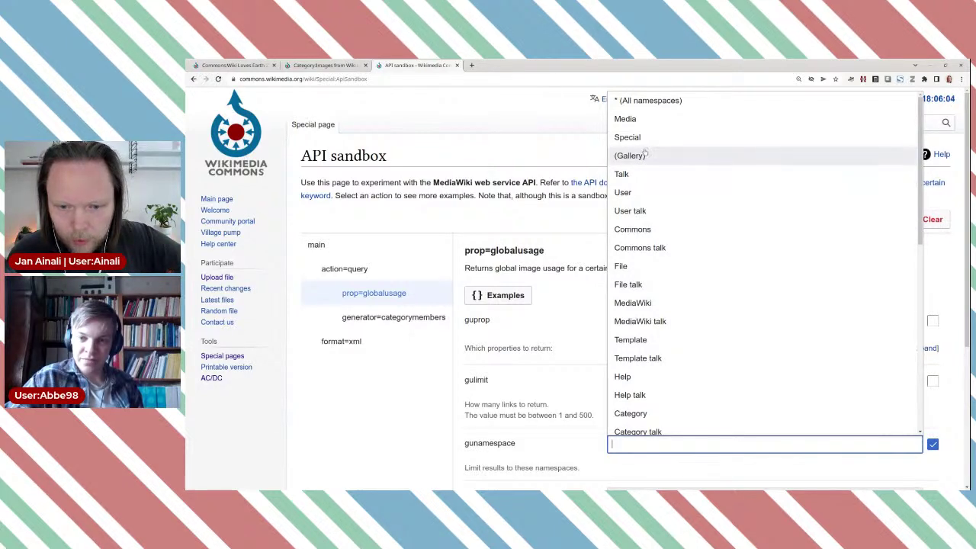
pyautogui.click(558, 153)
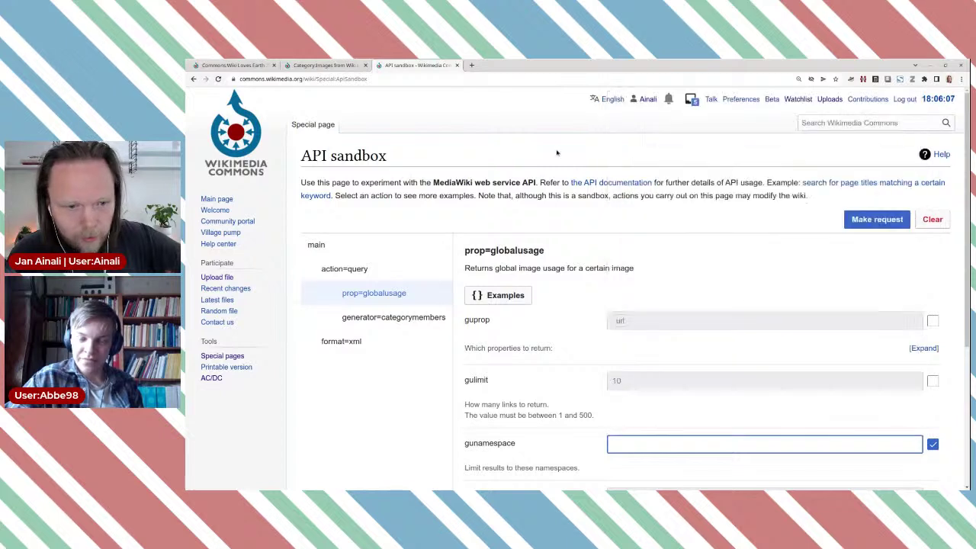
# Switch the wiki's interface language to svenska and open the parameters of the json output format
pyautogui.click(616, 103)
pyautogui.click(528, 175)
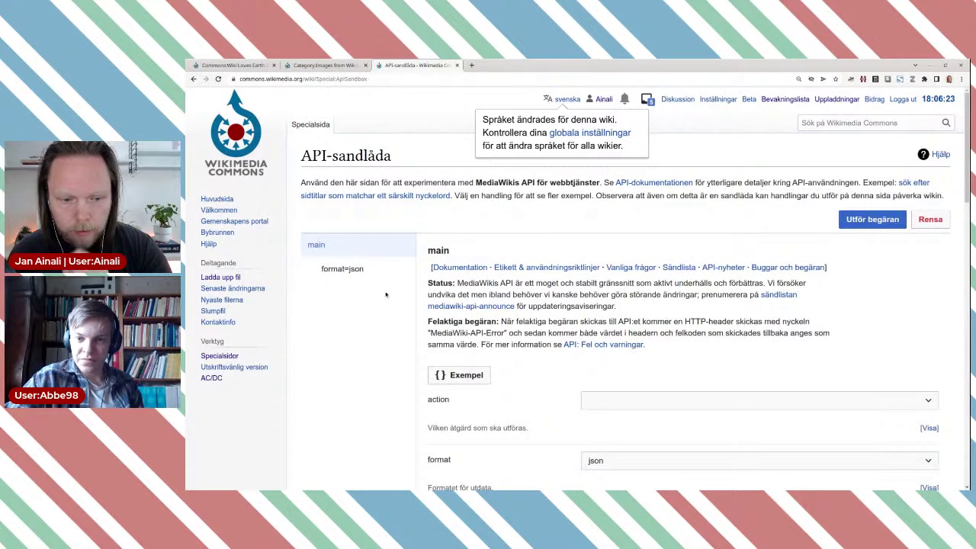
pyautogui.click(342, 269)
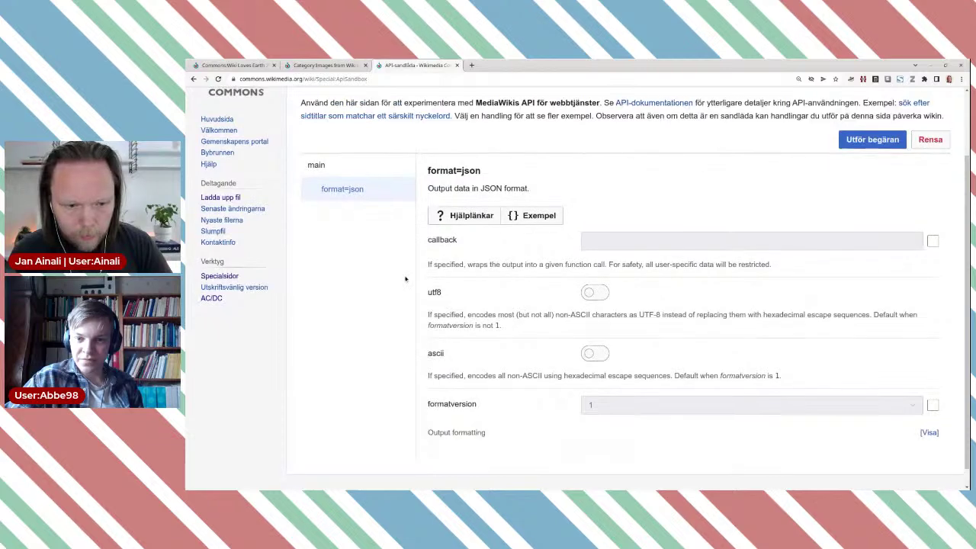
pyautogui.scroll(2, 377, 262)
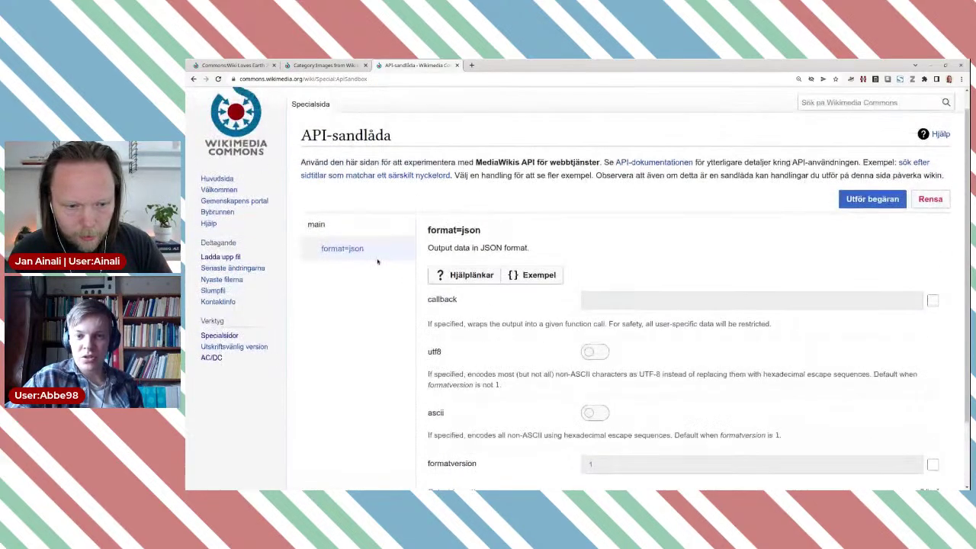
# Set the main module's action to query in the Swedish API sandbox
pyautogui.click(316, 224)
pyautogui.click(617, 381)
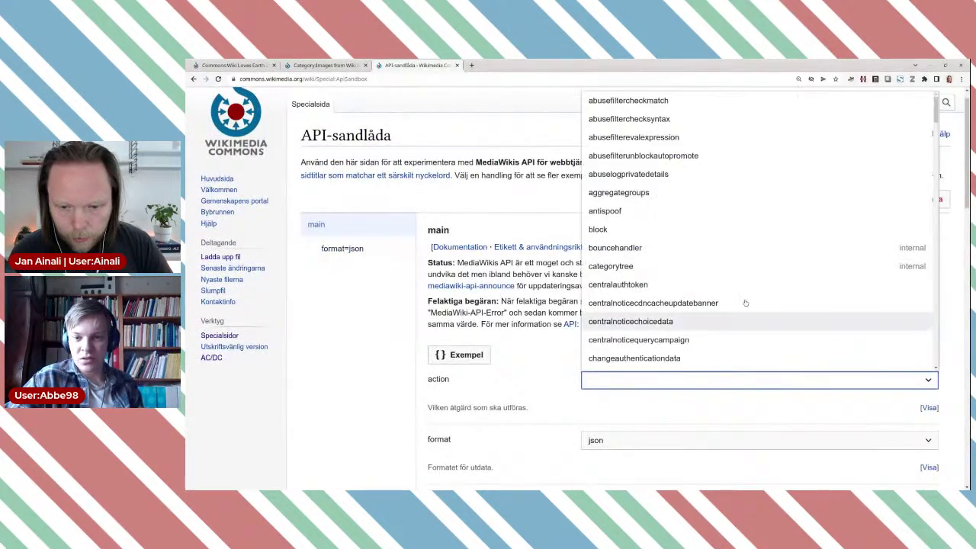
pyautogui.scroll(-8, 762, 294)
pyautogui.scroll(-6, 793, 300)
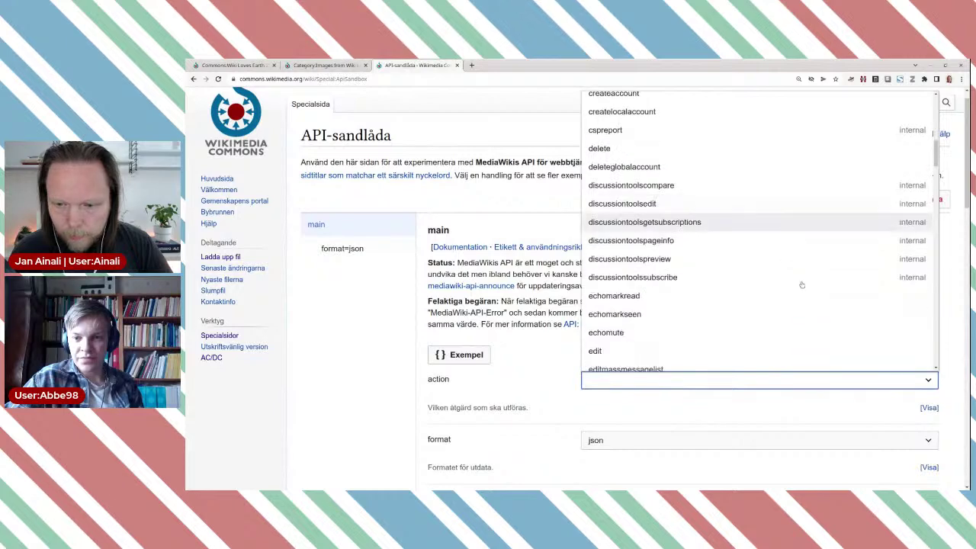
pyautogui.moveTo(934, 186); pyautogui.dragTo(935, 236)
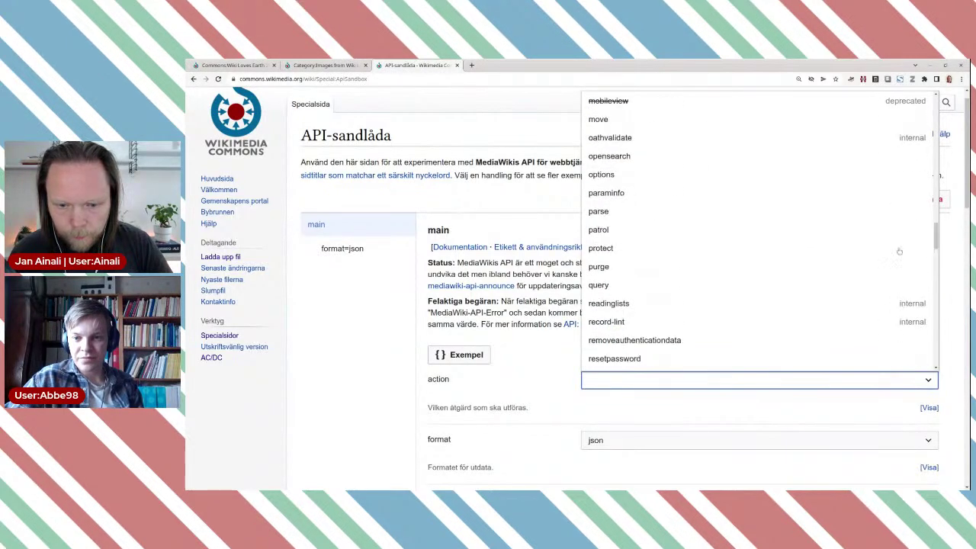
pyautogui.click(654, 285)
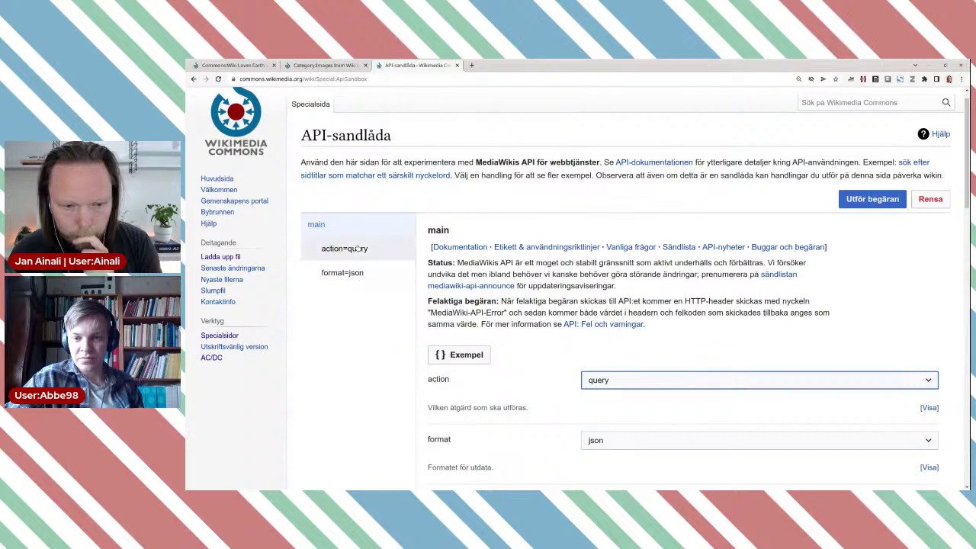
# Open the query action's parameters in the Swedish sandbox and set prop to globalusage
pyautogui.click(347, 248)
pyautogui.click(618, 320)
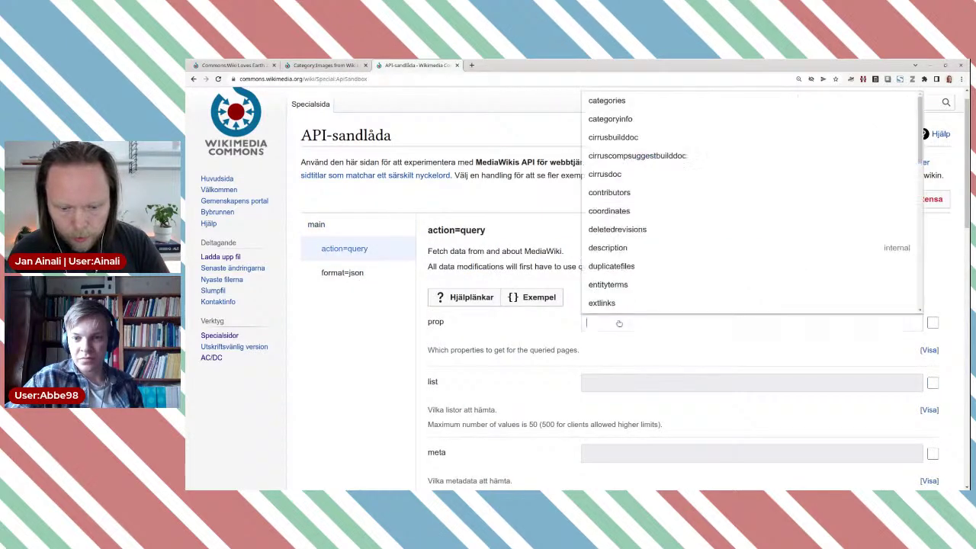
pyautogui.write('g')
pyautogui.click(622, 304)
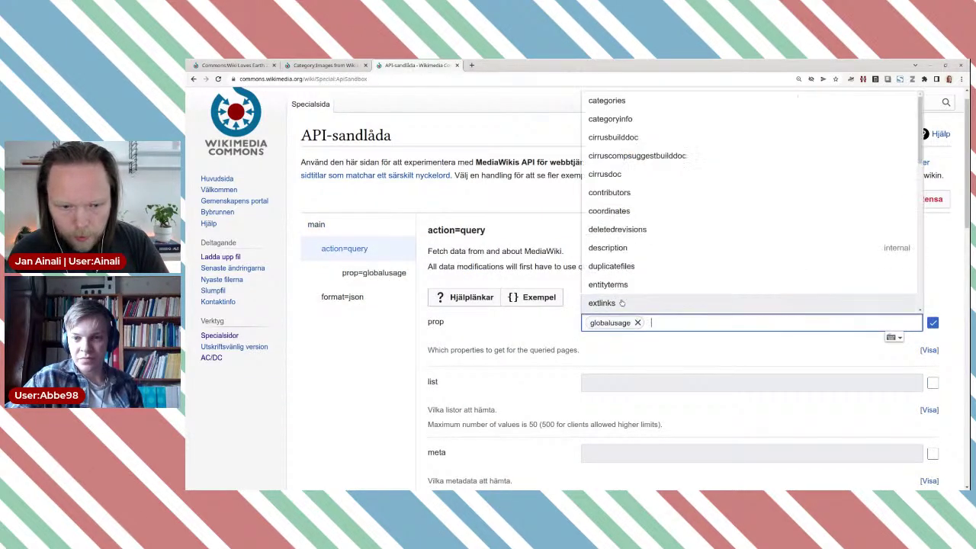
# Open the globalusage module's parameters and view the Swedish namespace names offered for gunamespace
pyautogui.click(382, 276)
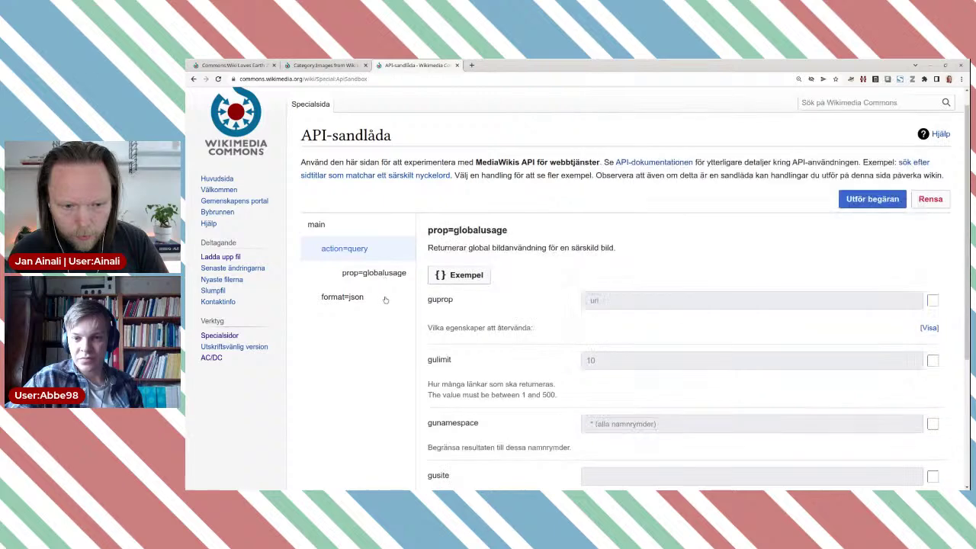
pyautogui.scroll(-2, 685, 351)
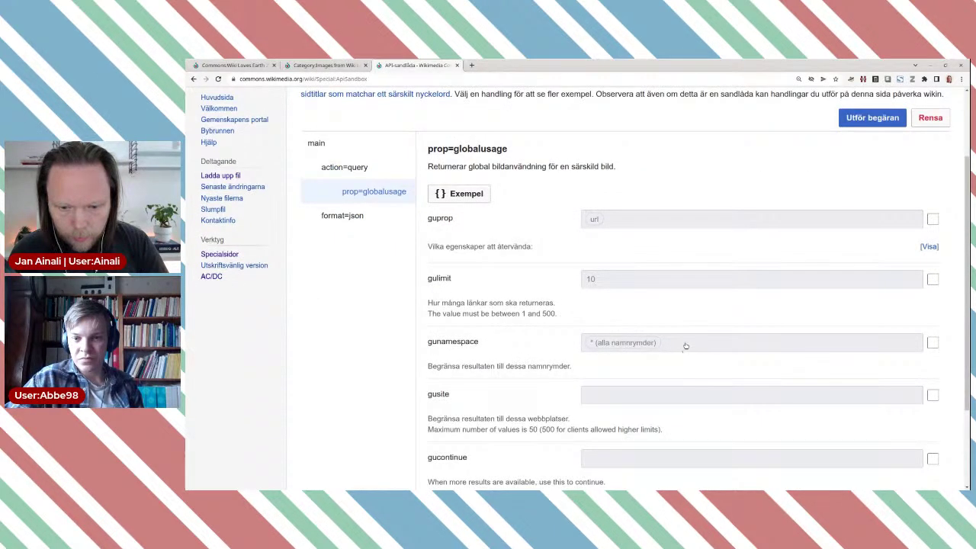
pyautogui.click(685, 344)
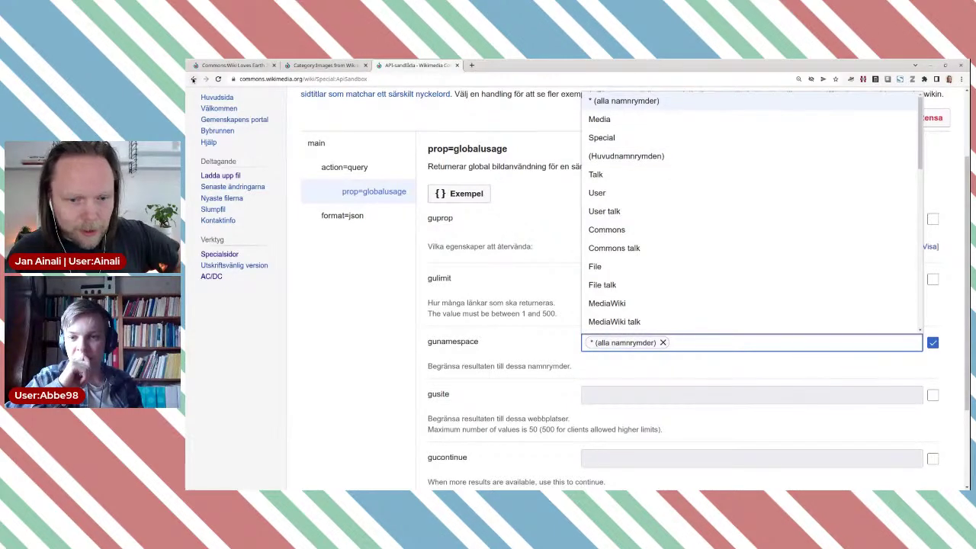
# Switch the wiki's interface language back to English
pyautogui.scroll(3, 458, 127)
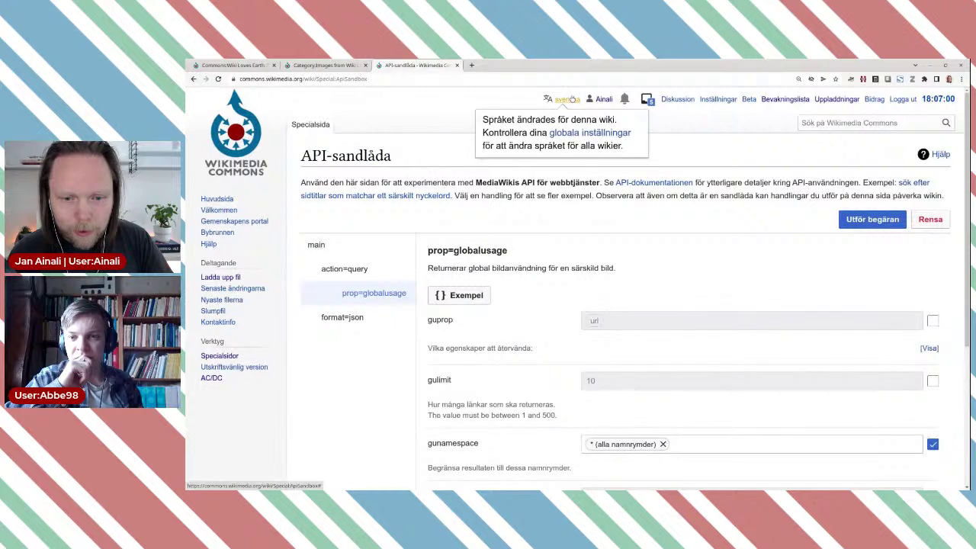
pyautogui.click(567, 100)
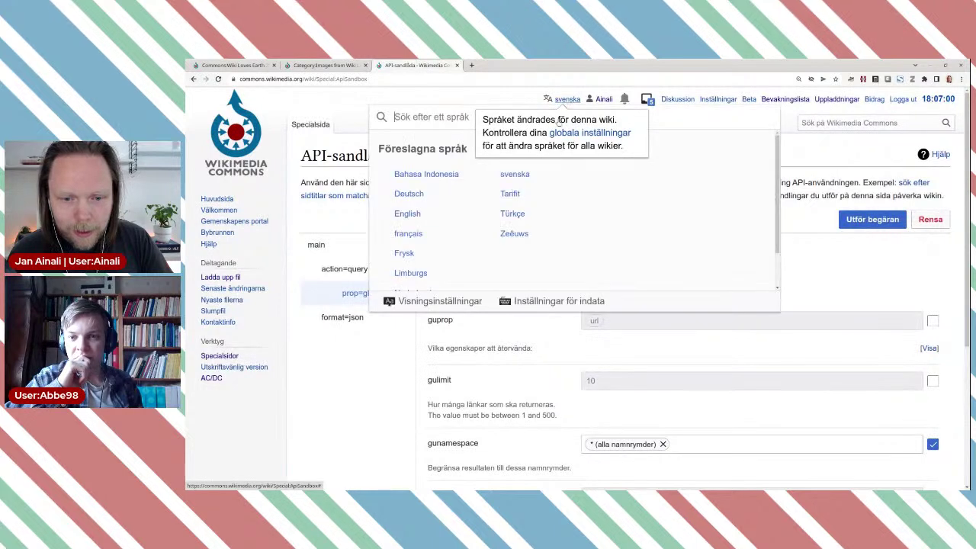
pyautogui.click(412, 215)
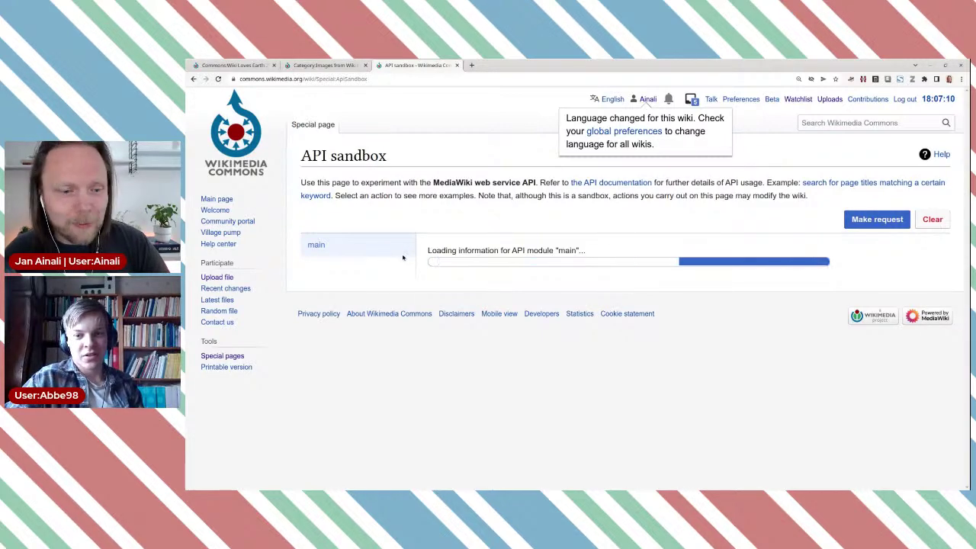
# Set the main module's action to query in the reset English API sandbox
pyautogui.scroll(-1, 496, 297)
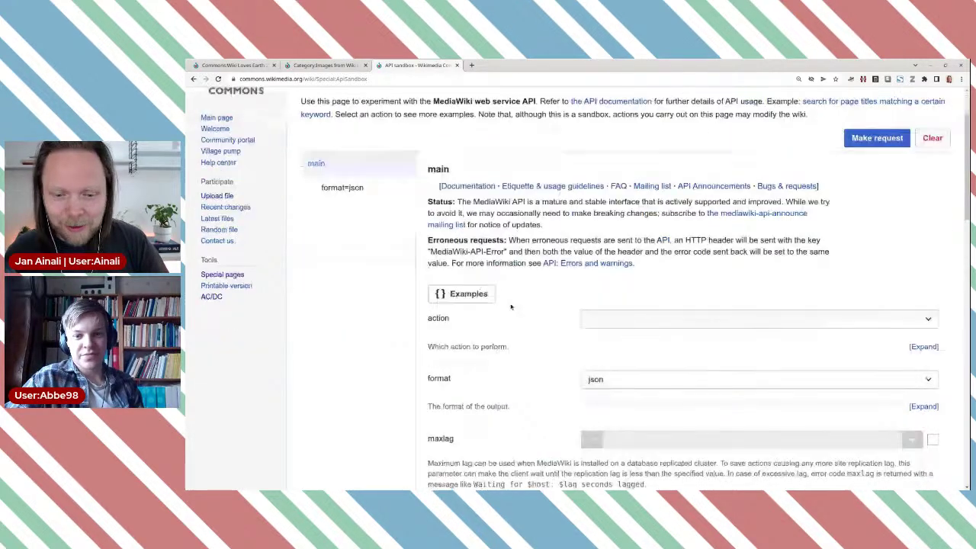
pyautogui.click(622, 318)
pyautogui.scroll(-6, 690, 250)
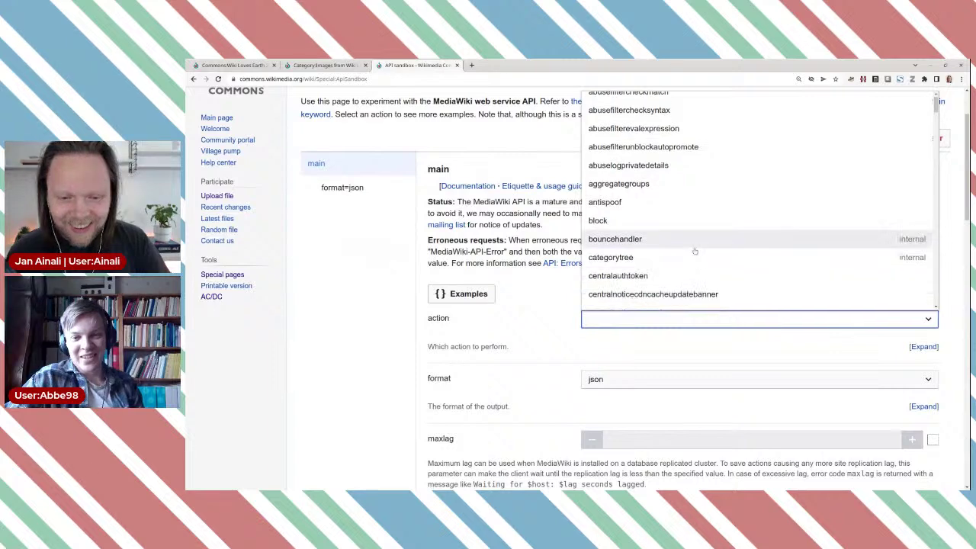
pyautogui.scroll(-10, 691, 250)
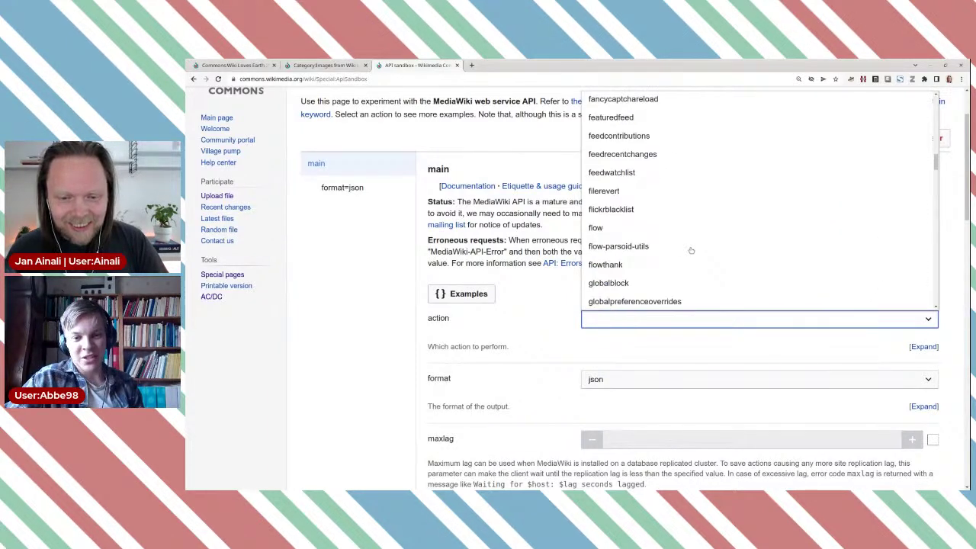
pyautogui.scroll(-3, 691, 250)
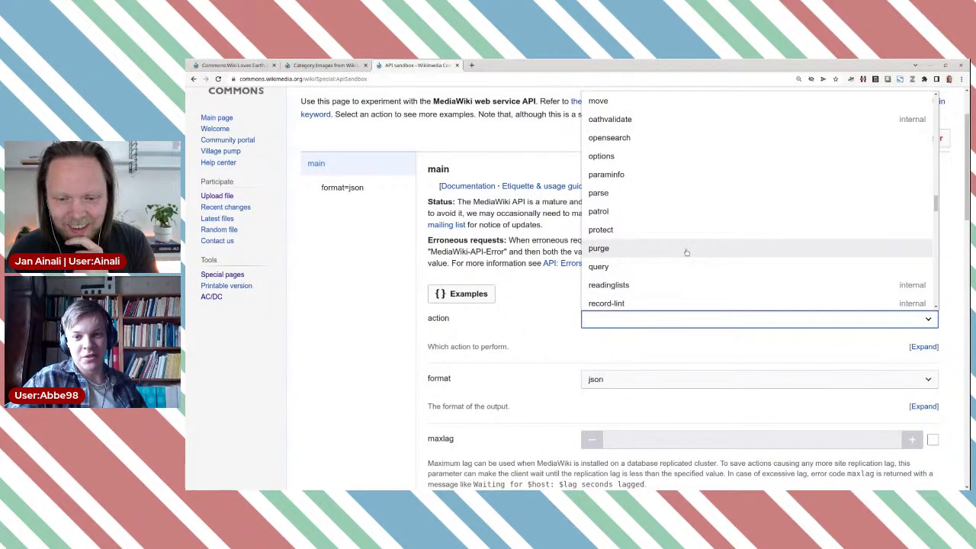
pyautogui.click(675, 263)
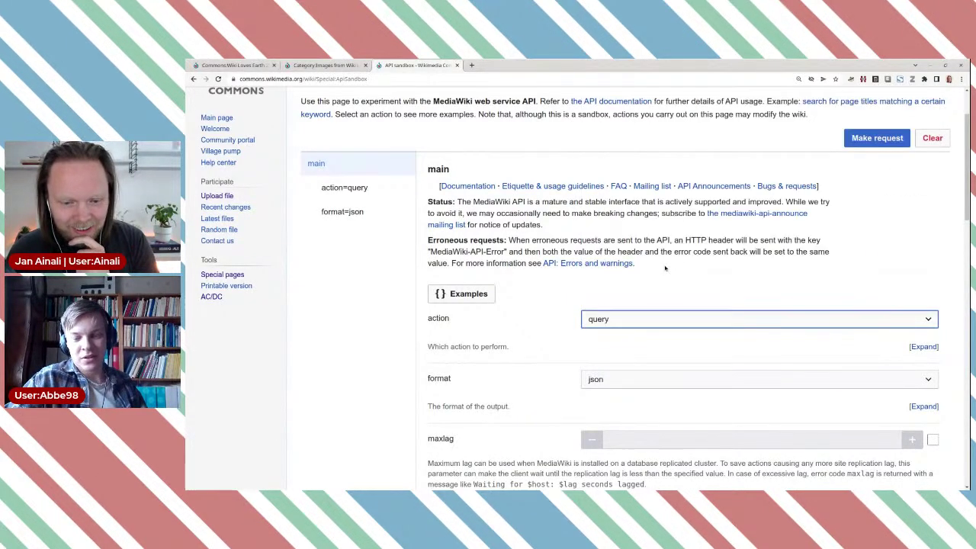
# Set the main module's output format to xml
pyautogui.click(608, 381)
pyautogui.scroll(-1, 630, 397)
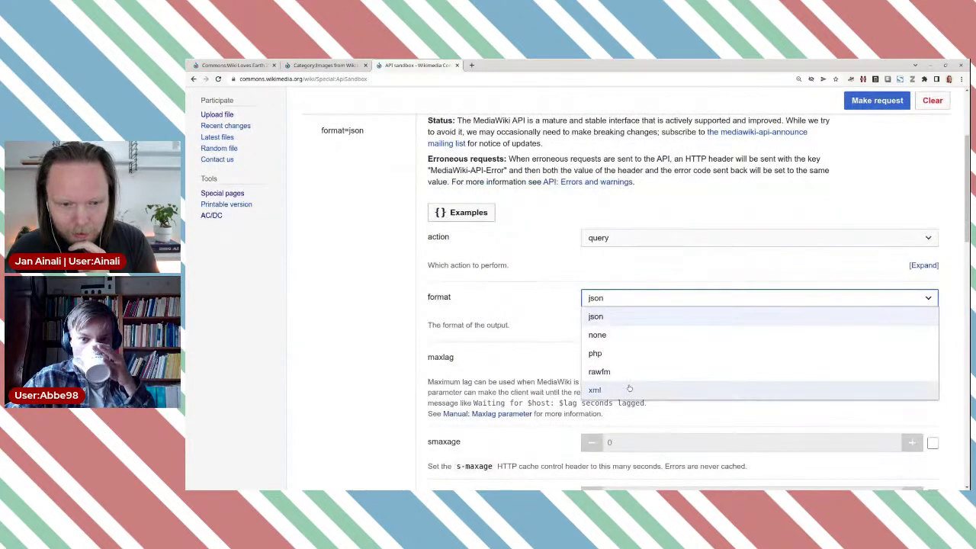
pyautogui.click(623, 389)
pyautogui.scroll(2, 359, 264)
# Open the query action's parameters and set prop to globalusage
pyautogui.click(344, 228)
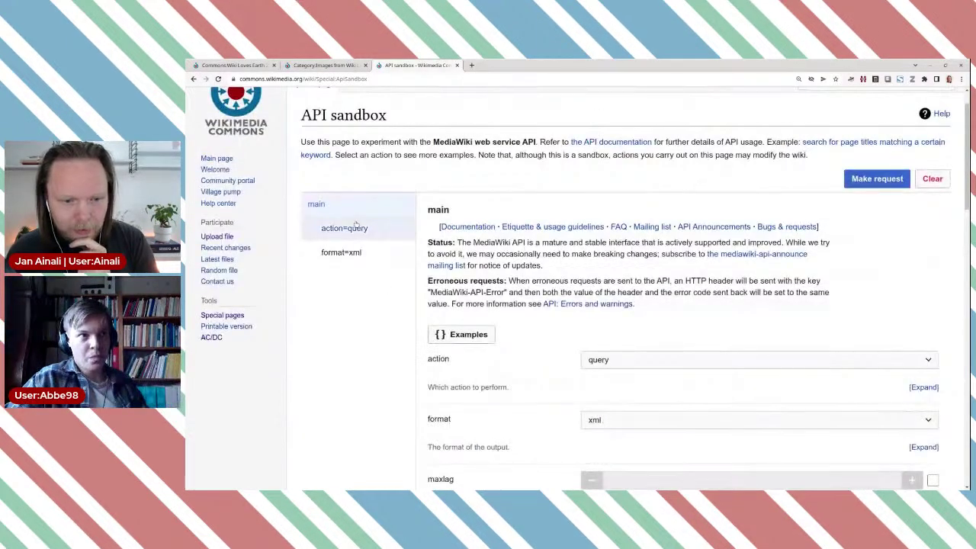
pyautogui.click(623, 302)
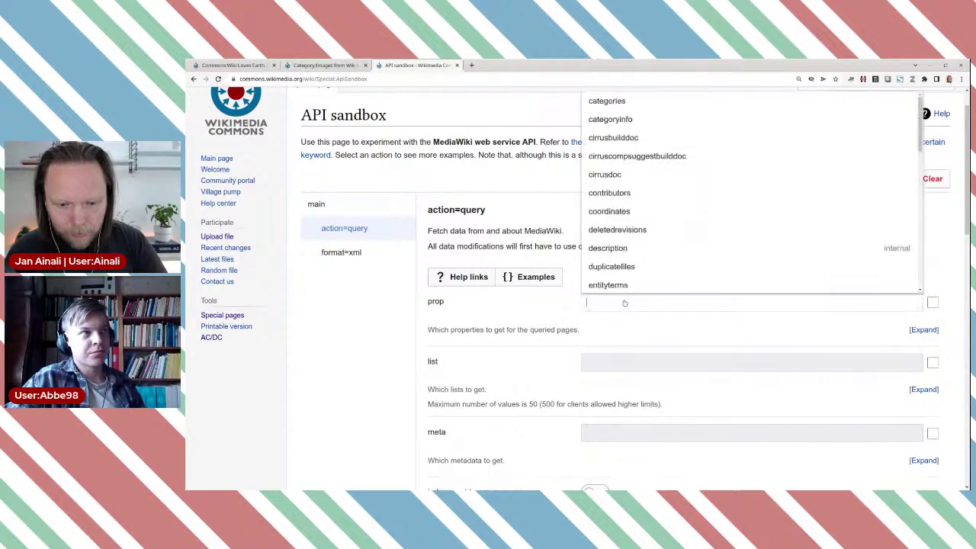
pyautogui.write('g')
pyautogui.click(624, 284)
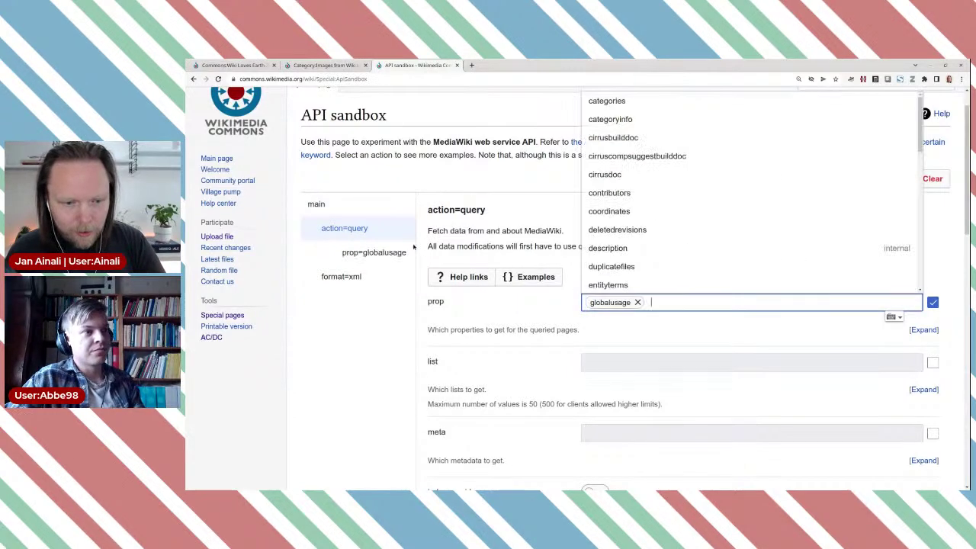
# Enable the query action's generator parameter and set it to categorymembers
pyautogui.scroll(-2, 394, 350)
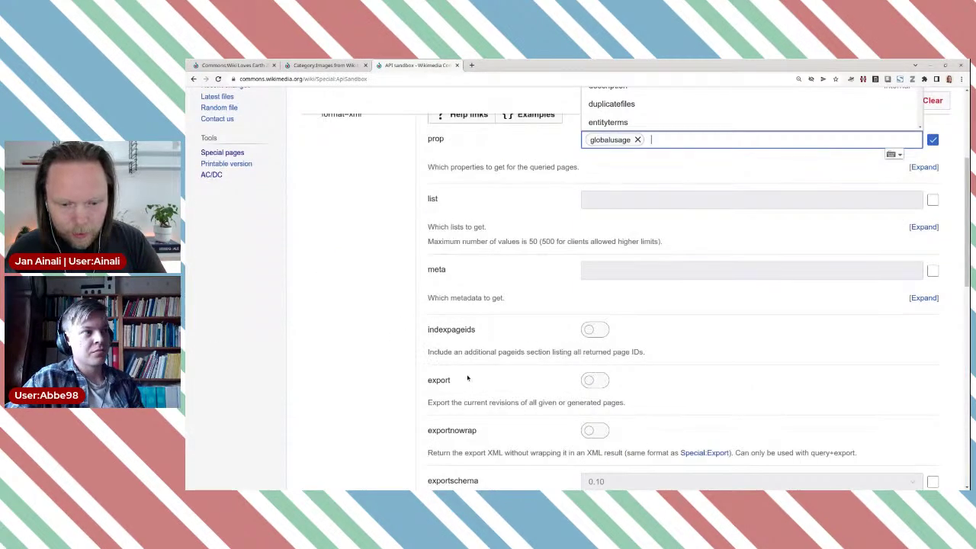
pyautogui.scroll(-4, 467, 378)
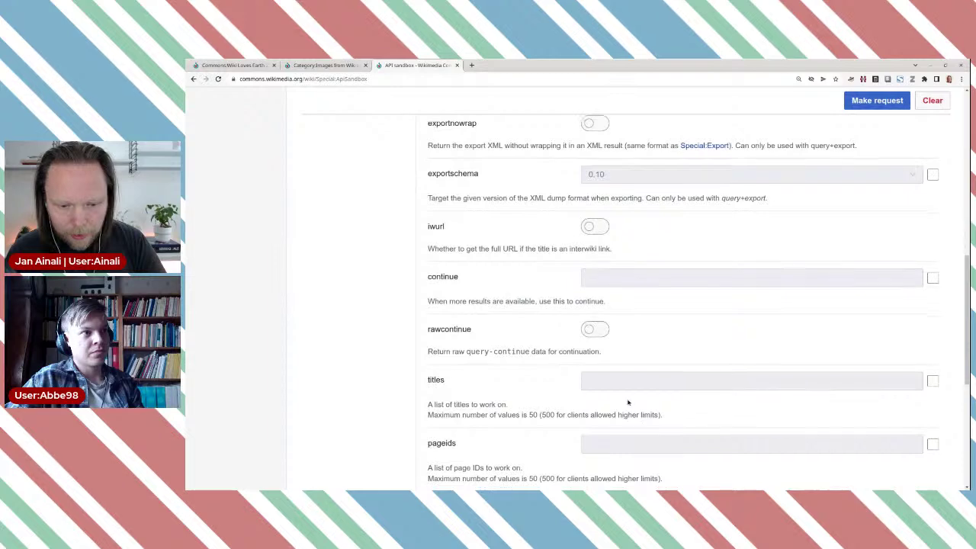
pyautogui.scroll(-4, 628, 402)
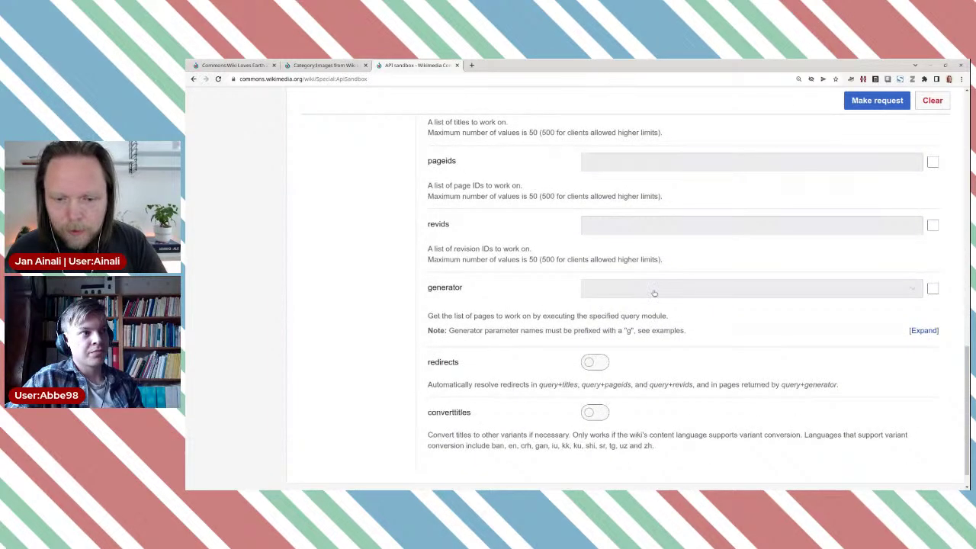
pyautogui.click(654, 292)
pyautogui.click(913, 291)
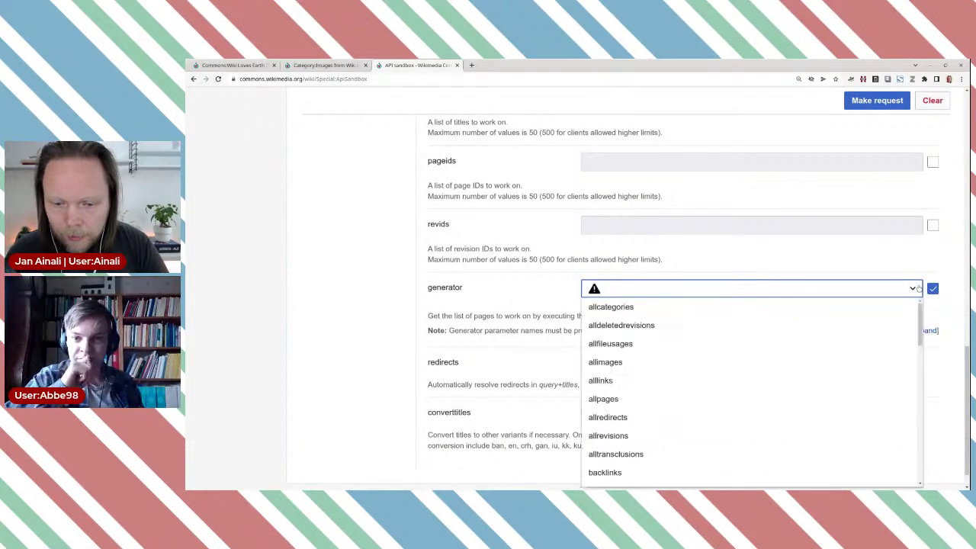
pyautogui.scroll(-3, 795, 372)
pyautogui.scroll(-1, 794, 370)
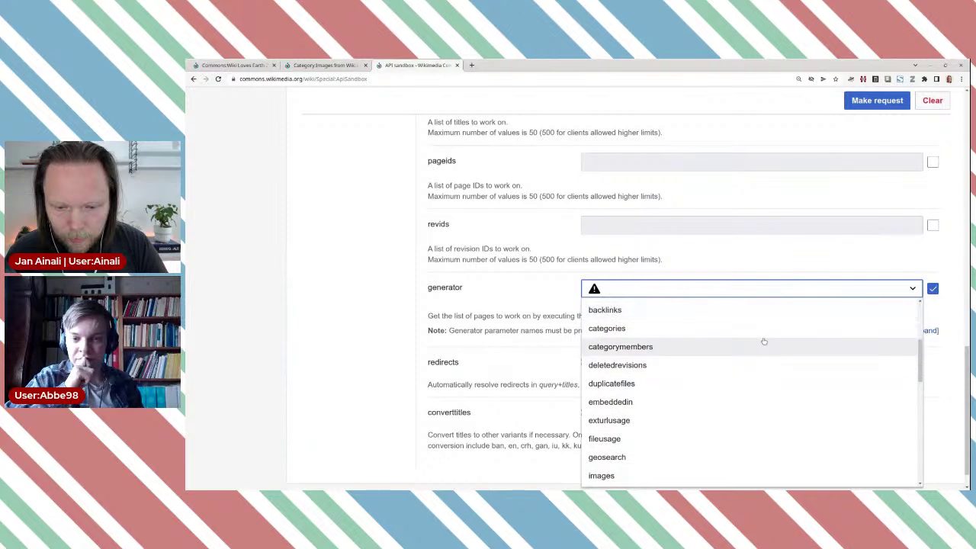
pyautogui.click(762, 344)
# In the globalusage module, limit gunamespace to (Gallery) and remove the all-namespaces entry
pyautogui.scroll(10, 398, 295)
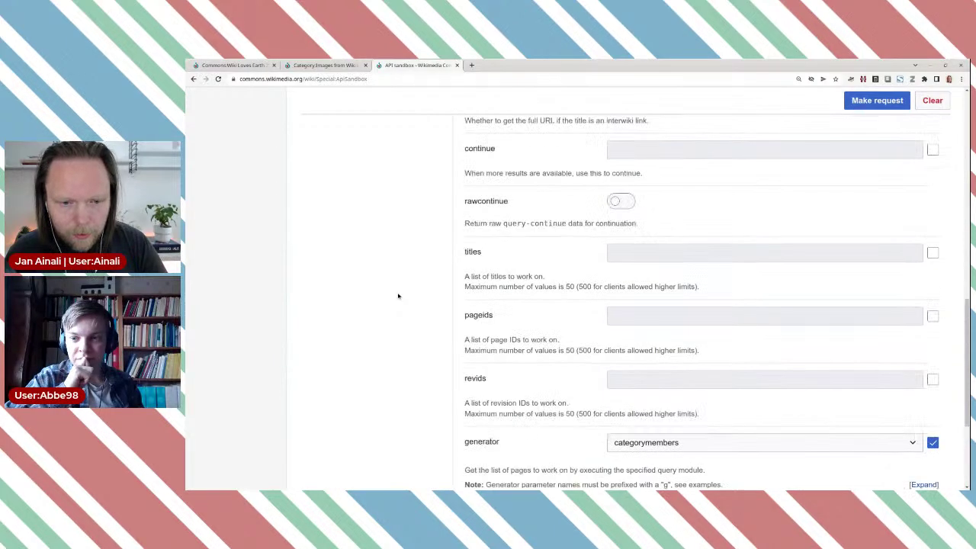
pyautogui.click(374, 211)
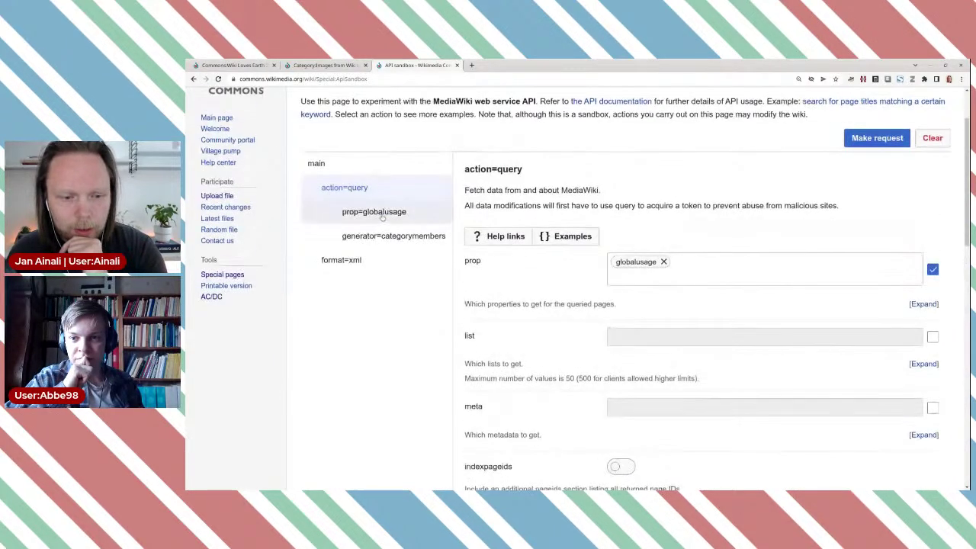
pyautogui.click(689, 362)
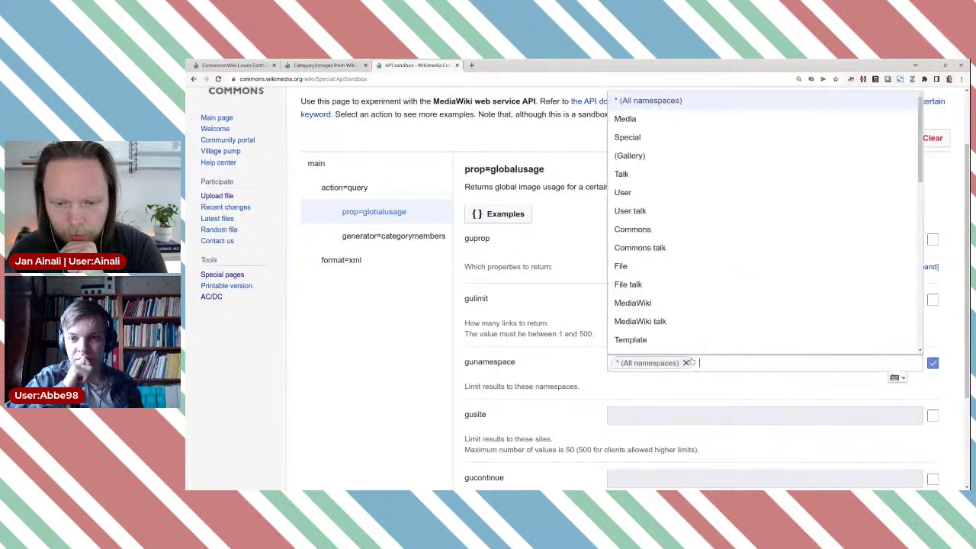
pyautogui.click(640, 156)
pyautogui.click(686, 363)
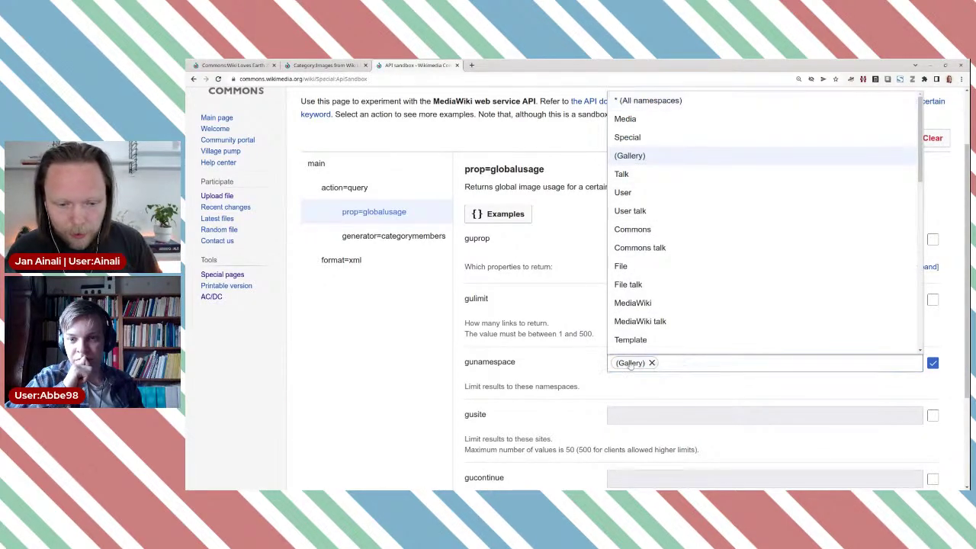
pyautogui.click(399, 342)
pyautogui.scroll(-2, 397, 342)
pyautogui.scroll(-1, 404, 339)
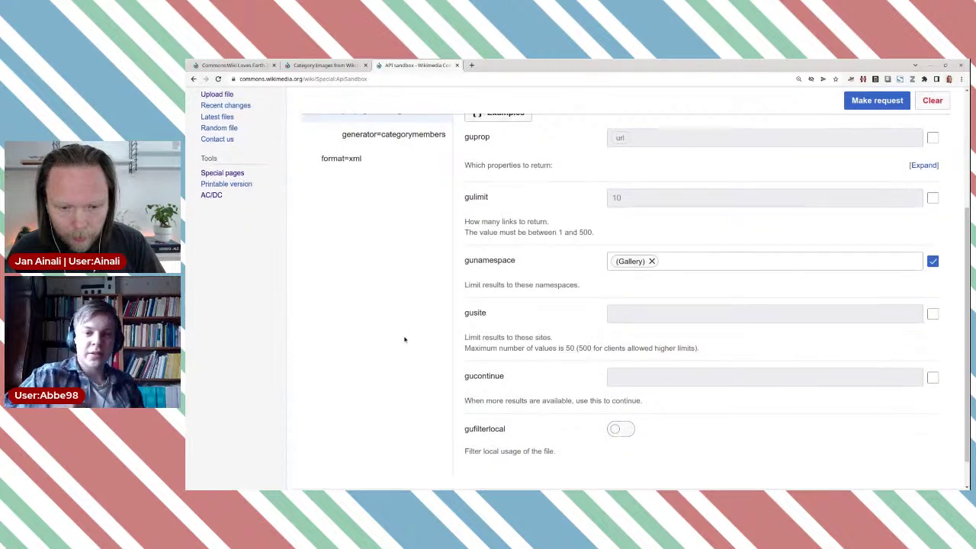
pyautogui.scroll(-2, 457, 313)
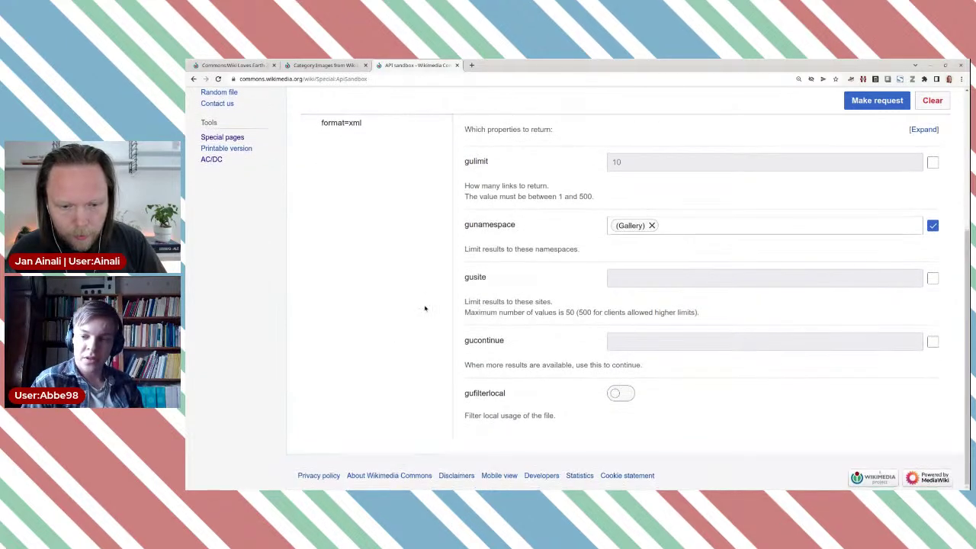
pyautogui.scroll(3, 426, 308)
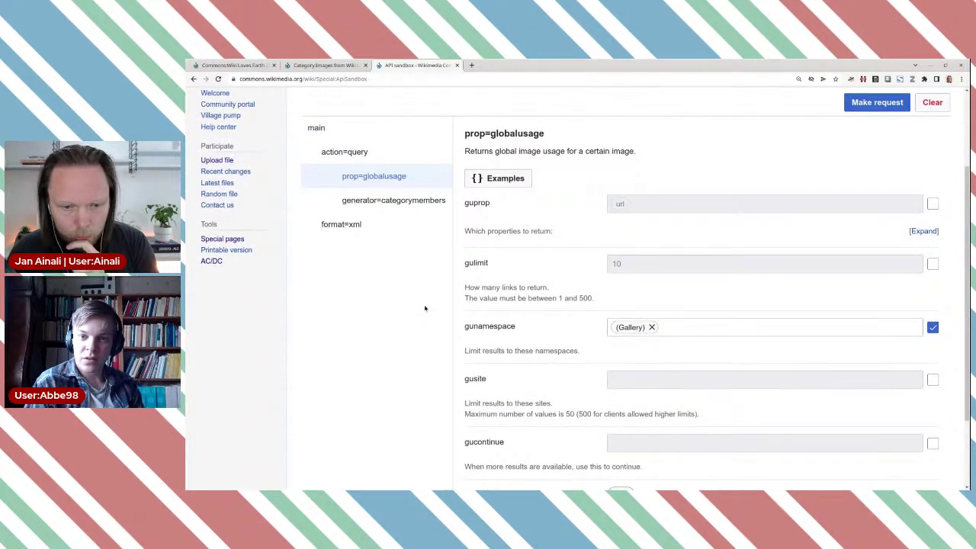
# In the categorymembers generator, set gcmtitle to "Category:Images from Wiki Loves Earth 2022 in Sweden - landscape"
pyautogui.click(402, 209)
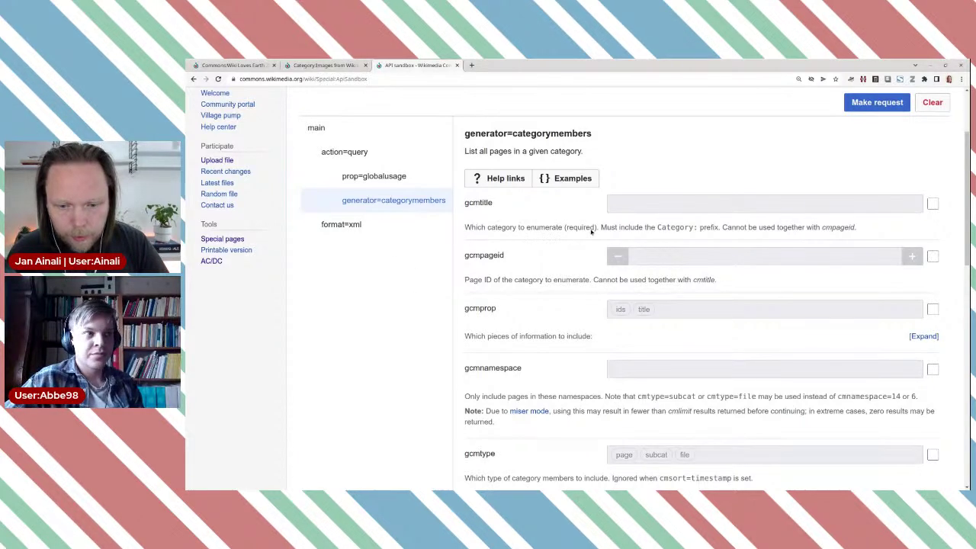
pyautogui.moveTo(670, 229); pyautogui.dragTo(697, 230)
pyautogui.click(697, 204)
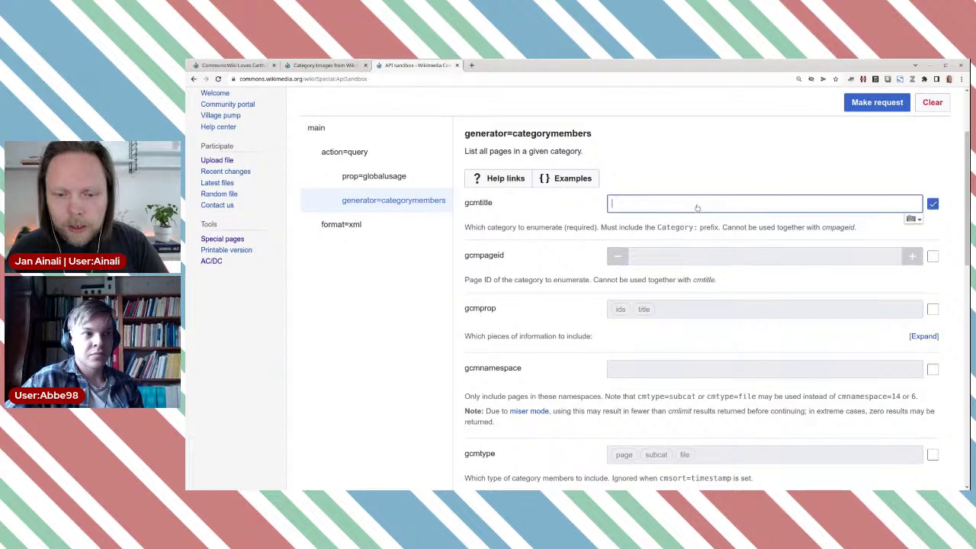
pyautogui.write('Category:Images from Wiki Loves Earth 2022 in Sweden - landscape')
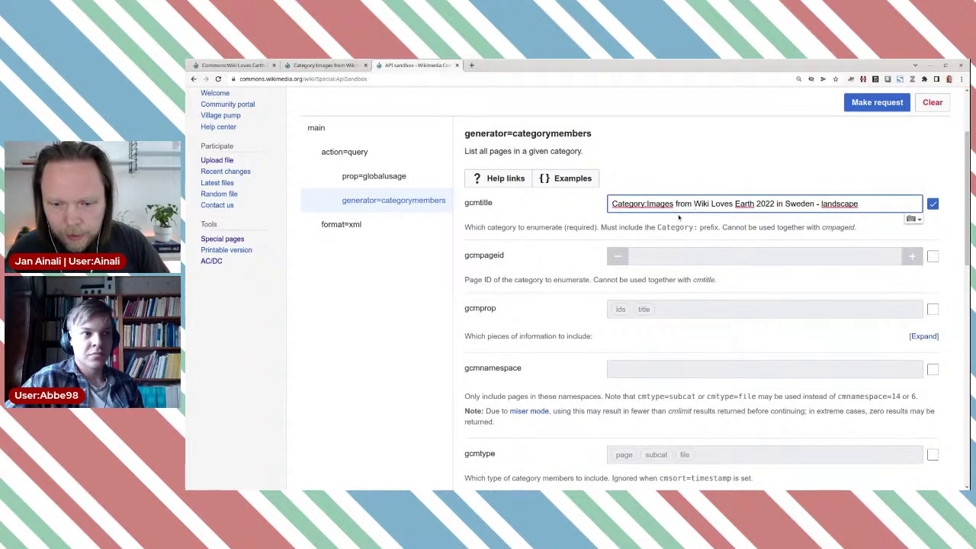
pyautogui.click(403, 279)
# Set the categorymembers generator's gcmlimit to 500
pyautogui.scroll(-2, 404, 281)
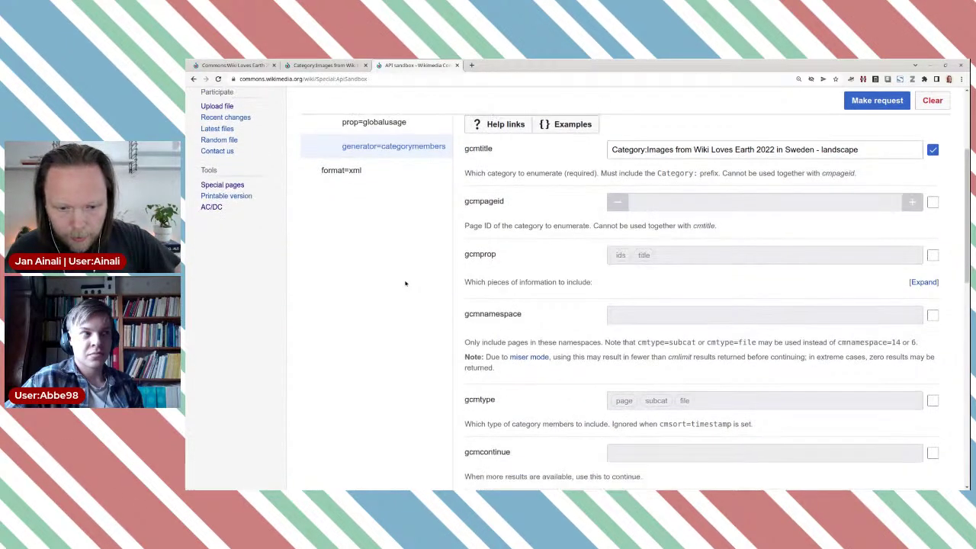
pyautogui.scroll(-2, 405, 283)
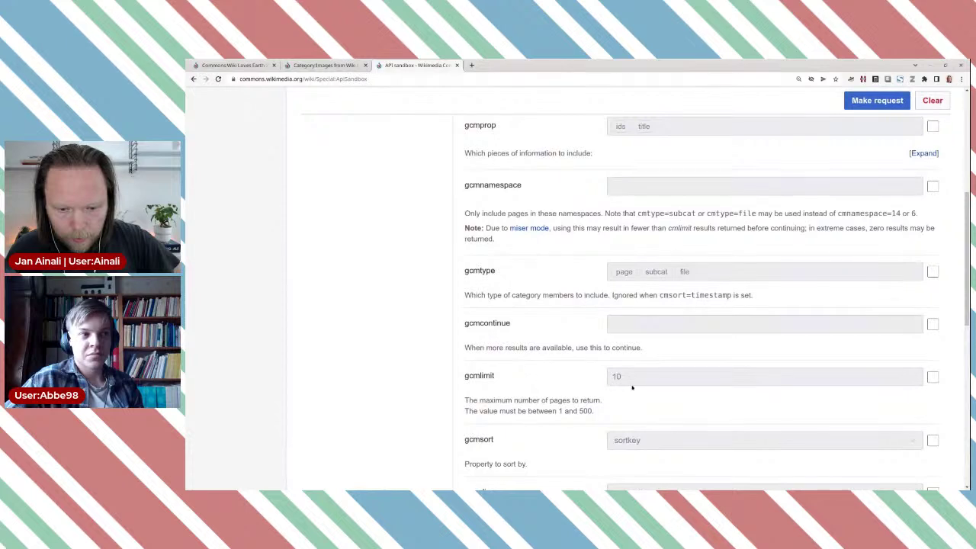
pyautogui.click(666, 381)
pyautogui.write('10')
pyautogui.moveTo(622, 376); pyautogui.dragTo(581, 376)
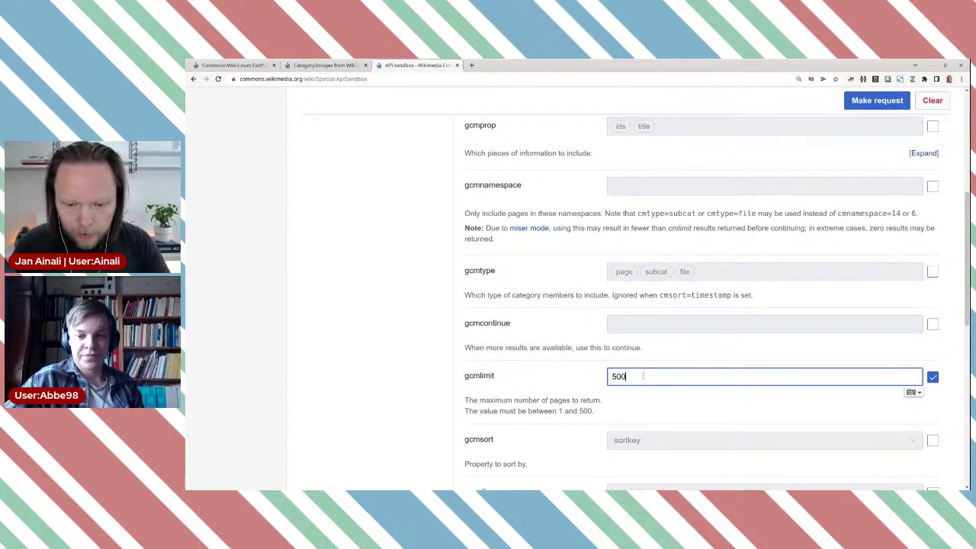
pyautogui.write('500')
pyautogui.click(434, 355)
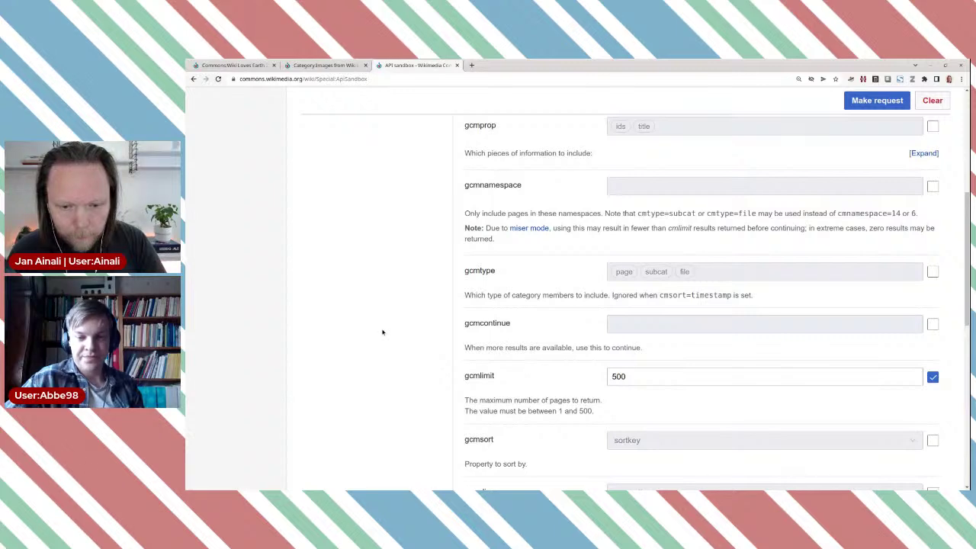
# Send the completed API request from the sandbox
pyautogui.scroll(3, 382, 332)
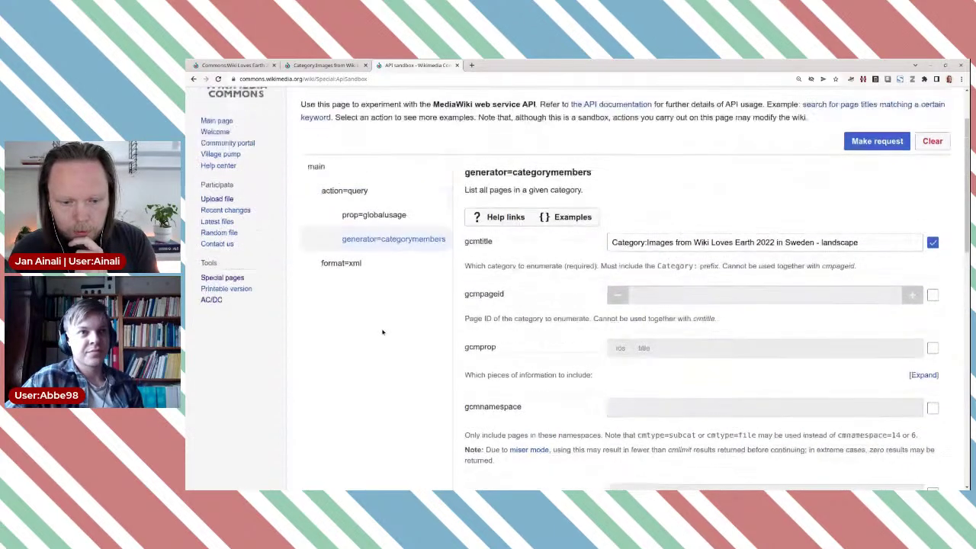
pyautogui.scroll(1, 526, 313)
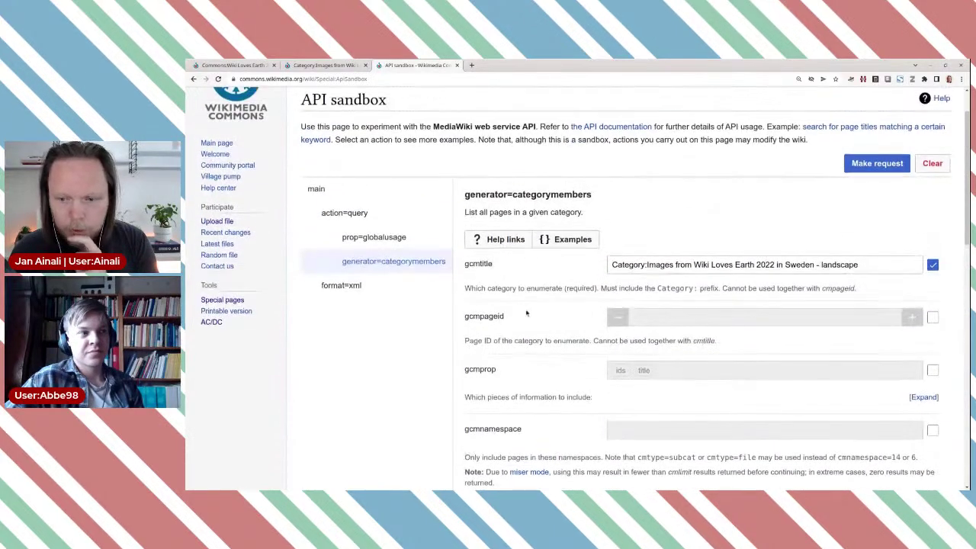
pyautogui.click(867, 163)
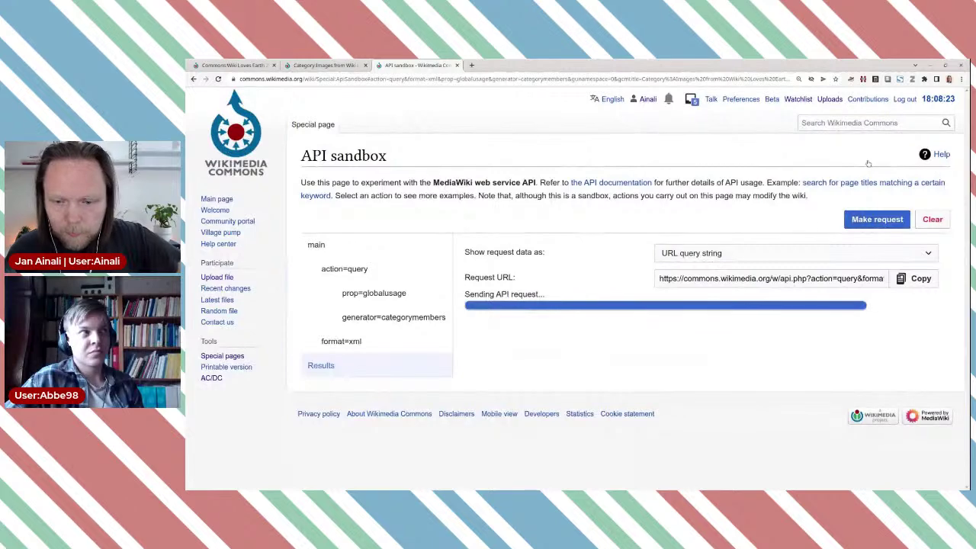
# Examine the first page element in the XML response, including its file title and its Swedish Wikipedia and Wikidata globalusage entries
pyautogui.scroll(-1, 867, 163)
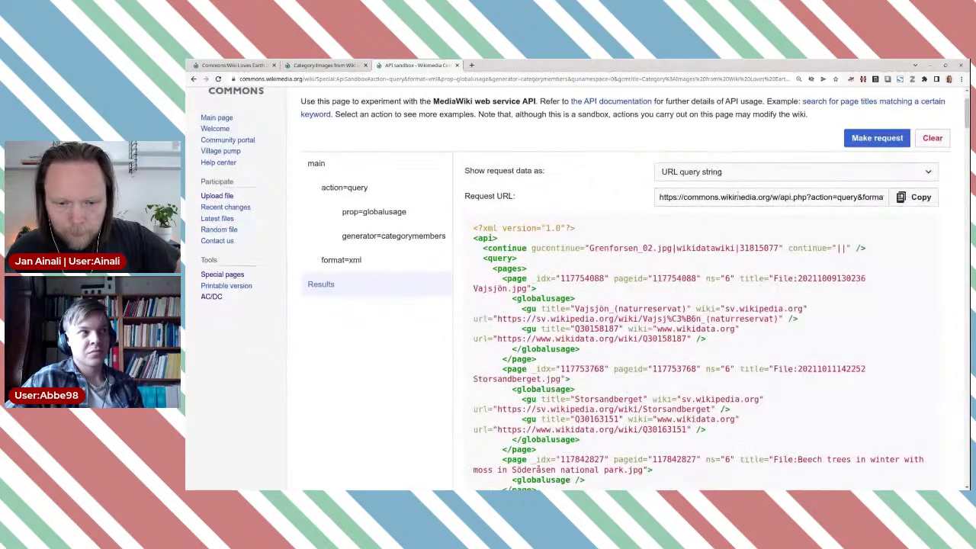
pyautogui.scroll(-1, 651, 218)
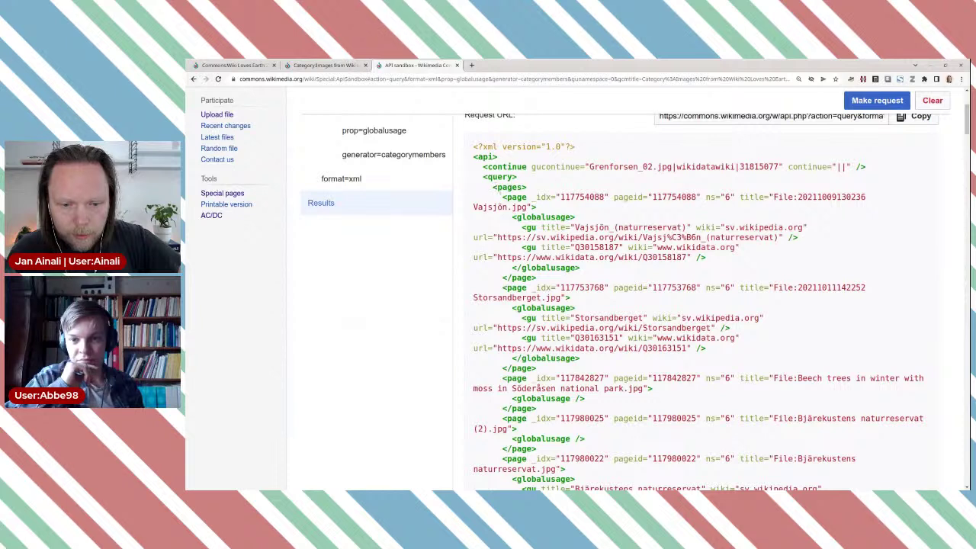
pyautogui.moveTo(501, 197); pyautogui.dragTo(543, 280)
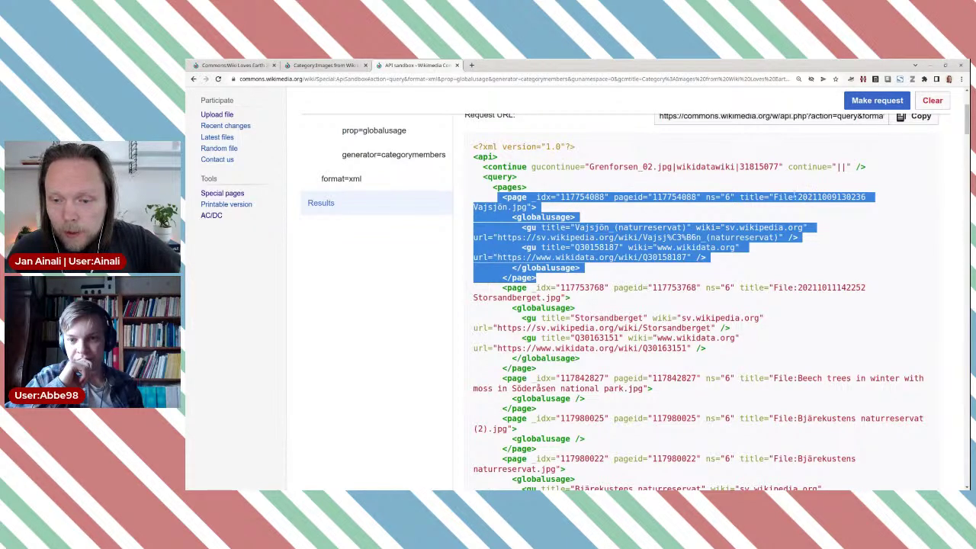
pyautogui.click(618, 227)
pyautogui.tripleClick(831, 197)
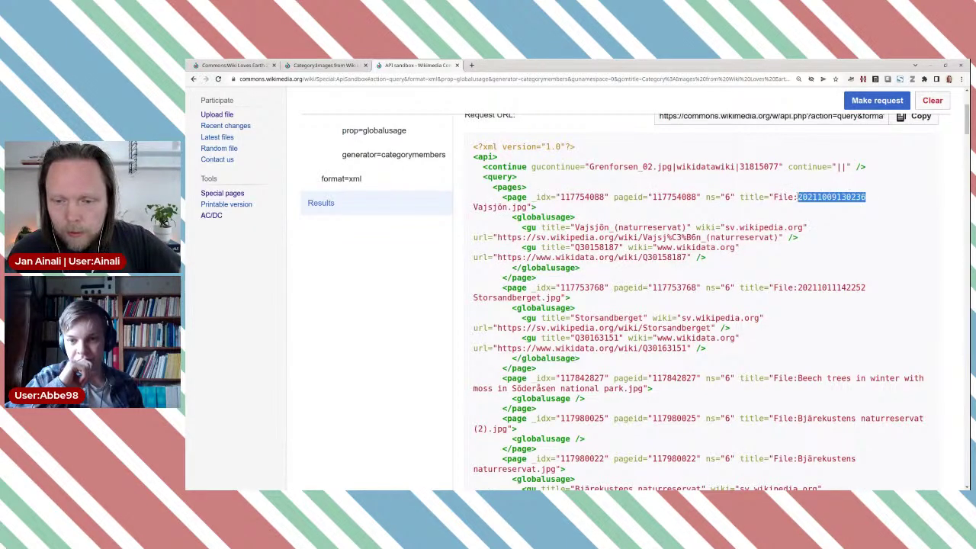
pyautogui.click(611, 221)
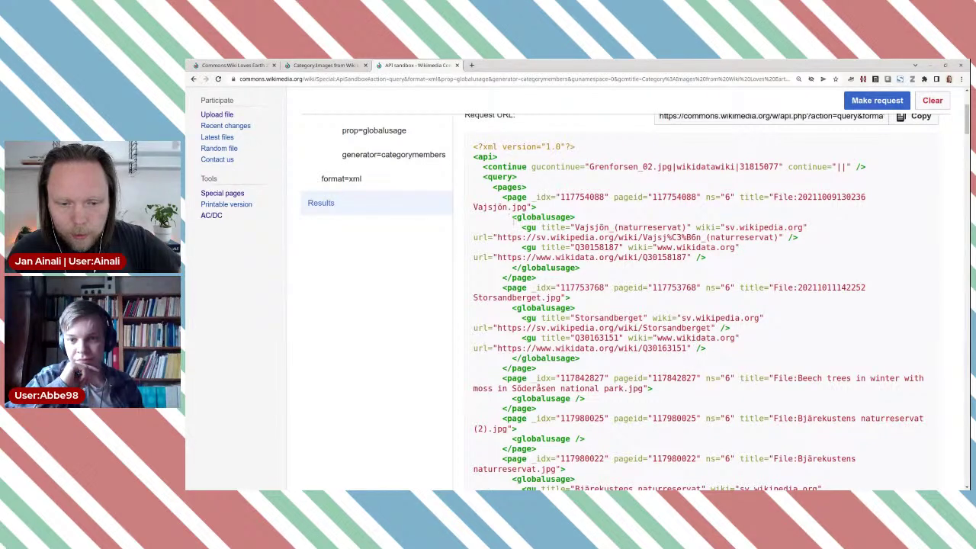
pyautogui.moveTo(522, 228); pyautogui.dragTo(797, 237)
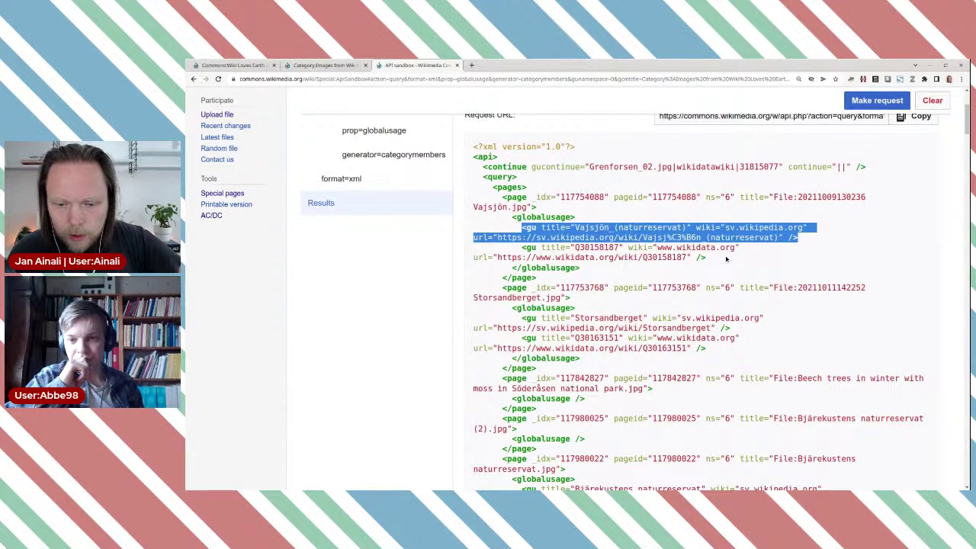
pyautogui.moveTo(706, 257); pyautogui.dragTo(518, 249)
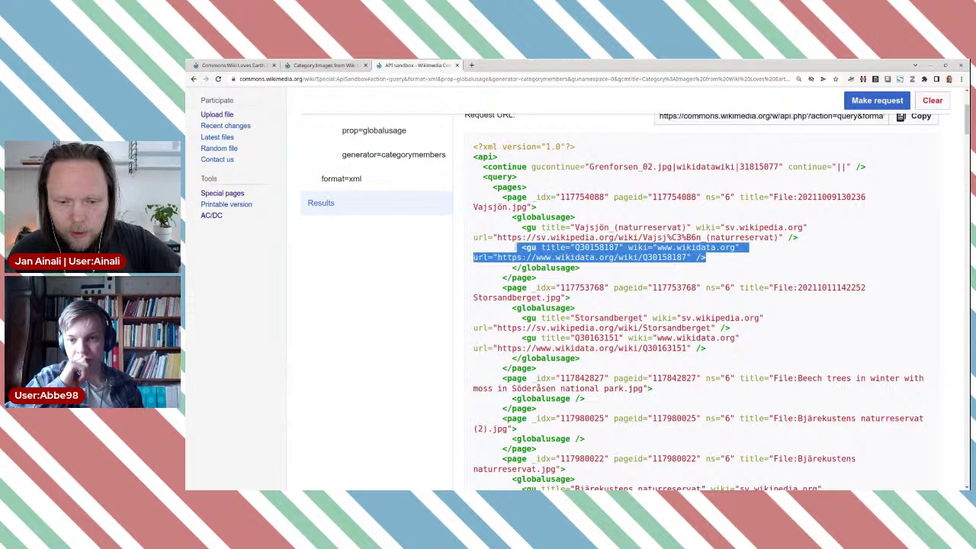
pyautogui.tripleClick(599, 228)
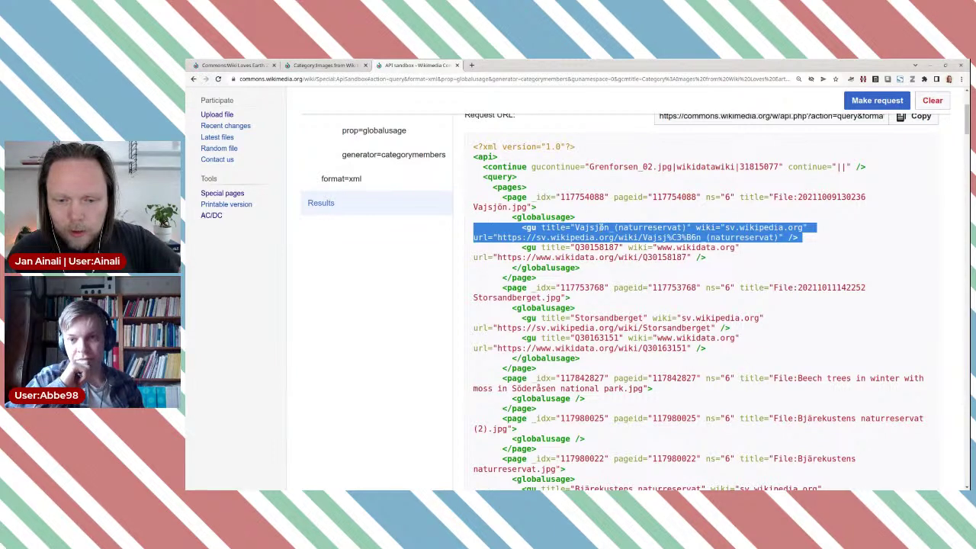
pyautogui.click(577, 227)
pyautogui.moveTo(576, 227); pyautogui.dragTo(677, 228)
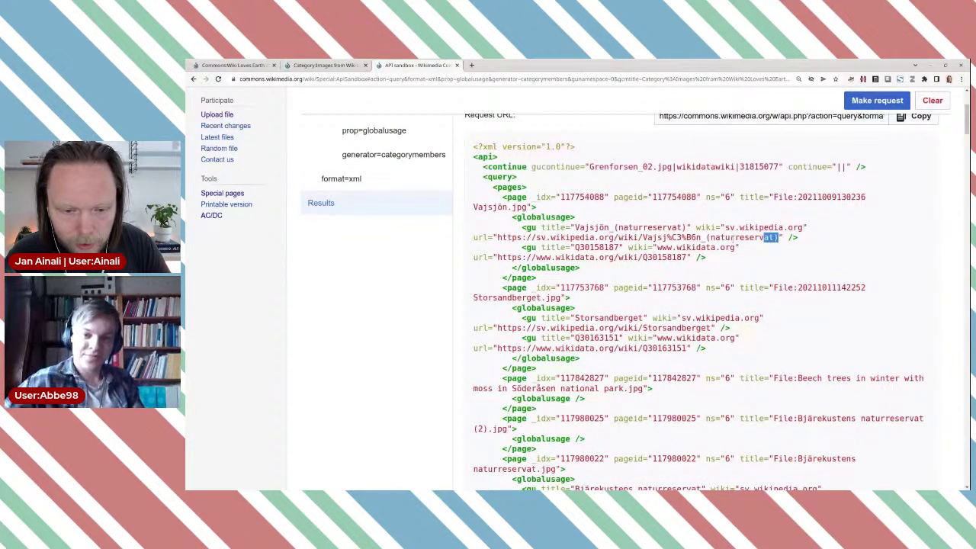
# Examine the Swedish Wikipedia article URL in the first file's globalusage entry
pyautogui.moveTo(765, 237); pyautogui.dragTo(497, 237)
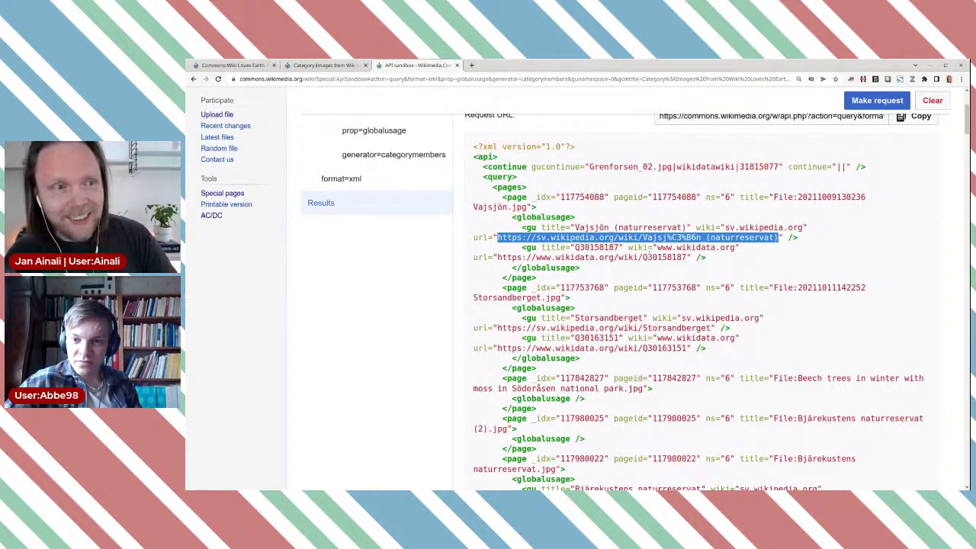
pyautogui.click(642, 216)
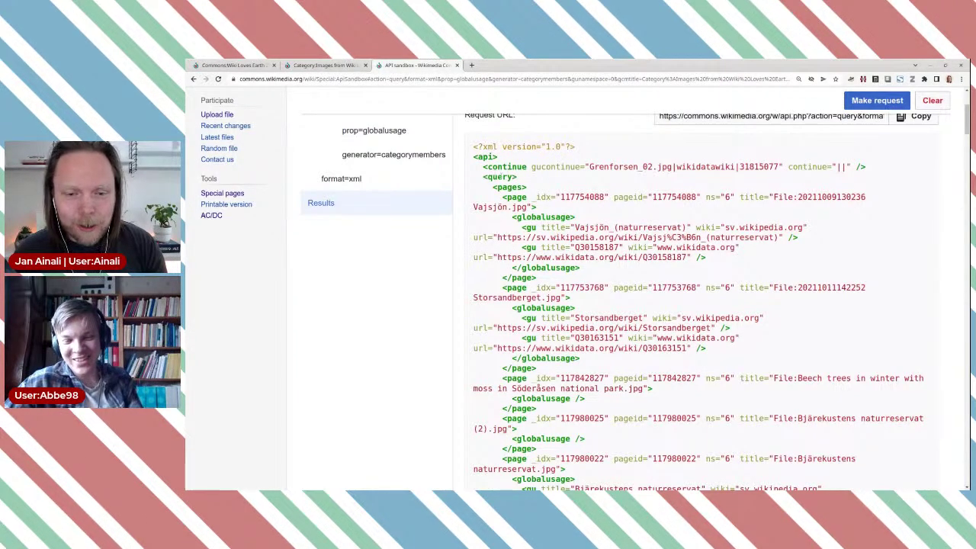
# Open the Wikimedia Commons Query Service in a new tab and load the mwapi example "Cameras used by naturalist using iNaturalist to identify species"
pyautogui.click(473, 66)
pyautogui.write('co')
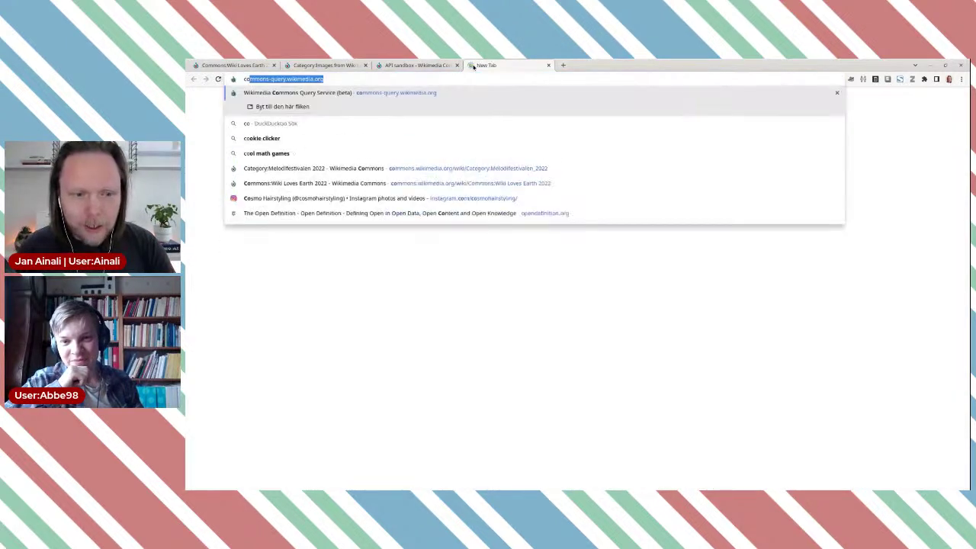
pyautogui.press('Return')
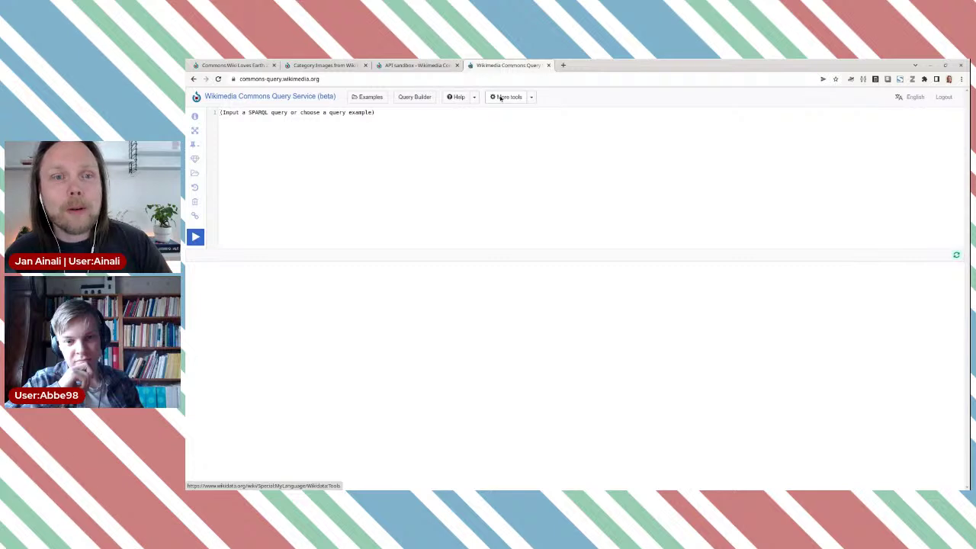
pyautogui.click(371, 101)
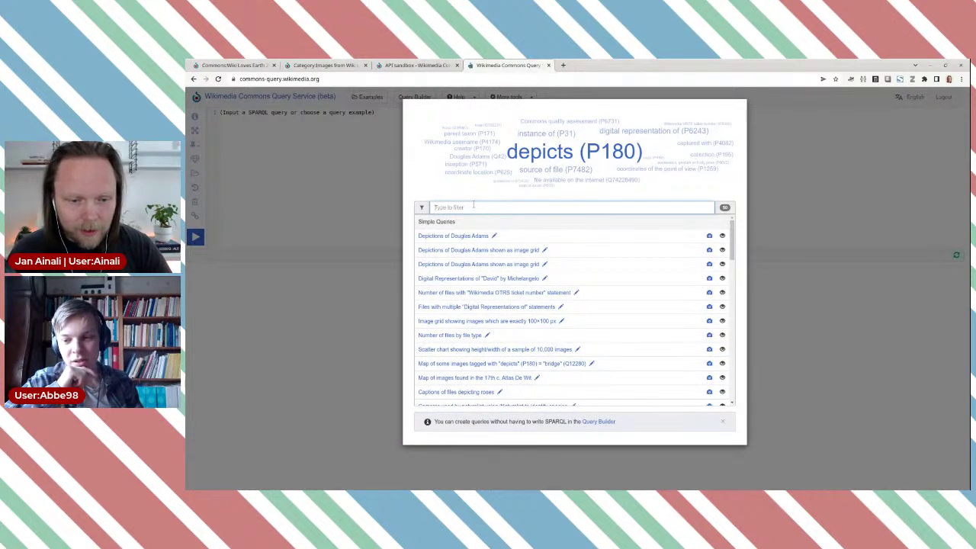
pyautogui.write('mie')
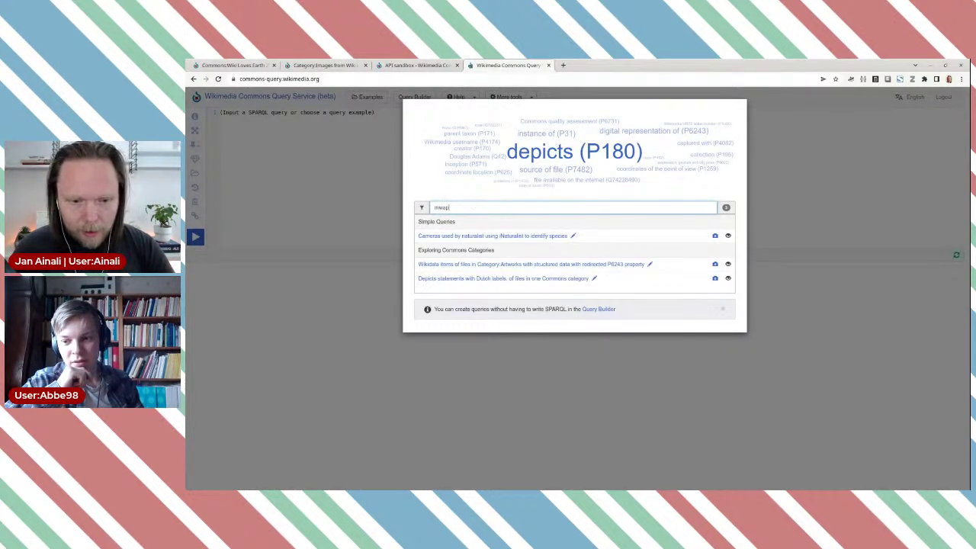
pyautogui.click(502, 236)
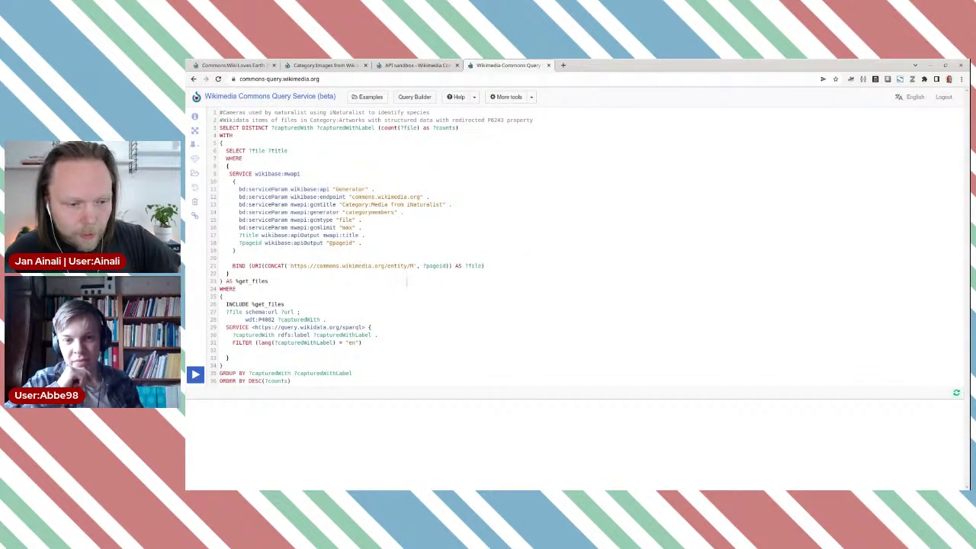
# Enlarge the page and select the example's inner subquery from SELECT ?file ?title through the closing brace after the BIND line for copying
pyautogui.moveTo(229, 273); pyautogui.dragTo(220, 188)
pyautogui.hotkey('ctrl', '+')
pyautogui.hotkey('ctrl', '+')
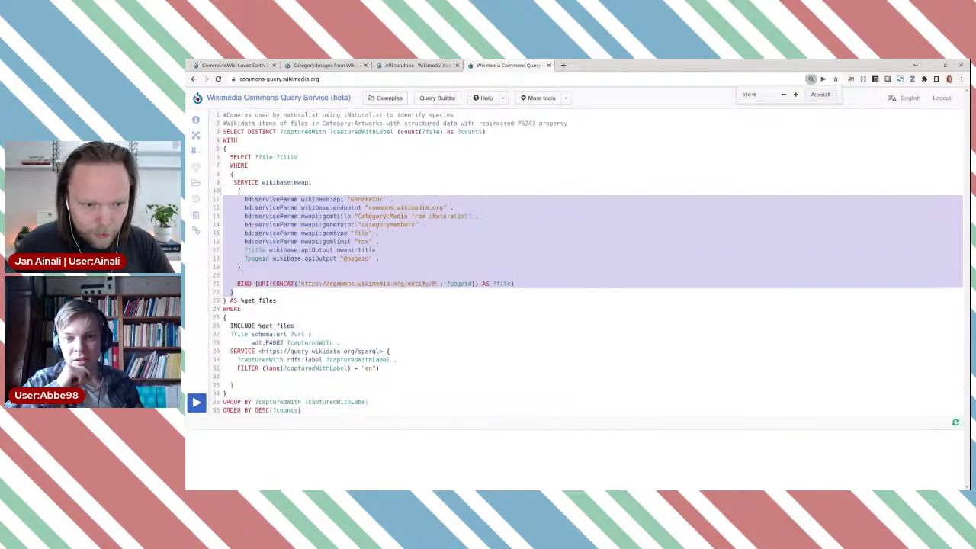
pyautogui.hotkey('ctrl', '+')
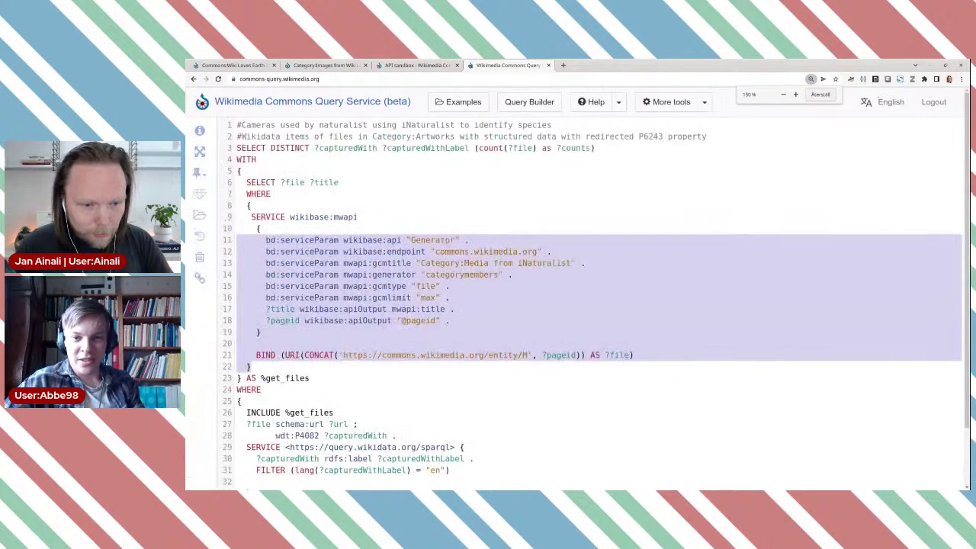
pyautogui.scroll(-2, 233, 209)
pyautogui.scroll(2, 233, 209)
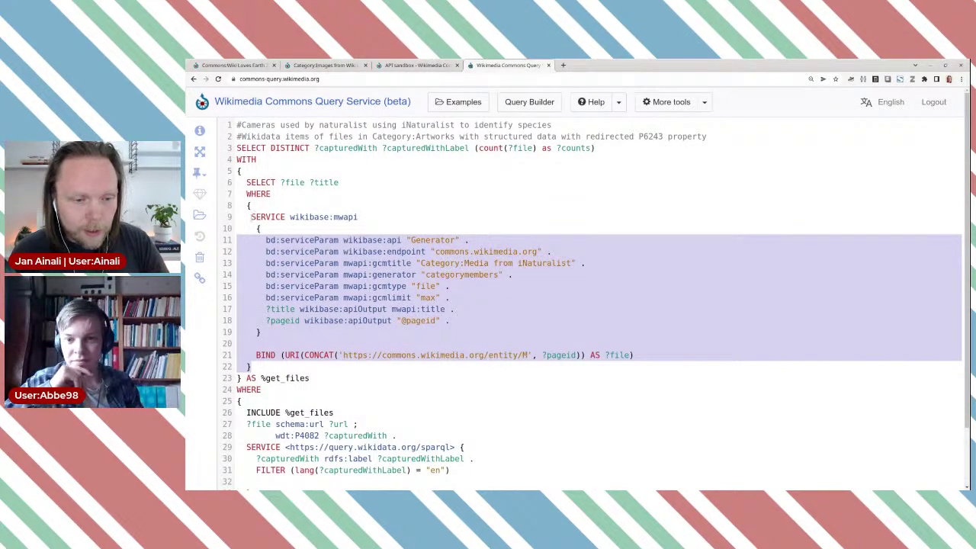
pyautogui.keyDown('shift'); pyautogui.click(251, 217); pyautogui.keyUp('shift')
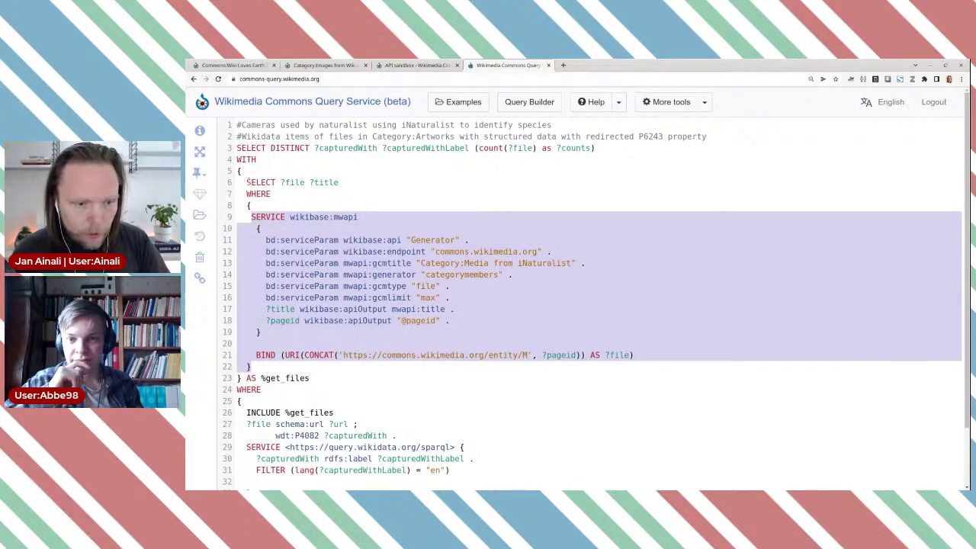
pyautogui.keyDown('shift'); pyautogui.click(247, 182); pyautogui.keyUp('shift')
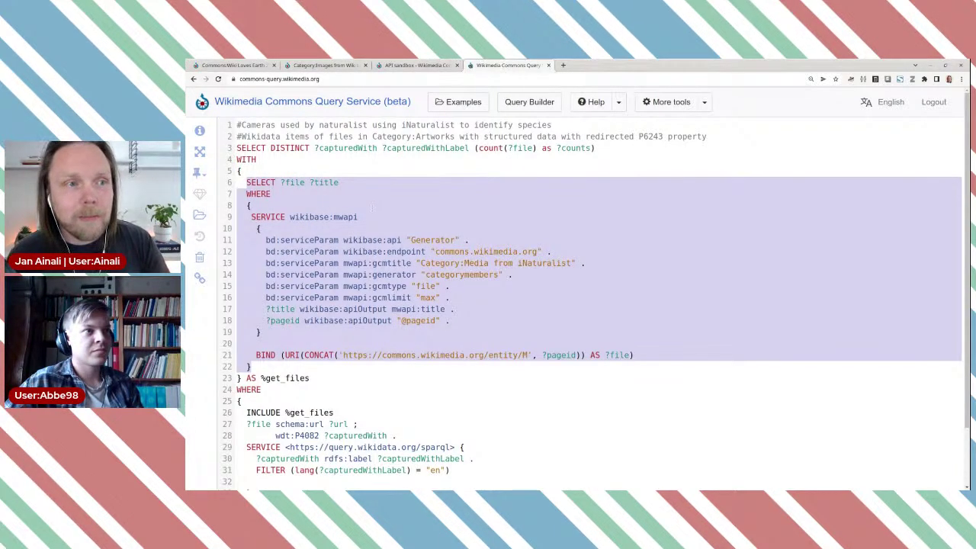
# Open the Wikidata Query Service in a new tab, paste the copied subquery into the editor, and enlarge the page
pyautogui.click(562, 64)
pyautogui.write('qu')
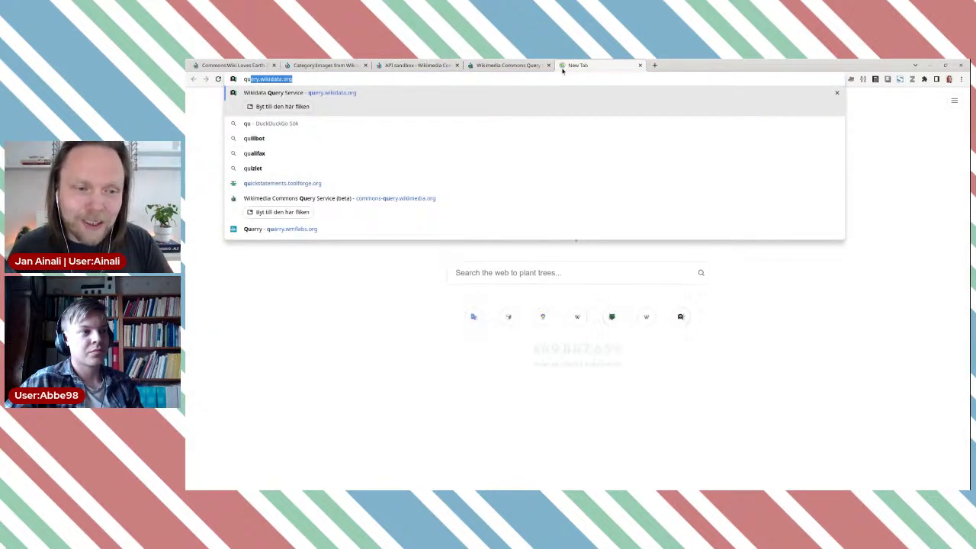
pyautogui.press('Return')
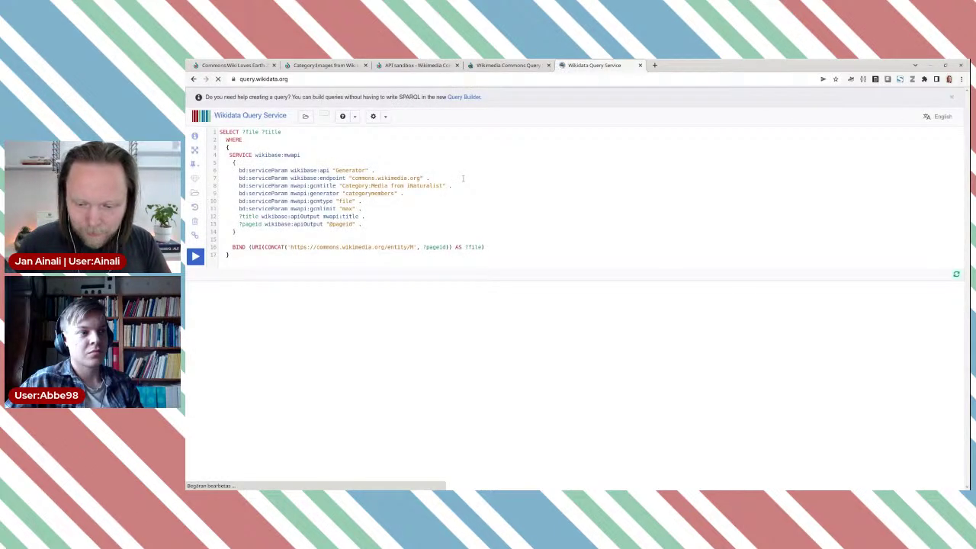
pyautogui.hotkey('ctrl', '+')
pyautogui.hotkey('ctrl', '+')
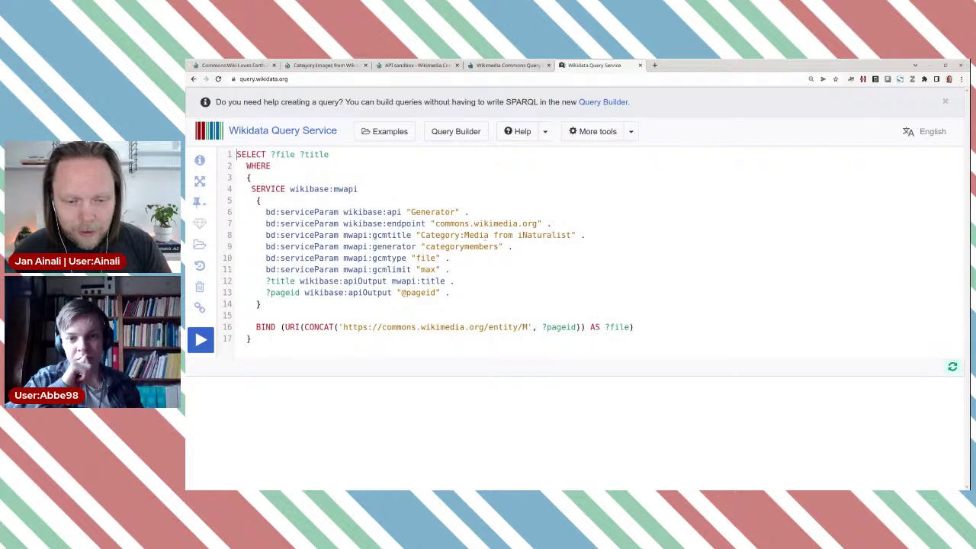
# Replace the query's gcmtitle value with "Category:Images from Wiki Loves Earth 2022 in Sweden - landscape", keeping it on one line
pyautogui.doubleClick(459, 235)
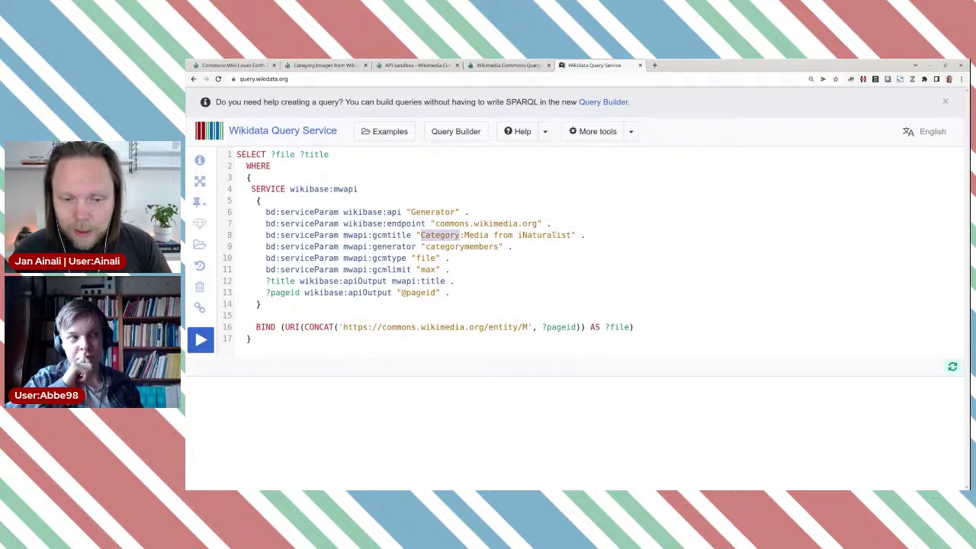
pyautogui.moveTo(572, 234); pyautogui.dragTo(464, 235)
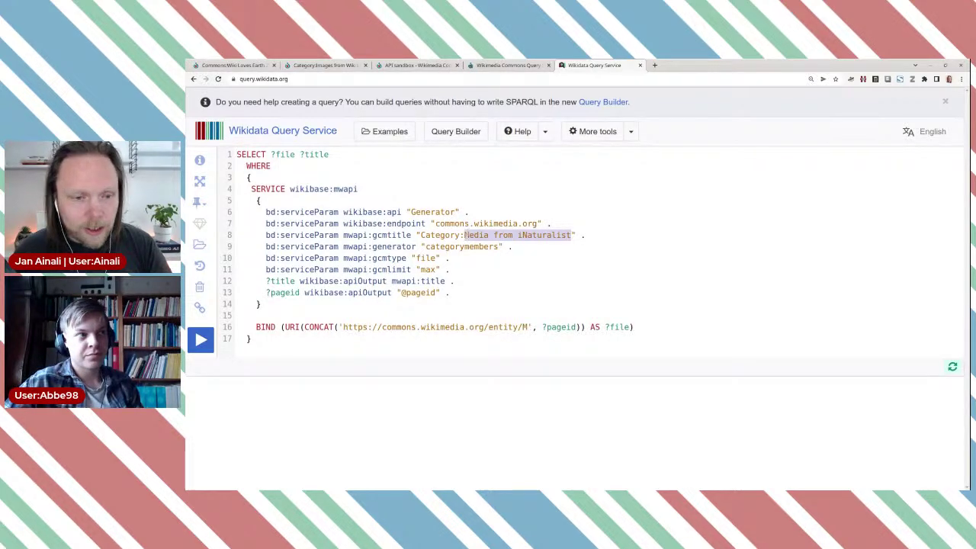
pyautogui.click(336, 66)
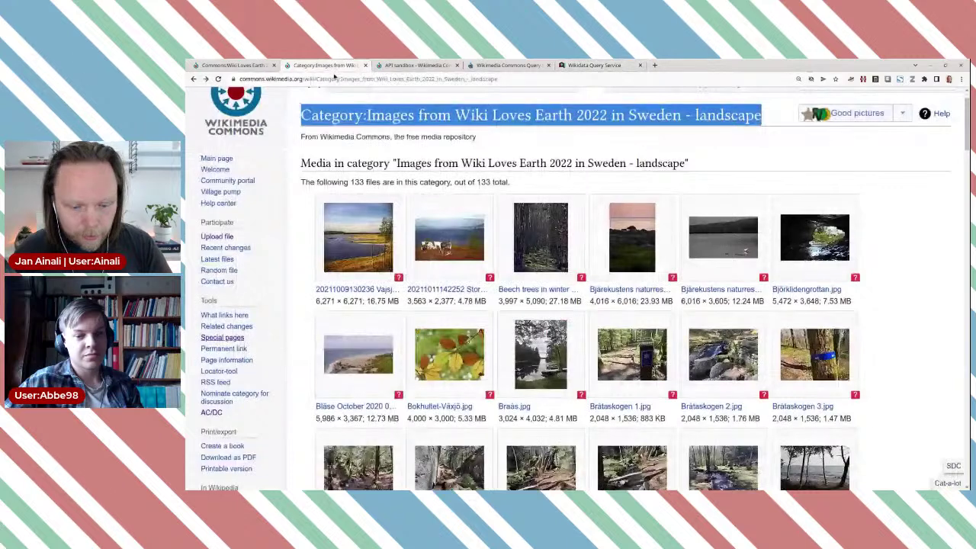
pyautogui.click(592, 66)
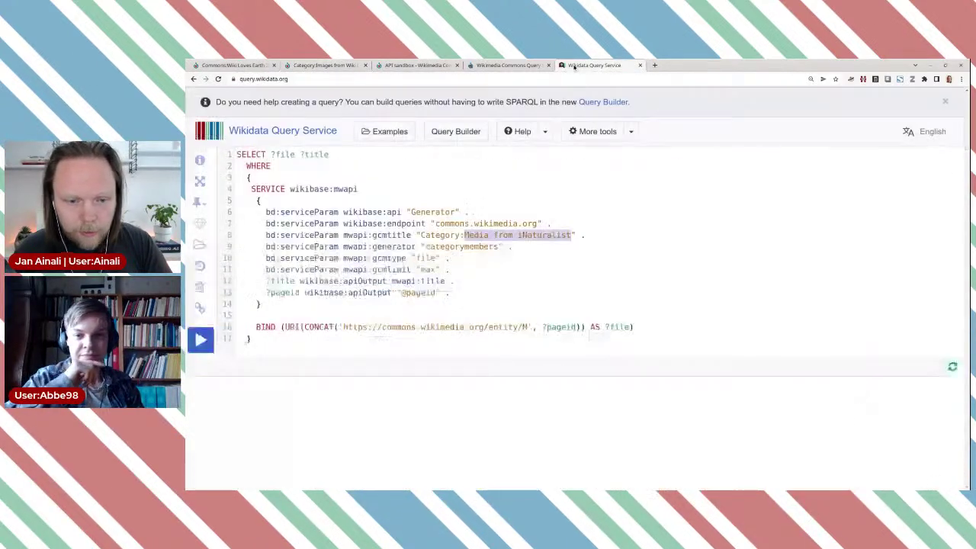
pyautogui.moveTo(572, 235); pyautogui.dragTo(422, 234)
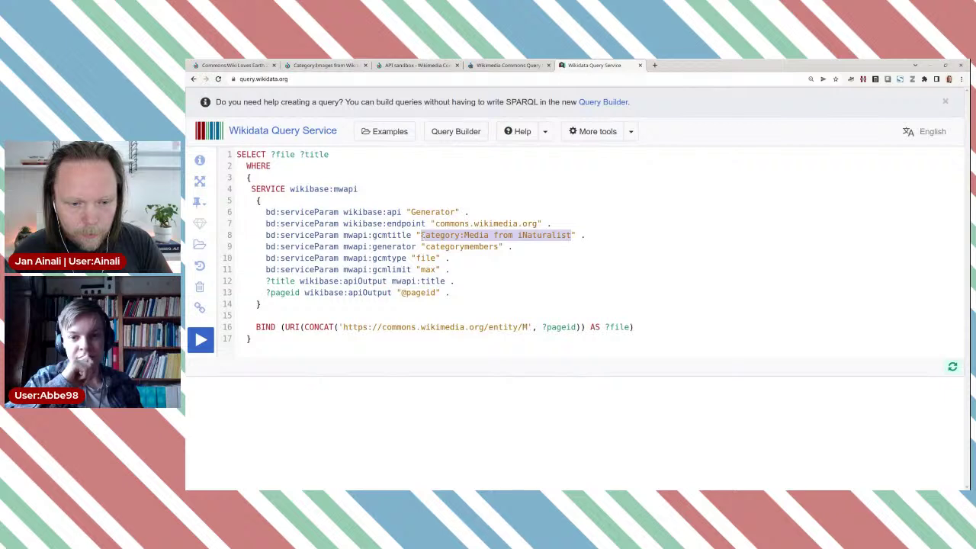
pyautogui.write('Category:Images from Wiki Loves Earth 2022 in Sweden - landscape')
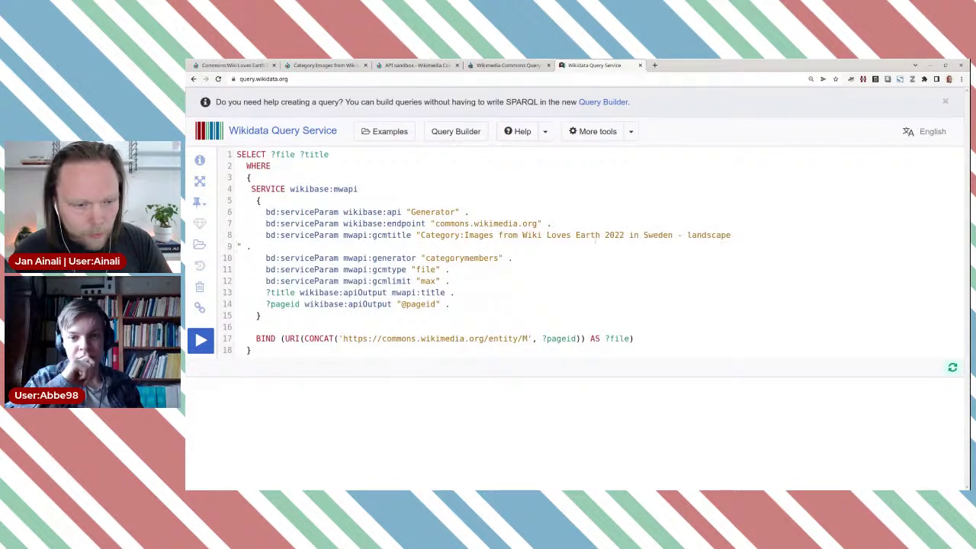
pyautogui.press('BackSpace')
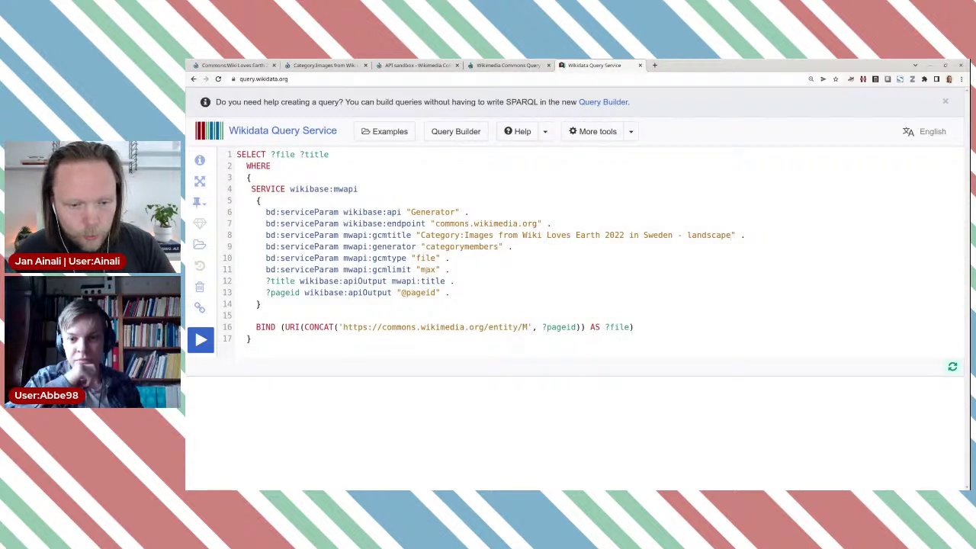
# Copy the request URL from the API sandbox and paste it on a new line below the SPARQL query for reference
pyautogui.doubleClick(427, 269)
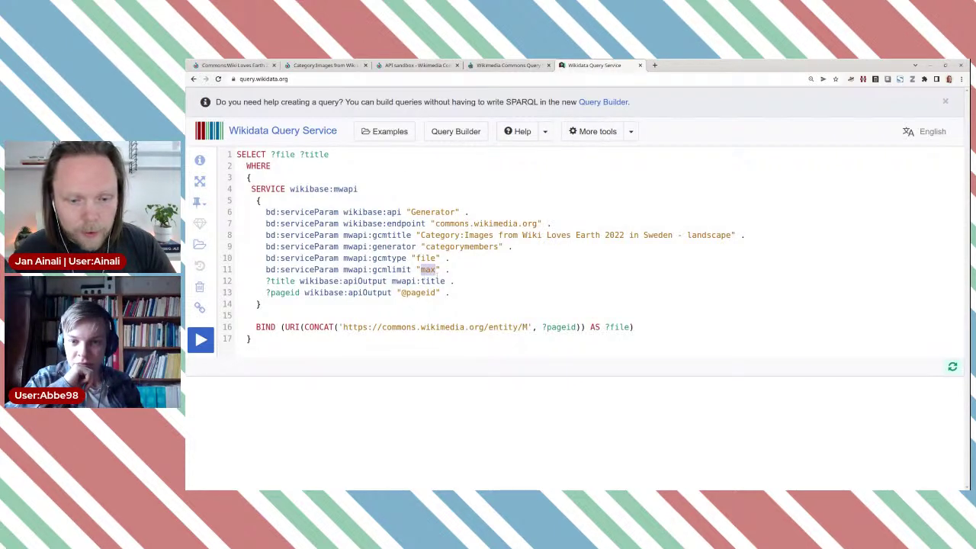
pyautogui.click(414, 65)
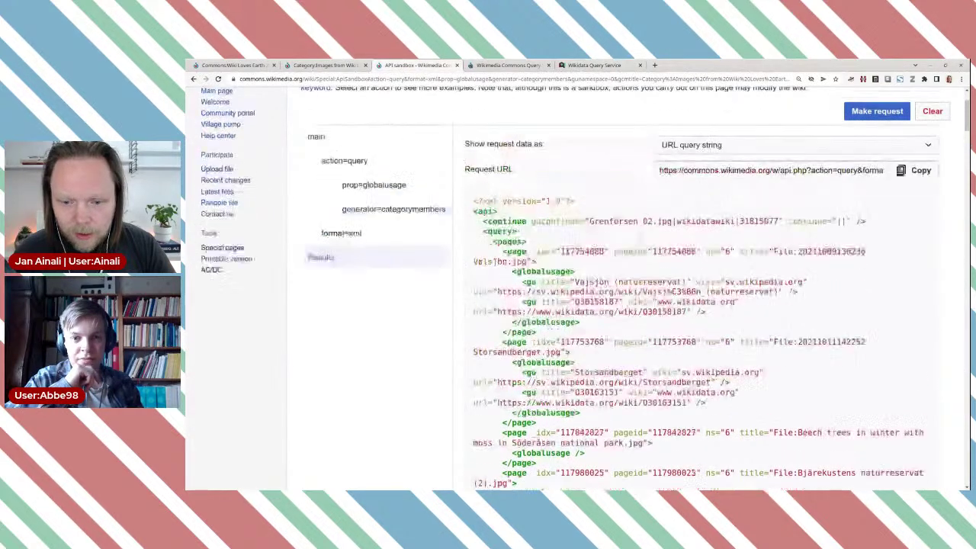
pyautogui.scroll(2, 705, 197)
pyautogui.click(705, 196)
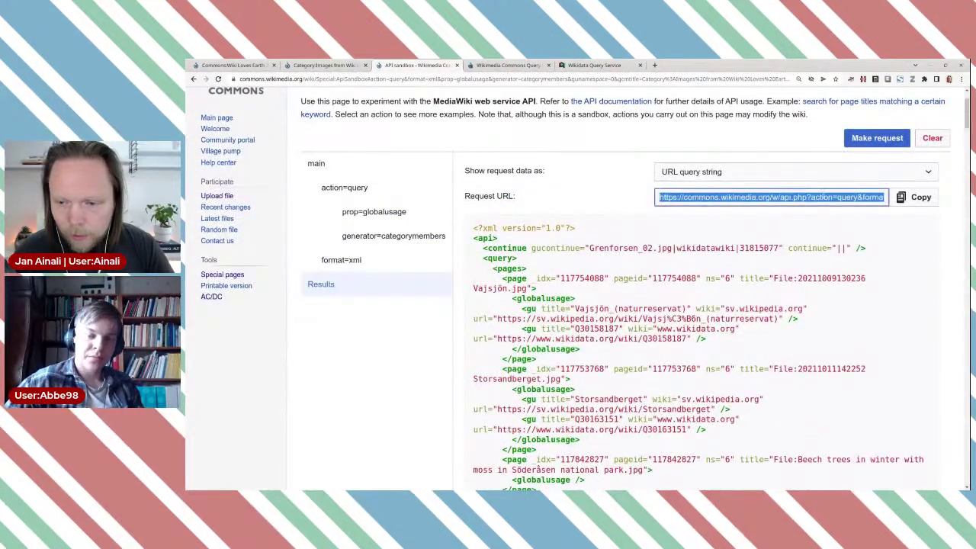
pyautogui.click(907, 197)
pyautogui.click(584, 65)
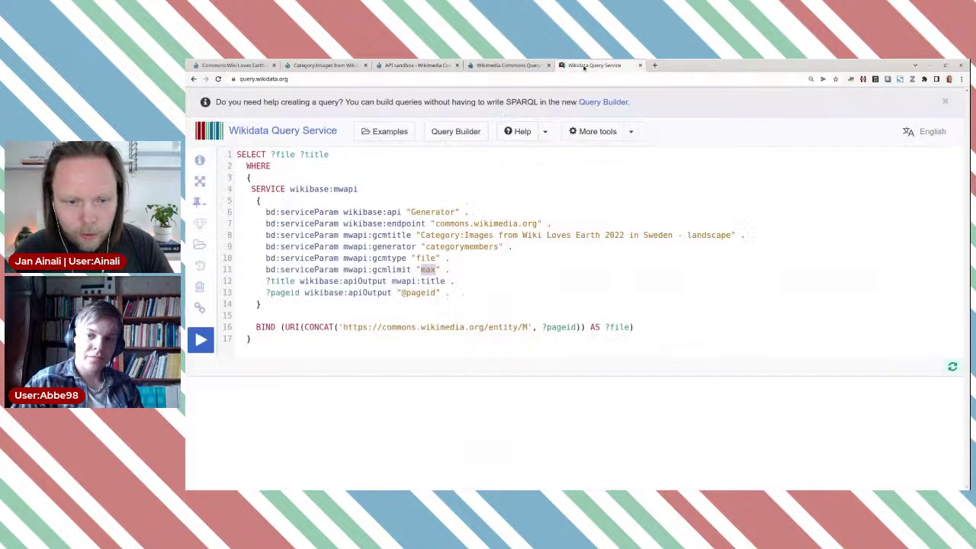
pyautogui.click(335, 337)
pyautogui.press('Return')
pyautogui.hotkey('ctrl', 'v')
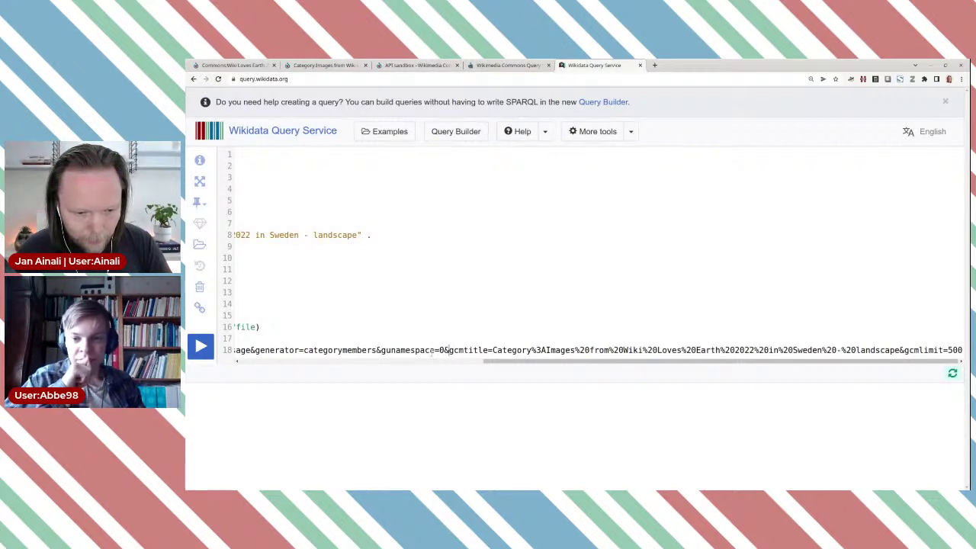
# Copy gunamespace=0 from the pasted request URL onto a new line directly below the gcmlimit parameter
pyautogui.moveTo(444, 350); pyautogui.dragTo(380, 351)
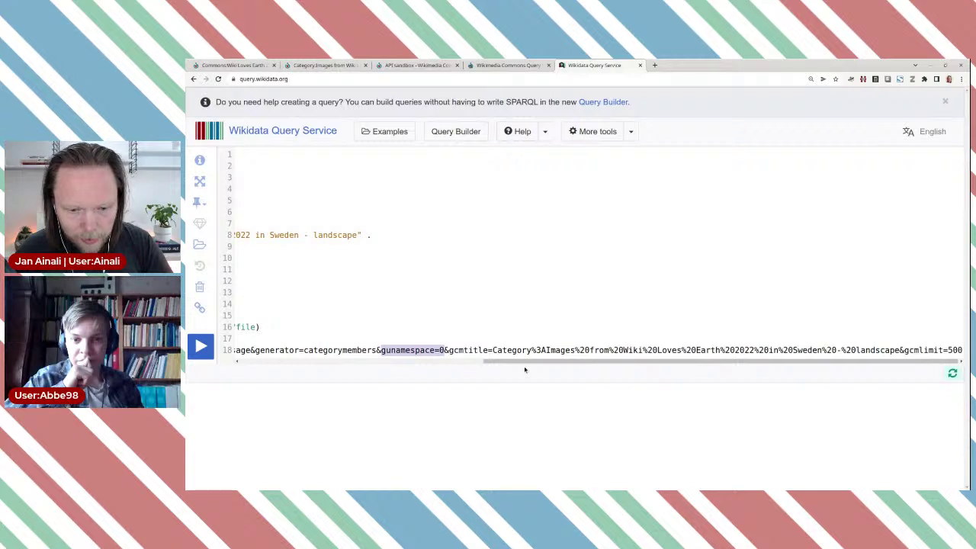
pyautogui.moveTo(524, 364); pyautogui.dragTo(266, 359)
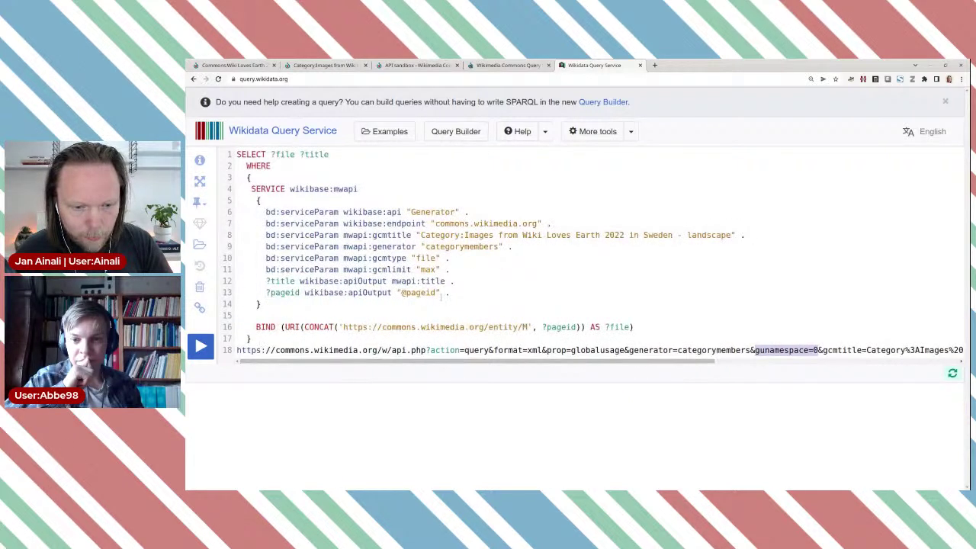
pyautogui.click(461, 271)
pyautogui.press('Return')
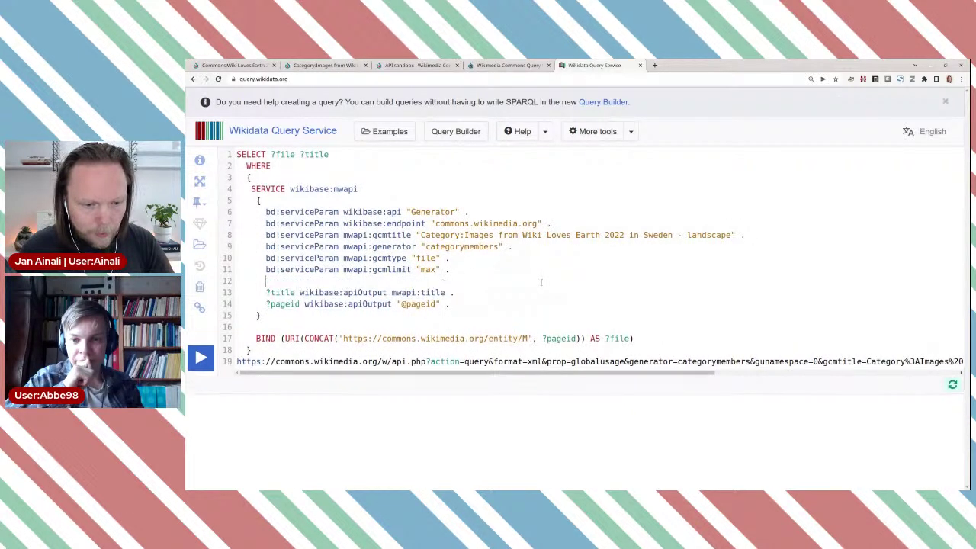
pyautogui.hotkey('ctrl', 'v')
# Rewrite the gunamespace line as the service parameter bd:serviceParam mwapi:gunamespace "0"
pyautogui.moveTo(372, 270); pyautogui.dragTo(265, 270)
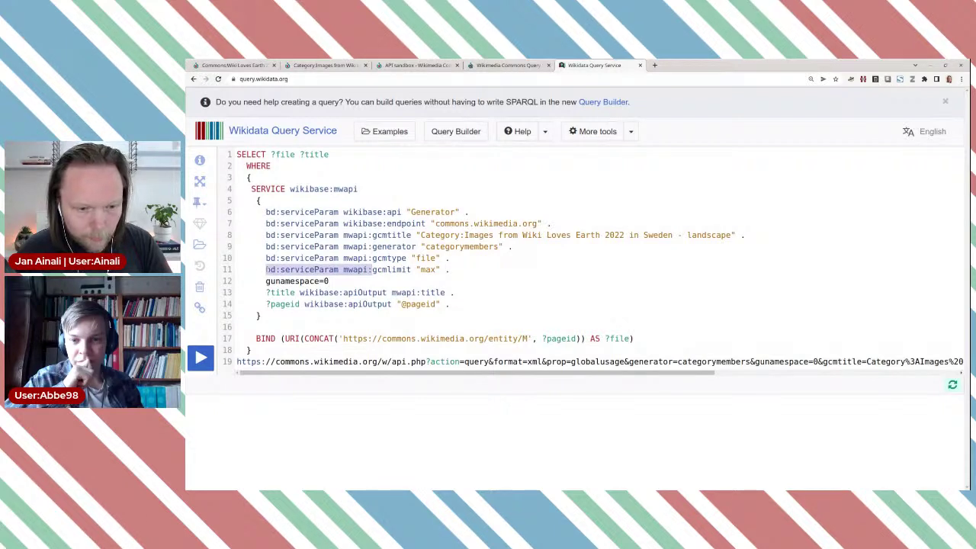
pyautogui.hotkey('ctrl', 'c')
pyautogui.press('Down')
pyautogui.hotkey('ctrl', 'v')
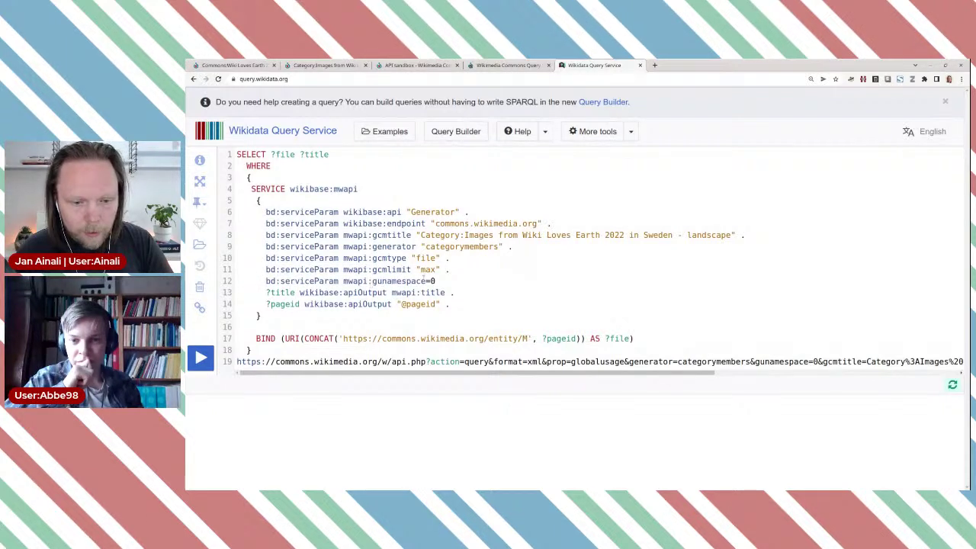
pyautogui.click(427, 282)
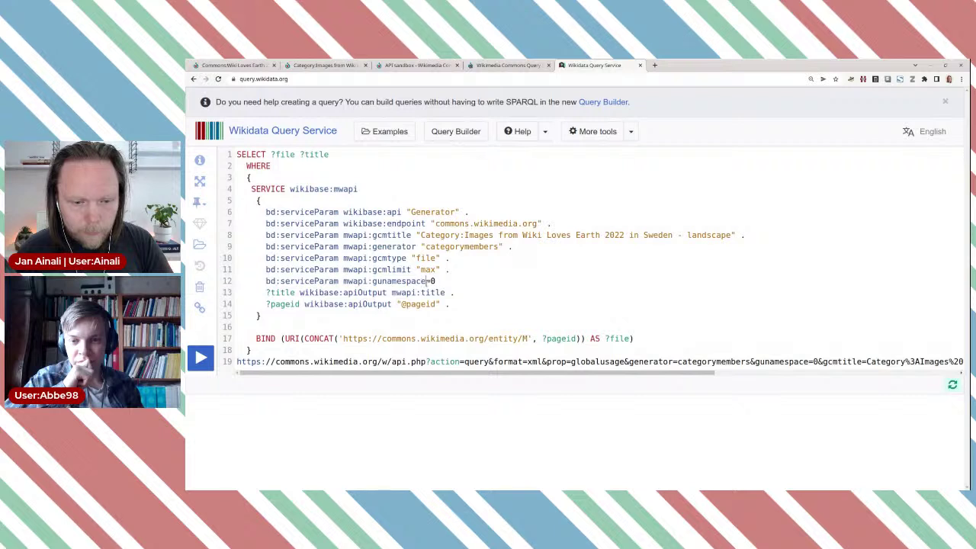
pyautogui.press('Delete')
pyautogui.write('"')
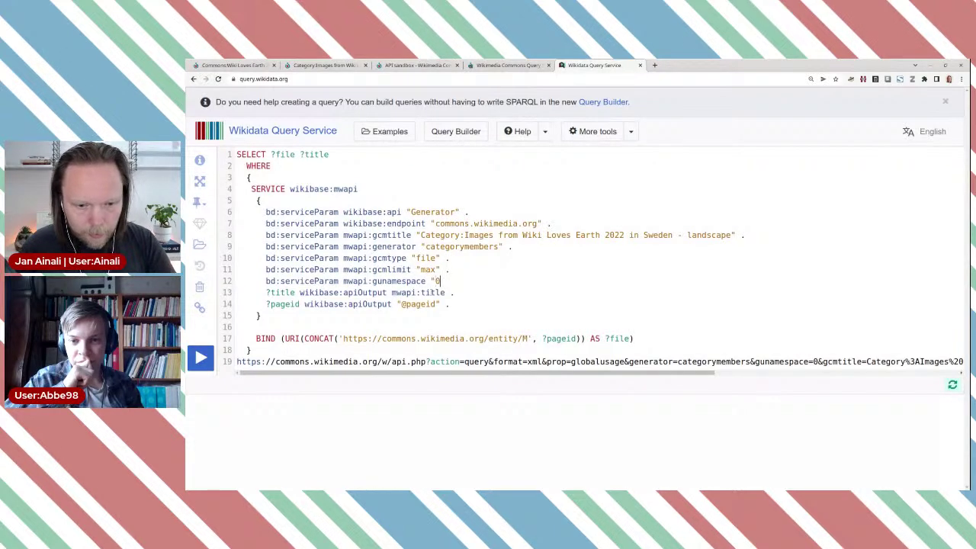
pyautogui.press('Right')
pyautogui.write('" .')
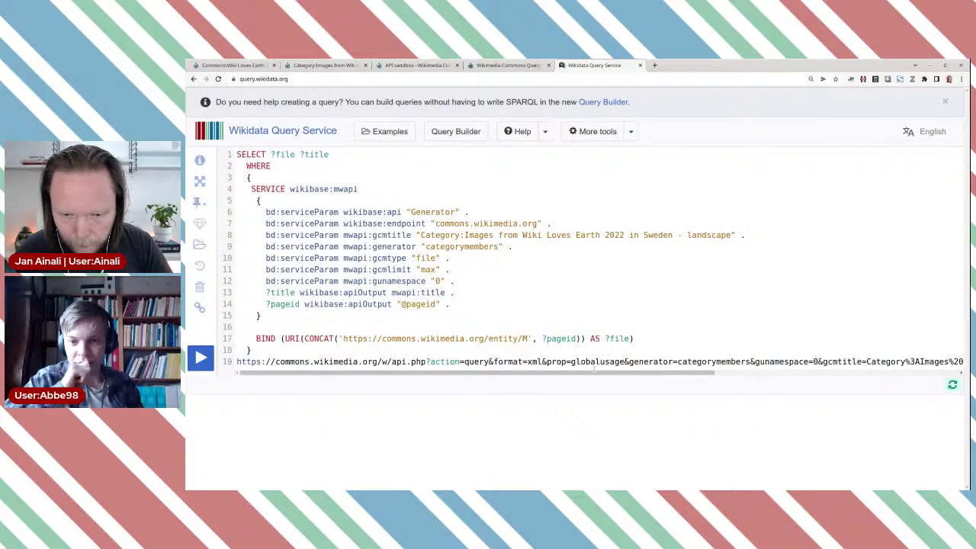
# Copy prop=globalusage from the pasted request URL onto a new line directly below the gcmlimit parameter
pyautogui.moveTo(546, 361); pyautogui.dragTo(624, 361)
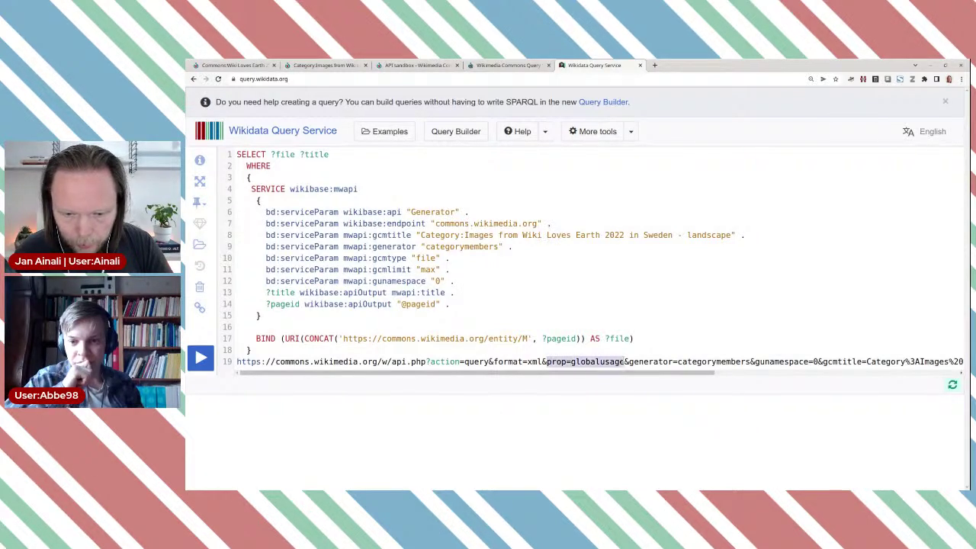
pyautogui.click(461, 270)
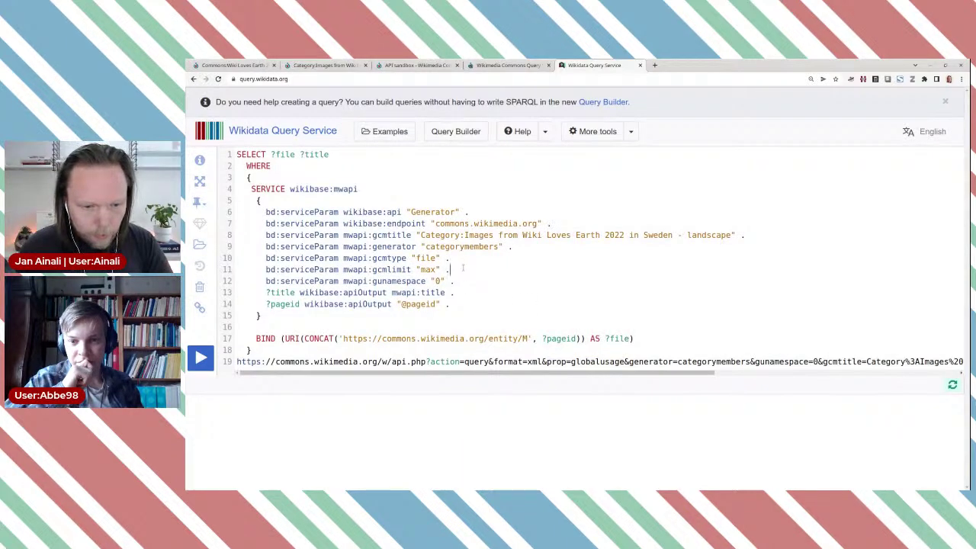
pyautogui.press('Return')
pyautogui.hotkey('ctrl', 'v')
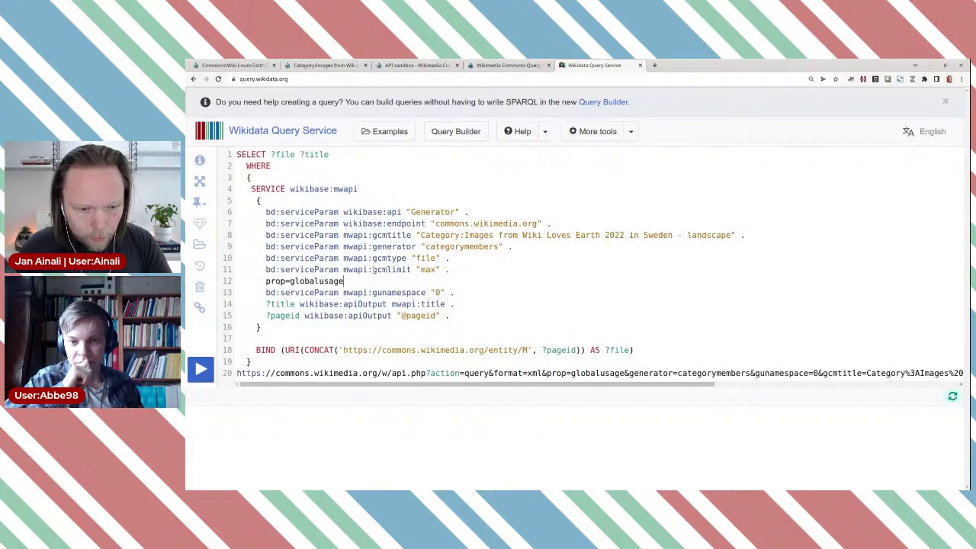
# Rewrite the prop=globalusage line as the service parameter bd:serviceParam mwapi:prop "globalusage"
pyautogui.moveTo(372, 269); pyautogui.dragTo(265, 269)
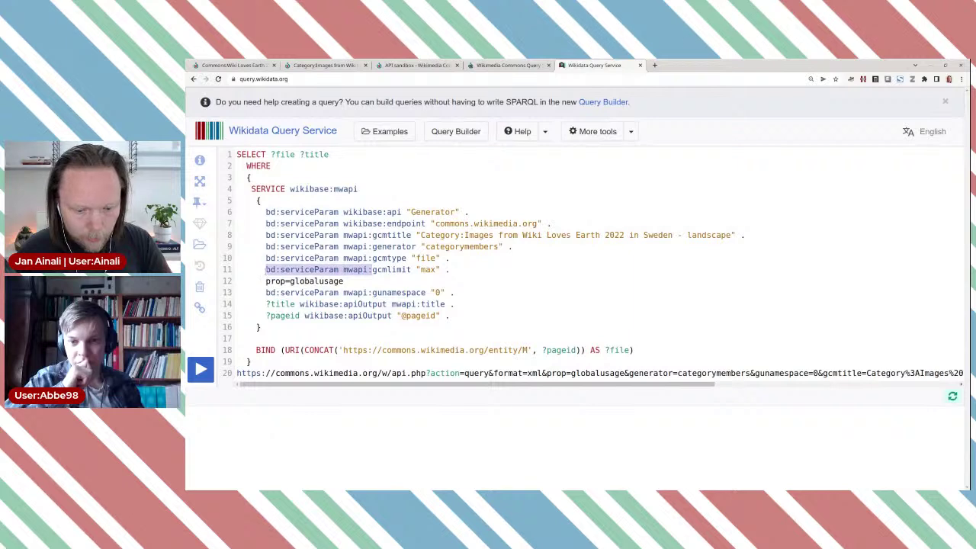
pyautogui.click(265, 280)
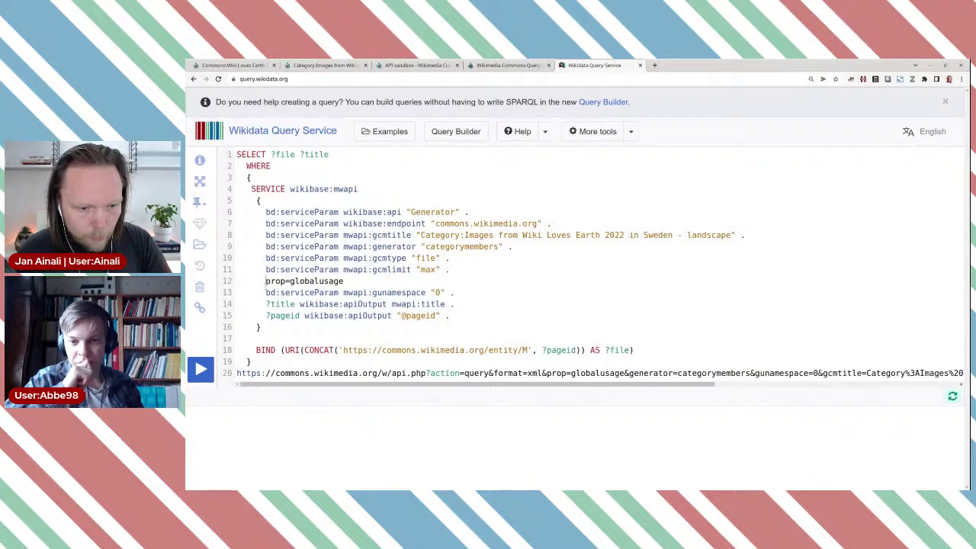
pyautogui.hotkey('ctrl', 'v')
pyautogui.click(393, 280)
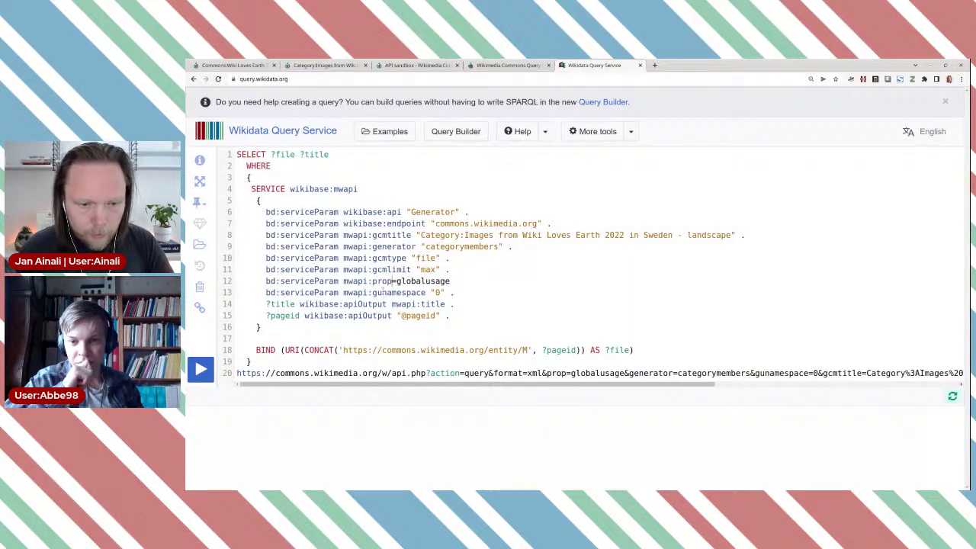
pyautogui.press('BackSpace')
pyautogui.write('"0')
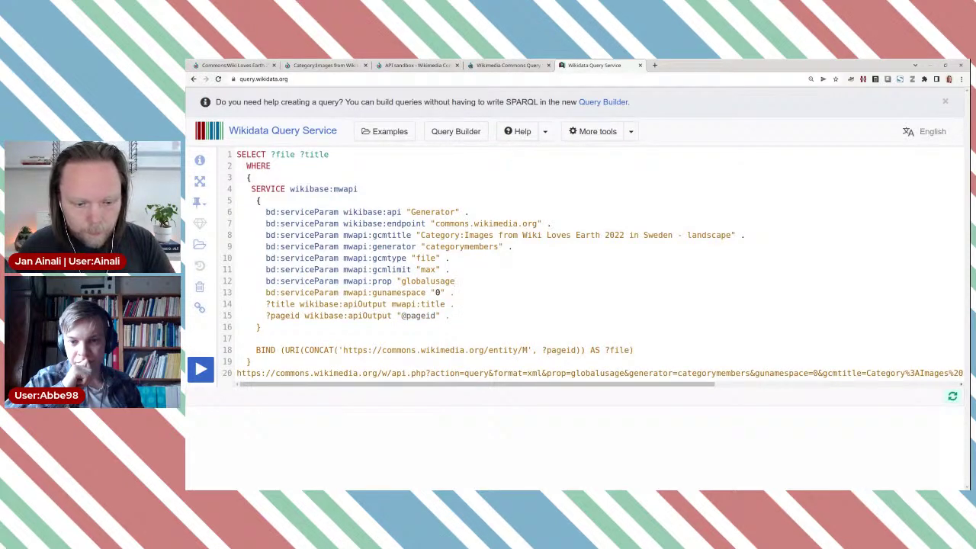
pyautogui.write('" .')
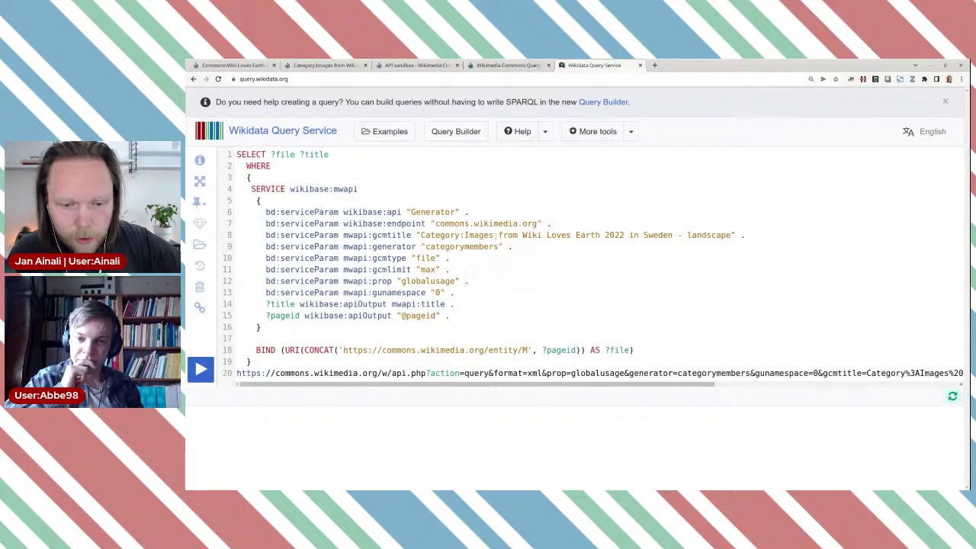
# Delete the reference request URL below the SPARQL query and run the query
pyautogui.click(500, 235)
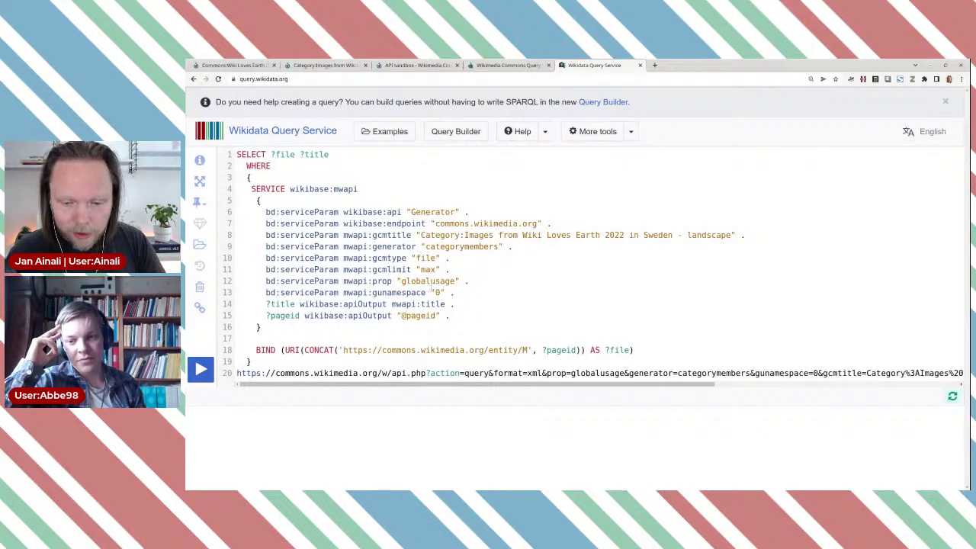
pyautogui.tripleClick(340, 373)
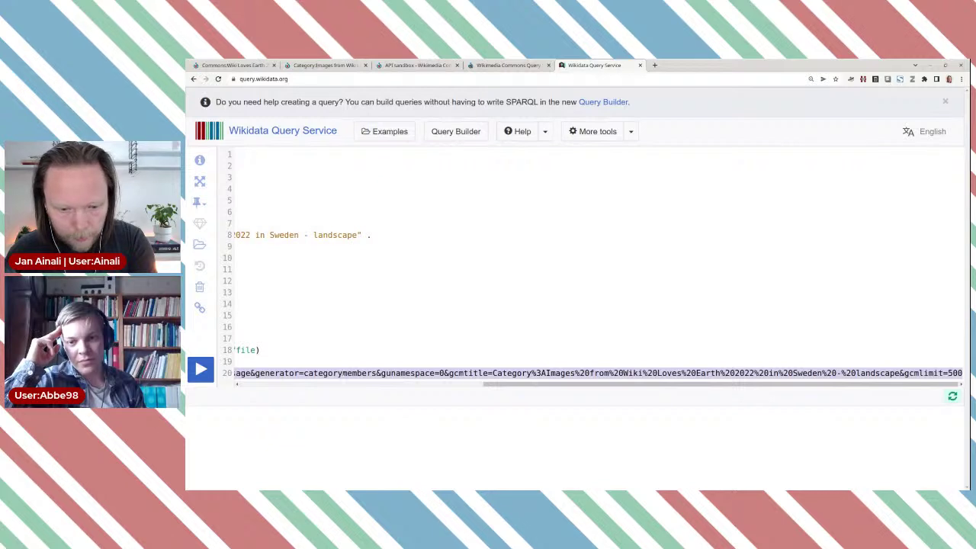
pyautogui.press('BackSpace')
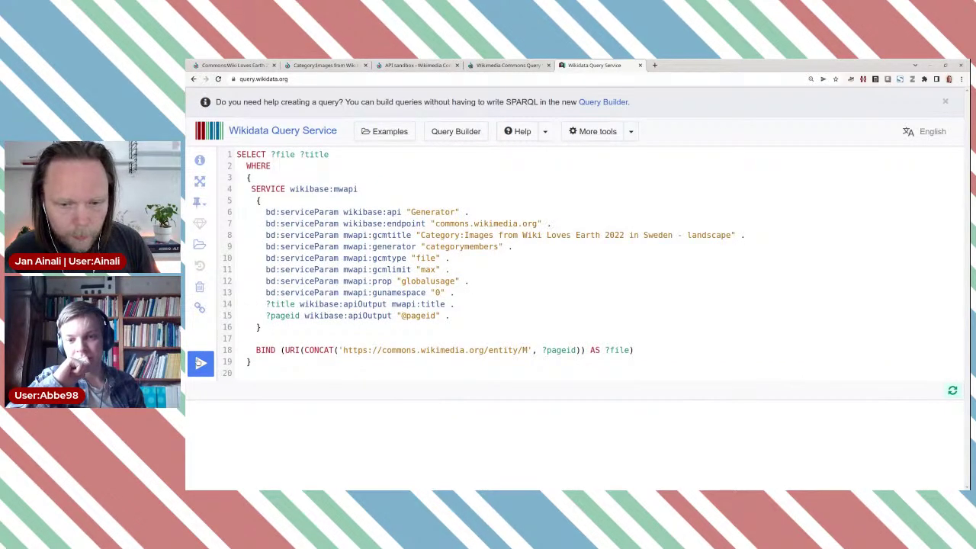
pyautogui.click(201, 362)
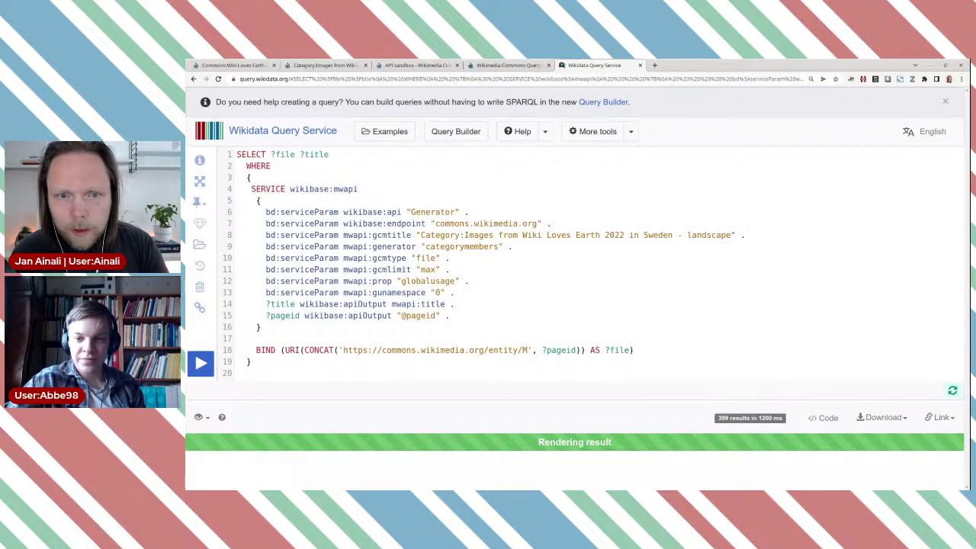
# Examine the file and title columns of the query results and compare them with the query's output variables
pyautogui.scroll(-3, 893, 198)
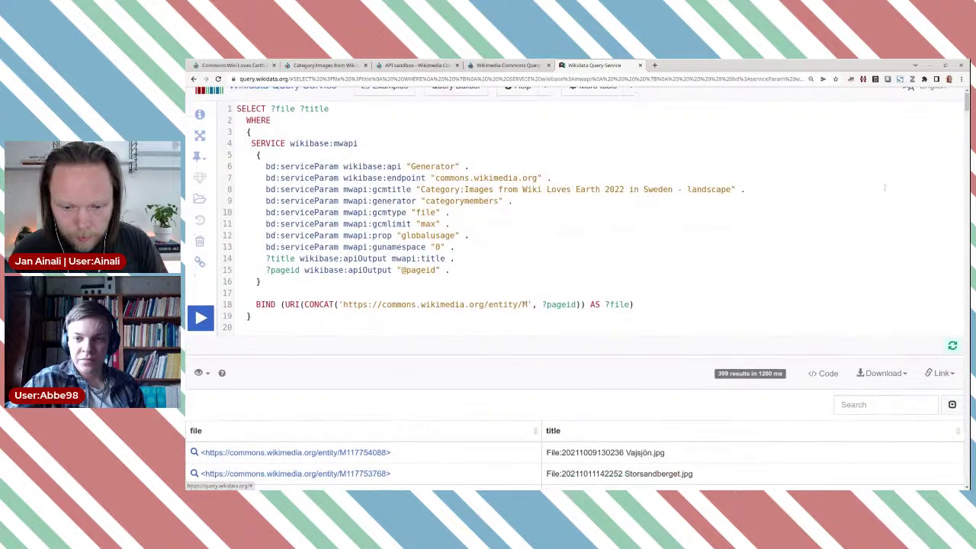
pyautogui.scroll(-3, 892, 198)
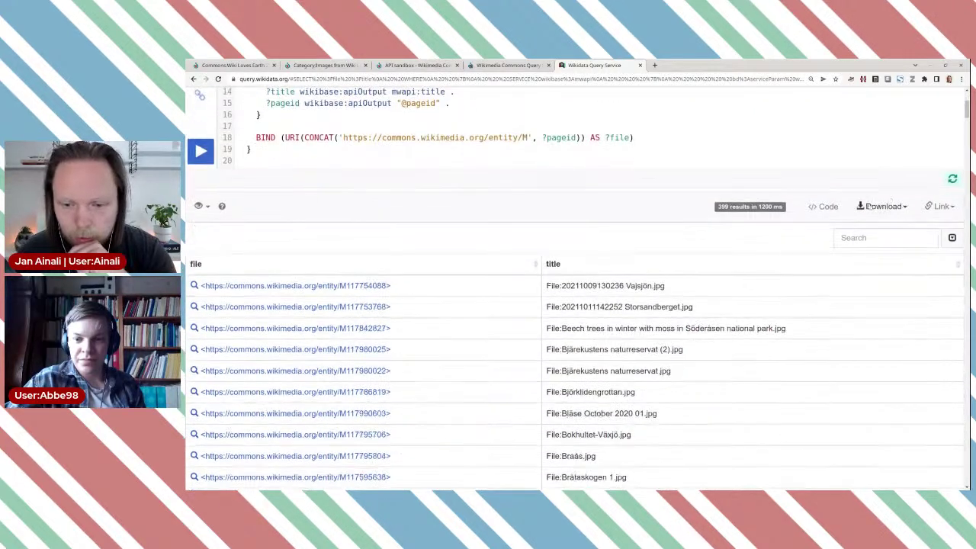
pyautogui.scroll(-1, 715, 252)
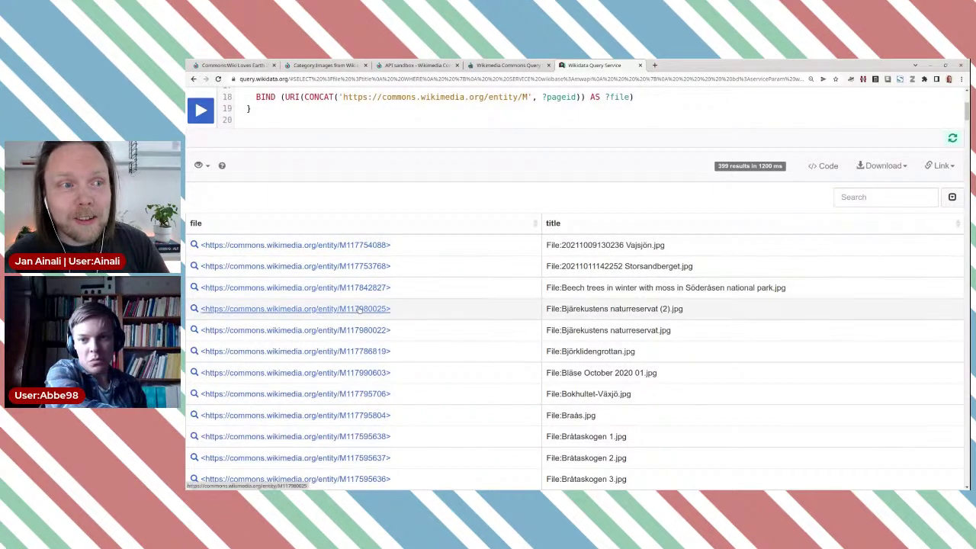
pyautogui.scroll(2, 411, 305)
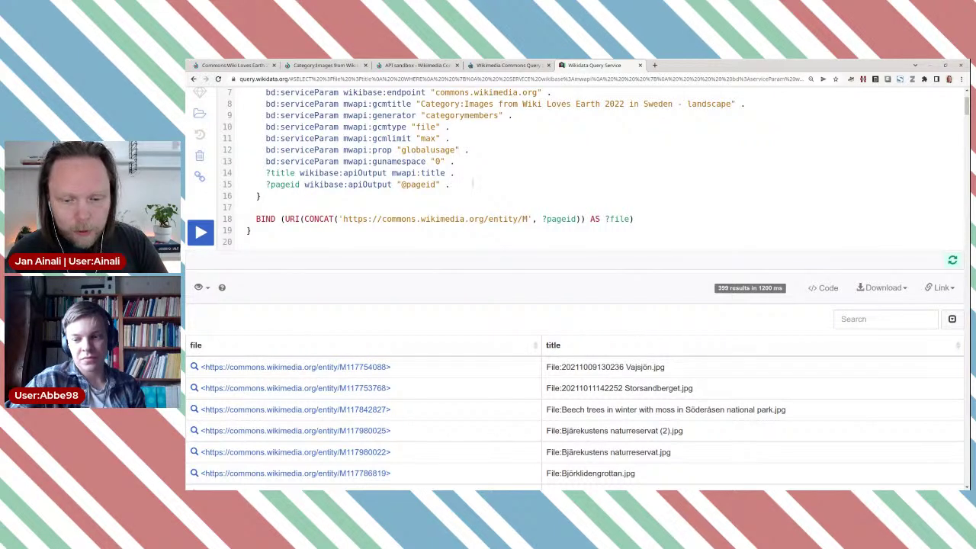
pyautogui.scroll(1, 480, 193)
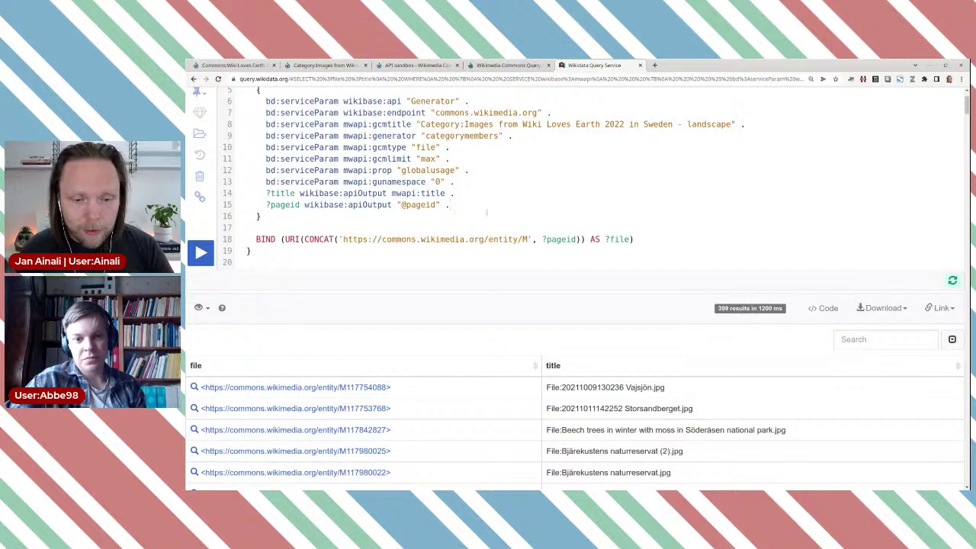
pyautogui.scroll(-2, 521, 276)
pyautogui.scroll(-4, 521, 276)
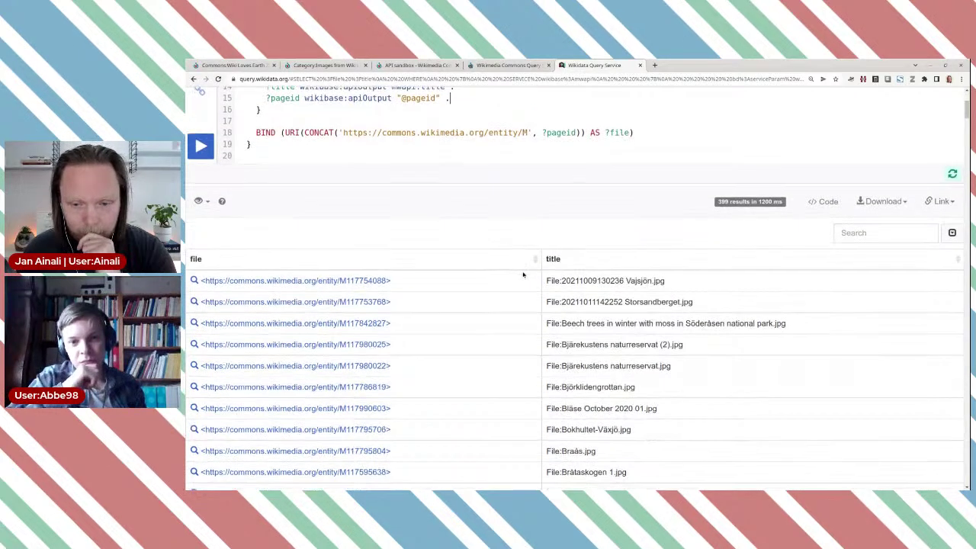
pyautogui.scroll(-1, 523, 274)
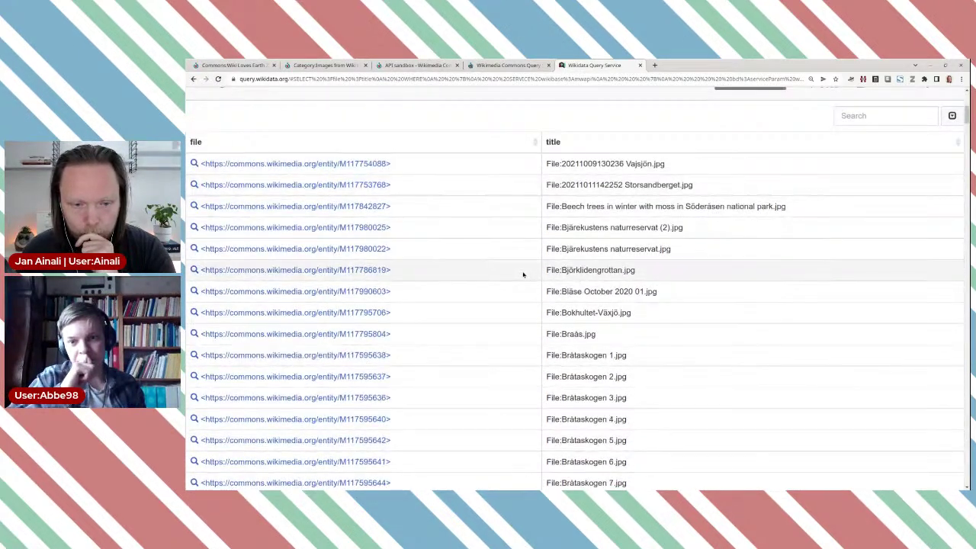
pyautogui.scroll(3, 523, 274)
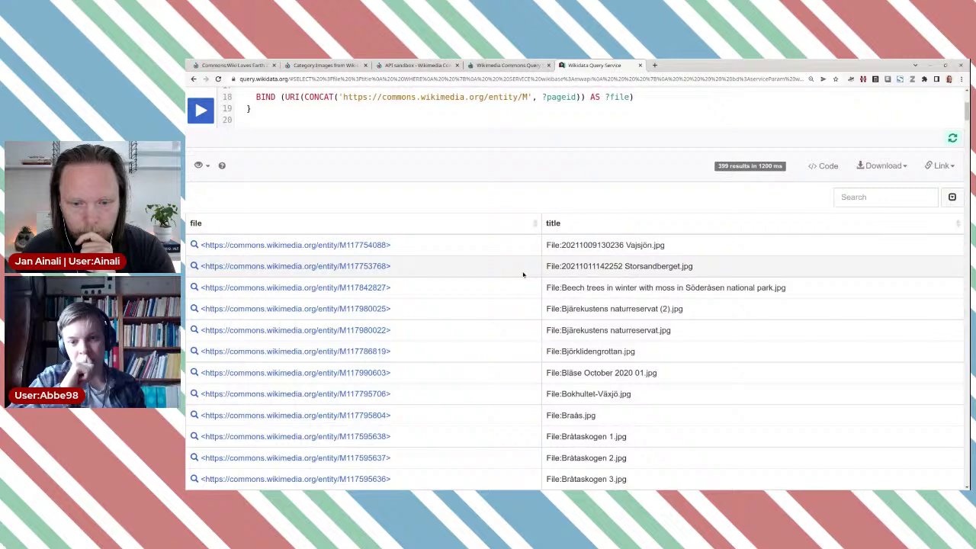
pyautogui.scroll(3, 523, 275)
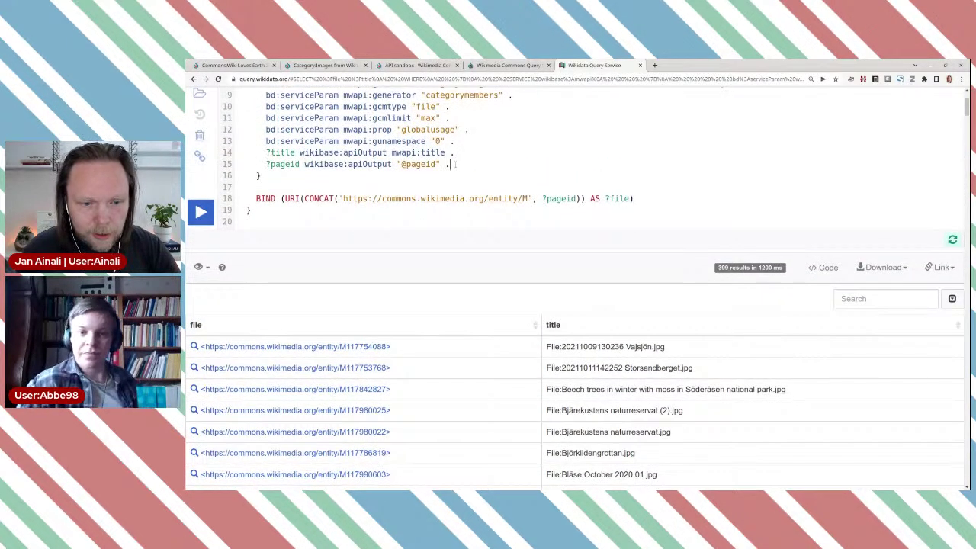
# Start a new output line with the variable ?usedatpage directly below the ?pageid line
pyautogui.press('Return')
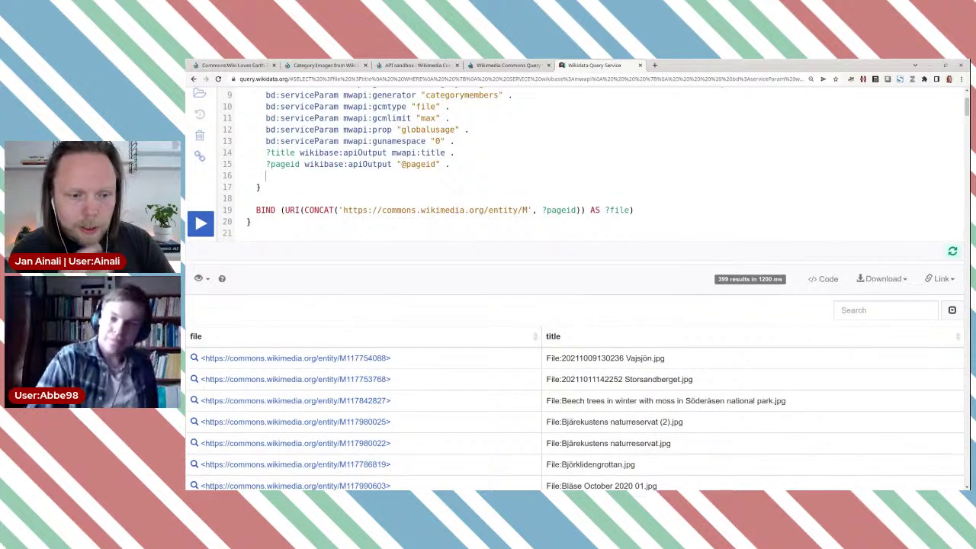
pyautogui.write('?')
pyautogui.hotkey('ctrl', 'space')
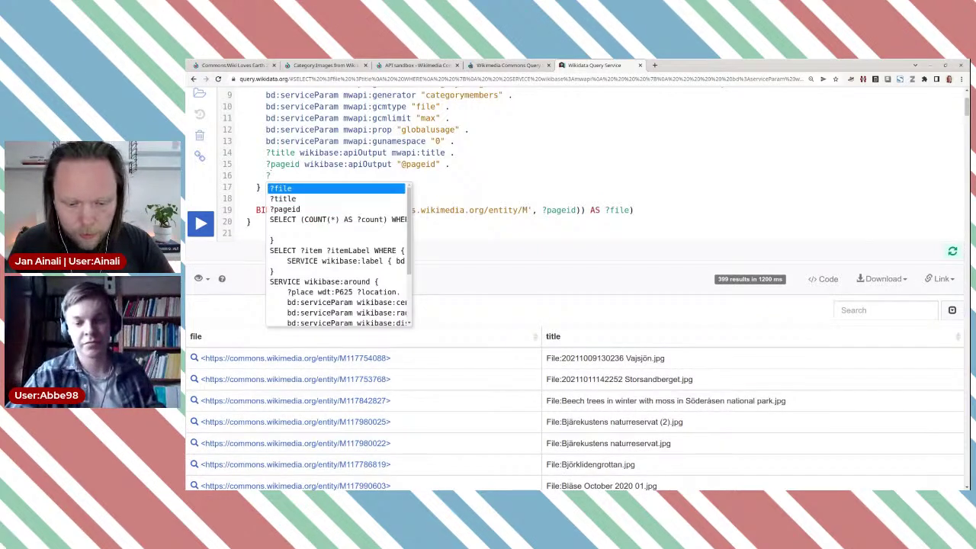
pyautogui.write('useda')
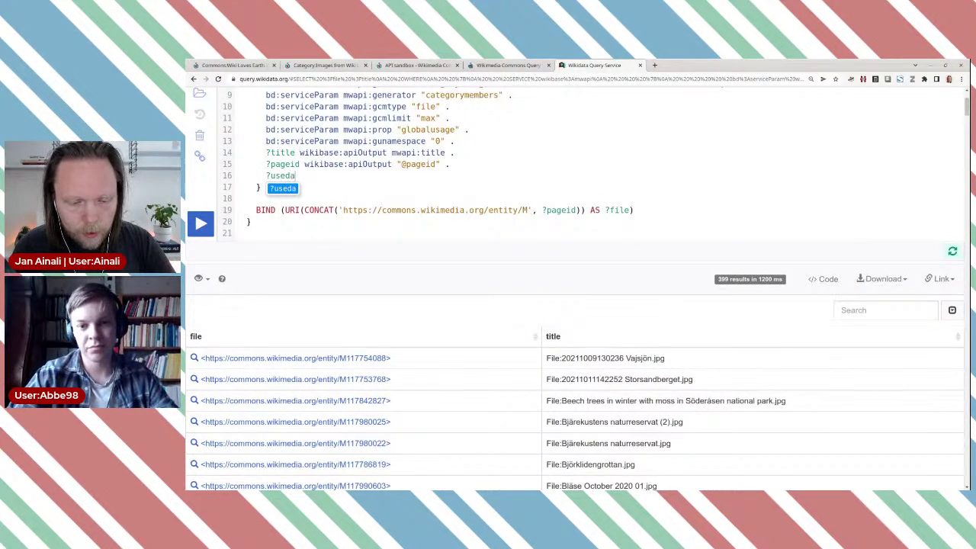
pyautogui.write('tpage')
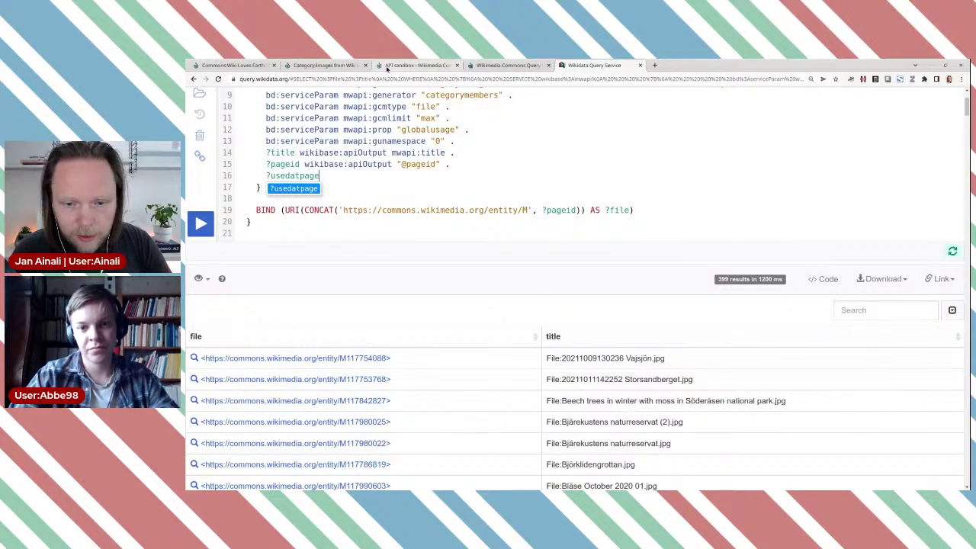
# Switch to the API sandbox and examine the title and url attributes of the first gu element in the XML results
pyautogui.click(411, 65)
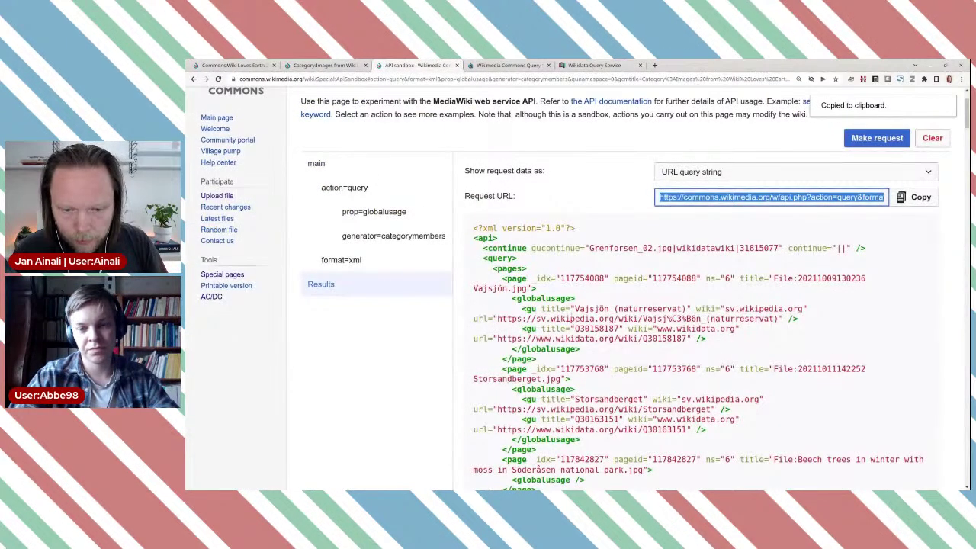
pyautogui.moveTo(575, 309); pyautogui.dragTo(612, 308)
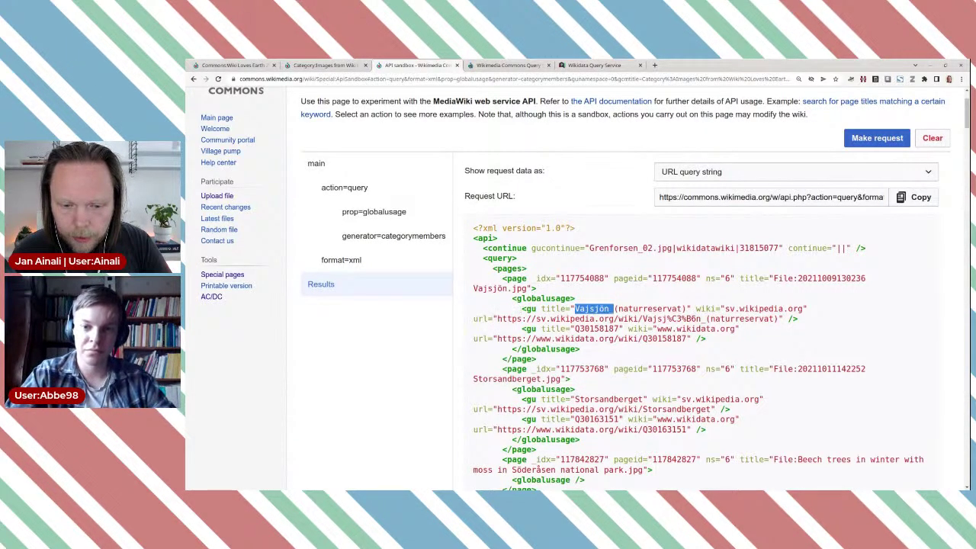
pyautogui.doubleClick(481, 318)
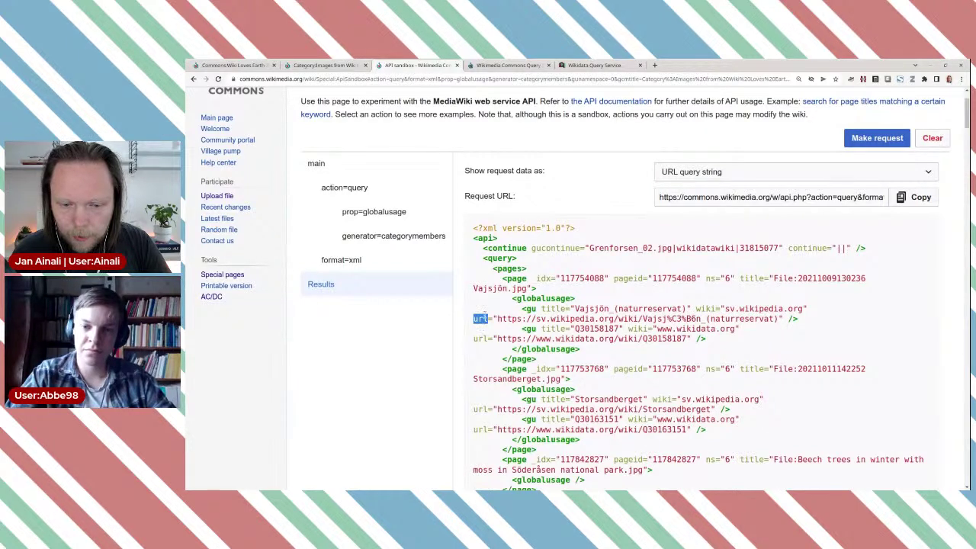
pyautogui.moveTo(497, 319); pyautogui.dragTo(777, 319)
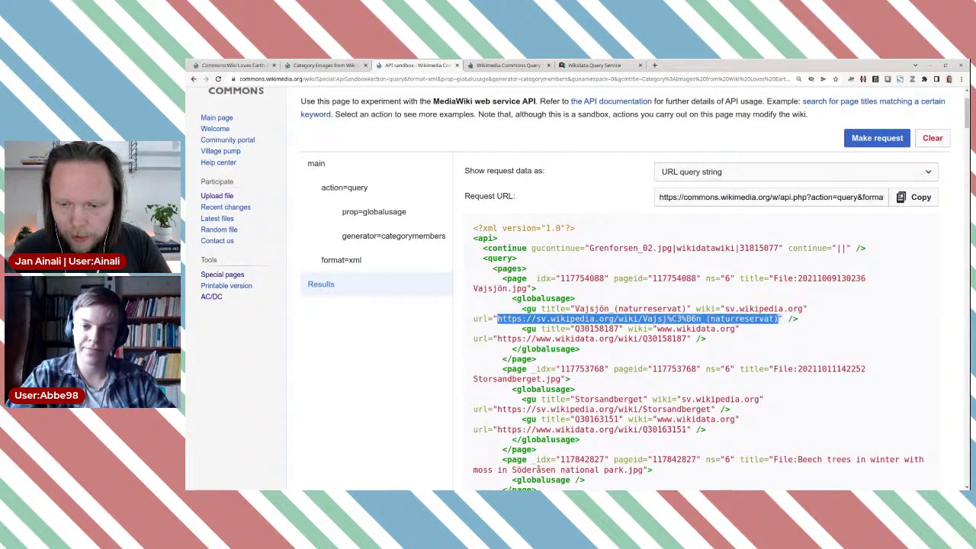
# Return to Wikidata Query Service and rename the ?usedatpage variable to ?usedaturl
pyautogui.click(593, 65)
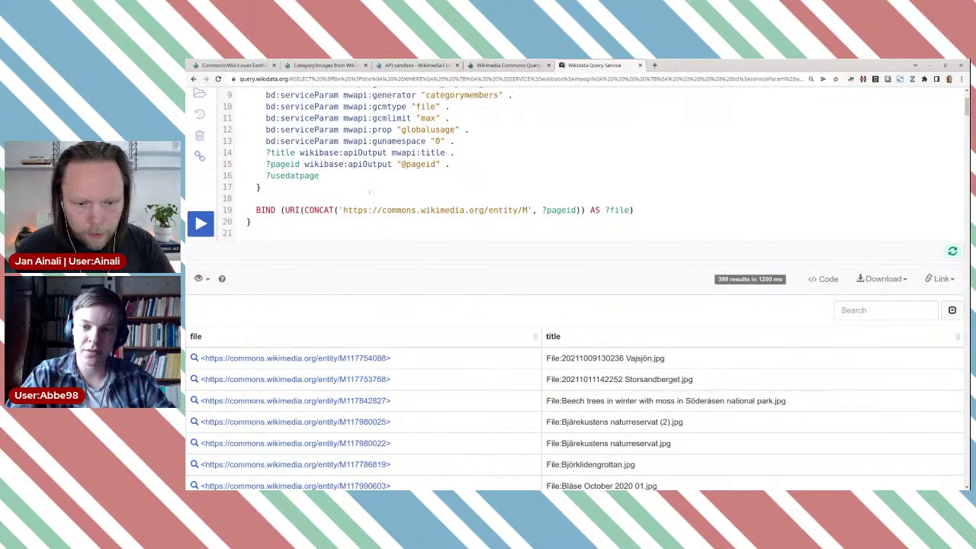
pyautogui.press('BackSpace')
pyautogui.press('BackSpace')
pyautogui.press('BackSpace')
pyautogui.press('BackSpace')
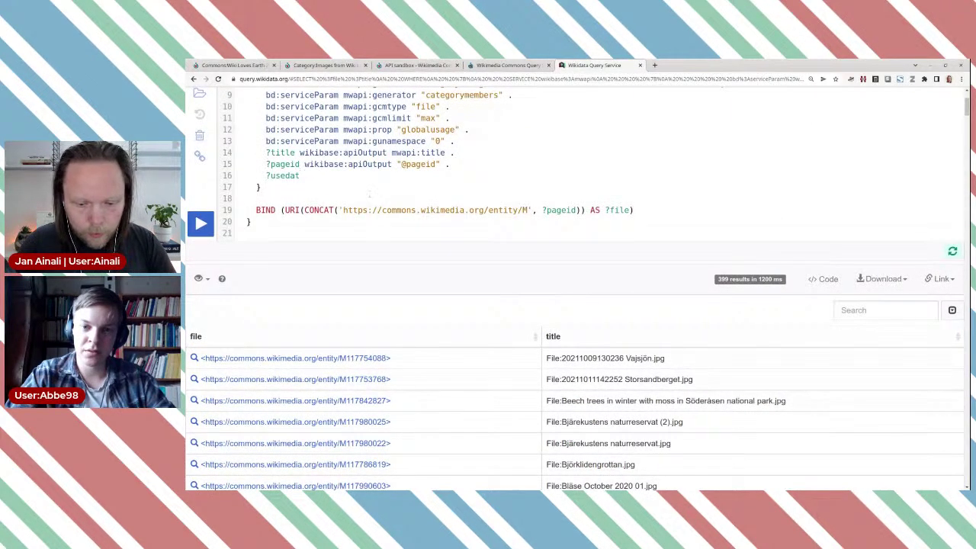
pyautogui.write('u')
pyautogui.write('rl')
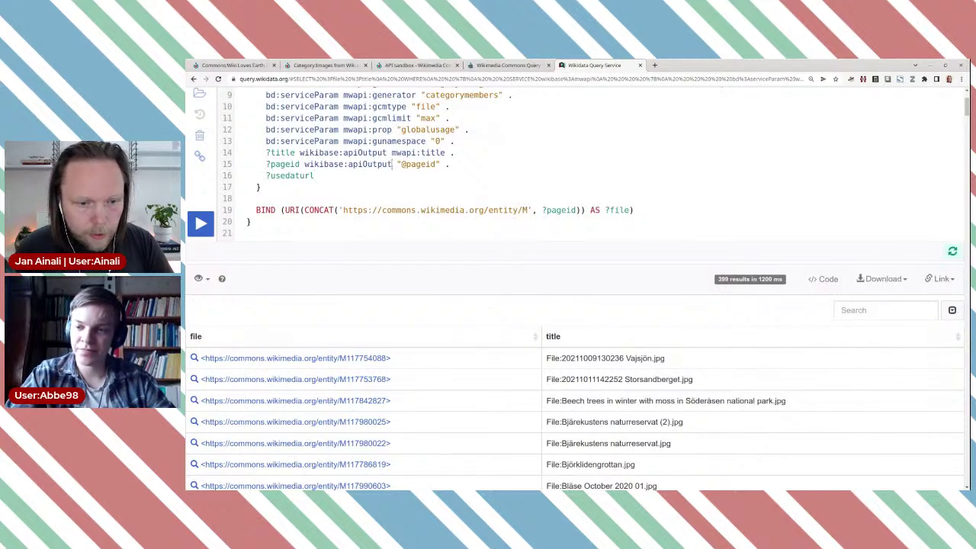
# Copy wikibase:apiOutput from the ?pageid line to the ?usedaturl line and add an empty pair of double quotes after it
pyautogui.moveTo(391, 164); pyautogui.dragTo(304, 165)
pyautogui.hotkey('ctrl', 'c')
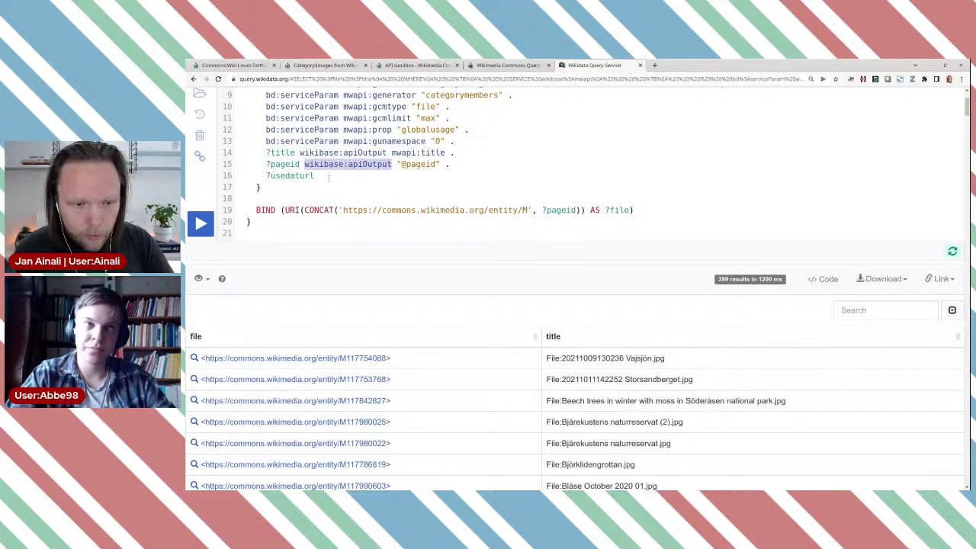
pyautogui.click(331, 177)
pyautogui.hotkey('ctrl', 'v')
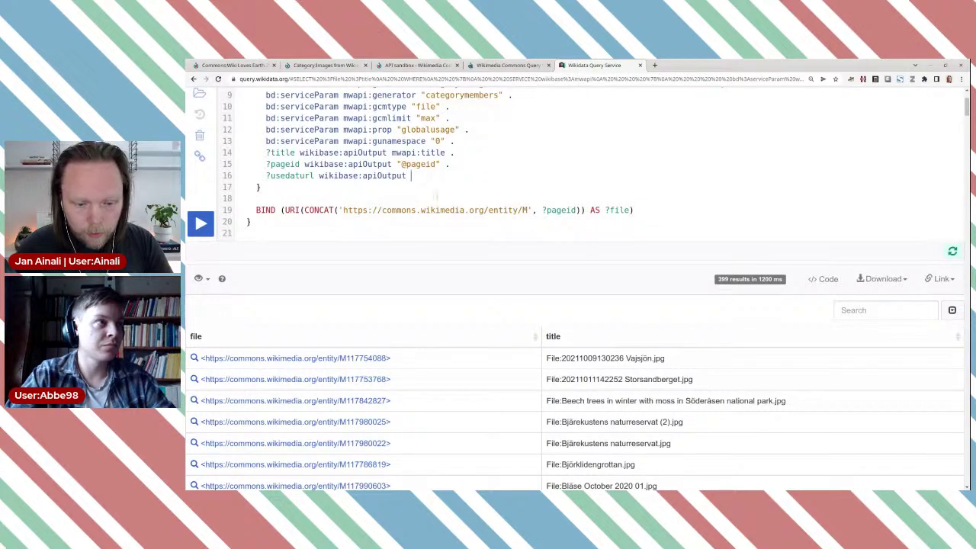
pyautogui.write('""')
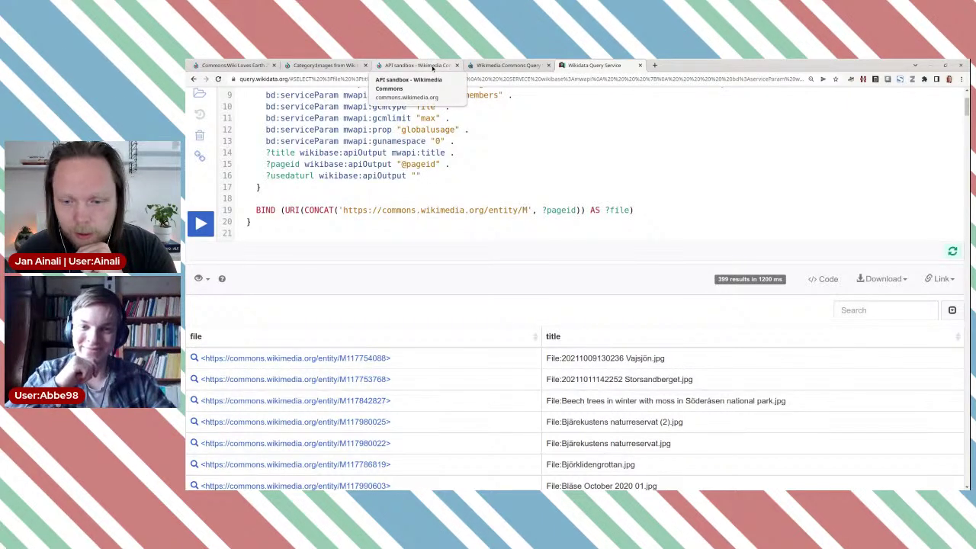
pyautogui.click(432, 68)
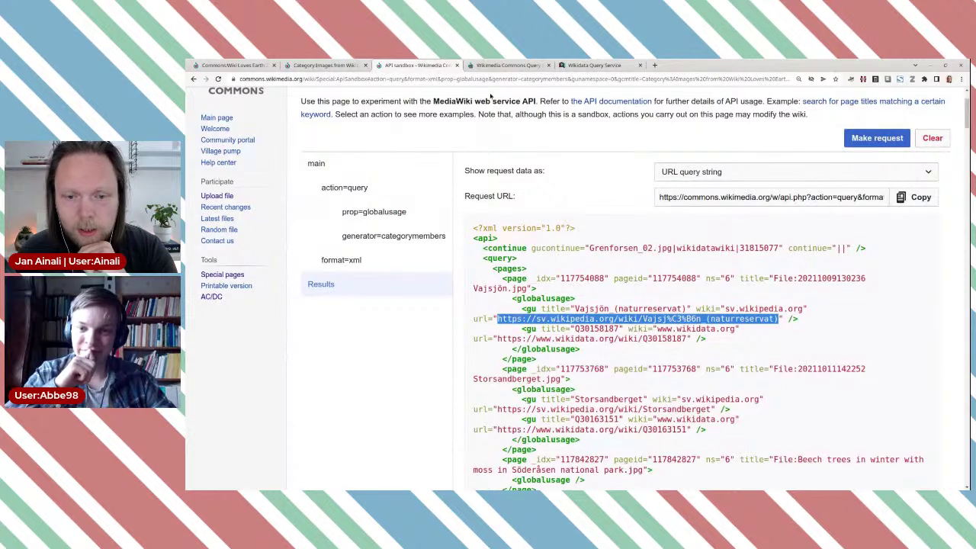
pyautogui.click(595, 67)
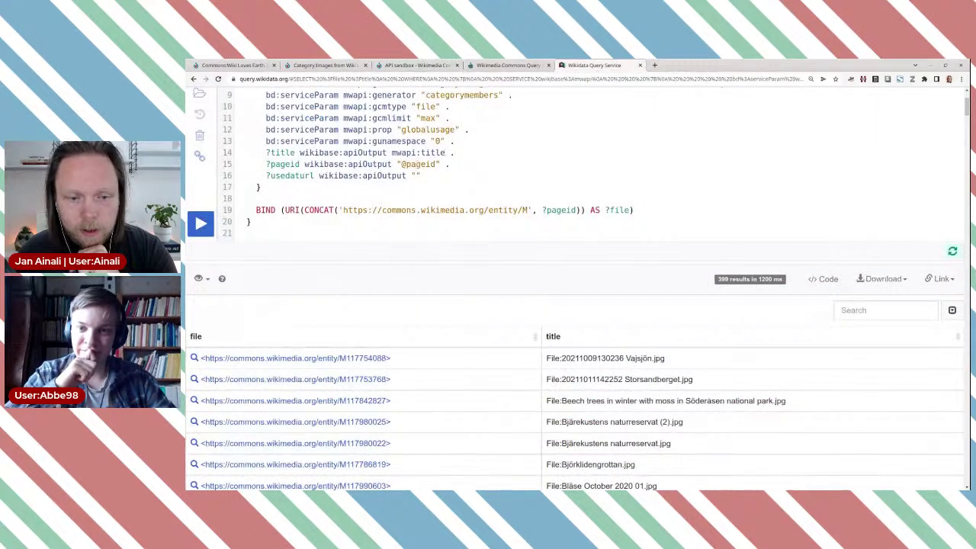
pyautogui.doubleClick(421, 163)
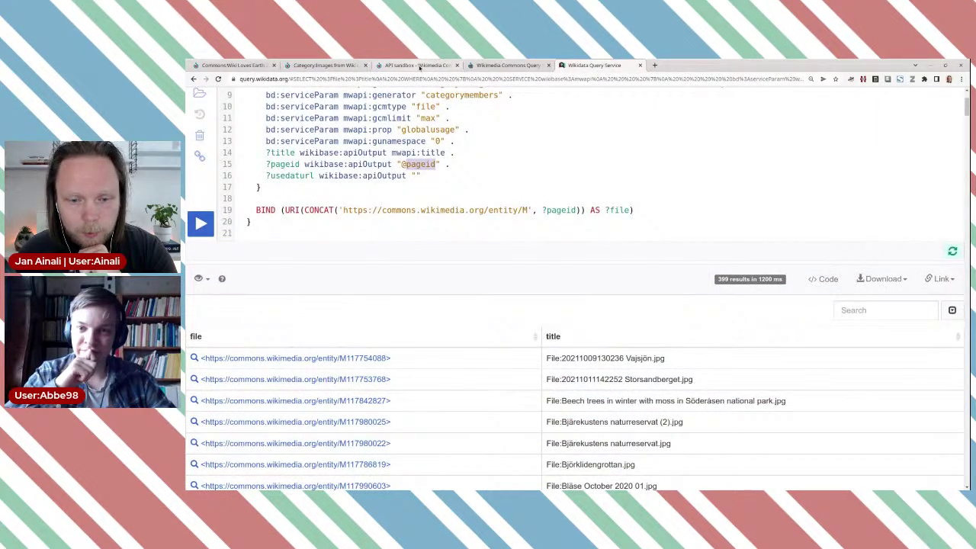
pyautogui.click(415, 65)
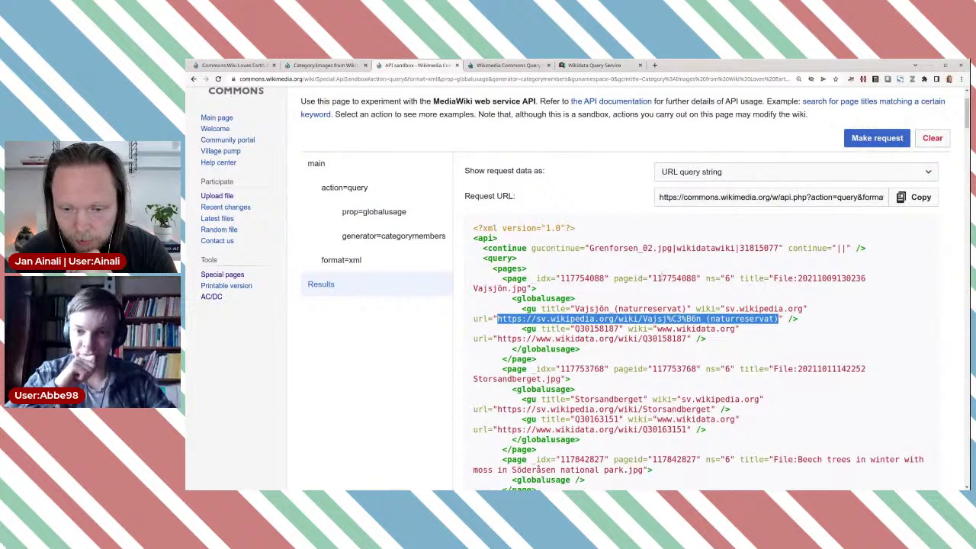
pyautogui.doubleClick(674, 278)
pyautogui.doubleClick(628, 278)
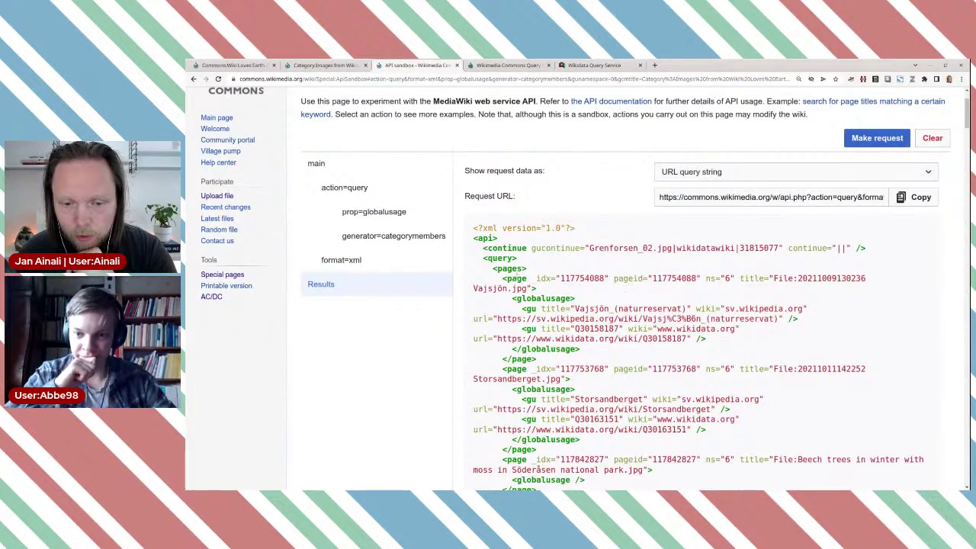
pyautogui.doubleClick(515, 278)
pyautogui.click(516, 279)
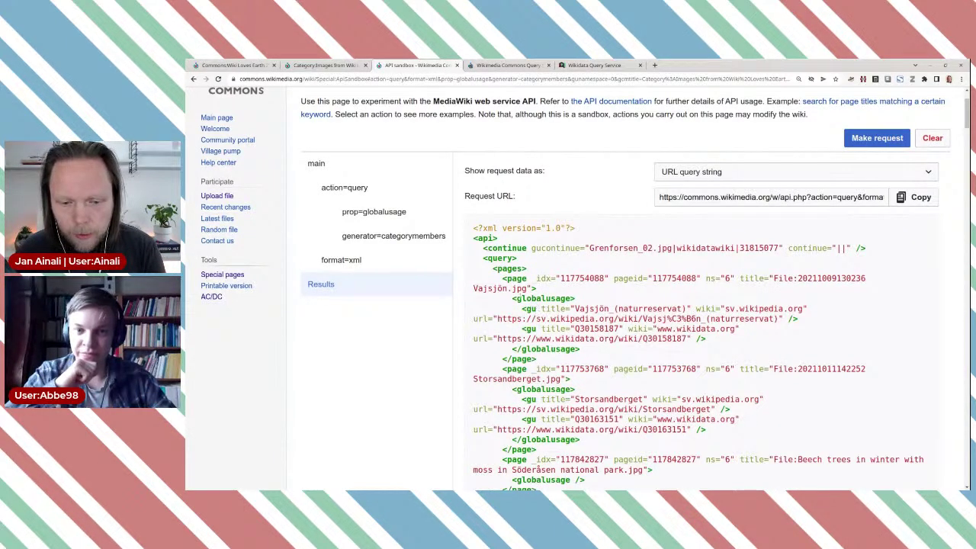
pyautogui.doubleClick(543, 298)
pyautogui.hotkey('ctrl', 'c')
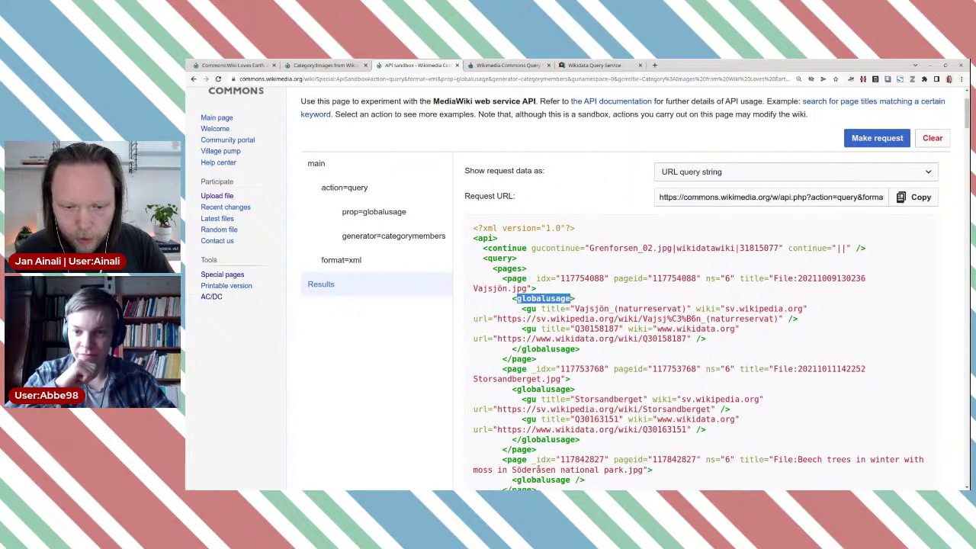
pyautogui.doubleClick(480, 318)
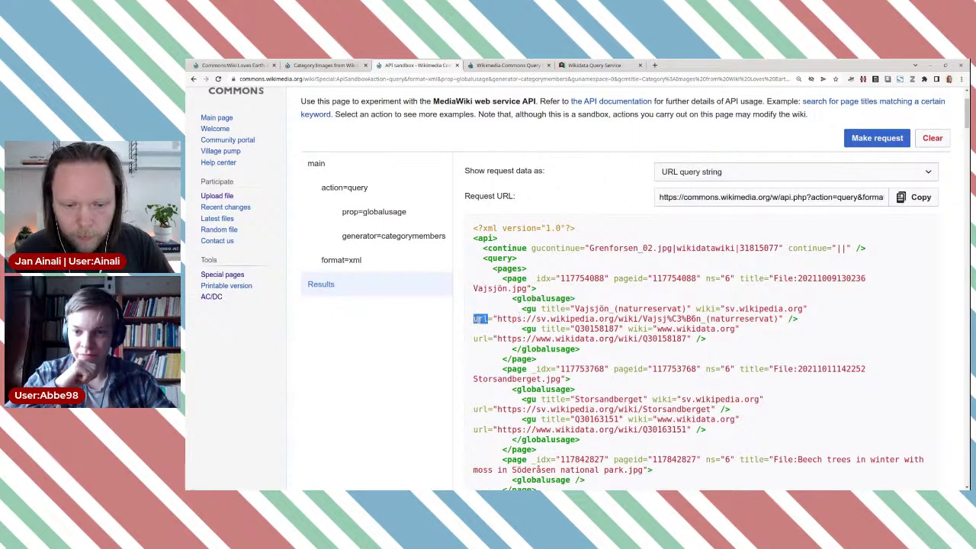
pyautogui.click(590, 65)
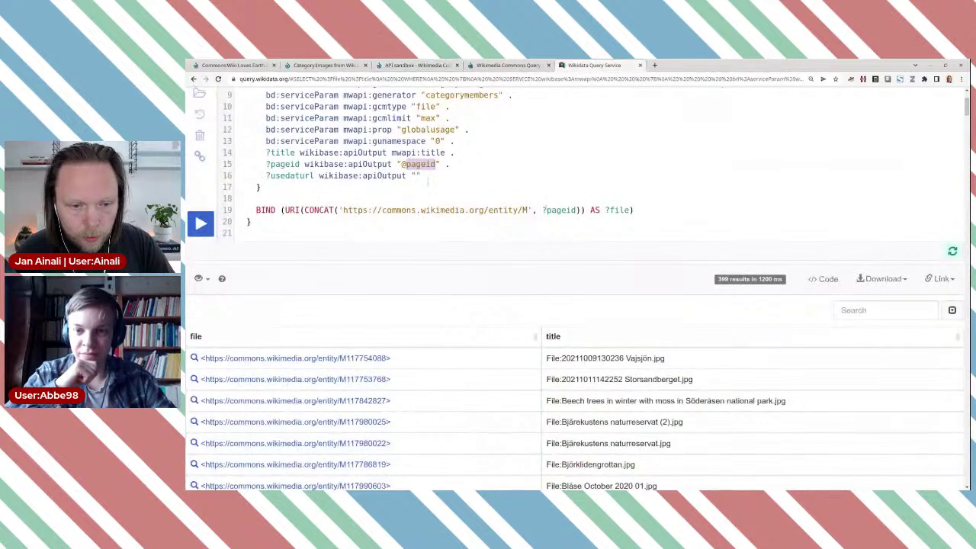
pyautogui.click(418, 175)
pyautogui.hotkey('ctrl', 'v')
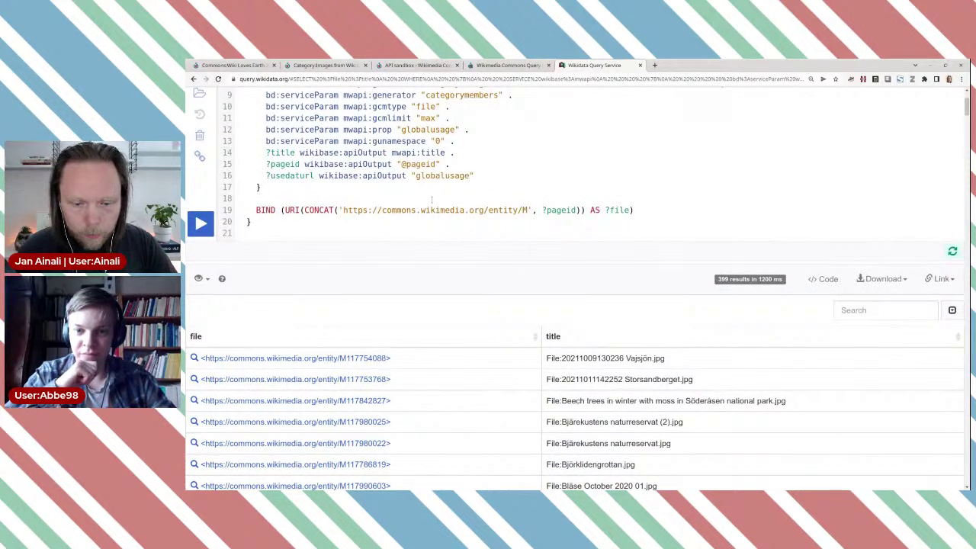
pyautogui.write('/gu')
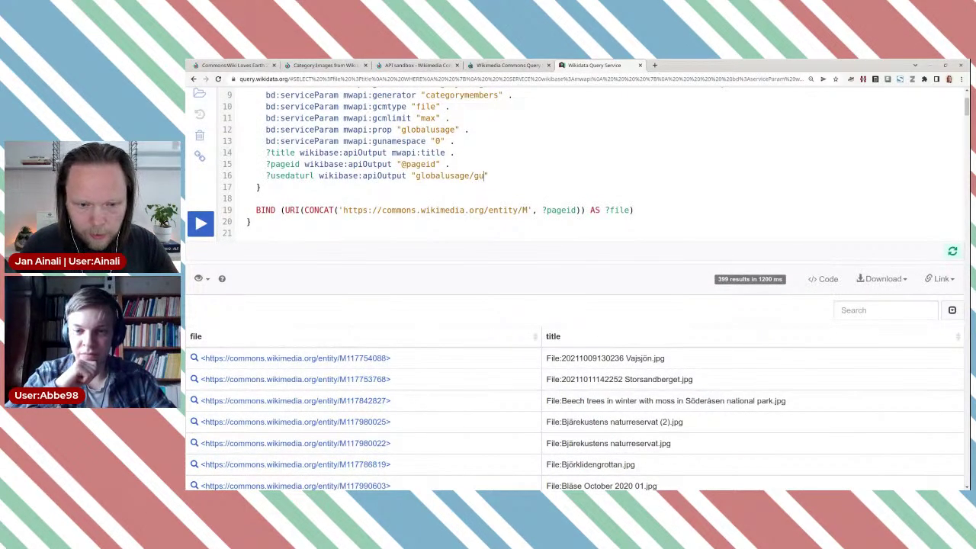
pyautogui.write('/')
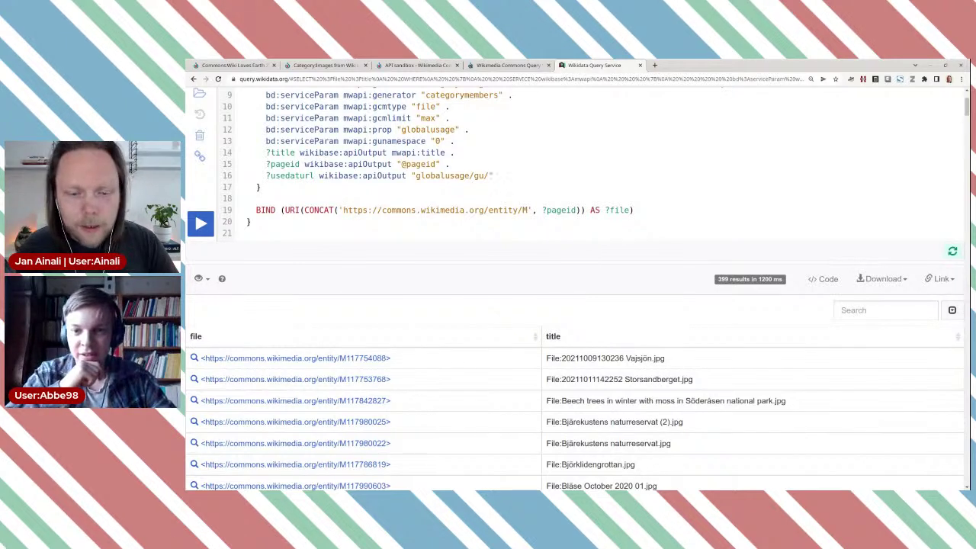
pyautogui.write('@')
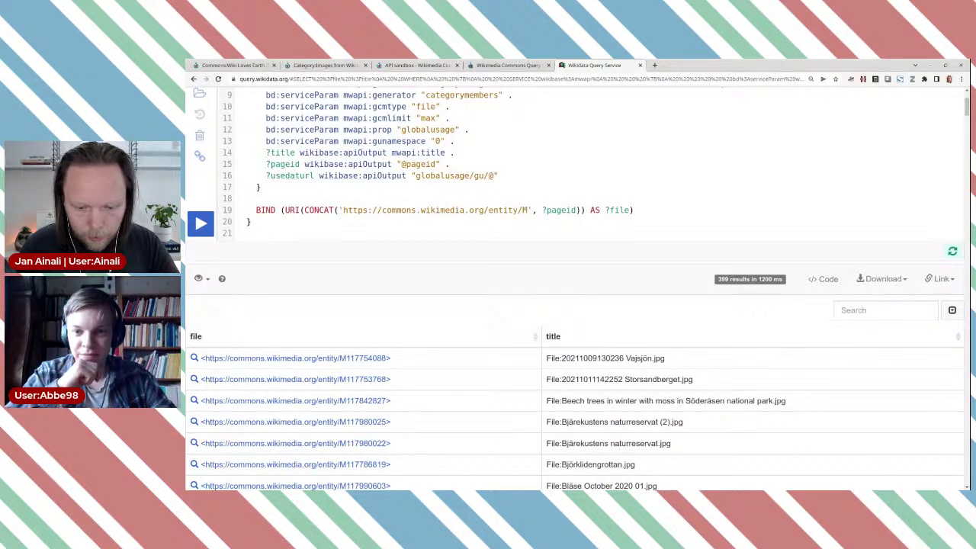
pyautogui.write('url')
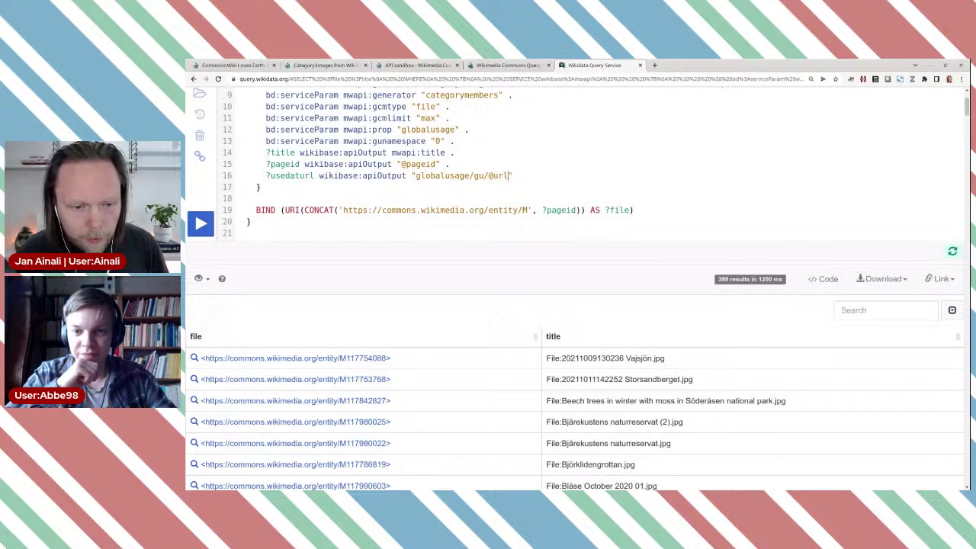
# Add ?usedaturl after ?title in the SELECT line and run the query
pyautogui.scroll(3, 571, 289)
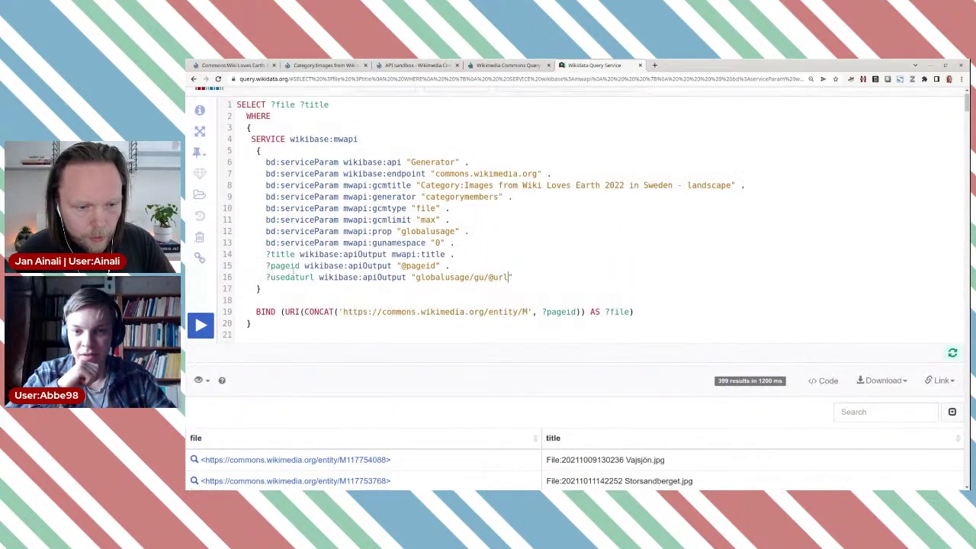
pyautogui.doubleClick(293, 276)
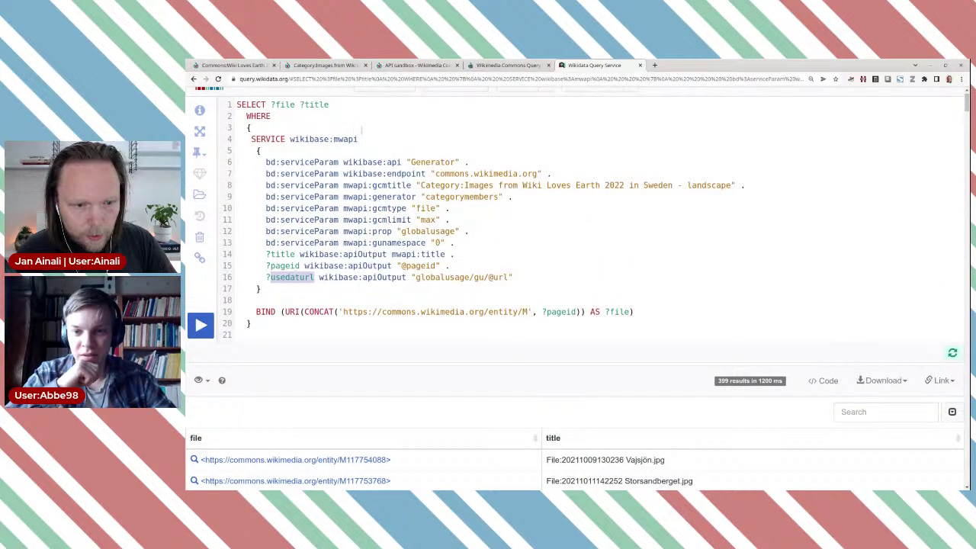
pyautogui.click(364, 106)
pyautogui.write('?usedaturl')
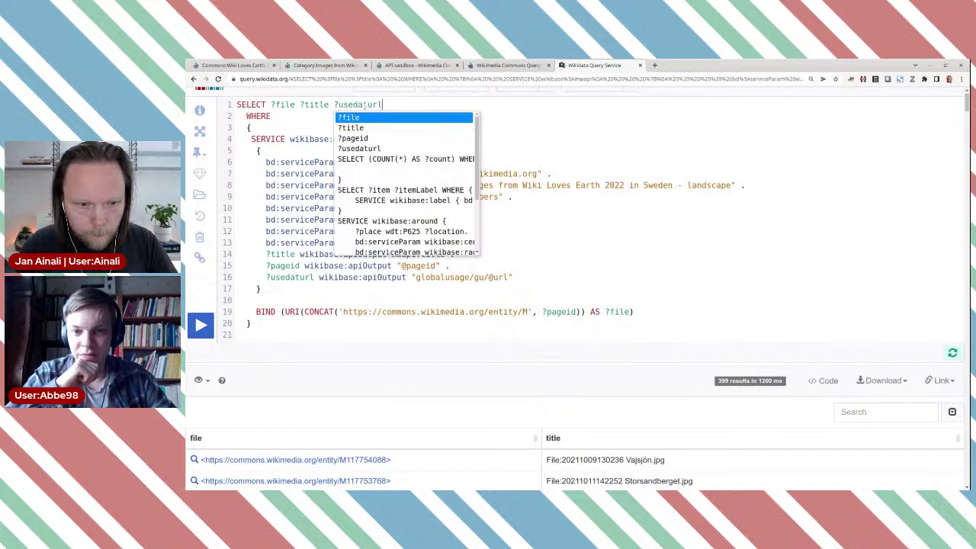
pyautogui.press('Escape')
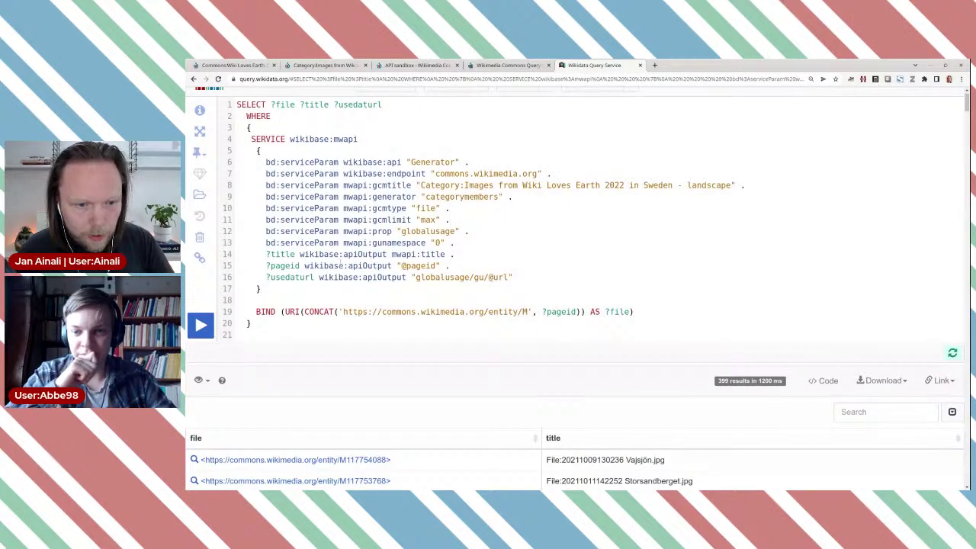
pyautogui.click(202, 325)
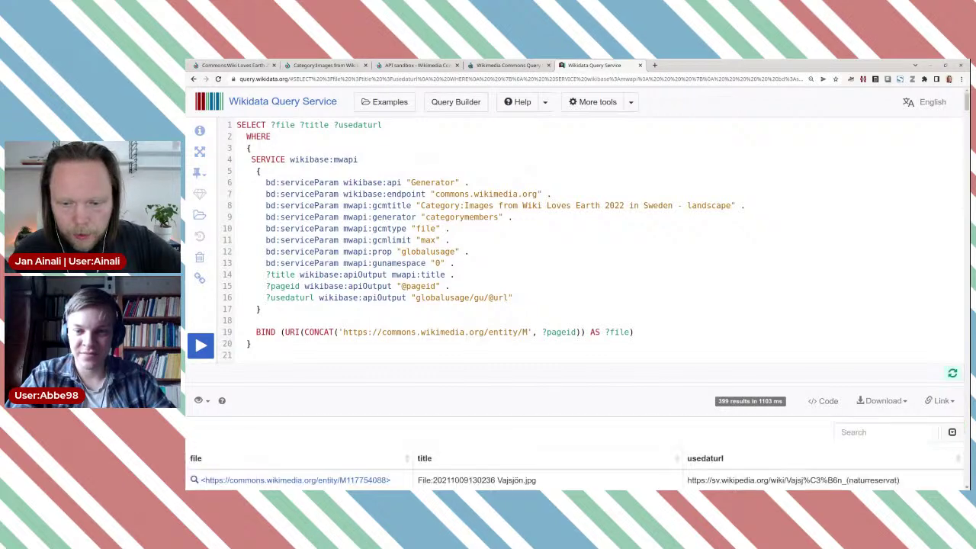
# Examine the usedaturl column in the results table to see which files have usage URLs
pyautogui.scroll(-3, 600, 305)
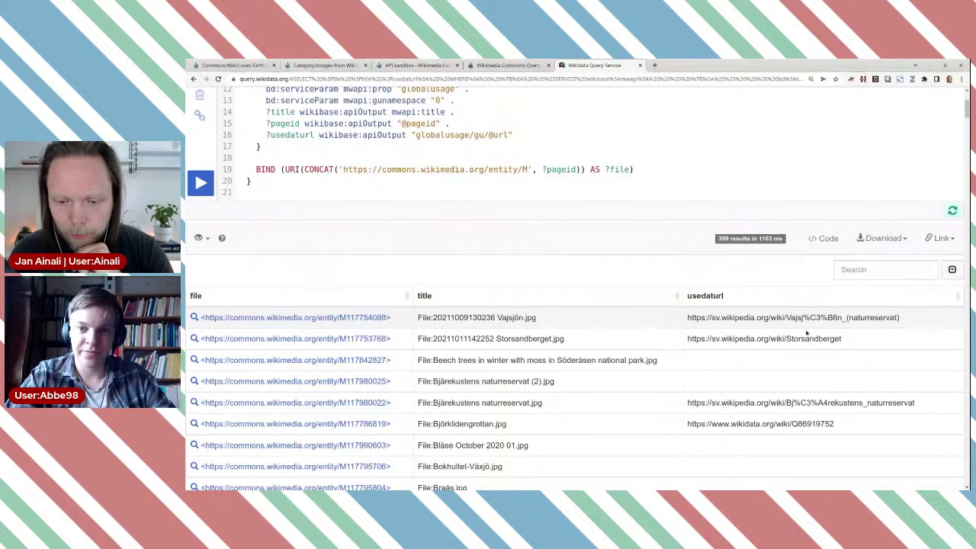
pyautogui.scroll(-3, 798, 363)
pyautogui.scroll(-1, 799, 364)
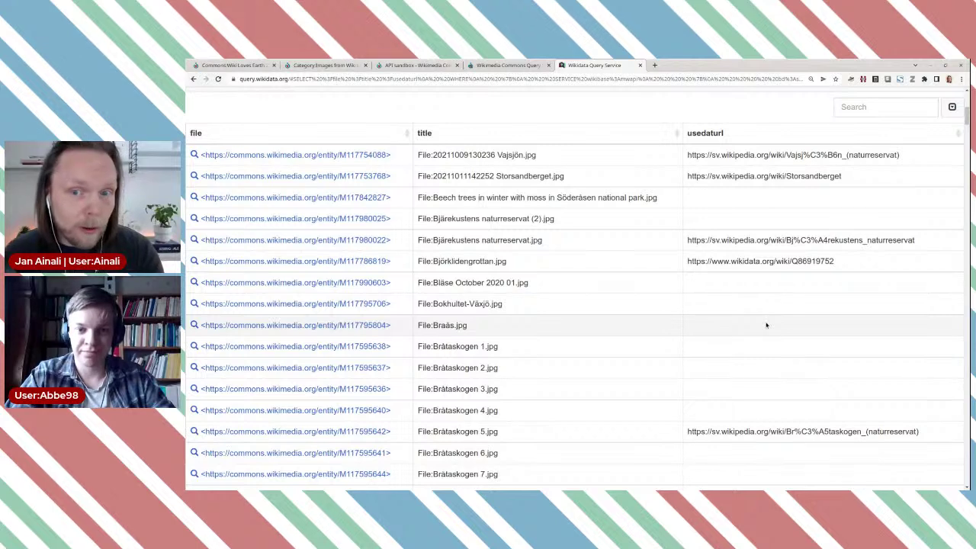
pyautogui.scroll(2, 766, 325)
pyautogui.scroll(-1, 766, 325)
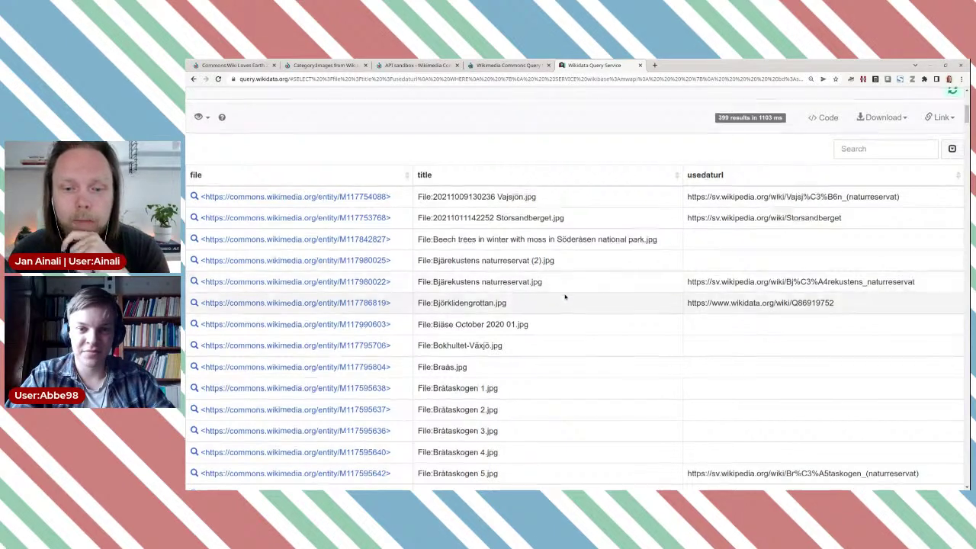
pyautogui.scroll(2, 562, 295)
pyautogui.scroll(1, 564, 296)
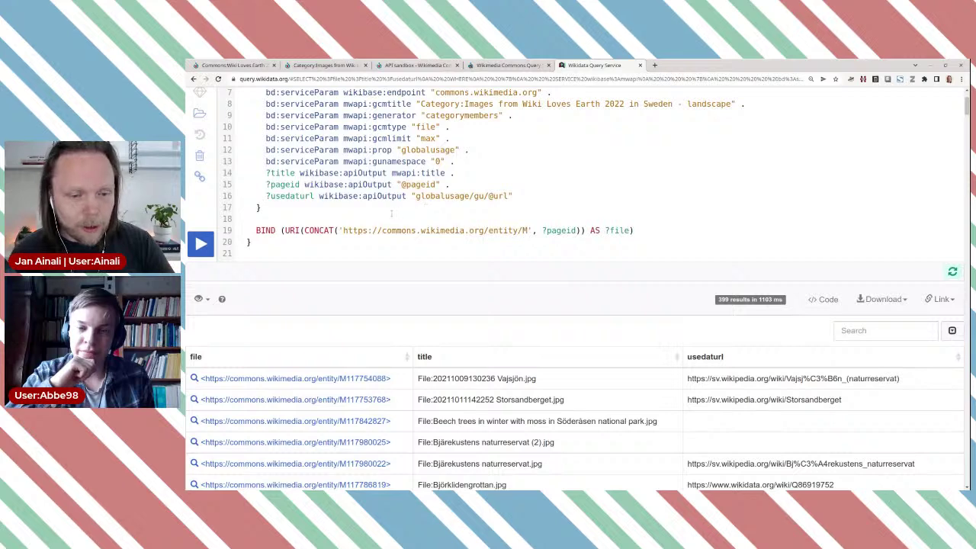
pyautogui.scroll(1, 503, 282)
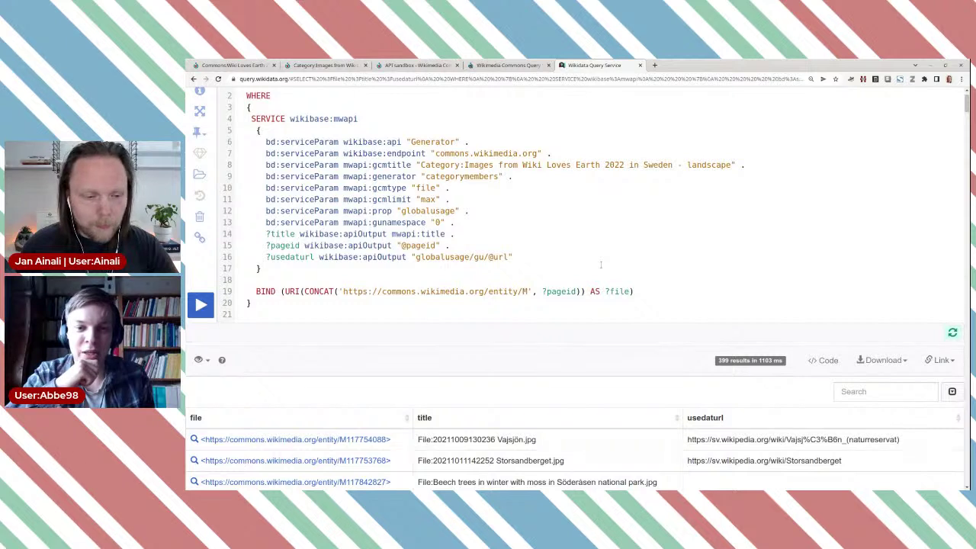
pyautogui.press('Return')
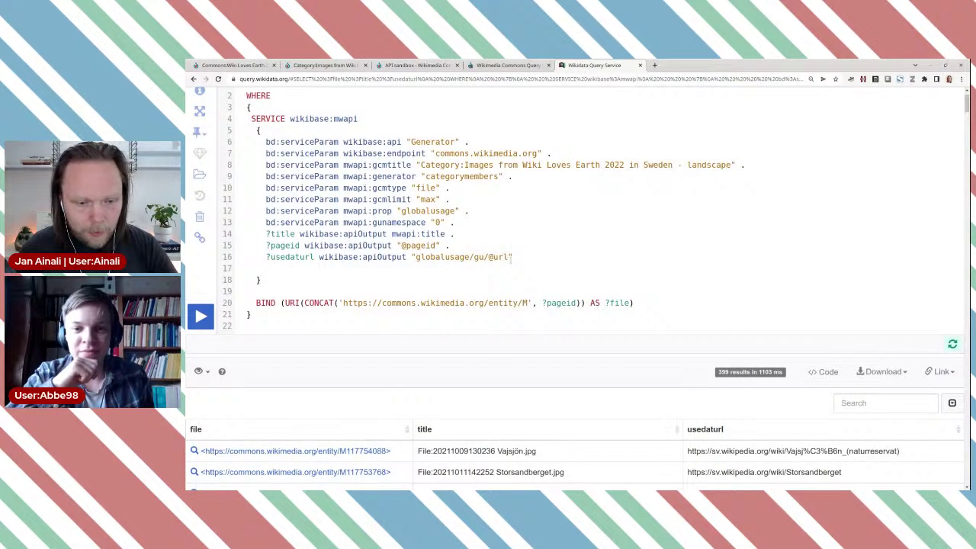
pyautogui.moveTo(319, 269); pyautogui.dragTo(201, 272)
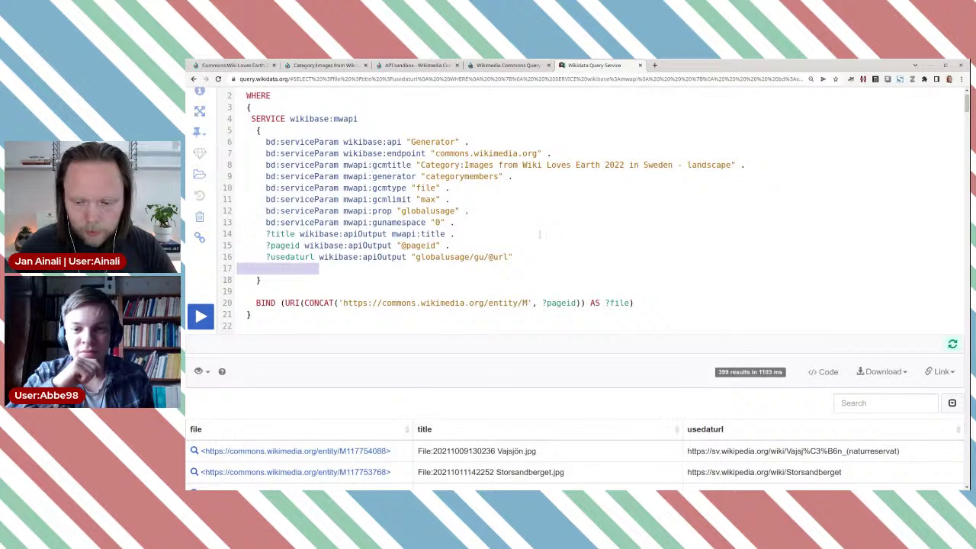
pyautogui.press('BackSpace')
pyautogui.press('BackSpace')
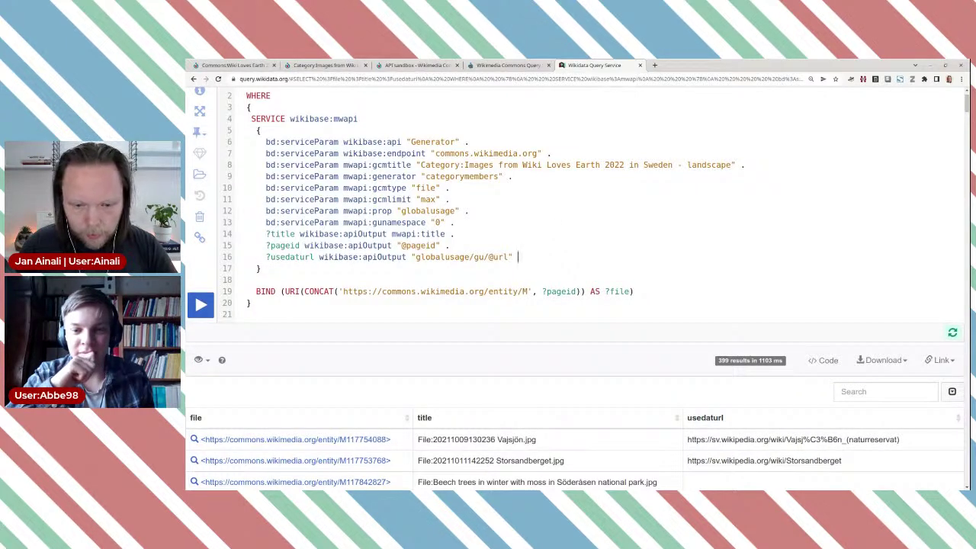
# End the ?usedaturl line with a period and start a new line below it with the variable ?usedatwiki
pyautogui.write('.')
pyautogui.press('Return')
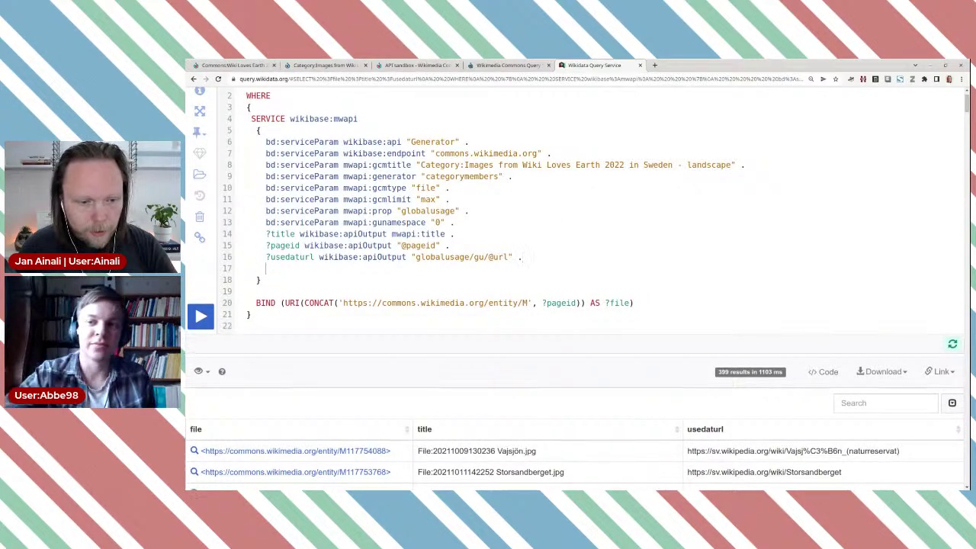
pyautogui.write('?')
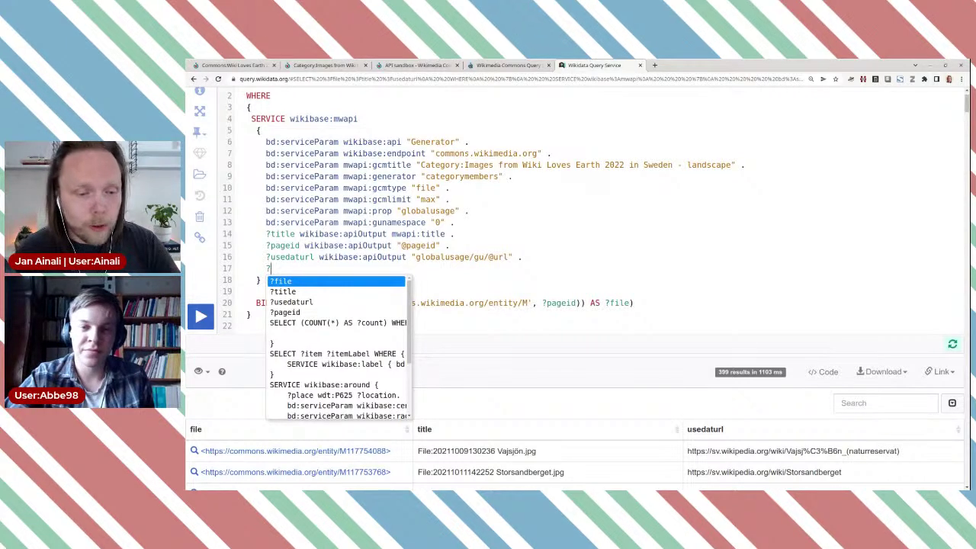
pyautogui.write('u')
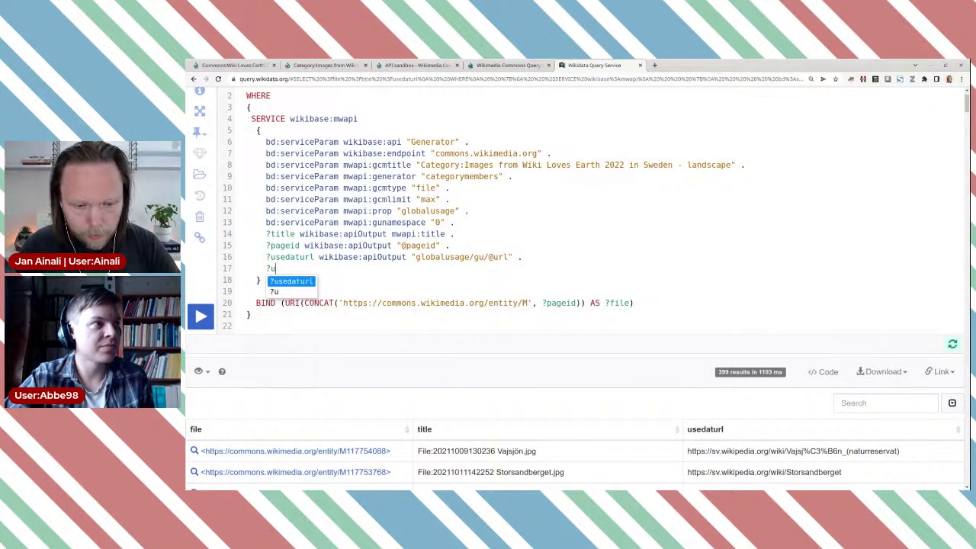
pyautogui.write('seda')
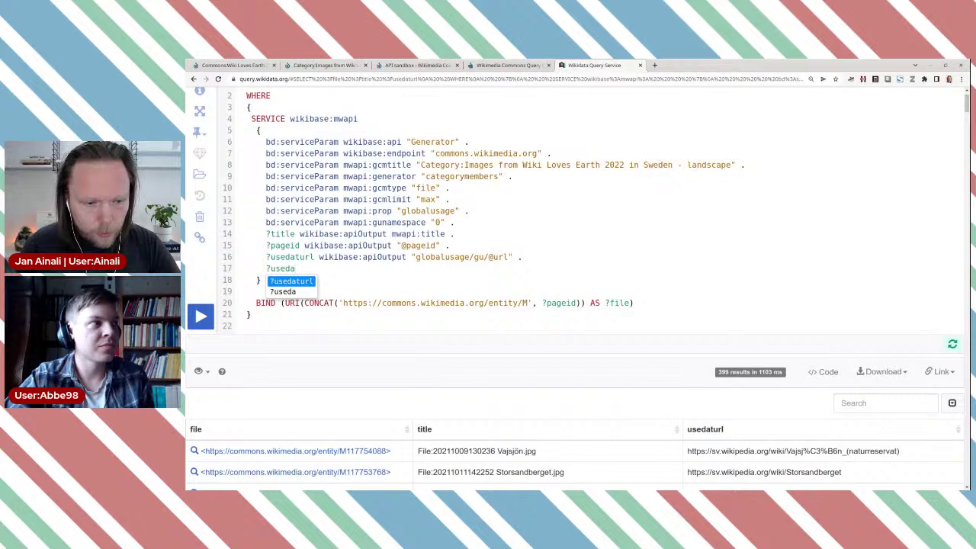
pyautogui.write('twiki')
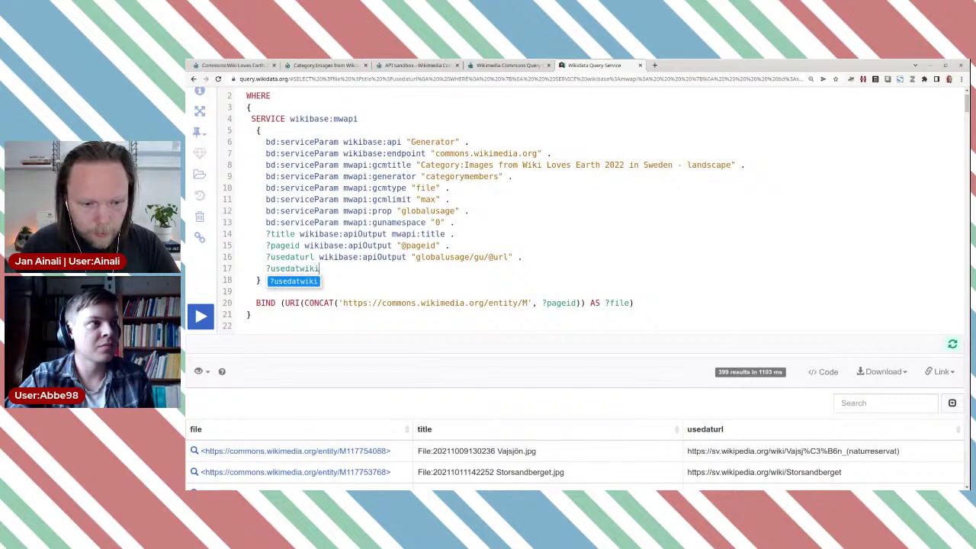
pyautogui.moveTo(523, 256); pyautogui.dragTo(319, 257)
pyautogui.hotkey('ctrl', 'c')
pyautogui.click(336, 268)
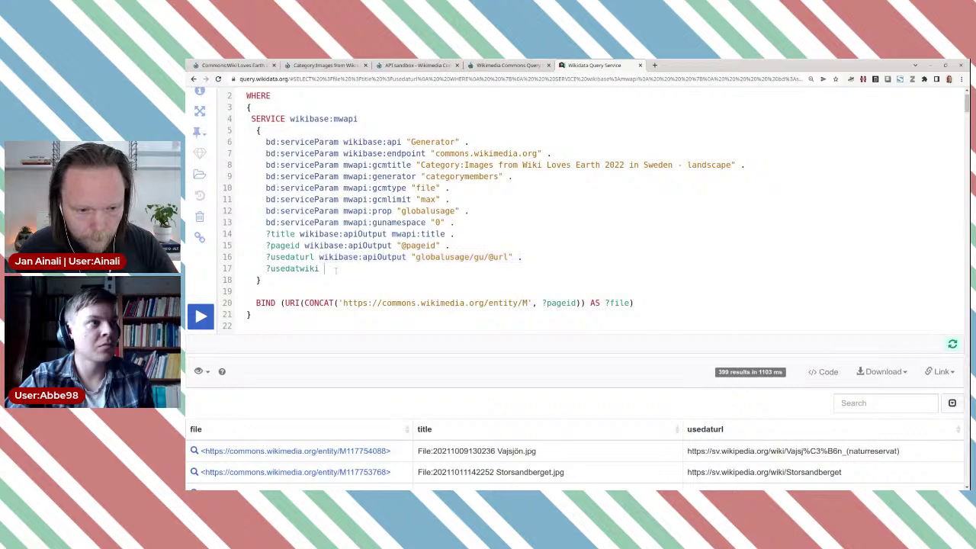
pyautogui.hotkey('ctrl', 'v')
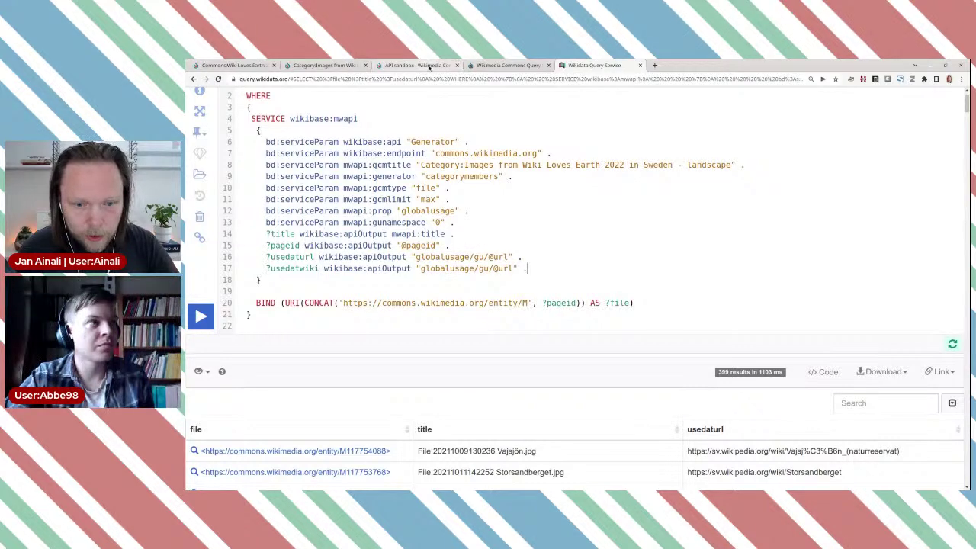
pyautogui.click(429, 66)
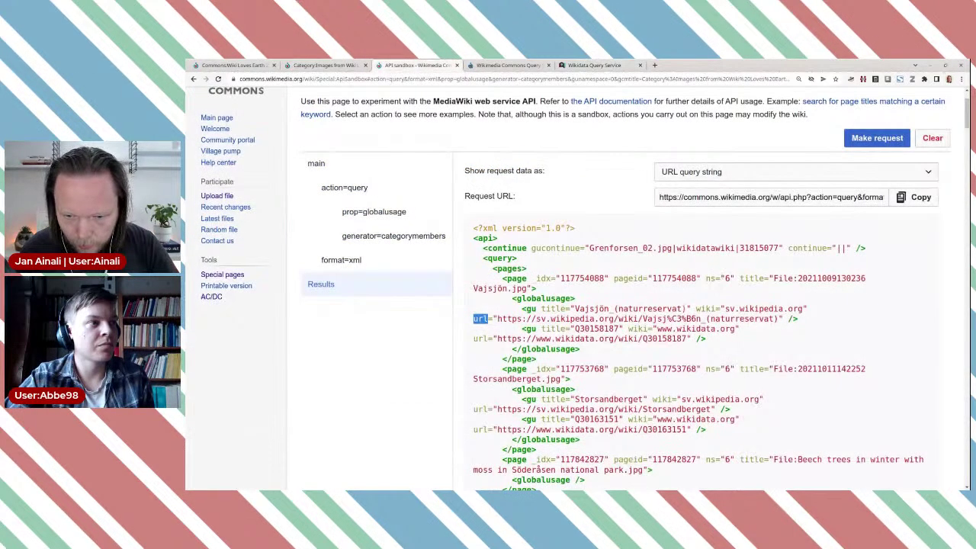
pyautogui.doubleClick(705, 308)
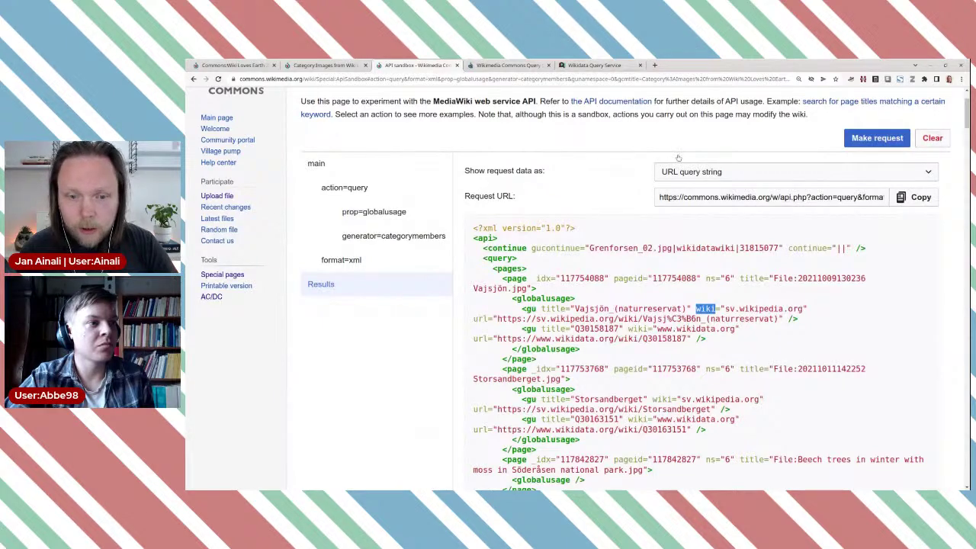
pyautogui.click(577, 66)
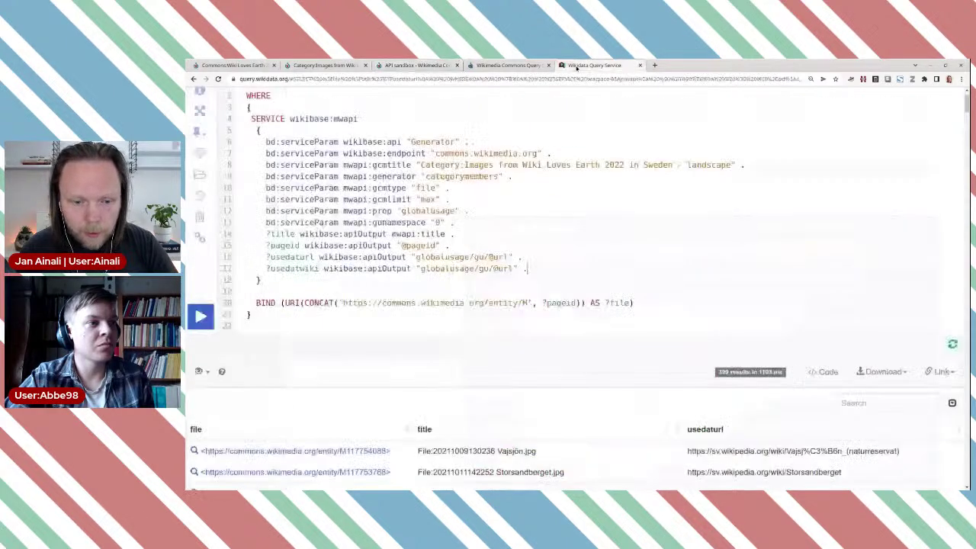
pyautogui.doubleClick(505, 268)
pyautogui.write('wiki')
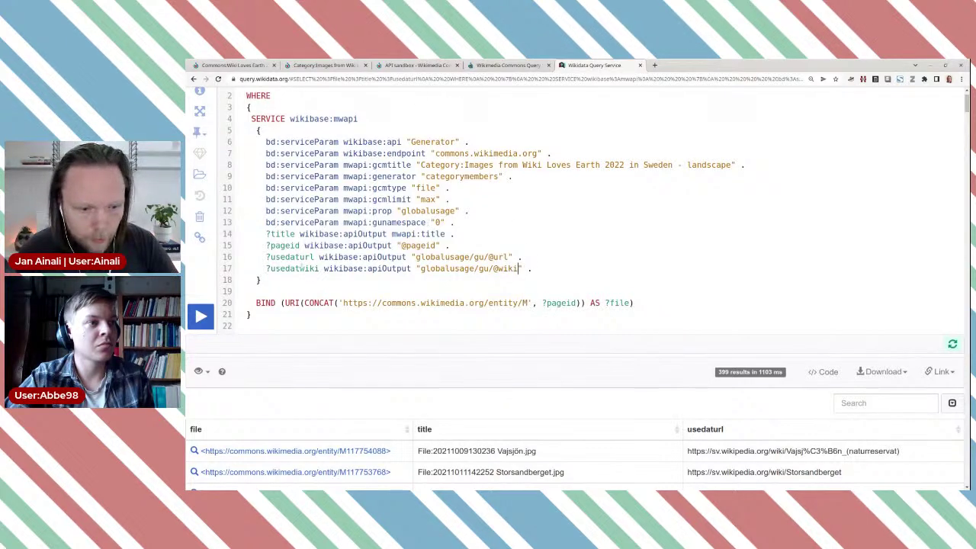
# Add ?usedatwiki after ?usedaturl in the SELECT line and run the query
pyautogui.doubleClick(301, 268)
pyautogui.hotkey('ctrl', 'c')
pyautogui.scroll(1, 572, 229)
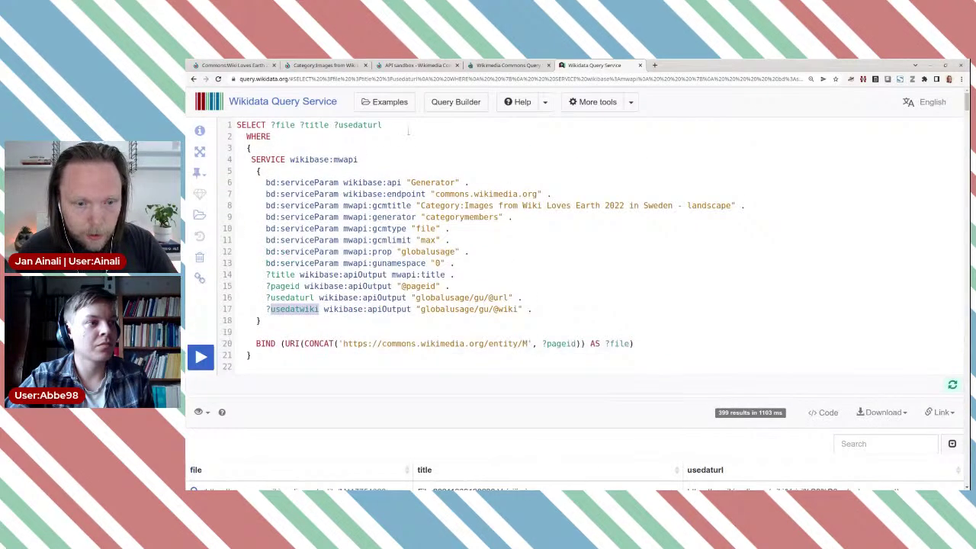
pyautogui.click(410, 125)
pyautogui.write('?')
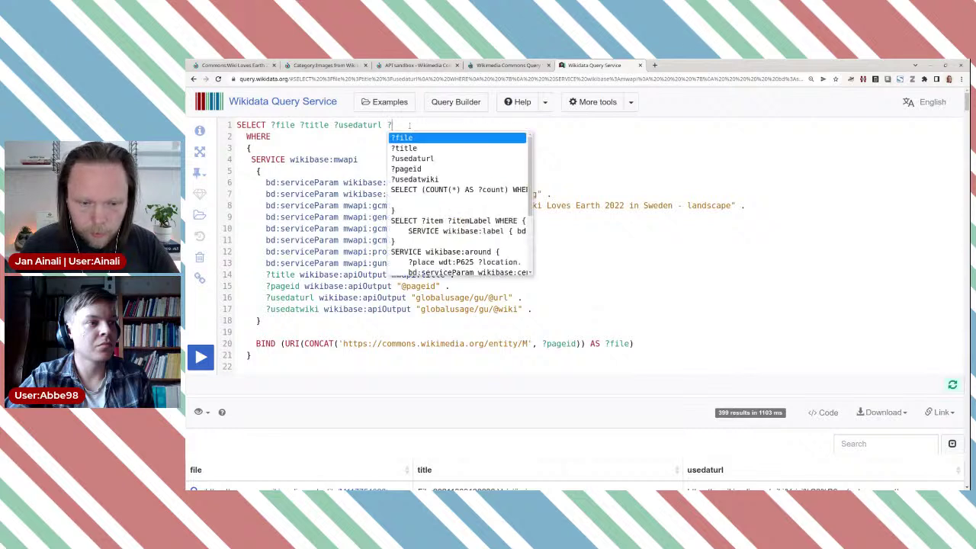
pyautogui.hotkey('ctrl', 'v')
pyautogui.click(469, 251)
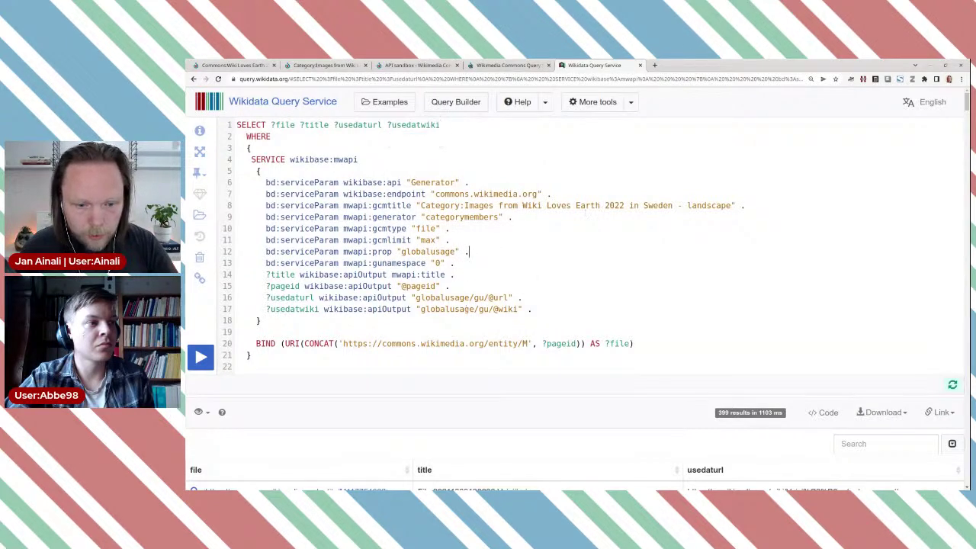
pyautogui.click(200, 356)
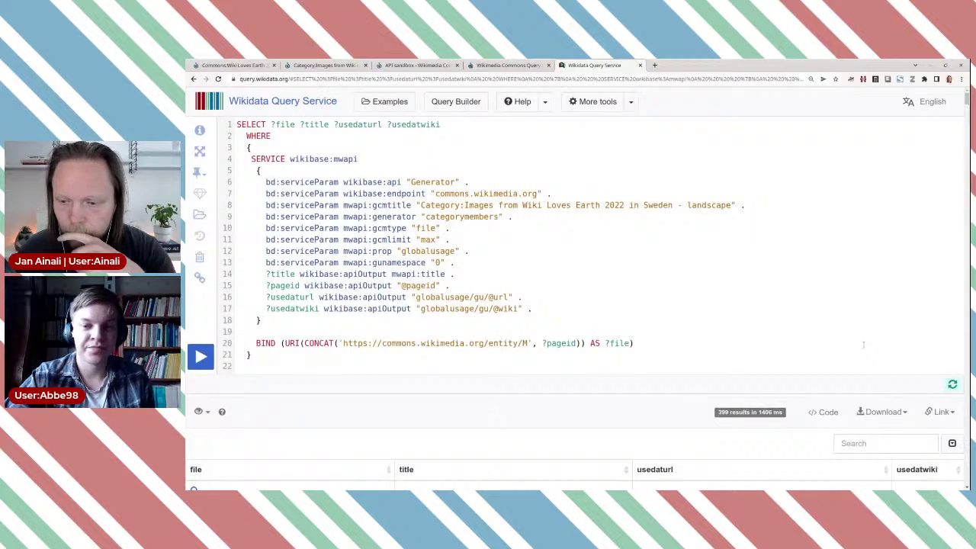
pyautogui.scroll(-4, 863, 347)
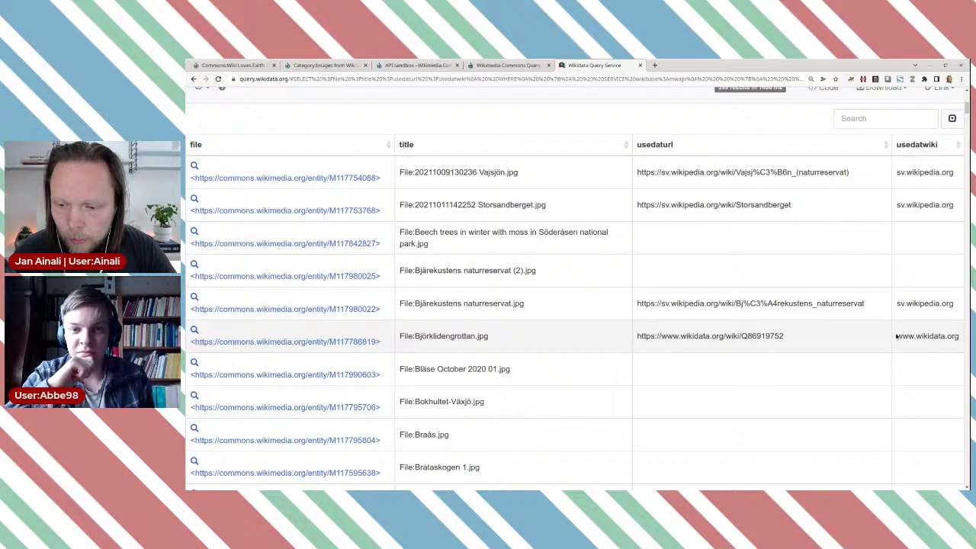
pyautogui.moveTo(896, 335); pyautogui.dragTo(960, 336)
pyautogui.hotkey('ctrl', 'c')
pyautogui.scroll(3, 534, 282)
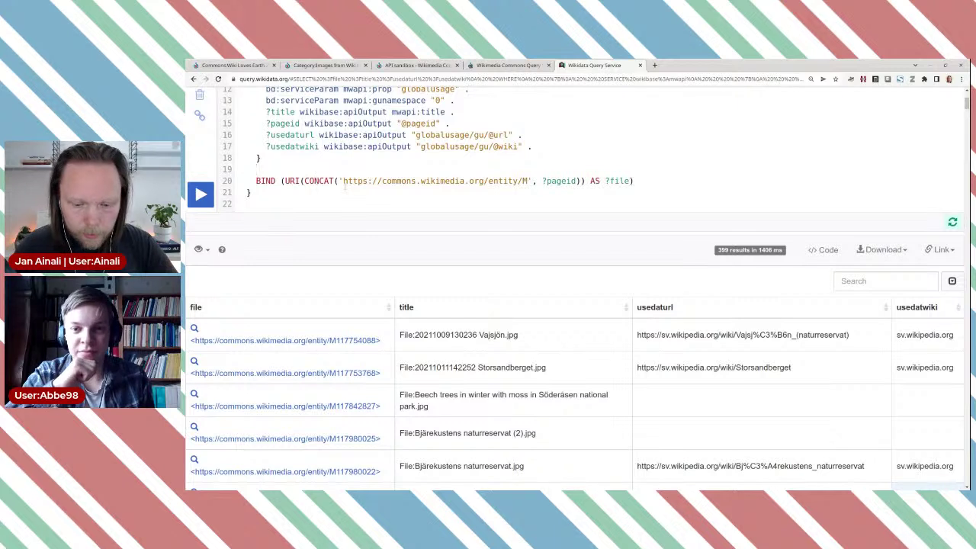
pyautogui.write('FILTER')
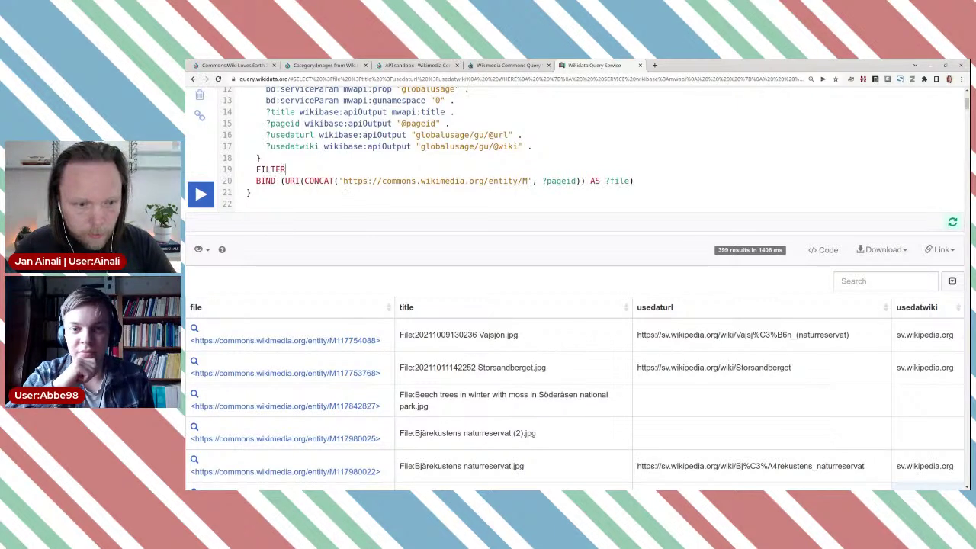
pyautogui.write('(')
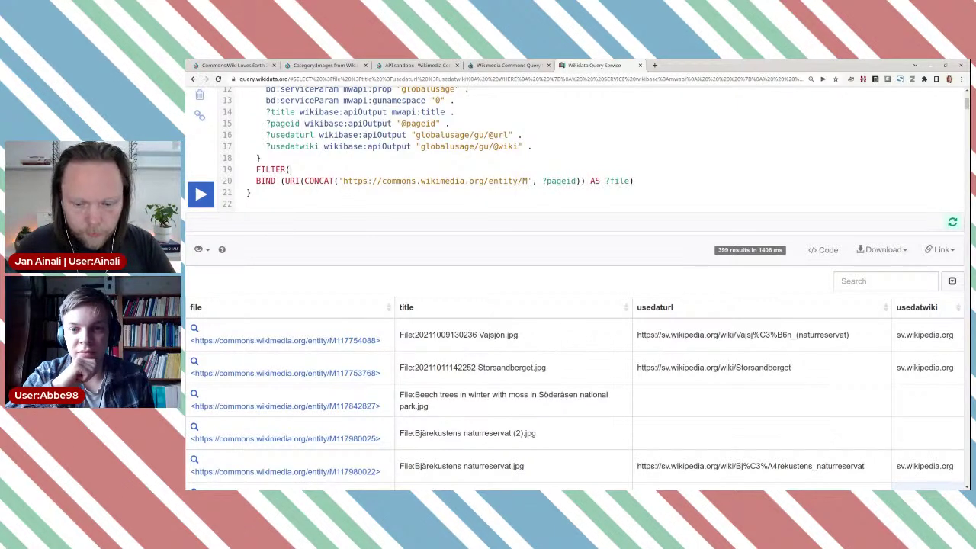
pyautogui.write('?')
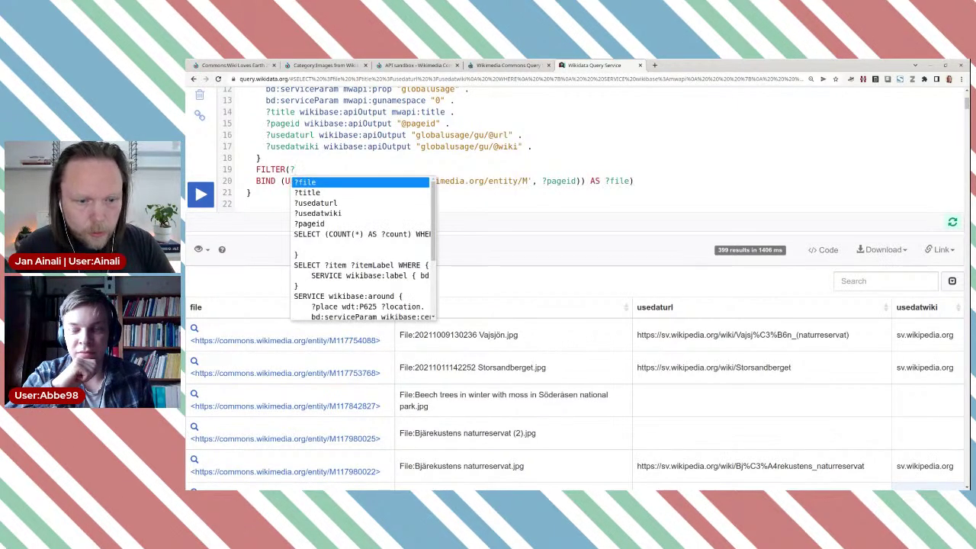
pyautogui.click(355, 214)
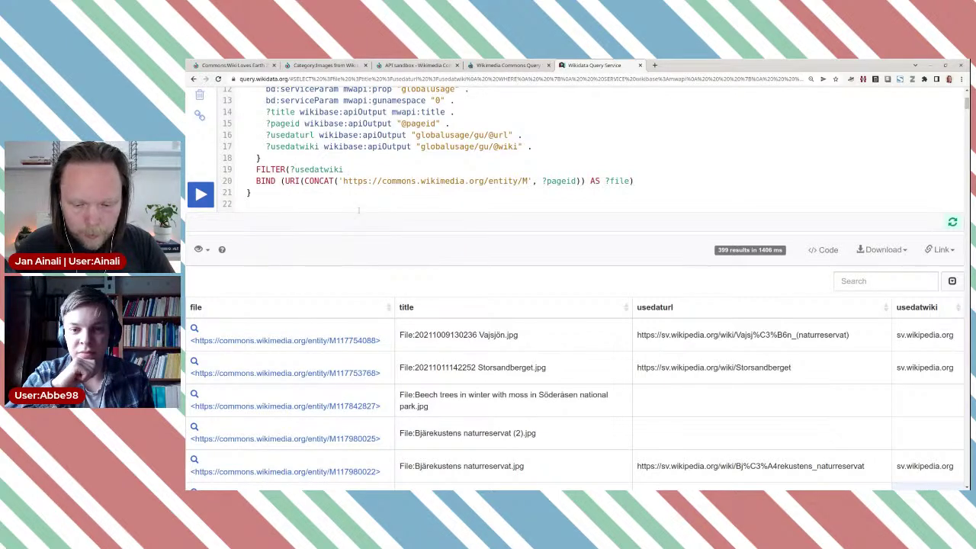
pyautogui.write('!')
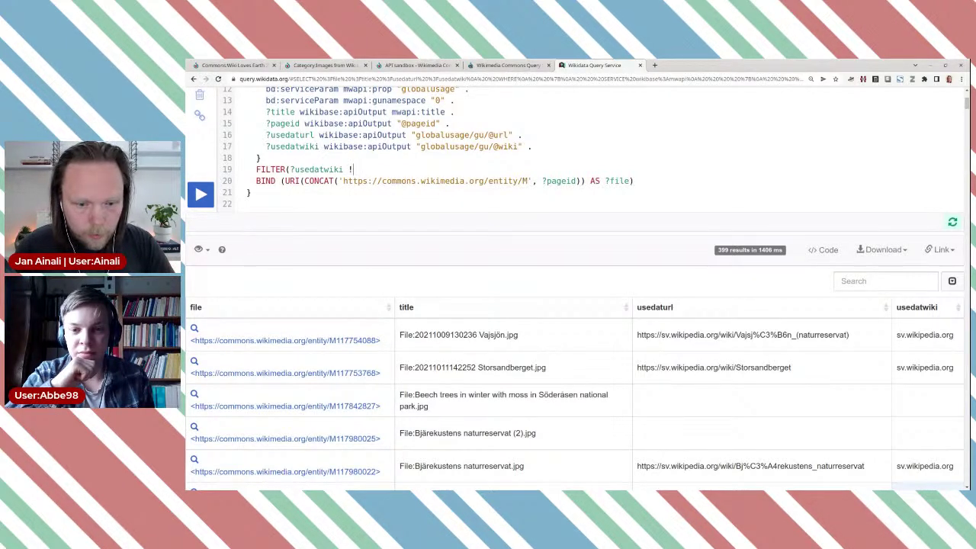
pyautogui.write('= ""')
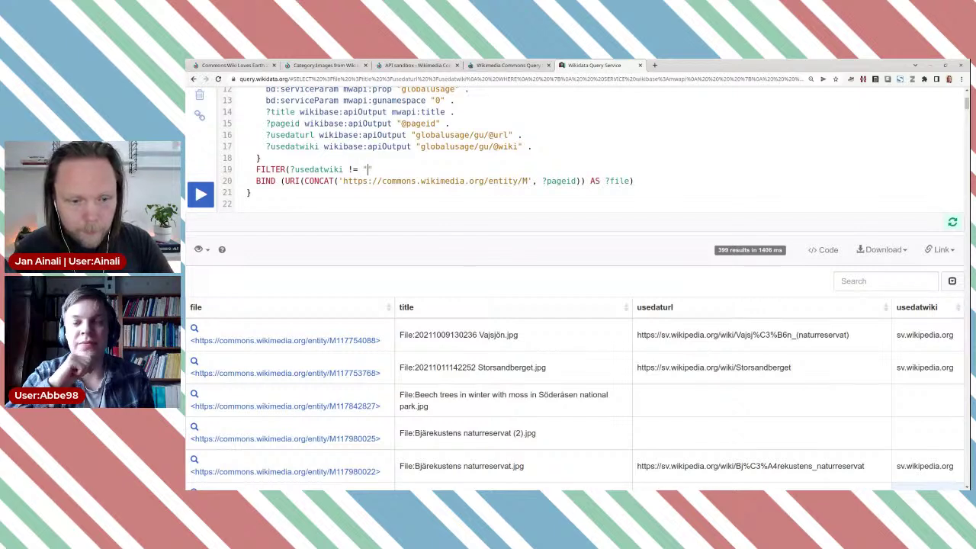
pyautogui.hotkey('ctrl', 'v')
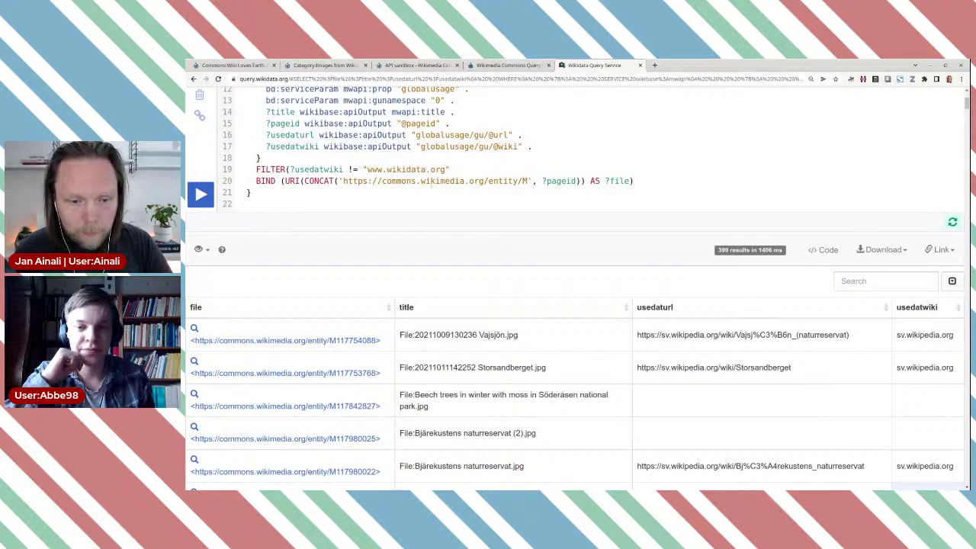
pyautogui.write(')')
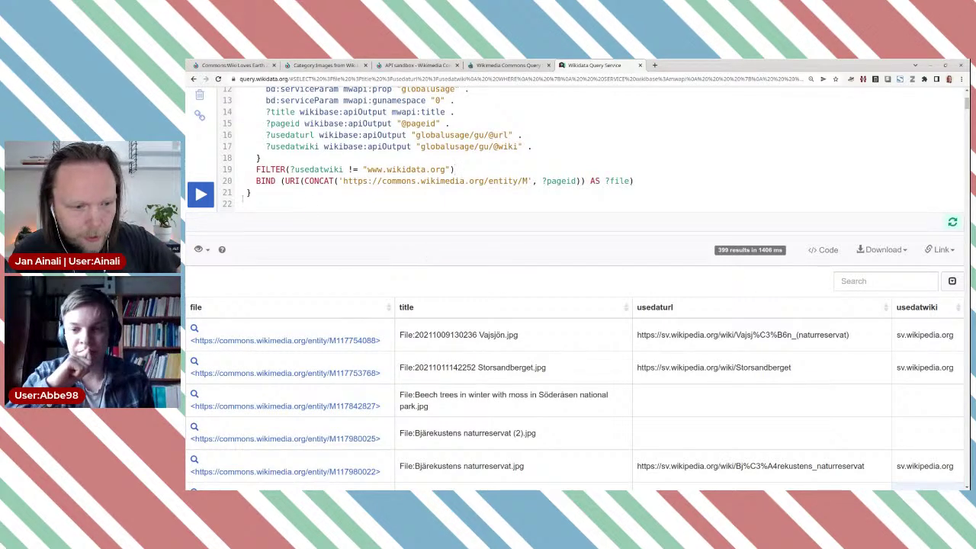
pyautogui.click(200, 195)
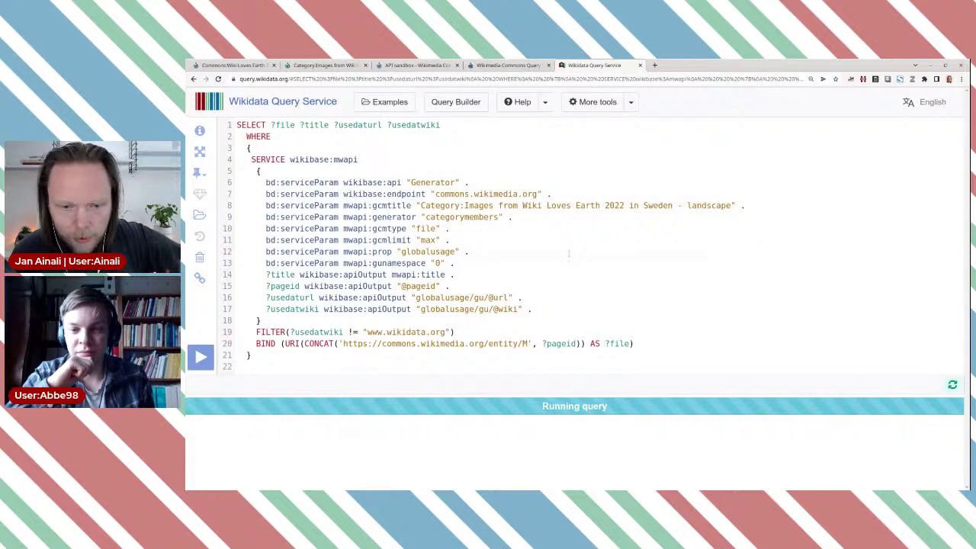
# Examine the filtered results table for the remaining files, their usage URLs and the wikis they are used on
pyautogui.scroll(-3, 568, 253)
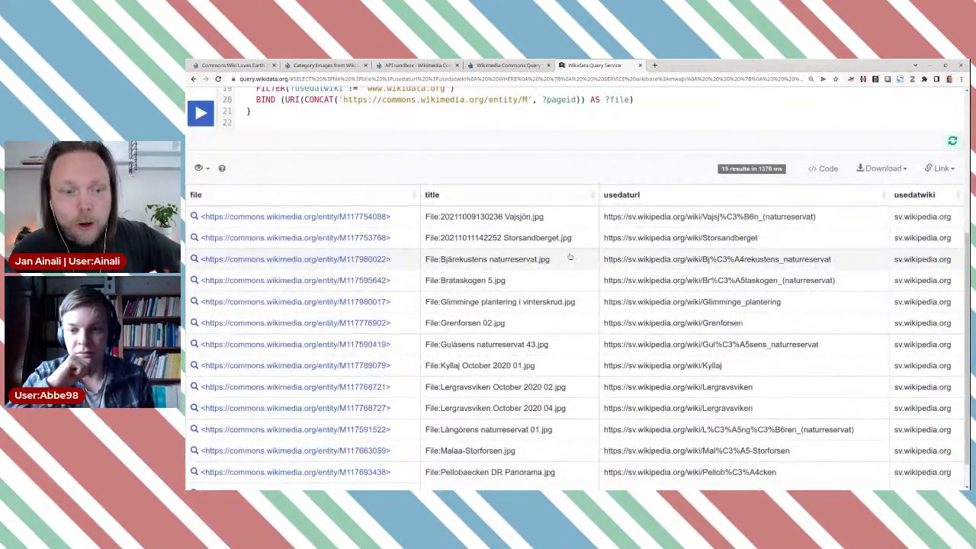
pyautogui.scroll(1, 569, 258)
pyautogui.scroll(-2, 569, 258)
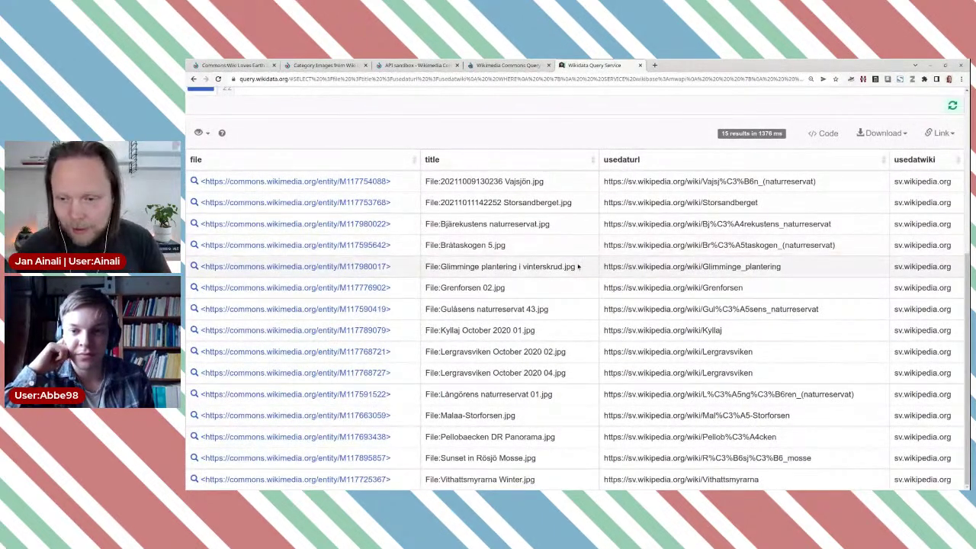
pyautogui.scroll(1, 579, 276)
pyautogui.scroll(-1, 579, 278)
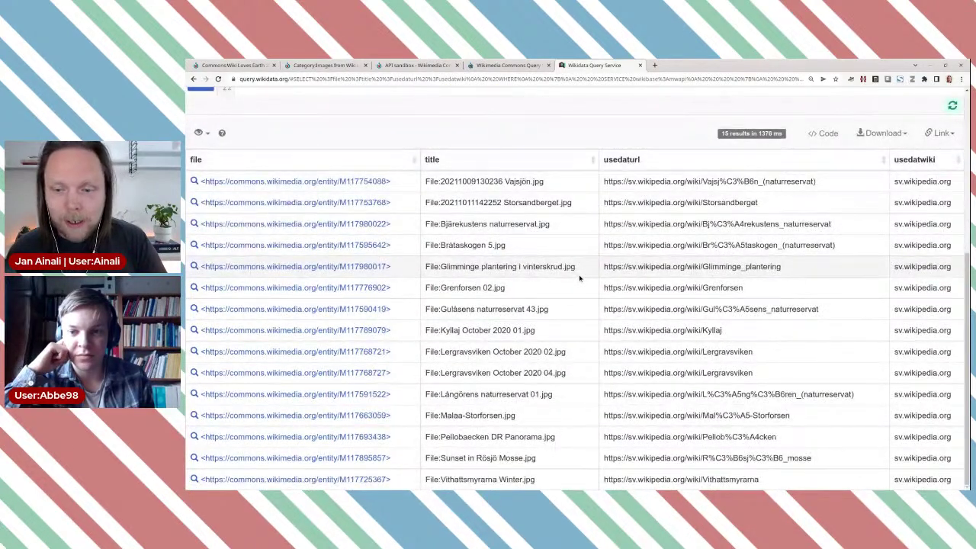
pyautogui.scroll(3, 579, 279)
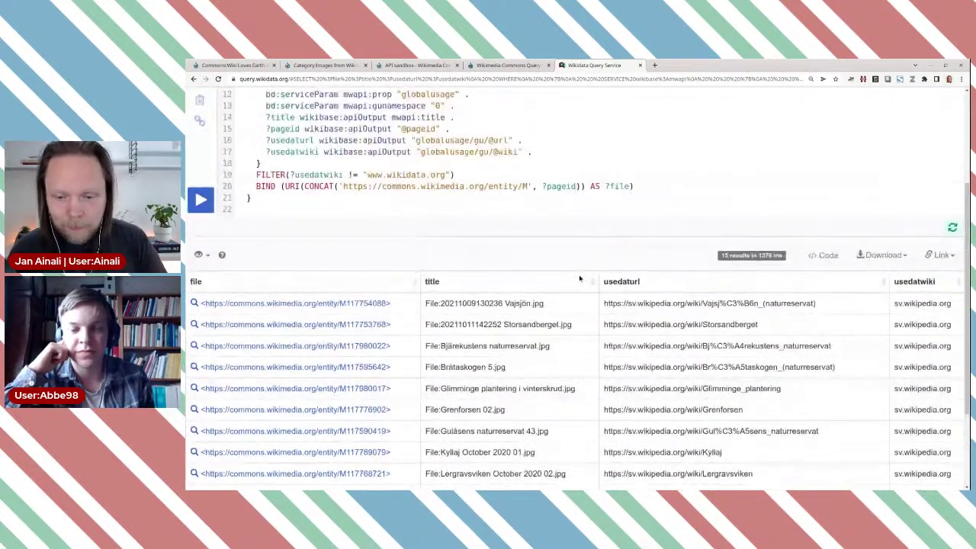
pyautogui.scroll(1, 579, 278)
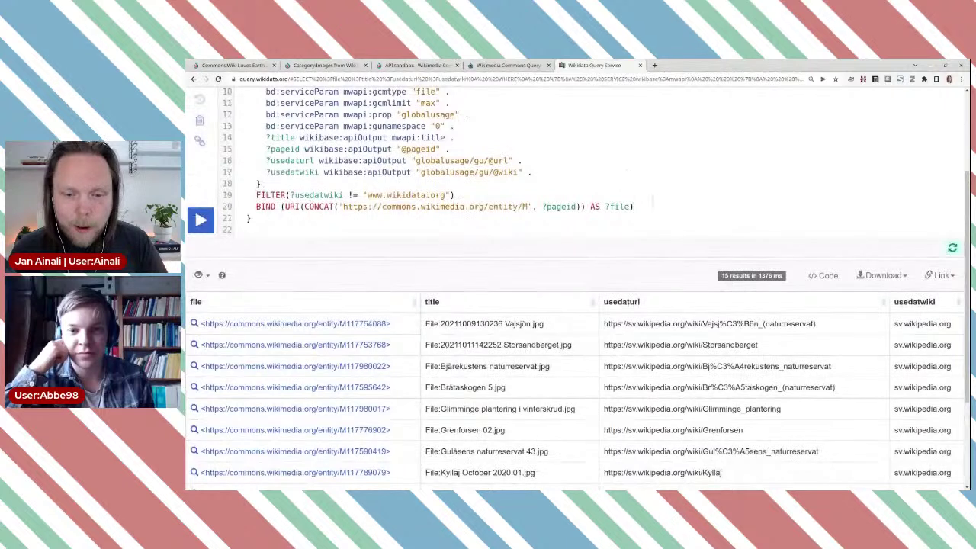
# Add the line BIND (URI(?usedaturl) AS ?article) below the BIND line for ?file
pyautogui.click(653, 206)
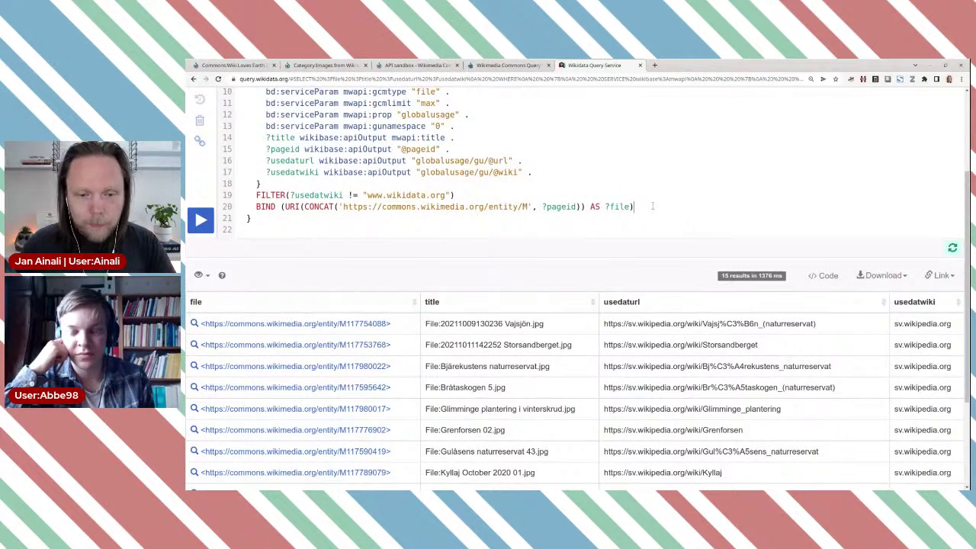
pyautogui.press('Return')
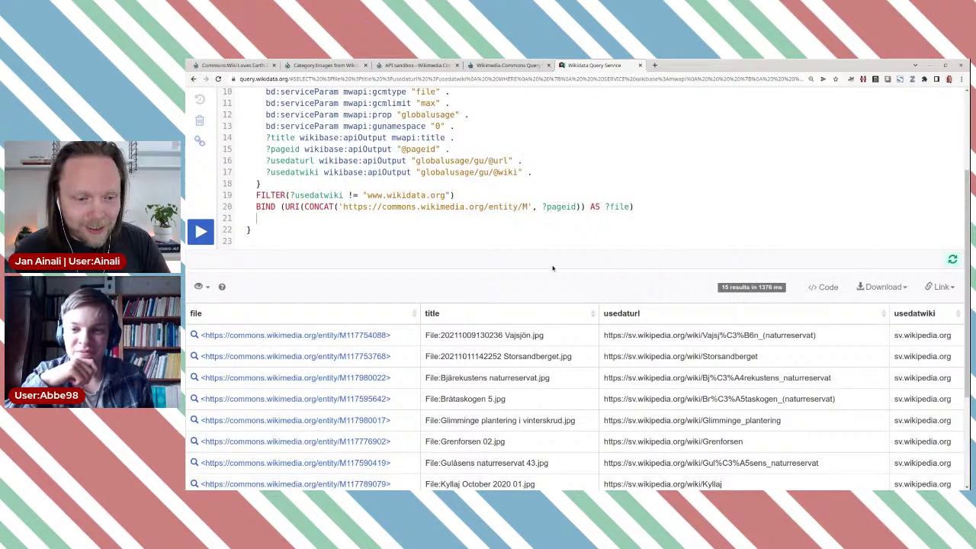
pyautogui.write('BIN')
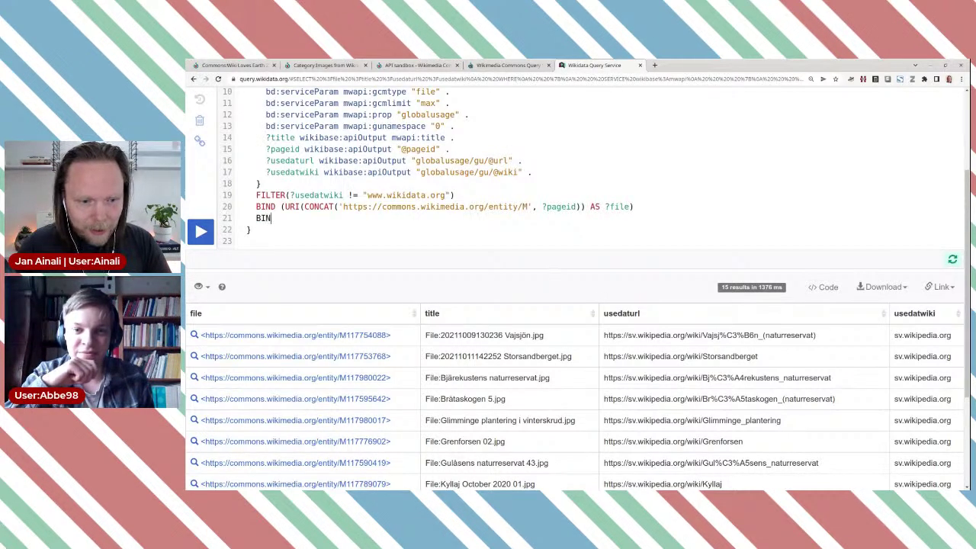
pyautogui.write('D (')
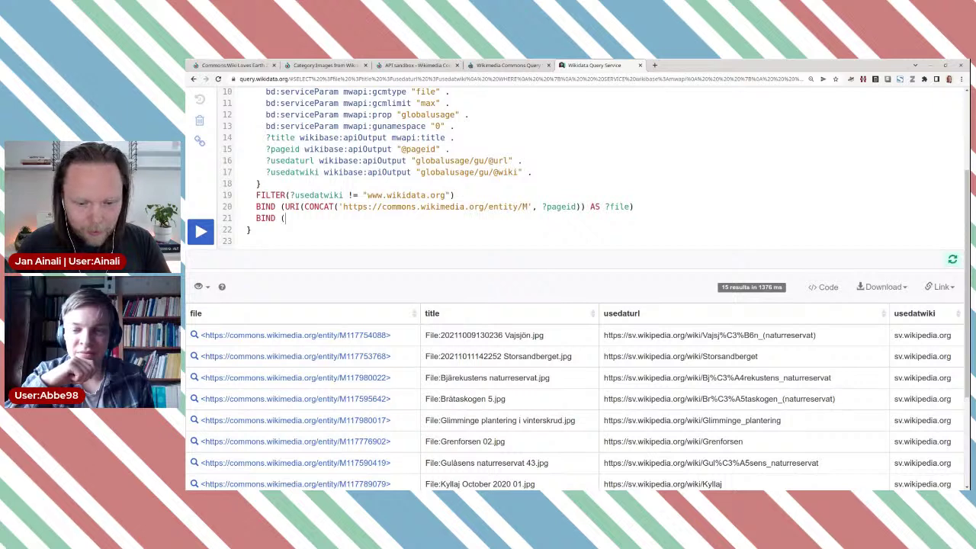
pyautogui.write('URI')
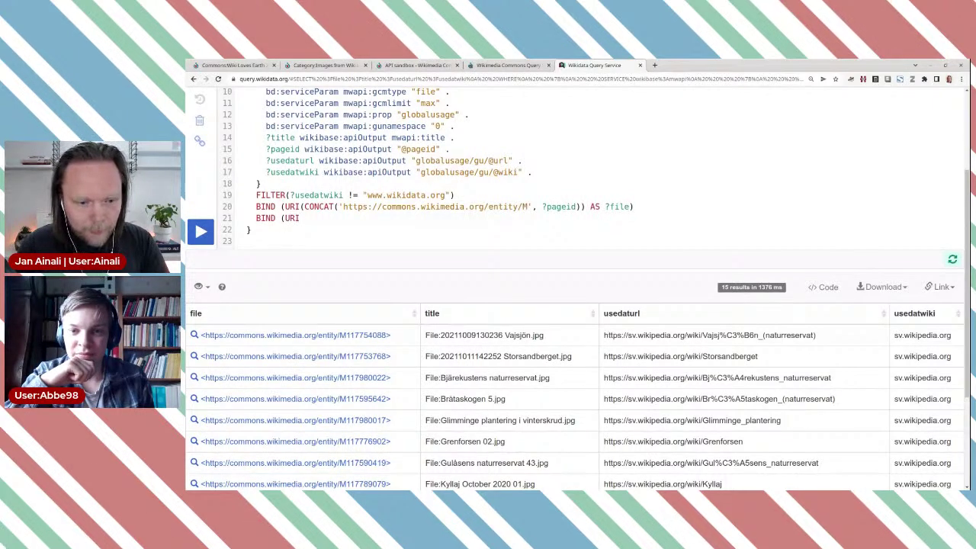
pyautogui.write('(')
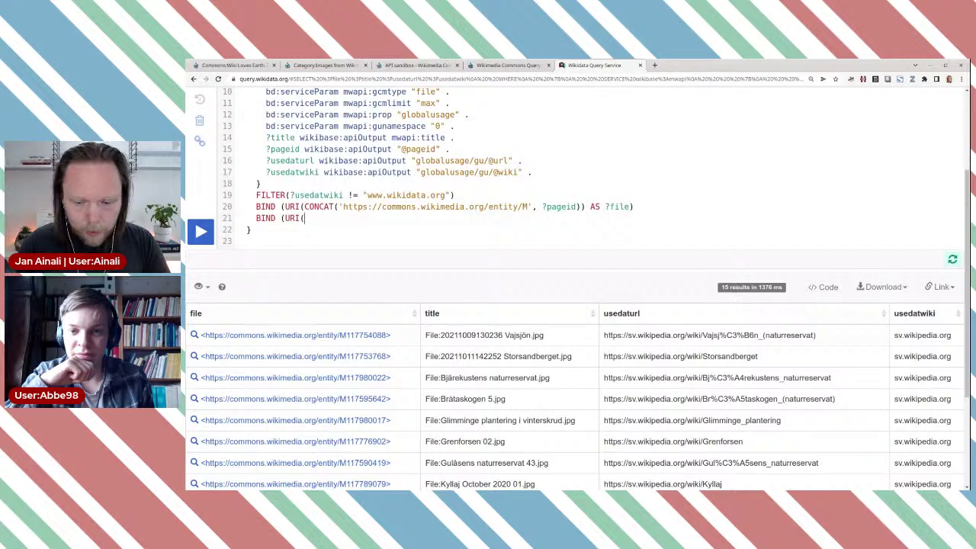
pyautogui.write('?')
pyautogui.press('Down')
pyautogui.press('Down')
pyautogui.press('Return')
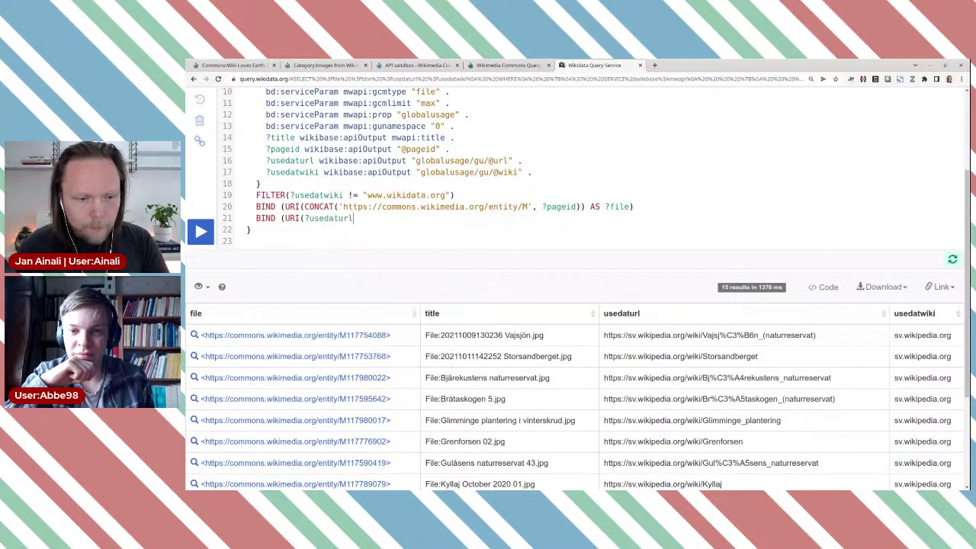
pyautogui.write(') AS')
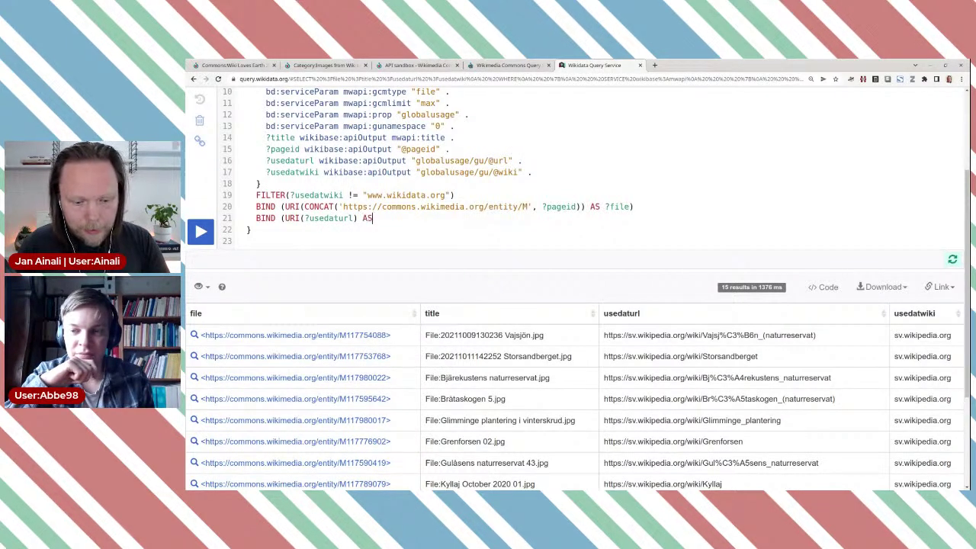
pyautogui.write(' ?a')
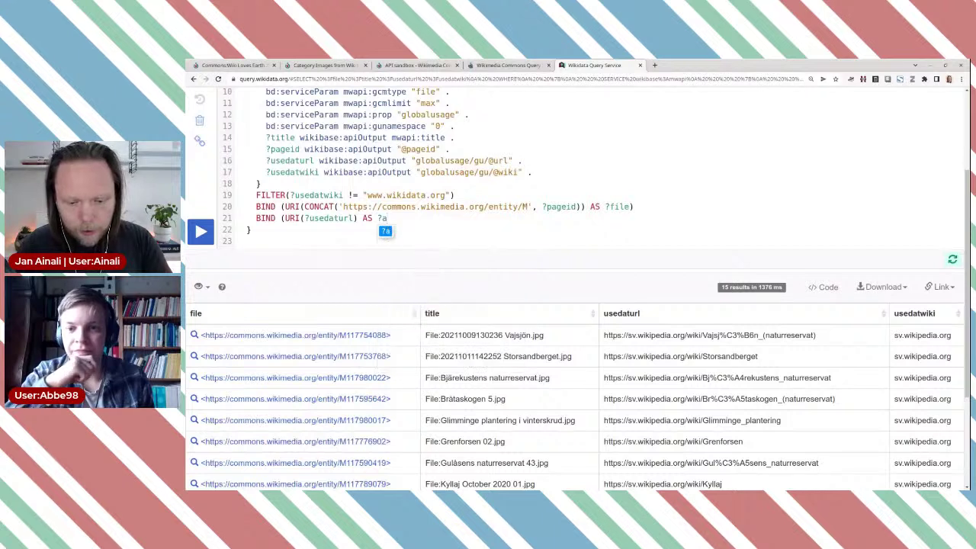
pyautogui.write('rticle')
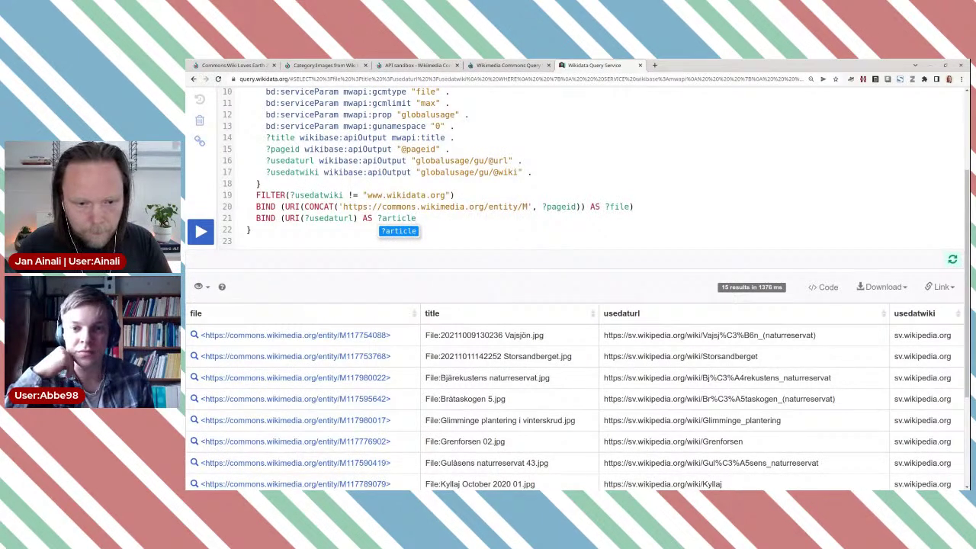
pyautogui.write(')')
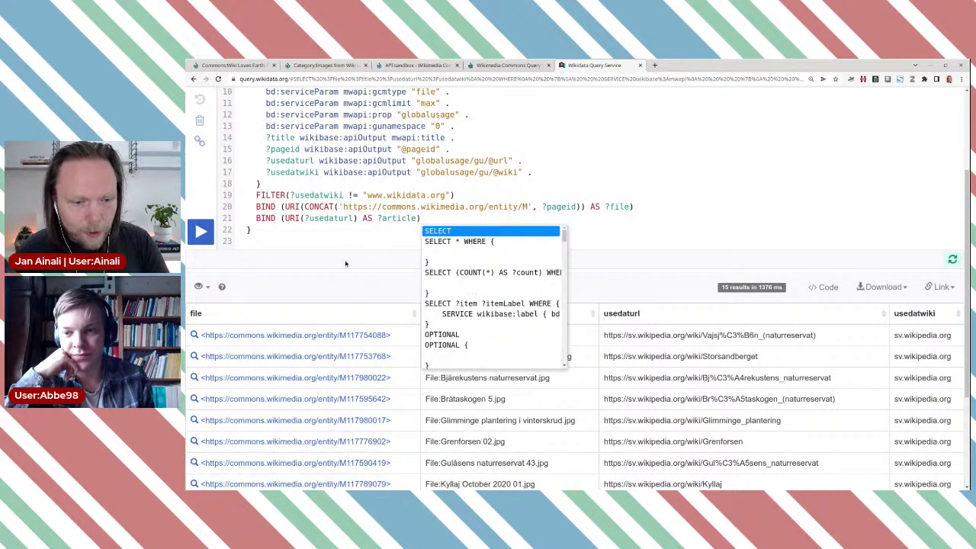
# Replace ?usedaturl with ?article in the SELECT line, copying the name from the BIND line, and run the query
pyautogui.press('Escape')
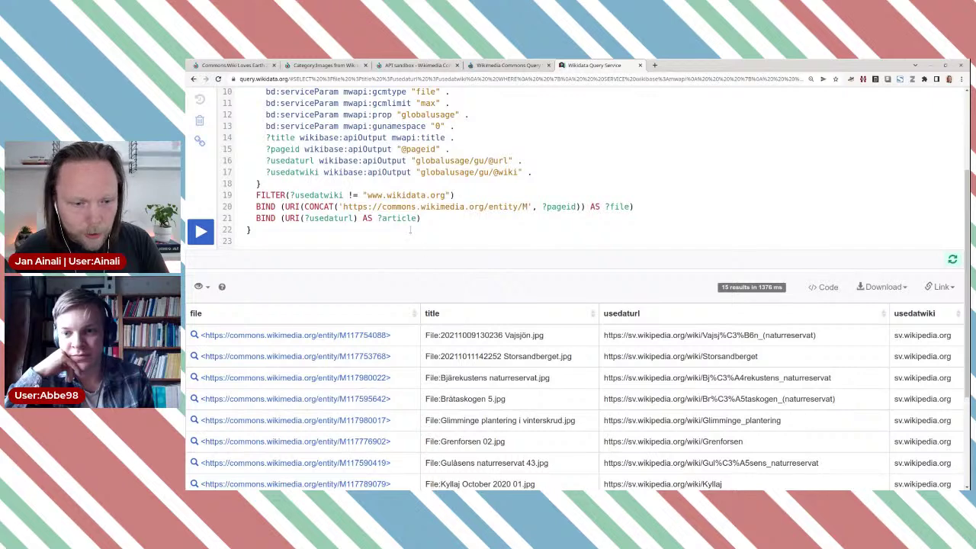
pyautogui.doubleClick(402, 218)
pyautogui.hotkey('ctrl', 'c')
pyautogui.scroll(3, 402, 218)
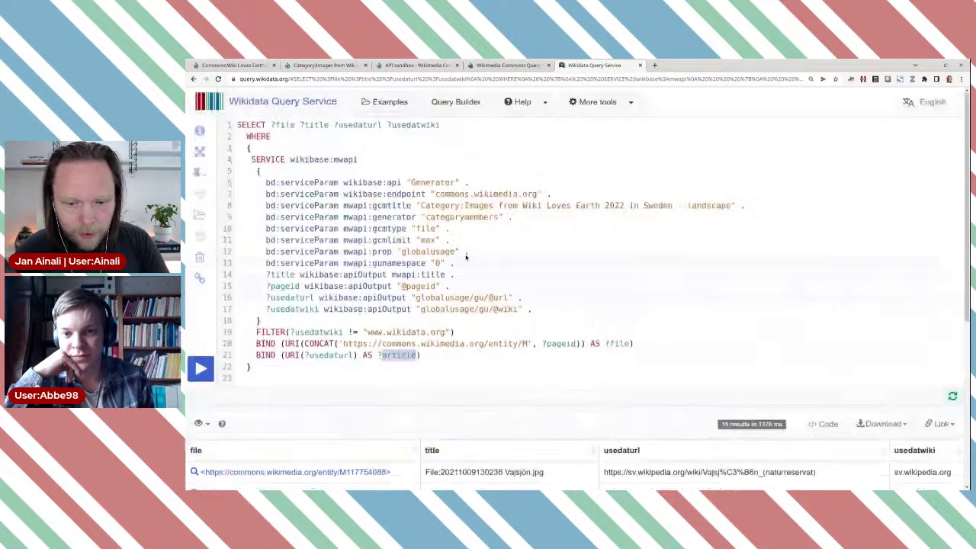
pyautogui.doubleClick(358, 125)
pyautogui.hotkey('ctrl', 'v')
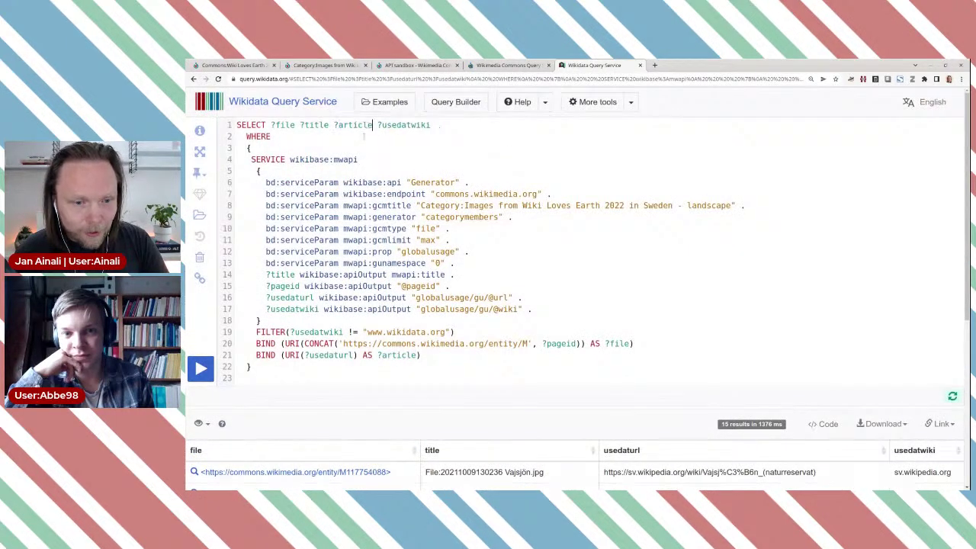
pyautogui.click(200, 370)
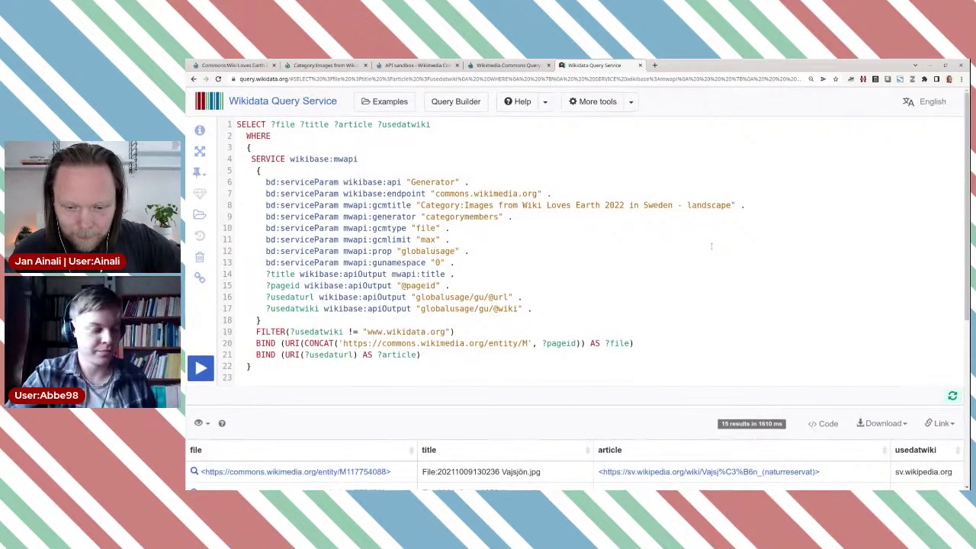
pyautogui.scroll(-3, 709, 244)
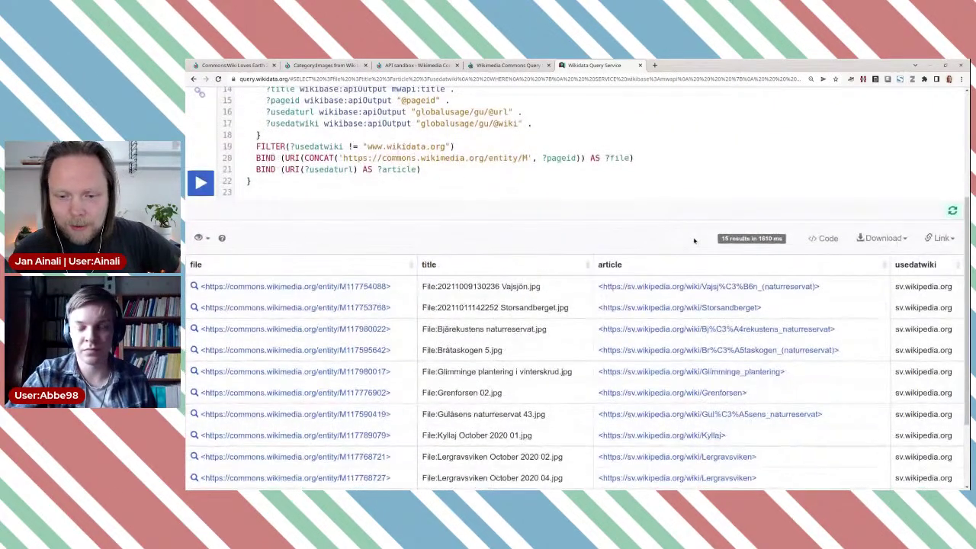
pyautogui.scroll(-1, 709, 243)
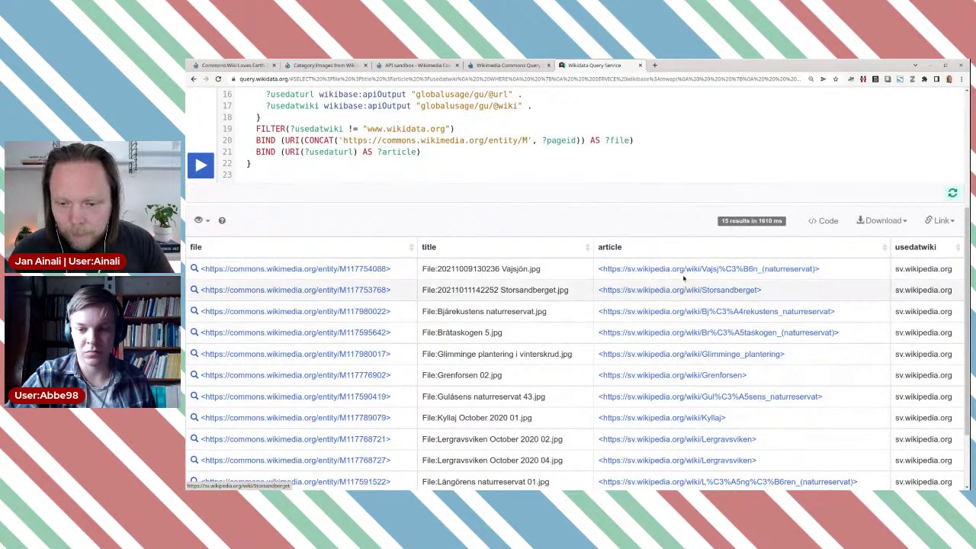
# Add the line ?article schema:about ?item . below the BIND line for ?article
pyautogui.scroll(1, 683, 355)
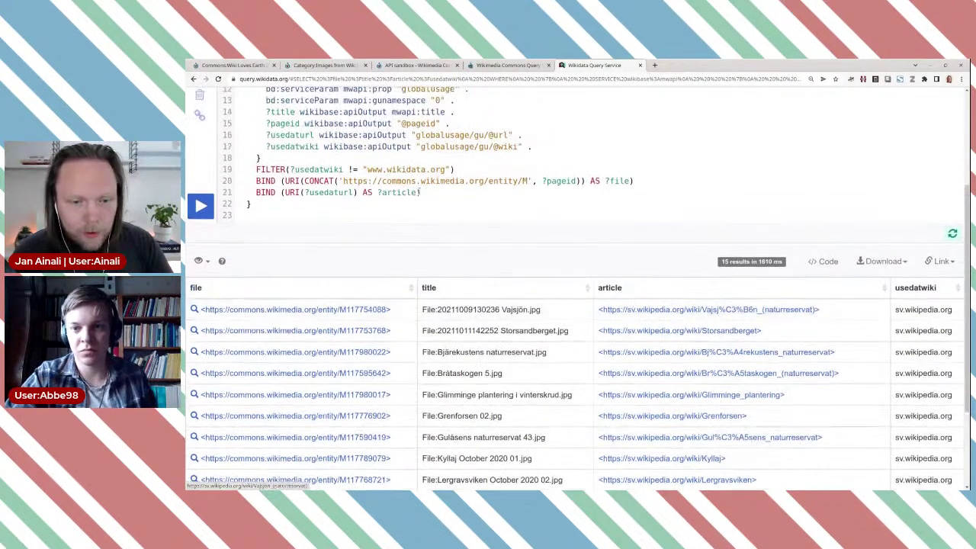
pyautogui.press('Return')
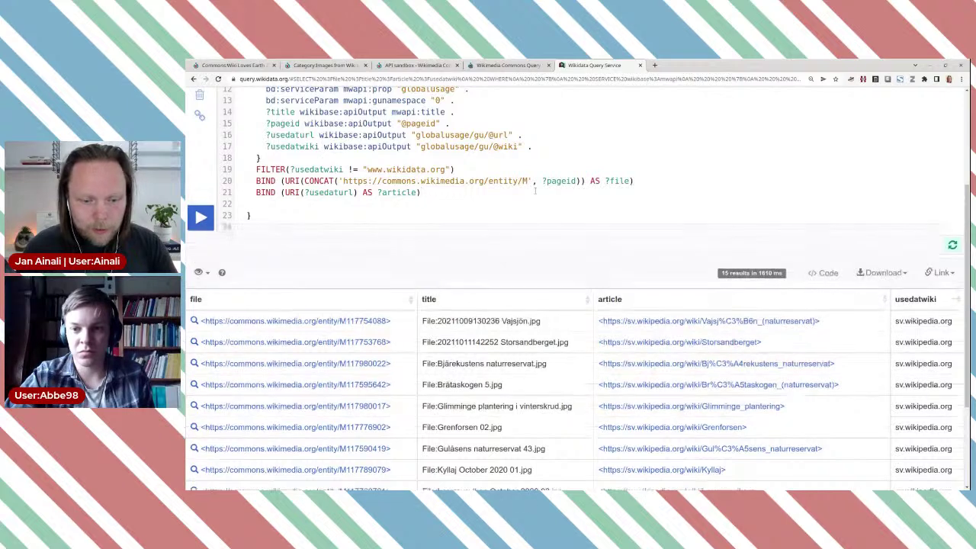
pyautogui.write('?art')
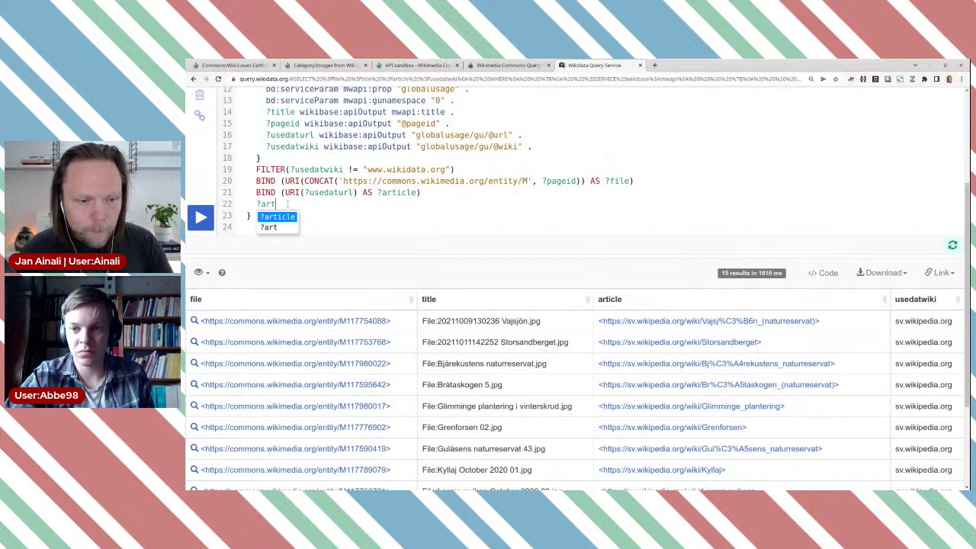
pyautogui.click(277, 218)
pyautogui.write('sce')
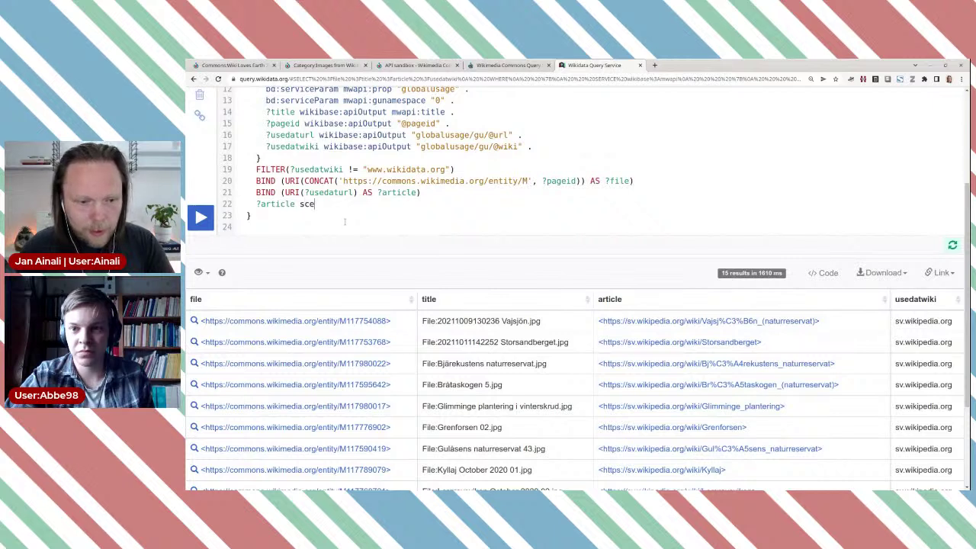
pyautogui.press('BackSpace')
pyautogui.write('h')
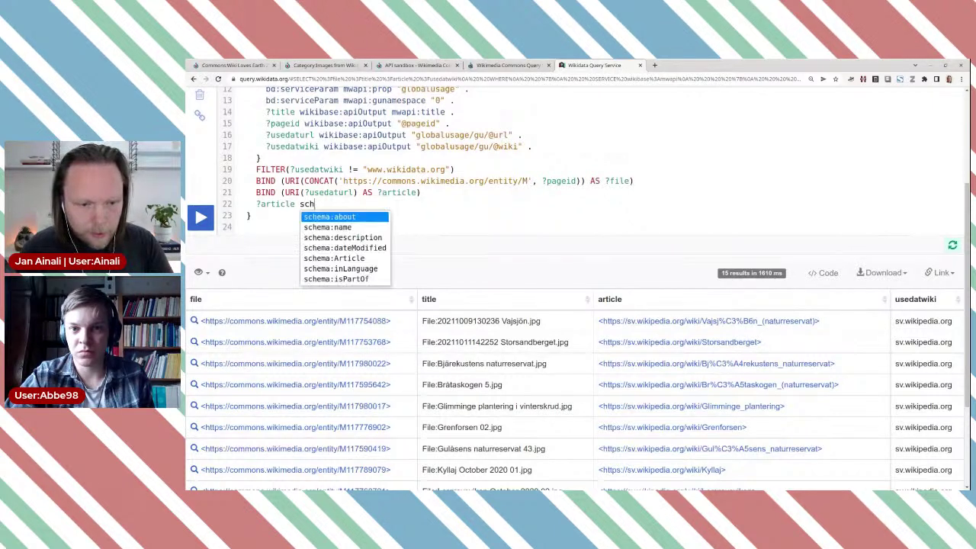
pyautogui.click(355, 217)
pyautogui.write('?')
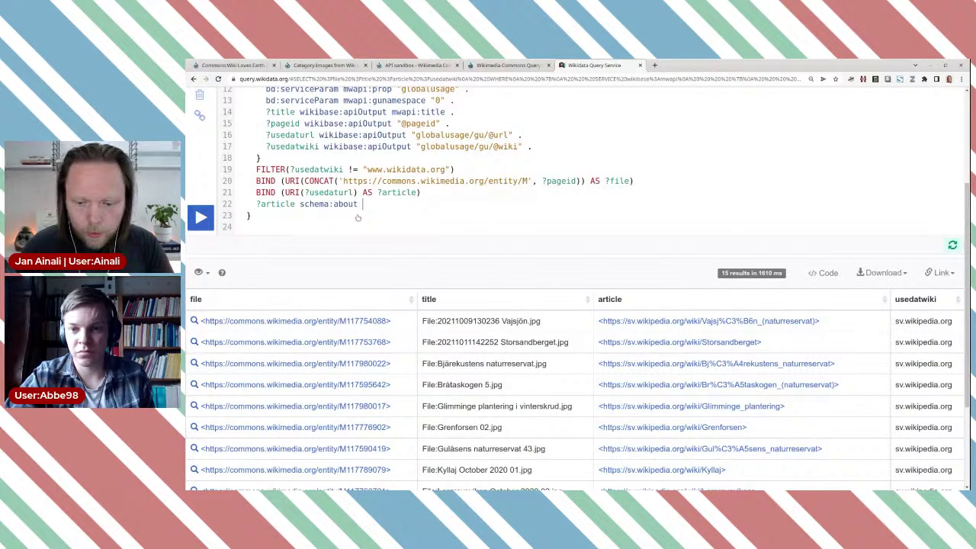
pyautogui.write('item')
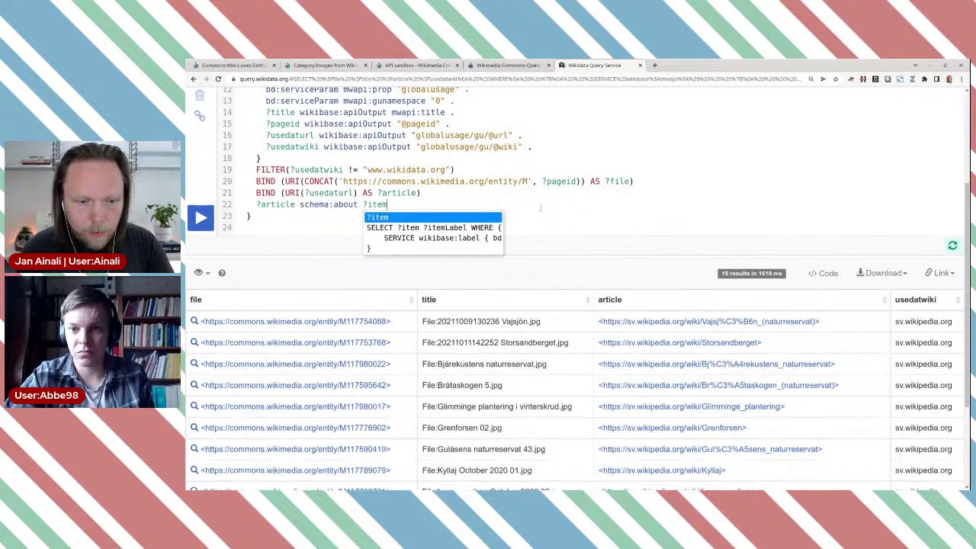
pyautogui.write(' .')
# Add ?item after ?usedatwiki in the SELECT line
pyautogui.scroll(3, 540, 207)
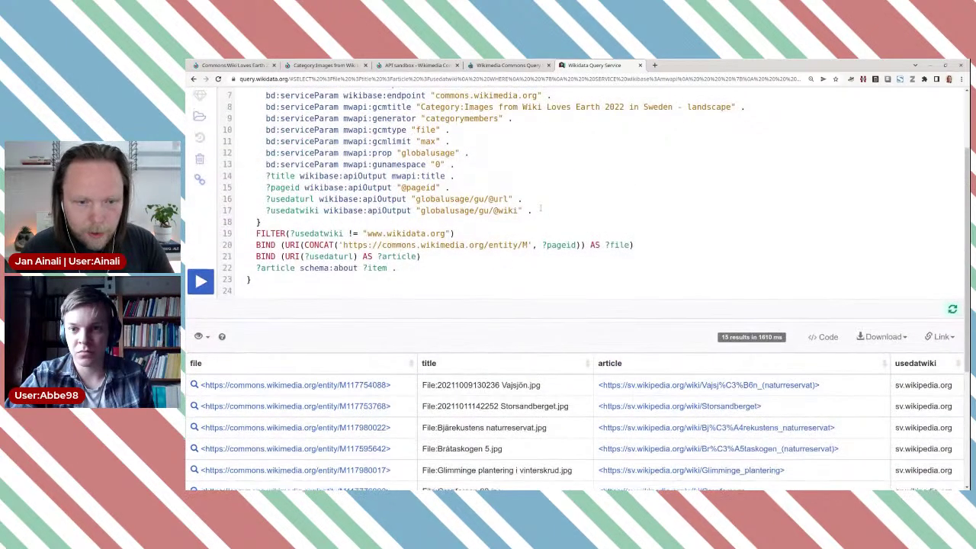
pyautogui.click(460, 126)
pyautogui.write('?item')
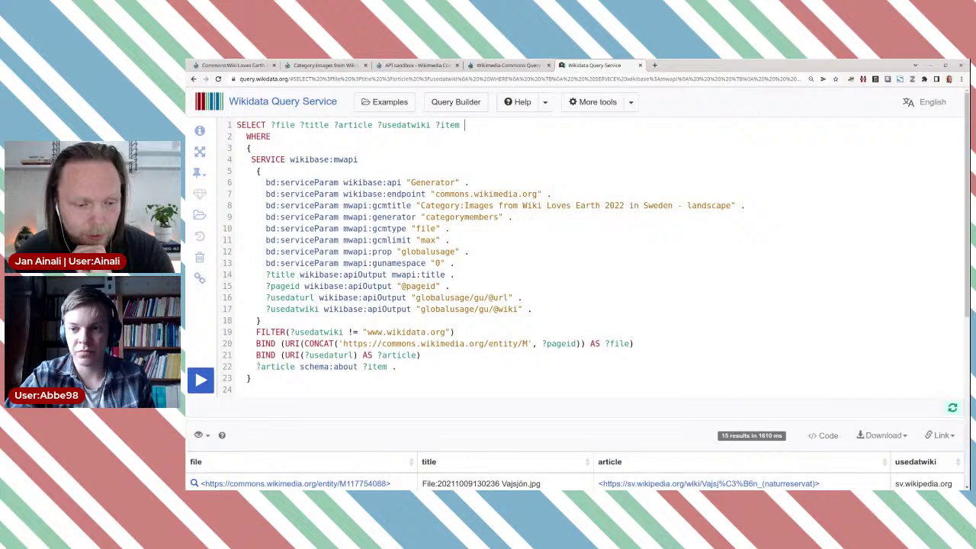
pyautogui.moveTo(254, 366); pyautogui.dragTo(404, 367)
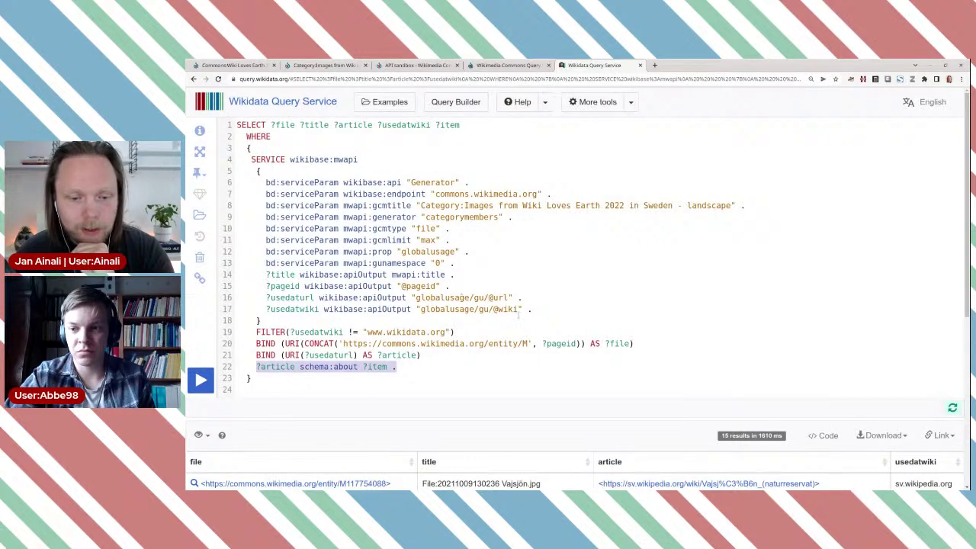
pyautogui.moveTo(518, 314); pyautogui.dragTo(379, 182)
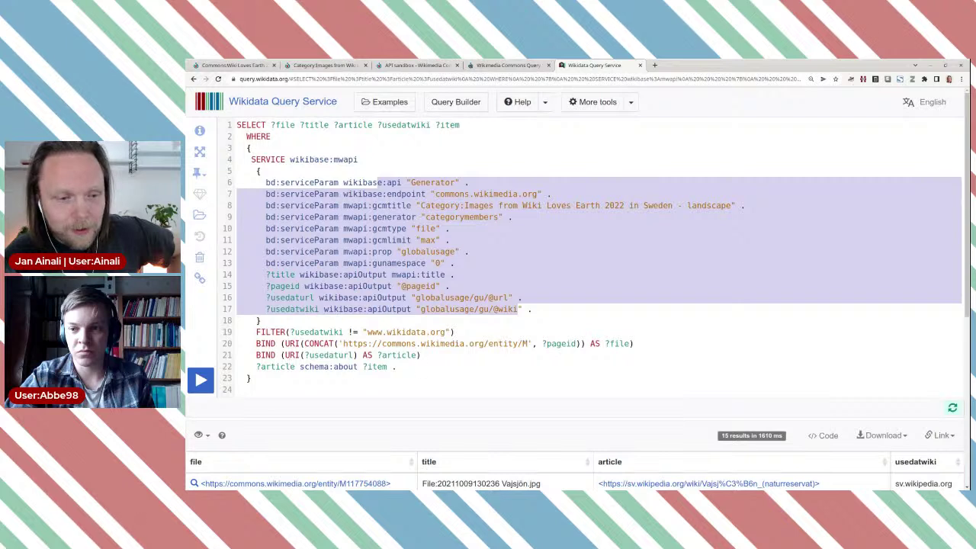
pyautogui.moveTo(395, 366); pyautogui.dragTo(246, 366)
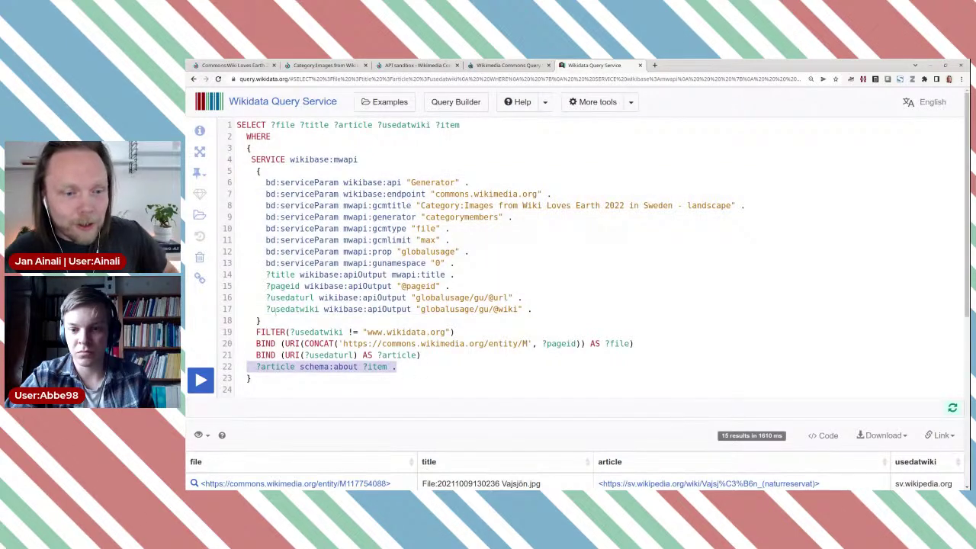
# Insert hint:Query hint:optimizer "None". after the opening brace of the WHERE block and run the query
pyautogui.click(305, 149)
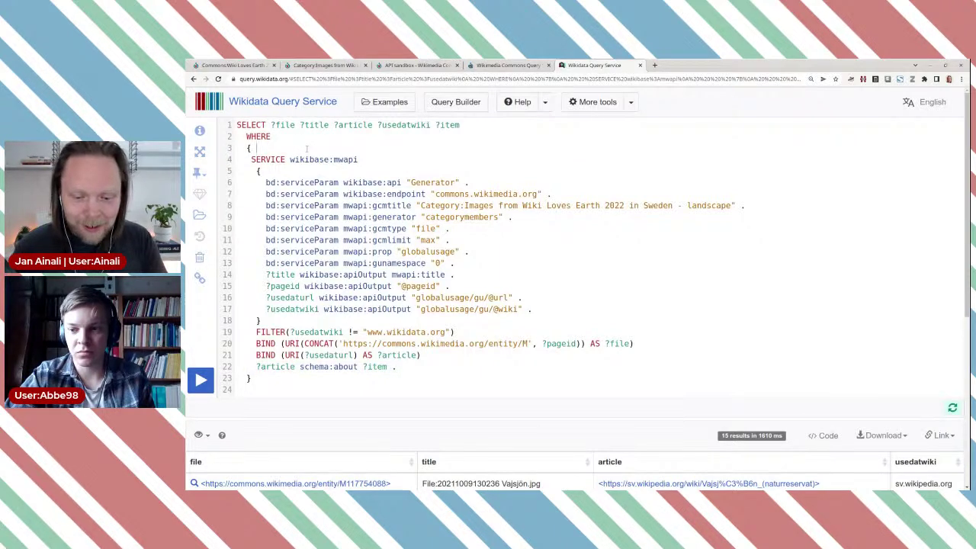
pyautogui.write('hint')
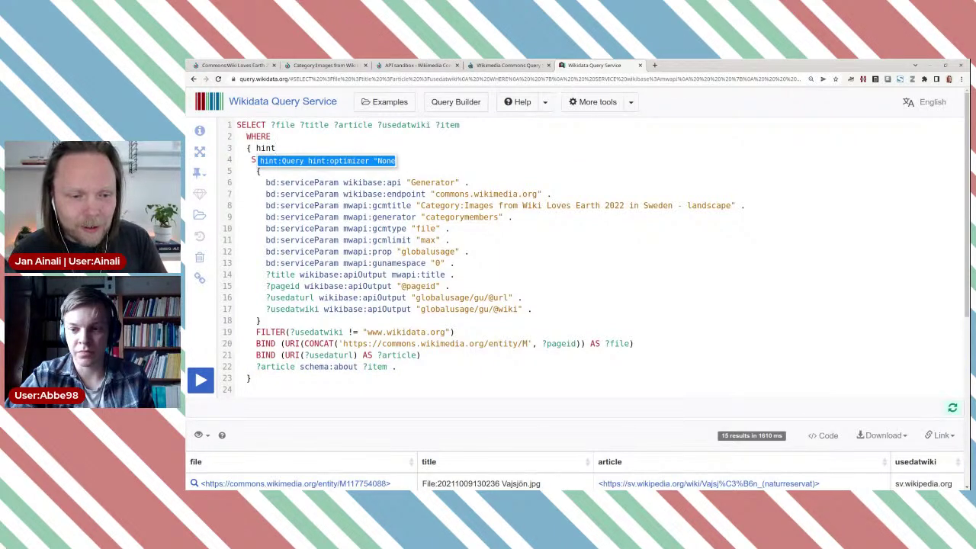
pyautogui.press('Return')
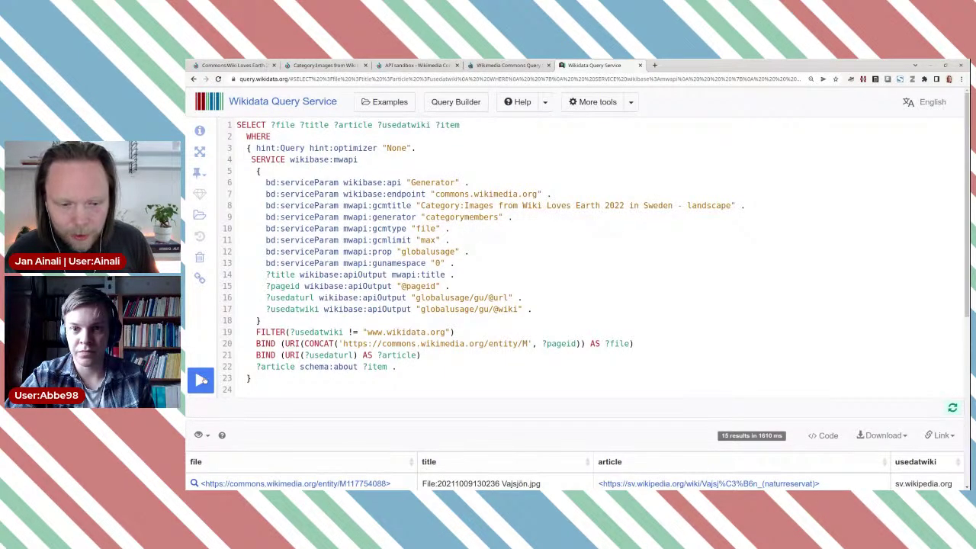
pyautogui.click(202, 380)
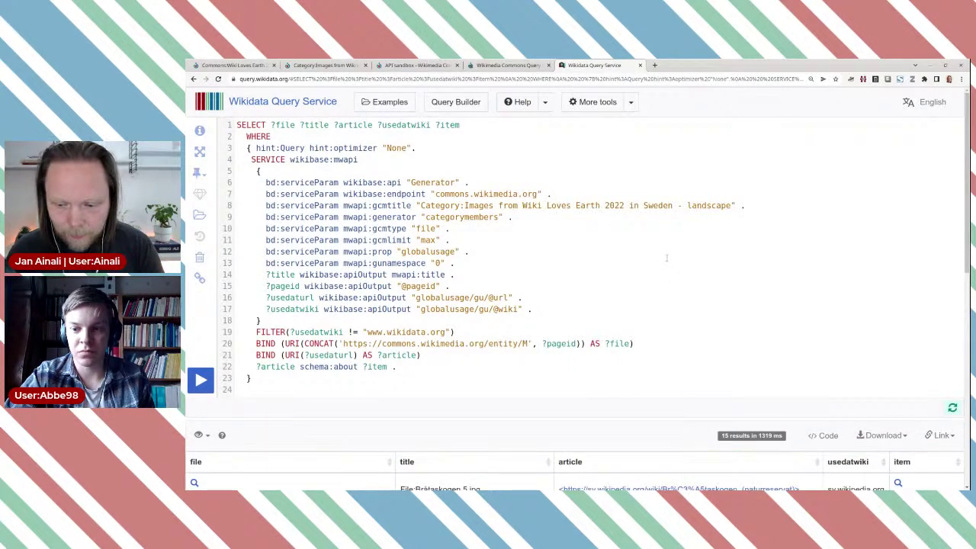
pyautogui.scroll(-3, 665, 259)
pyautogui.scroll(-1, 666, 259)
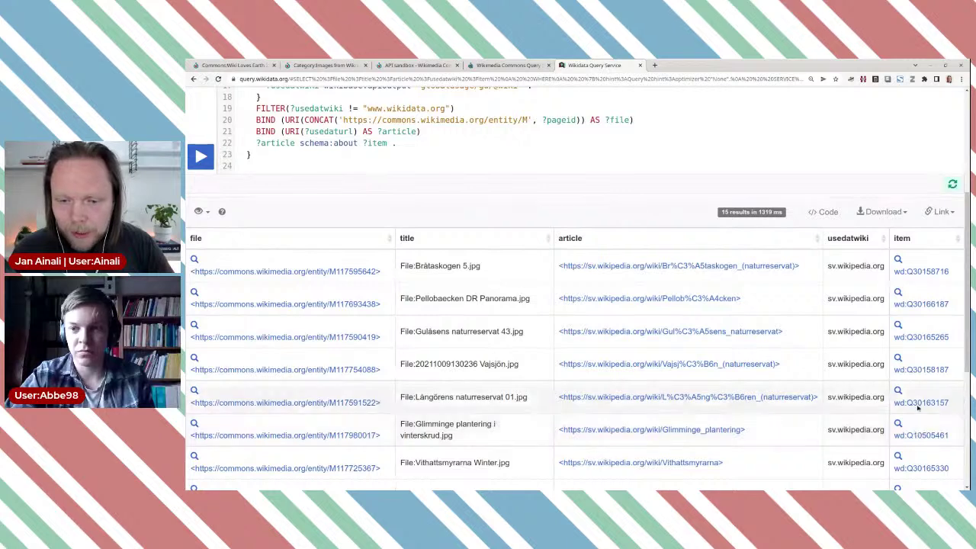
# Remove ?usedatwiki from the SELECT line
pyautogui.scroll(4, 915, 347)
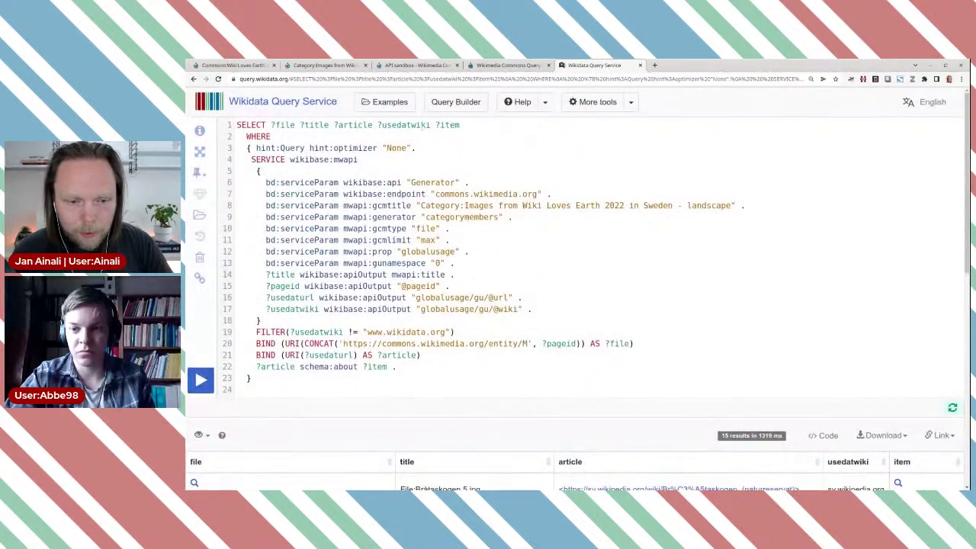
pyautogui.doubleClick(407, 125)
pyautogui.press('BackSpace')
pyautogui.press('BackSpace')
pyautogui.press('BackSpace')
# Look over the article and item columns of the results and add a blank line below the schema:about line
pyautogui.scroll(-2, 421, 127)
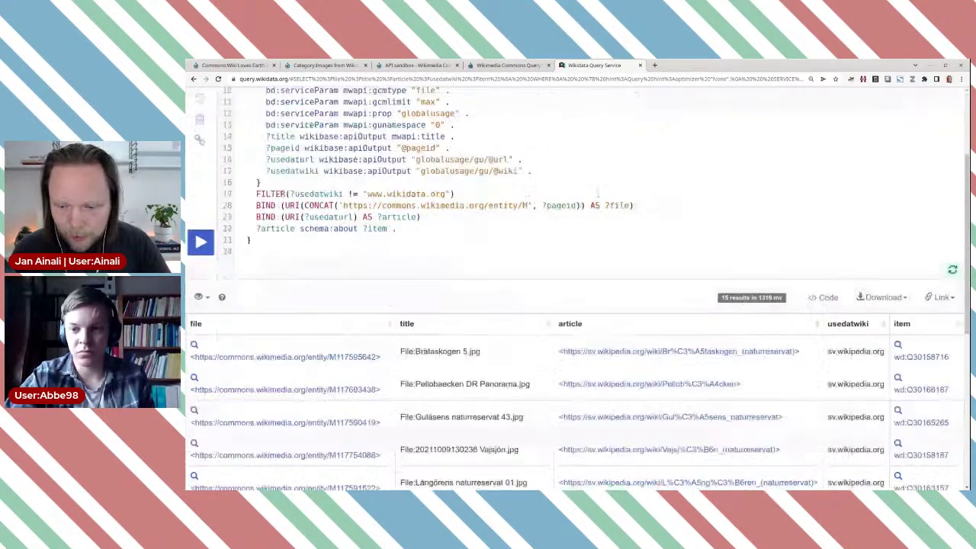
pyautogui.scroll(-3, 617, 229)
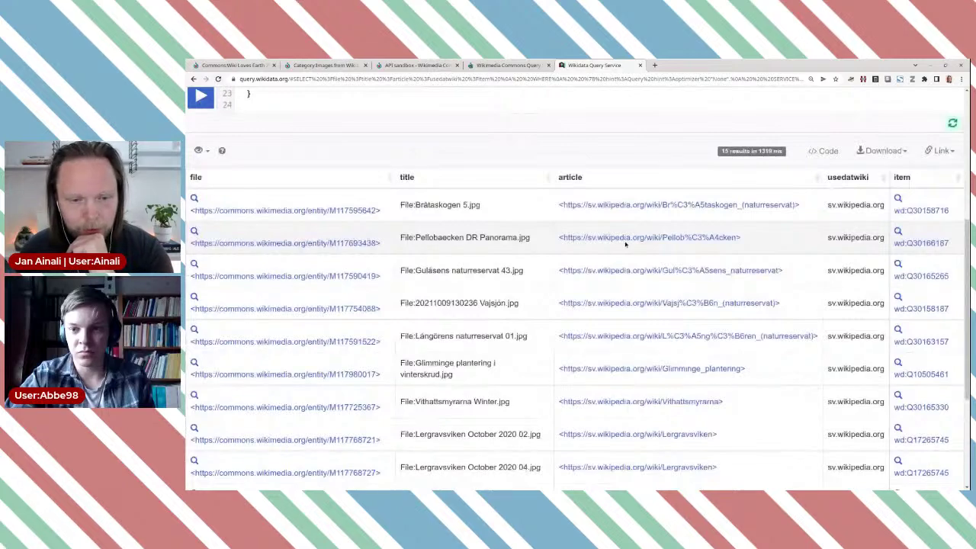
pyautogui.scroll(3, 625, 244)
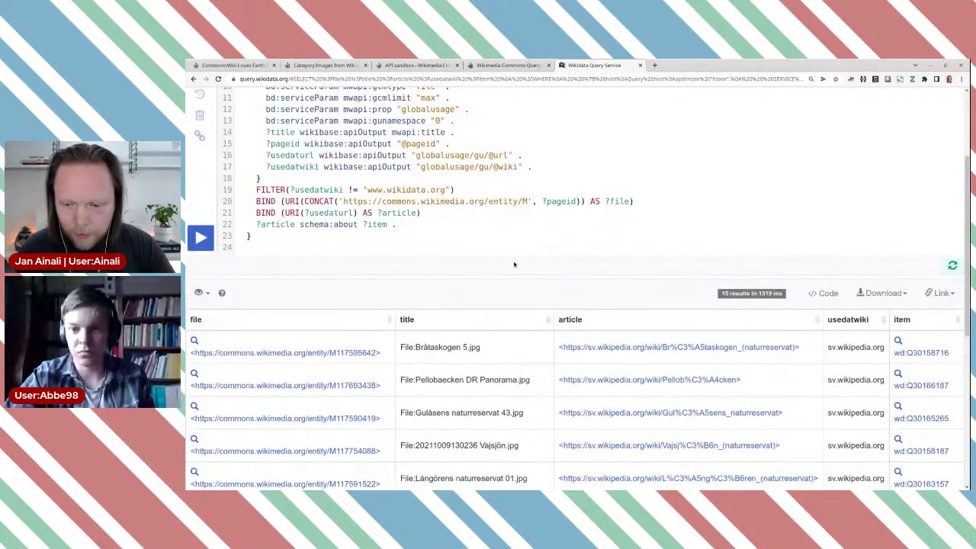
pyautogui.scroll(-5, 602, 302)
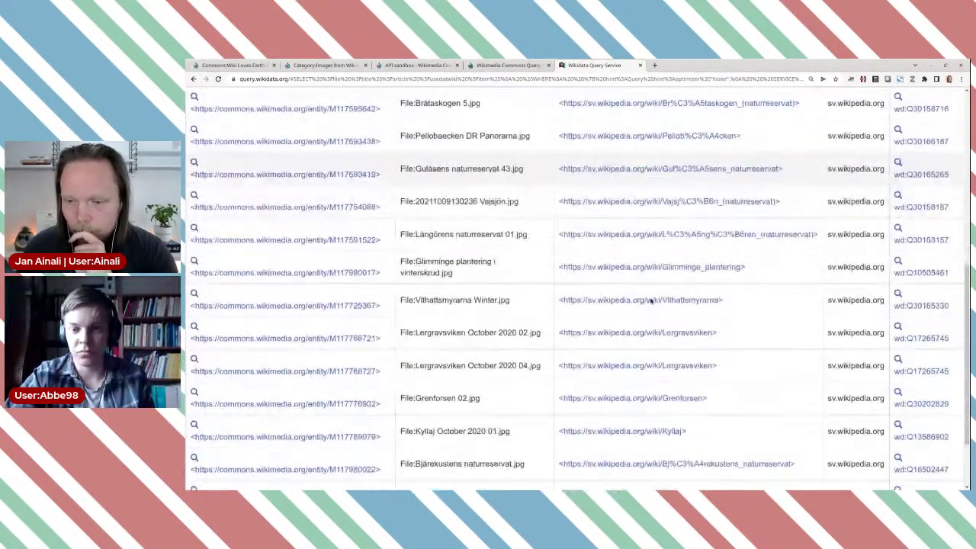
pyautogui.scroll(-2, 648, 302)
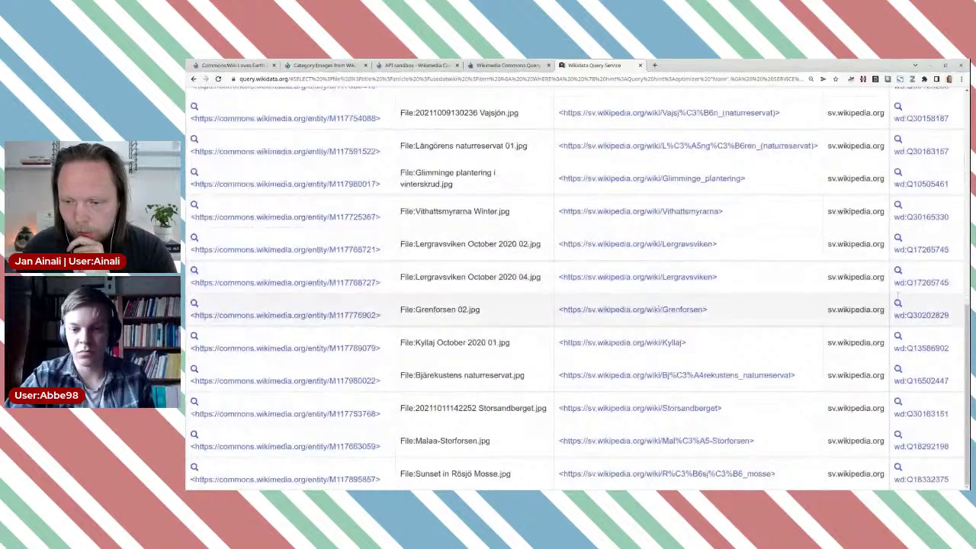
pyautogui.scroll(5, 686, 290)
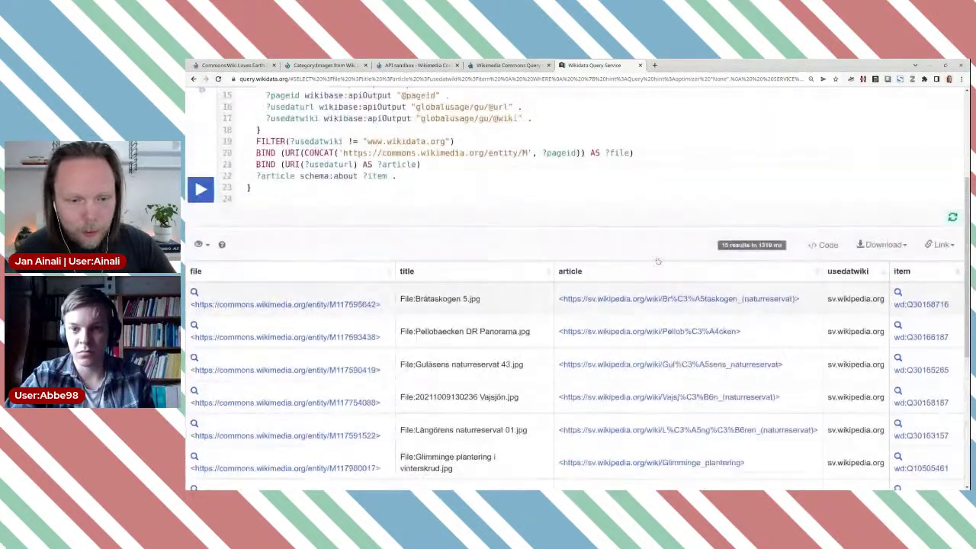
pyautogui.scroll(1, 657, 260)
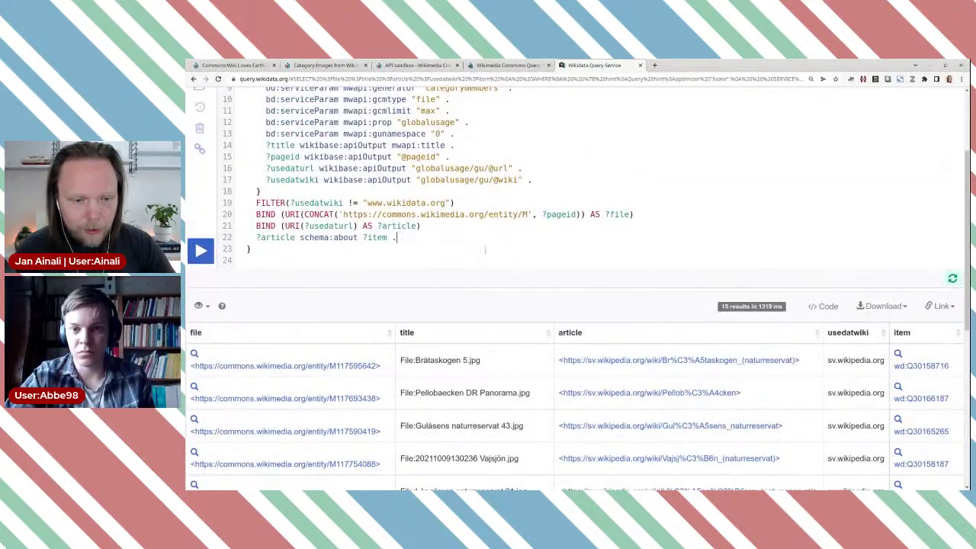
pyautogui.press('Return')
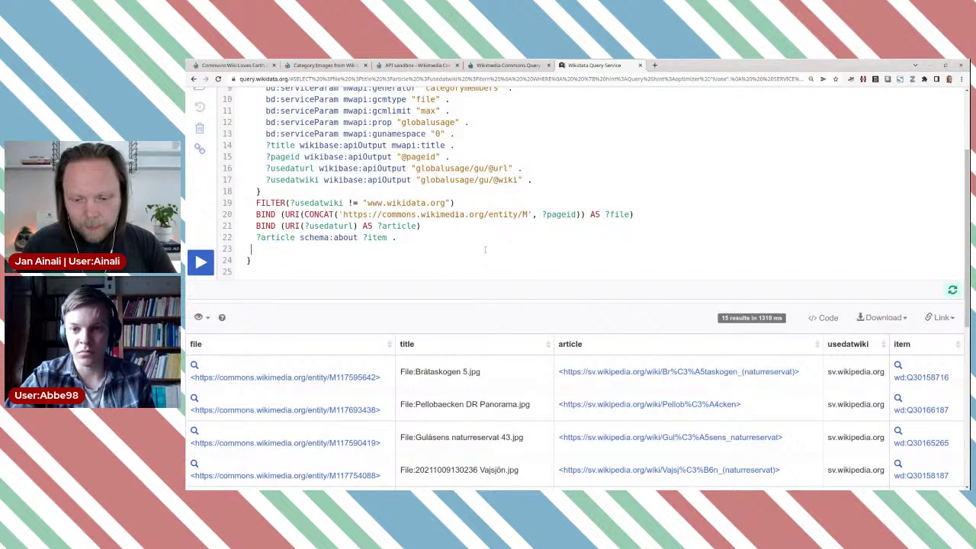
pyautogui.write('?')
pyautogui.press('BackSpace')
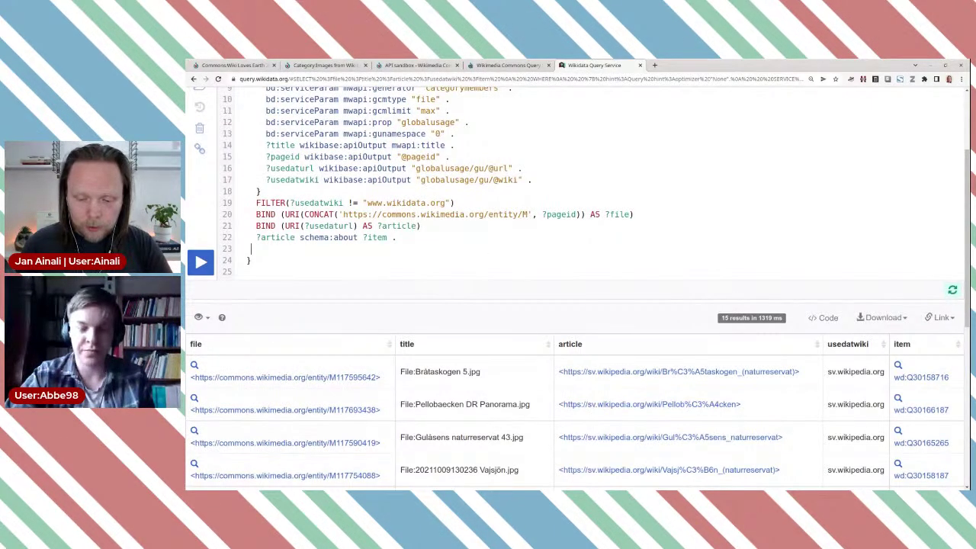
pyautogui.write('OP')
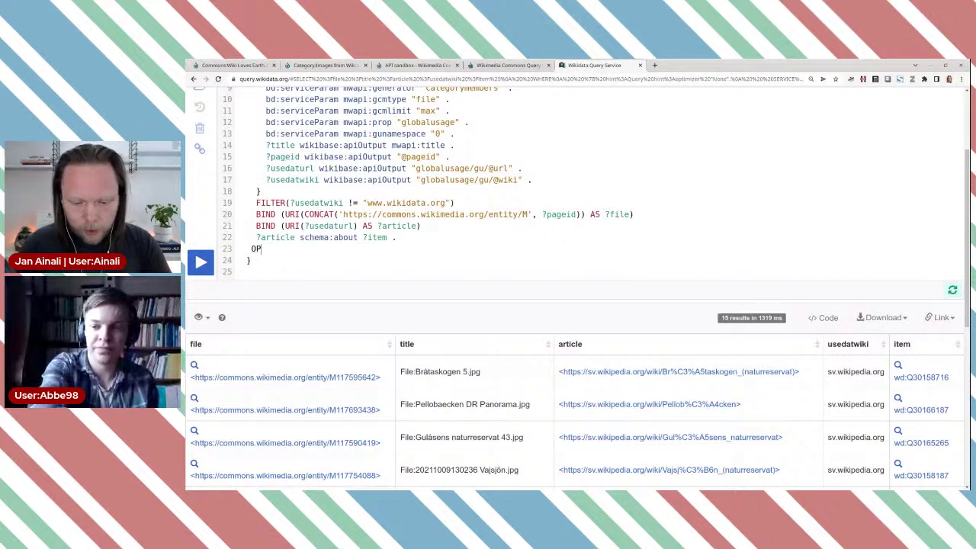
pyautogui.write('TIONAL')
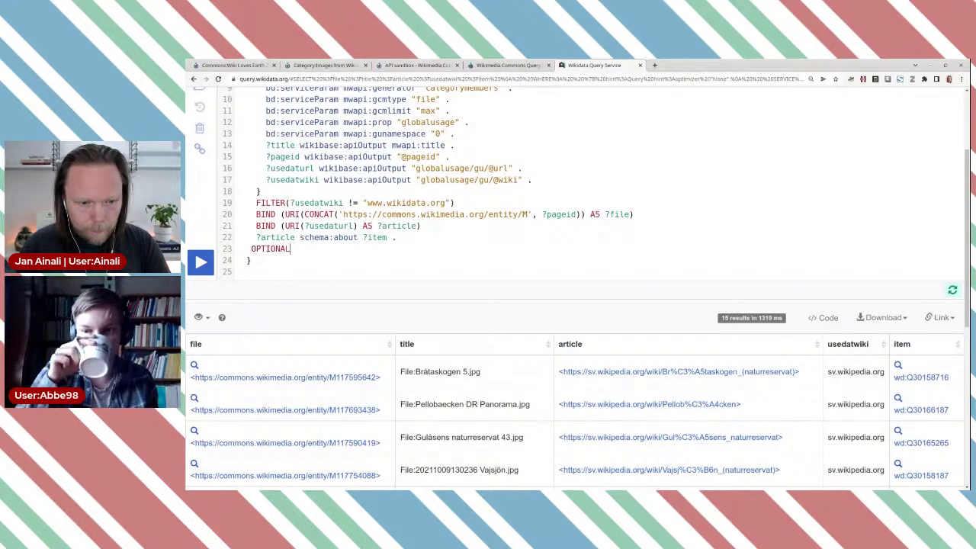
pyautogui.press('BackSpace')
pyautogui.press('BackSpace')
pyautogui.press('BackSpace')
pyautogui.press('BackSpace')
pyautogui.press('BackSpace')
pyautogui.press('BackSpace')
pyautogui.press('BackSpace')
pyautogui.press('BackSpace')
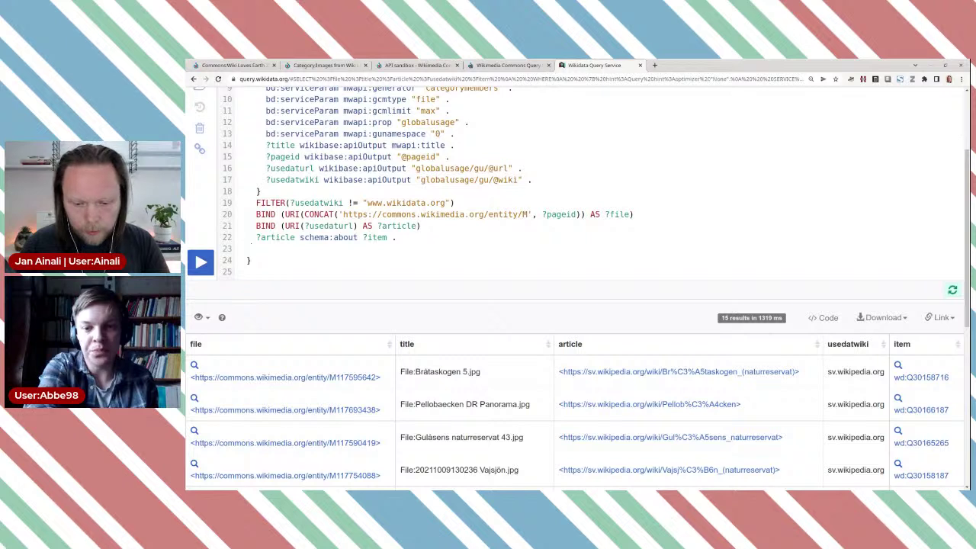
# Begin a MINUS { block on the blank line below the schema:about line, starting its pattern with ?item
pyautogui.write('MINUS')
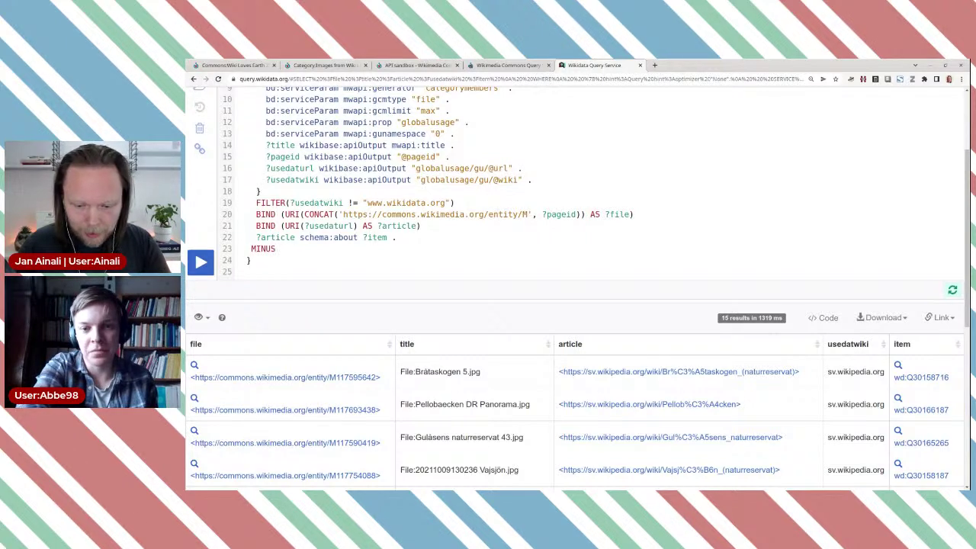
pyautogui.write(' { ')
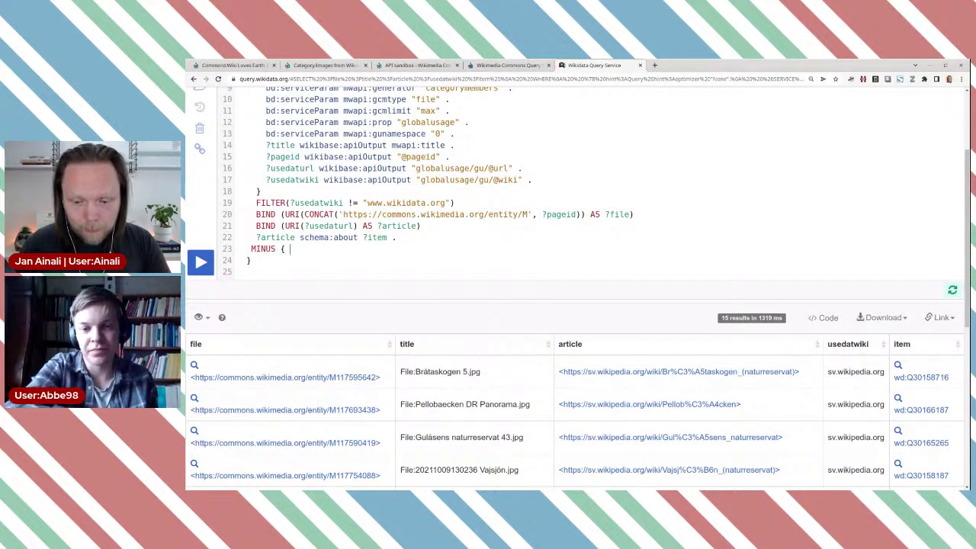
pyautogui.write('?')
pyautogui.press('Down')
pyautogui.press('Down')
pyautogui.press('Down')
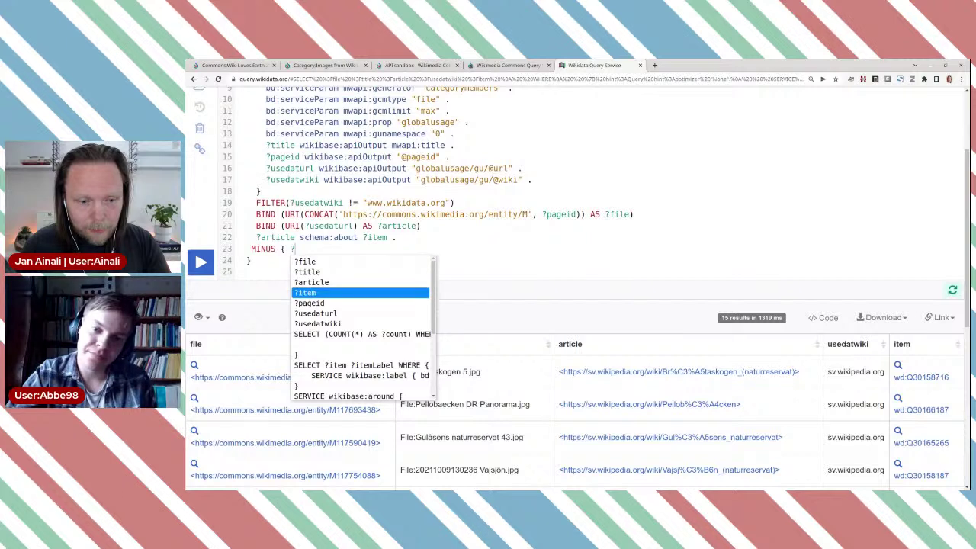
# Complete the MINUS clause as { ?item wdt:P18 [] } to exclude items that already have an image, and run the query
pyautogui.press('Return')
pyautogui.write('wd')
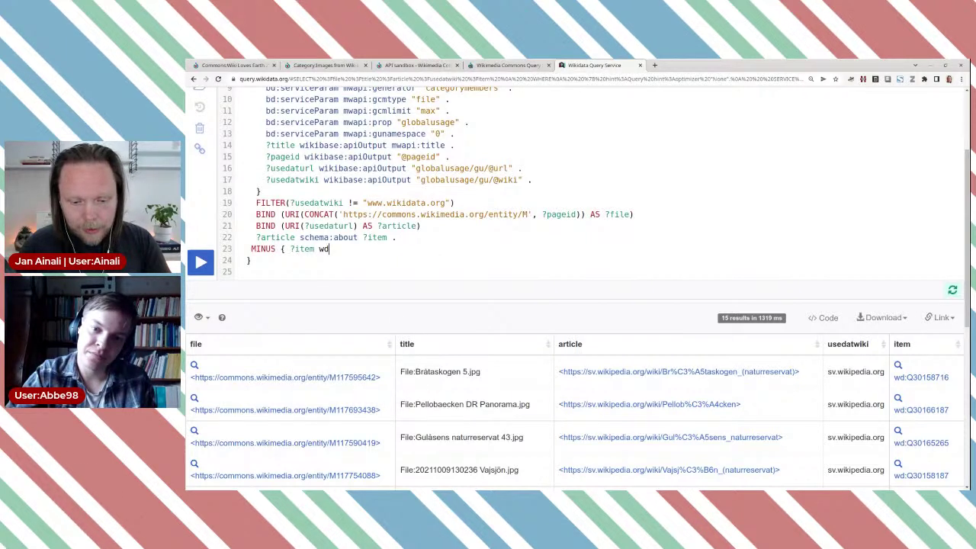
pyautogui.write('t:ima')
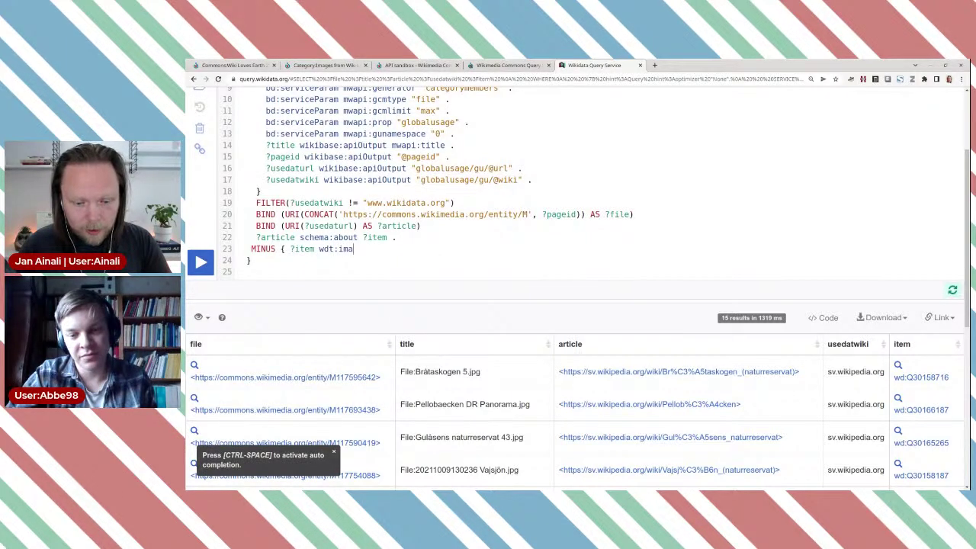
pyautogui.write('ge')
pyautogui.hotkey('ctrl', 'space')
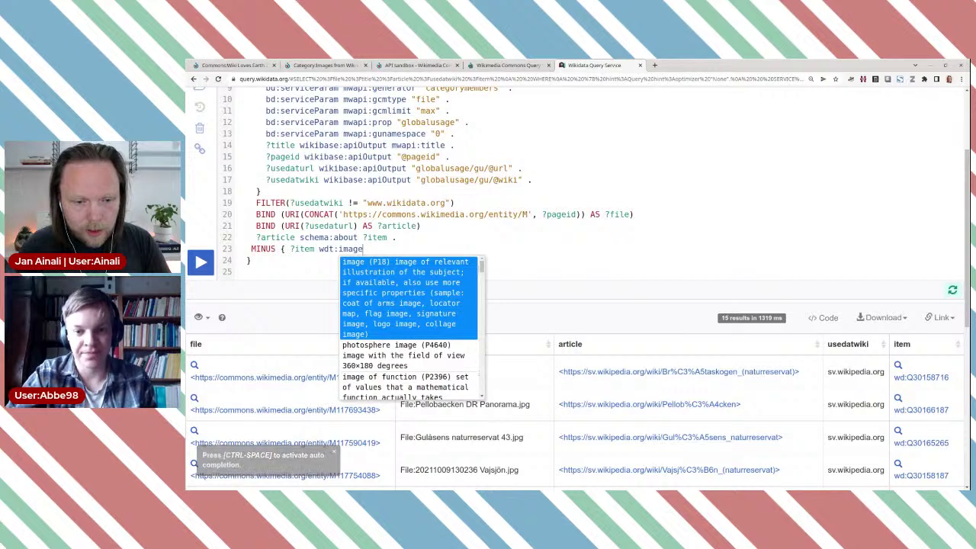
pyautogui.click(436, 287)
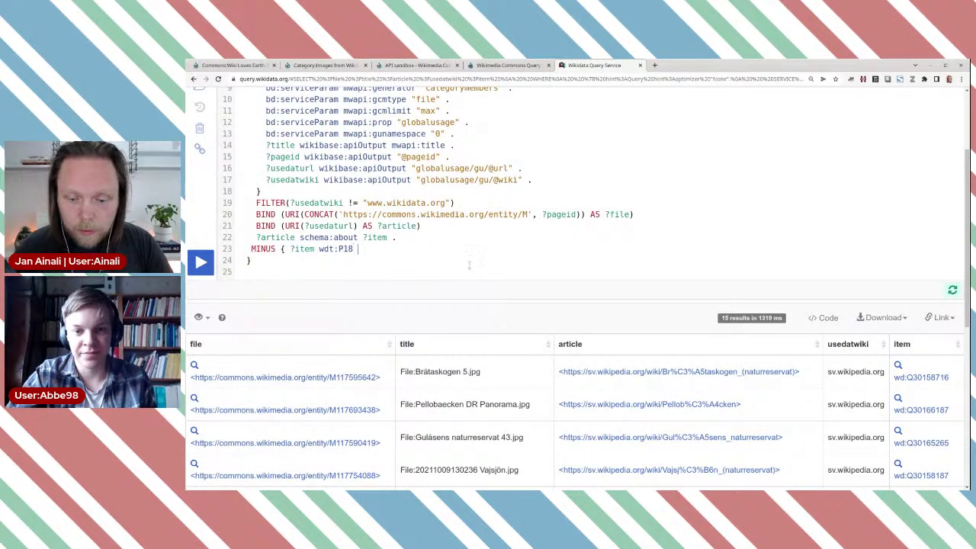
pyautogui.write('[]')
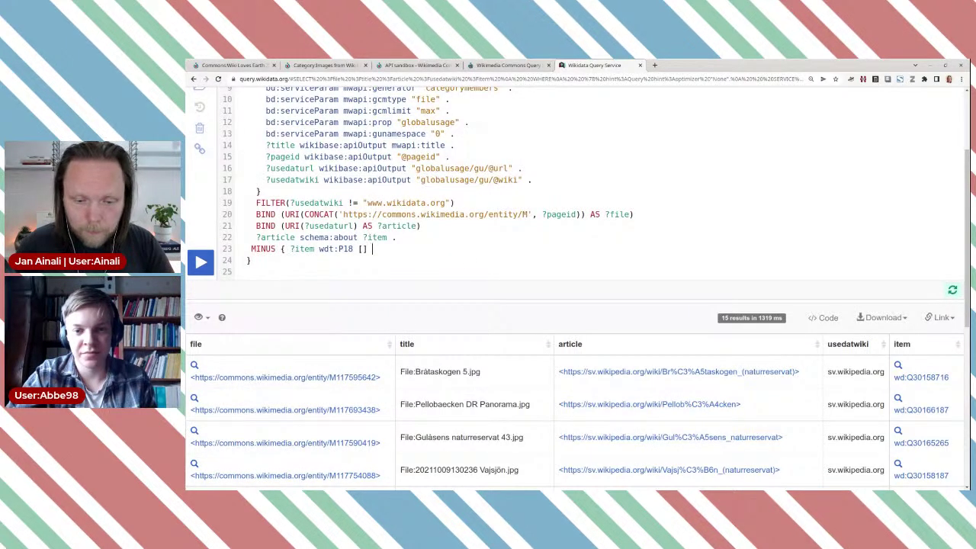
pyautogui.write(' }')
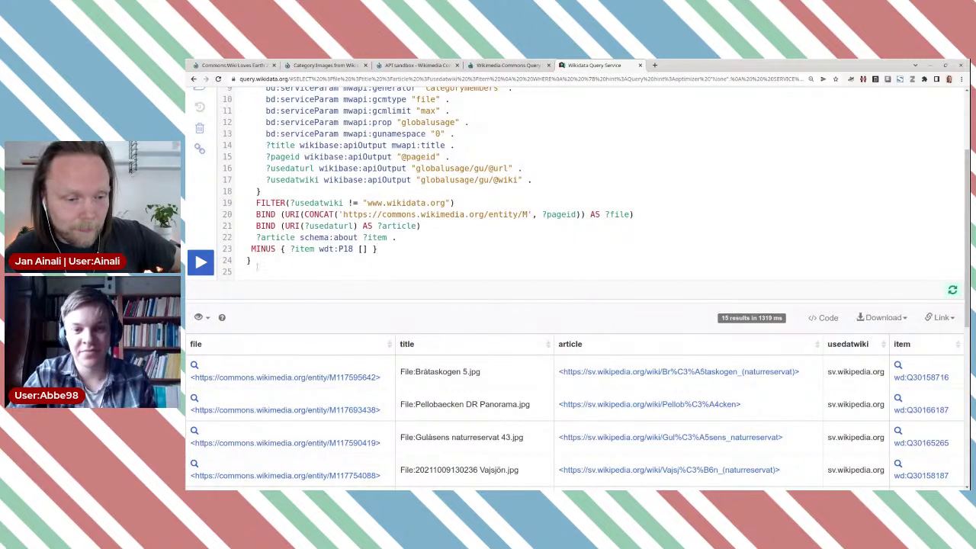
pyautogui.click(200, 262)
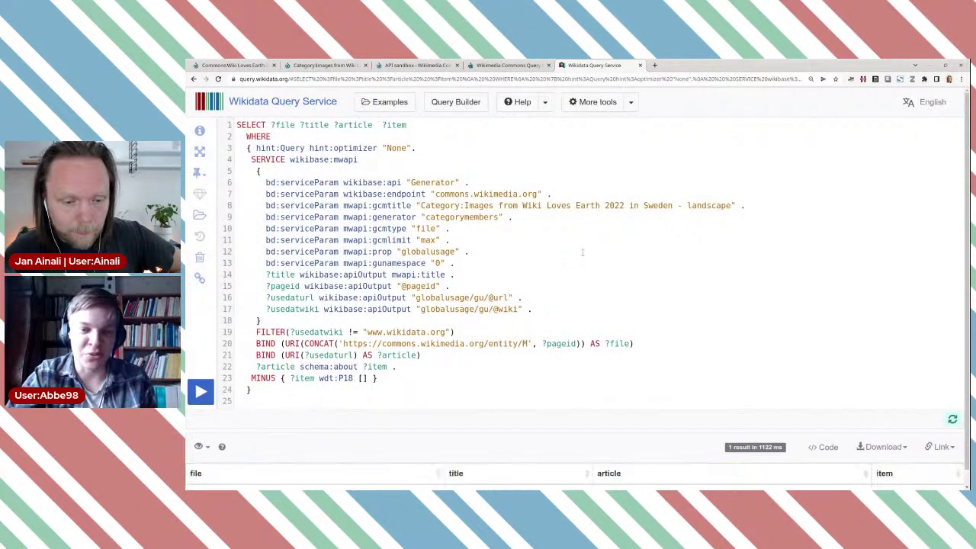
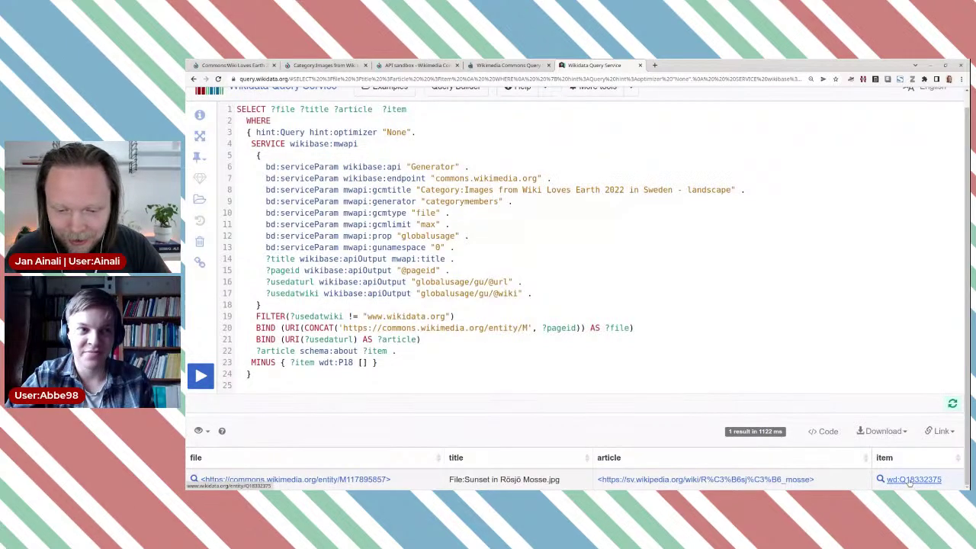
# Open the Wikidata item, the Commons file and the Swedish Wikipedia article from the query result in separate tabs
pyautogui.click(909, 480)
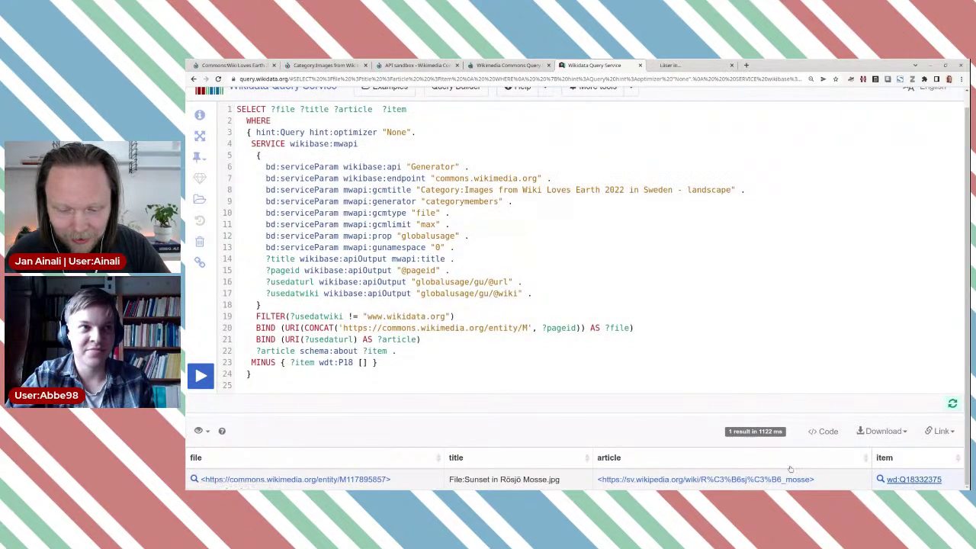
pyautogui.click(345, 480)
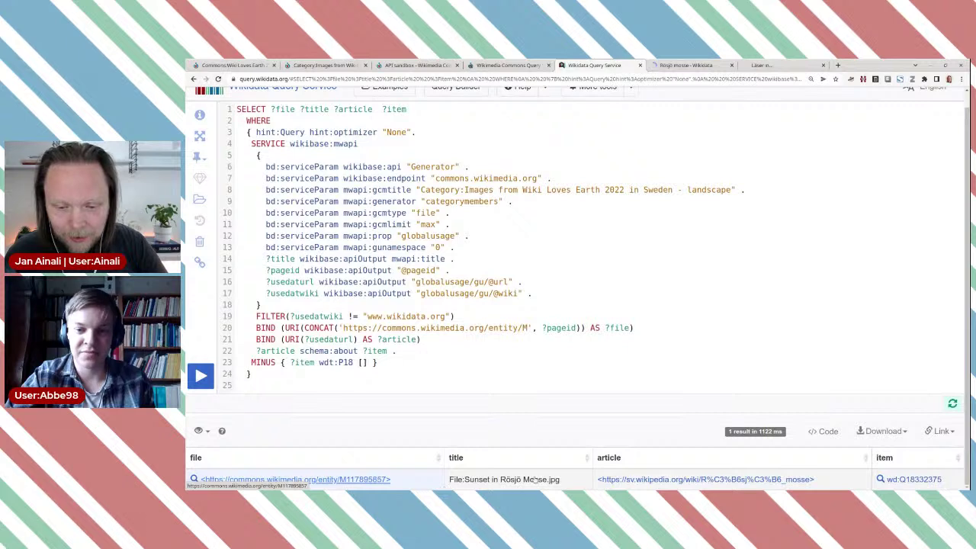
pyautogui.click(637, 480)
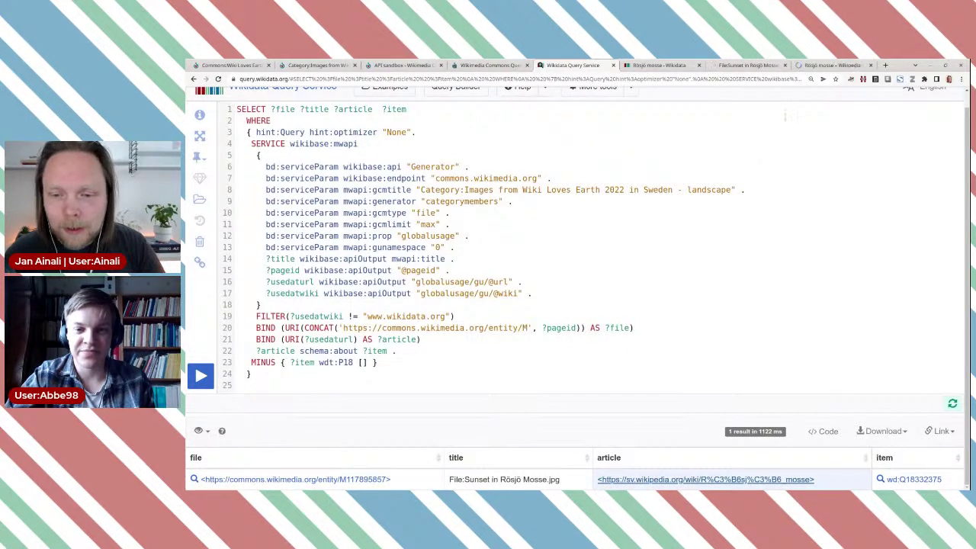
# Inspect the photo in the Rösjö mosse Wikipedia article and on the Commons page of Sunset in Rösjö Mosse.jpg
pyautogui.click(804, 67)
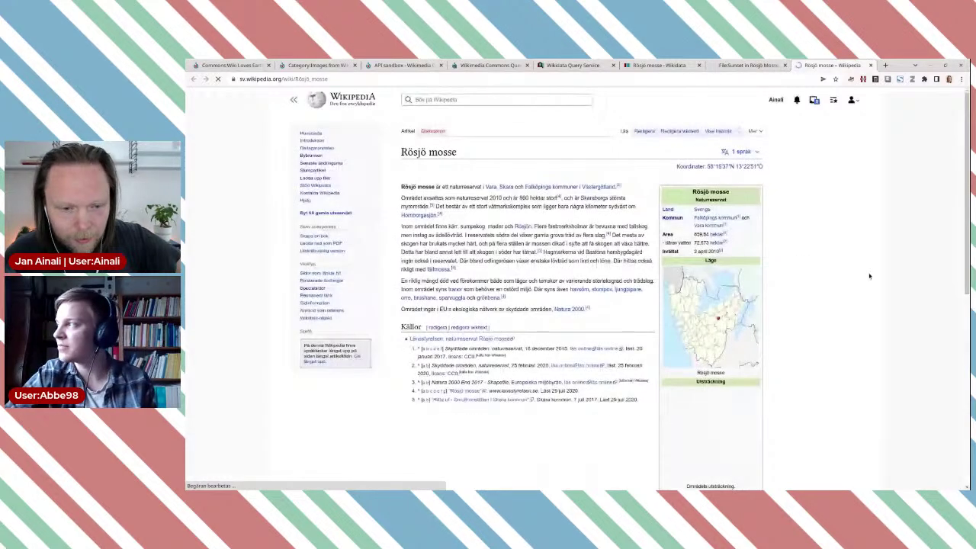
pyautogui.scroll(-2, 868, 276)
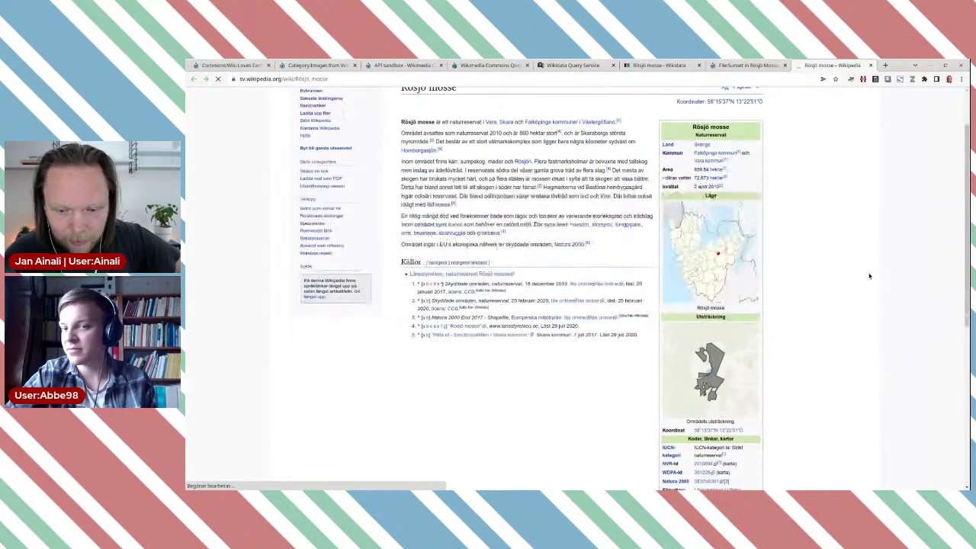
pyautogui.scroll(-10, 869, 276)
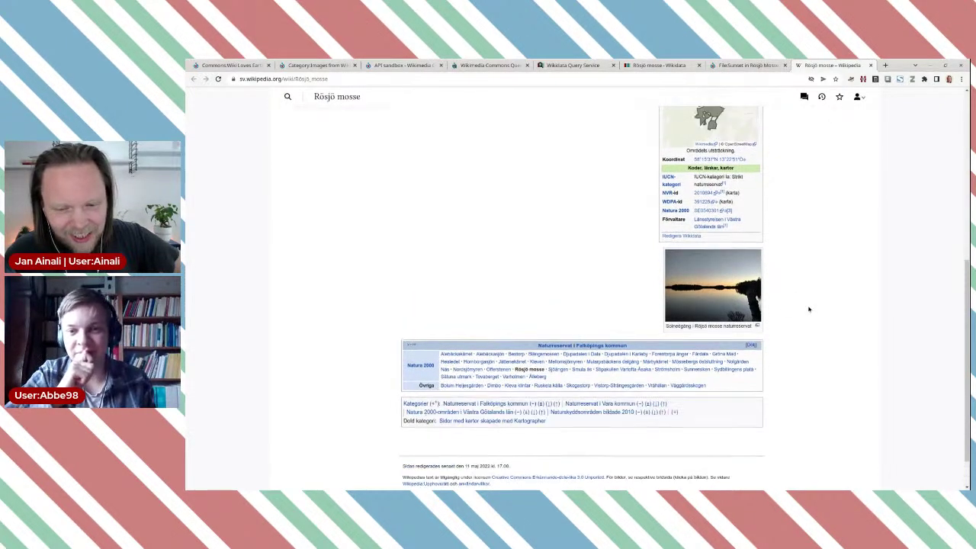
pyautogui.click(743, 66)
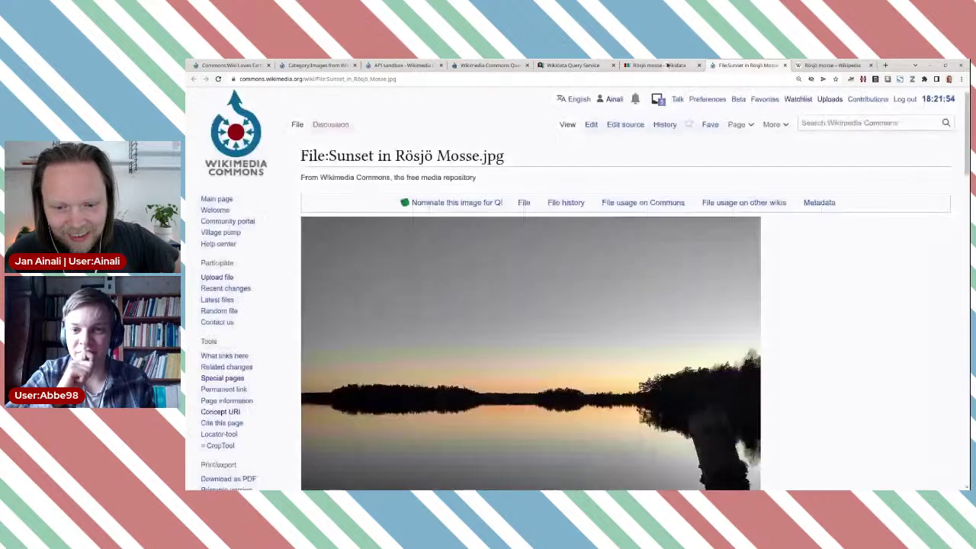
pyautogui.scroll(-2, 844, 278)
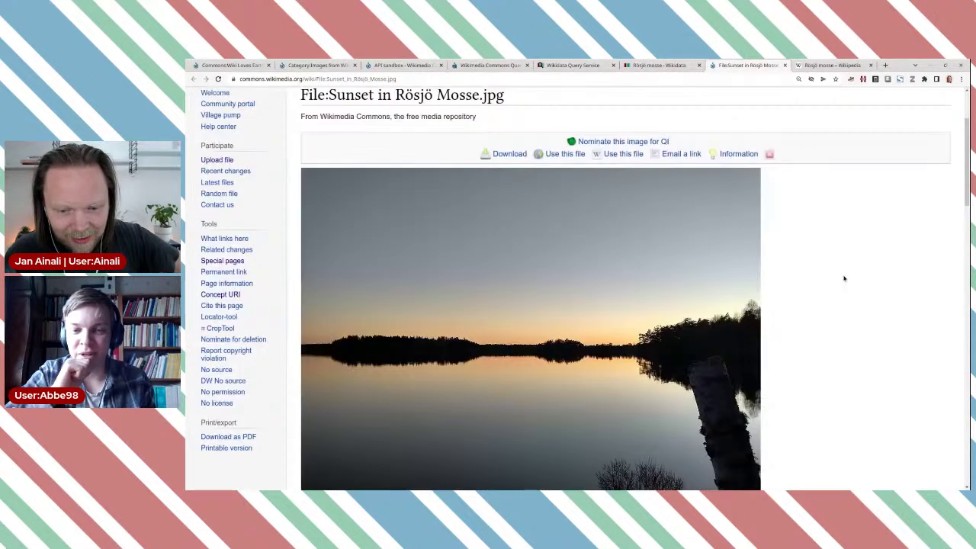
pyautogui.scroll(-1, 844, 279)
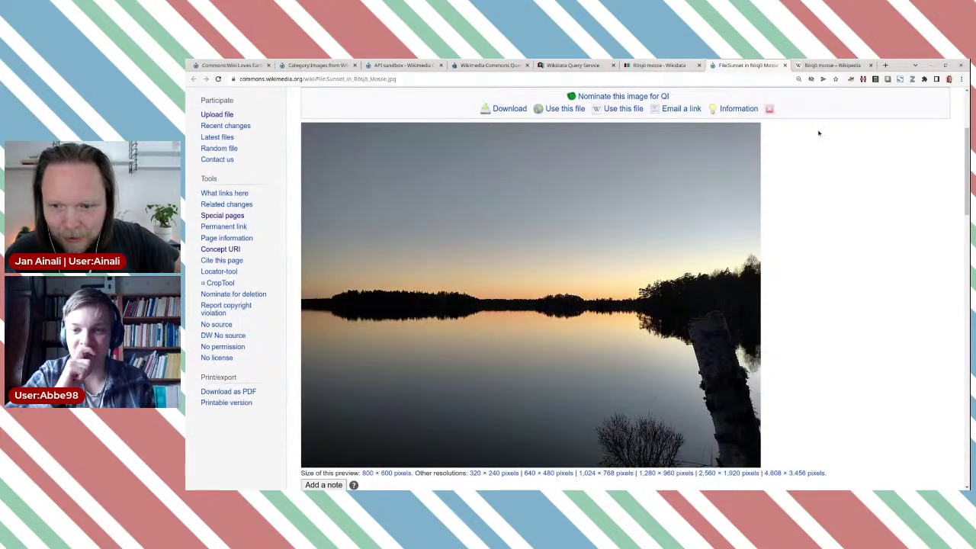
# Open the Wikipedia article's extent map of Rösjö mosse full screen and examine the lake inside the reserve
pyautogui.click(832, 65)
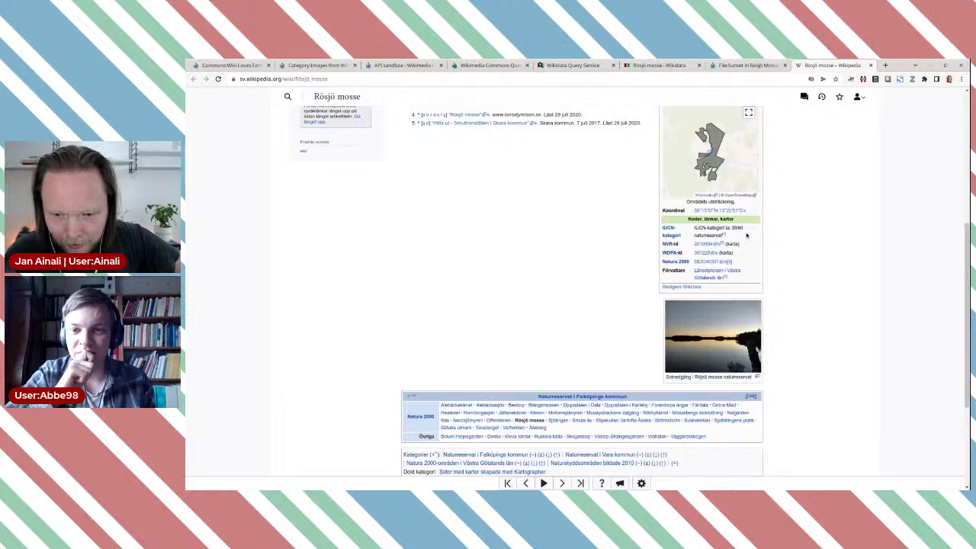
pyautogui.scroll(1, 746, 236)
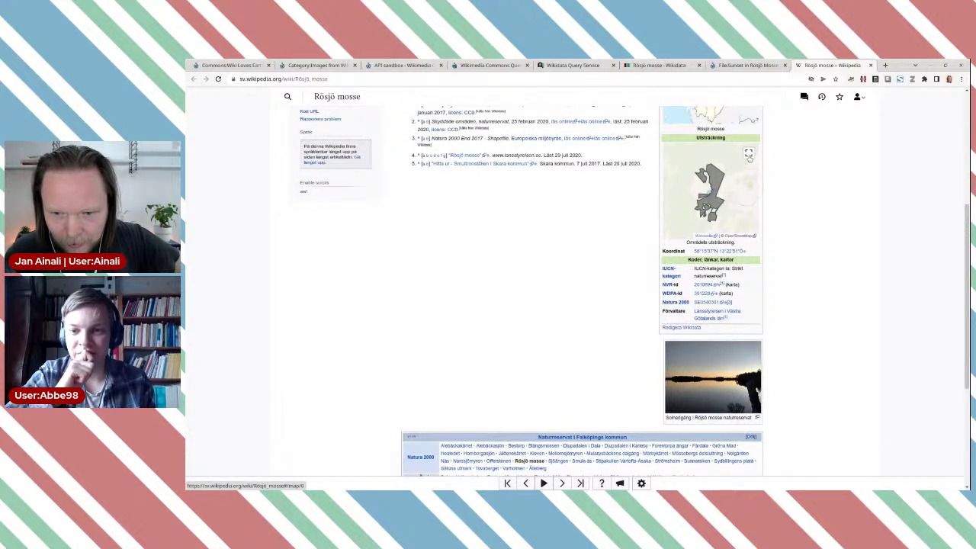
pyautogui.click(748, 156)
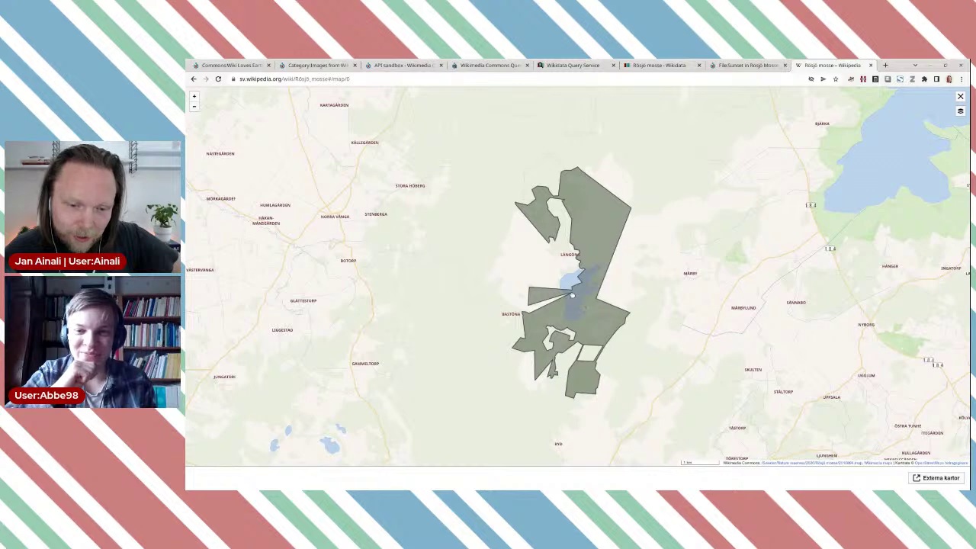
pyautogui.scroll(3, 572, 296)
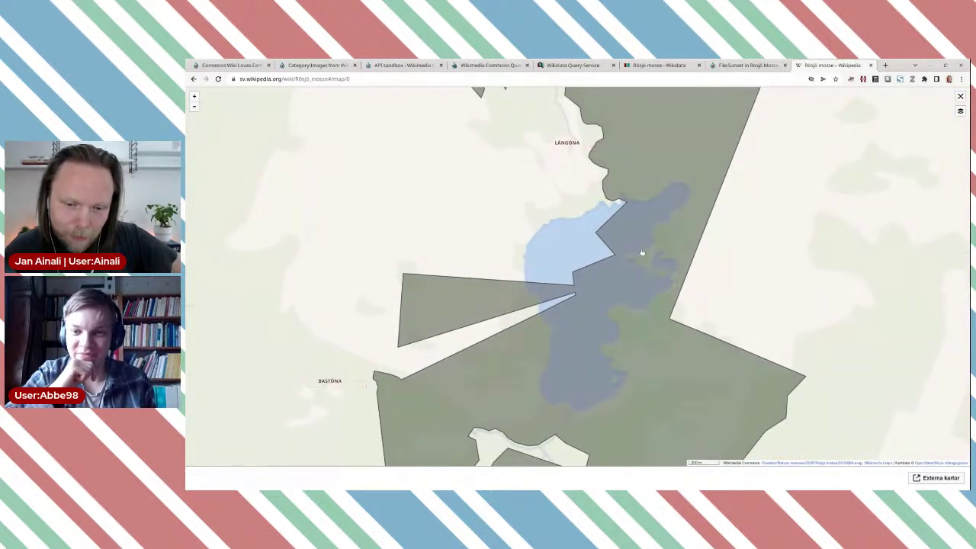
# Examine the Commons page of Sunset in Rösjö Mosse.jpg for its description, licence and file history
pyautogui.click(739, 68)
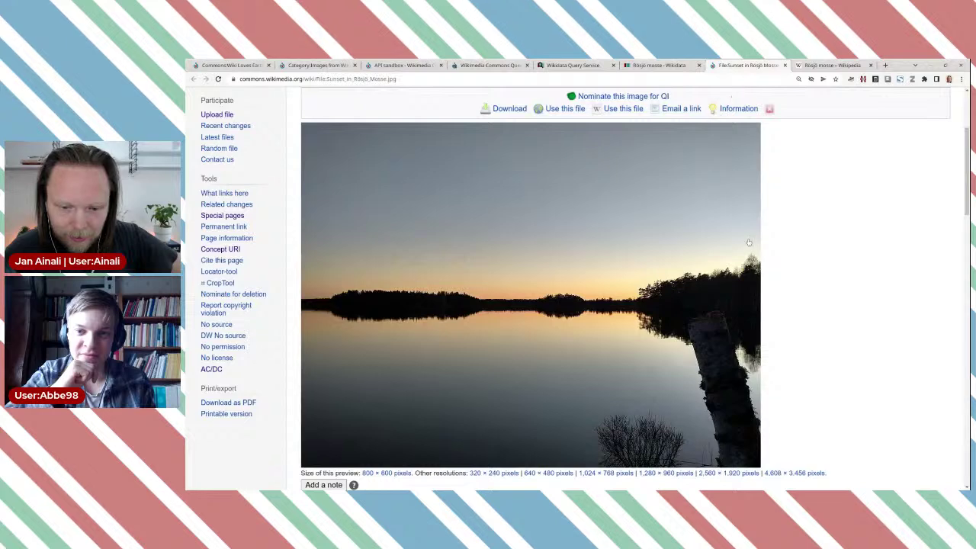
pyautogui.scroll(-5, 849, 252)
pyautogui.scroll(-6, 850, 253)
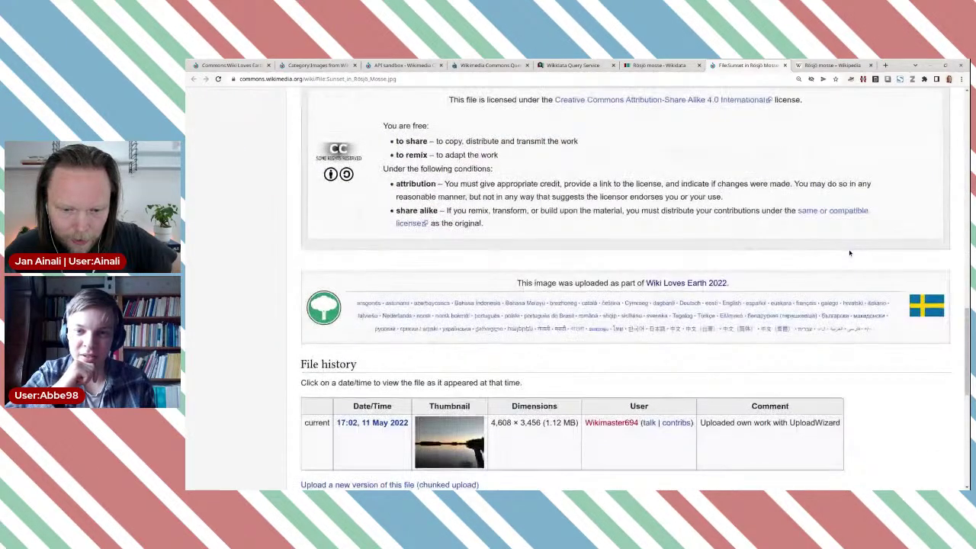
pyautogui.scroll(-3, 849, 252)
pyautogui.scroll(2, 849, 252)
pyautogui.scroll(10, 851, 253)
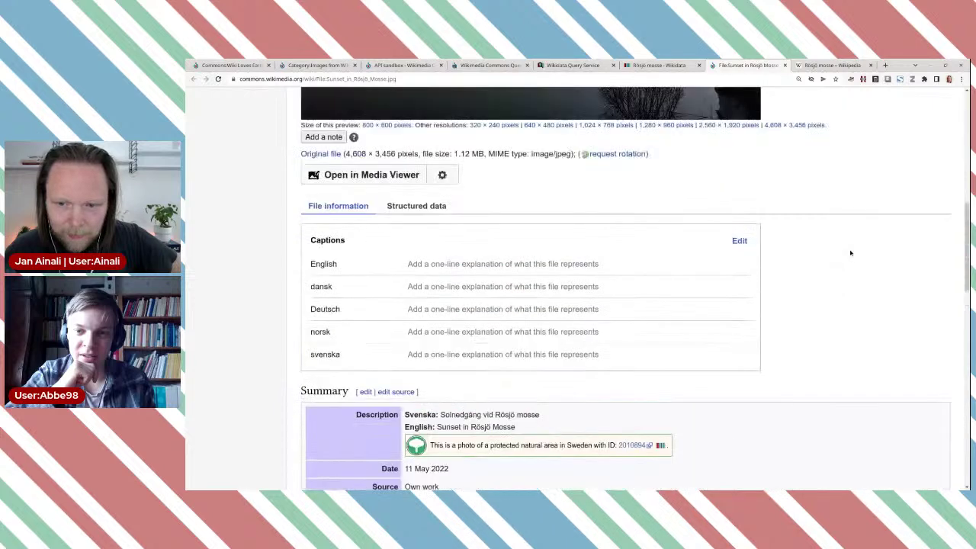
pyautogui.scroll(1, 851, 211)
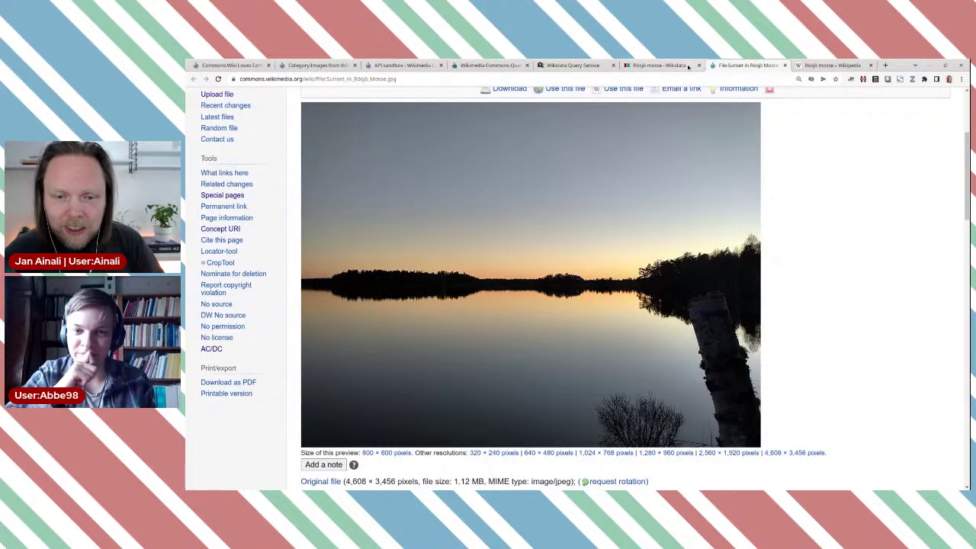
# Look over the statements on the Rösjö mosse Wikidata item and expand the extended metadata details on the Commons file page
pyautogui.click(660, 63)
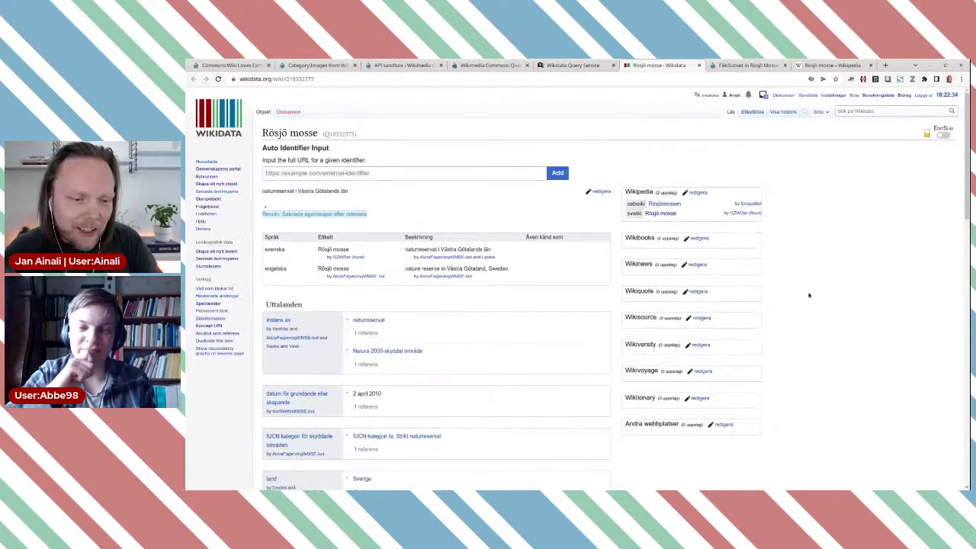
pyautogui.scroll(-2, 823, 308)
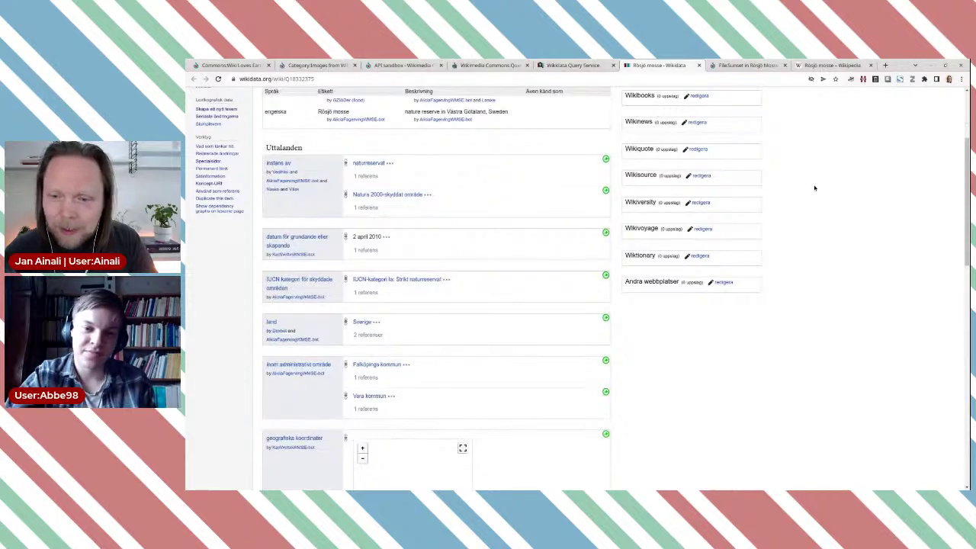
pyautogui.click(747, 64)
pyautogui.scroll(-4, 831, 289)
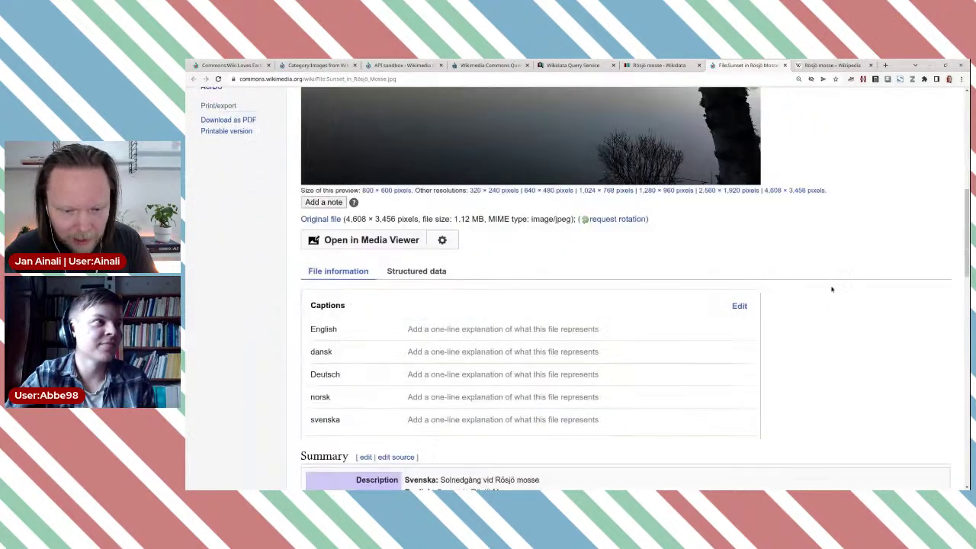
pyautogui.scroll(-10, 832, 288)
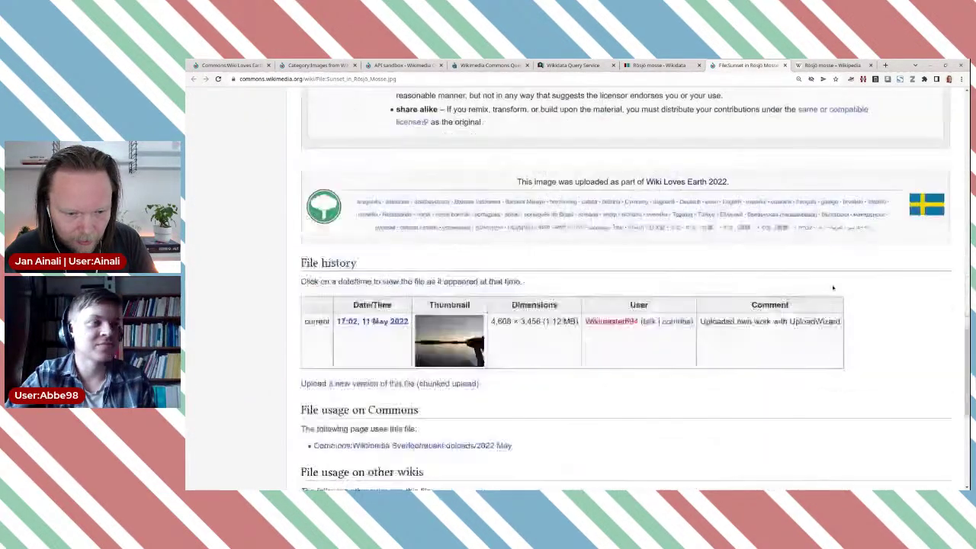
pyautogui.scroll(-5, 833, 287)
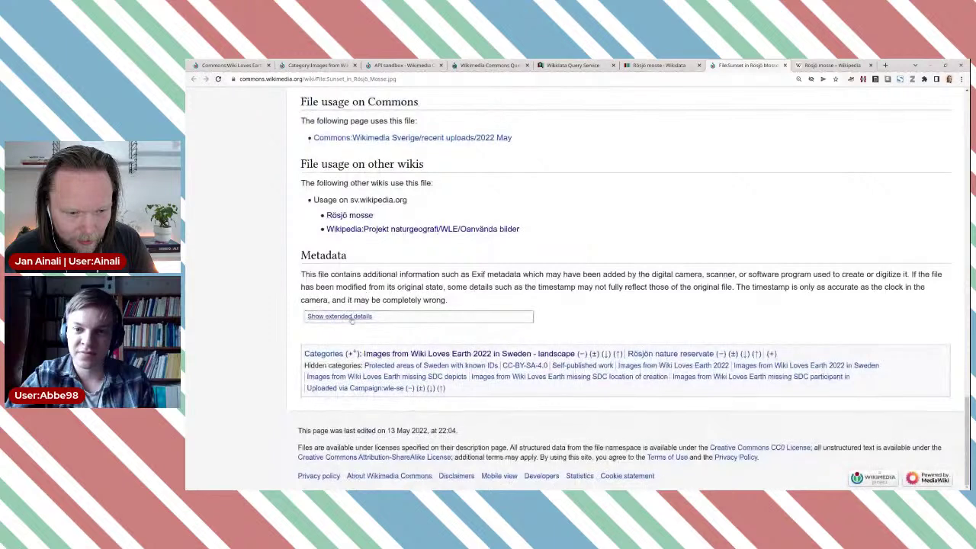
pyautogui.click(351, 318)
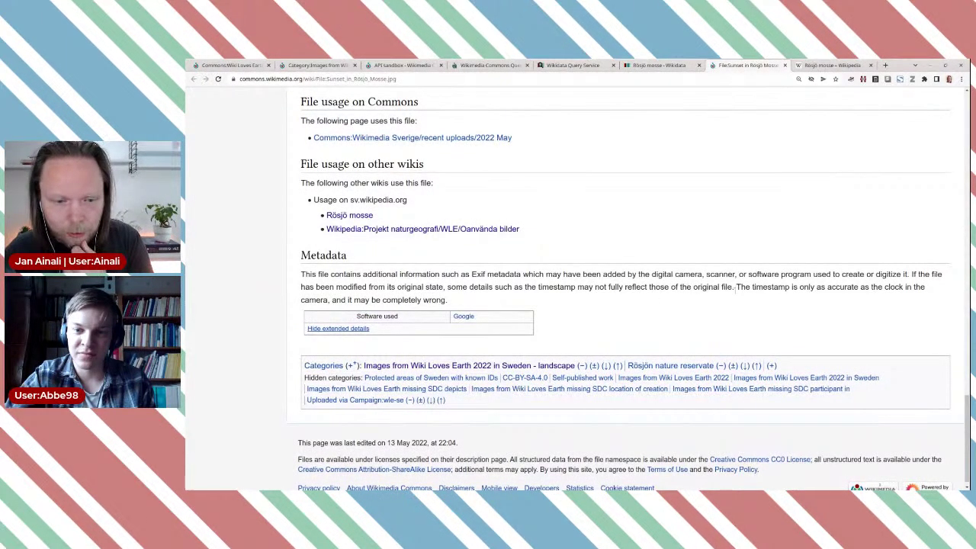
# Review the summary and image on the Commons file page and return to the Rösjö mosse Wikidata item
pyautogui.scroll(10, 750, 276)
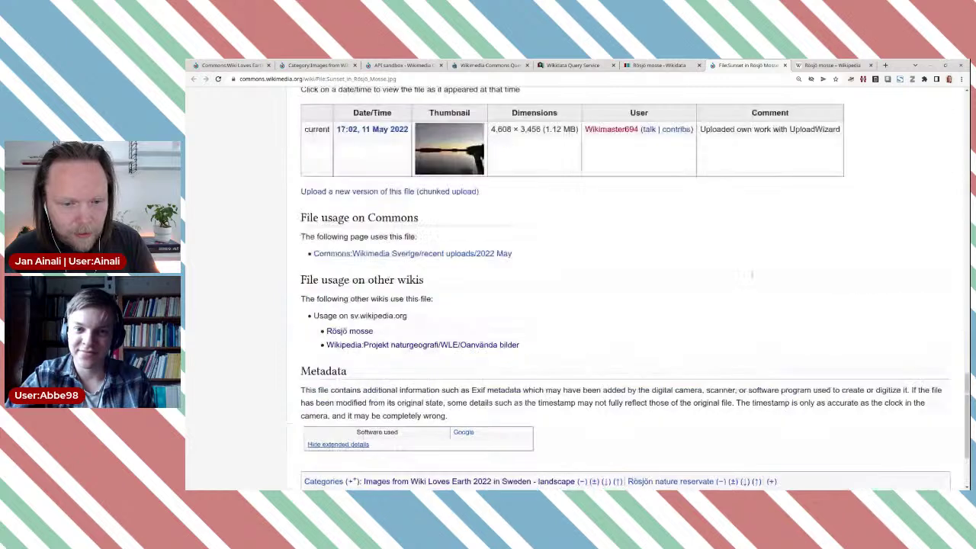
pyautogui.scroll(5, 853, 279)
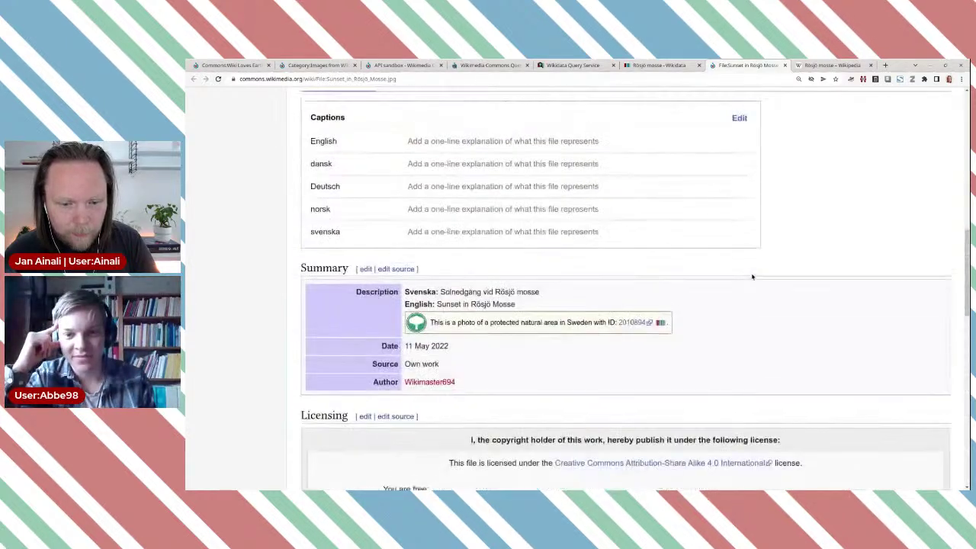
pyautogui.scroll(3, 857, 283)
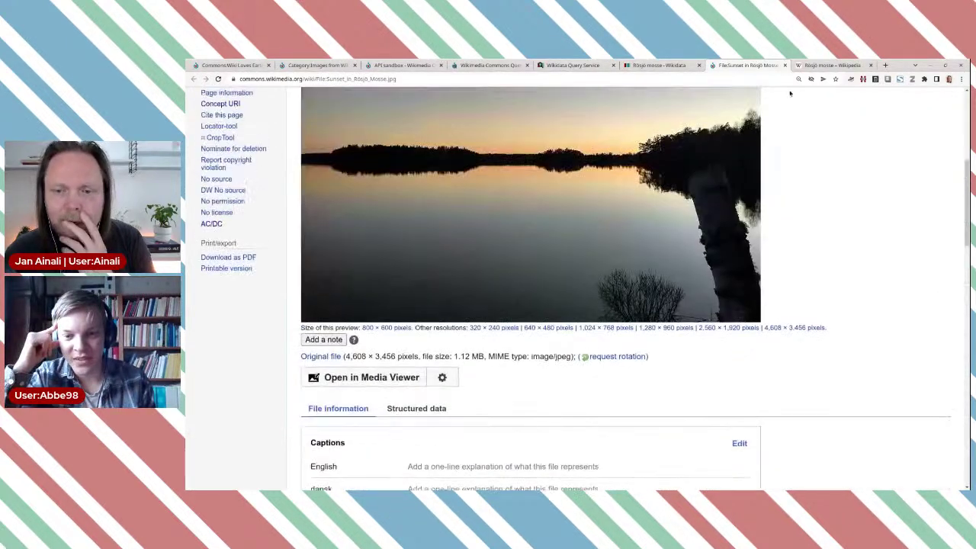
pyautogui.hotkey('ctrl', 'pageup')
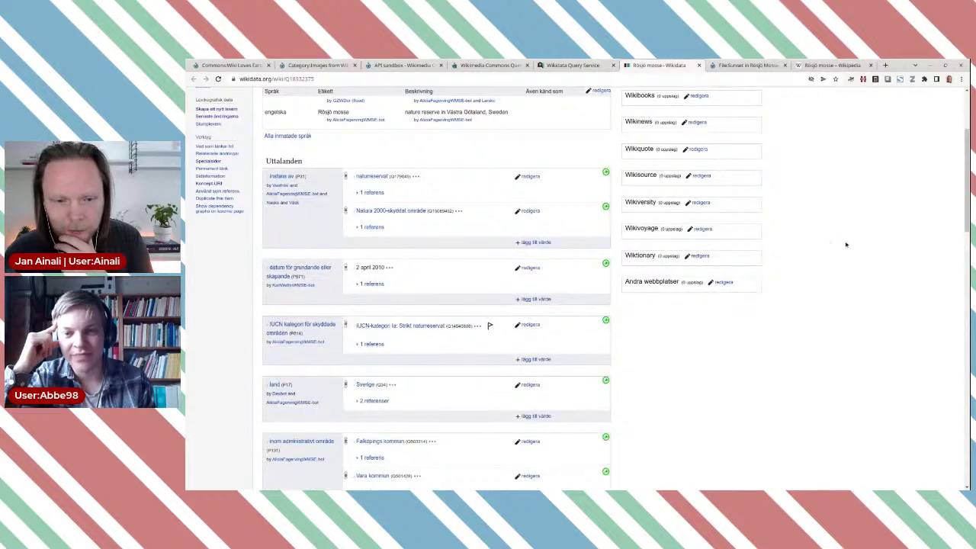
# Compare the Rösjö mosse Wikidata statements with the photo, captions and summary on the Commons page of Sunset in Rösjö Mosse.jpg
pyautogui.scroll(3, 845, 241)
pyautogui.scroll(-2, 845, 238)
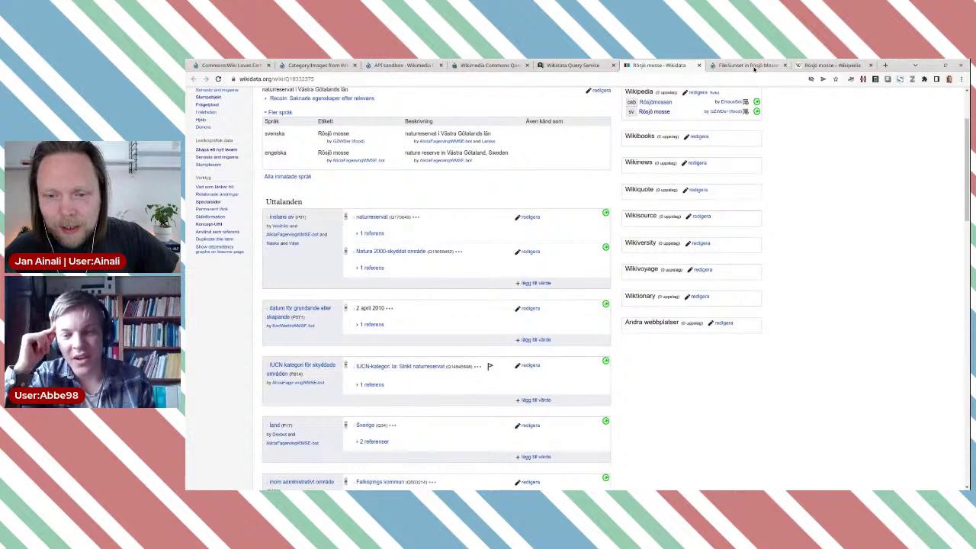
pyautogui.hotkey('ctrl', 'pagedown')
pyautogui.scroll(3, 854, 240)
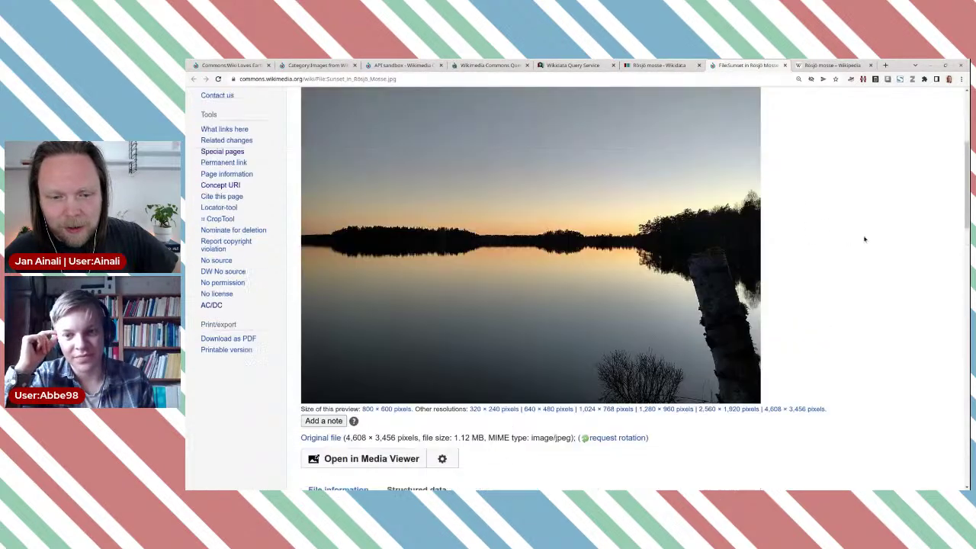
pyautogui.scroll(-1, 864, 240)
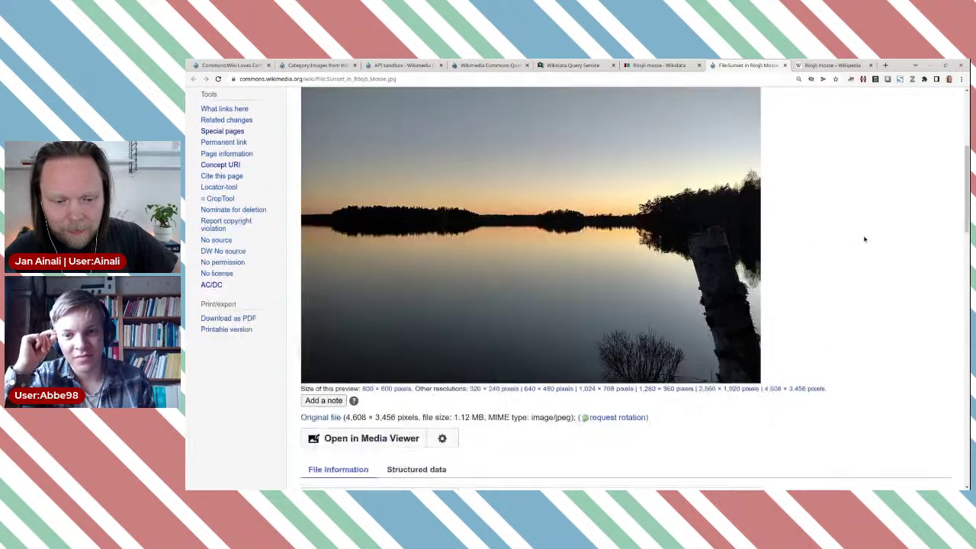
pyautogui.scroll(1, 864, 239)
pyautogui.scroll(-6, 864, 239)
pyautogui.scroll(-2, 864, 239)
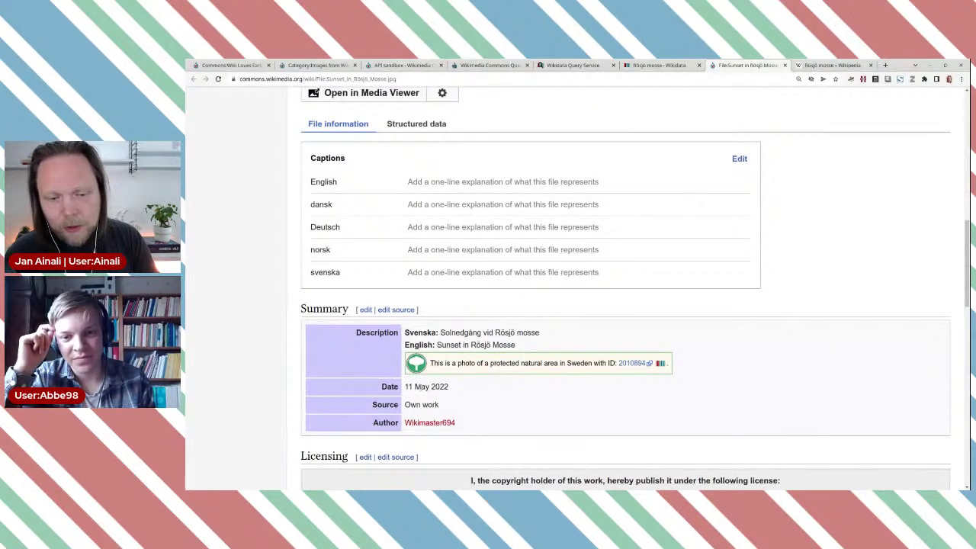
pyautogui.scroll(6, 683, 383)
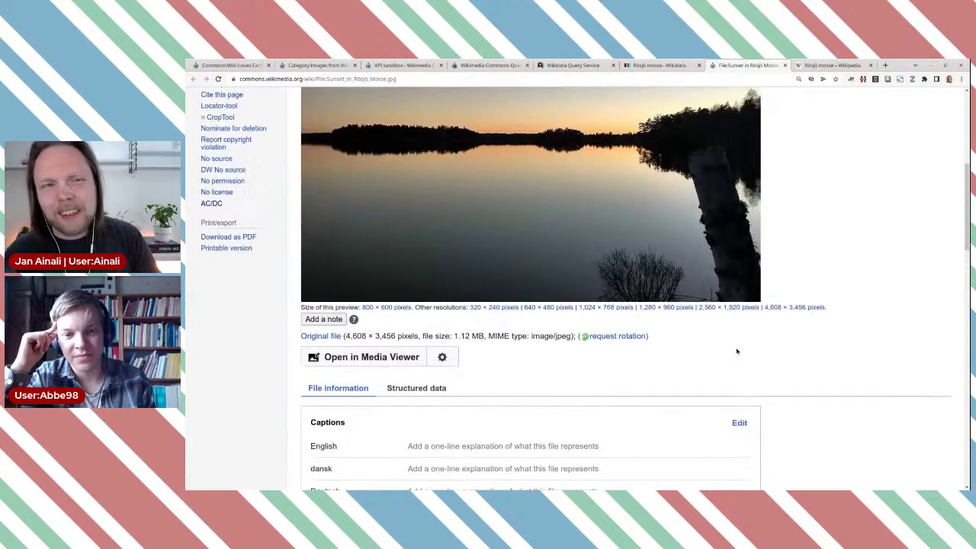
pyautogui.scroll(5, 736, 351)
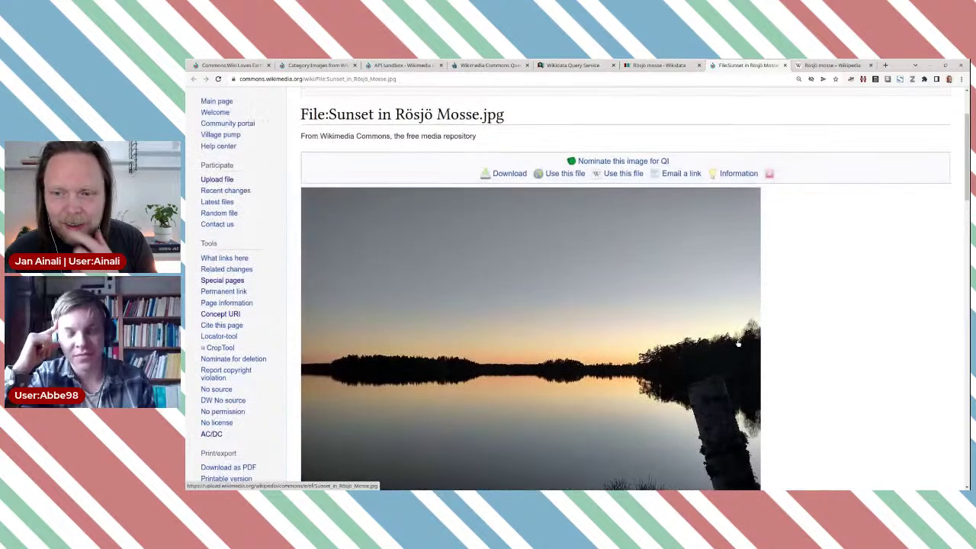
pyautogui.scroll(2, 738, 343)
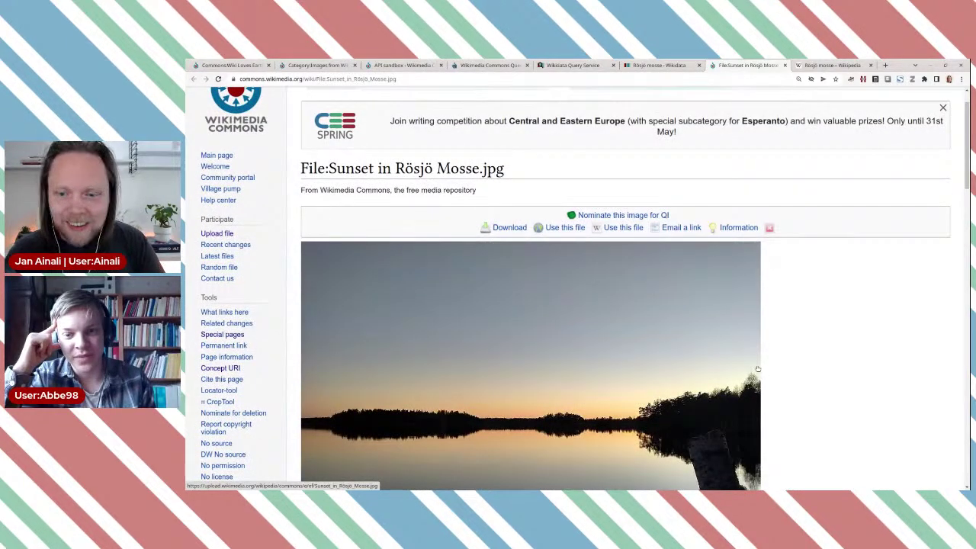
# Return to the Commons landscape category for Sweden and open its parent category, Images from Wiki Loves Earth 2022 in Sweden
pyautogui.click(661, 66)
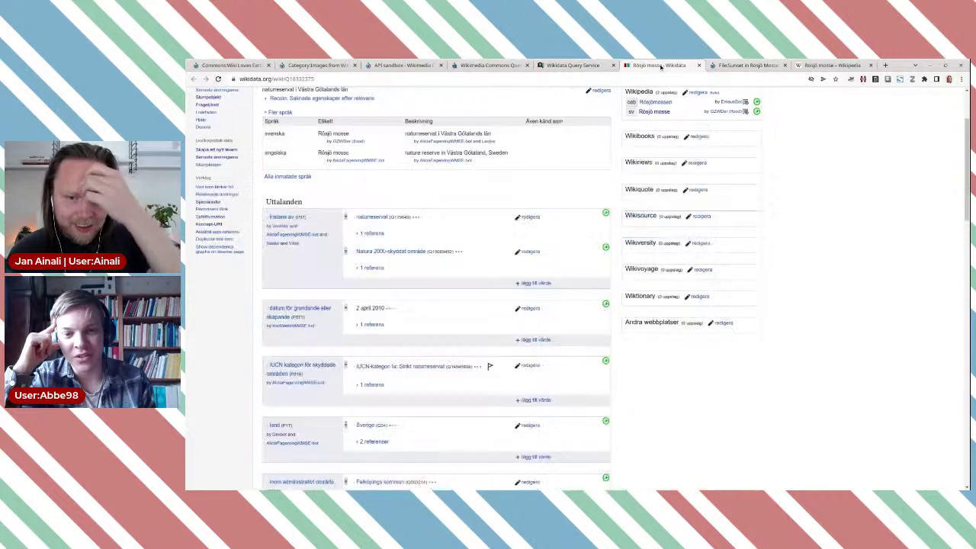
pyautogui.click(562, 65)
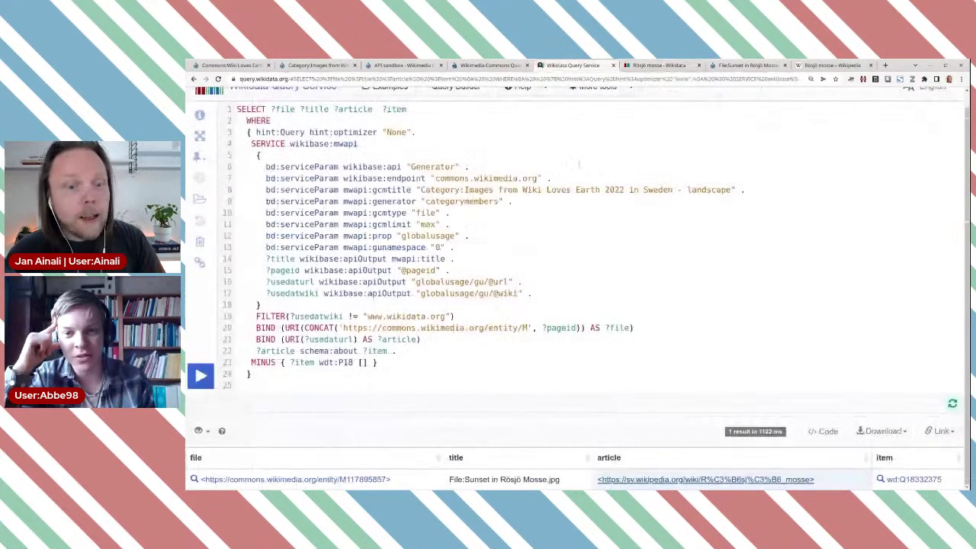
pyautogui.click(320, 65)
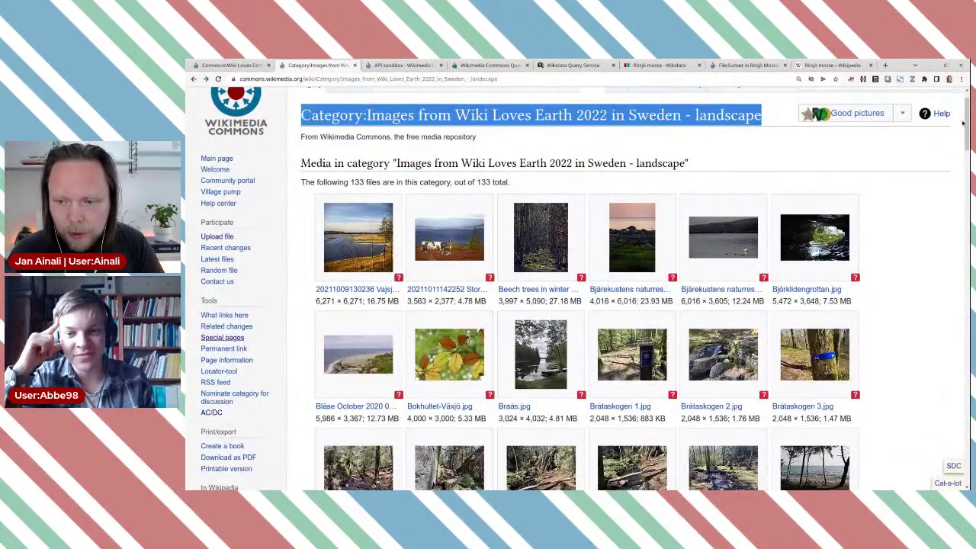
pyautogui.moveTo(964, 122); pyautogui.dragTo(820, 433)
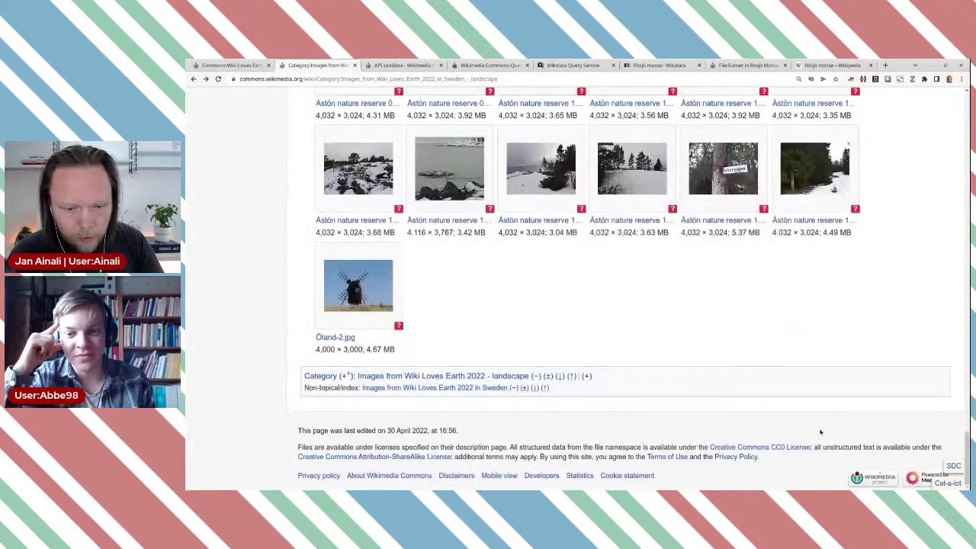
pyautogui.click(455, 388)
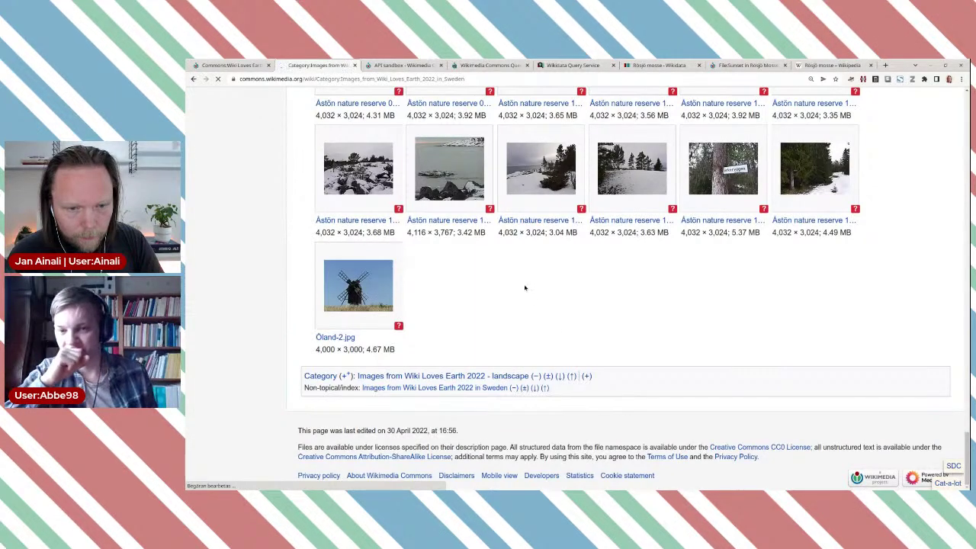
# Look through the subcategories and files of the 2022 Sweden category and open its parent, Images from Wiki Loves Earth in Sweden
pyautogui.scroll(-5, 458, 297)
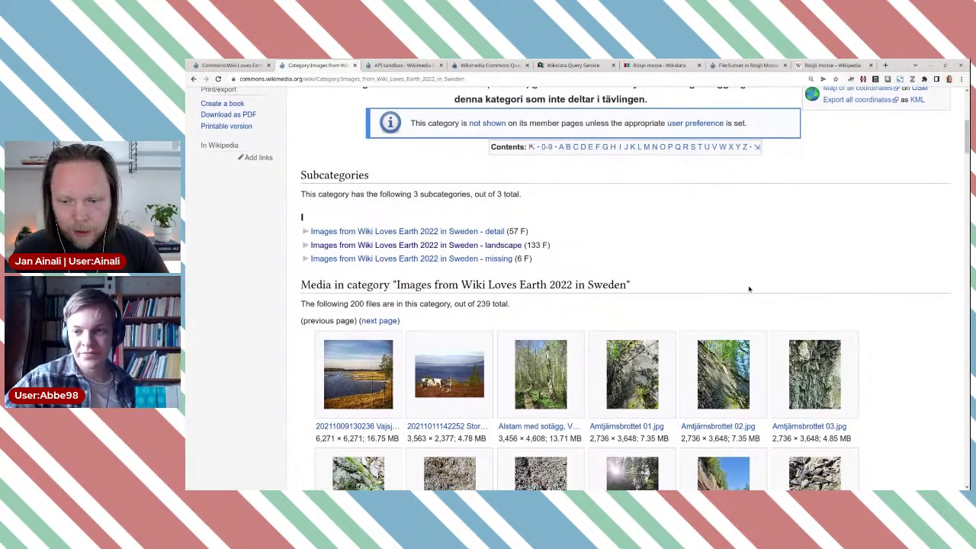
pyautogui.scroll(-3, 877, 279)
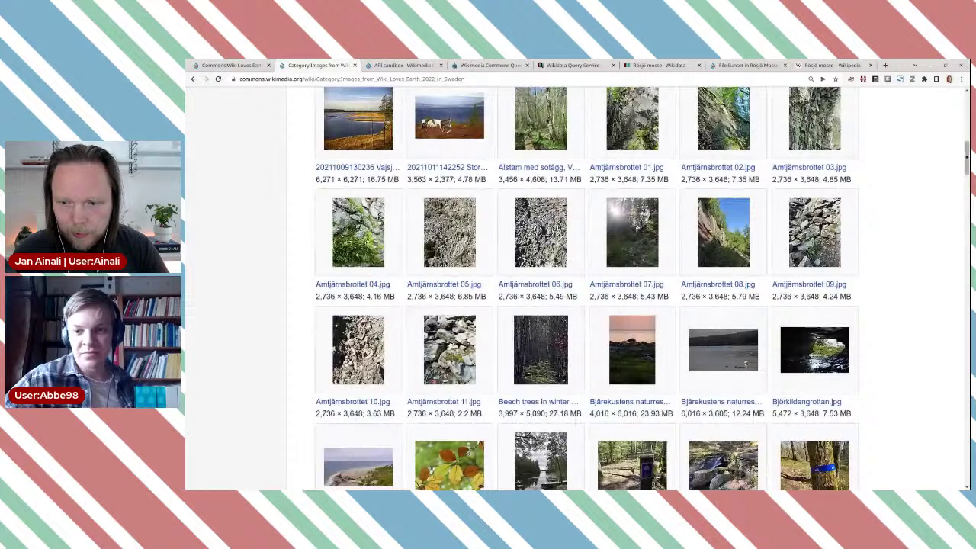
pyautogui.moveTo(966, 158); pyautogui.dragTo(945, 470)
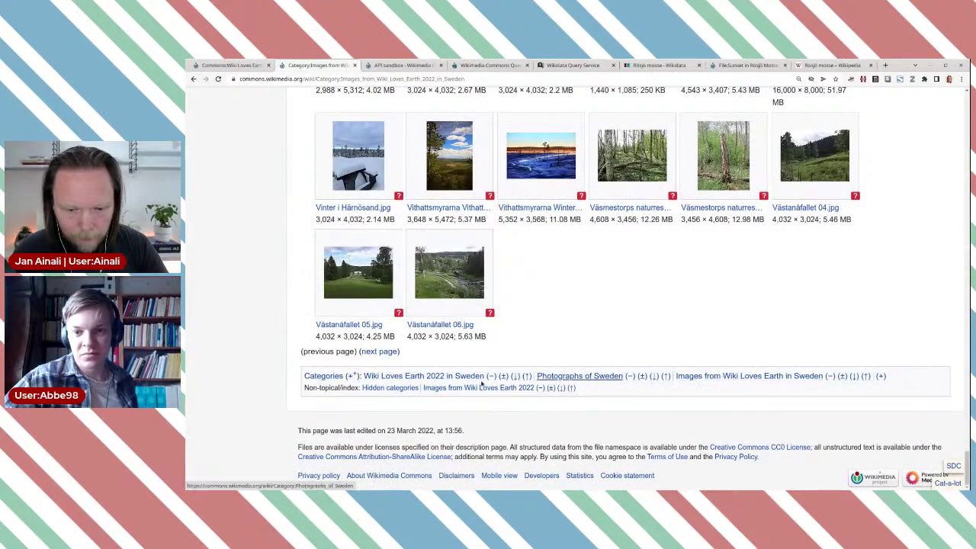
pyautogui.click(694, 378)
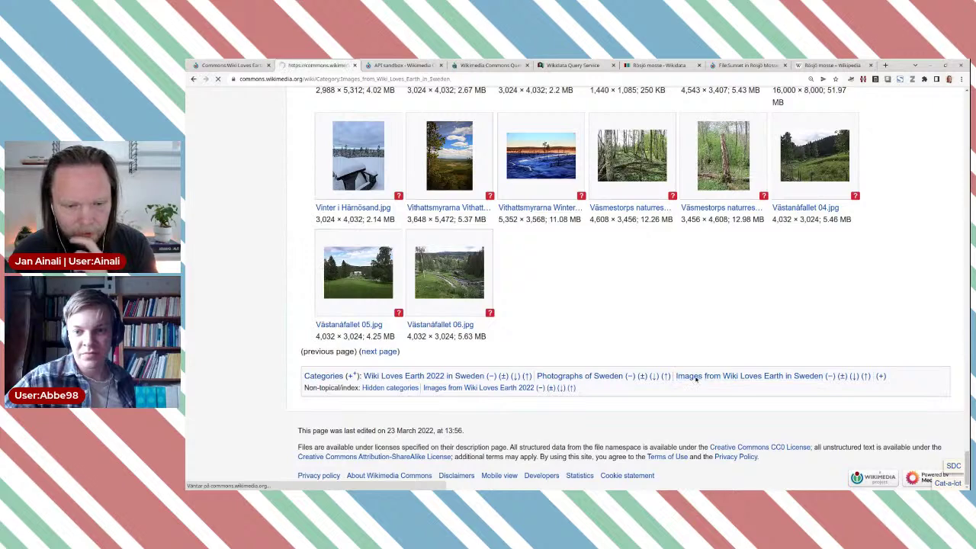
pyautogui.scroll(-1, 695, 379)
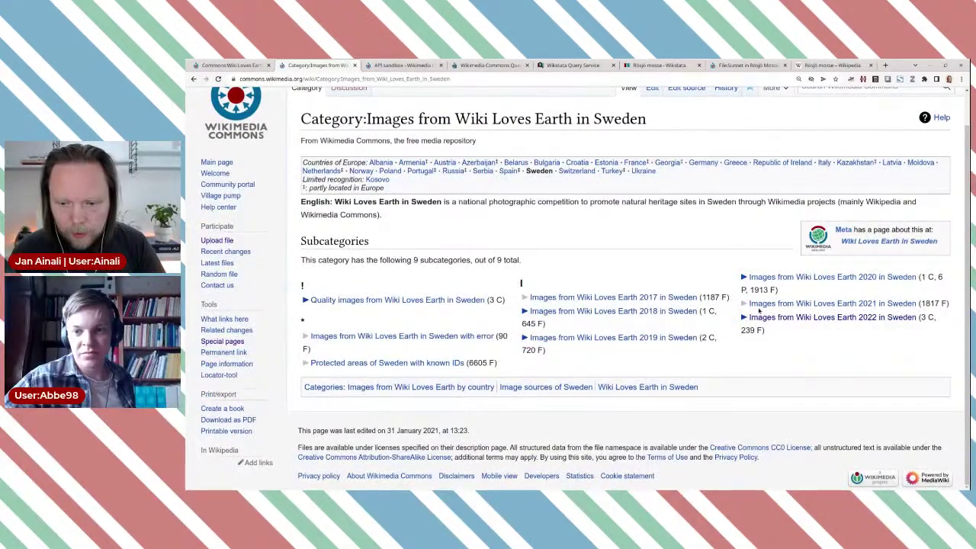
# Open the category Images from Wiki Loves Earth by country and look through its list of countries
pyautogui.scroll(-1, 636, 410)
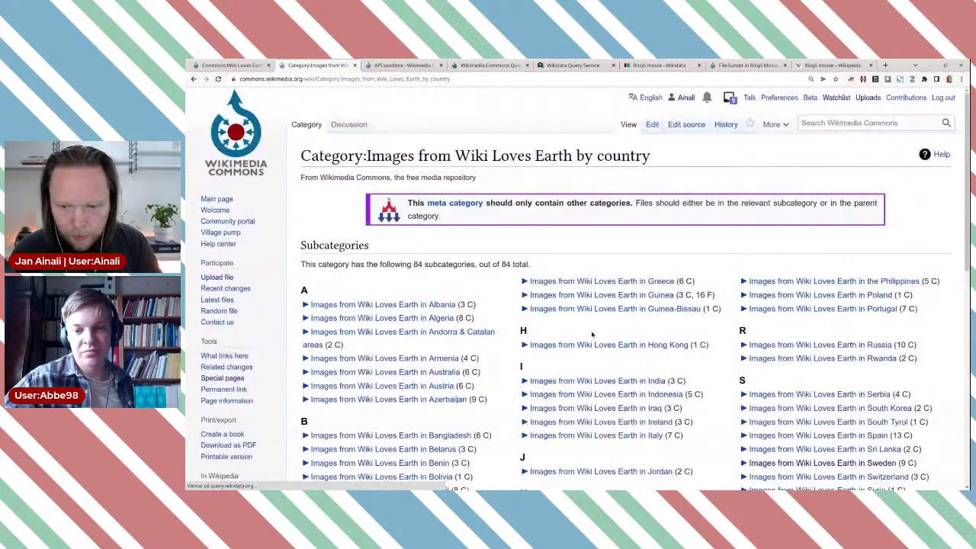
pyautogui.scroll(-2, 592, 334)
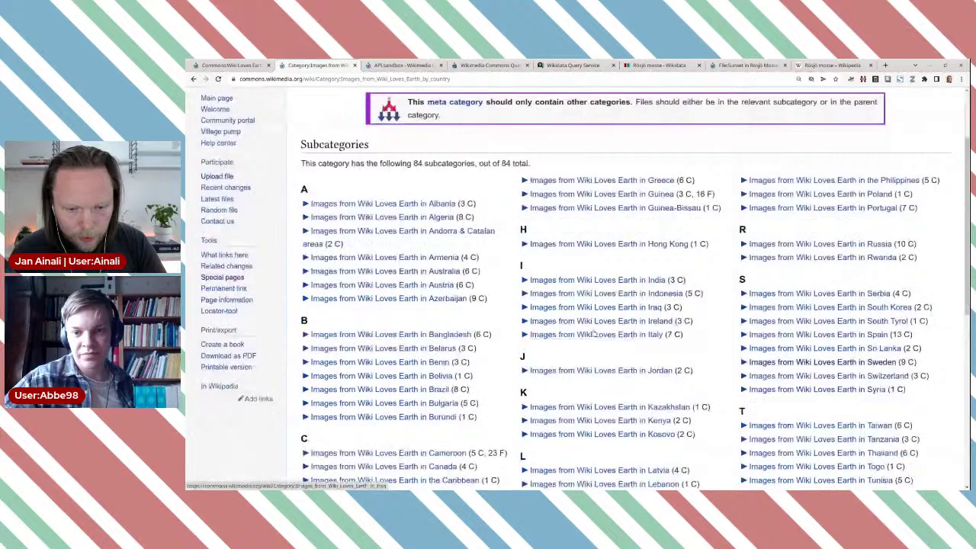
pyautogui.scroll(-6, 593, 334)
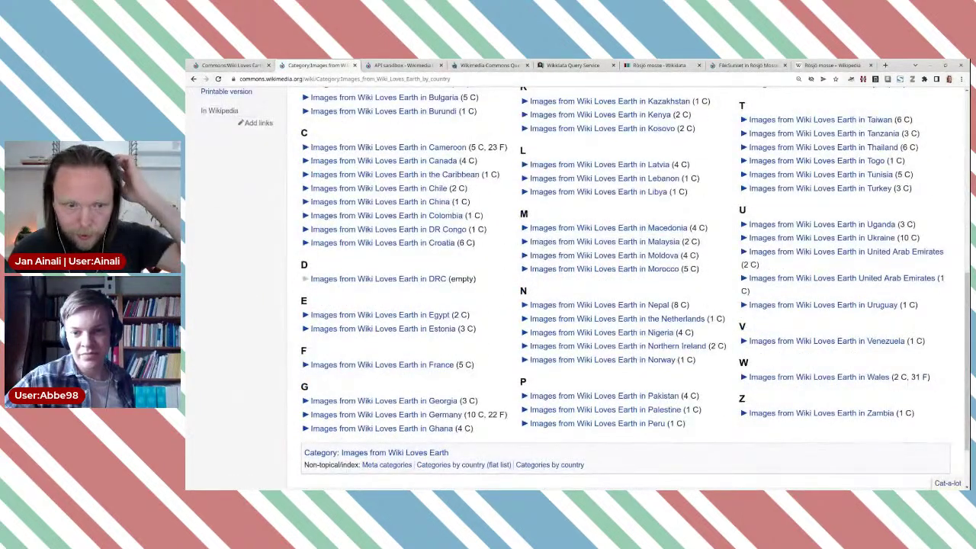
# Check the Commons Wiki Loves Earth 2022 project page with its map of participating countries and return to the by-country category
pyautogui.click(227, 66)
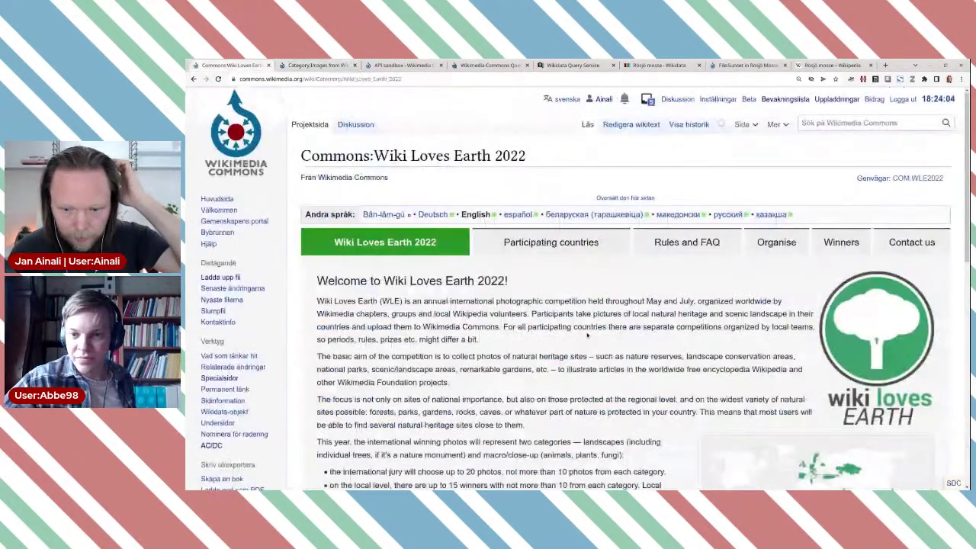
pyautogui.scroll(-3, 587, 333)
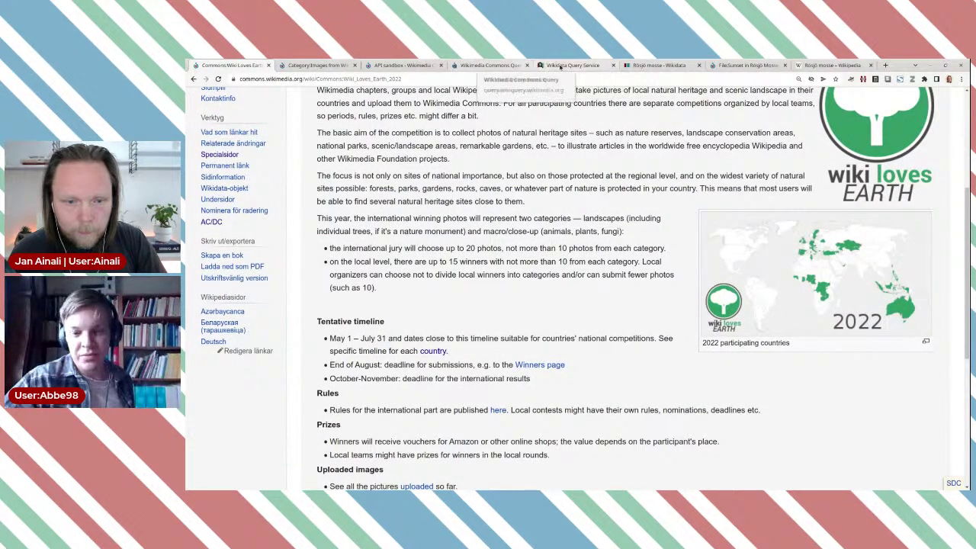
pyautogui.click(312, 64)
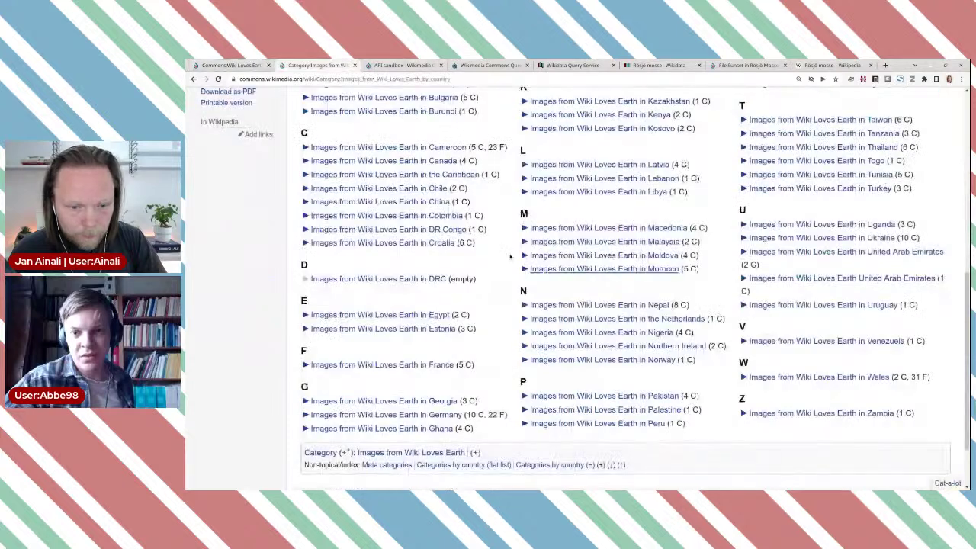
# Open Germany's Wiki Loves Earth category, go to Images from Wiki Loves Earth 2022 in Germany, and look over its subcategories
pyautogui.click(433, 417)
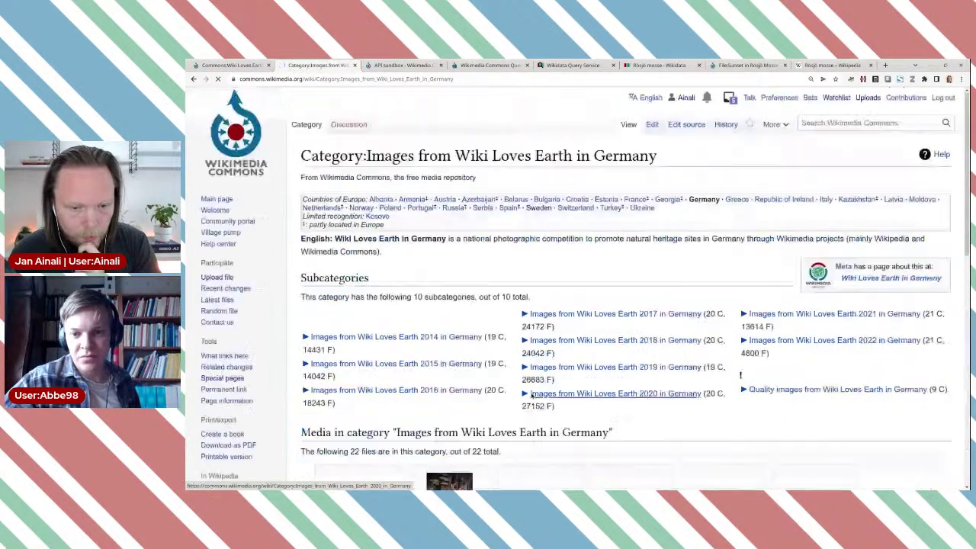
pyautogui.click(532, 394)
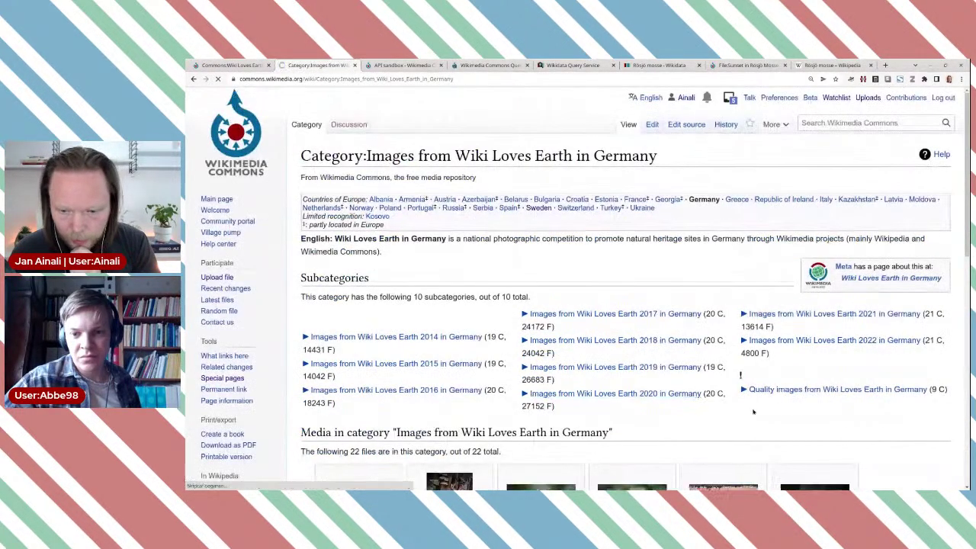
pyautogui.click(798, 343)
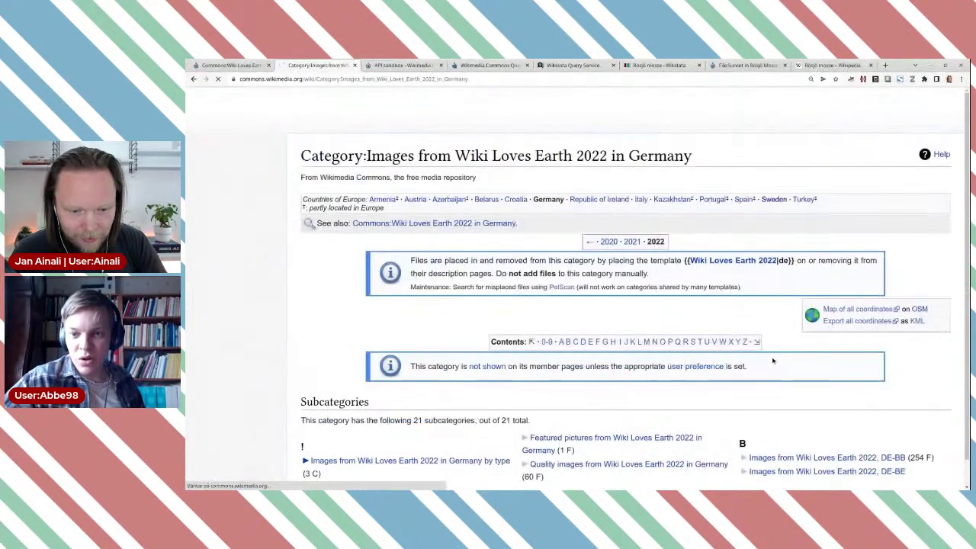
pyautogui.scroll(-1, 772, 361)
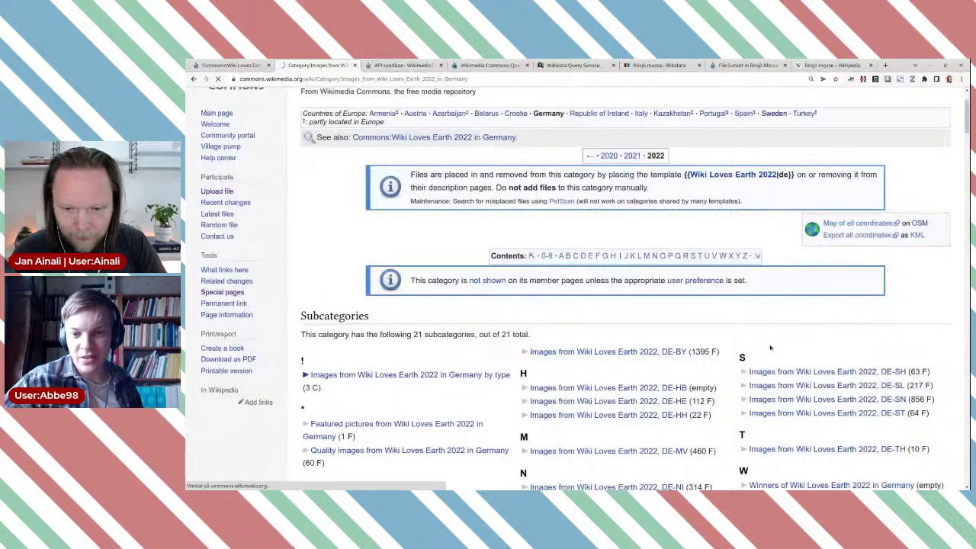
pyautogui.scroll(-3, 770, 348)
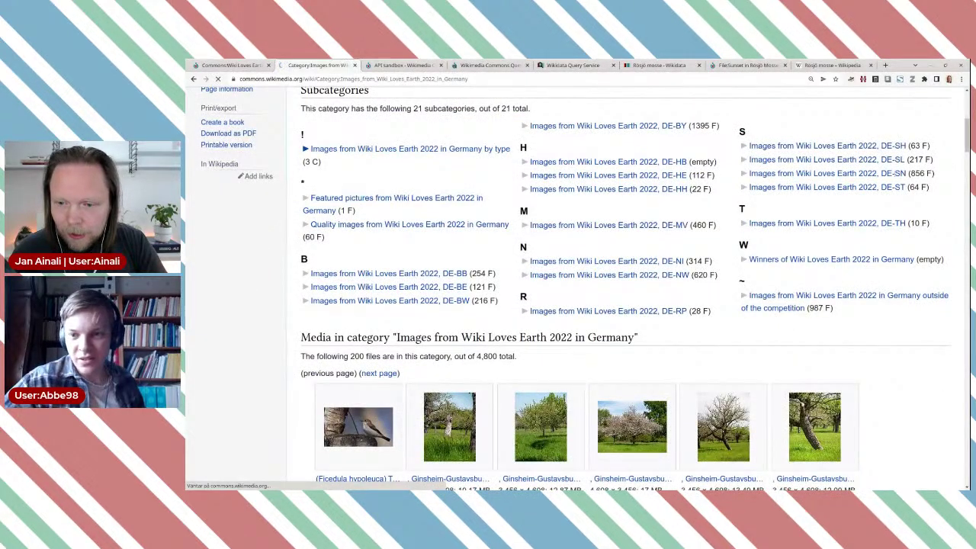
# Copy the subcategory name "Images from Wiki Loves Earth 2022, DE-SN" and use it as the category in the Wikidata query's gcmtitle line
pyautogui.moveTo(908, 173); pyautogui.dragTo(750, 173)
pyautogui.hotkey('ctrl', 'c')
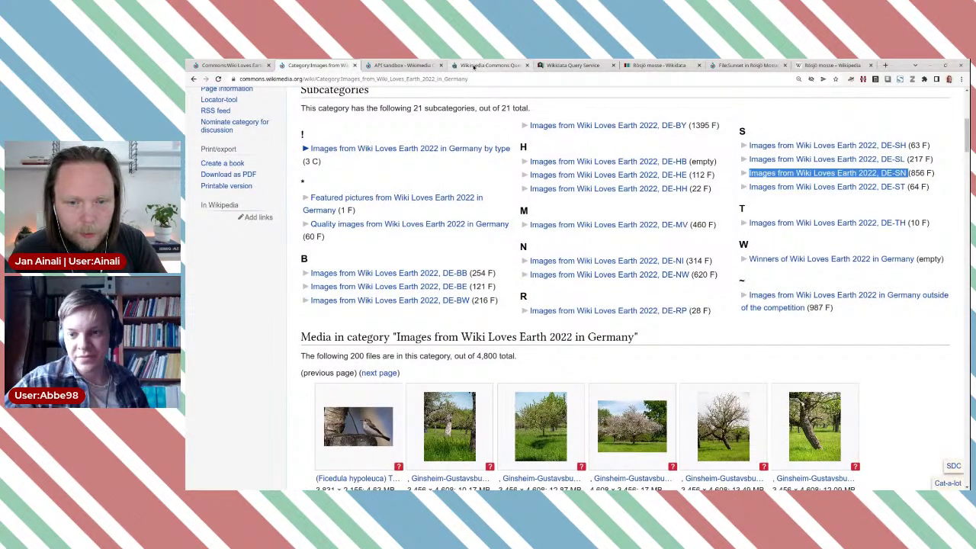
pyautogui.click(554, 67)
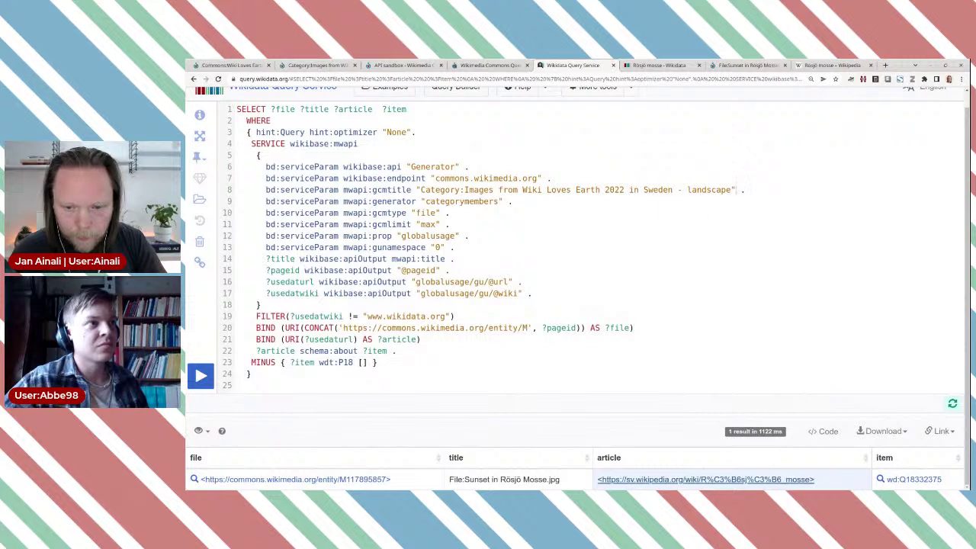
pyautogui.moveTo(730, 189); pyautogui.dragTo(464, 190)
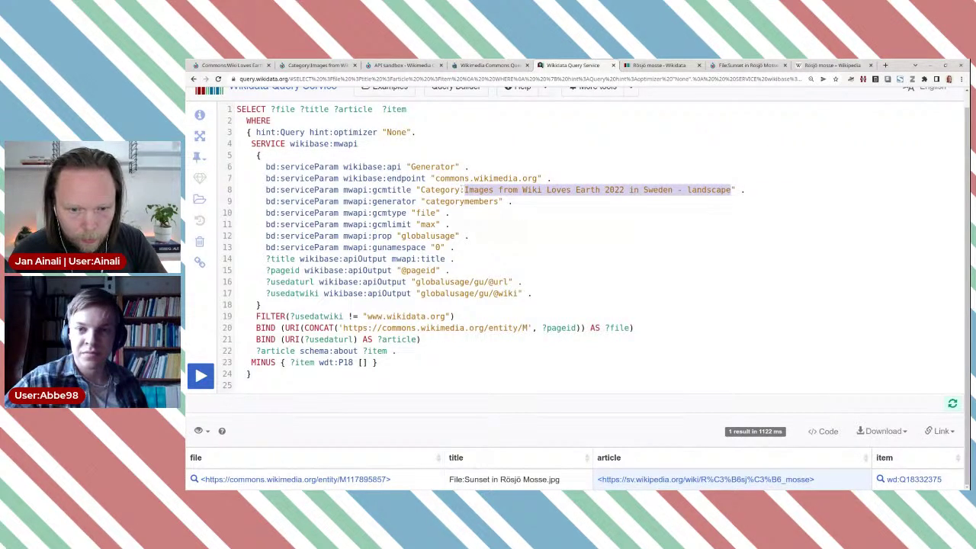
pyautogui.hotkey('ctrl', 'v')
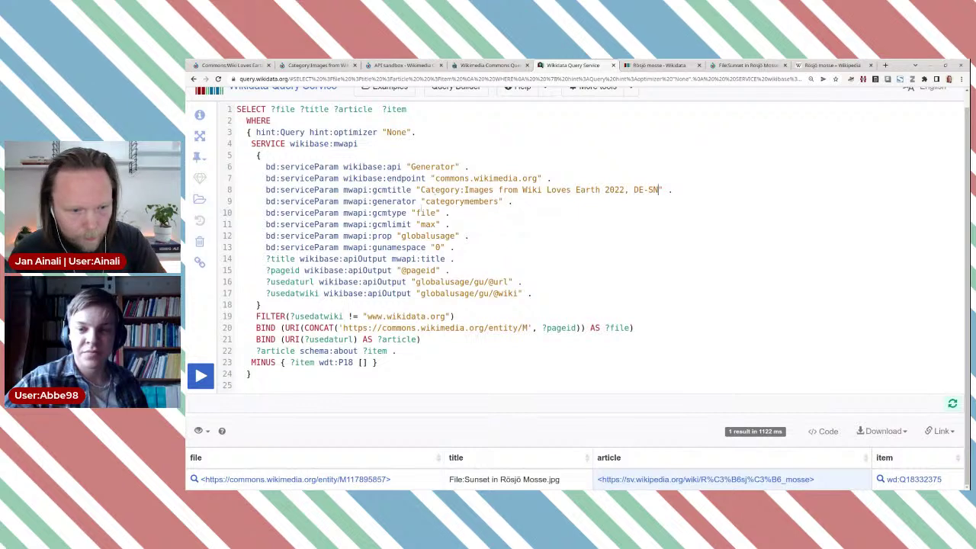
# Generate a short URL for the edited query and reload the query page
pyautogui.click(199, 262)
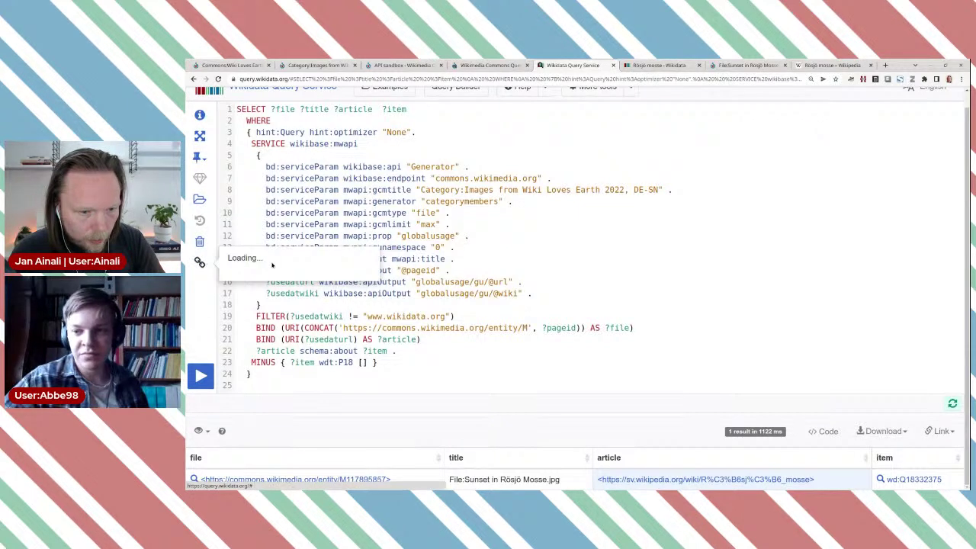
pyautogui.click(355, 247)
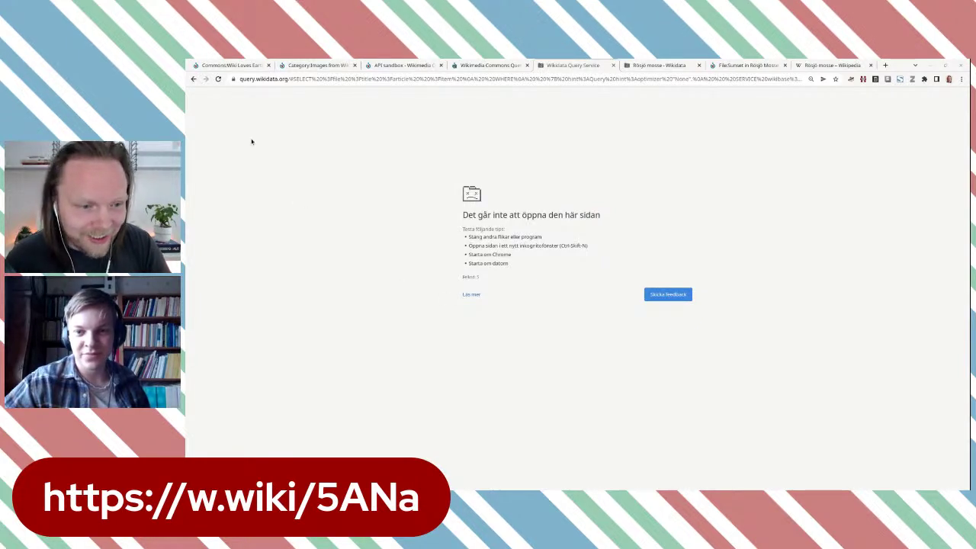
pyautogui.click(218, 78)
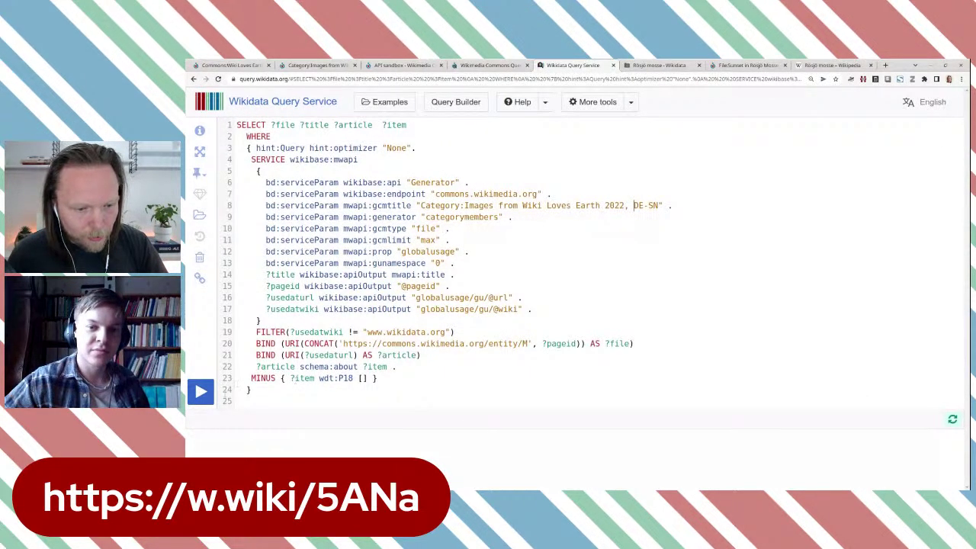
# Run the Wikidata query for the DE-SN category and look over the returned files, articles and items
pyautogui.hotkey('ctrl', 'Return')
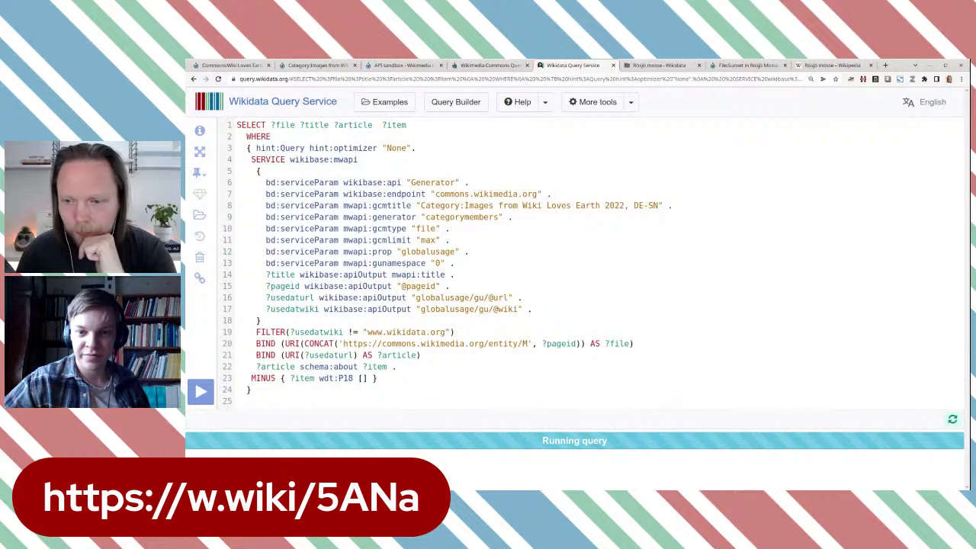
pyautogui.scroll(-2, 725, 198)
pyautogui.scroll(-3, 725, 198)
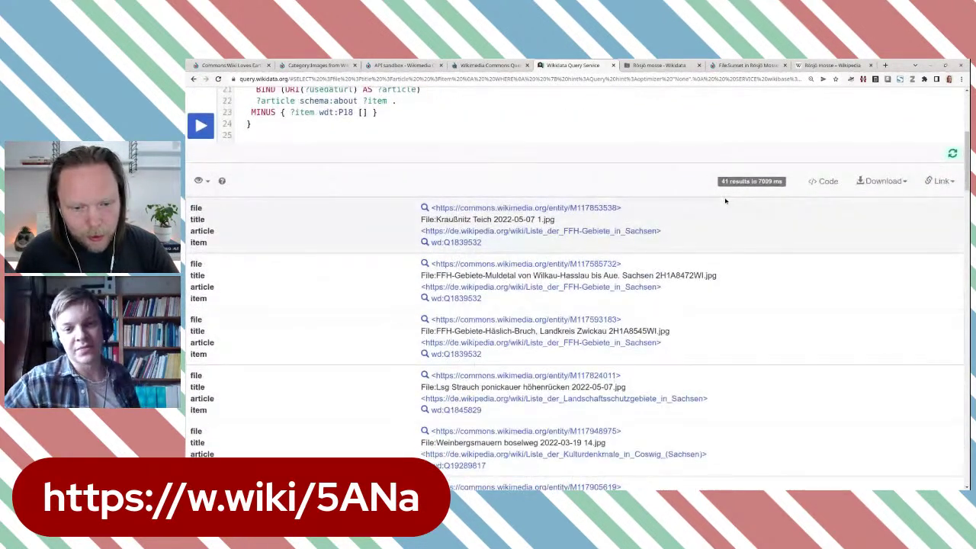
pyautogui.scroll(1, 725, 200)
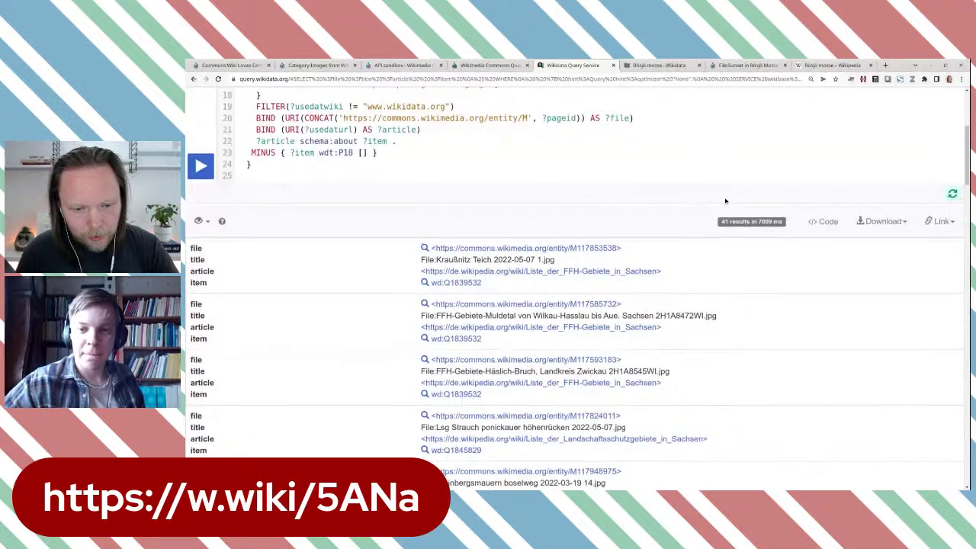
pyautogui.scroll(-2, 720, 214)
pyautogui.scroll(2, 695, 280)
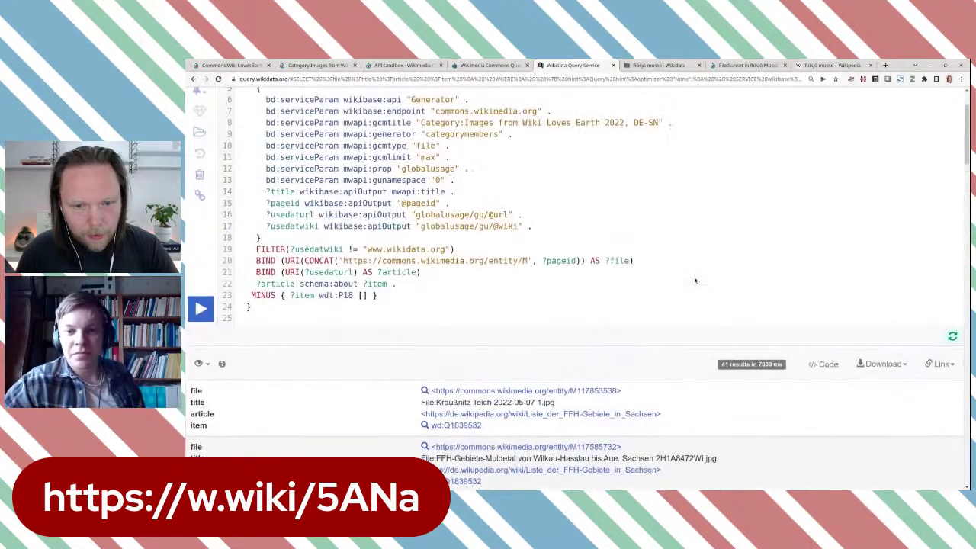
pyautogui.scroll(-1, 686, 273)
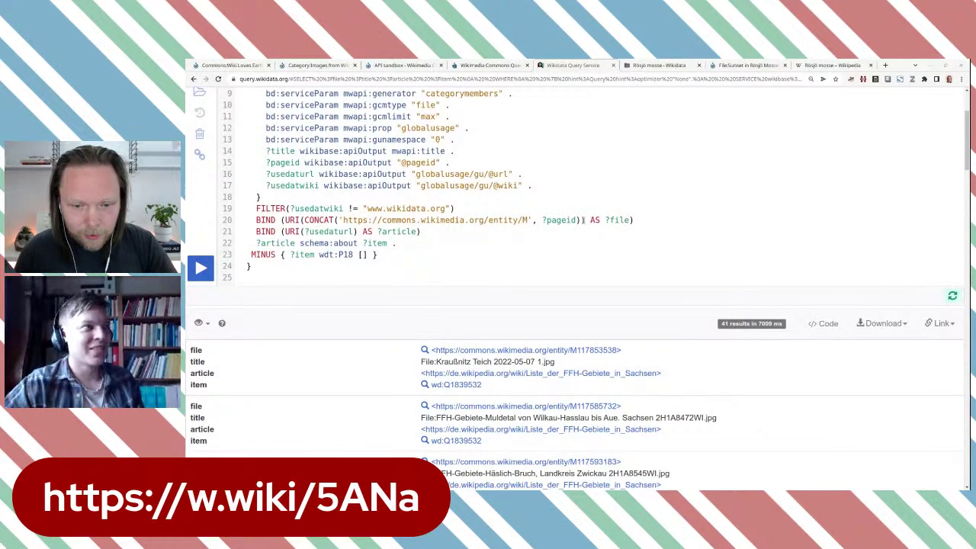
pyautogui.moveTo(584, 219); pyautogui.dragTo(280, 219)
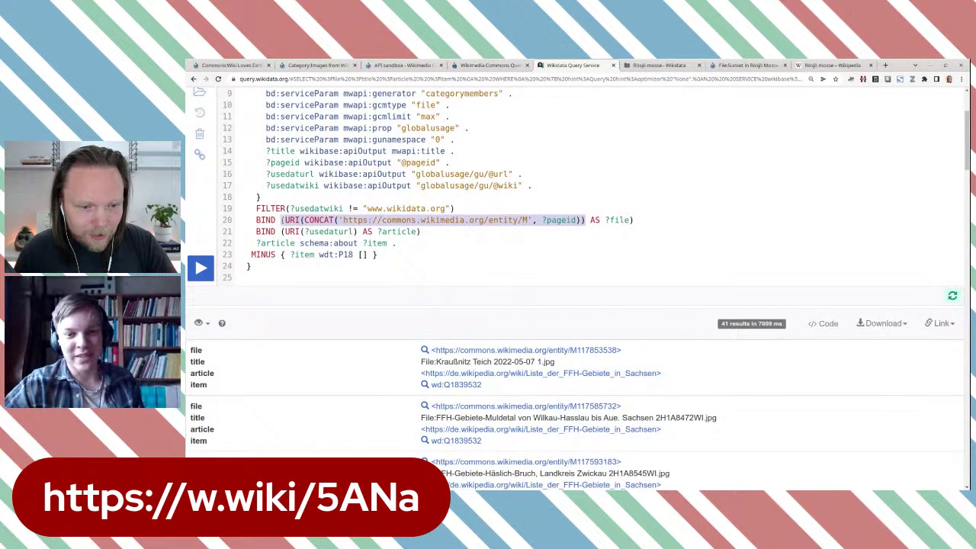
pyautogui.write("(URI(CONCAT('http://commons.wikimedia.org/wiki/Special:FilePath/', (SUBSTR(?title,6) )))")
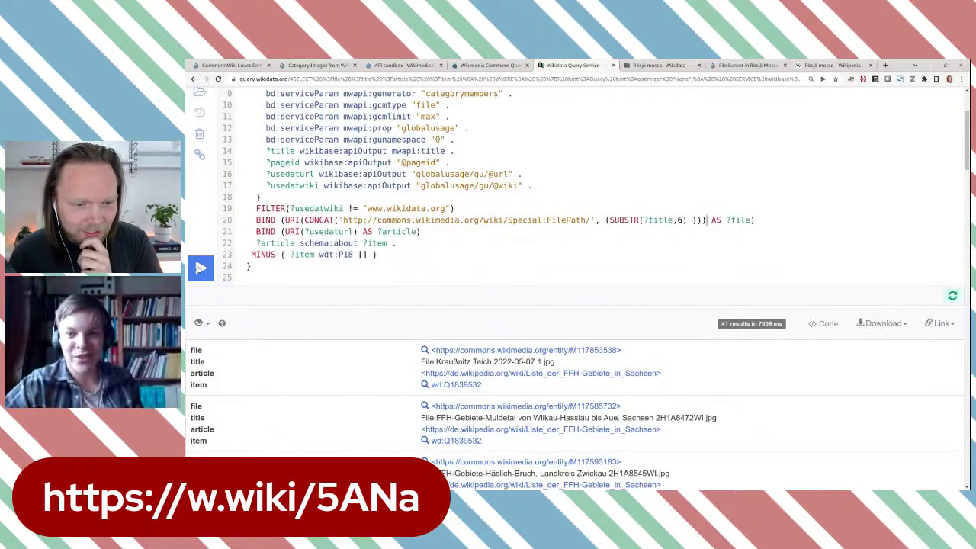
pyautogui.click(200, 268)
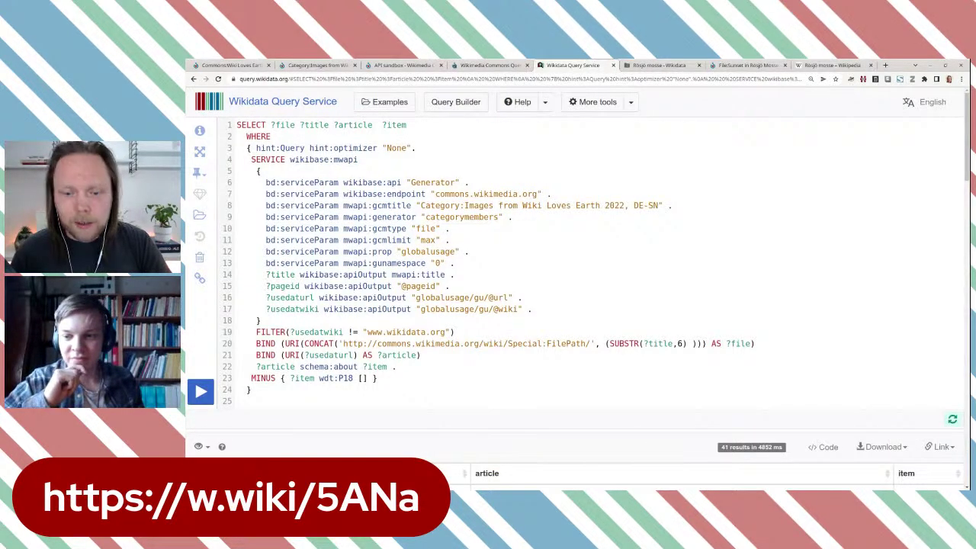
pyautogui.scroll(-3, 730, 217)
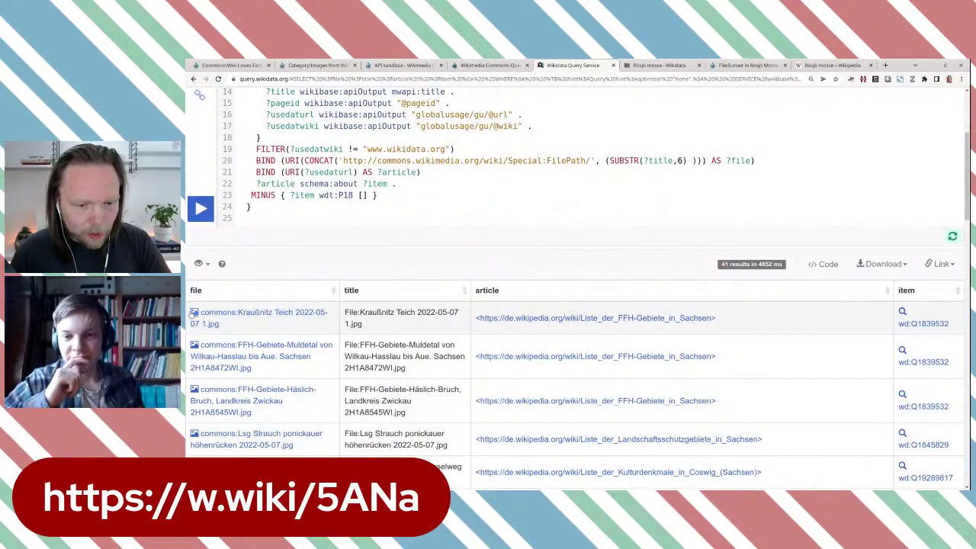
# Display the query results as an image grid and look through the photos
pyautogui.click(201, 263)
pyautogui.click(221, 309)
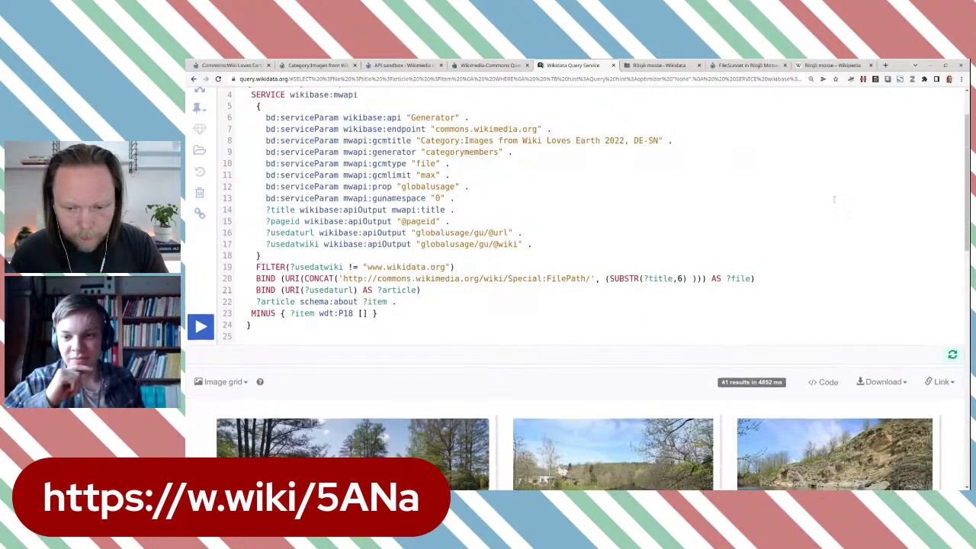
pyautogui.scroll(-3, 729, 224)
pyautogui.scroll(-2, 954, 230)
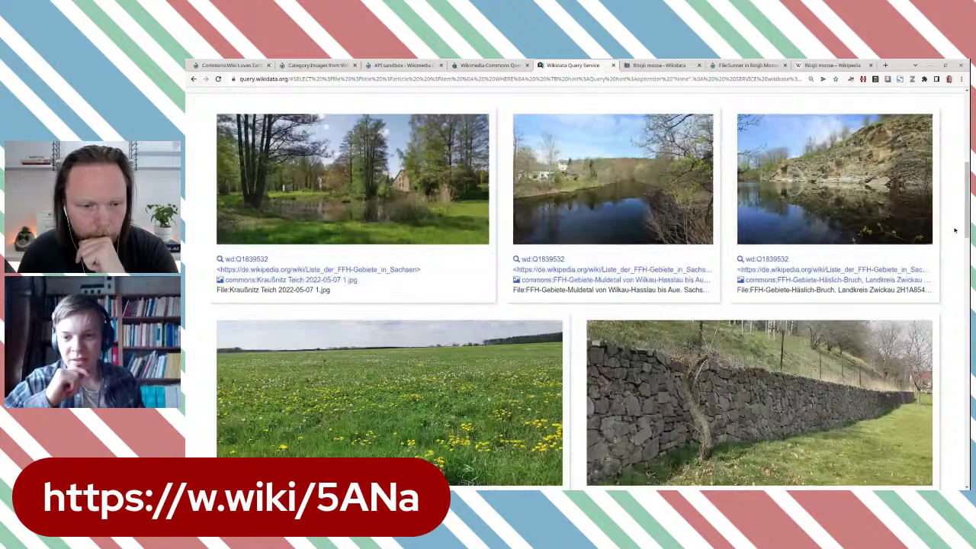
pyautogui.scroll(-2, 954, 230)
pyautogui.scroll(3, 955, 230)
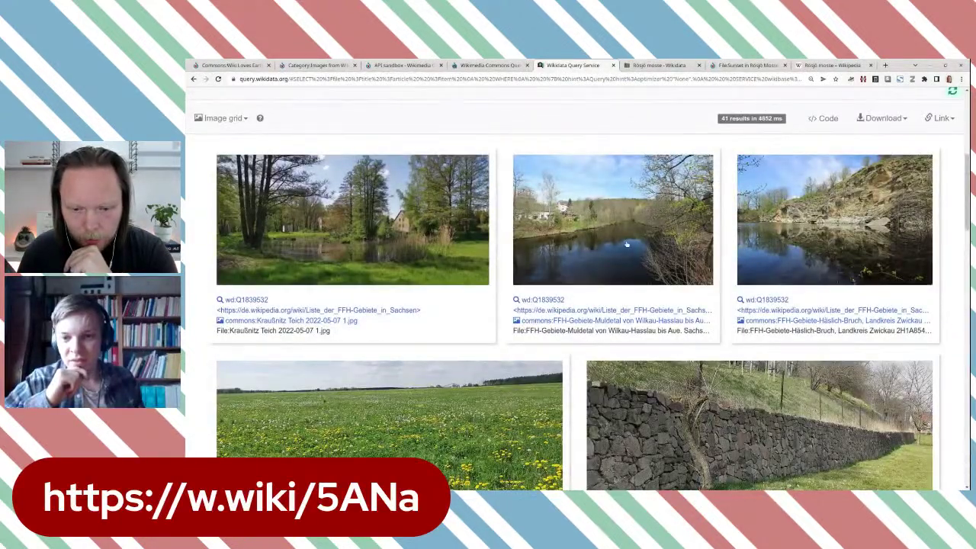
# Open the FFH-Gebiete-Muldetal photo's article, Wikidata item and Commons file in new tabs, and close the old Rösjö mosse tabs
pyautogui.middleClick(588, 311)
pyautogui.middleClick(554, 300)
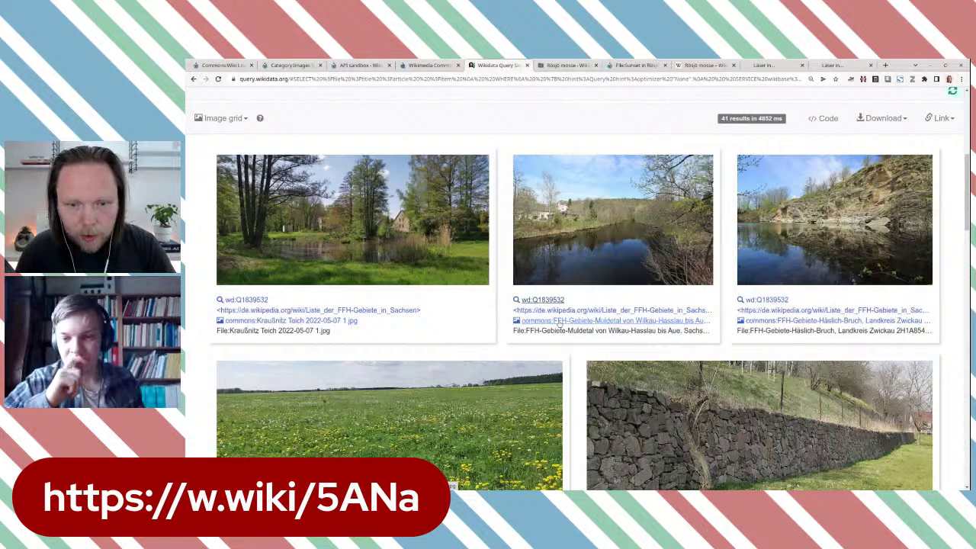
pyautogui.middleClick(559, 321)
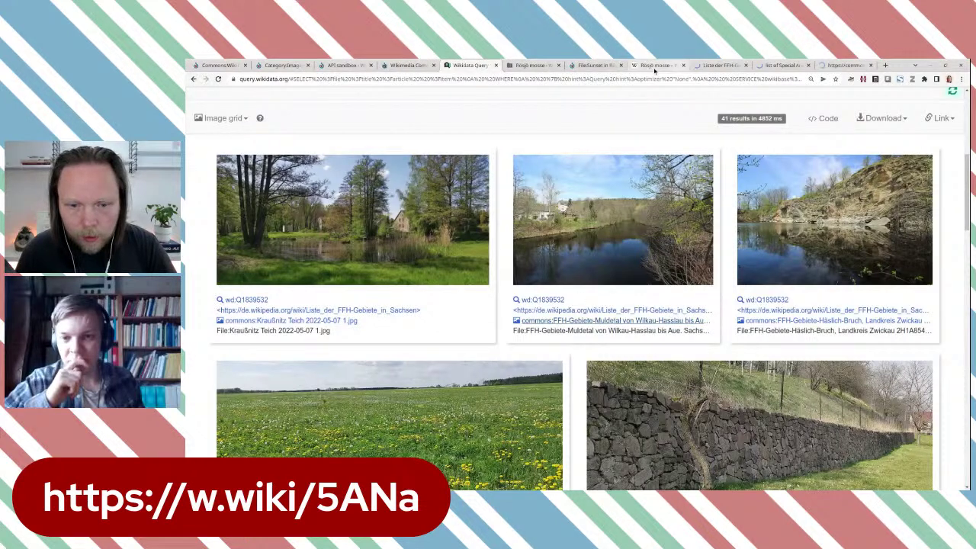
pyautogui.click(558, 64)
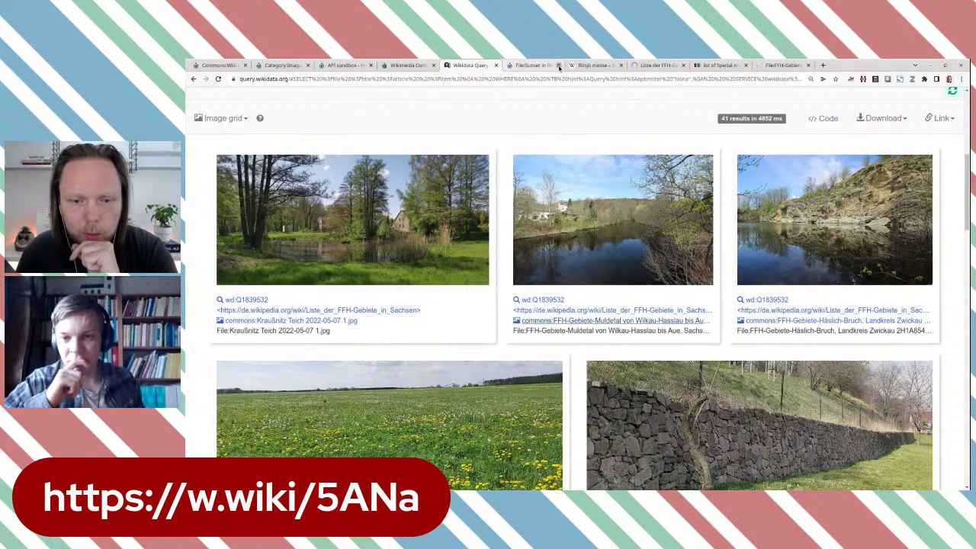
pyautogui.click(559, 65)
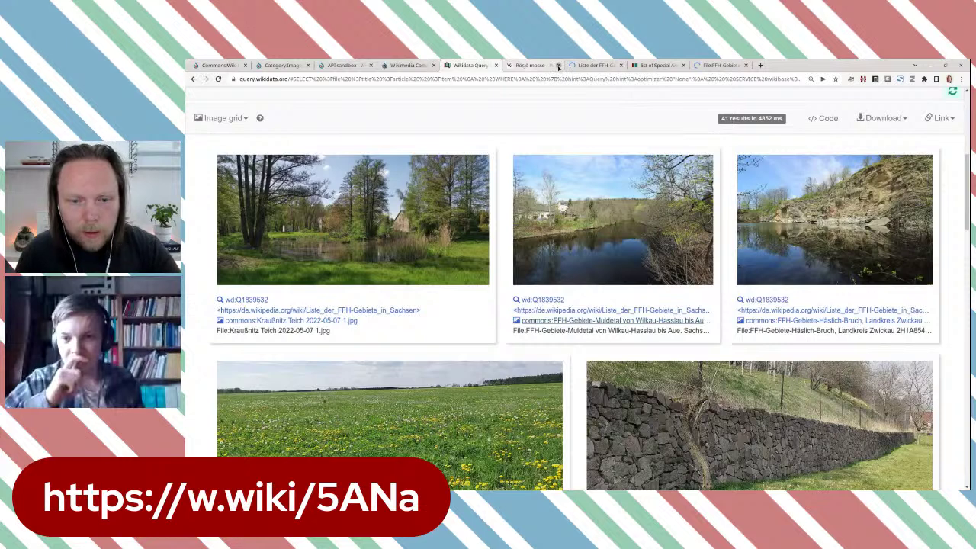
pyautogui.click(559, 65)
# Examine the article "Liste der FFH-Gebiete in Sachsen" and its images, with a brief check of its Wikidata item
pyautogui.click(537, 65)
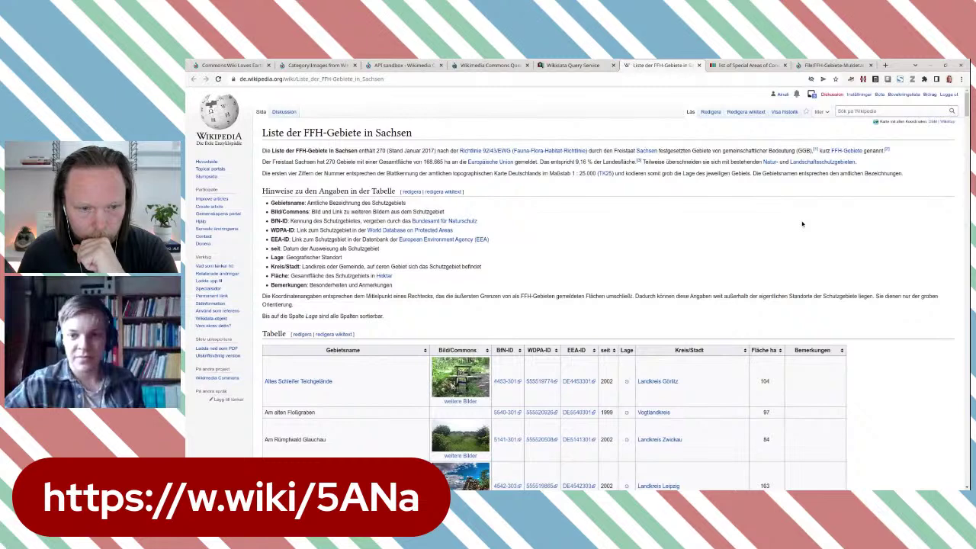
pyautogui.scroll(-1, 802, 223)
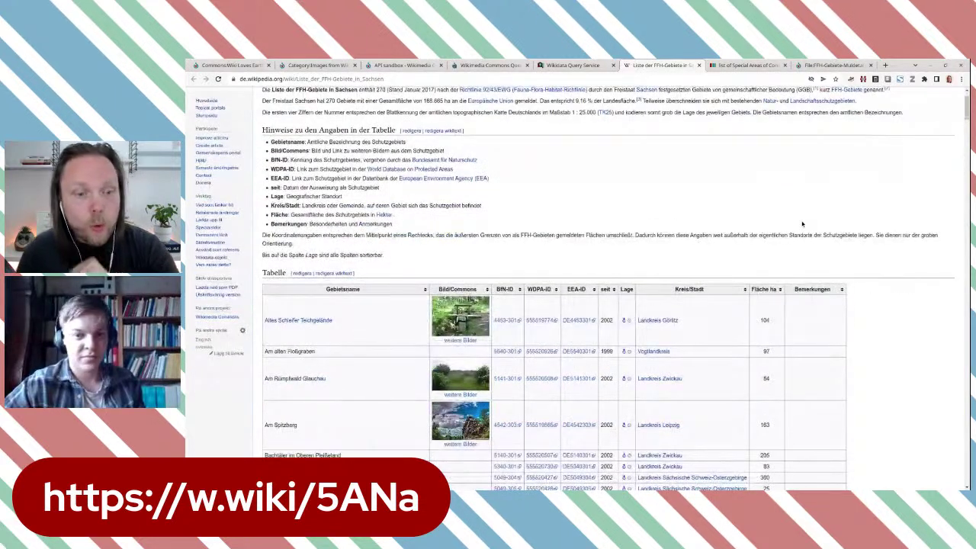
pyautogui.scroll(-1, 802, 224)
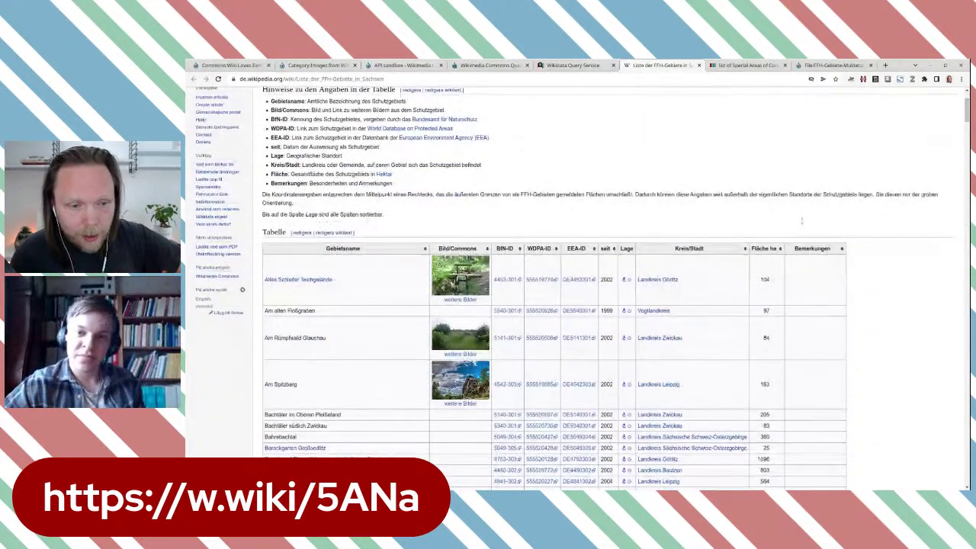
pyautogui.scroll(2, 802, 223)
pyautogui.click(743, 65)
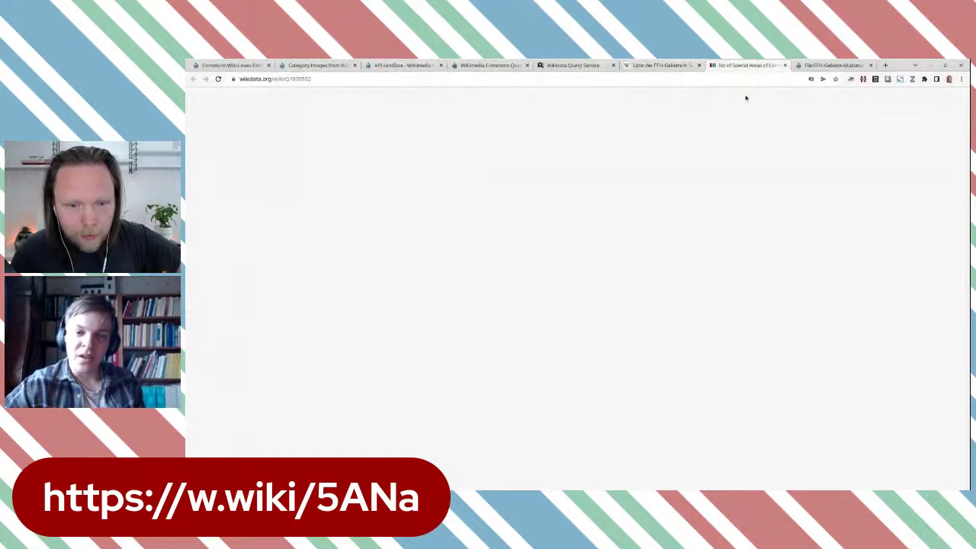
pyautogui.click(663, 65)
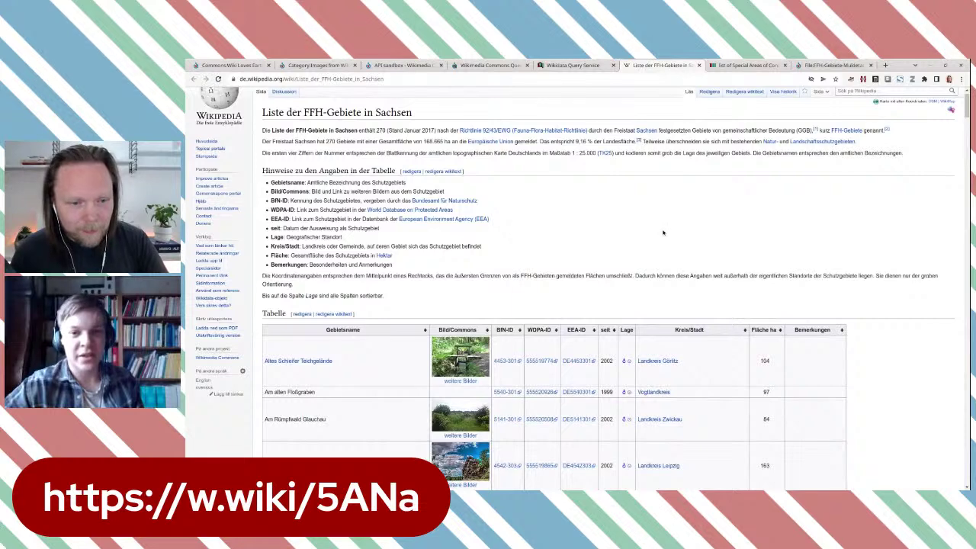
pyautogui.scroll(-3, 663, 232)
pyautogui.scroll(3, 662, 232)
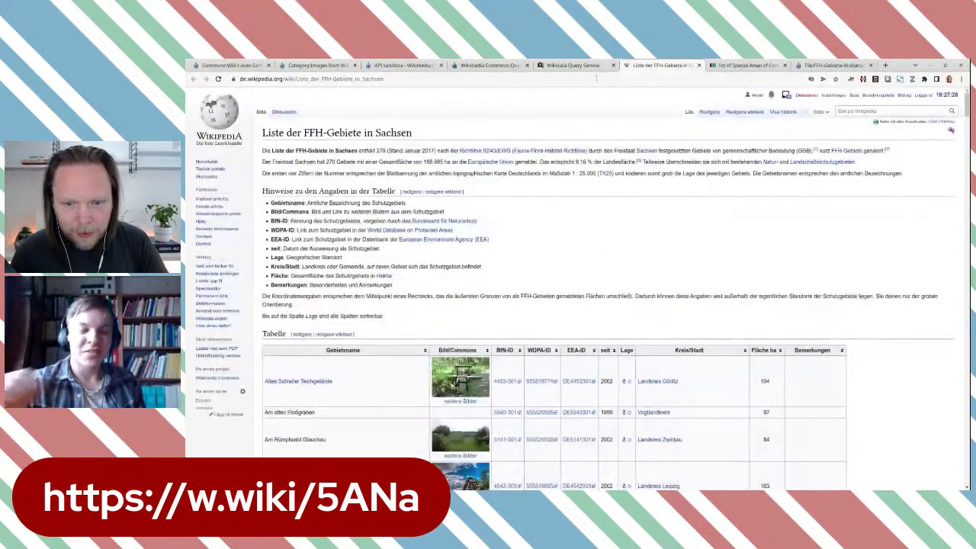
# Return to the query results, display them as a table, and look for an article that is not a list
pyautogui.click(572, 66)
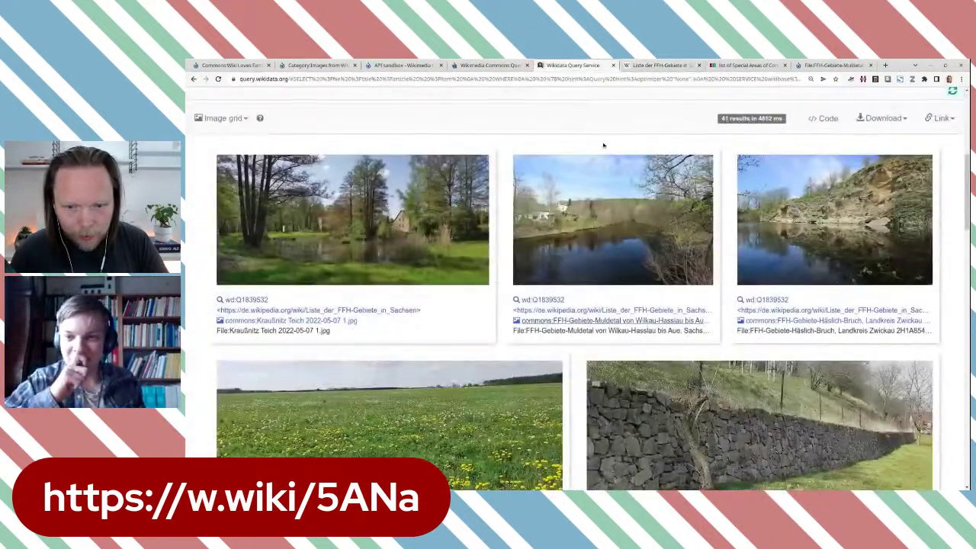
pyautogui.scroll(2, 457, 191)
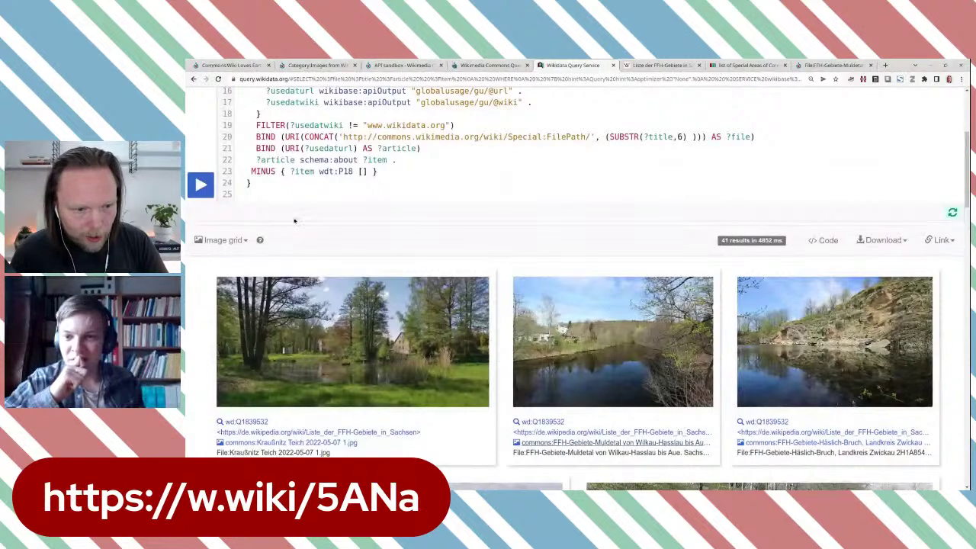
pyautogui.click(221, 239)
pyautogui.click(216, 263)
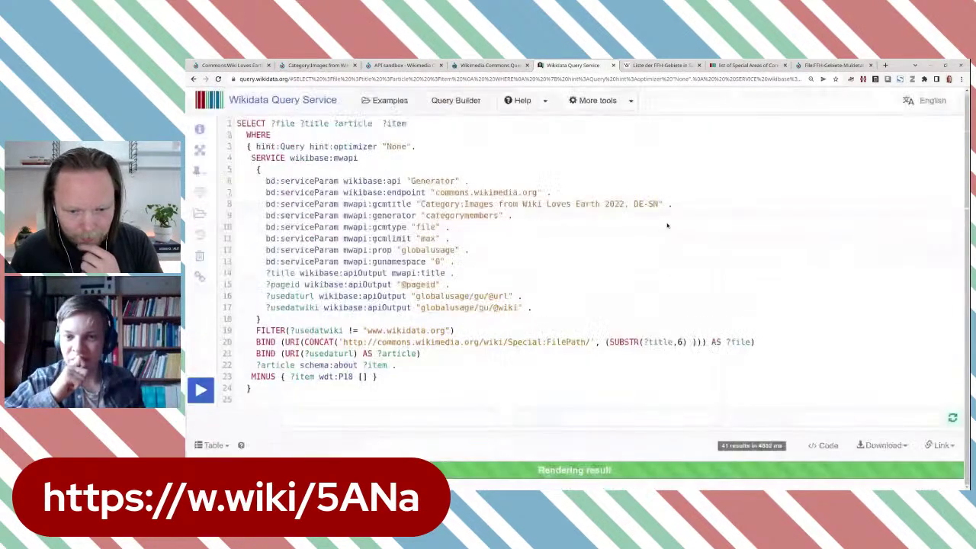
pyautogui.scroll(-5, 700, 201)
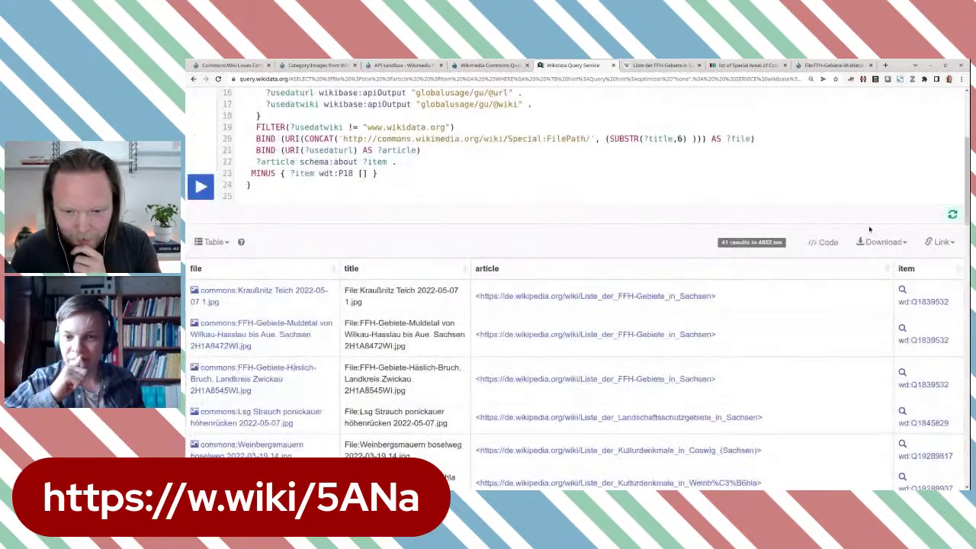
pyautogui.scroll(-4, 699, 201)
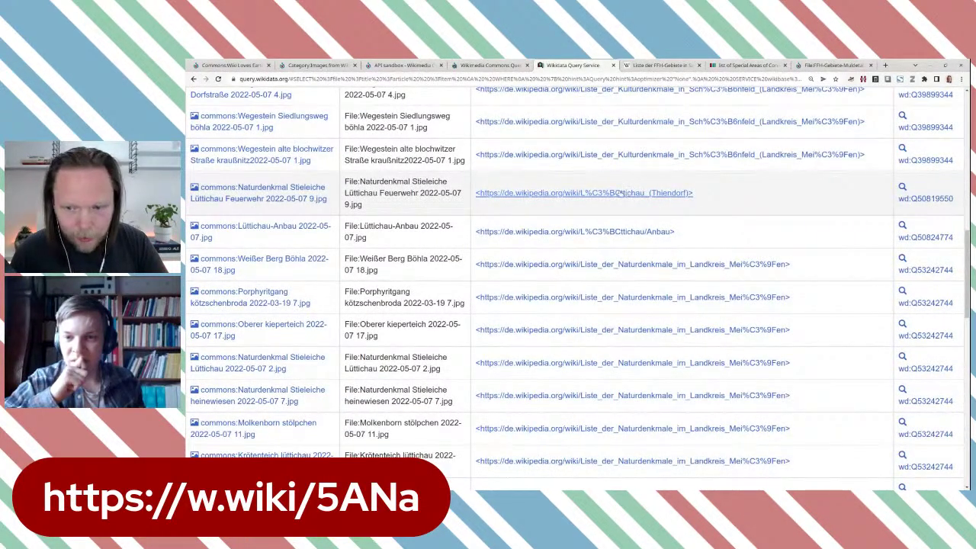
# Open the Lüttichau (Thiendorf) article, its Wikidata item and the Naturdenkmal Stieleiche Lüttichau Feuerwehr photo in new tabs, and close the FFH-Gebiete tabs
pyautogui.middleClick(626, 193)
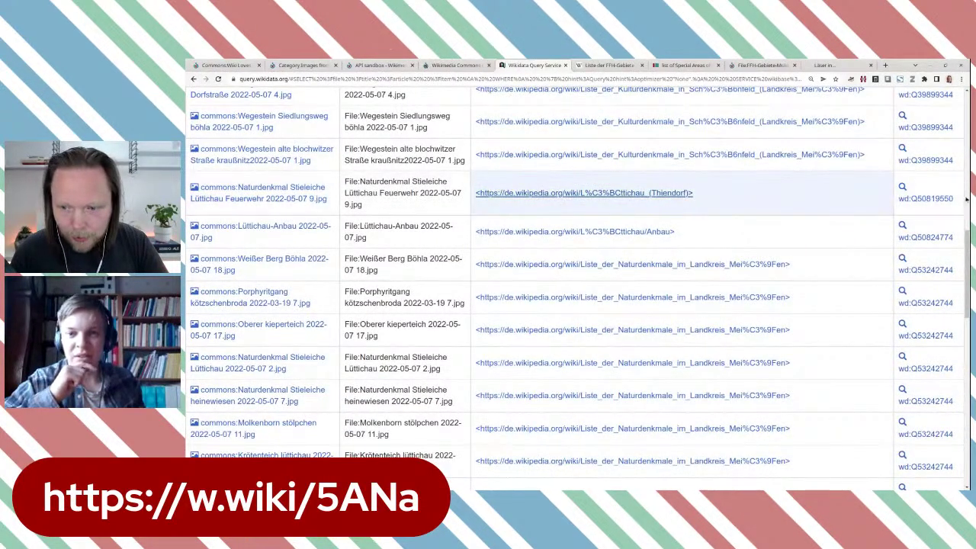
pyautogui.middleClick(282, 197)
pyautogui.click(558, 65)
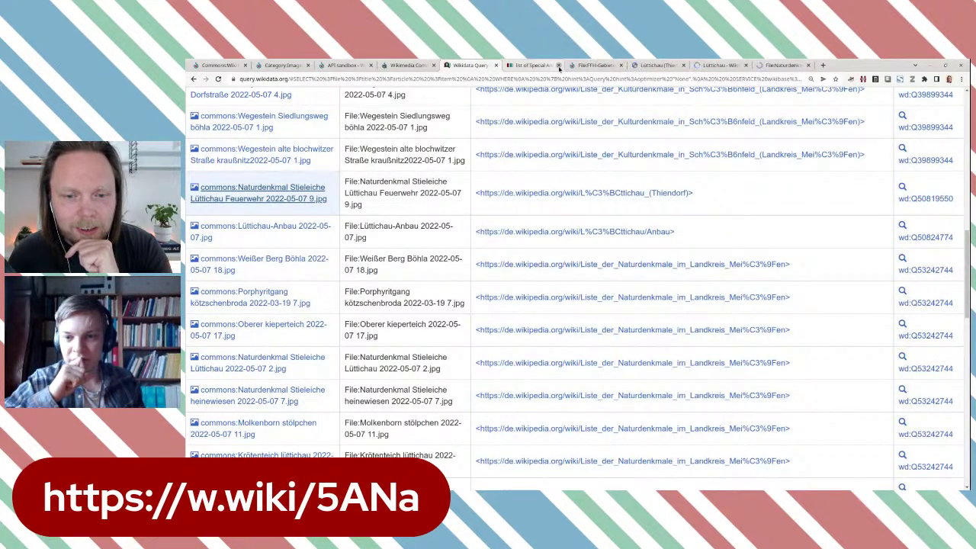
pyautogui.click(558, 66)
pyautogui.click(558, 67)
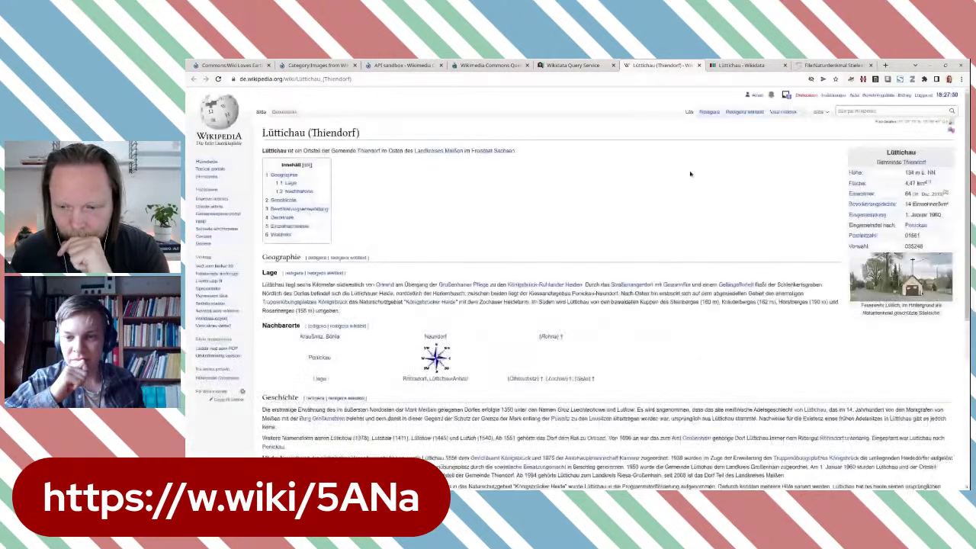
# Read through the Lüttichau (Thiendorf) article, inspect its Wikidata item's statements, and return to the article
pyautogui.scroll(-3, 690, 175)
pyautogui.scroll(-3, 690, 176)
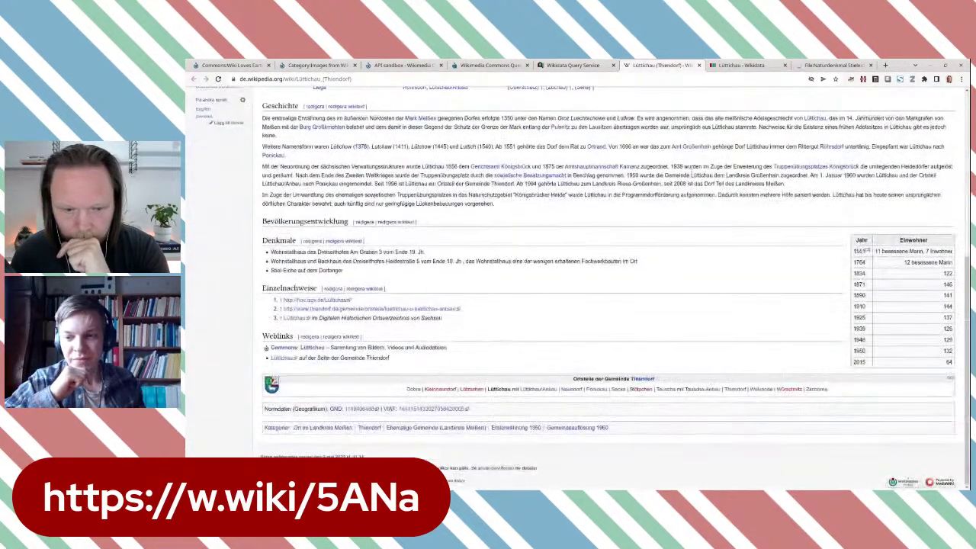
pyautogui.scroll(5, 695, 173)
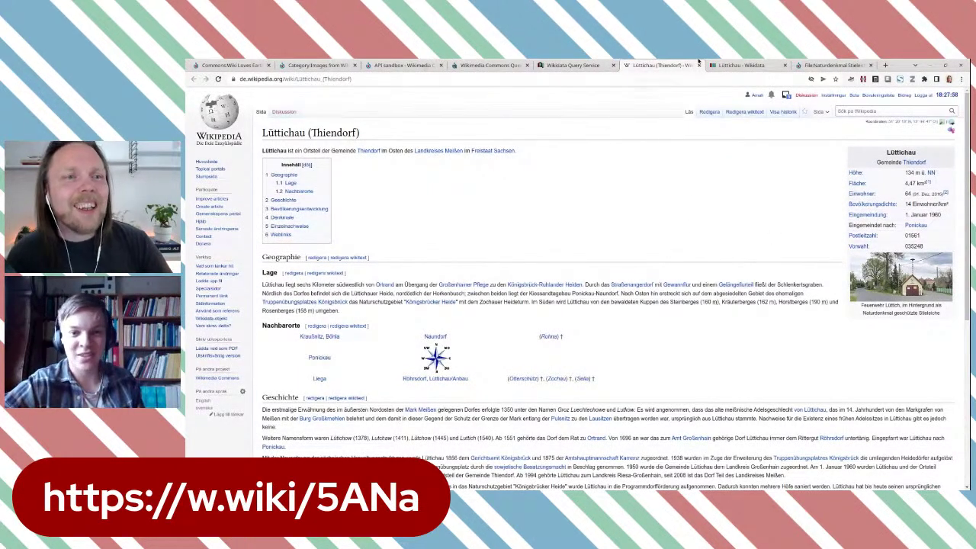
pyautogui.click(747, 65)
pyautogui.scroll(-2, 704, 204)
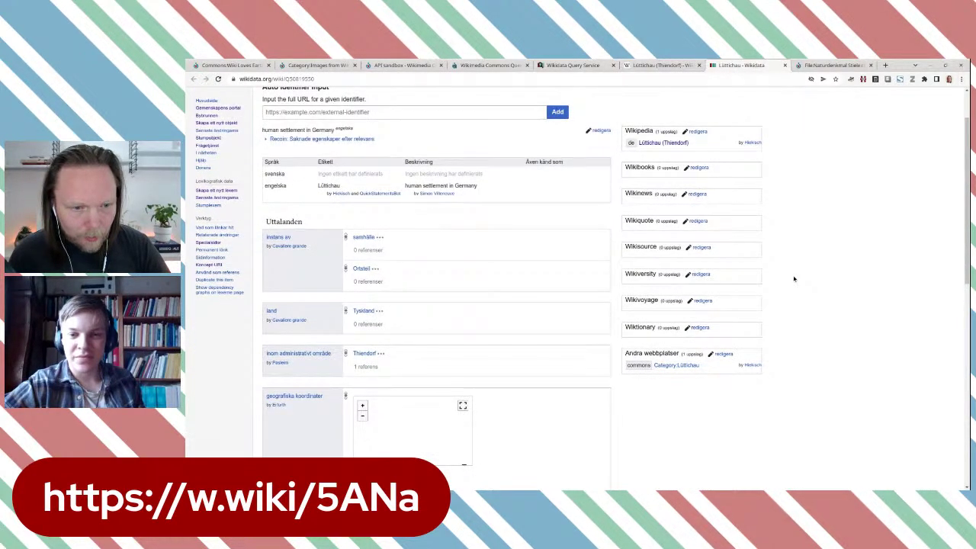
pyautogui.scroll(2, 794, 279)
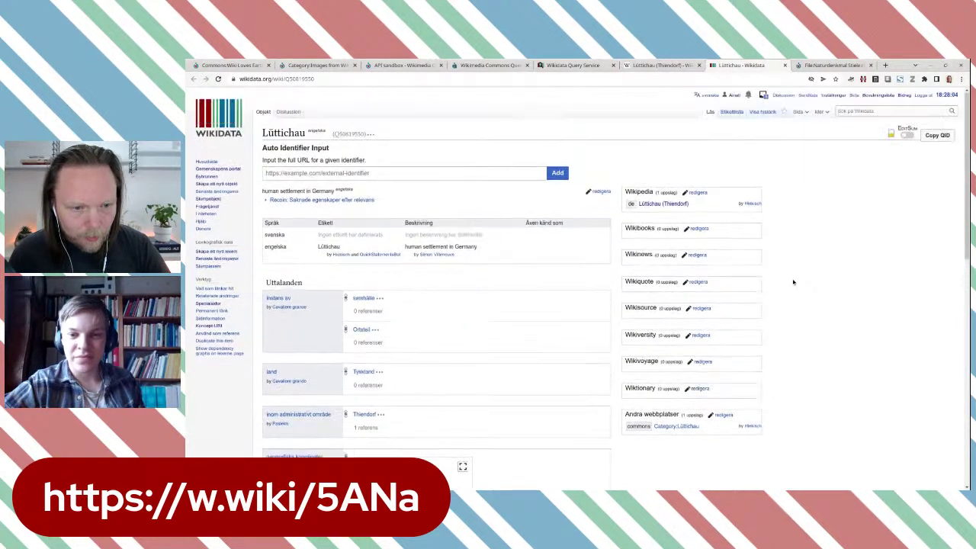
pyautogui.click(662, 66)
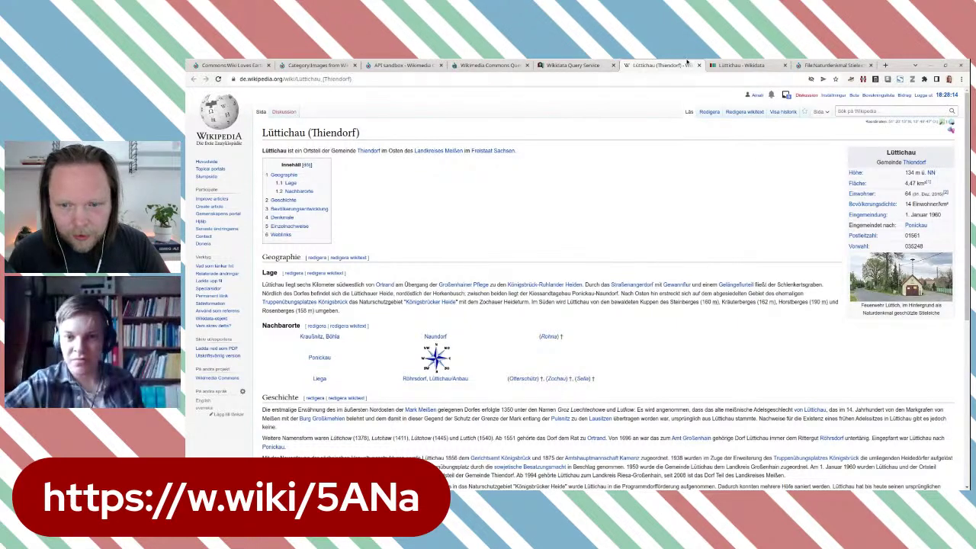
# Check the statements of the Lüttichau Wikidata item for an existing image
pyautogui.click(733, 66)
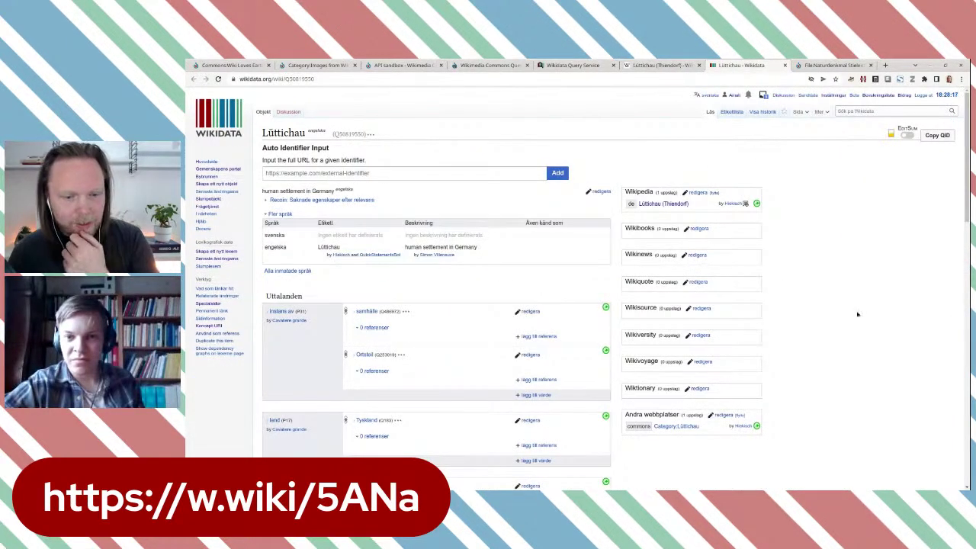
pyautogui.scroll(-3, 857, 312)
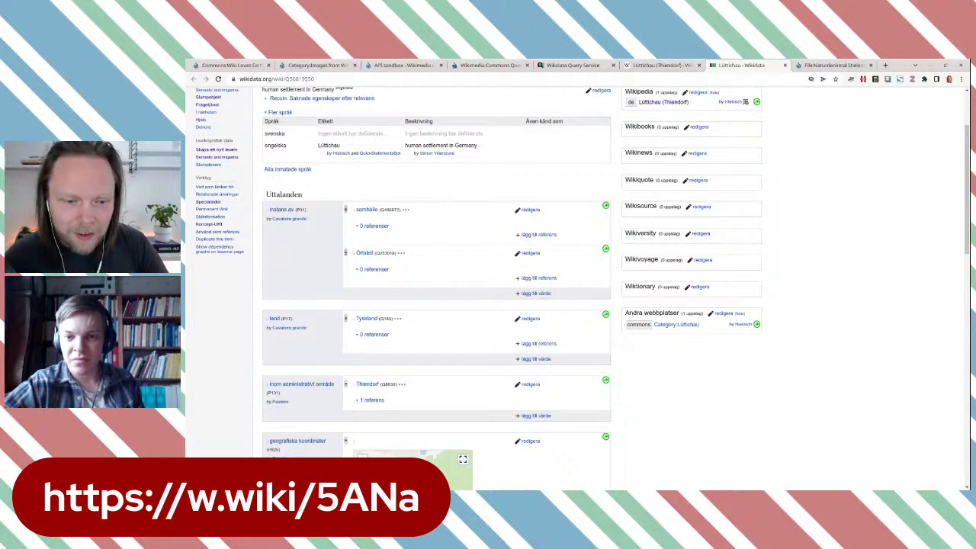
pyautogui.scroll(3, 856, 307)
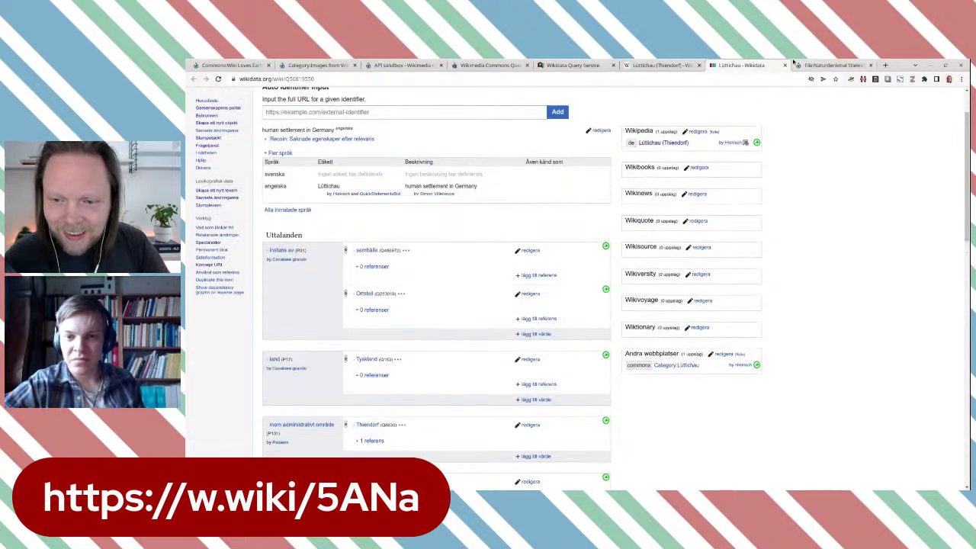
# Copy the file name "Naturdenkmal Stieleiche Lüttichau Feuerwehr 2022-05-07 9.jpg", without the "File:" prefix, from the photo's Commons page
pyautogui.click(835, 66)
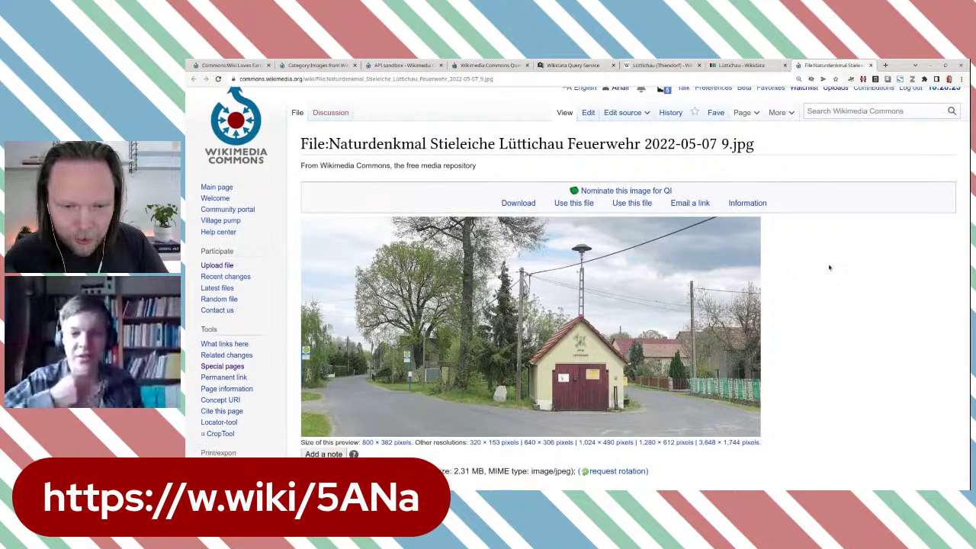
pyautogui.scroll(-1, 829, 267)
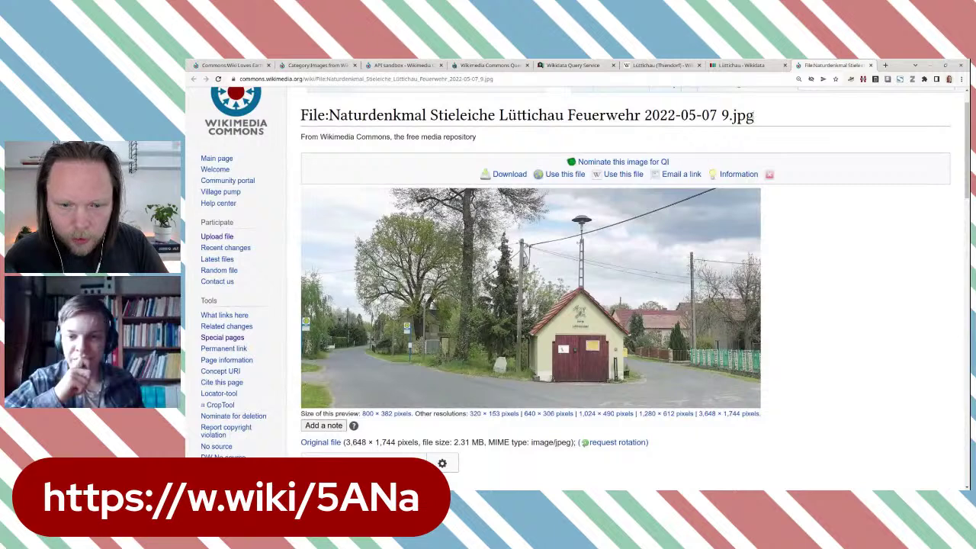
pyautogui.moveTo(754, 115); pyautogui.dragTo(329, 115)
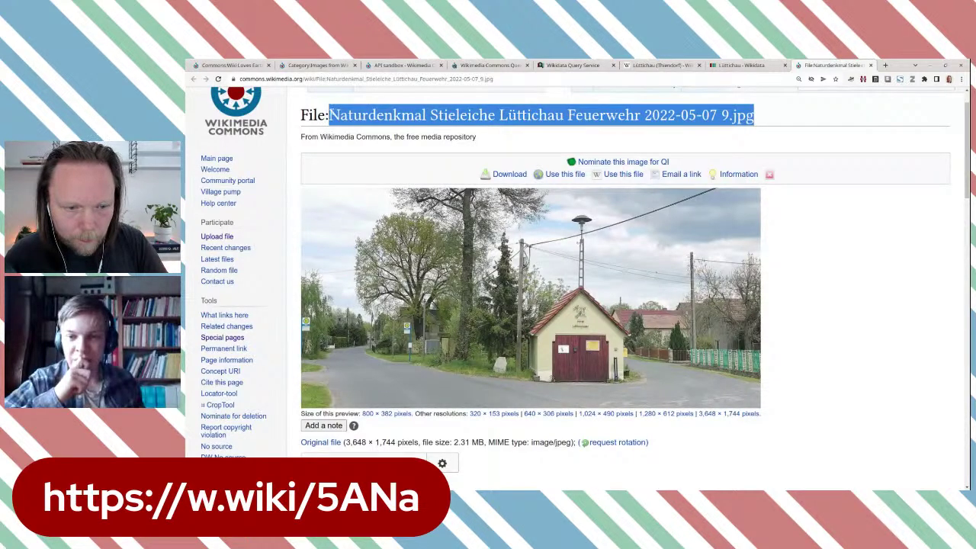
pyautogui.rightClick(724, 107)
pyautogui.click(743, 106)
# Add an image (bild) statement with the copied file name to the Lüttichau Wikidata item, publish it, and return to the Wikidata Query Service
pyautogui.click(740, 65)
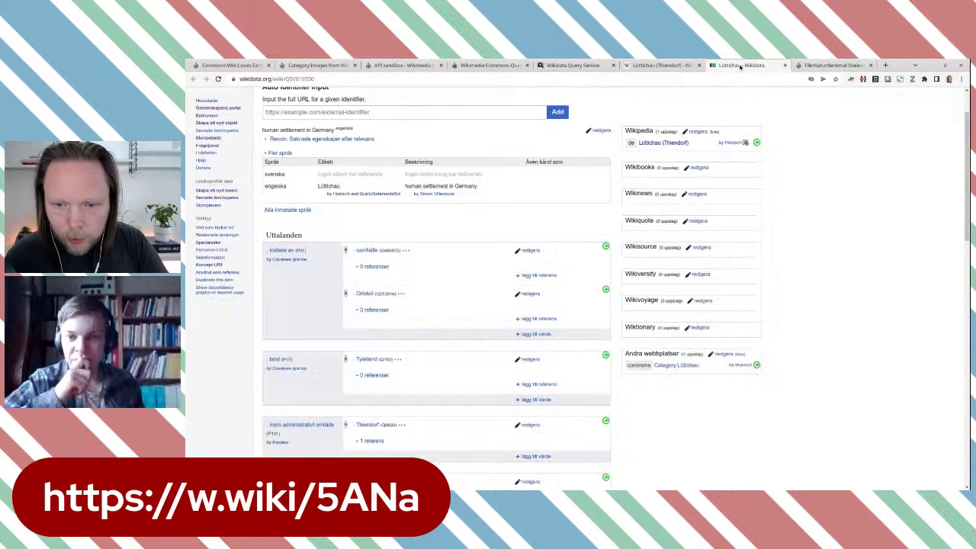
pyautogui.scroll(-10, 753, 260)
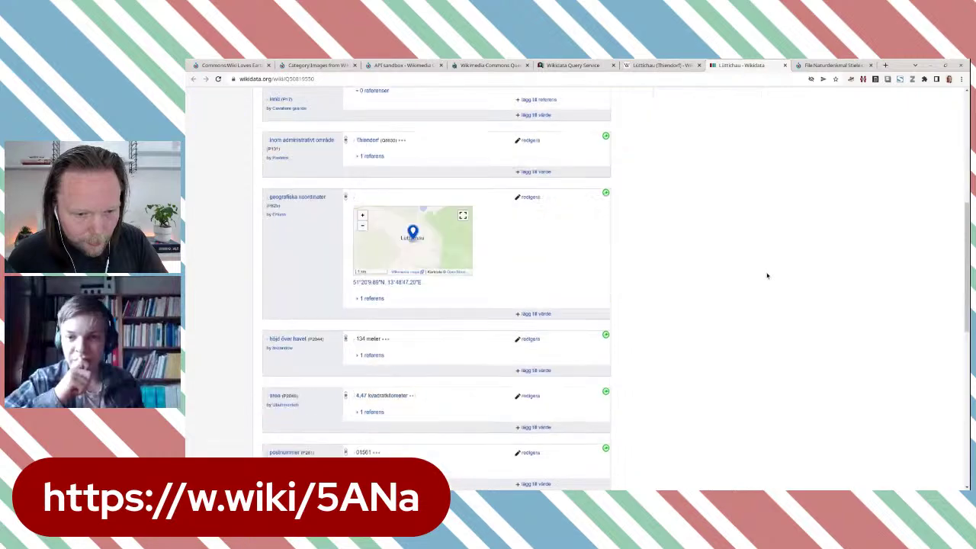
pyautogui.scroll(-2, 640, 260)
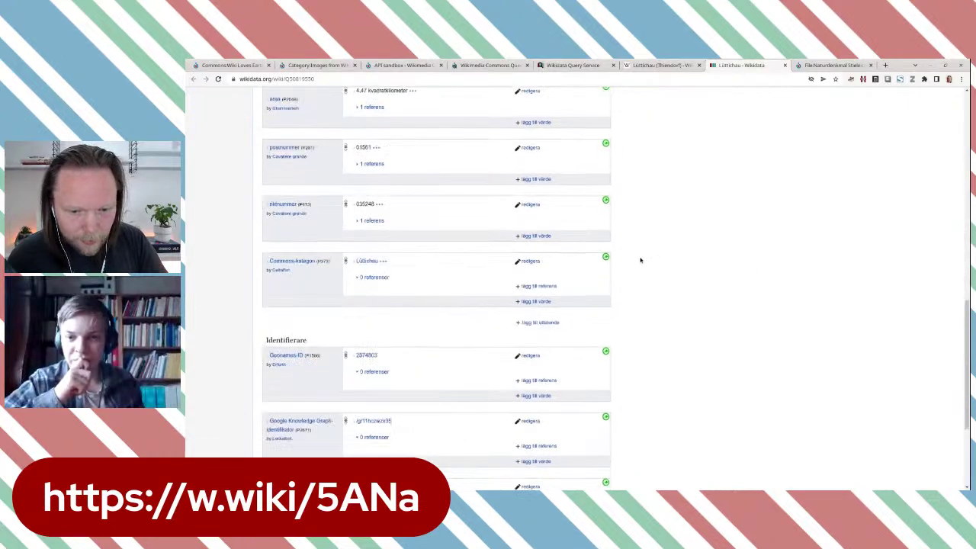
pyautogui.click(537, 322)
pyautogui.write('ma')
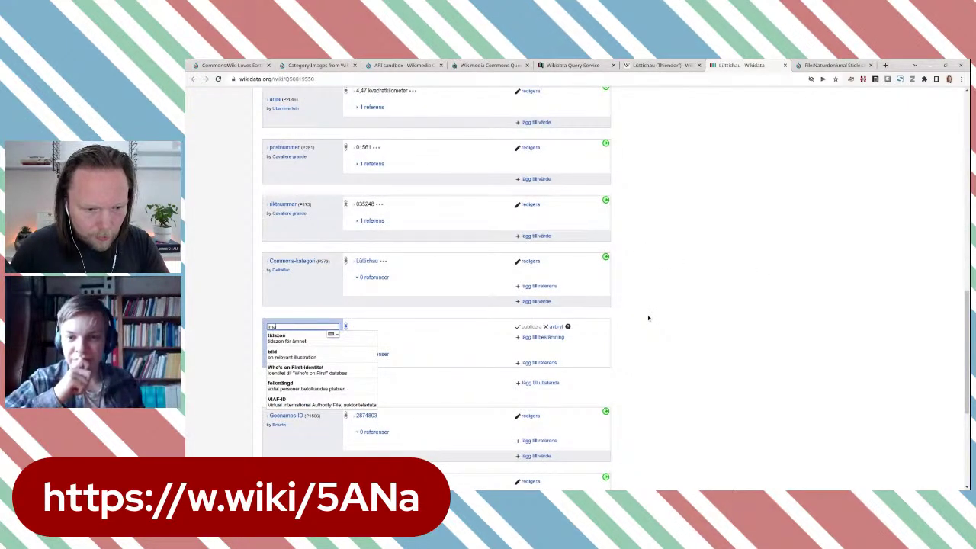
pyautogui.write('ge')
pyautogui.click(378, 335)
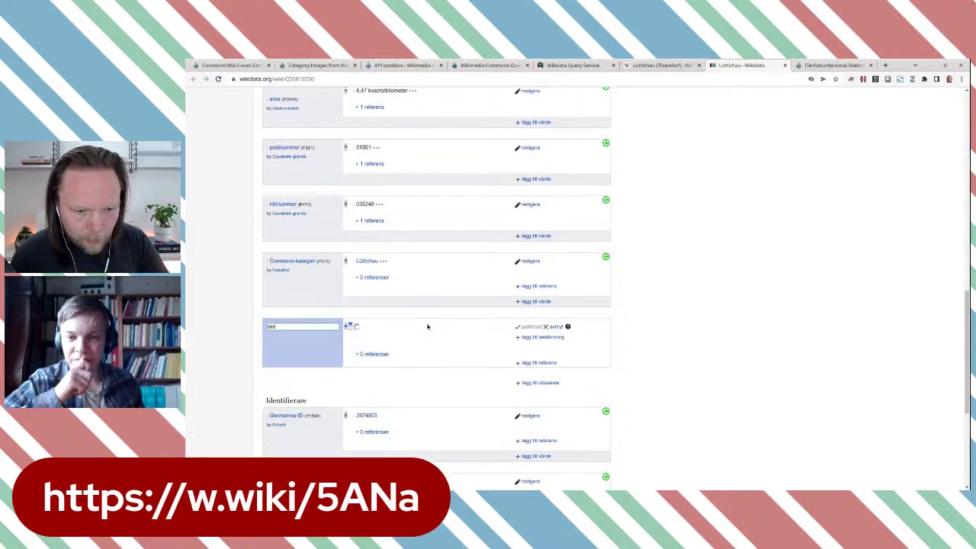
pyautogui.hotkey('ctrl', 'v')
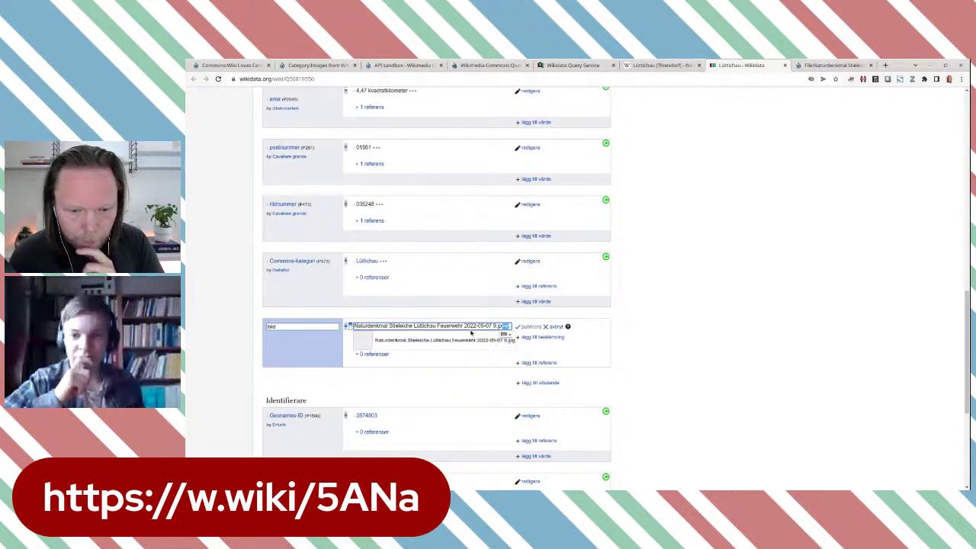
pyautogui.click(529, 326)
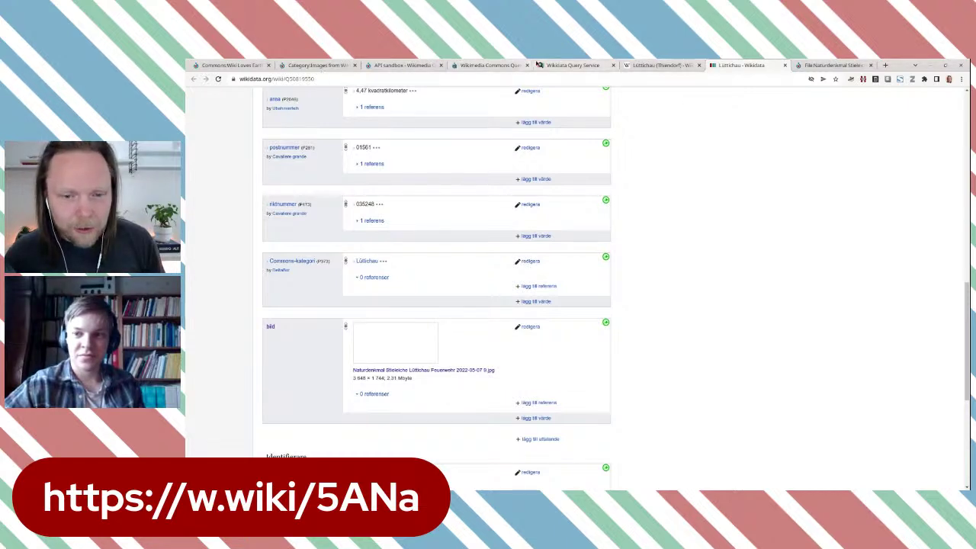
pyautogui.click(539, 65)
# Read the introduction of the Commons page "Wiki Loves Earth 2022 in Sweden" and open its object map in a new tab
pyautogui.scroll(15, 704, 209)
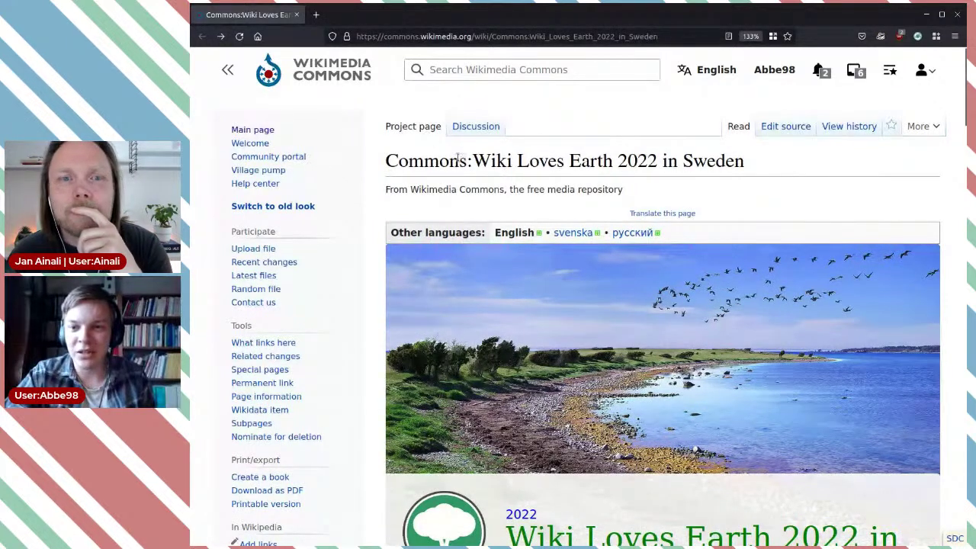
pyautogui.moveTo(397, 162); pyautogui.dragTo(665, 162)
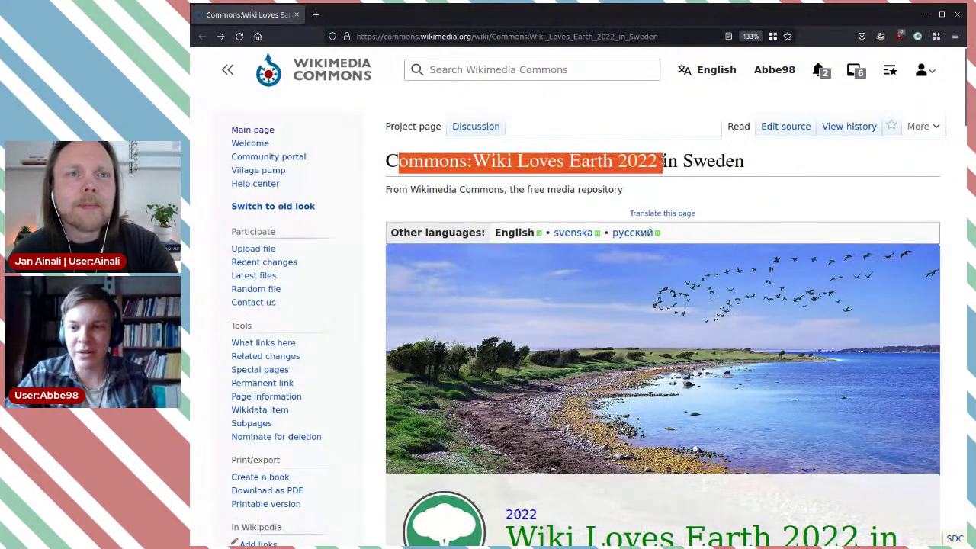
pyautogui.click(699, 160)
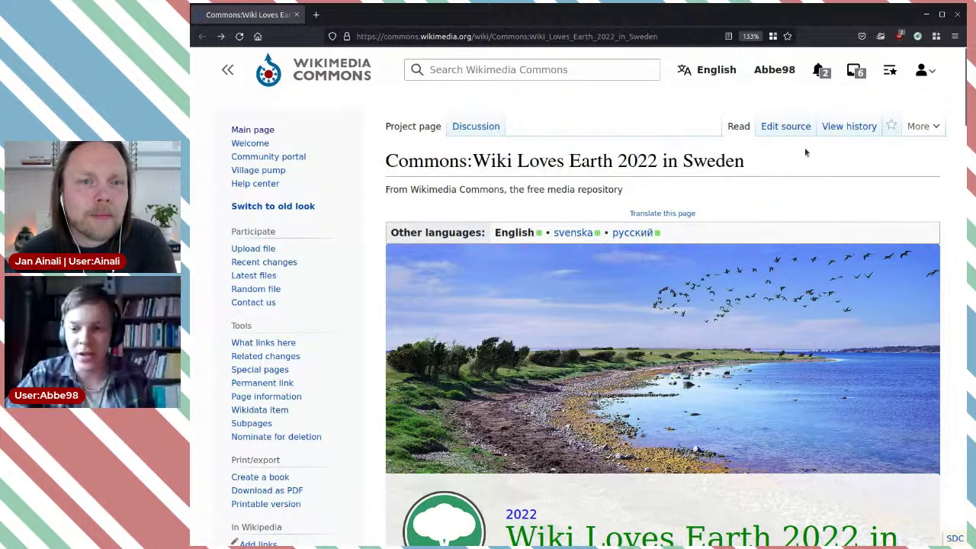
pyautogui.scroll(-1, 805, 152)
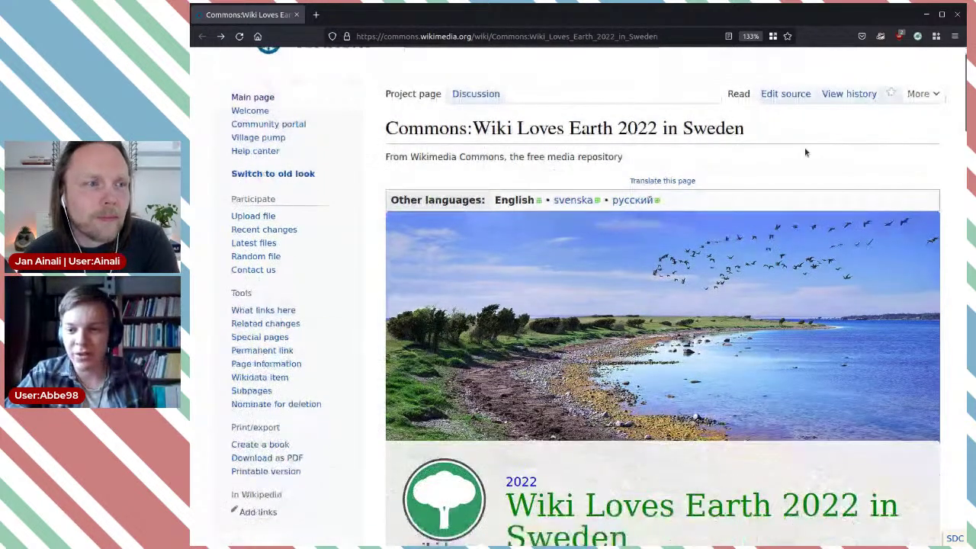
pyautogui.scroll(-3, 804, 152)
pyautogui.scroll(-2, 804, 153)
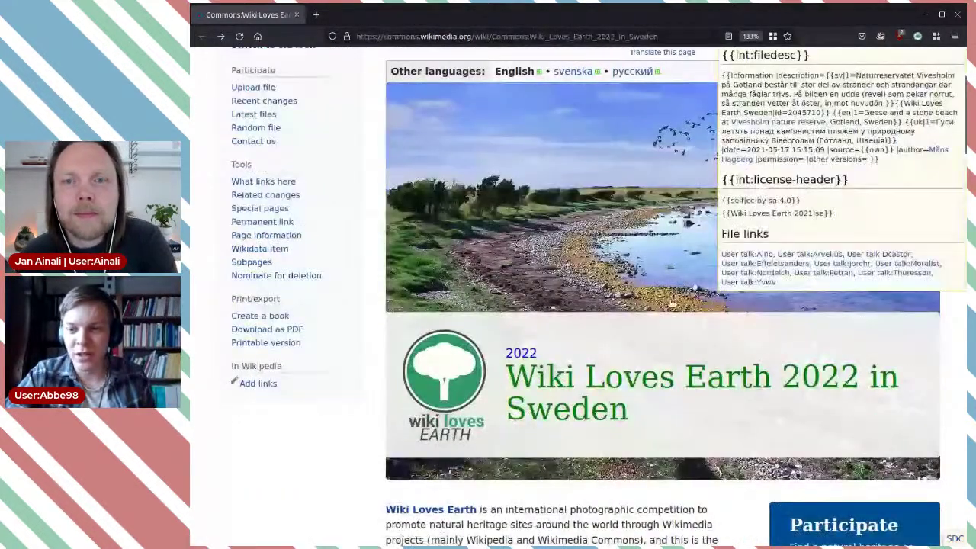
pyautogui.scroll(-1, 951, 286)
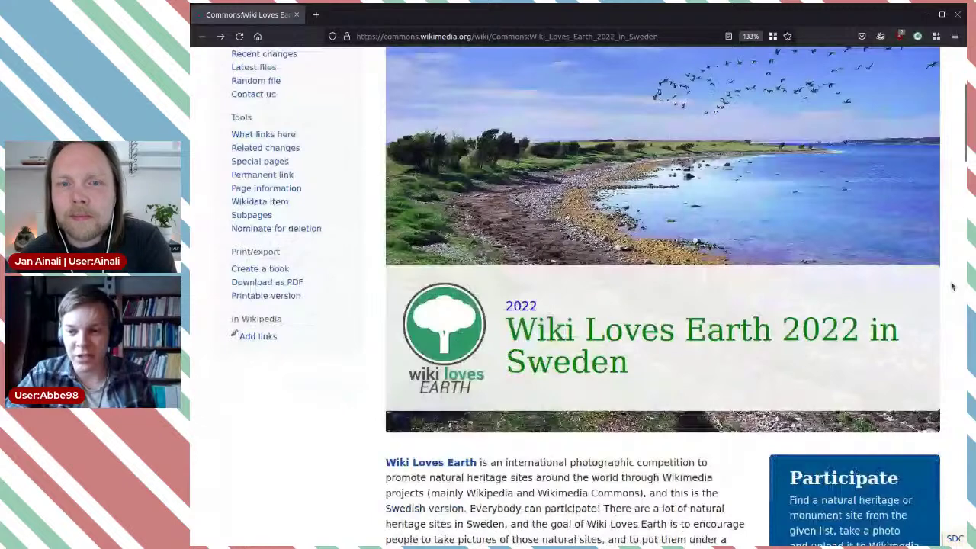
pyautogui.scroll(-4, 951, 286)
pyautogui.scroll(-3, 951, 286)
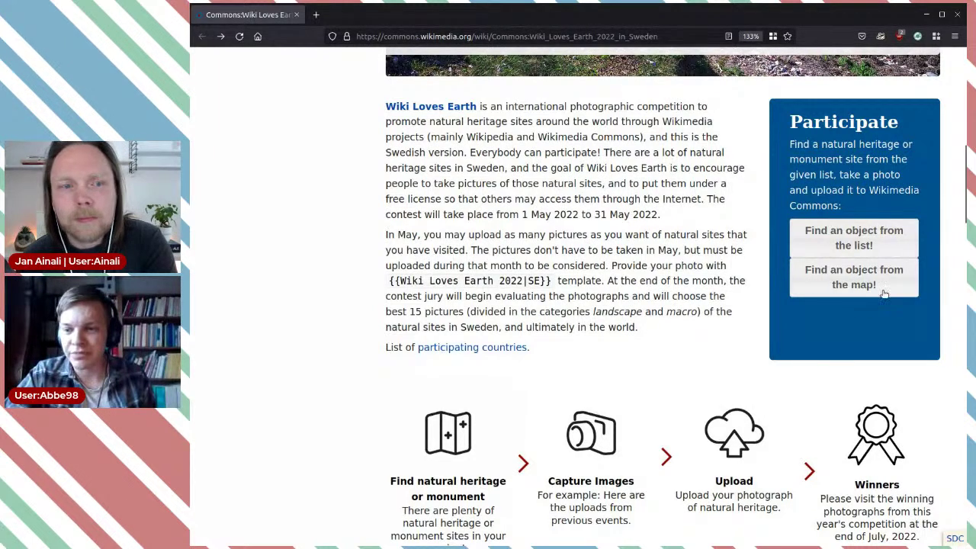
pyautogui.middleClick(839, 278)
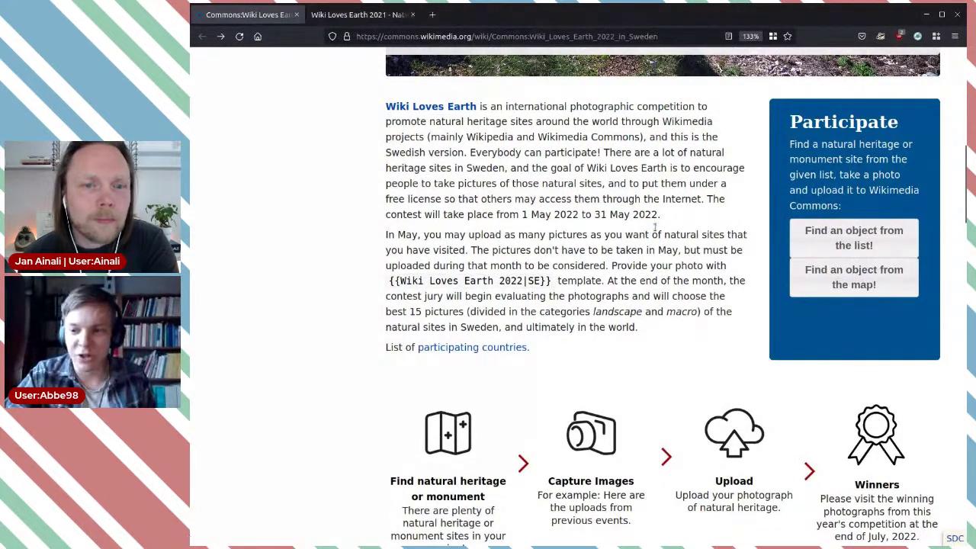
# Examine the contest page's participation steps, prizes, competition rules, judging criteria, statistics and help section, ending back at its title
pyautogui.scroll(-2, 657, 230)
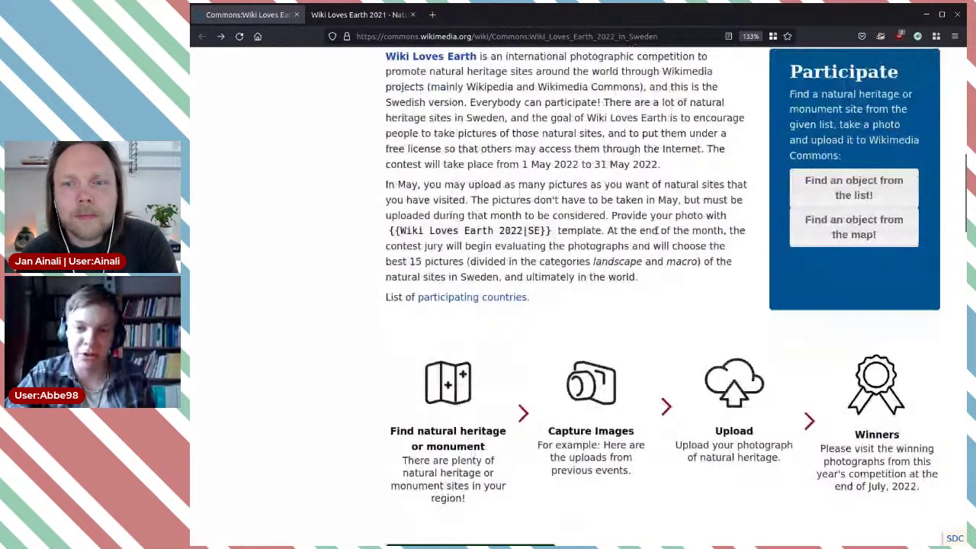
pyautogui.scroll(-5, 657, 231)
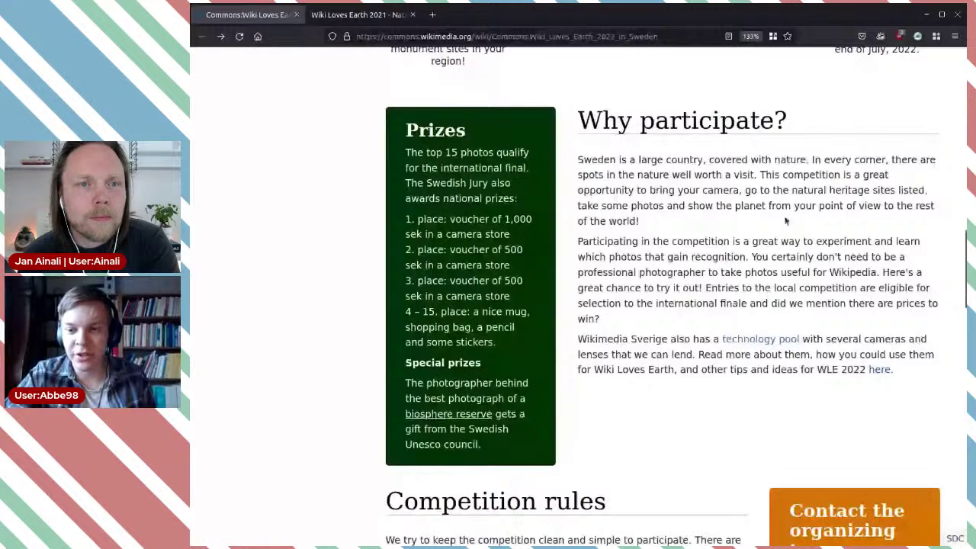
pyautogui.scroll(-5, 652, 273)
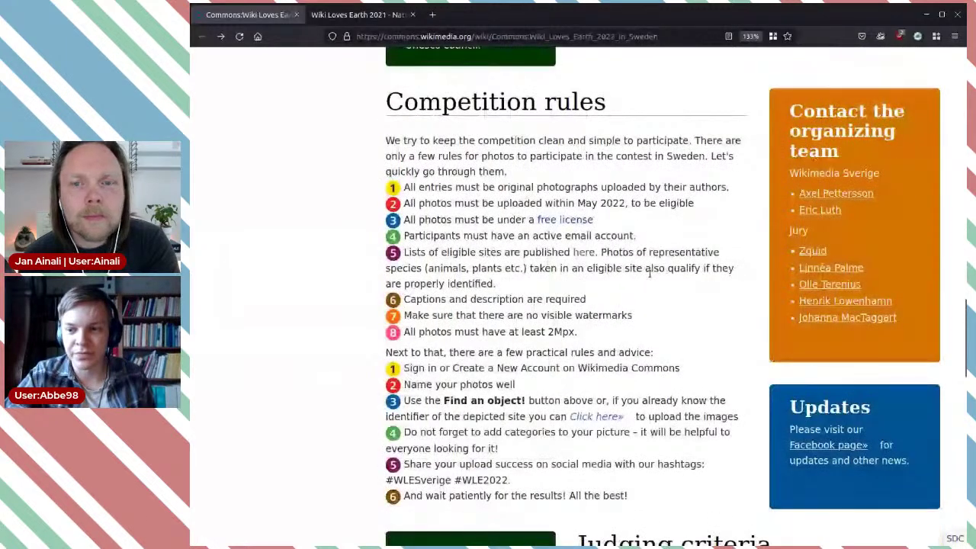
pyautogui.scroll(-10, 650, 272)
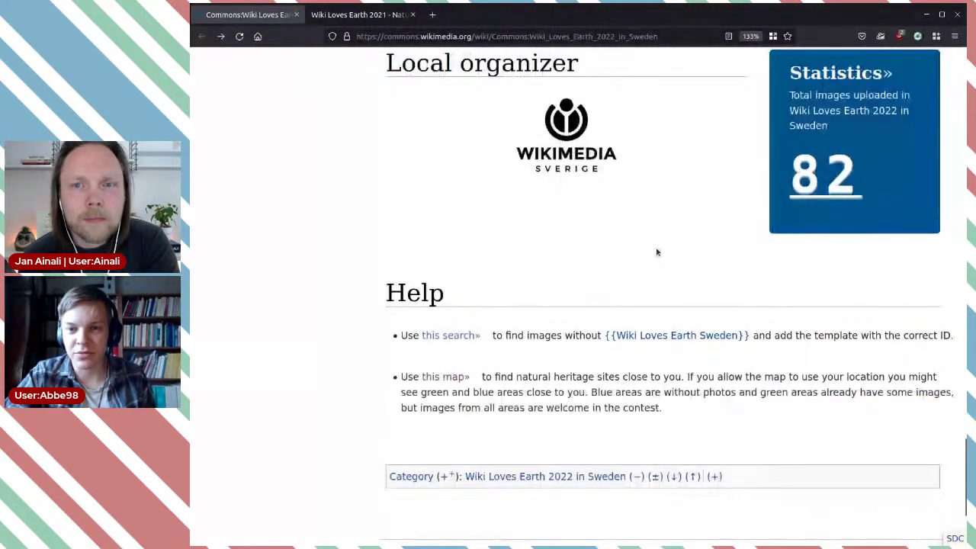
pyautogui.scroll(4, 648, 247)
pyautogui.scroll(-2, 751, 371)
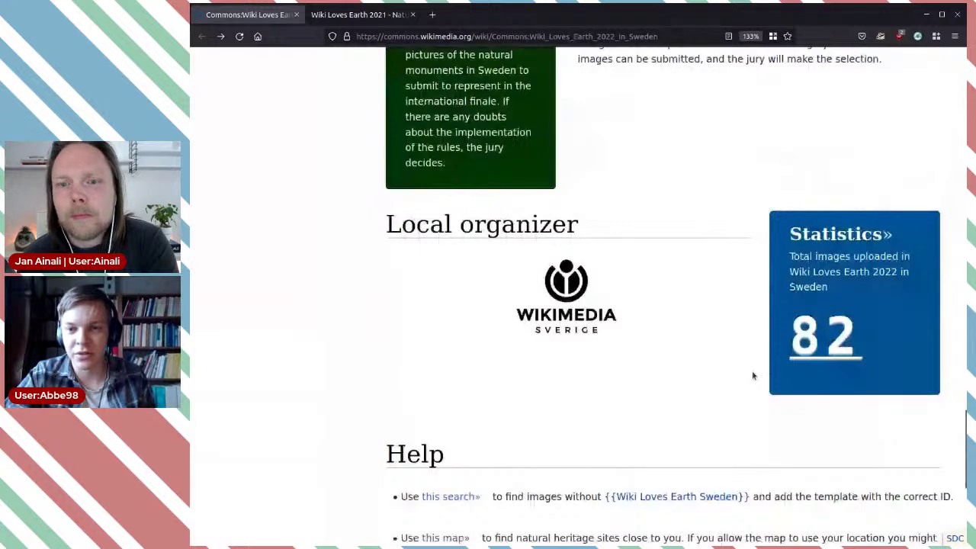
pyautogui.scroll(4, 751, 370)
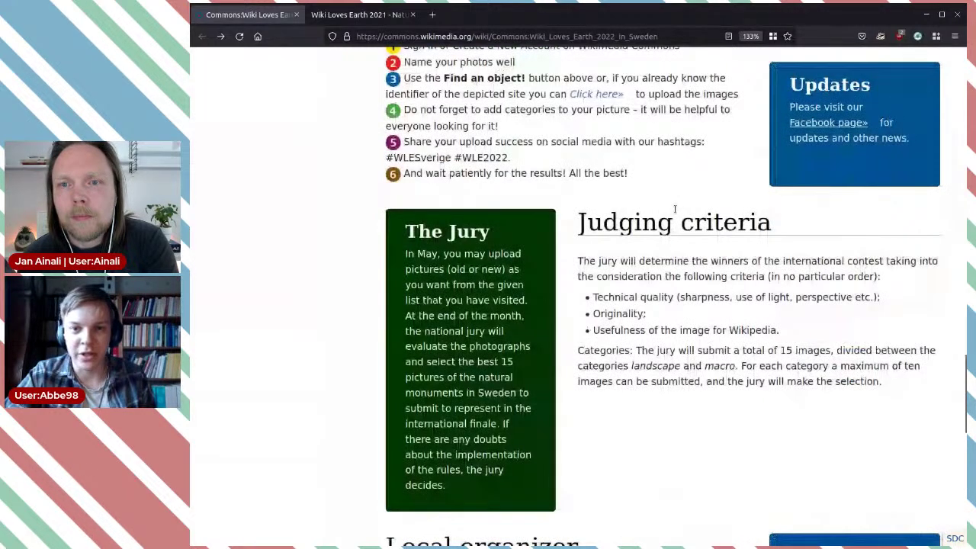
pyautogui.scroll(10, 675, 209)
pyautogui.scroll(3, 676, 213)
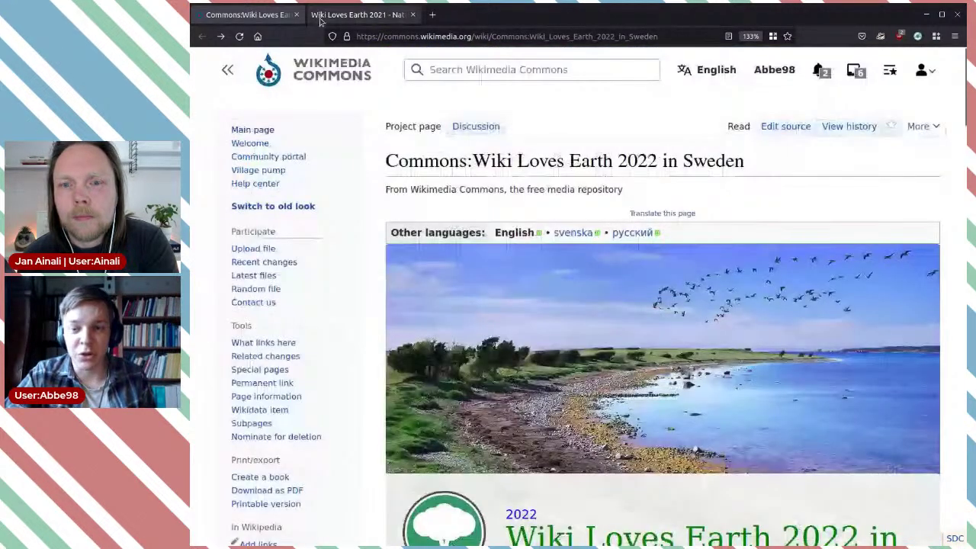
# Switch to the Wiki Loves Earth map and zoom in on the Nyköping area to view natural sites with and without pictures
pyautogui.click(320, 16)
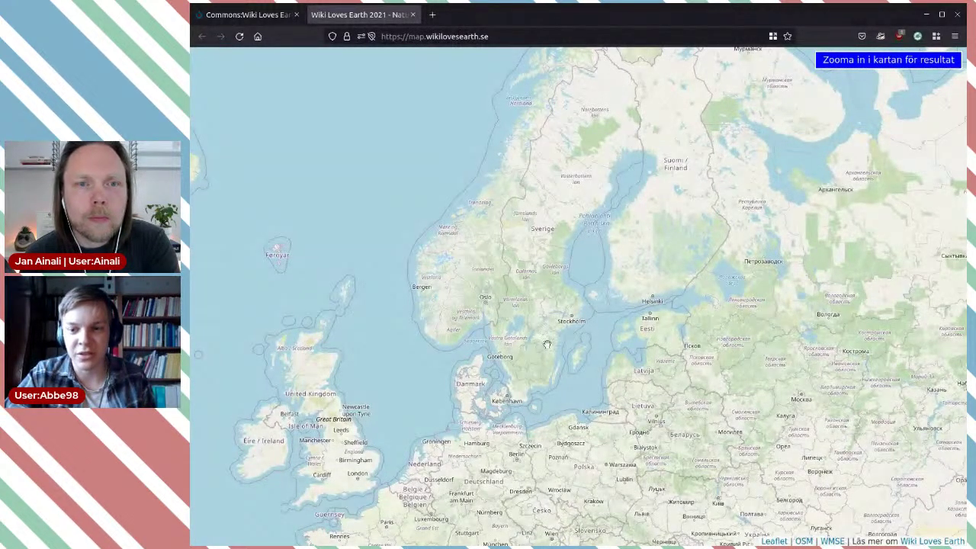
pyautogui.scroll(3, 549, 343)
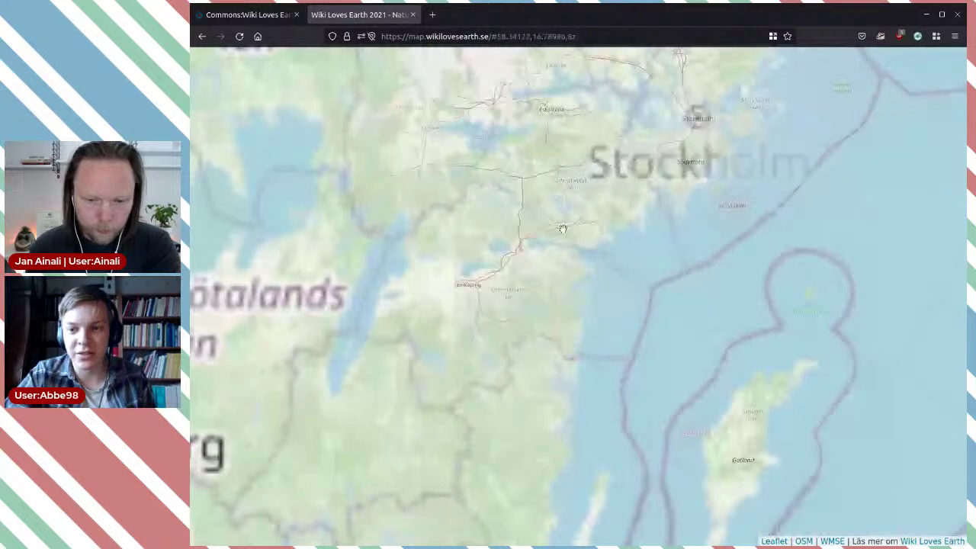
pyautogui.moveTo(562, 229); pyautogui.dragTo(568, 326)
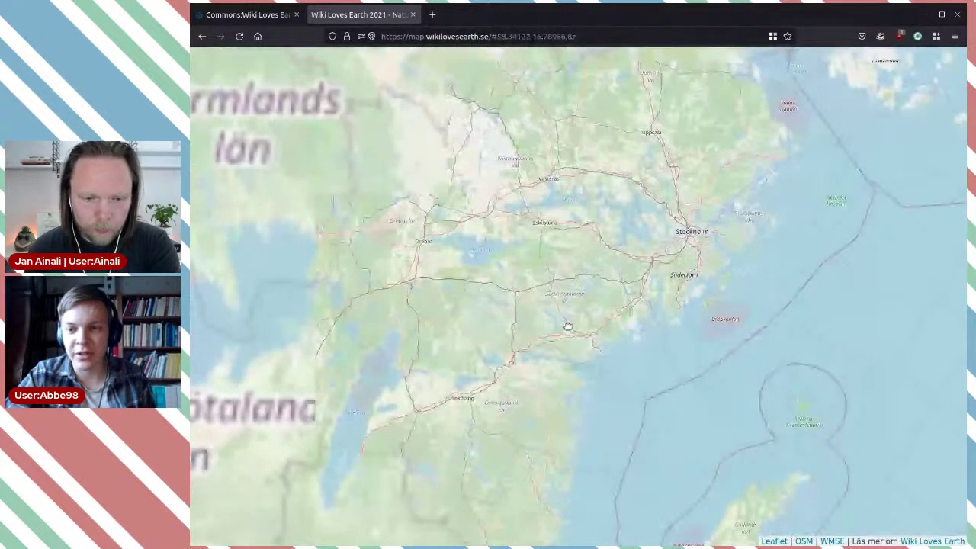
pyautogui.scroll(3, 568, 326)
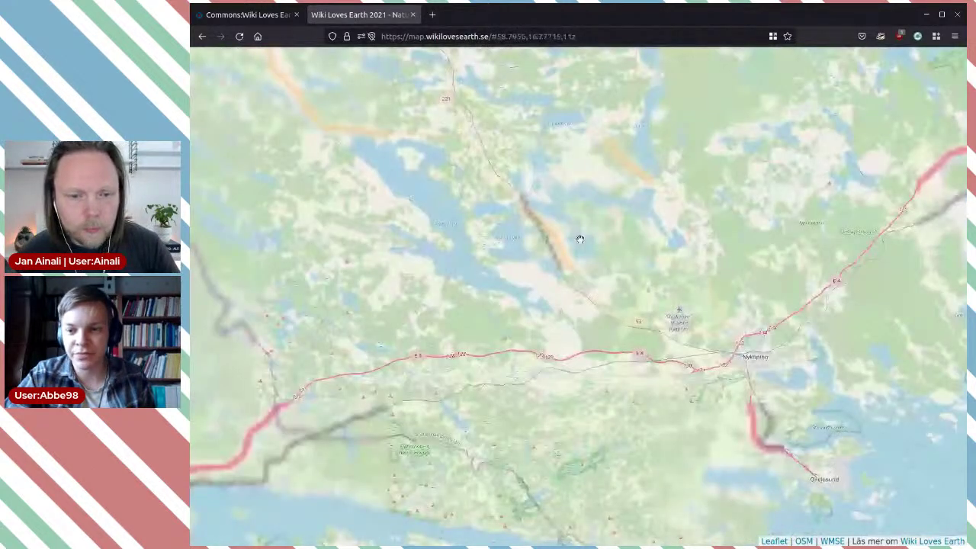
pyautogui.moveTo(579, 240); pyautogui.dragTo(553, 259)
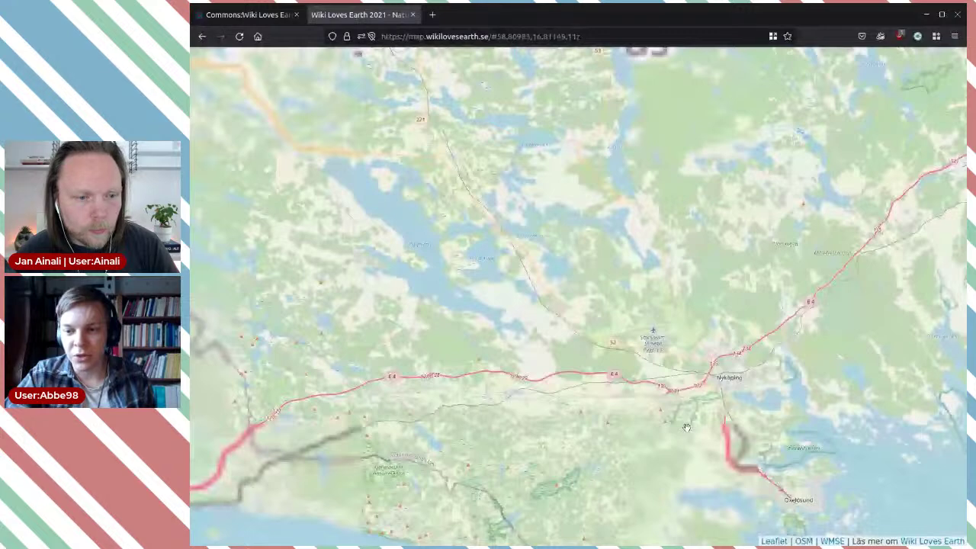
pyautogui.scroll(2, 686, 428)
pyautogui.moveTo(749, 358); pyautogui.dragTo(738, 351)
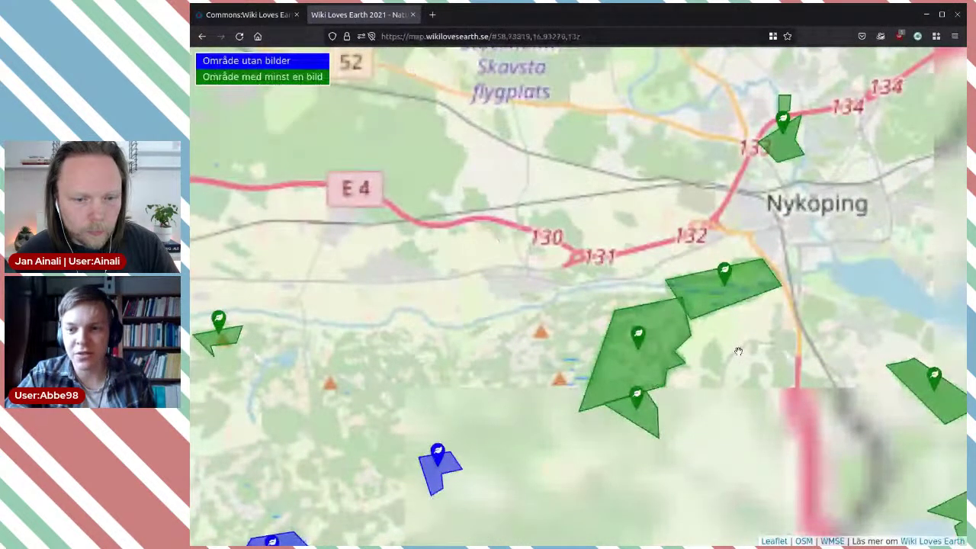
pyautogui.moveTo(738, 351); pyautogui.dragTo(609, 333)
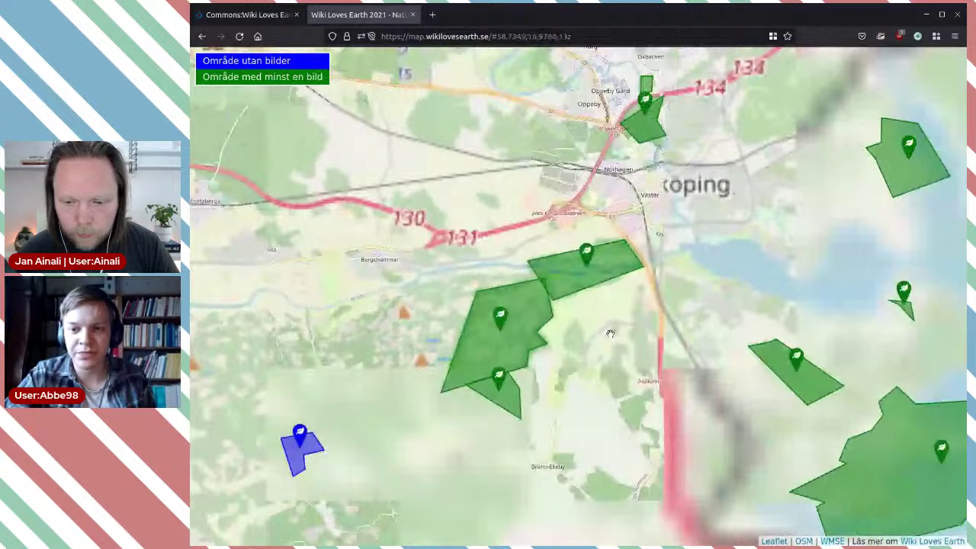
# Select the Svanviken-Lindbacke naturreservat site southwest of Nyköping on the map and open its picture upload page in a new tab
pyautogui.moveTo(625, 252)
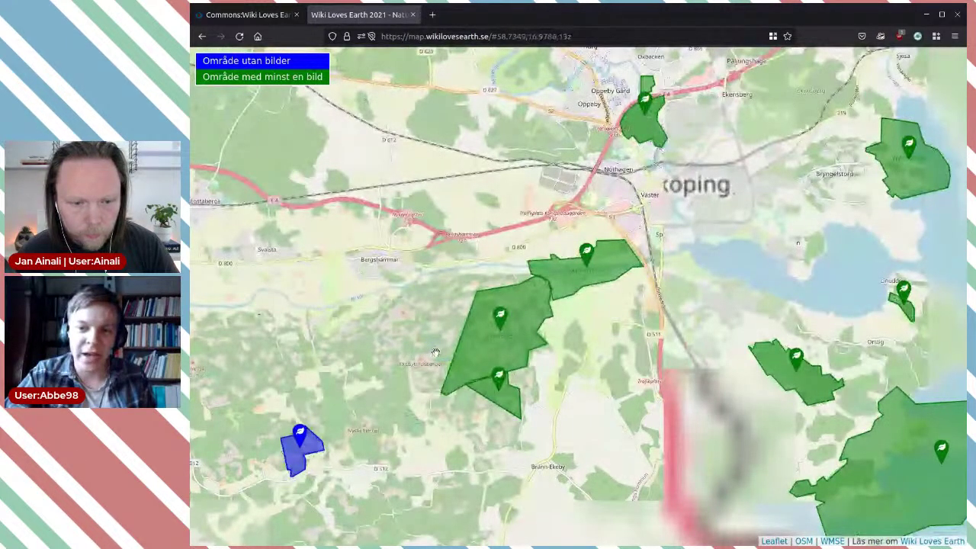
pyautogui.moveTo(434, 352); pyautogui.dragTo(485, 280)
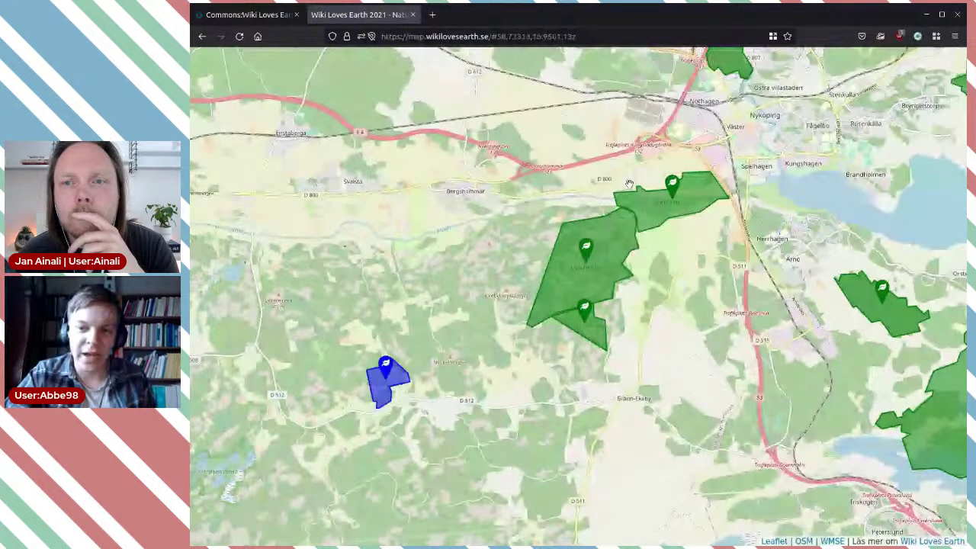
pyautogui.moveTo(629, 184); pyautogui.dragTo(654, 119)
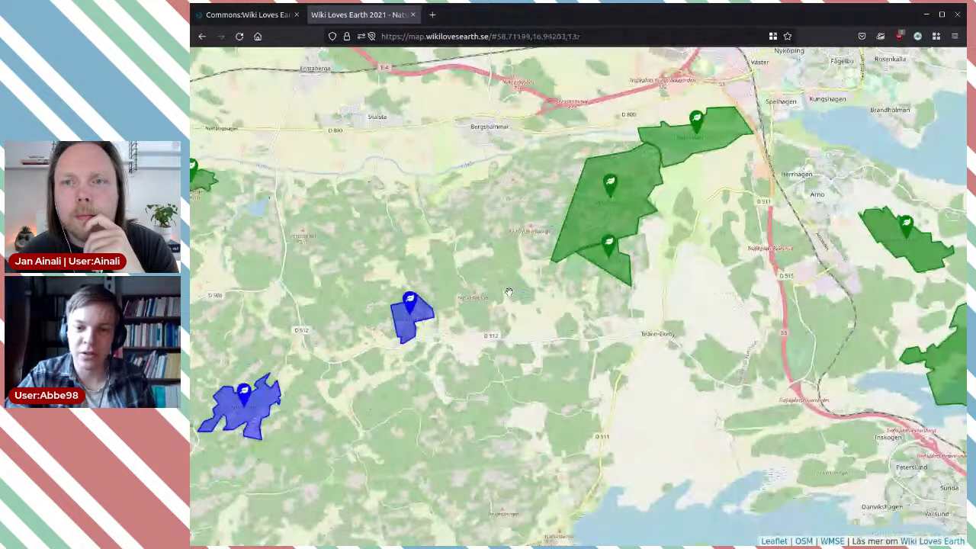
pyautogui.moveTo(703, 129); pyautogui.dragTo(504, 244)
pyautogui.click(504, 244)
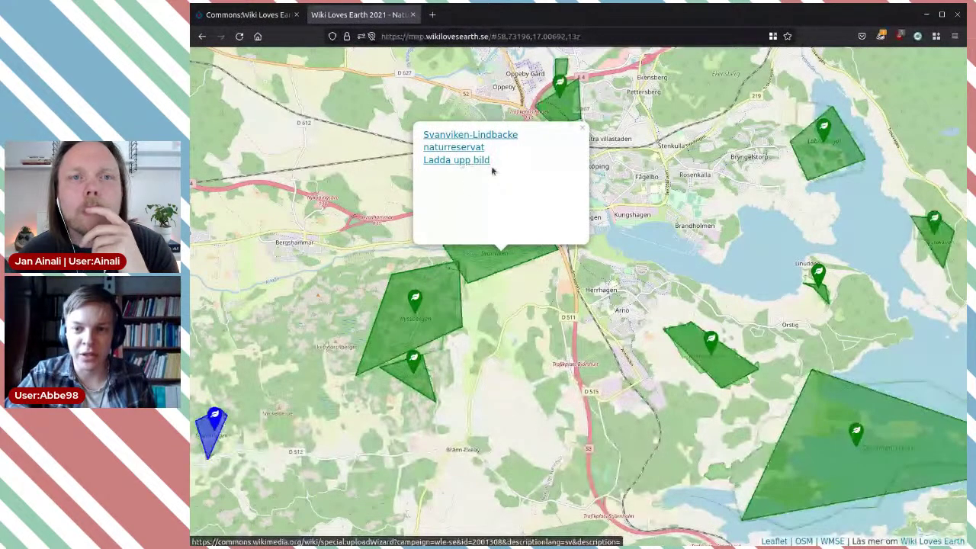
pyautogui.middleClick(487, 164)
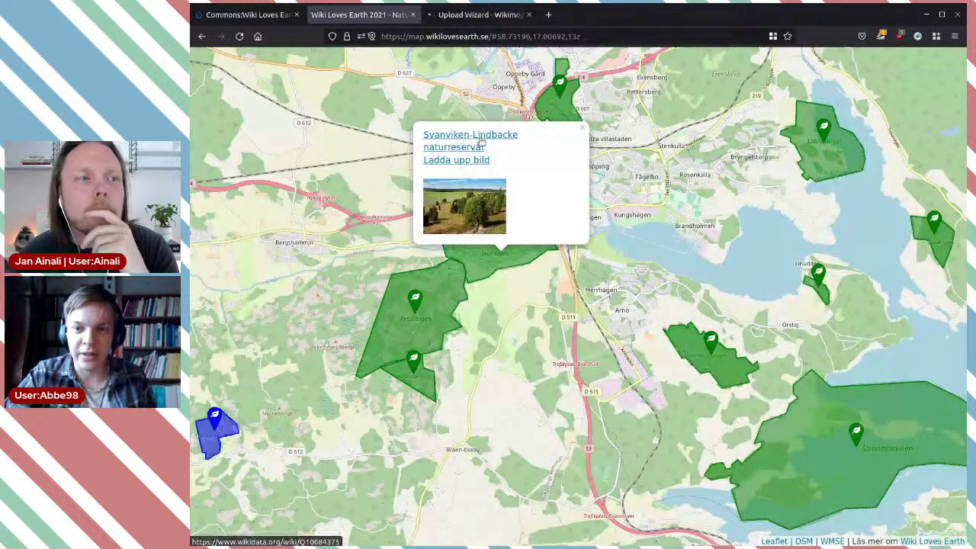
# Open the reserve's Wikidata item, examine its statements, and open its Swedish Wikipedia article in a new tab
pyautogui.click(478, 140)
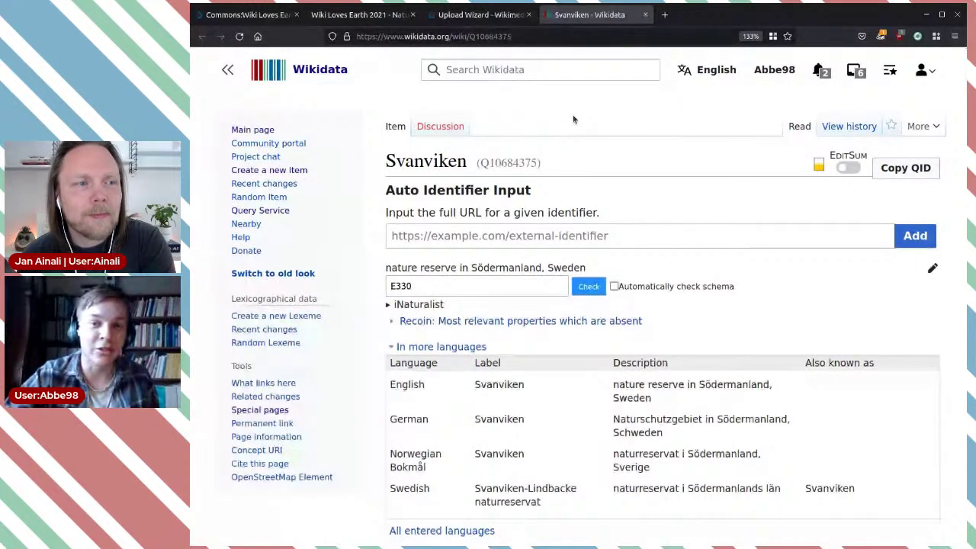
pyautogui.scroll(-1, 613, 100)
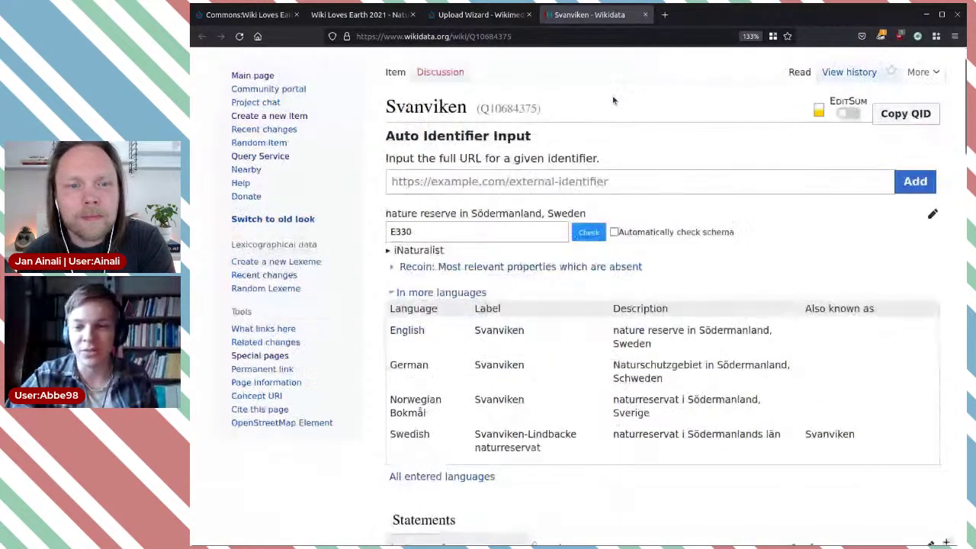
pyautogui.scroll(-15, 613, 100)
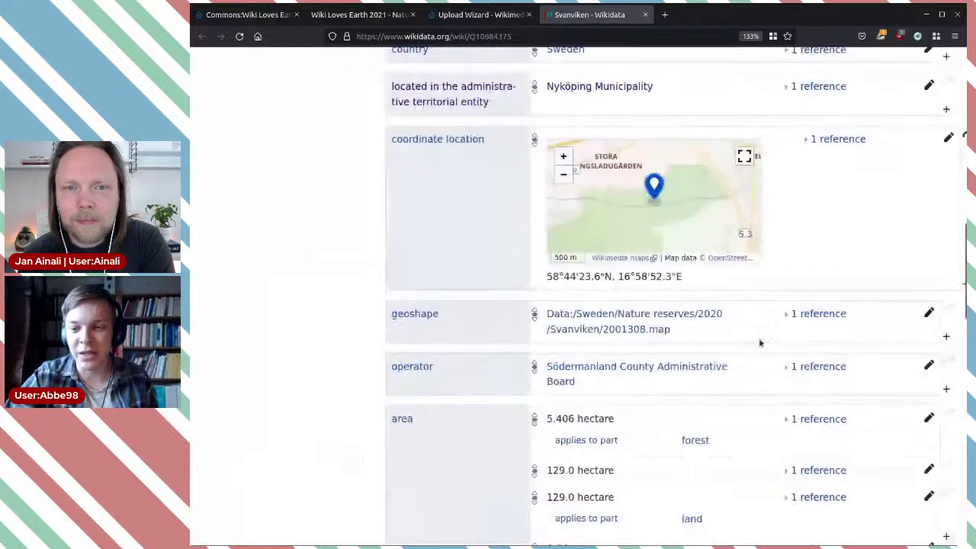
pyautogui.scroll(-10, 758, 334)
pyautogui.scroll(6, 737, 313)
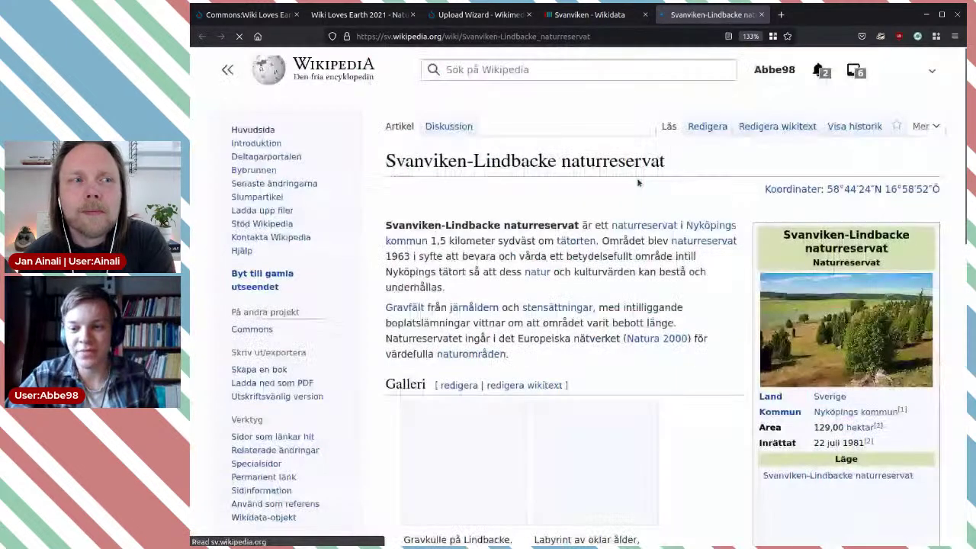
# Examine the Svanviken-Lindbacke article's gallery and the file page of its burial mound photo, ending back at the gallery
pyautogui.scroll(-5, 639, 152)
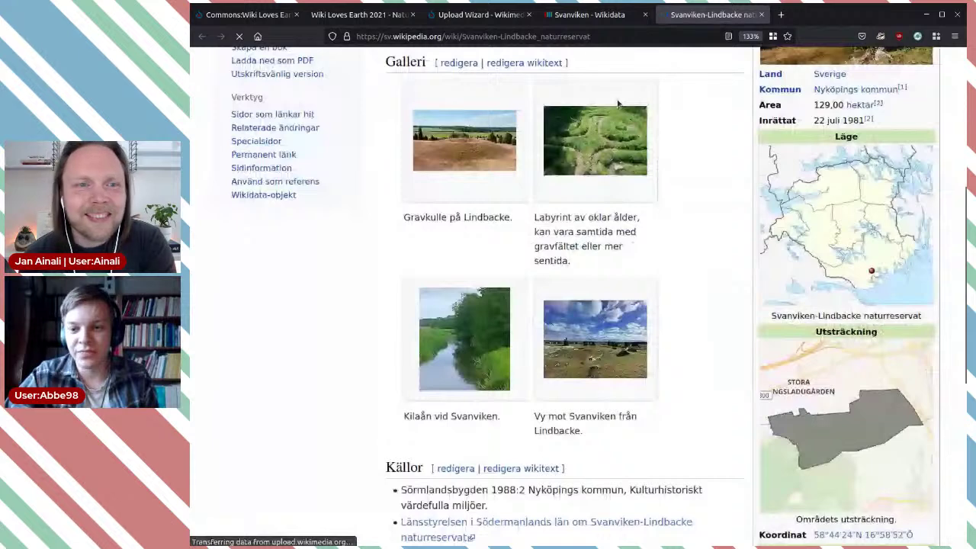
pyautogui.scroll(-3, 641, 101)
pyautogui.scroll(3, 641, 100)
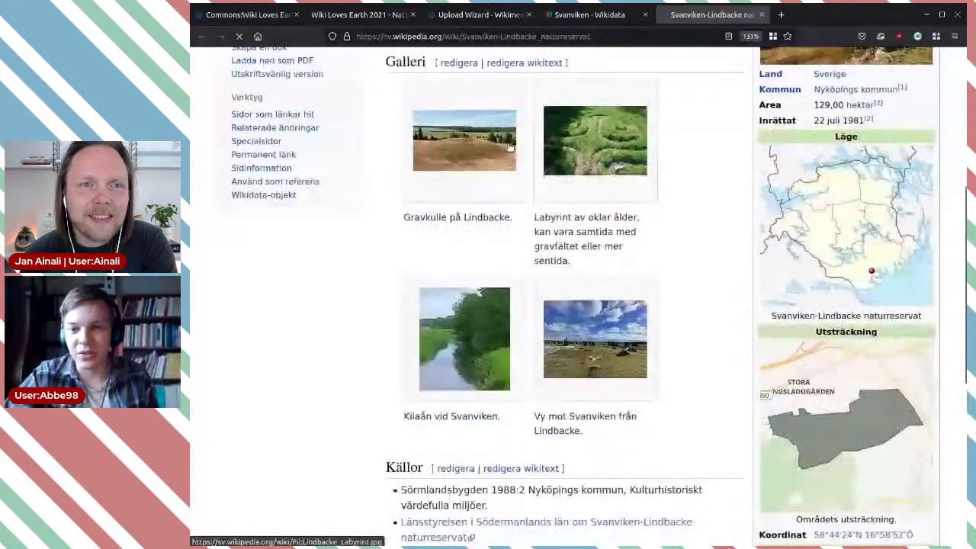
pyautogui.click(471, 141)
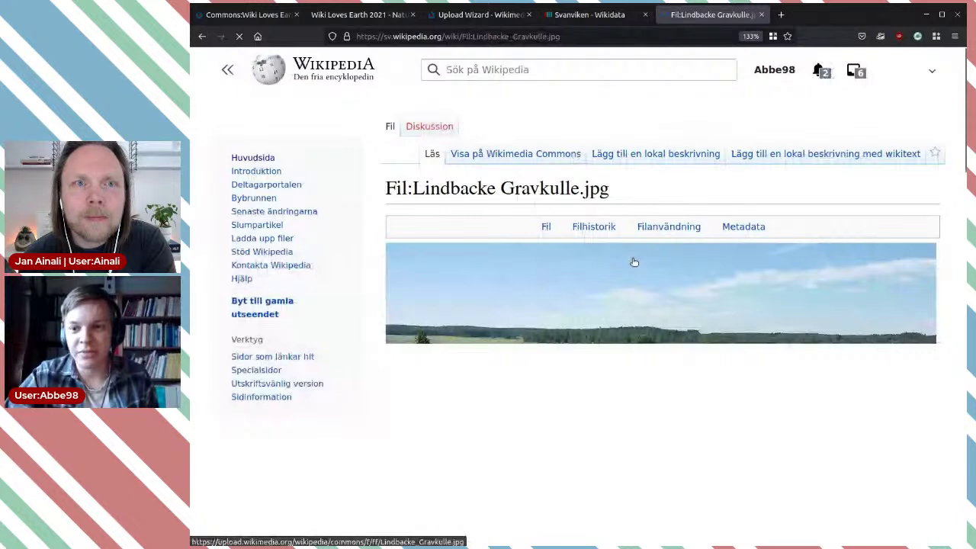
pyautogui.hotkey('alt', 'Left')
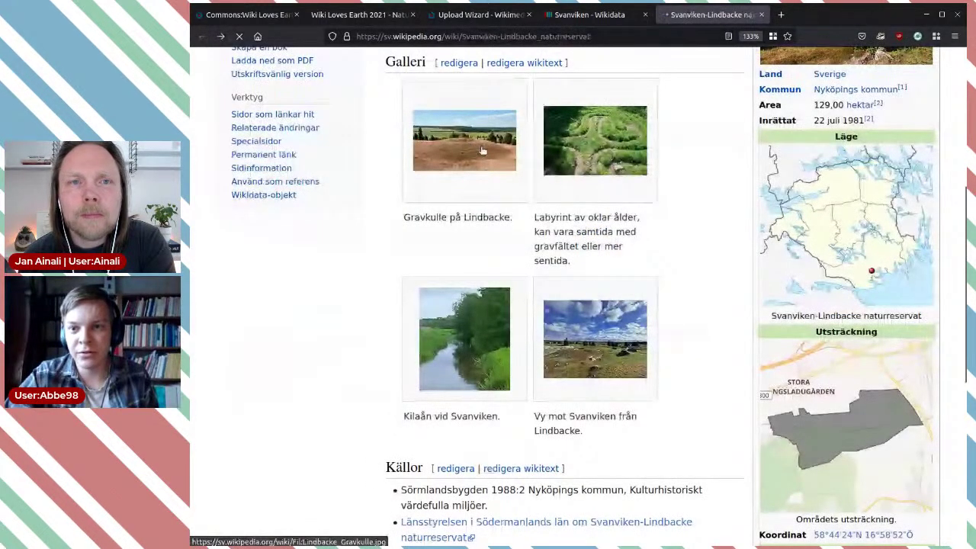
pyautogui.click(482, 150)
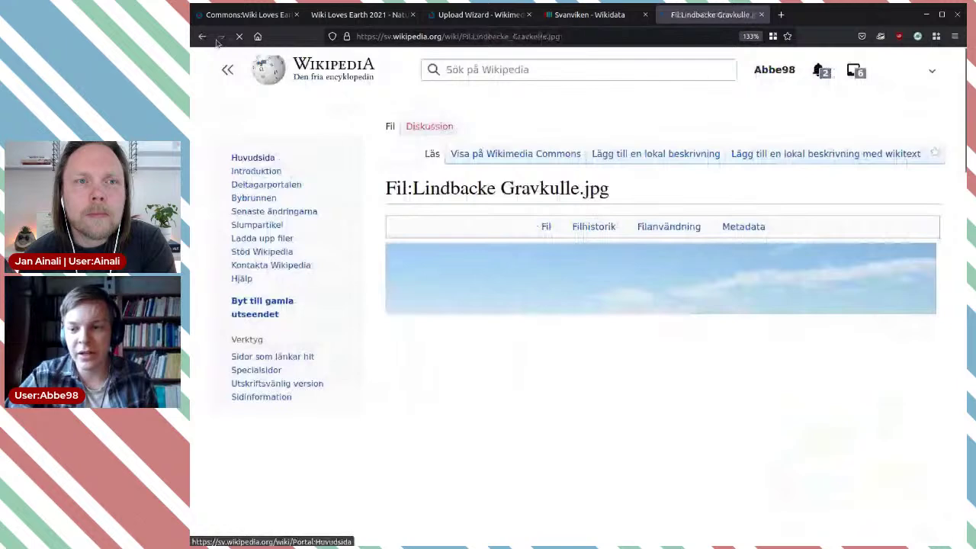
pyautogui.click(204, 36)
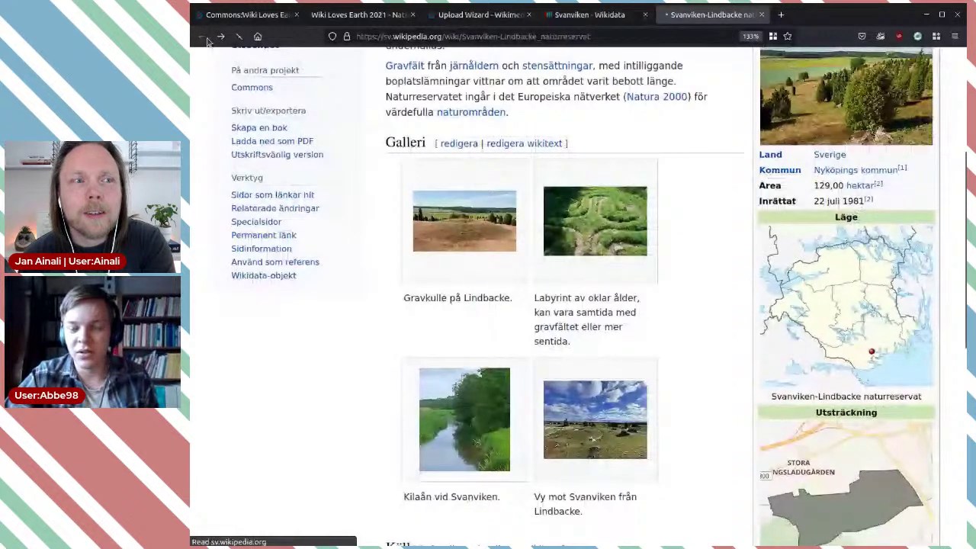
pyautogui.scroll(-3, 679, 226)
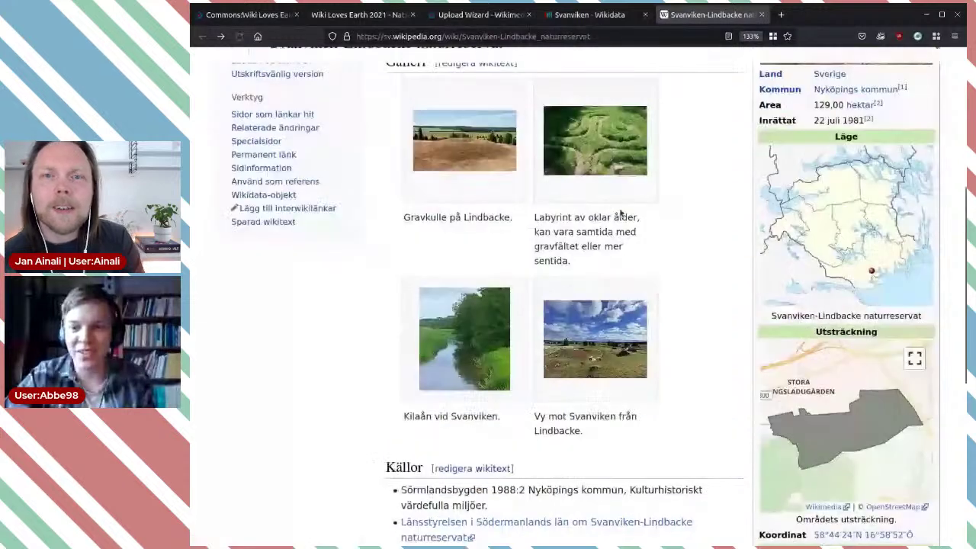
# View the four gallery photos in the enlarged media viewer, from Gravkulle på Lindbacke to Vy mot Svanviken, and return to the article
pyautogui.click(452, 160)
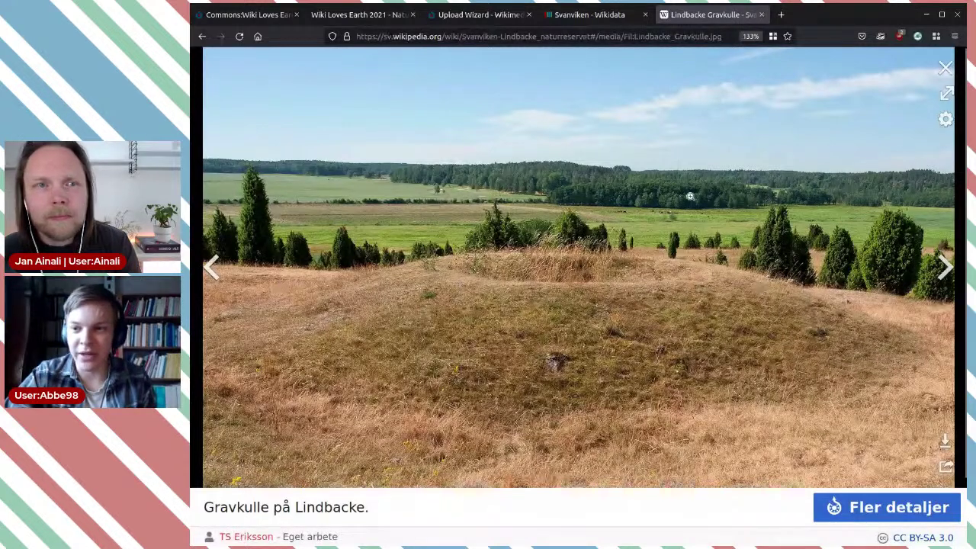
pyautogui.click(947, 265)
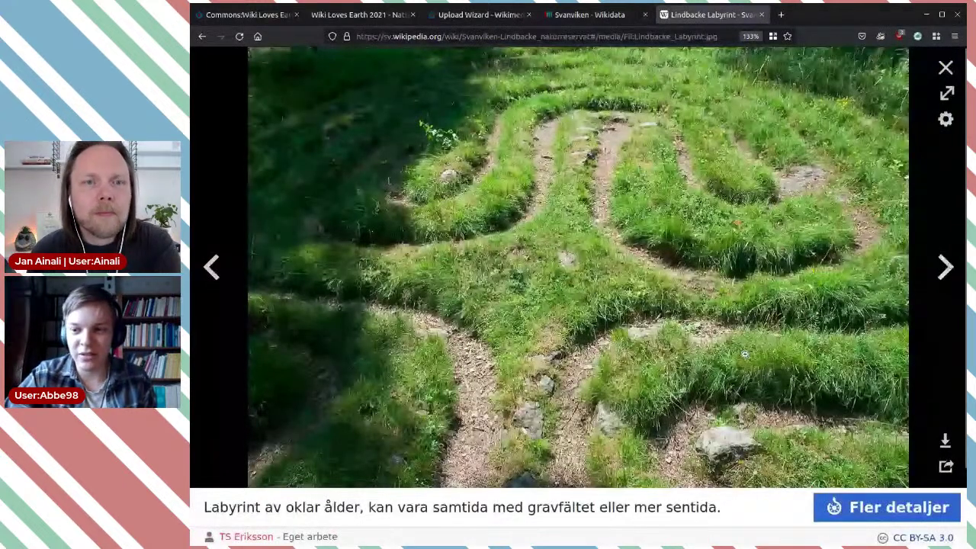
pyautogui.click(947, 266)
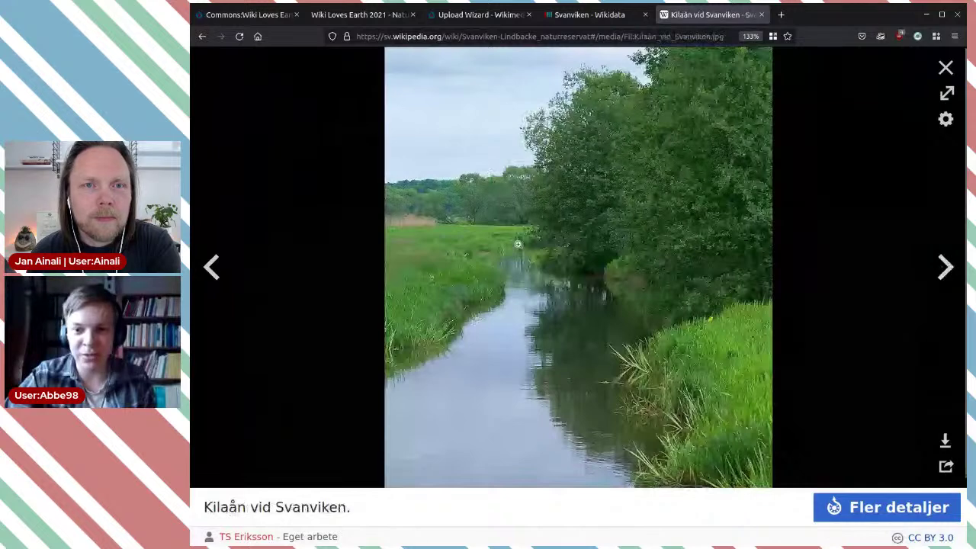
pyautogui.click(947, 267)
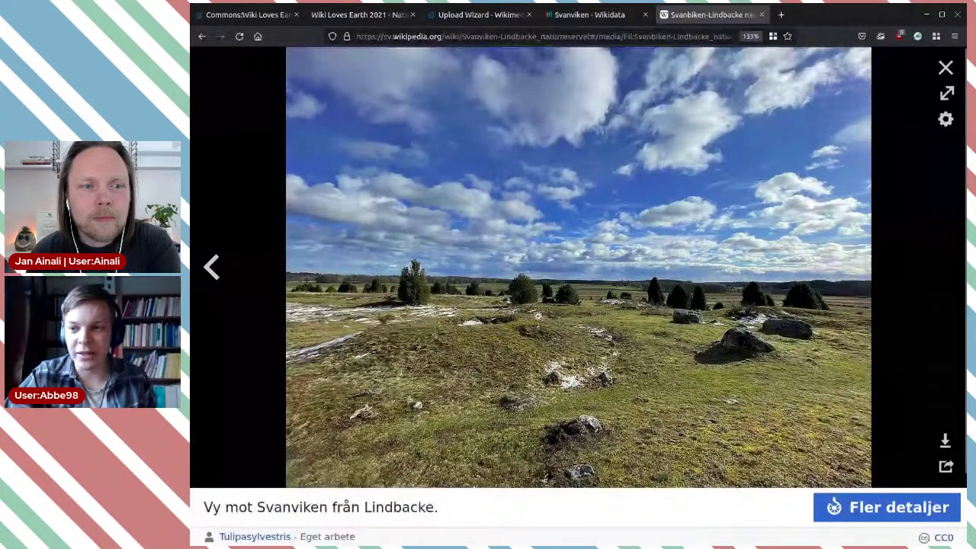
pyautogui.click(946, 67)
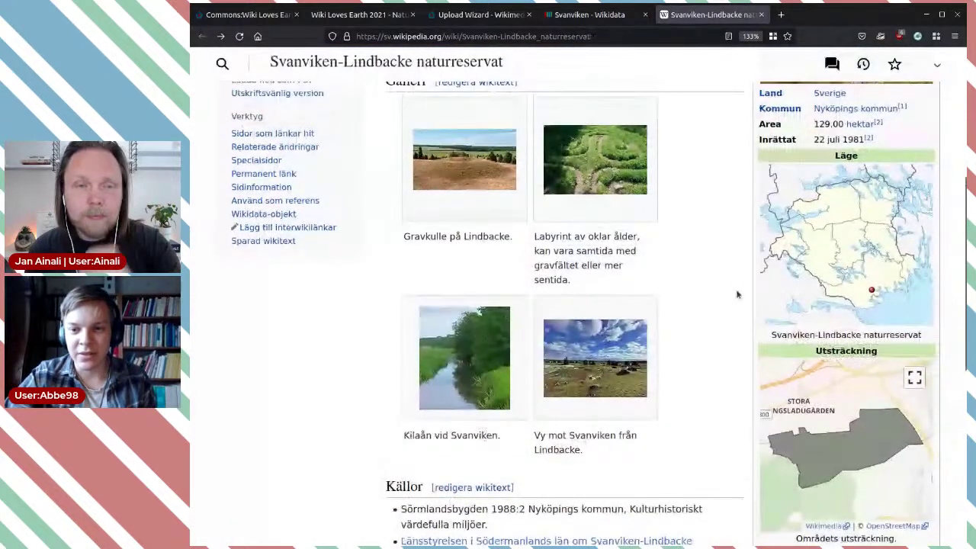
pyautogui.scroll(3, 736, 294)
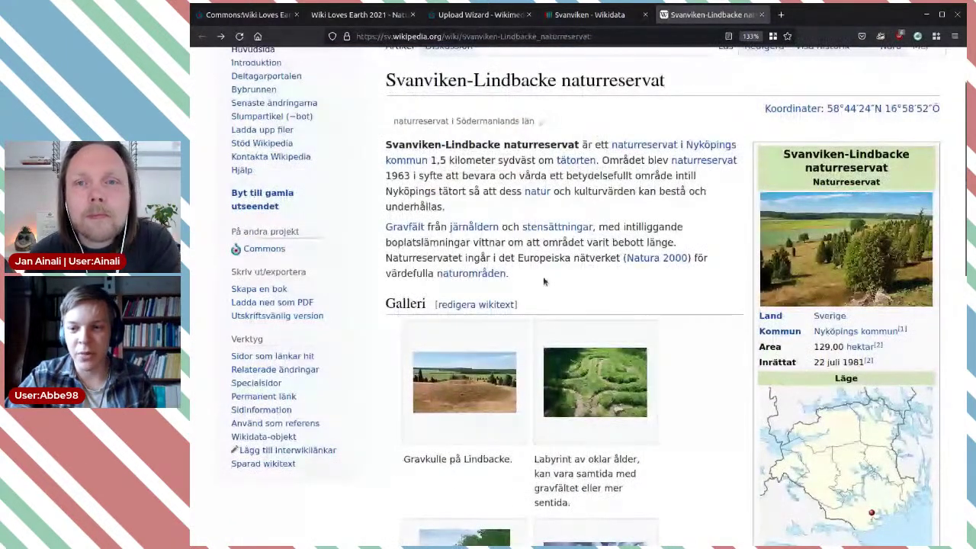
pyautogui.scroll(-1, 746, 372)
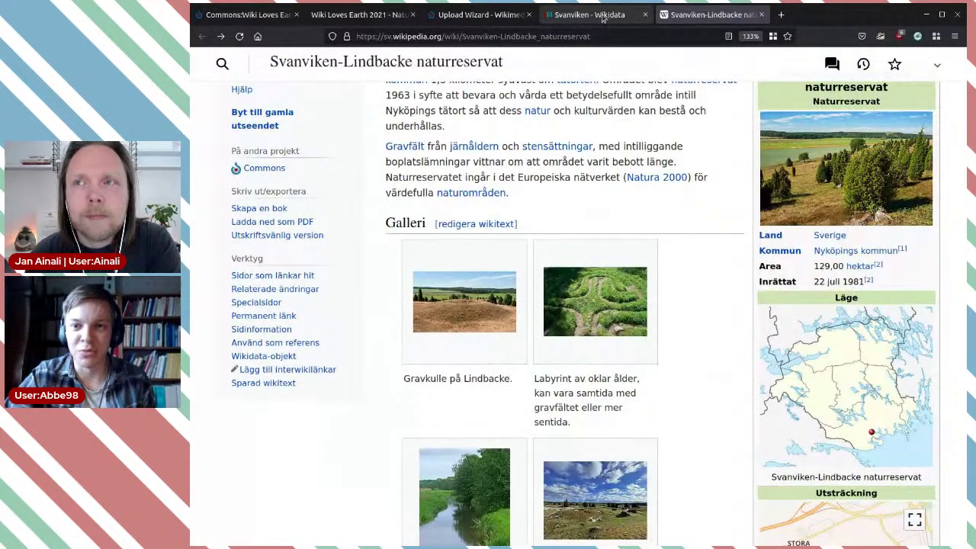
# Compare the reserve's map entry with its Wiki Loves Earth Upload Wizard page and review the wizard's upload stage
pyautogui.click(480, 15)
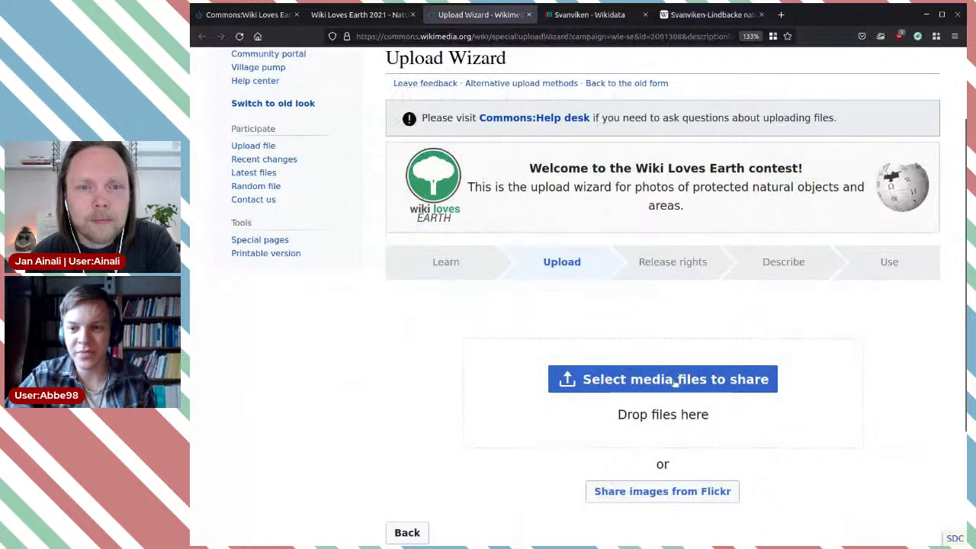
pyautogui.click(359, 15)
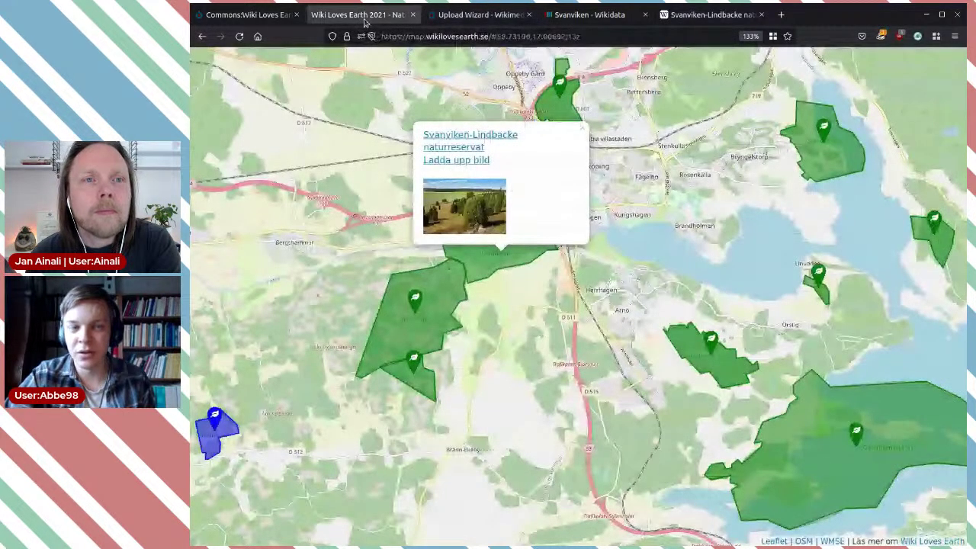
pyautogui.hotkey('ctrl', 'Tab')
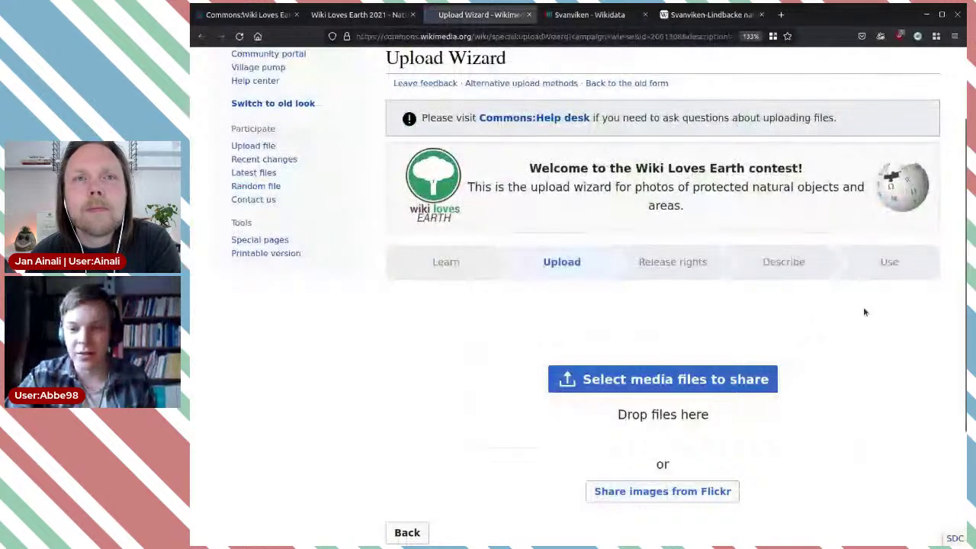
pyautogui.scroll(-2, 456, 164)
pyautogui.scroll(3, 456, 163)
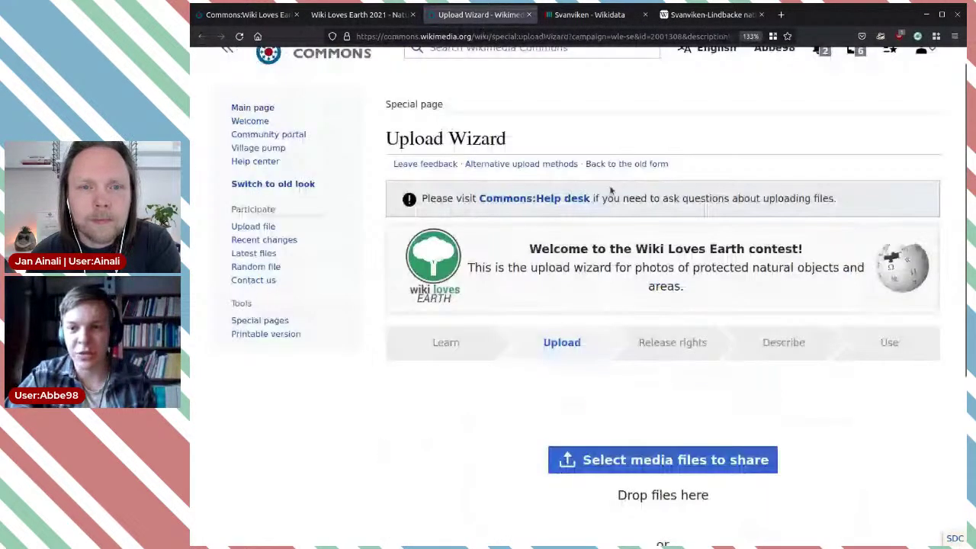
pyautogui.scroll(-2, 746, 325)
pyautogui.scroll(-3, 746, 325)
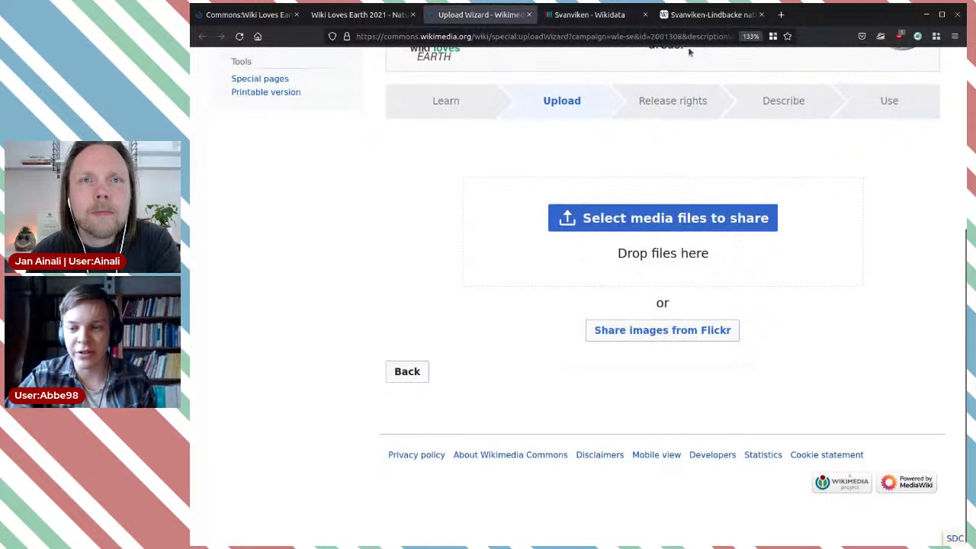
# Upload the photo DSC_0617.JPG in the Wiki Loves Earth Upload Wizard and proceed to the Release rights stage
pyautogui.click(655, 220)
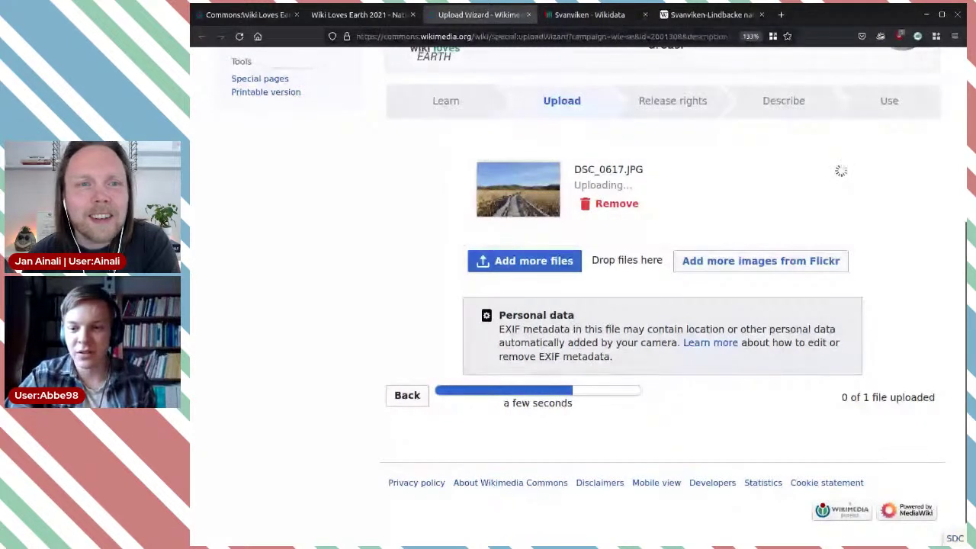
pyautogui.scroll(2, 724, 424)
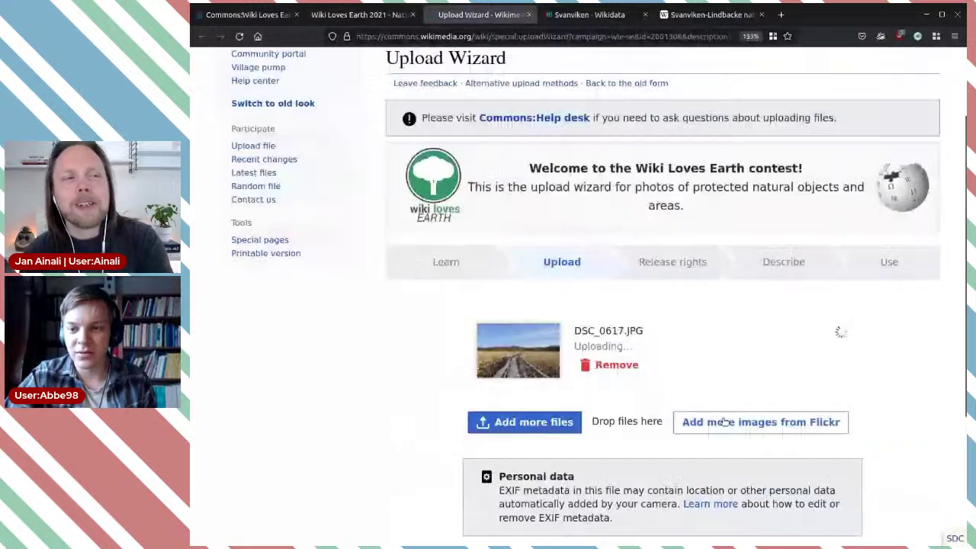
pyautogui.scroll(-1, 724, 424)
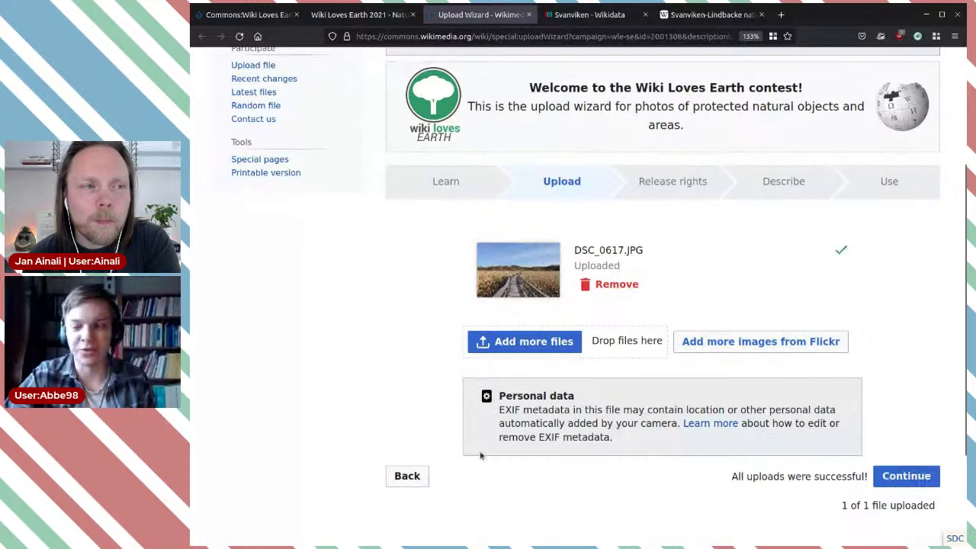
pyautogui.scroll(1, 546, 459)
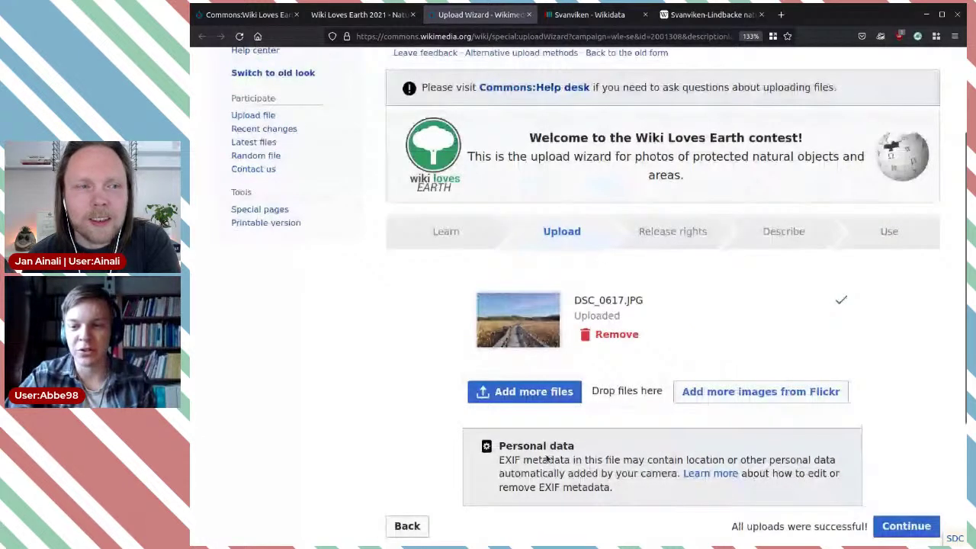
pyautogui.scroll(-1, 546, 458)
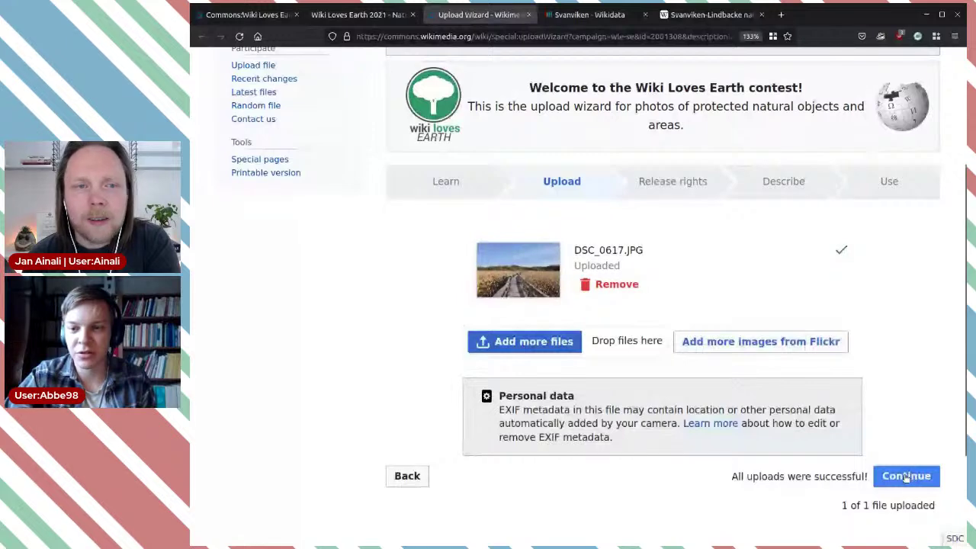
pyautogui.click(911, 476)
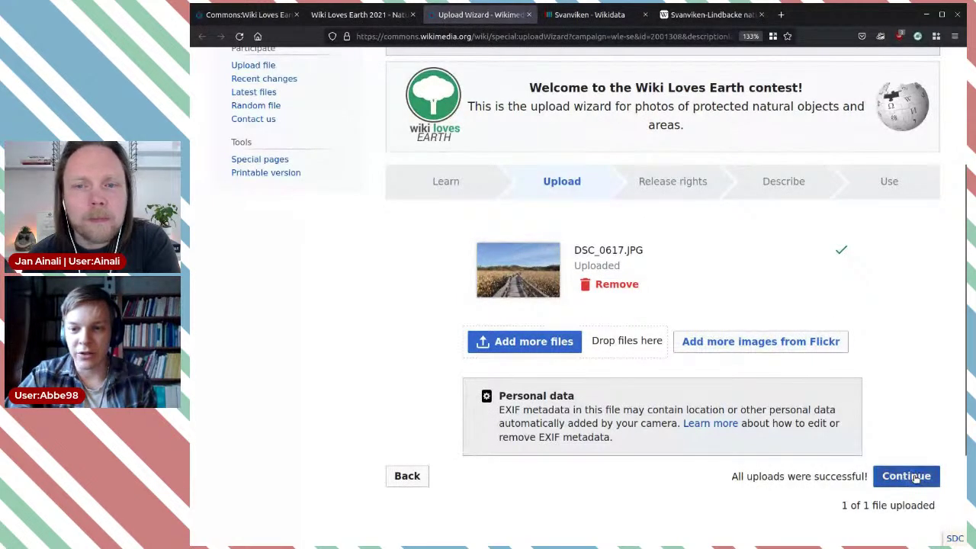
pyautogui.scroll(-1, 816, 429)
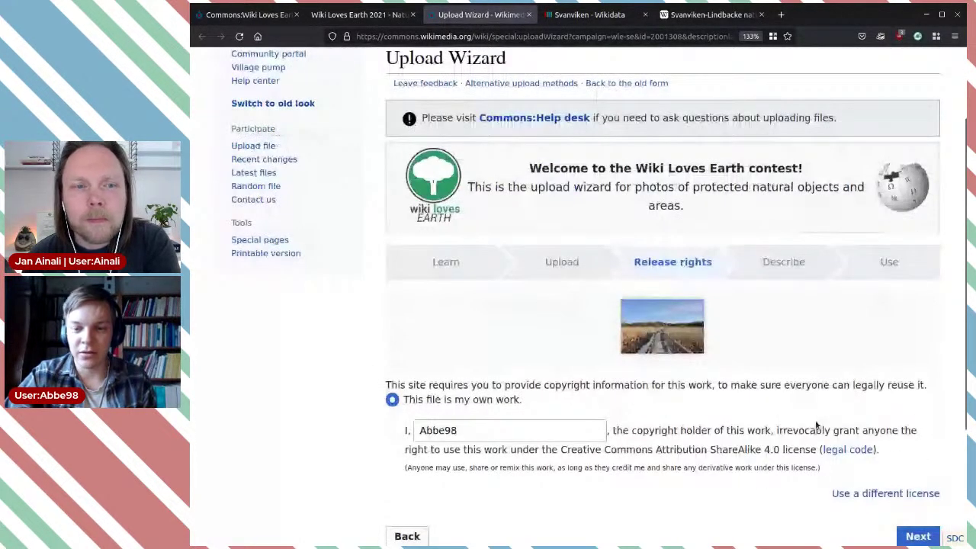
# Replace the username in the own-work copyright statement with the copyright holder's full name
pyautogui.scroll(-3, 816, 430)
pyautogui.tripleClick(595, 276)
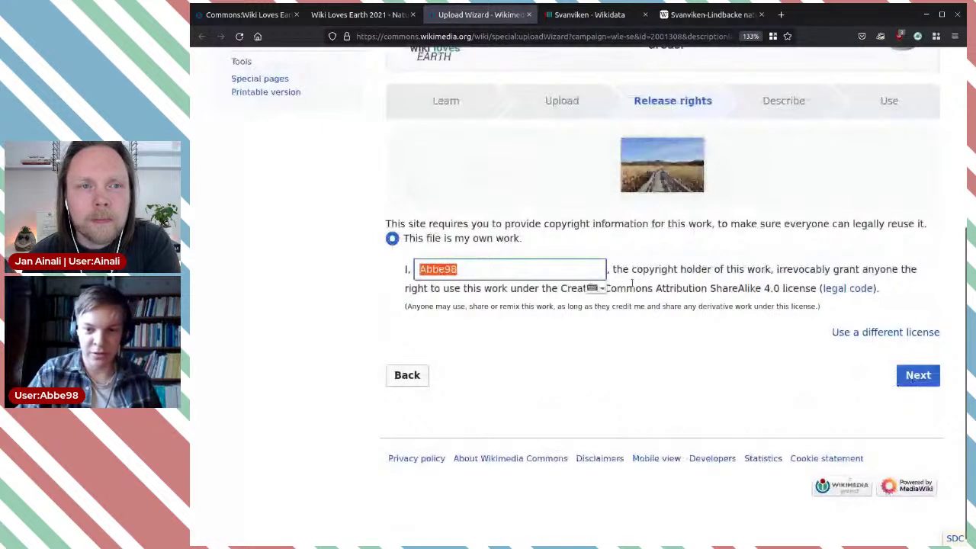
pyautogui.write('Al')
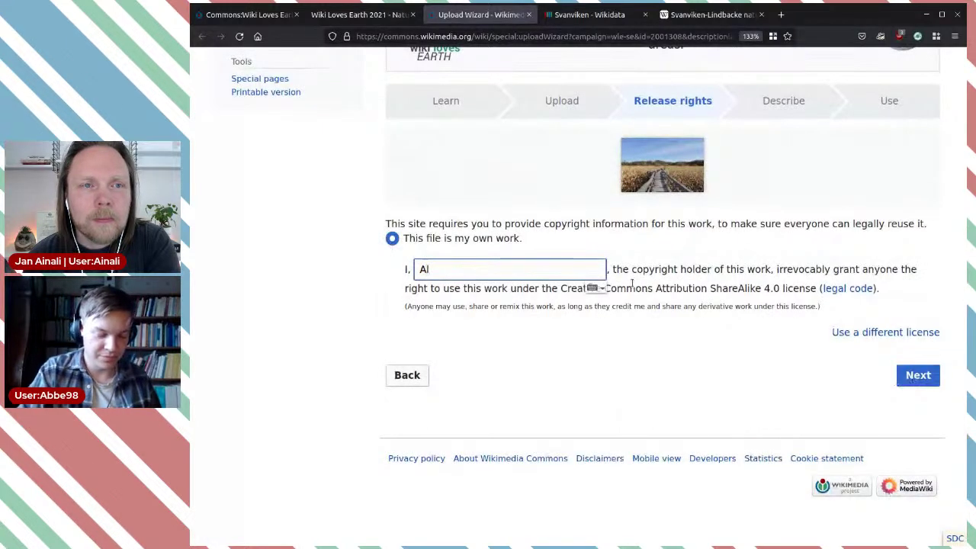
pyautogui.write('bin Larsson')
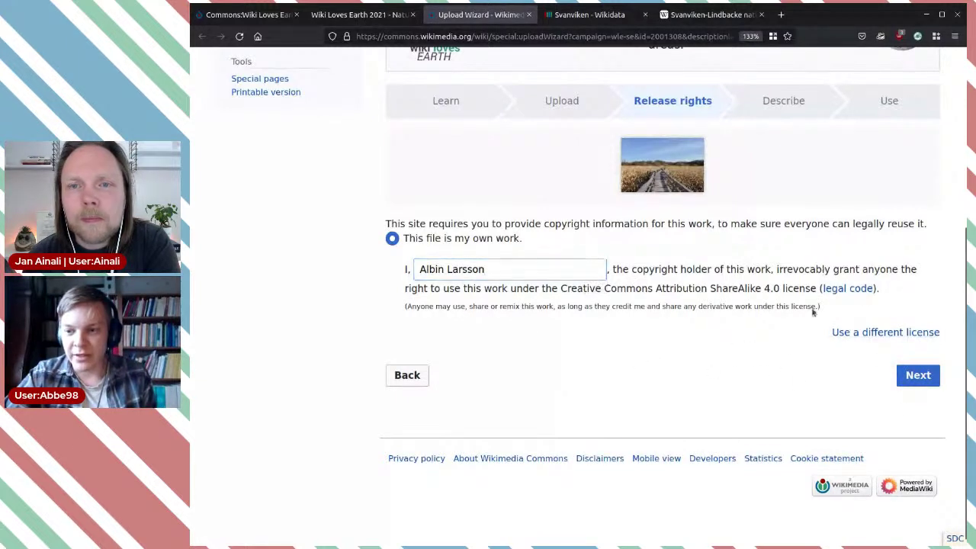
# Choose the Creative Commons CC0 Waiver as a different license for the photo and continue to the Describe stage
pyautogui.click(883, 334)
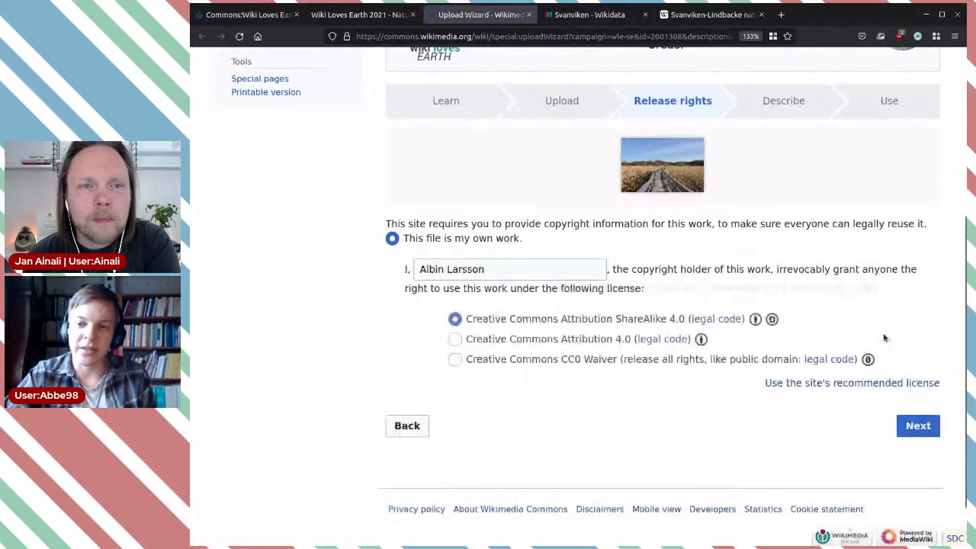
pyautogui.click(564, 360)
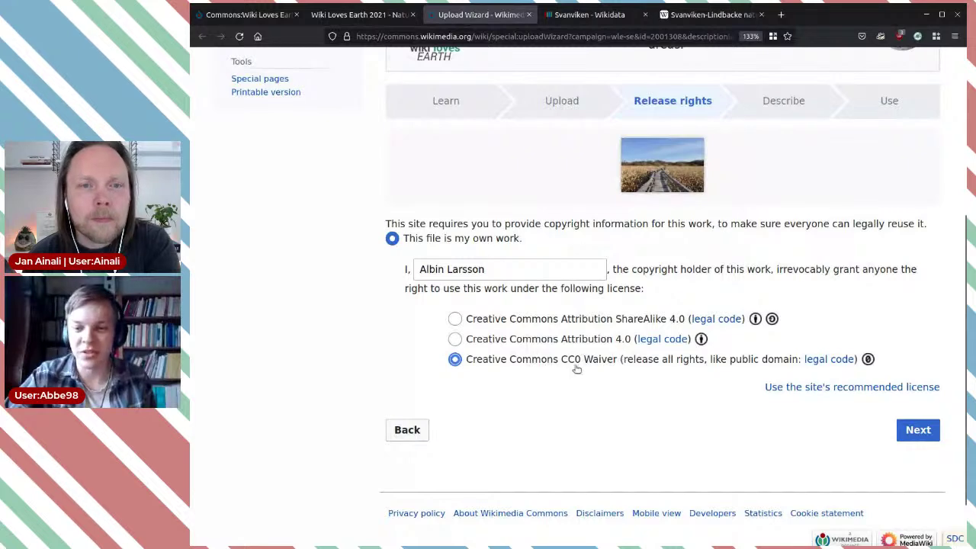
pyautogui.click(915, 432)
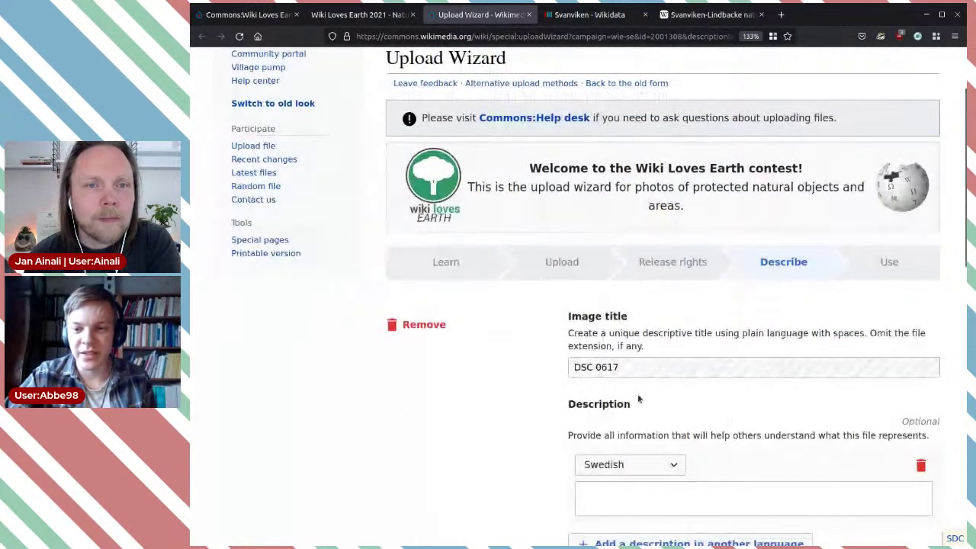
# Set the image title to "Svanviken-Lindbacke naturreservat - spång", copying the reserve's name from its Swedish Wikipedia article
pyautogui.scroll(-3, 487, 374)
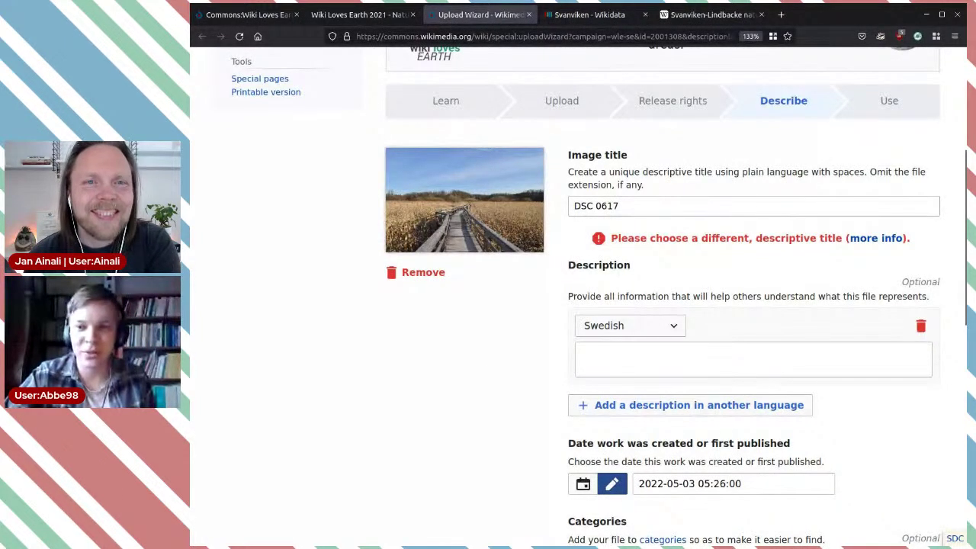
pyautogui.click(697, 18)
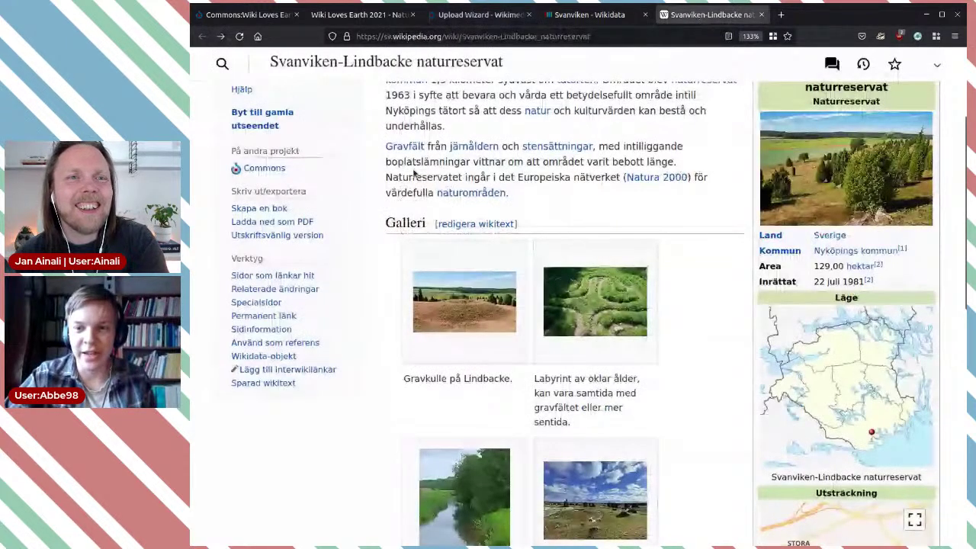
pyautogui.scroll(3, 414, 173)
pyautogui.moveTo(386, 162); pyautogui.dragTo(663, 173)
pyautogui.hotkey('ctrl', 'c')
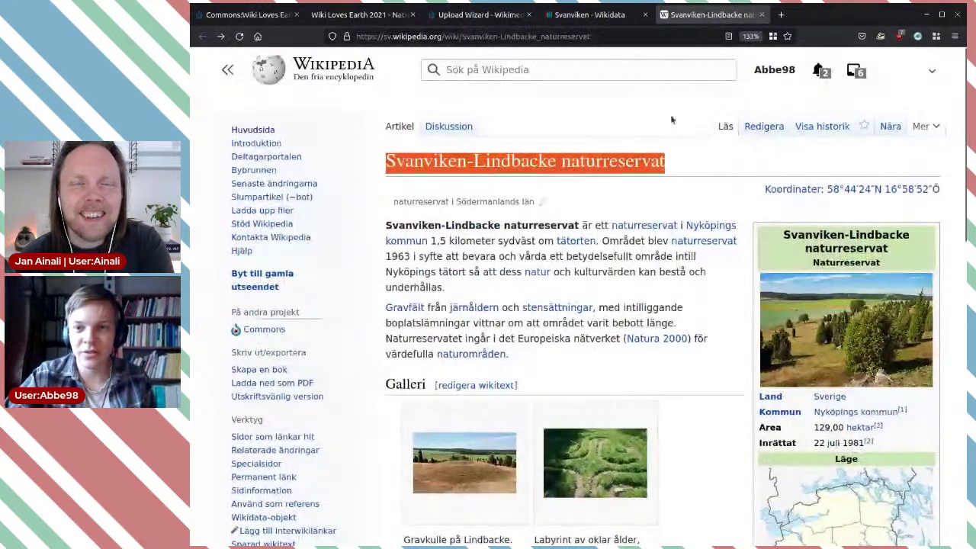
pyautogui.click(480, 15)
pyautogui.tripleClick(644, 196)
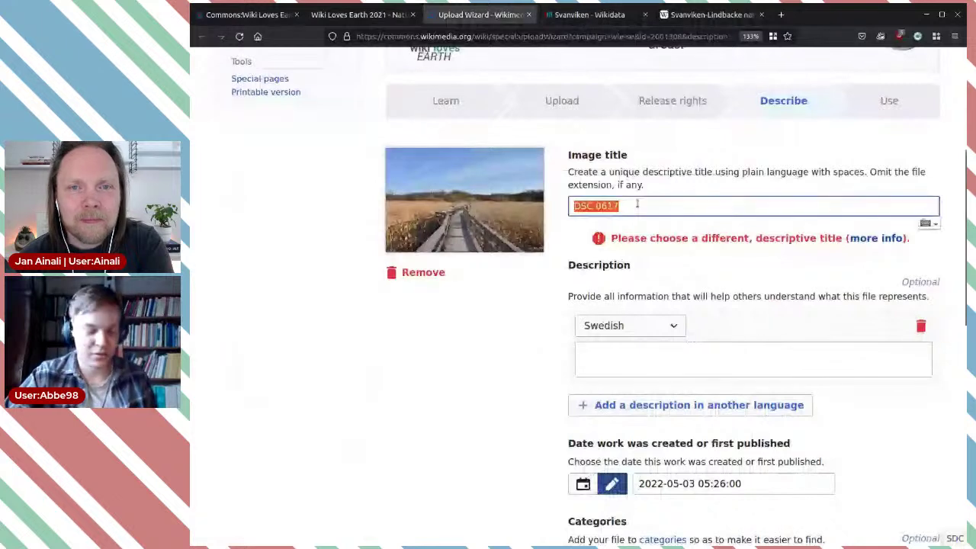
pyautogui.hotkey('ctrl', 'v')
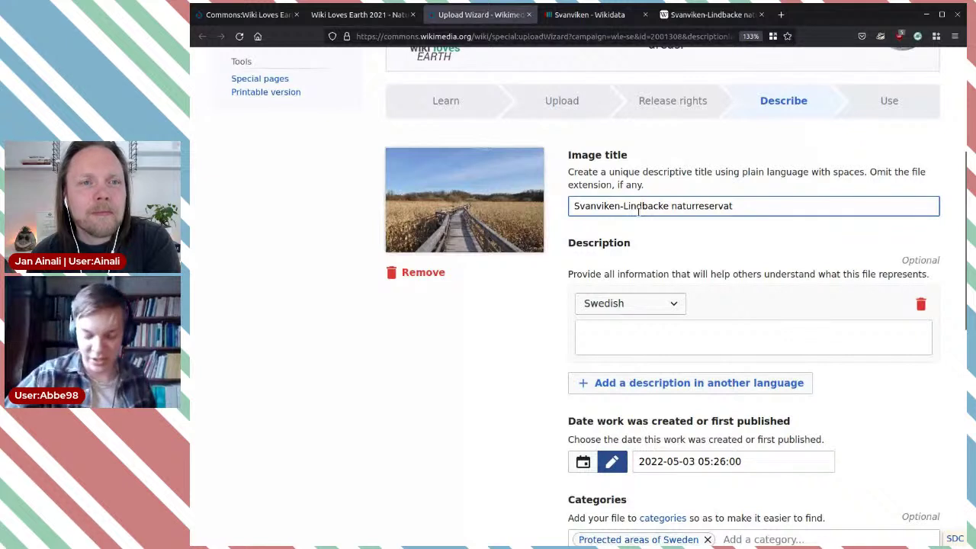
pyautogui.write('-')
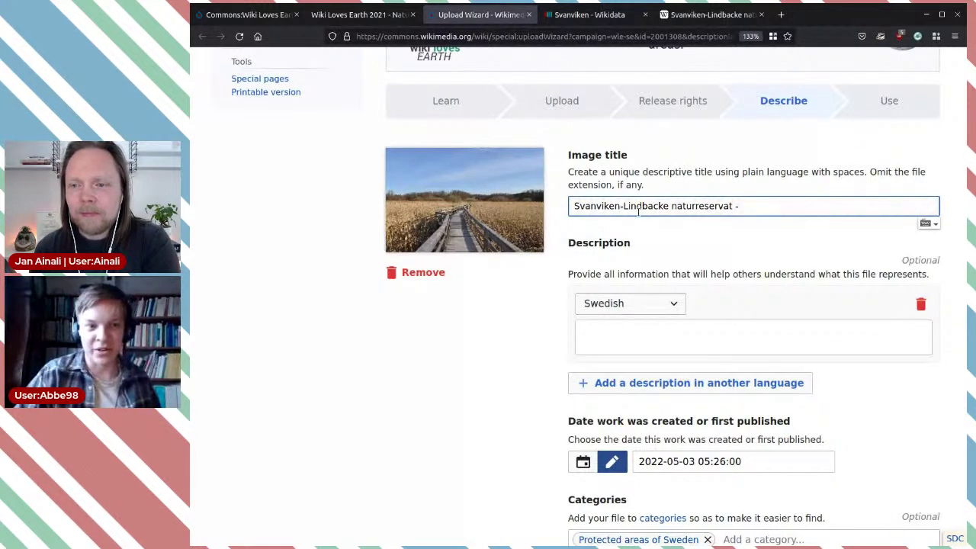
pyautogui.write(' spång')
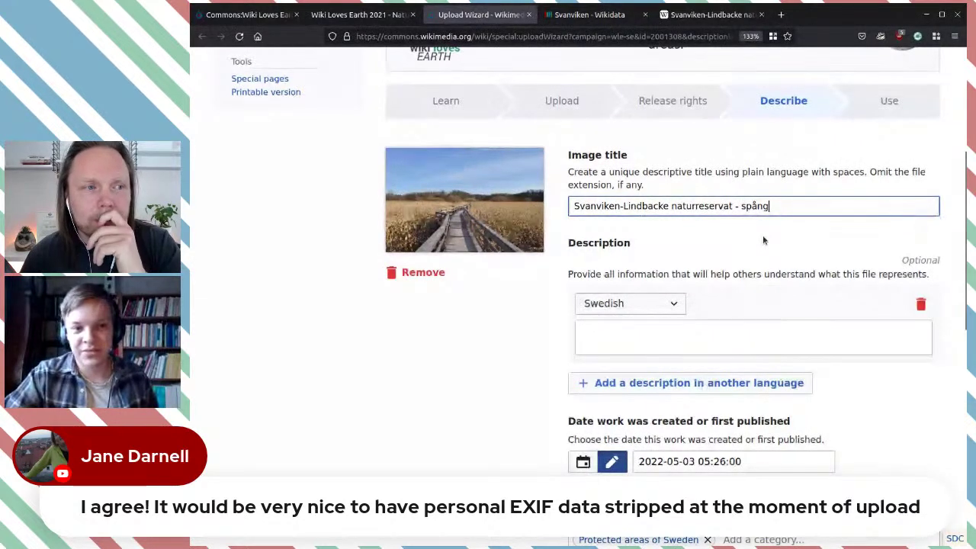
# Begin the photo's Swedish description with the word "Spång"
pyautogui.scroll(-1, 740, 244)
pyautogui.scroll(-1, 738, 244)
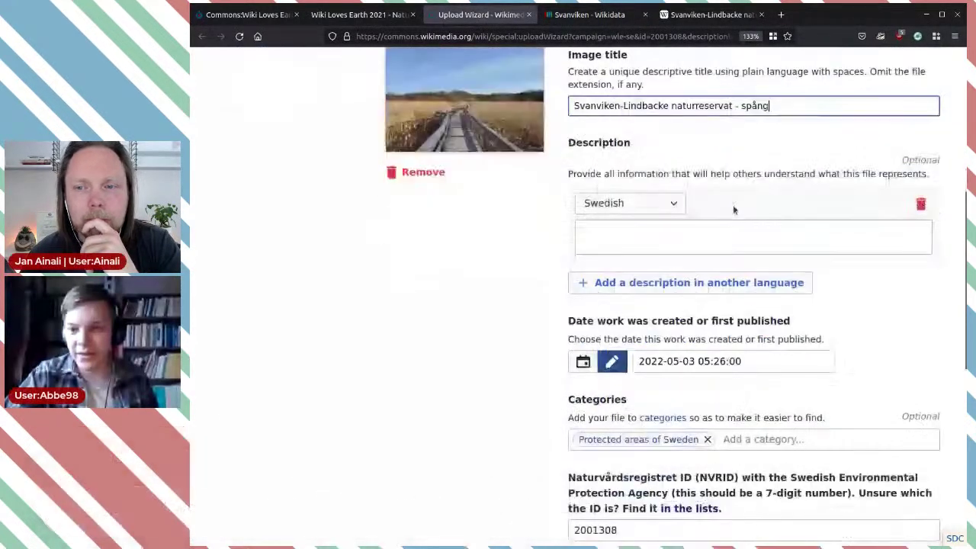
pyautogui.click(803, 246)
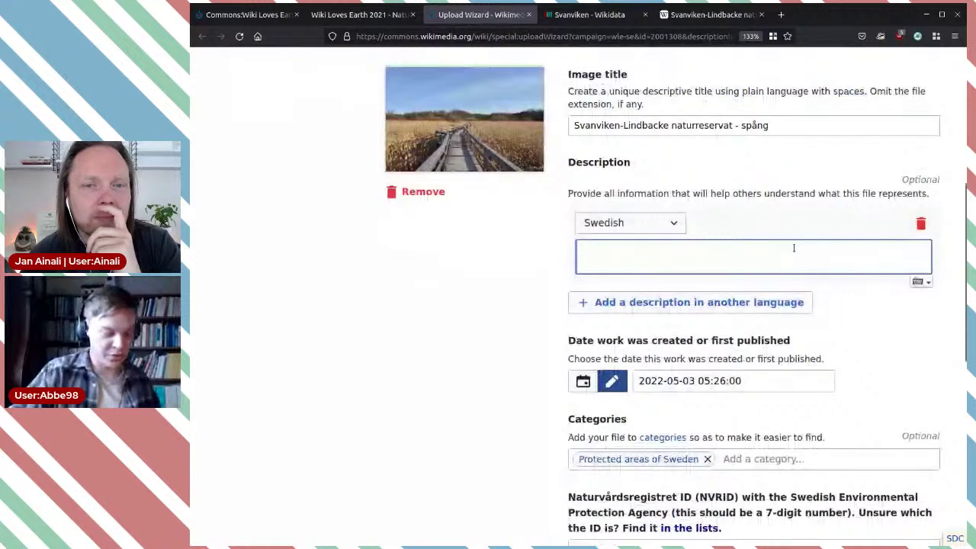
pyautogui.write('Spong')
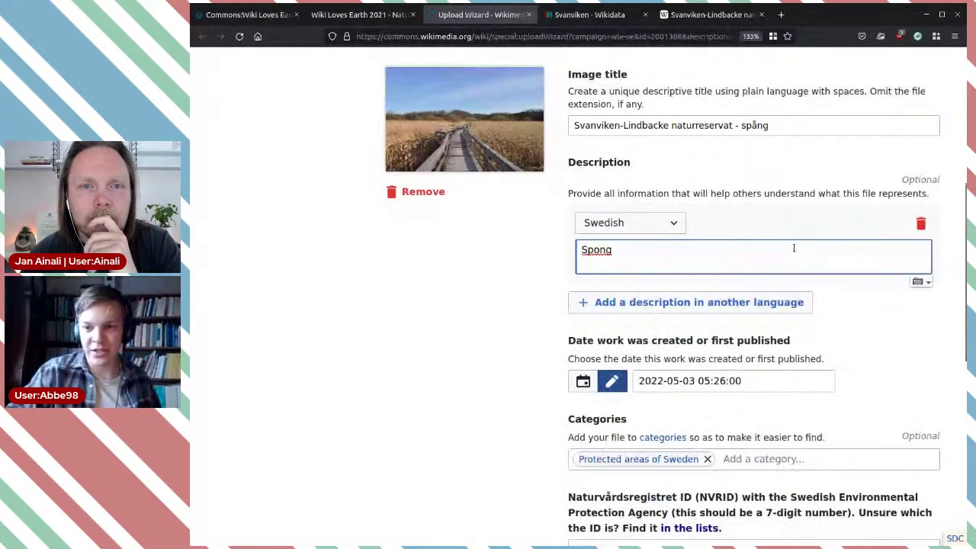
pyautogui.press('Delete')
pyautogui.write('ång')
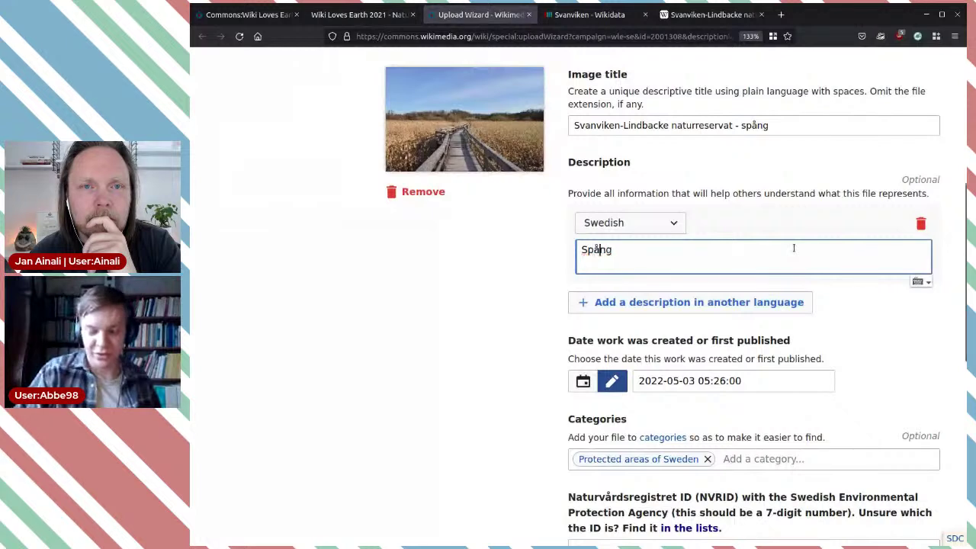
pyautogui.write(' i')
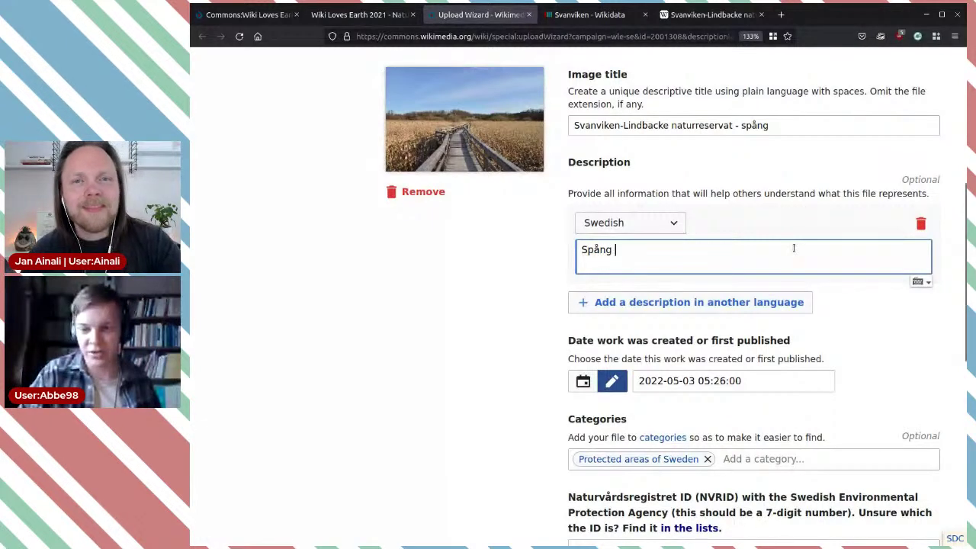
pyautogui.write('n ')
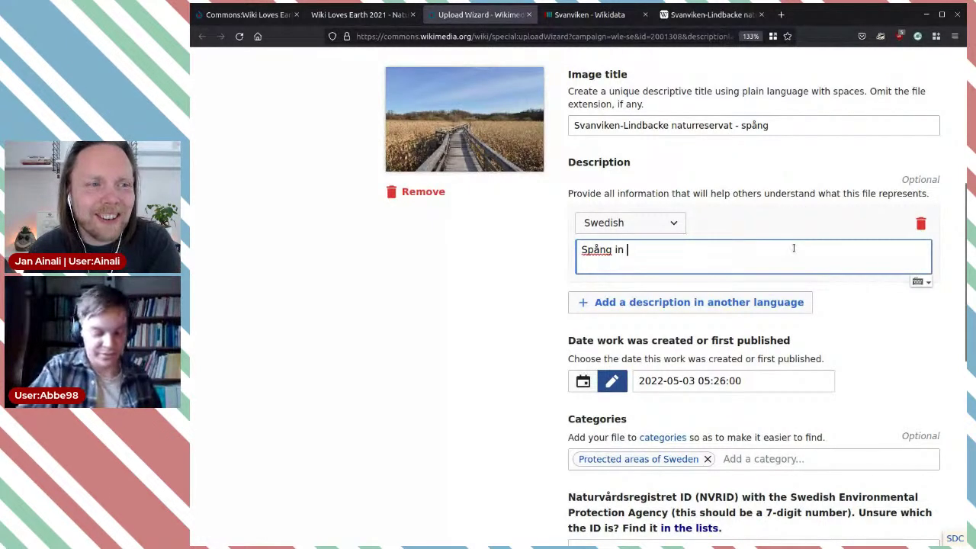
pyautogui.write('the')
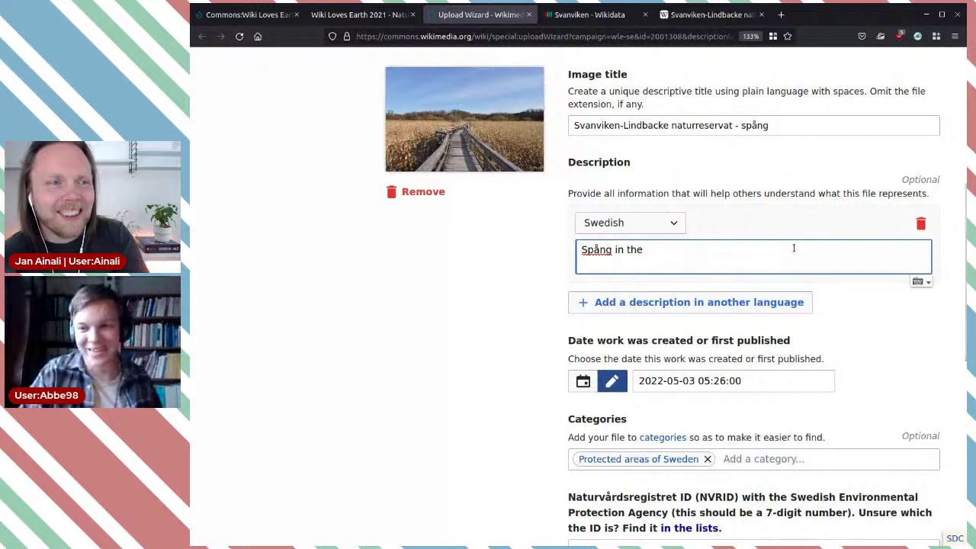
pyautogui.hotkey('ctrl', 'shift', 'Left')
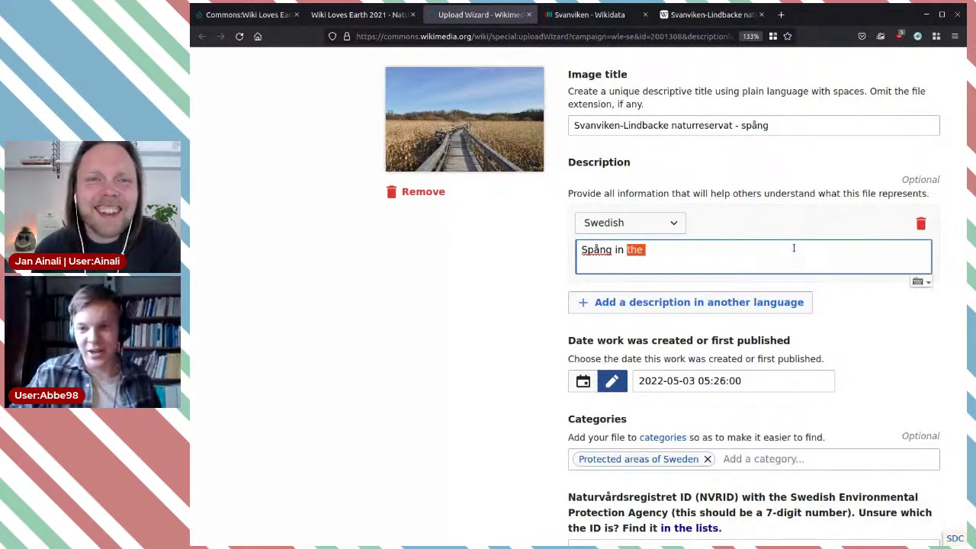
pyautogui.hotkey('ctrl', 'shift', 'Left')
pyautogui.press('BackSpace')
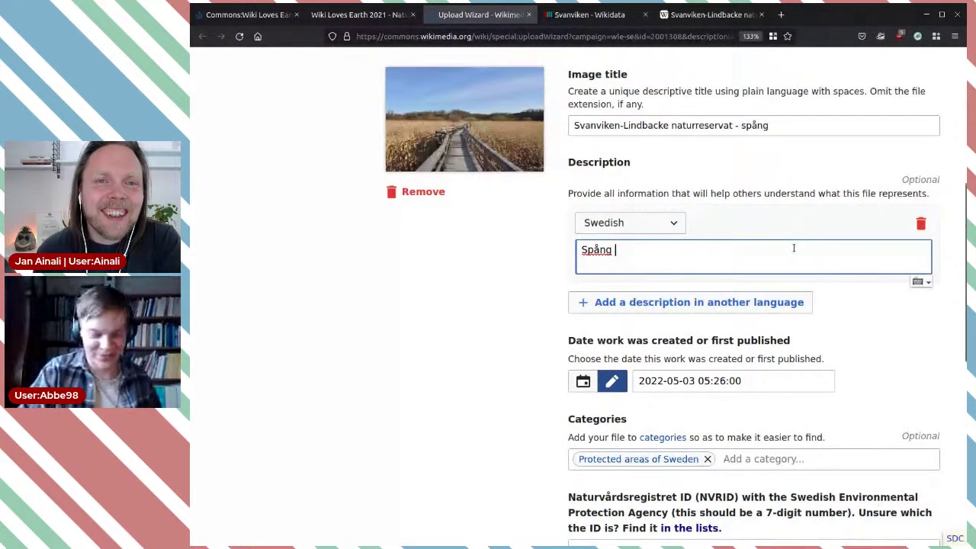
# Continue the Swedish description with "i naturreservatet Svanviken-Lindbacke", copying the reserve's name from the image title
pyautogui.write('i naturreser')
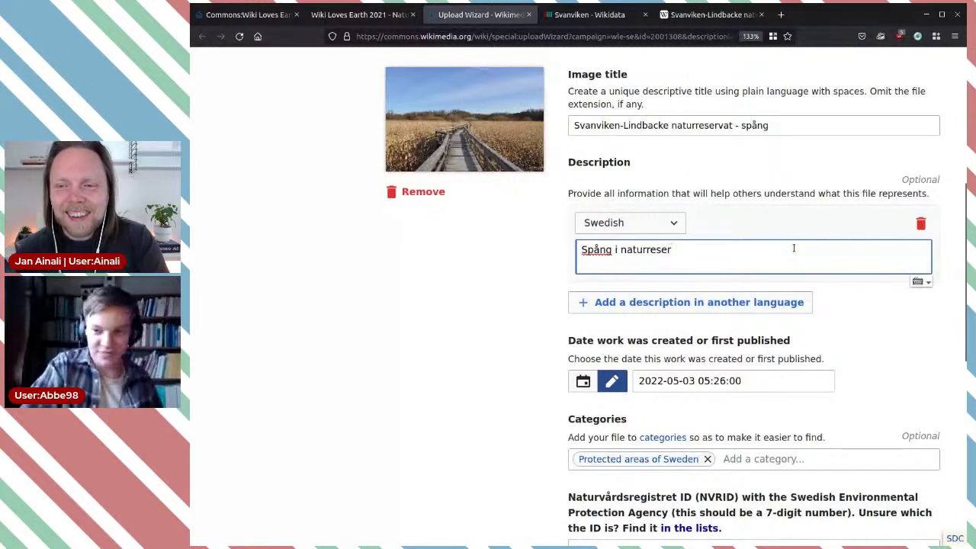
pyautogui.press('BackSpace')
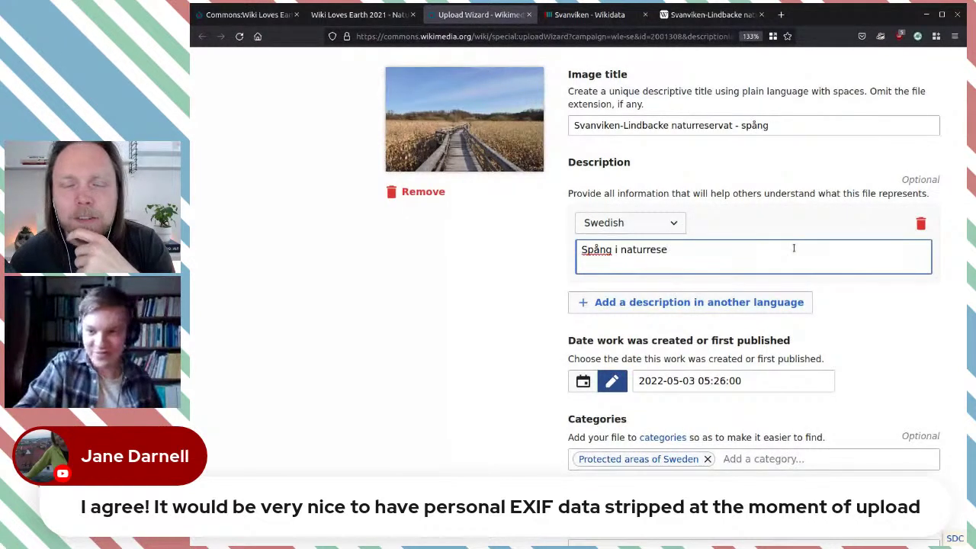
pyautogui.write('rvatet')
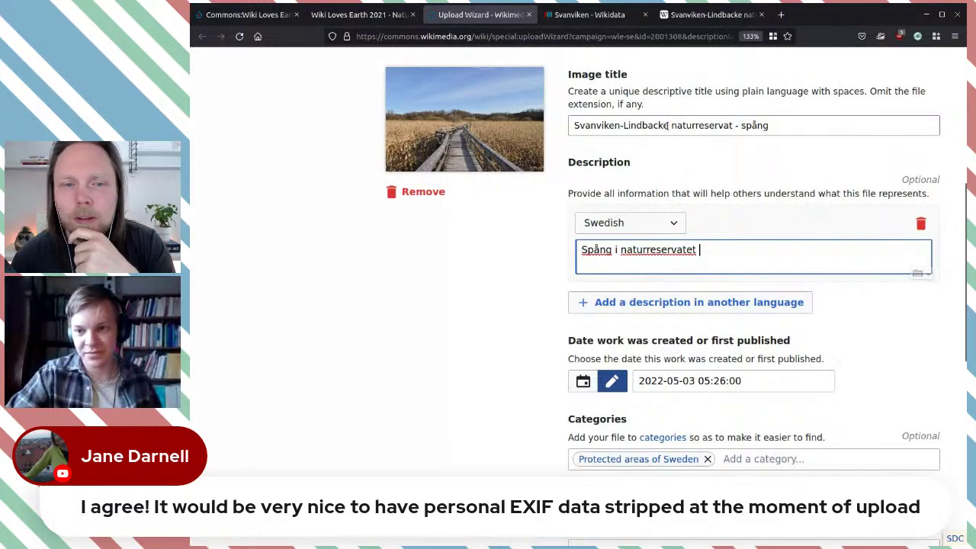
pyautogui.moveTo(666, 126); pyautogui.dragTo(573, 125)
pyautogui.hotkey('ctrl', 'c')
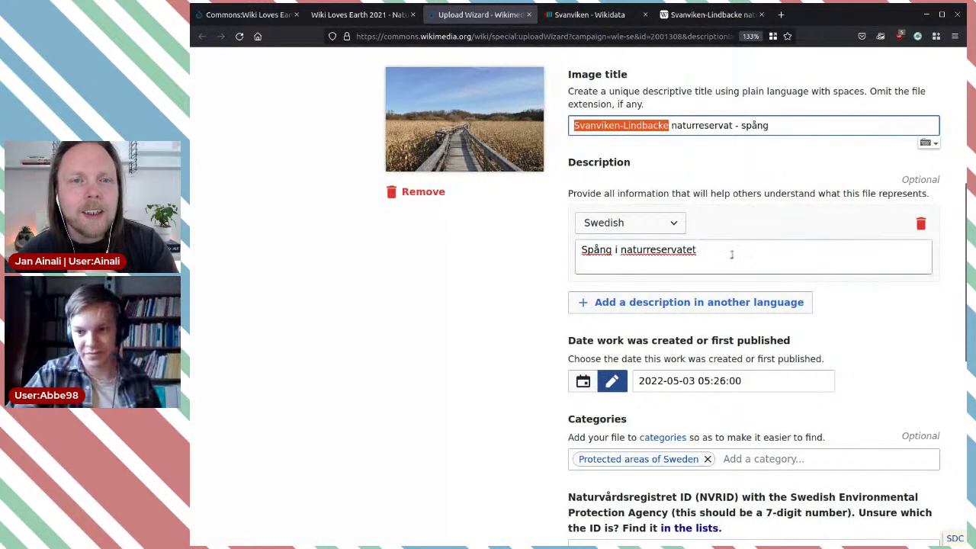
pyautogui.click(709, 249)
pyautogui.hotkey('ctrl', 'v')
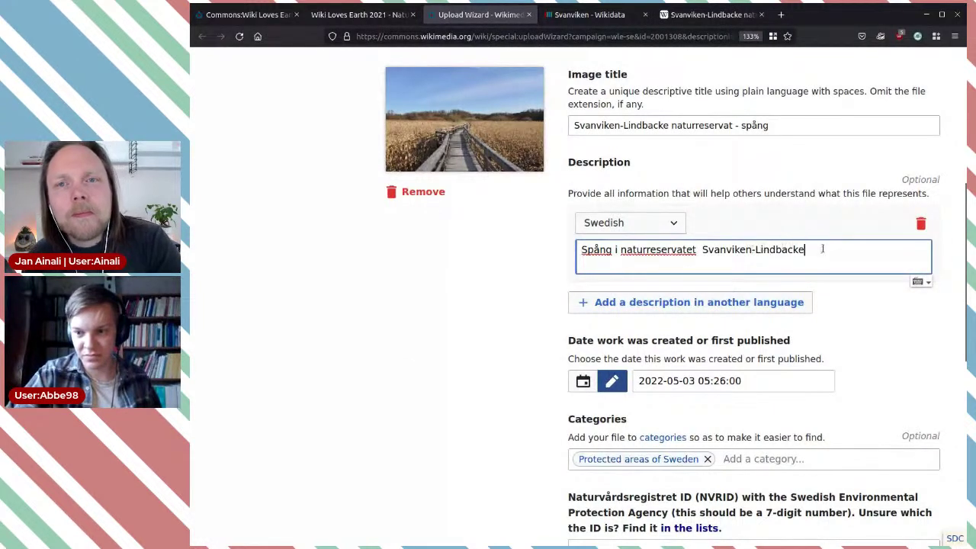
# Finish the Swedish description with "utanför Nyköping." and remove the extra space before Svanviken-Lindbacke
pyautogui.write('utanfö')
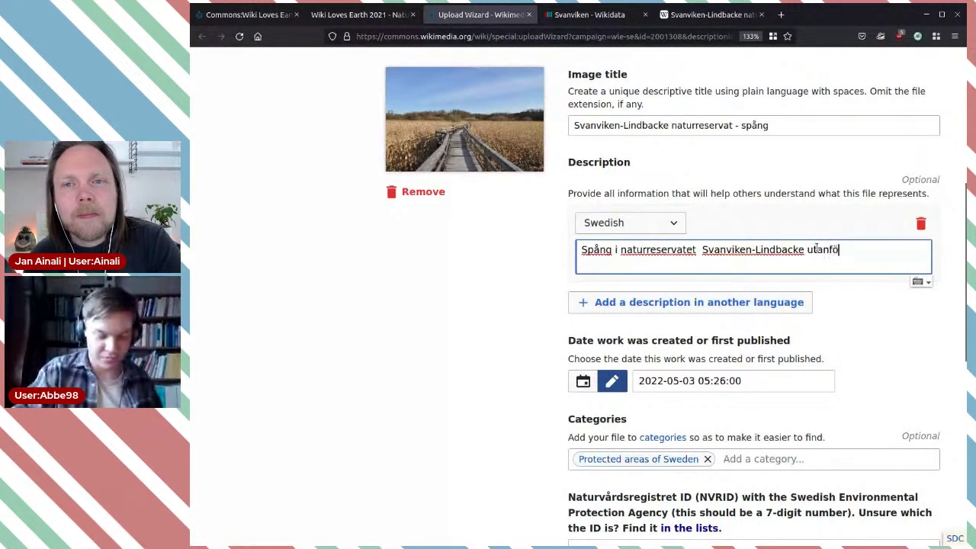
pyautogui.write('r Nyköp')
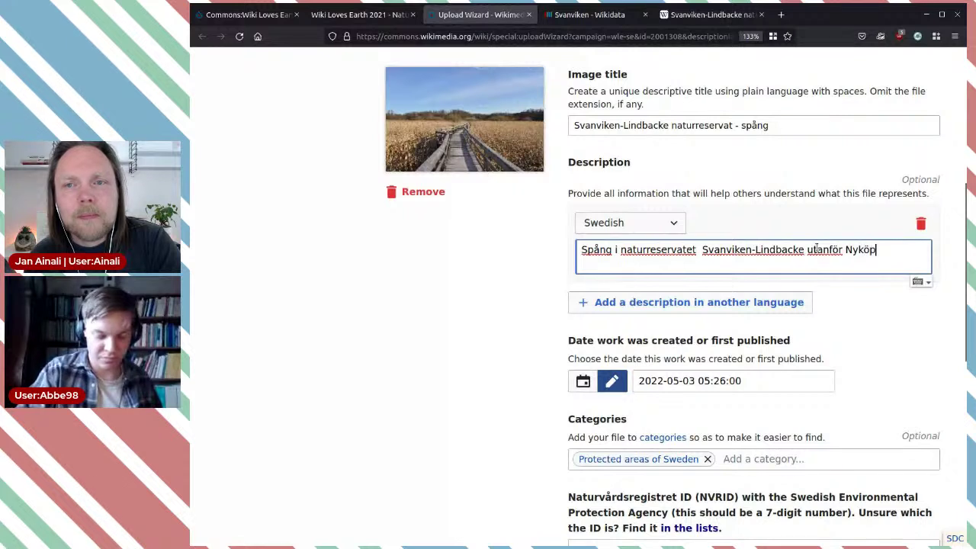
pyautogui.write('ing.')
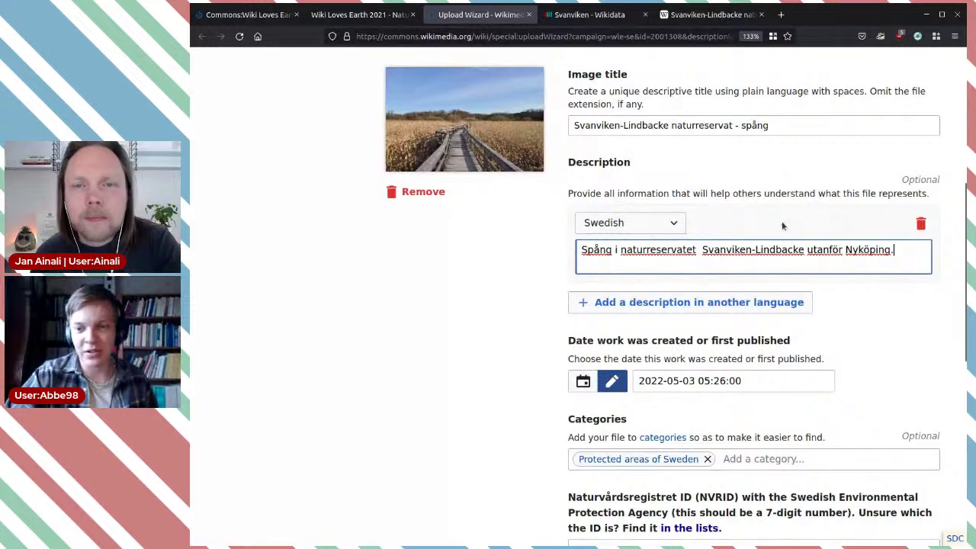
pyautogui.click(700, 250)
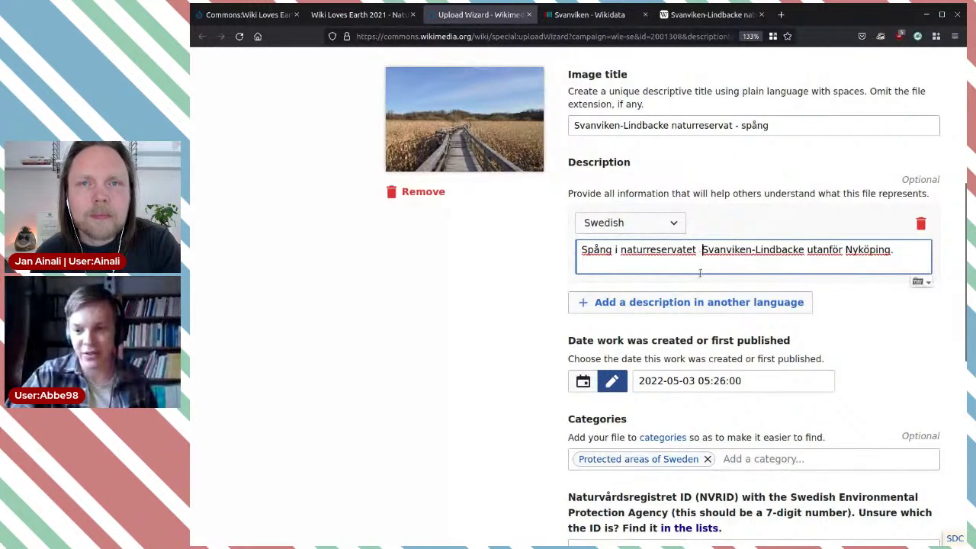
pyautogui.press('BackSpace')
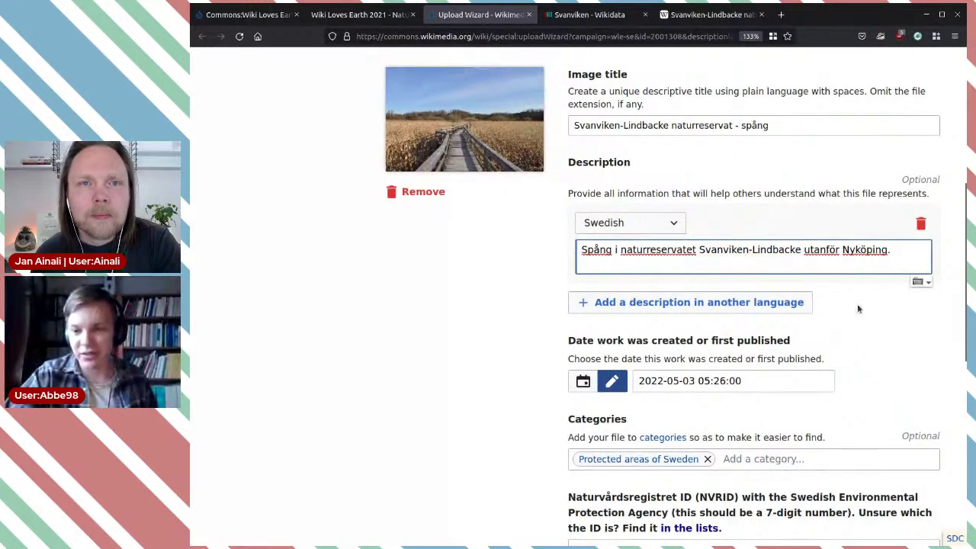
# Copy the Commons category name "Svanviken-Lindbacke naturreservat" from the Svanviken item on Wikidata
pyautogui.scroll(-2, 857, 304)
pyautogui.scroll(-1, 886, 245)
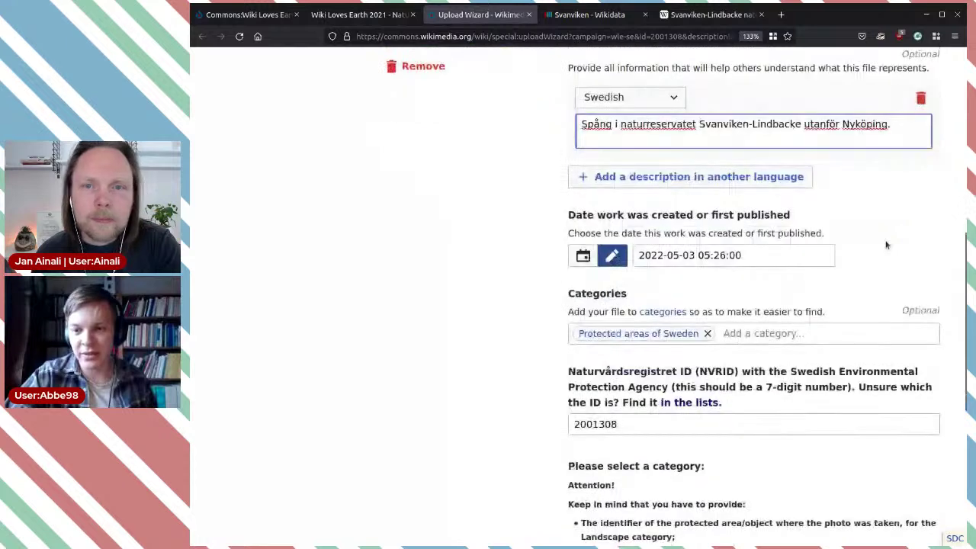
pyautogui.scroll(-1, 886, 245)
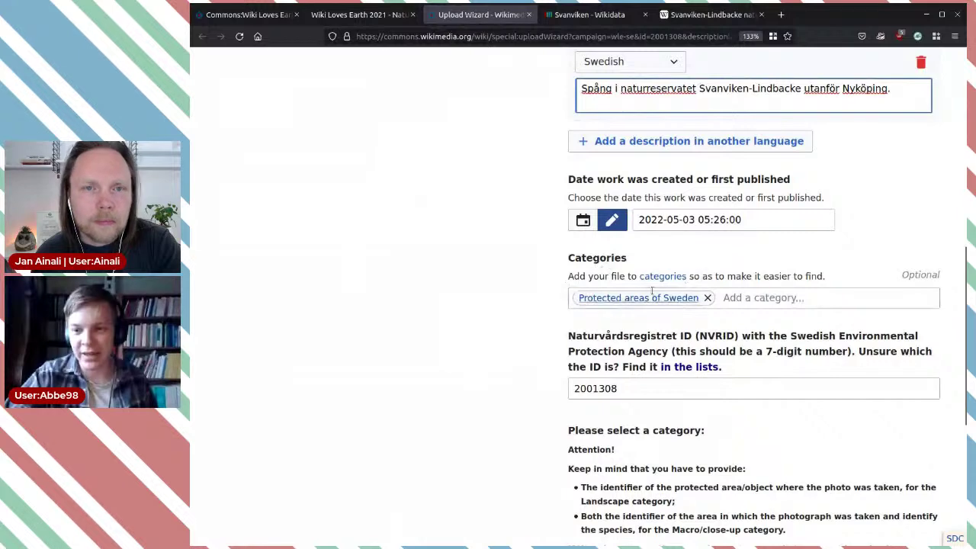
pyautogui.click(593, 15)
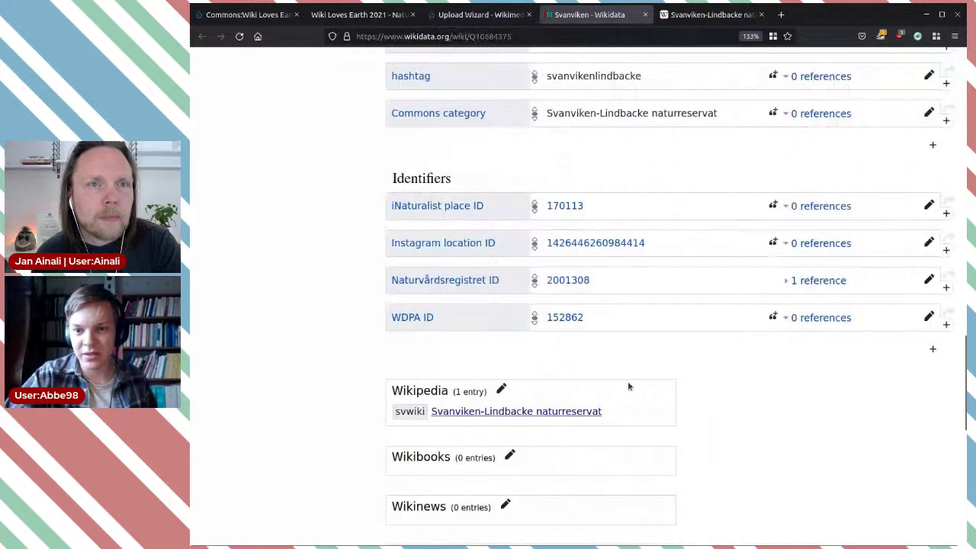
pyautogui.scroll(1, 627, 381)
pyautogui.scroll(3, 628, 387)
pyautogui.moveTo(718, 275); pyautogui.dragTo(546, 273)
pyautogui.hotkey('ctrl', 'c')
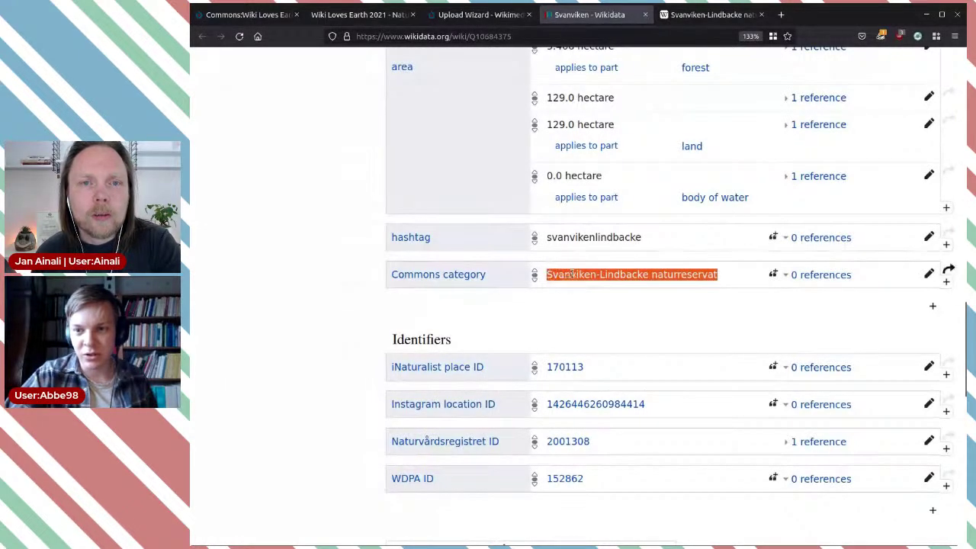
# Add the copied category "Svanviken-Lindbacke naturreservat" to the photo's categories in the Upload Wizard
pyautogui.click(691, 22)
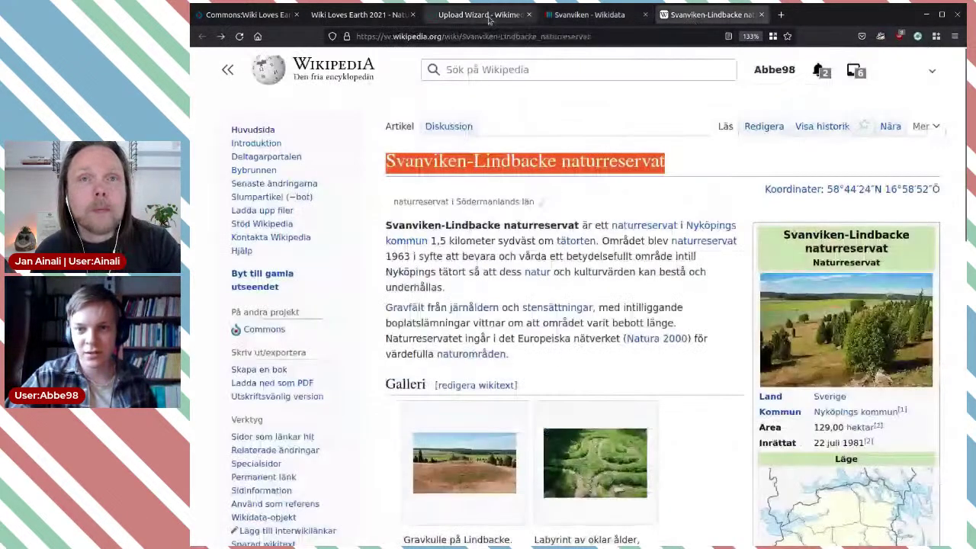
pyautogui.click(480, 14)
pyautogui.click(754, 297)
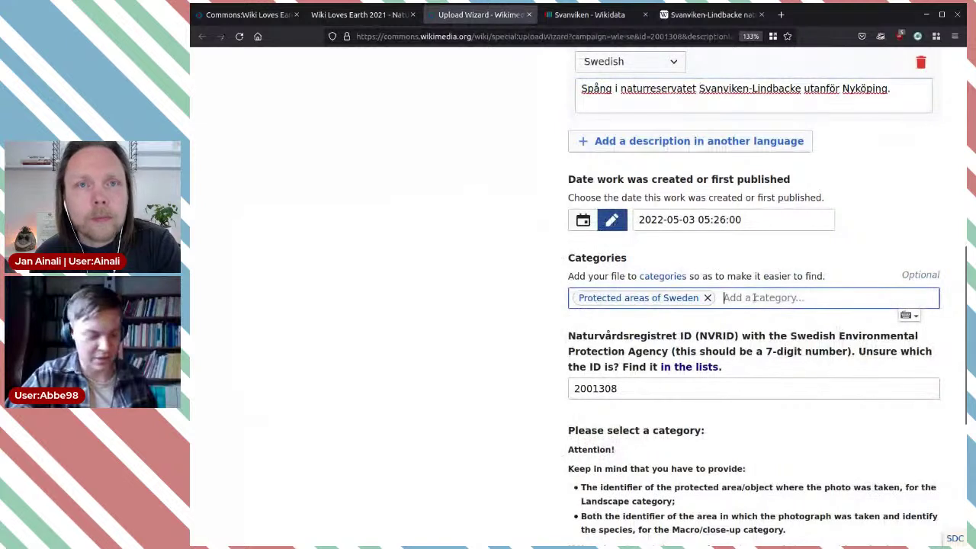
pyautogui.hotkey('ctrl', 'v')
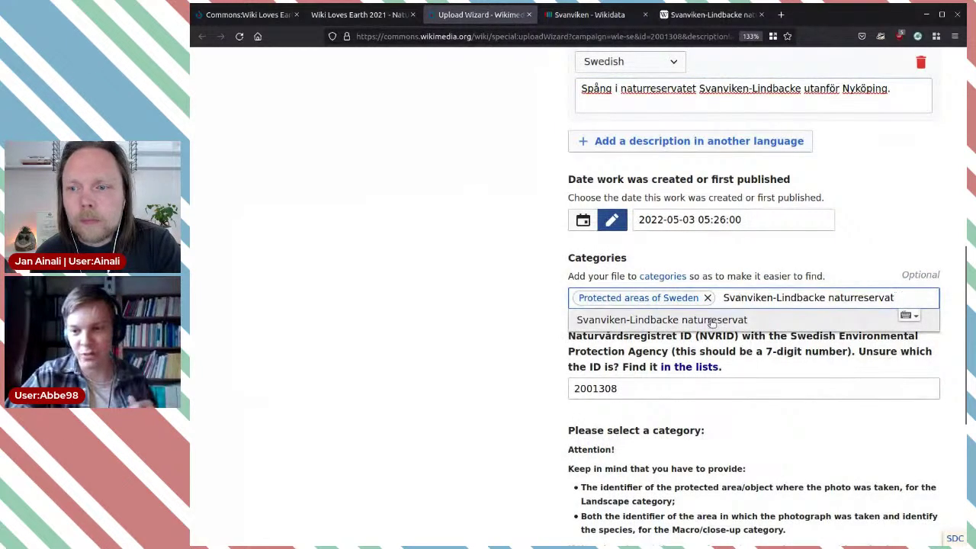
pyautogui.click(709, 320)
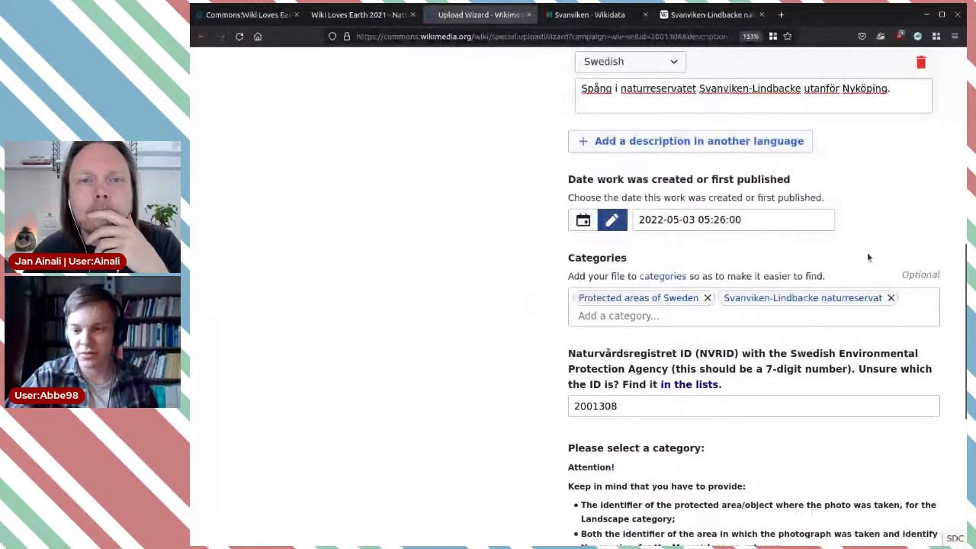
# Examine the identifier requirements for the Landscape and Macro/close-up contest categories against the details entered for the photo
pyautogui.scroll(-2, 867, 252)
pyautogui.scroll(-3, 863, 257)
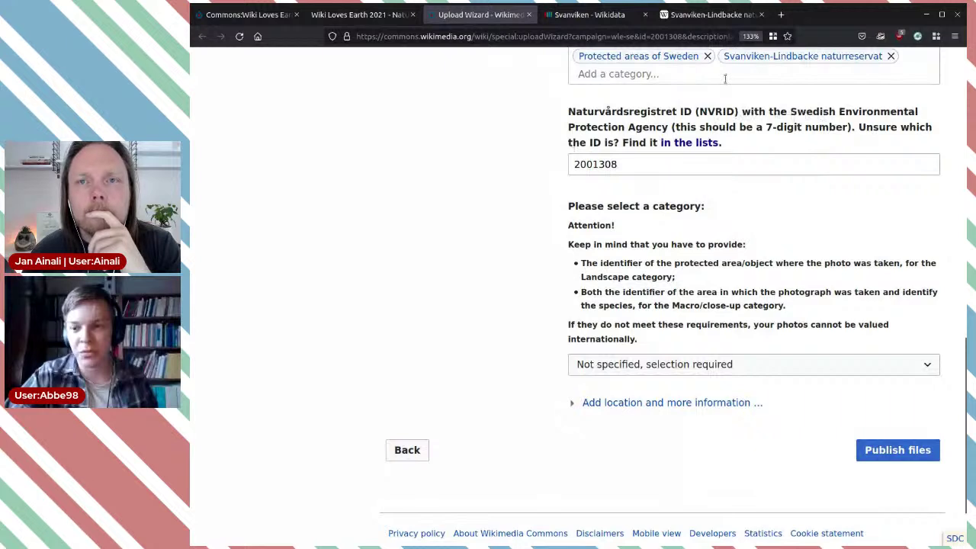
pyautogui.moveTo(614, 263); pyautogui.dragTo(739, 263)
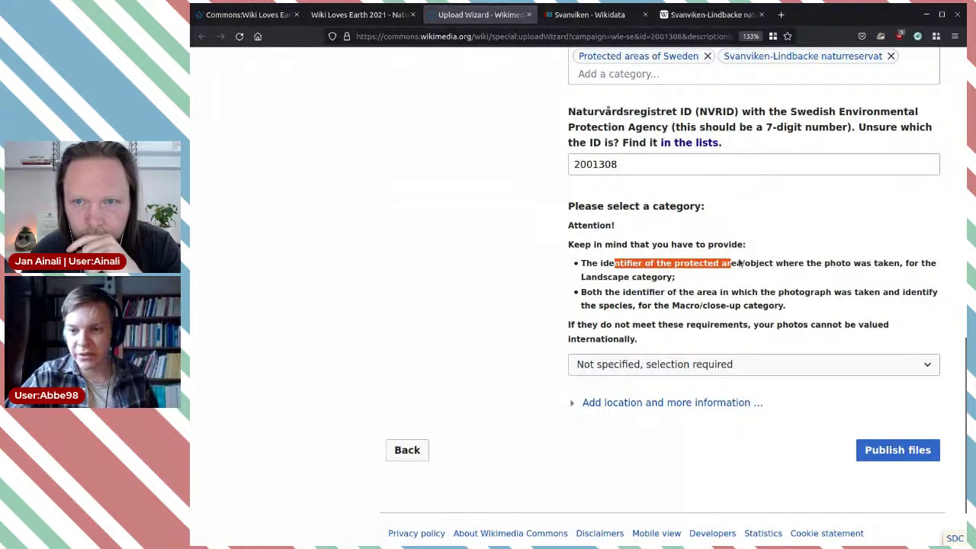
pyautogui.moveTo(739, 263); pyautogui.dragTo(893, 263)
pyautogui.click(881, 284)
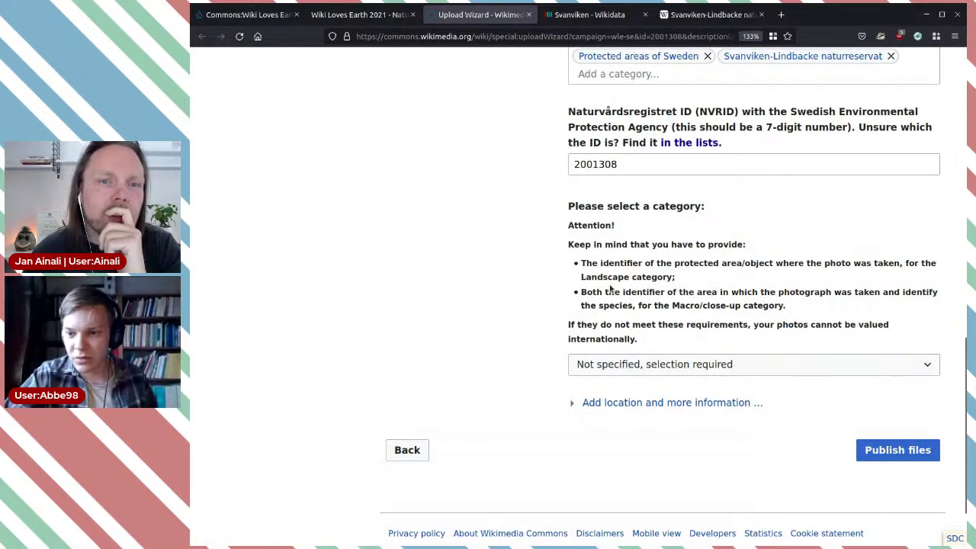
pyautogui.scroll(10, 526, 221)
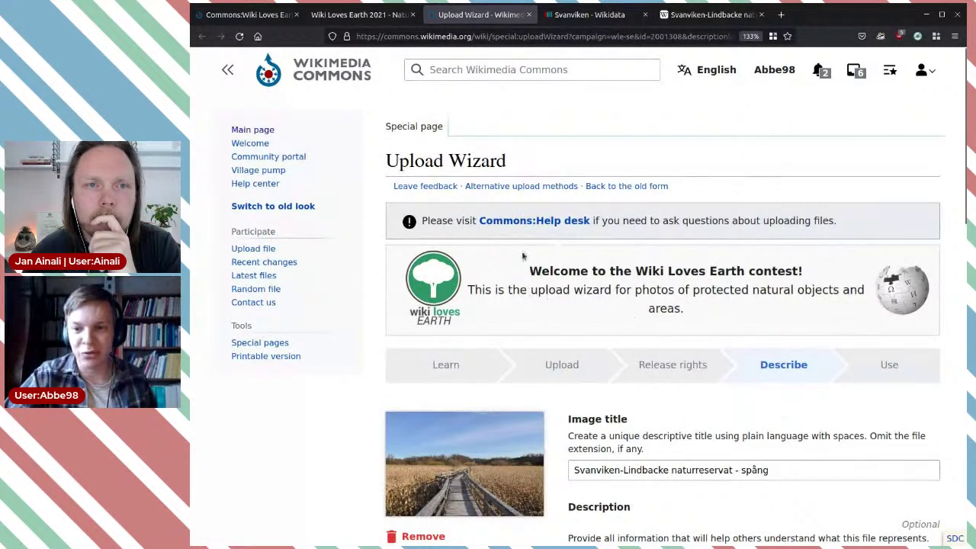
pyautogui.scroll(-2, 824, 327)
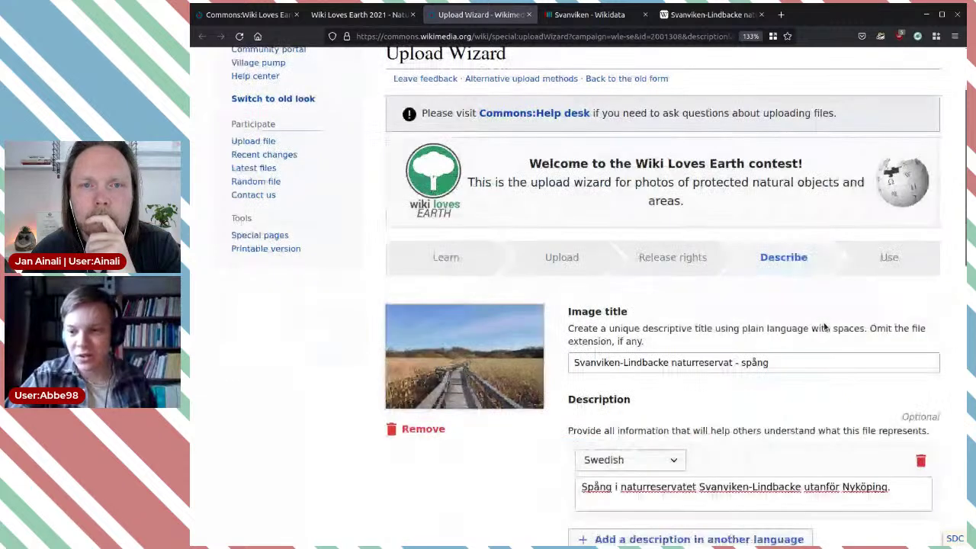
pyautogui.scroll(-10, 660, 303)
pyautogui.scroll(-2, 660, 303)
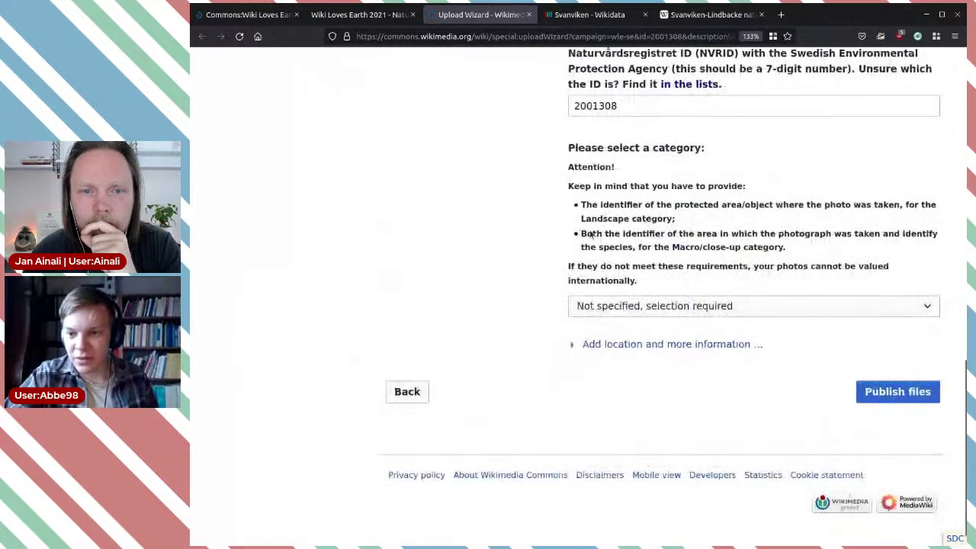
pyautogui.moveTo(581, 234); pyautogui.dragTo(815, 252)
pyautogui.click(815, 253)
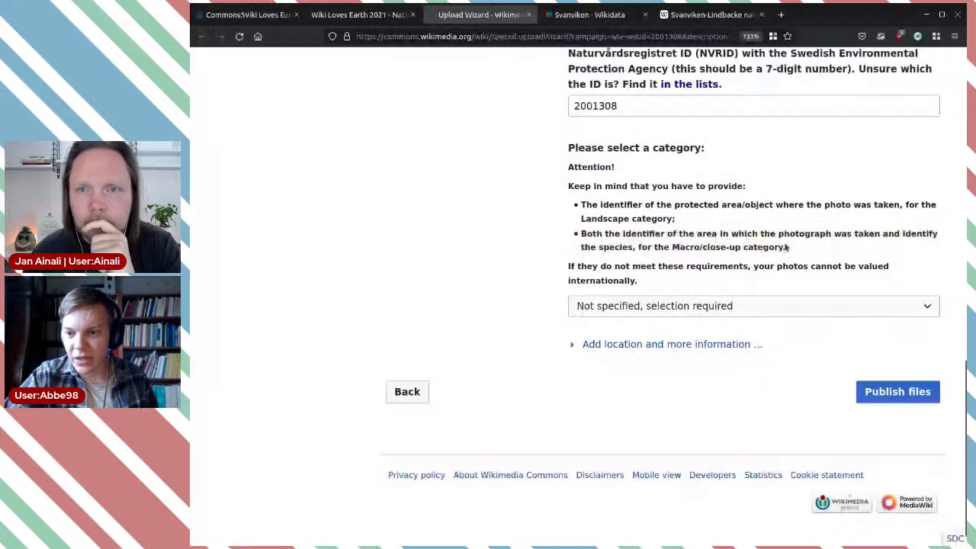
pyautogui.moveTo(699, 220); pyautogui.dragTo(710, 205)
pyautogui.click(781, 235)
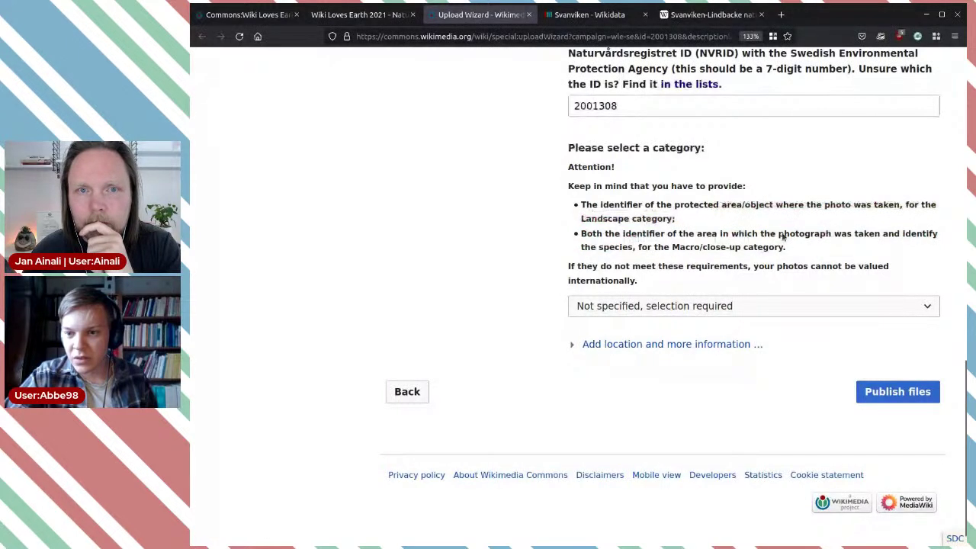
# Set the photo's contest category to "Landscapes (including individual trees, if it is a natural monument)"
pyautogui.click(742, 305)
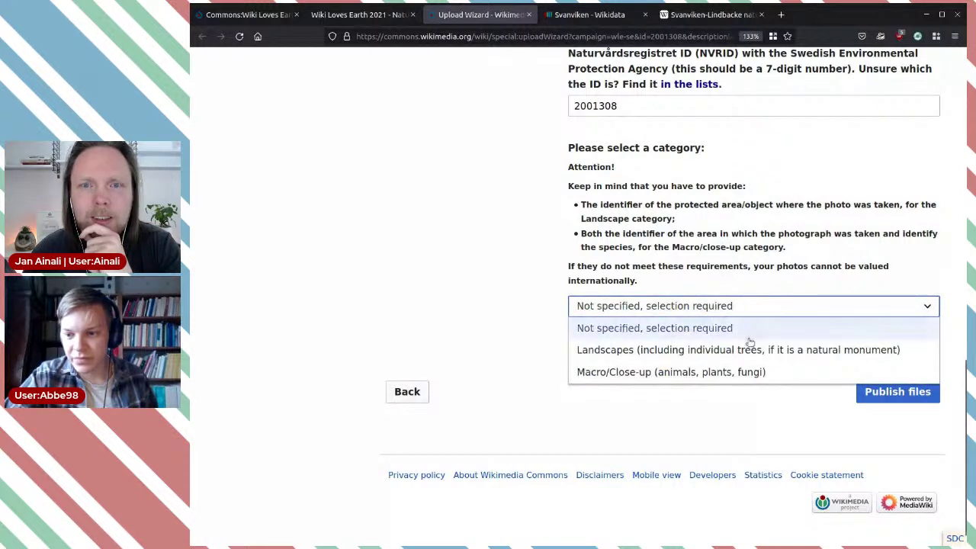
pyautogui.click(715, 349)
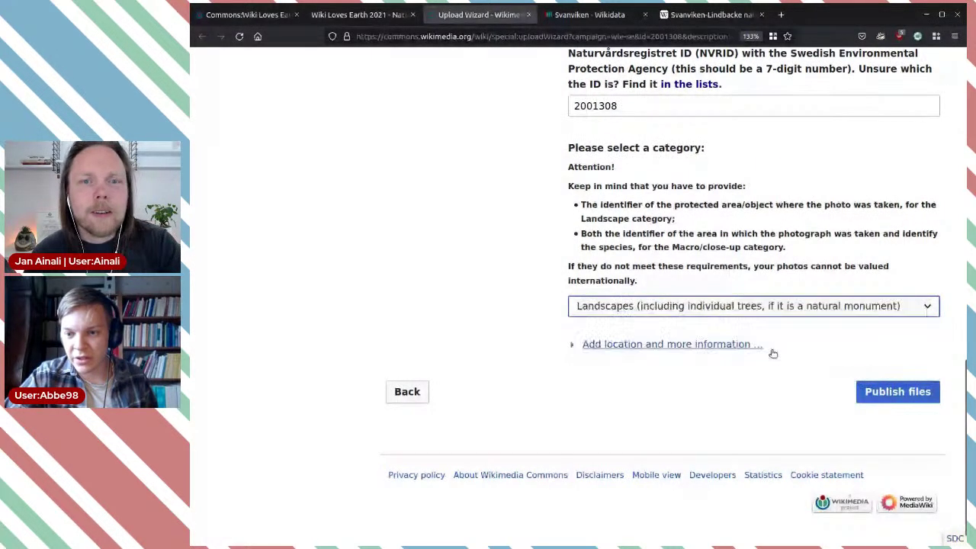
pyautogui.click(717, 307)
pyautogui.click(716, 306)
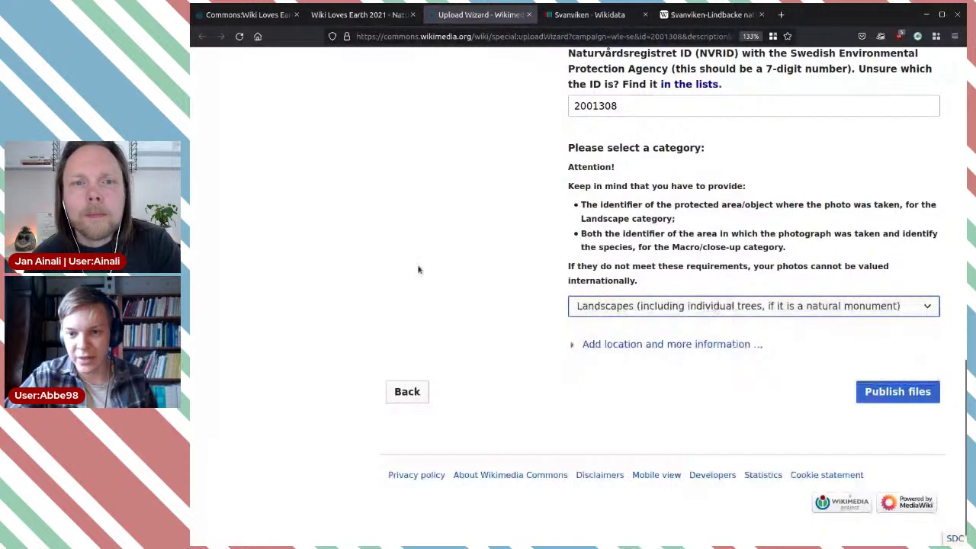
# Review the completed title, description, categories and NVRID, and publish the photo
pyautogui.scroll(10, 418, 267)
pyautogui.scroll(1, 418, 269)
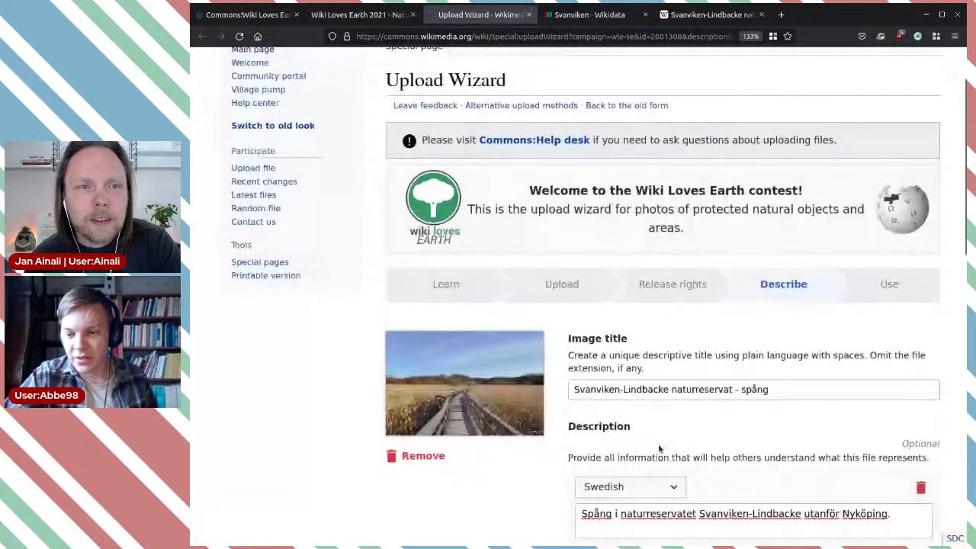
pyautogui.scroll(-15, 658, 448)
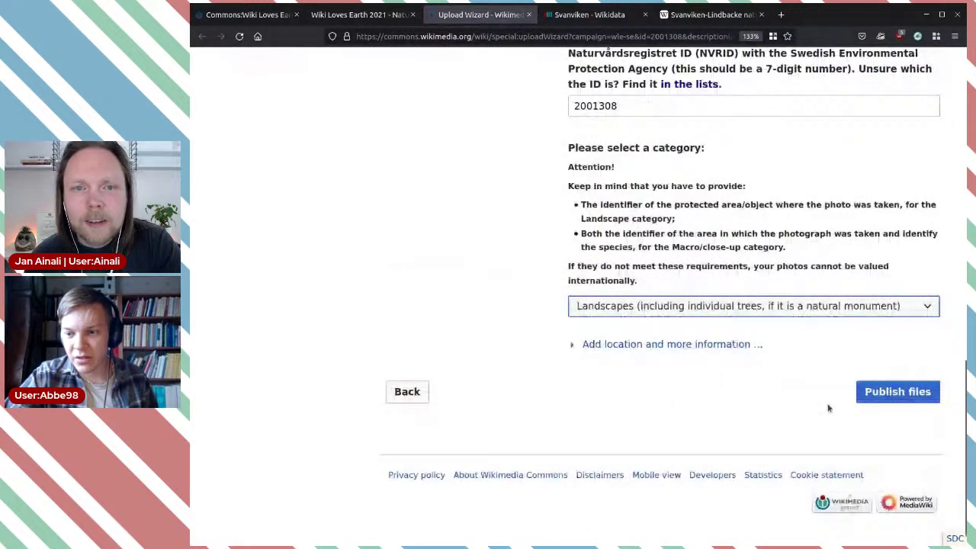
pyautogui.scroll(3, 808, 403)
pyautogui.scroll(-2, 800, 399)
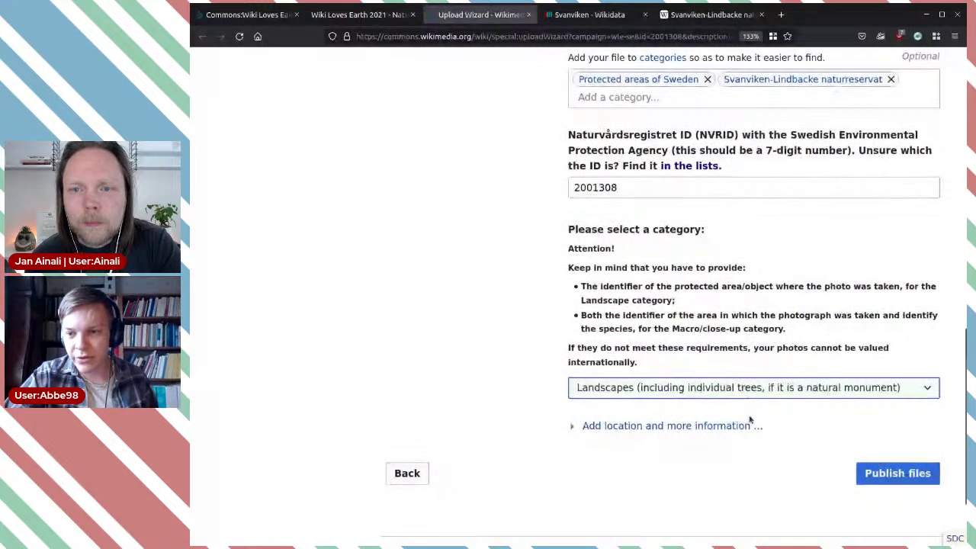
pyautogui.scroll(4, 750, 419)
pyautogui.scroll(-4, 785, 423)
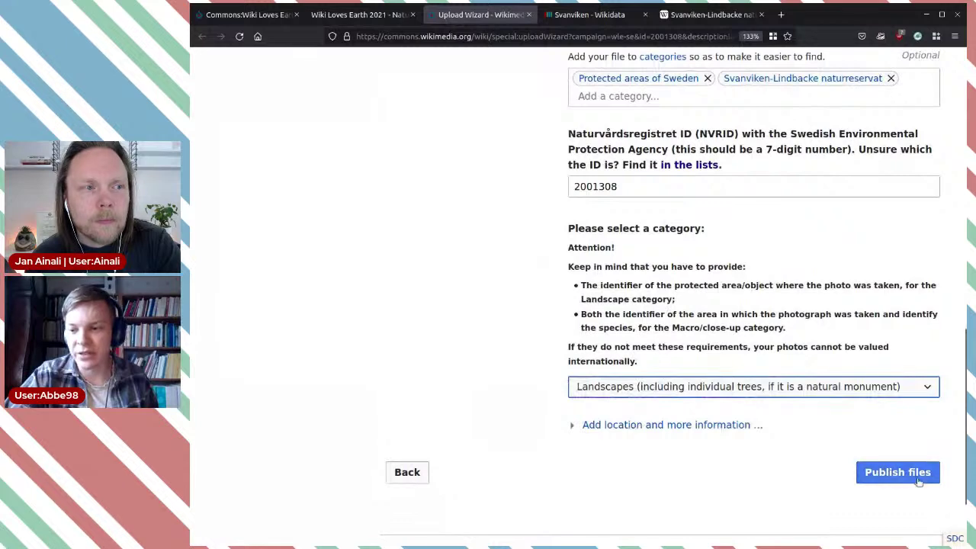
pyautogui.click(893, 474)
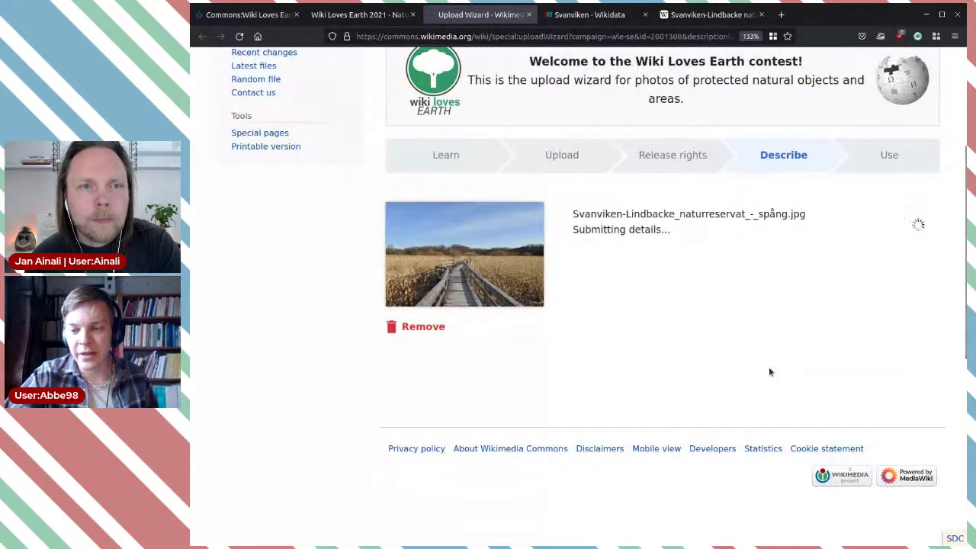
# Open the Commons file page of the published spång photo and look through it
pyautogui.scroll(-2, 768, 371)
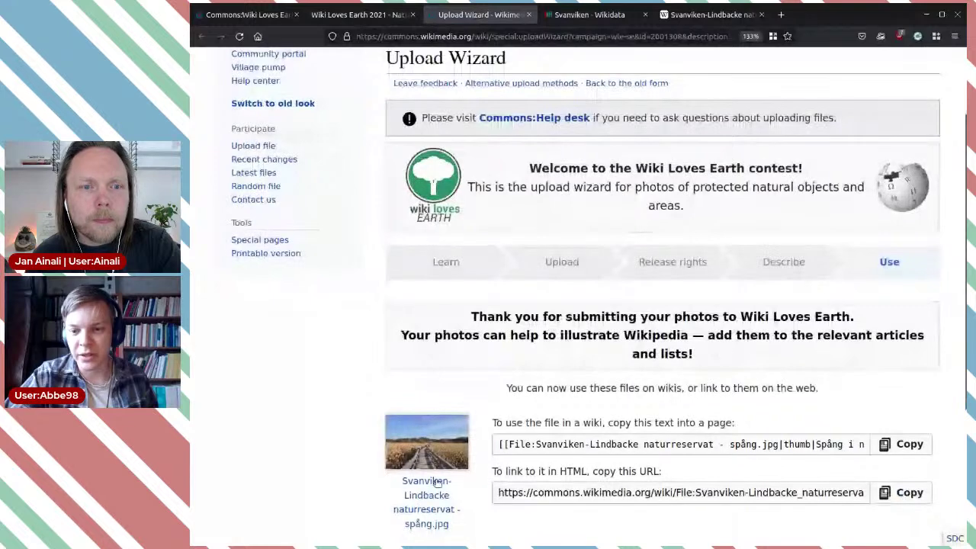
pyautogui.click(429, 483)
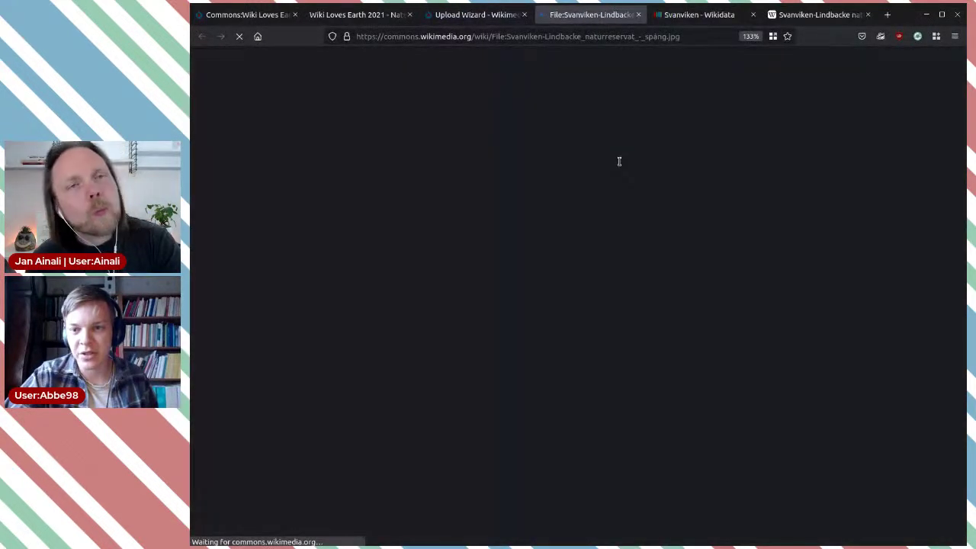
pyautogui.scroll(-2, 685, 333)
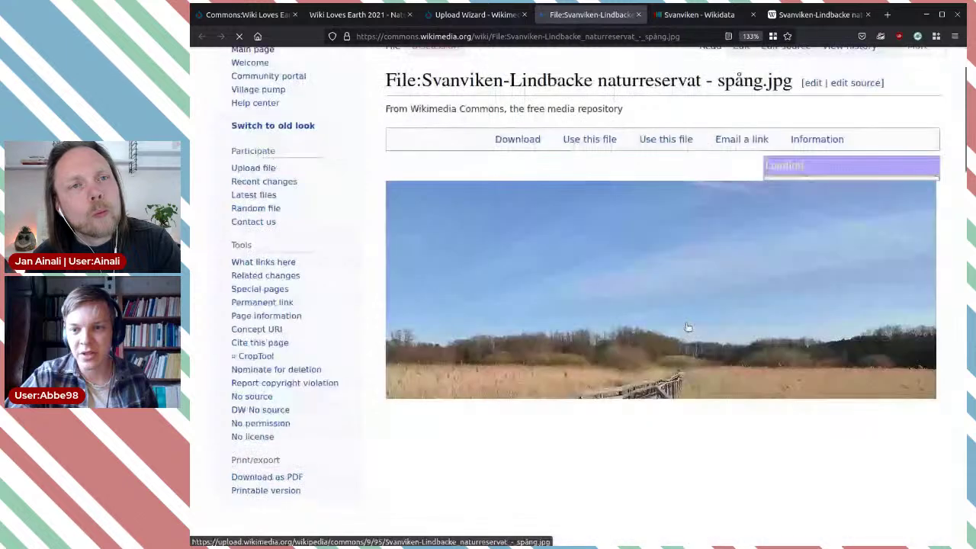
pyautogui.scroll(-2, 777, 283)
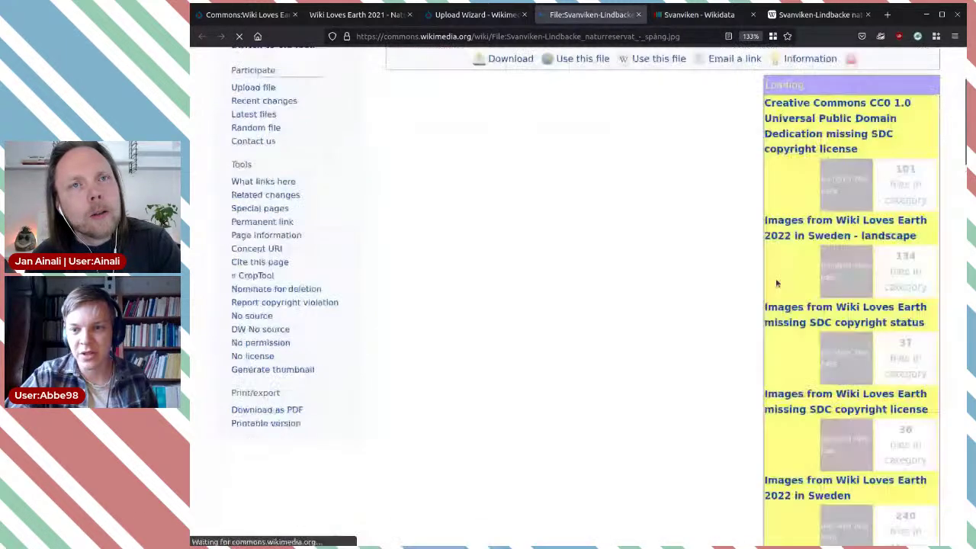
pyautogui.scroll(-10, 750, 304)
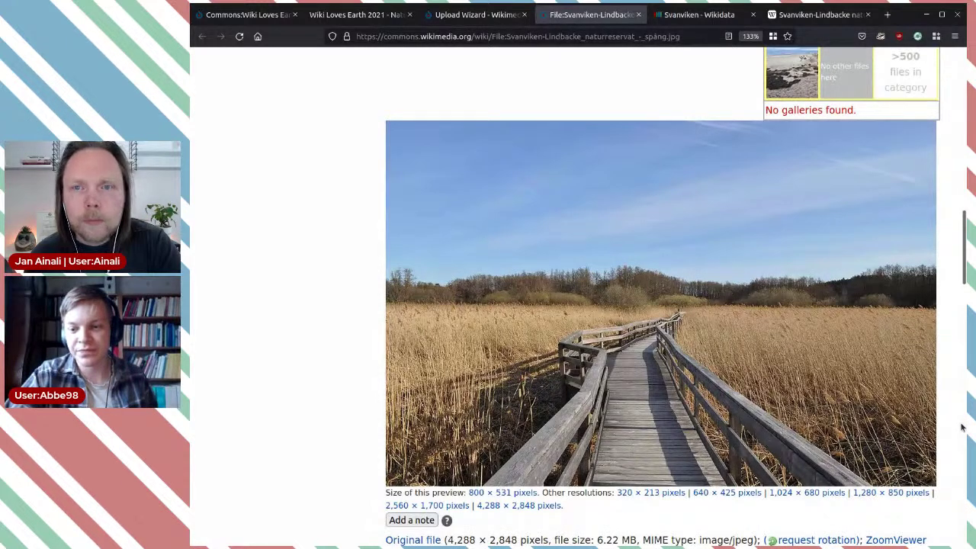
pyautogui.scroll(-2, 962, 428)
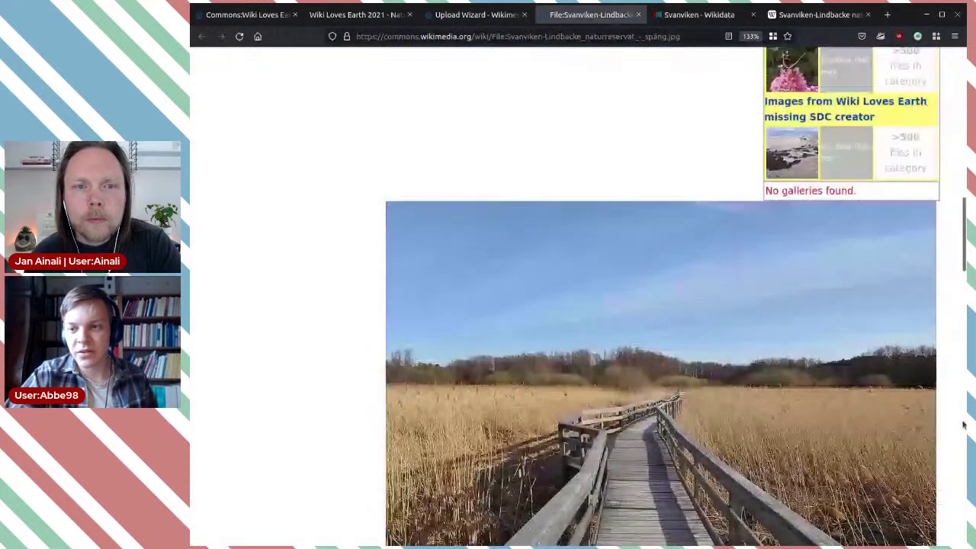
# Hide the category gallery preview on the file page and view the uploaded photo with its file details
pyautogui.scroll(3, 963, 424)
pyautogui.scroll(10, 932, 343)
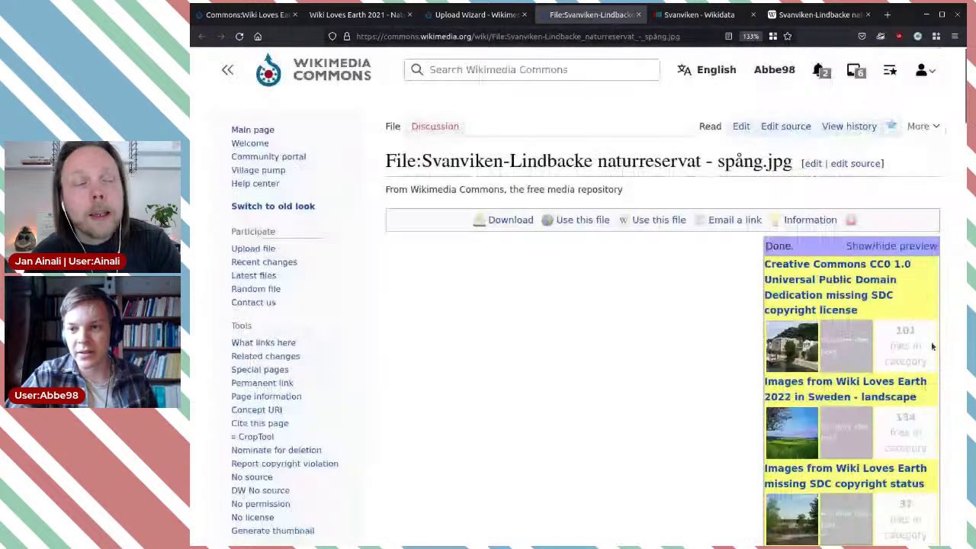
pyautogui.click(878, 247)
pyautogui.scroll(-3, 781, 419)
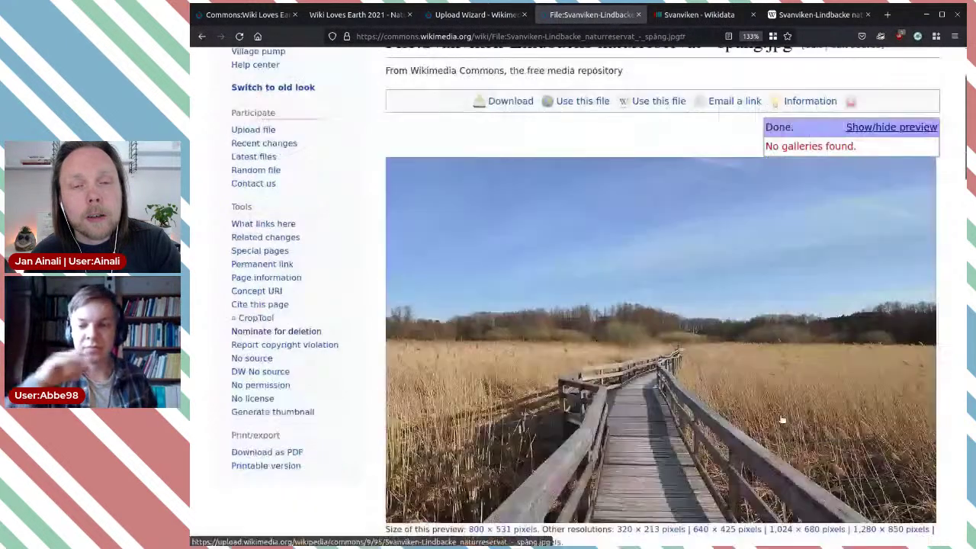
pyautogui.scroll(-1, 781, 419)
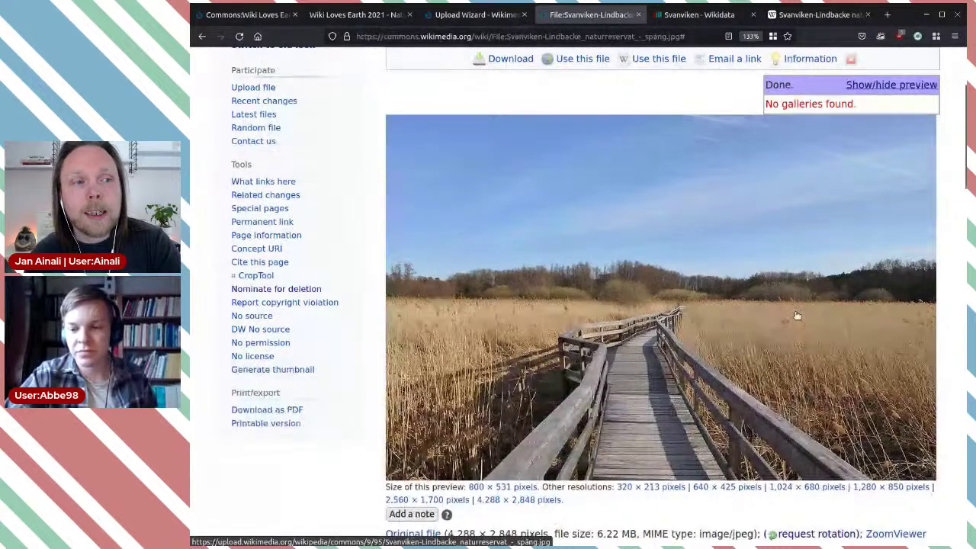
pyautogui.scroll(-4, 796, 315)
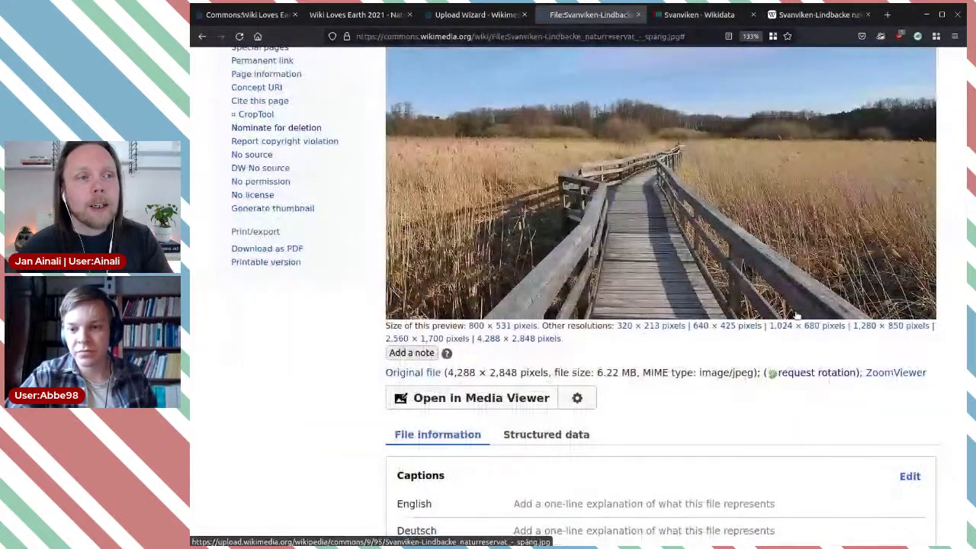
pyautogui.scroll(4, 797, 315)
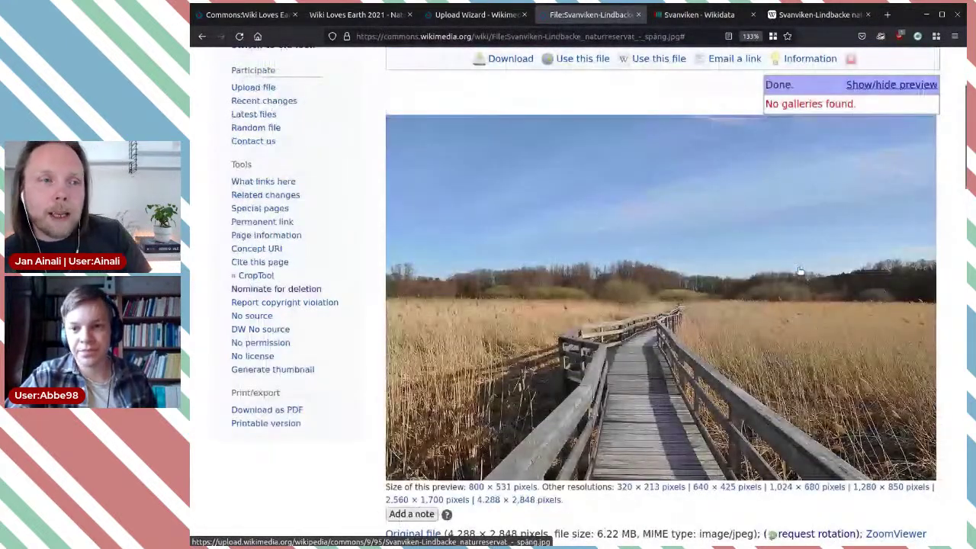
# Look over the photo, captions and summary on the Commons file page, and show its structured data
pyautogui.scroll(-1, 800, 271)
pyautogui.scroll(-6, 800, 270)
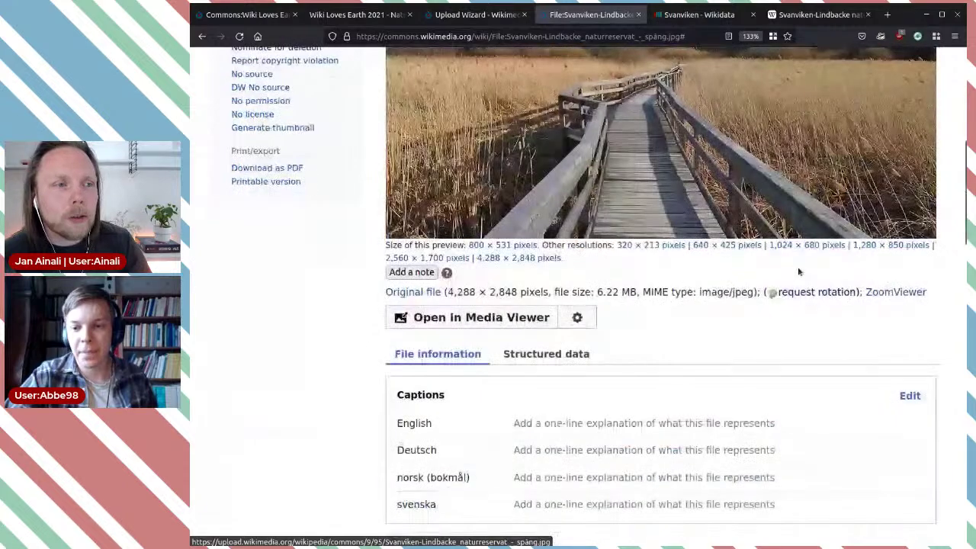
pyautogui.scroll(2, 799, 270)
pyautogui.scroll(1, 798, 271)
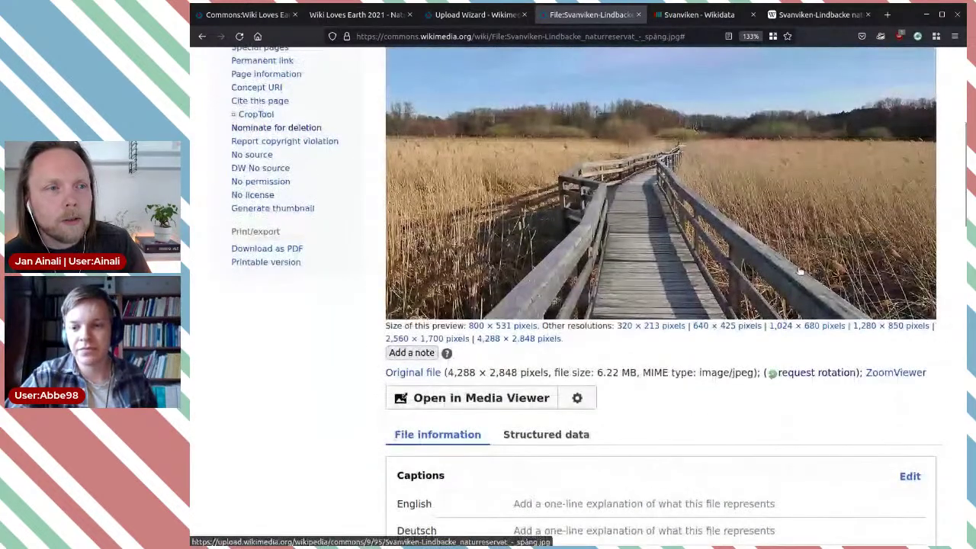
pyautogui.scroll(4, 799, 270)
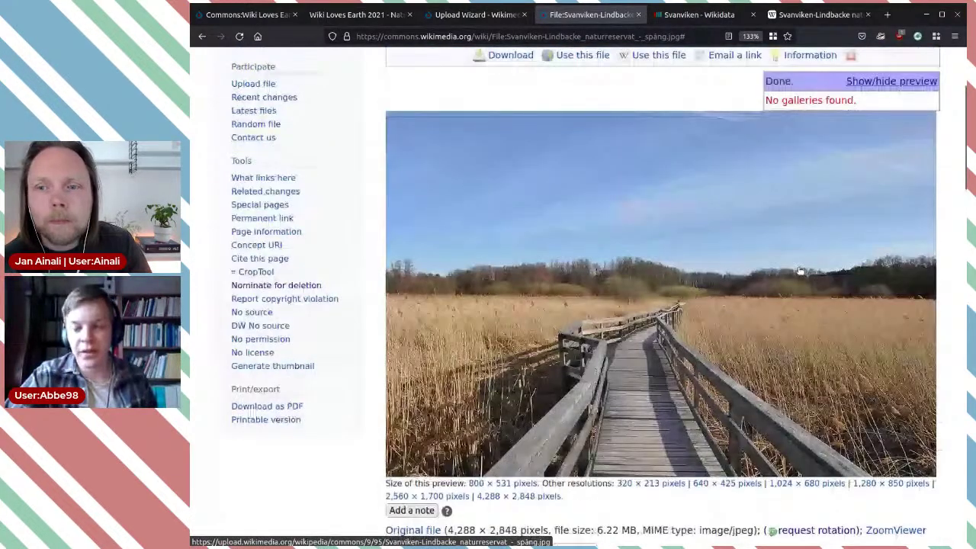
pyautogui.scroll(-2, 800, 271)
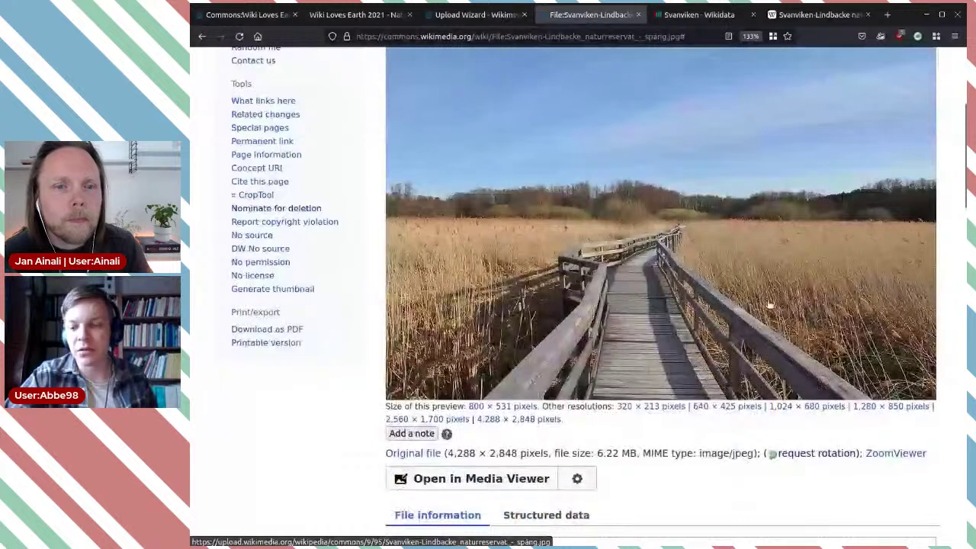
pyautogui.scroll(-6, 787, 341)
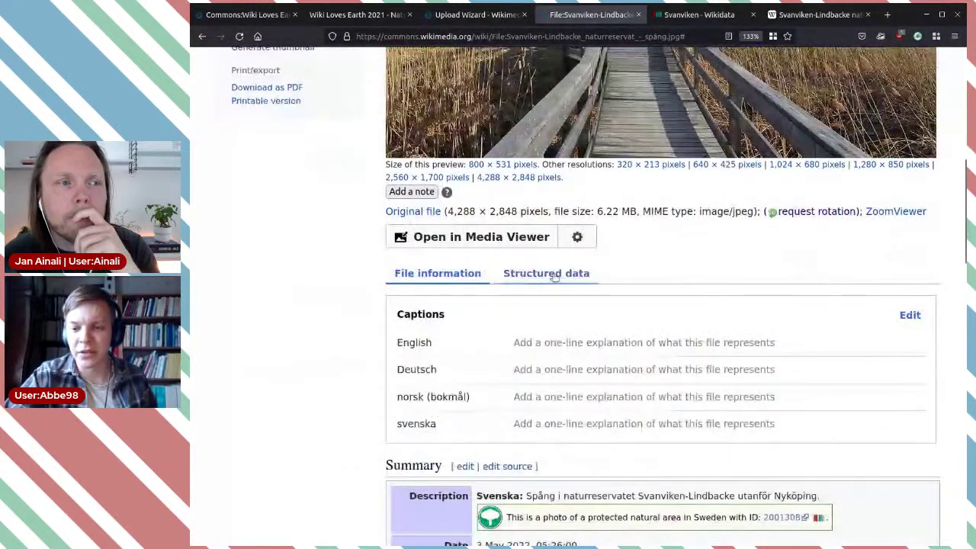
pyautogui.scroll(-2, 701, 273)
pyautogui.scroll(-2, 700, 277)
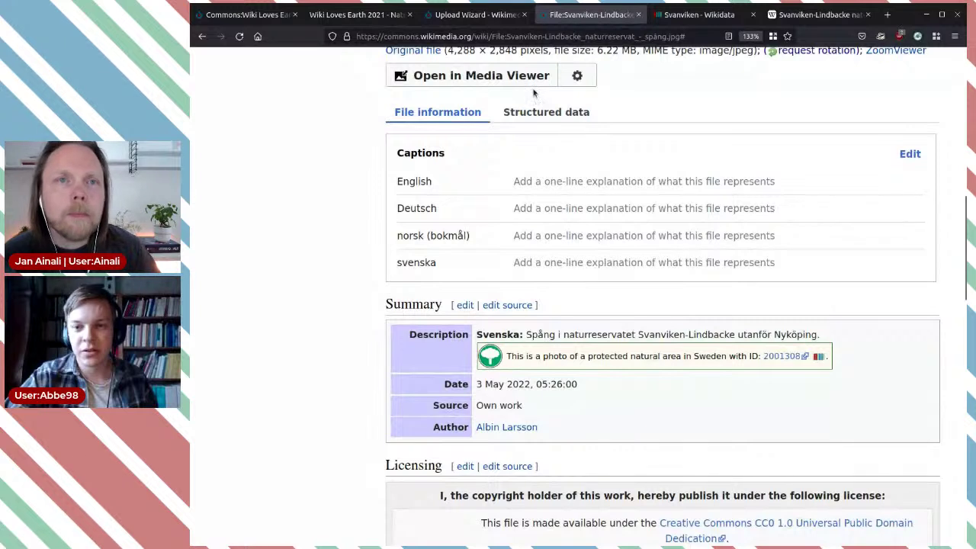
pyautogui.click(554, 115)
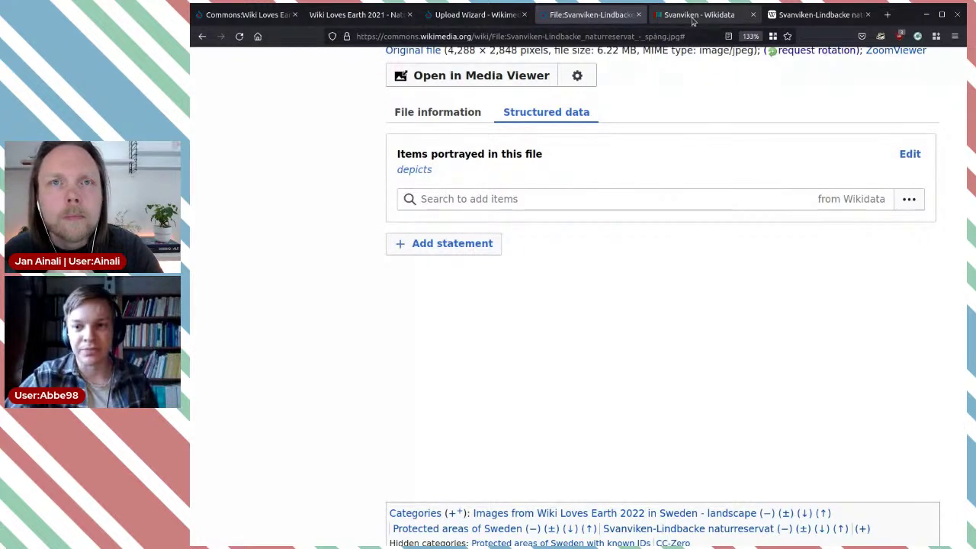
# Switch to the Svanviken item on Wikidata and examine its identifiers, labels and descriptions in the different languages
pyautogui.click(692, 19)
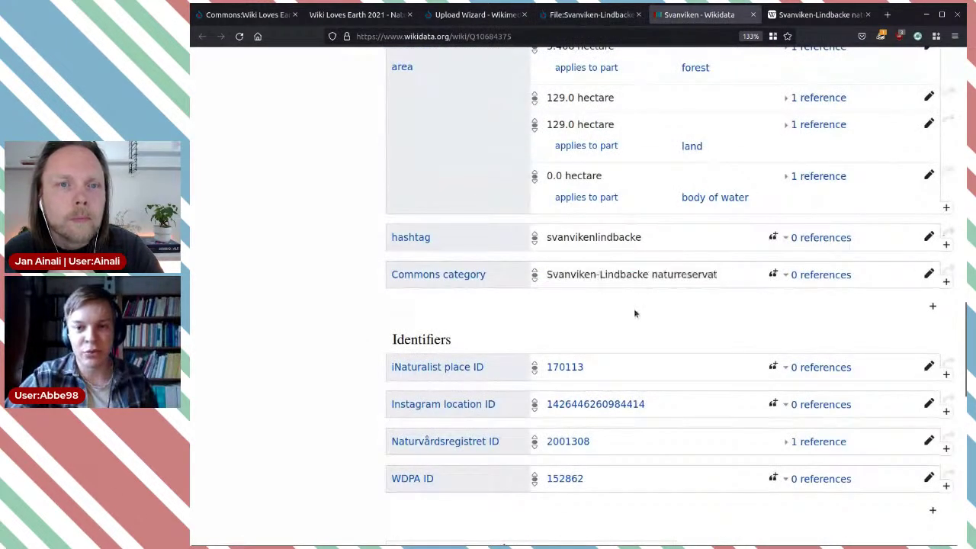
pyautogui.scroll(1, 552, 219)
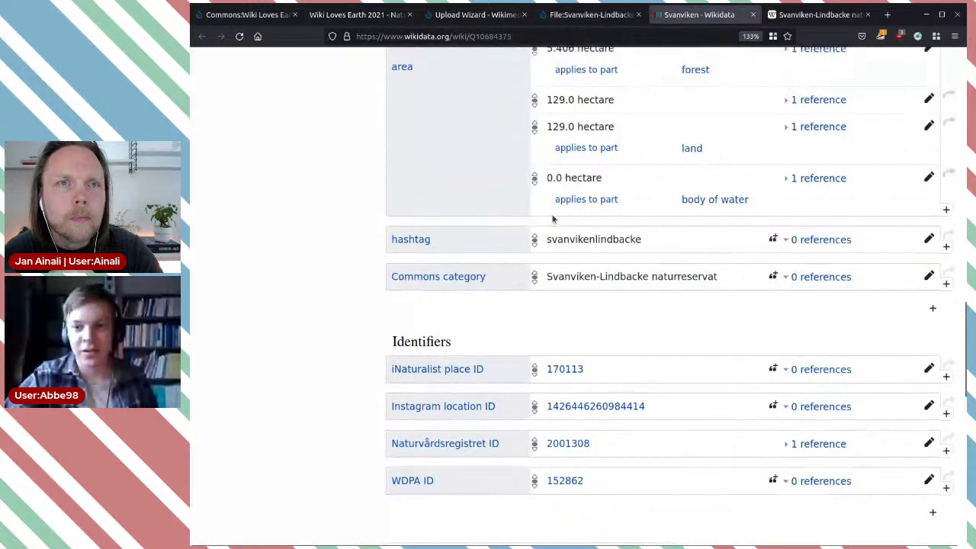
pyautogui.scroll(4, 552, 219)
pyautogui.scroll(10, 579, 224)
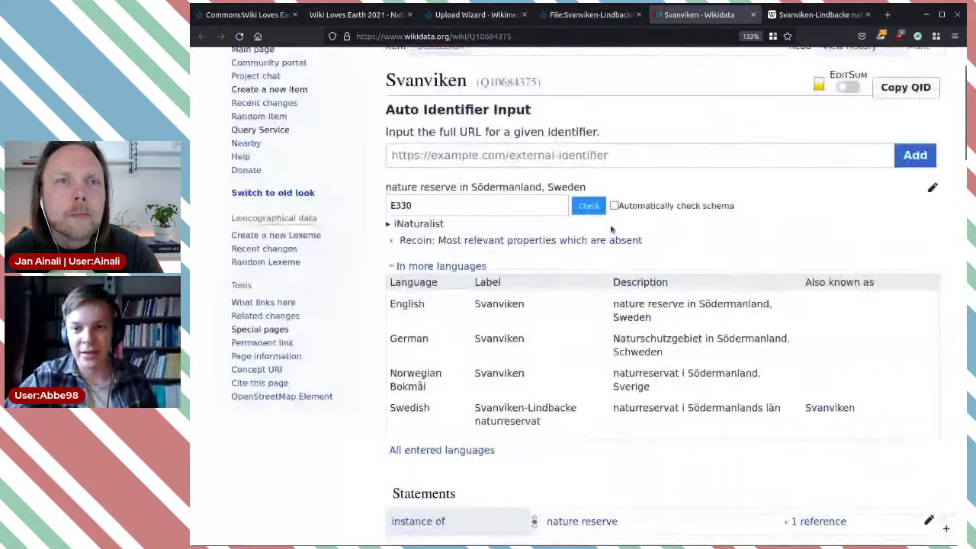
pyautogui.scroll(2, 580, 164)
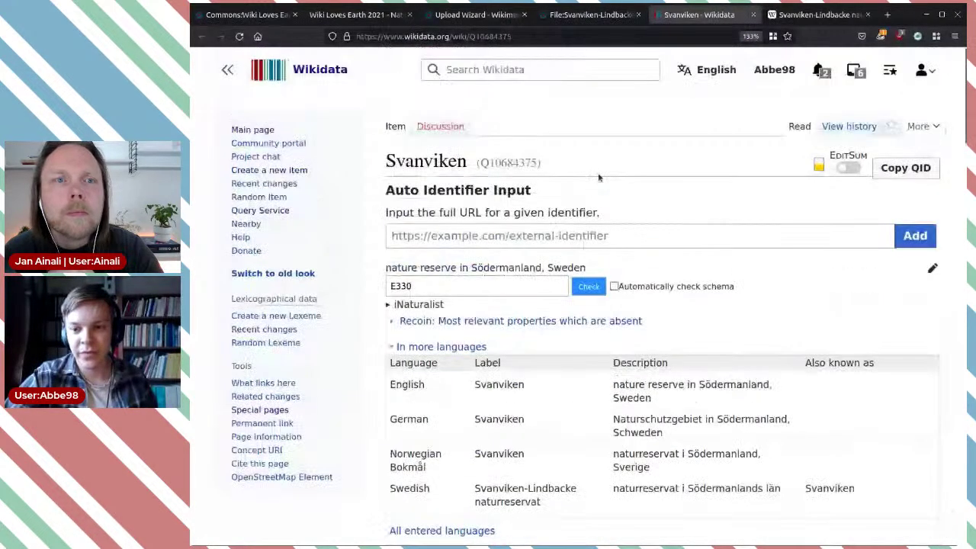
pyautogui.scroll(-2, 598, 178)
pyautogui.scroll(-2, 673, 223)
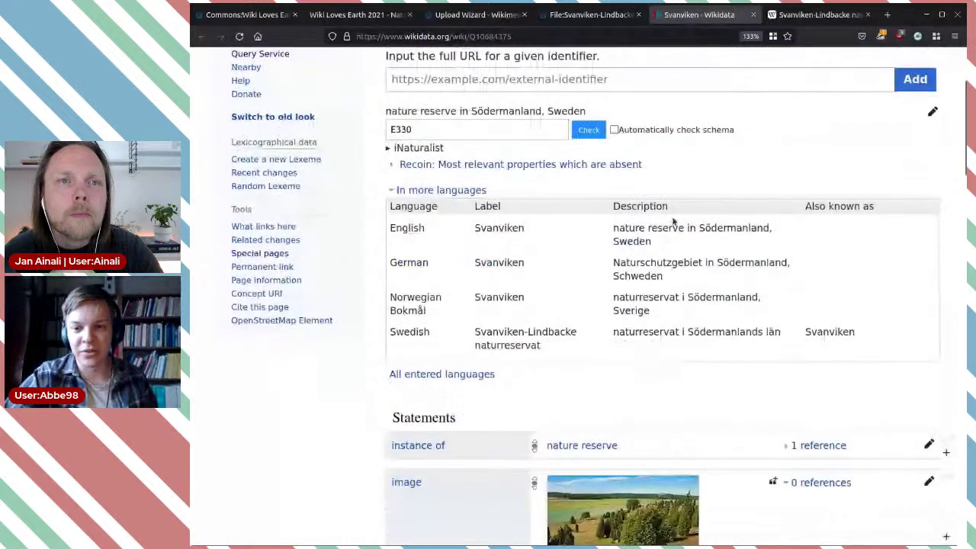
pyautogui.scroll(2, 675, 224)
pyautogui.moveTo(478, 304); pyautogui.dragTo(533, 385)
pyautogui.click(553, 396)
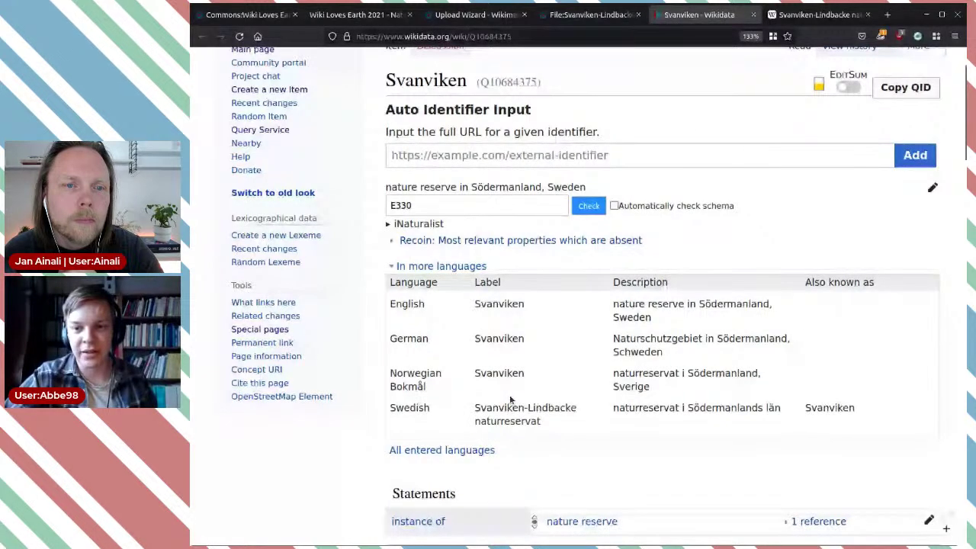
# Copy the English label "Svanviken" from the heading of the Wikidata item
pyautogui.scroll(2, 509, 398)
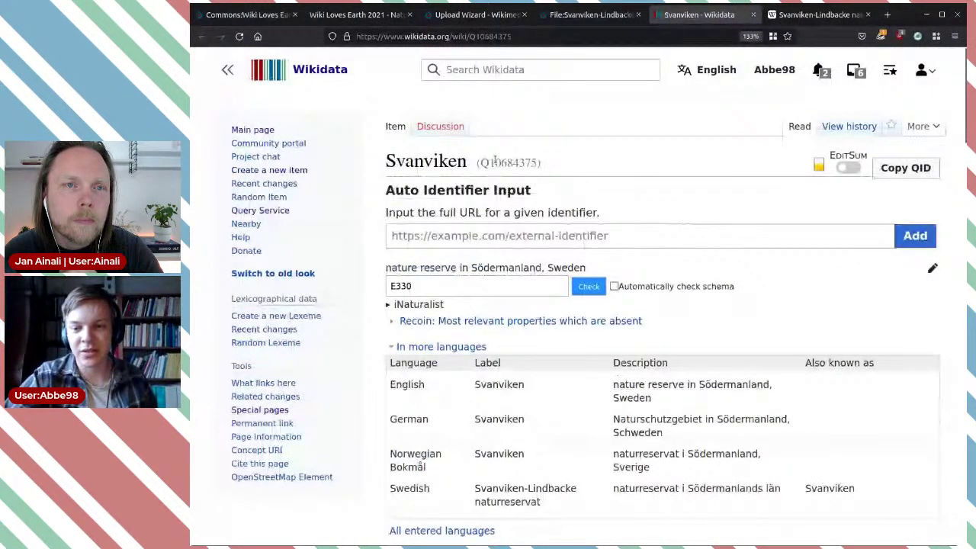
pyautogui.doubleClick(455, 165)
pyautogui.hotkey('ctrl', 'c')
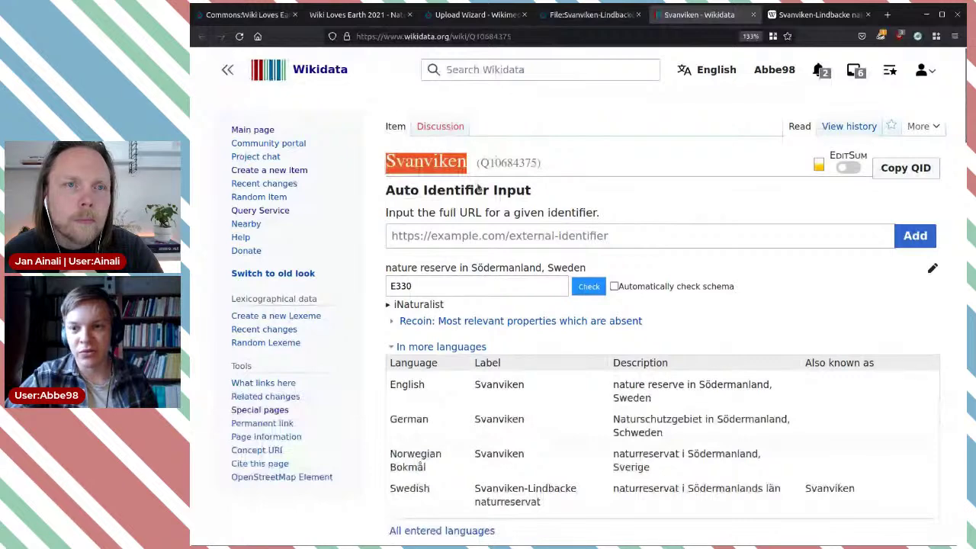
# Add Svanviken, the nature reserve in Södermanland, Sweden, as a depicted item in the Commons photo's structured data
pyautogui.hotkey('ctrl', 'pageup')
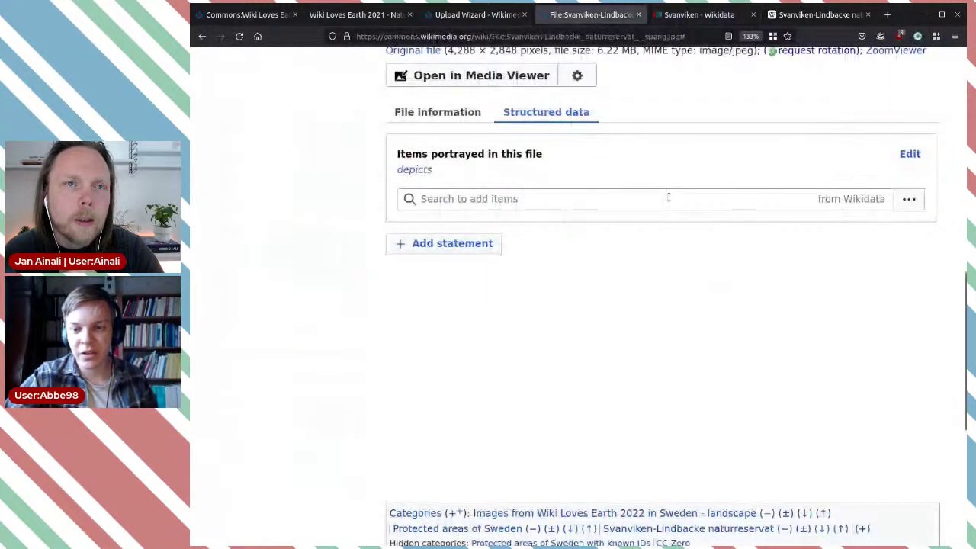
pyautogui.scroll(5, 533, 197)
pyautogui.scroll(-5, 488, 197)
pyautogui.click(476, 198)
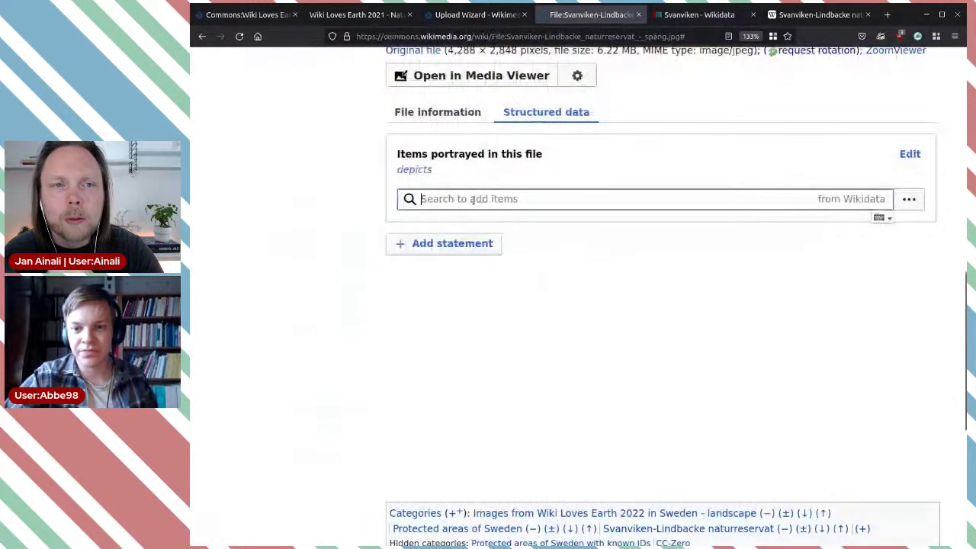
pyautogui.hotkey('ctrl', 'v')
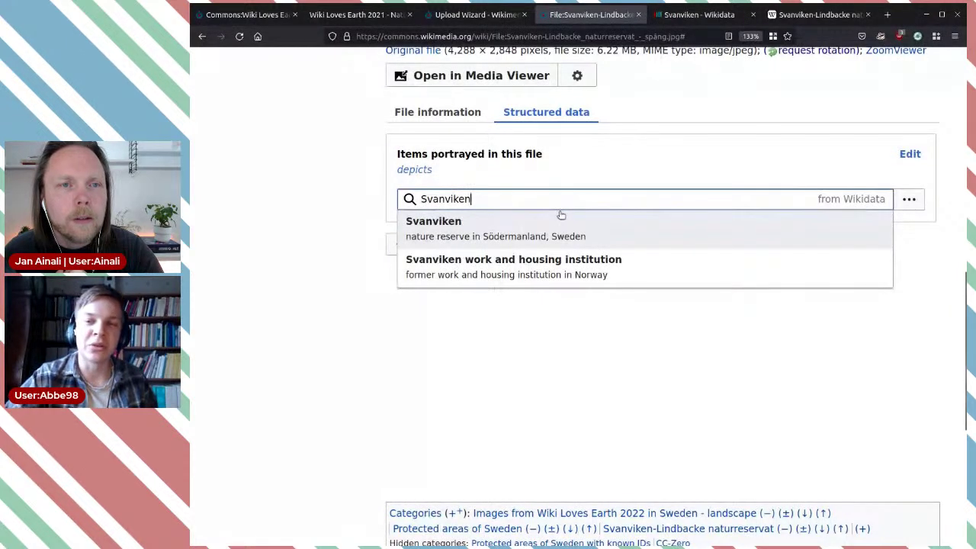
pyautogui.click(526, 229)
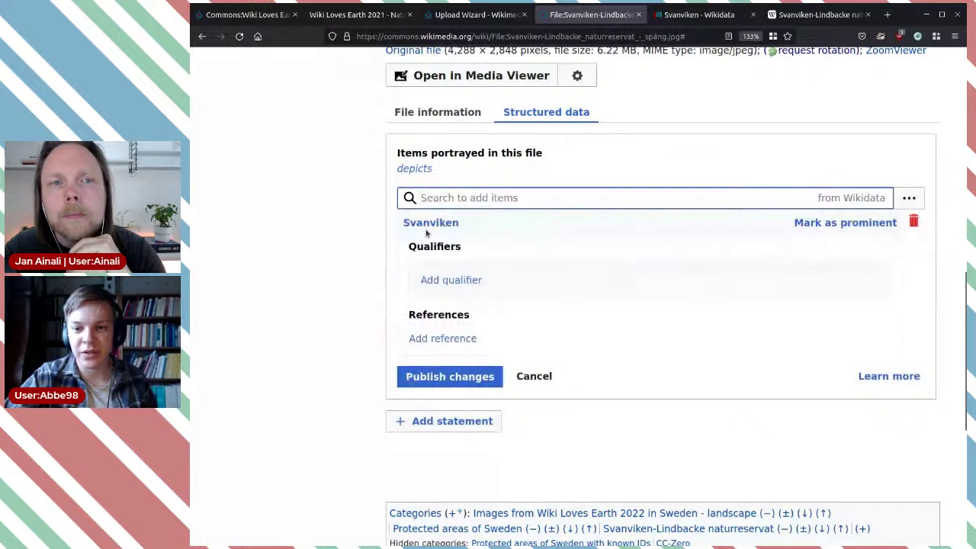
# Check the Wikidata item linked from the added Svanviken statement, and look at the photo on its file page again
pyautogui.middleClick(456, 227)
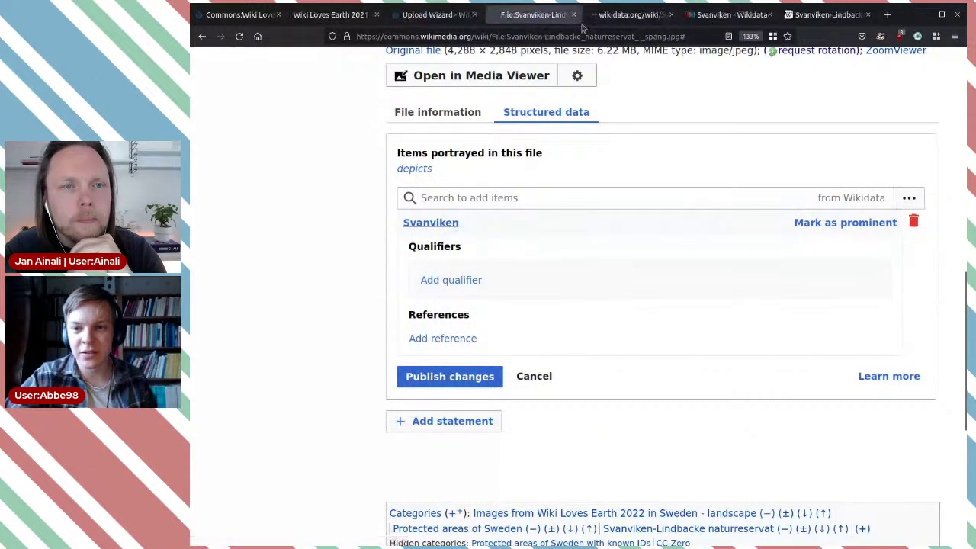
pyautogui.click(621, 21)
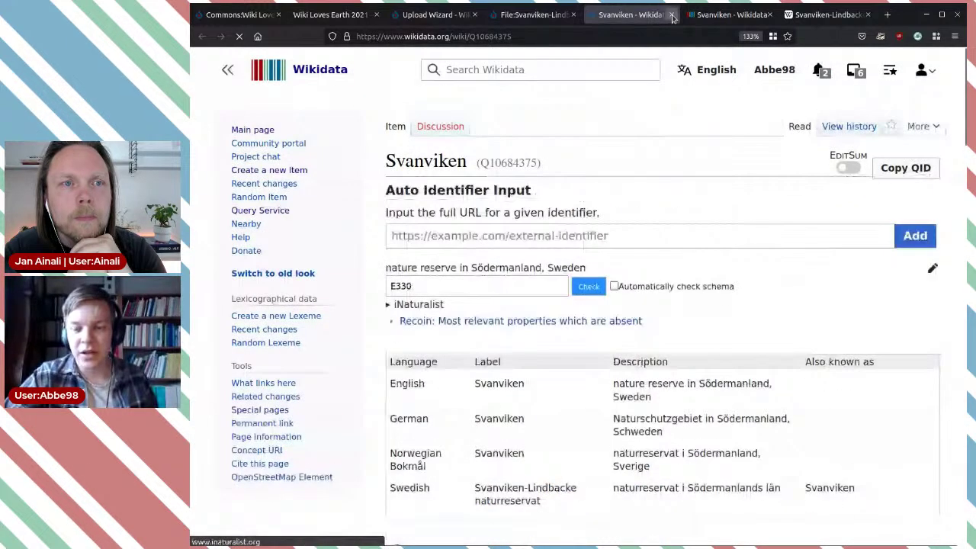
pyautogui.click(671, 16)
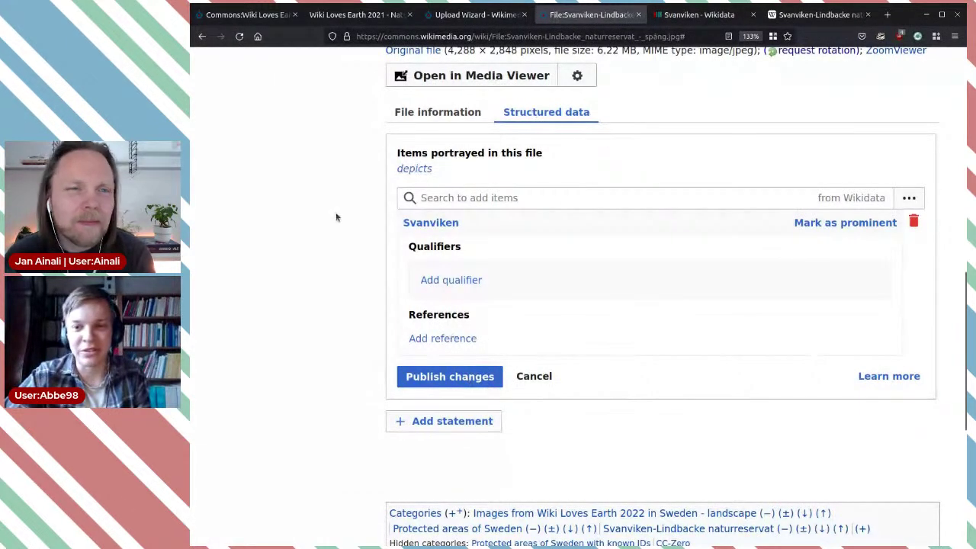
pyautogui.scroll(1, 335, 219)
pyautogui.scroll(3, 336, 219)
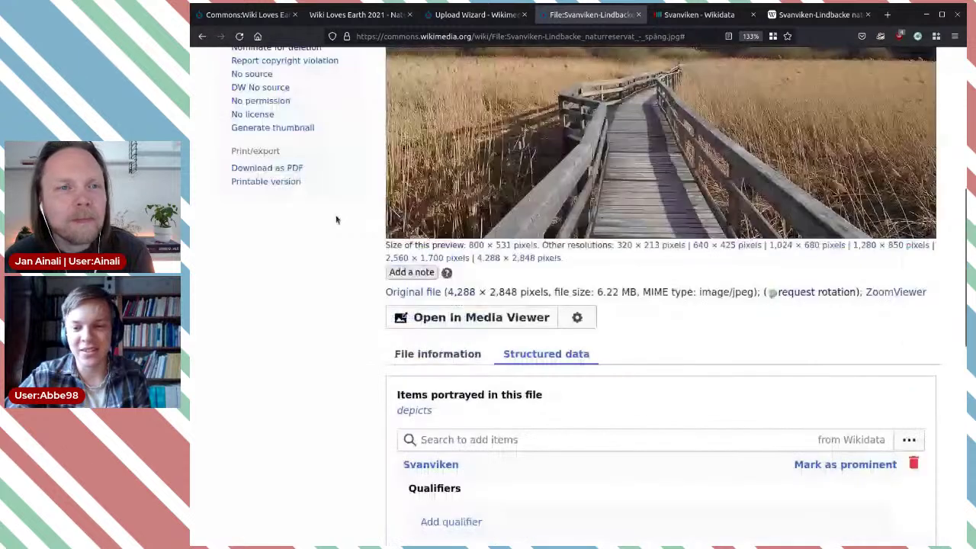
pyautogui.scroll(-3, 449, 272)
pyautogui.scroll(3, 449, 272)
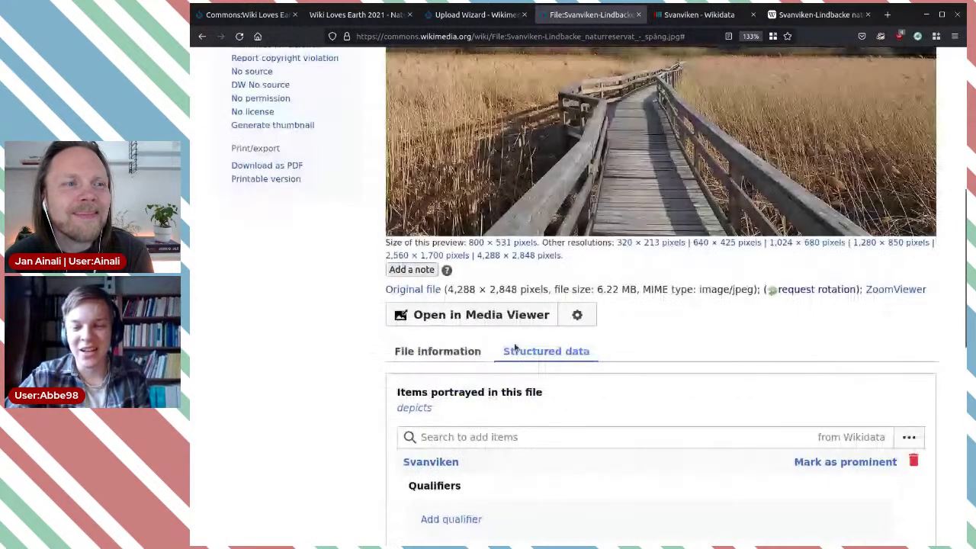
pyautogui.scroll(-3, 529, 346)
# Start a reference with the property "reference URL" on the Svanviken statement, and remove the unfilled reference rows again
pyautogui.click(461, 338)
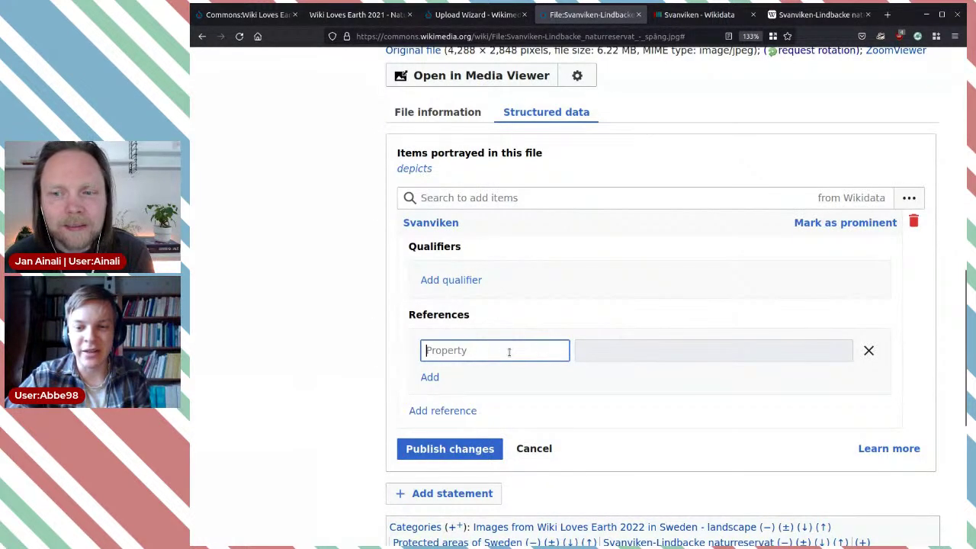
pyautogui.click(632, 353)
pyautogui.click(487, 350)
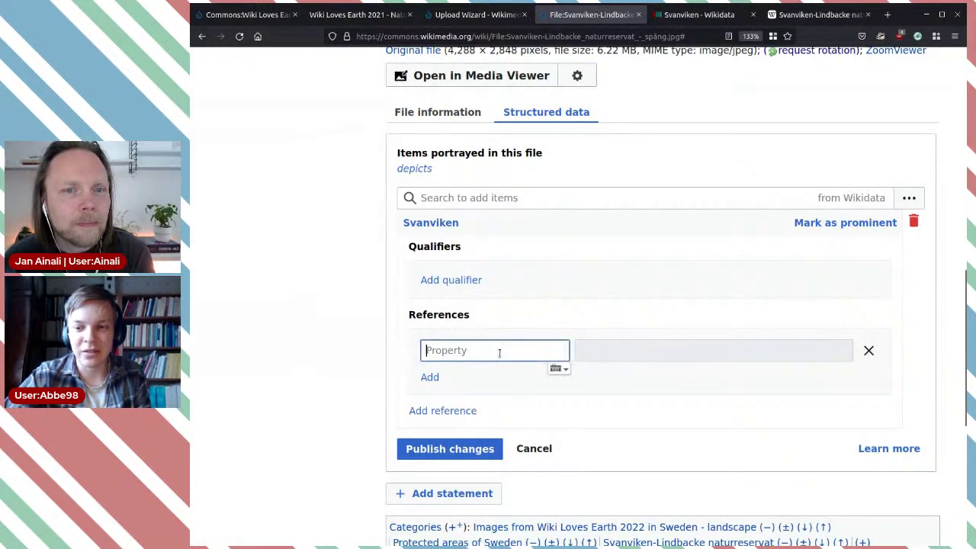
pyautogui.write('r')
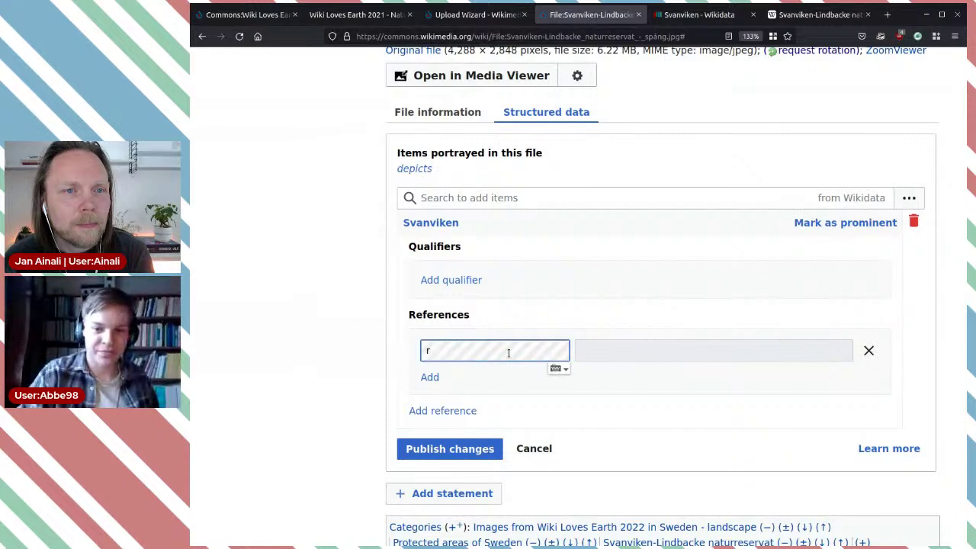
pyautogui.write('efer')
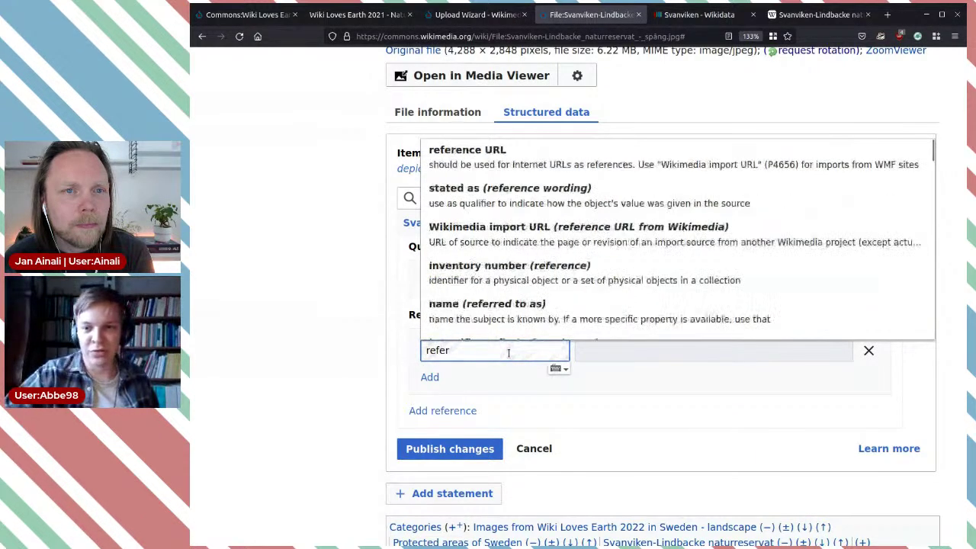
pyautogui.click(516, 153)
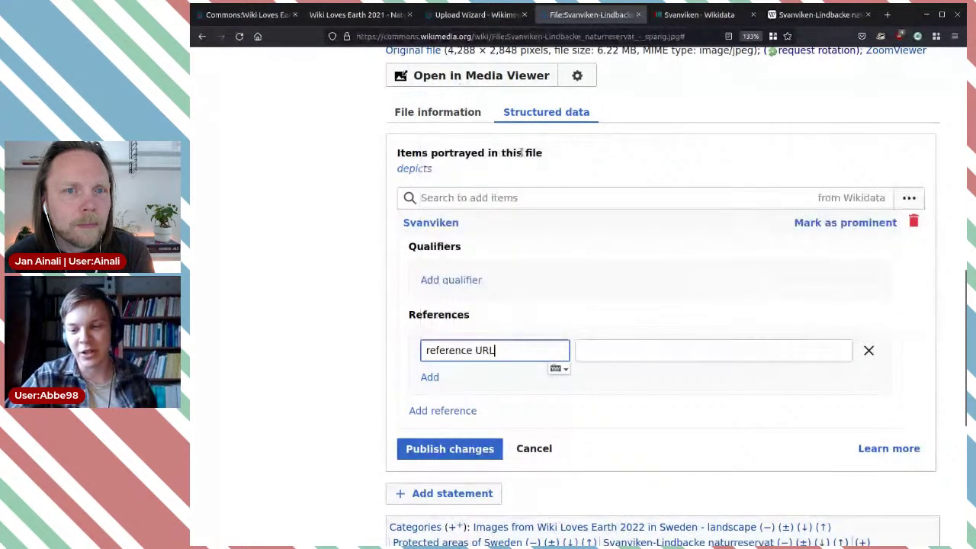
pyautogui.click(635, 342)
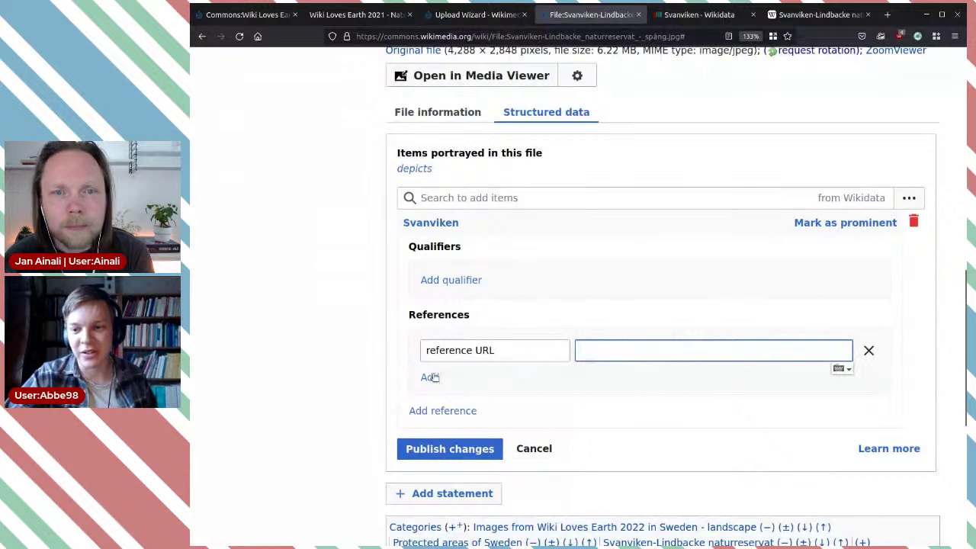
pyautogui.click(429, 377)
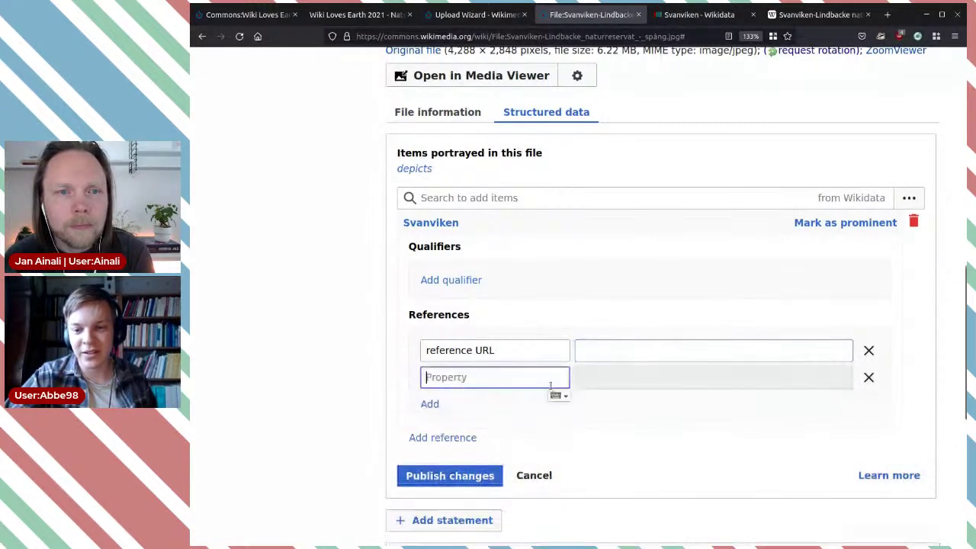
pyautogui.click(868, 351)
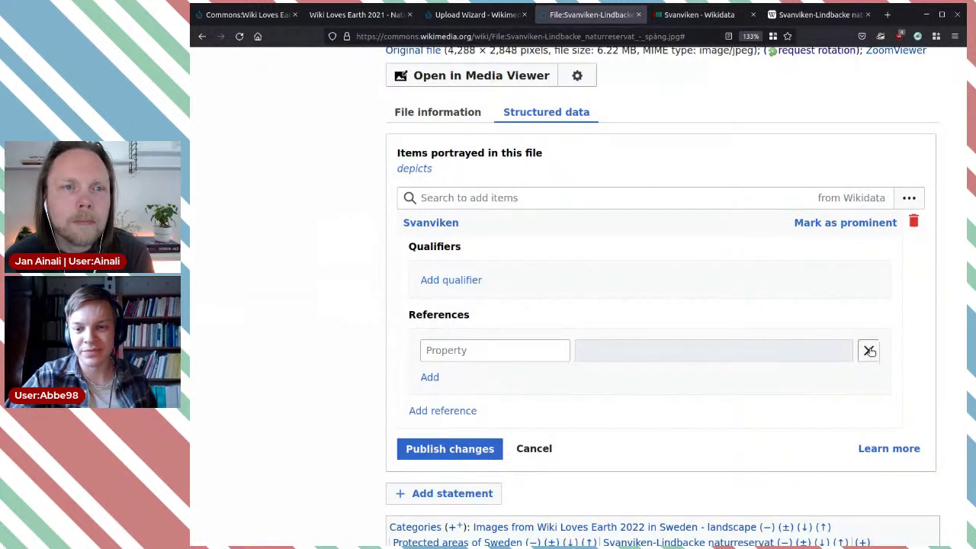
pyautogui.click(869, 350)
# Publish the Svanviken depicts statement and view the photo with its structured data on the file page
pyautogui.click(460, 377)
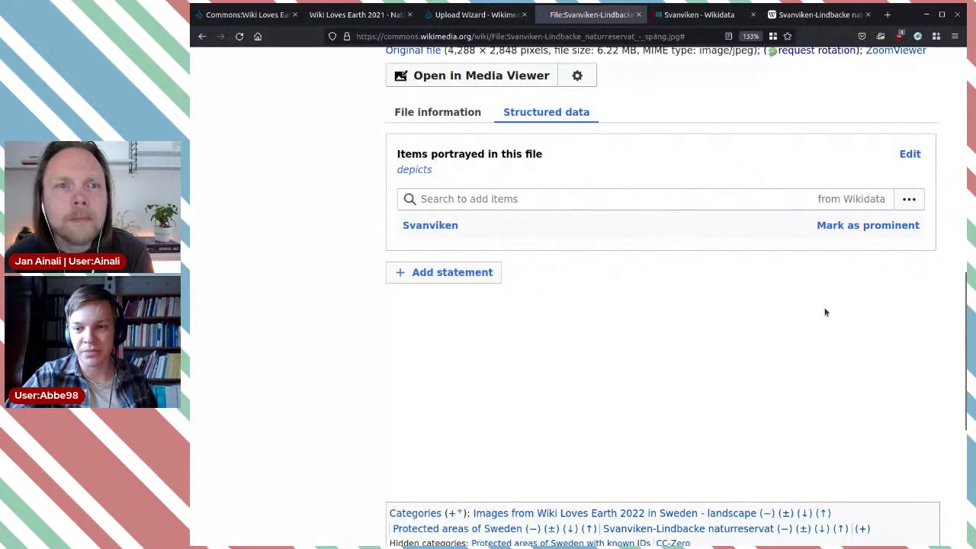
pyautogui.scroll(1, 834, 321)
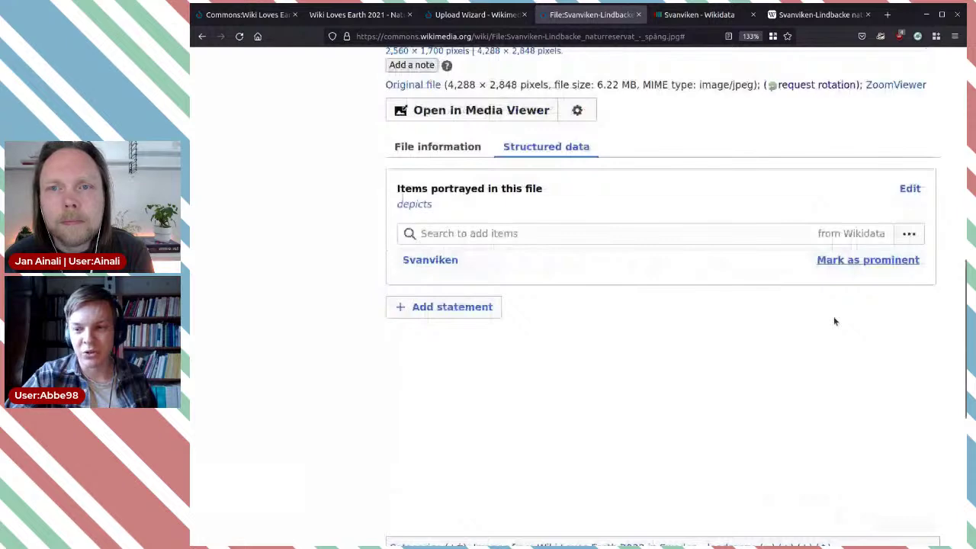
pyautogui.scroll(5, 834, 321)
pyautogui.scroll(-3, 762, 313)
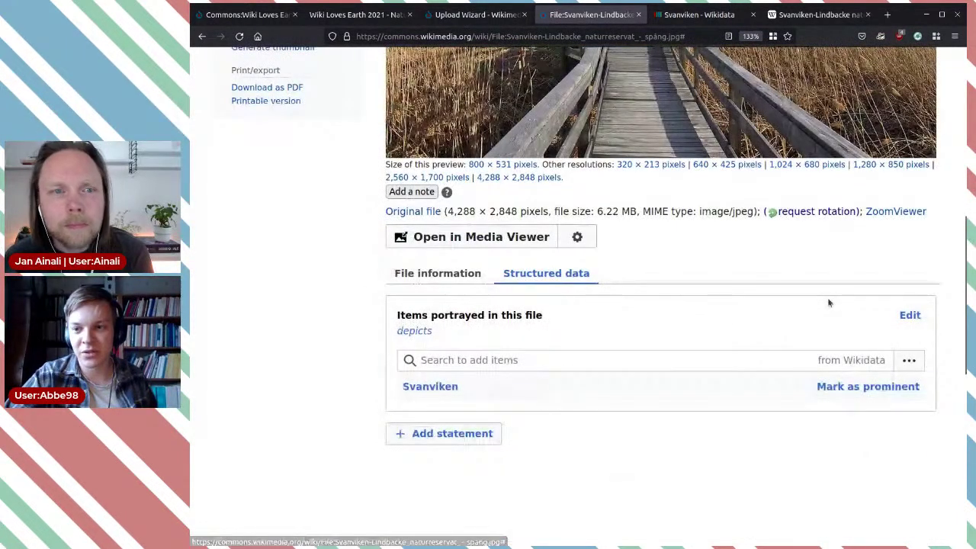
pyautogui.scroll(5, 828, 303)
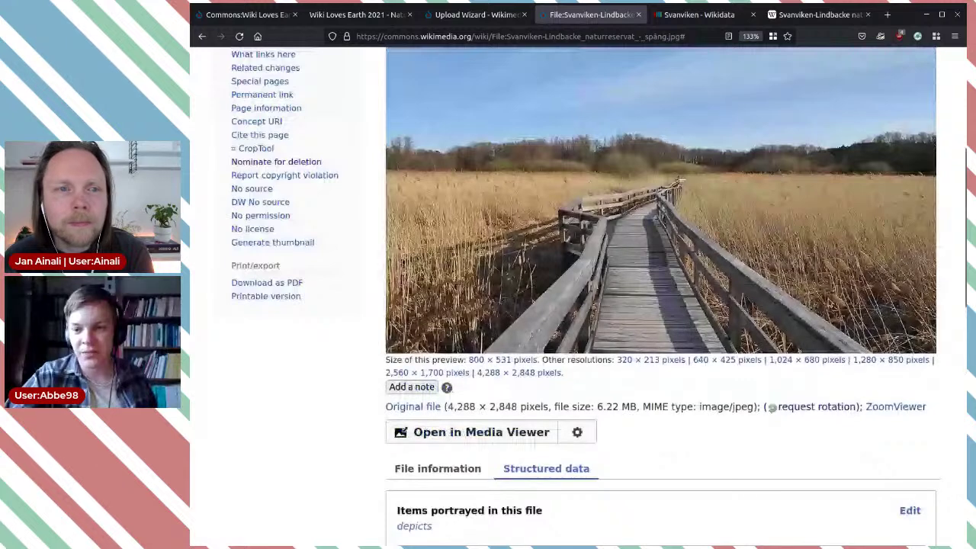
pyautogui.scroll(4, 829, 302)
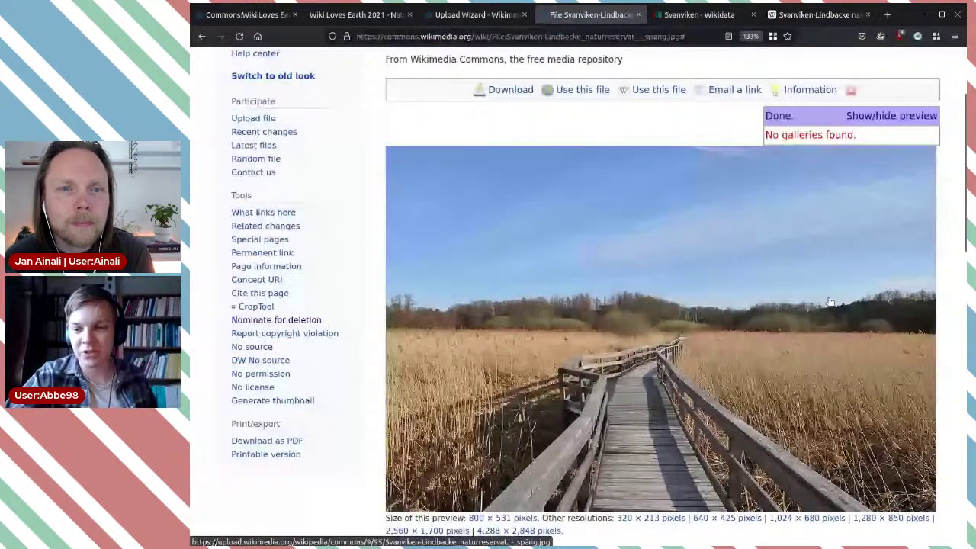
pyautogui.scroll(-1, 829, 302)
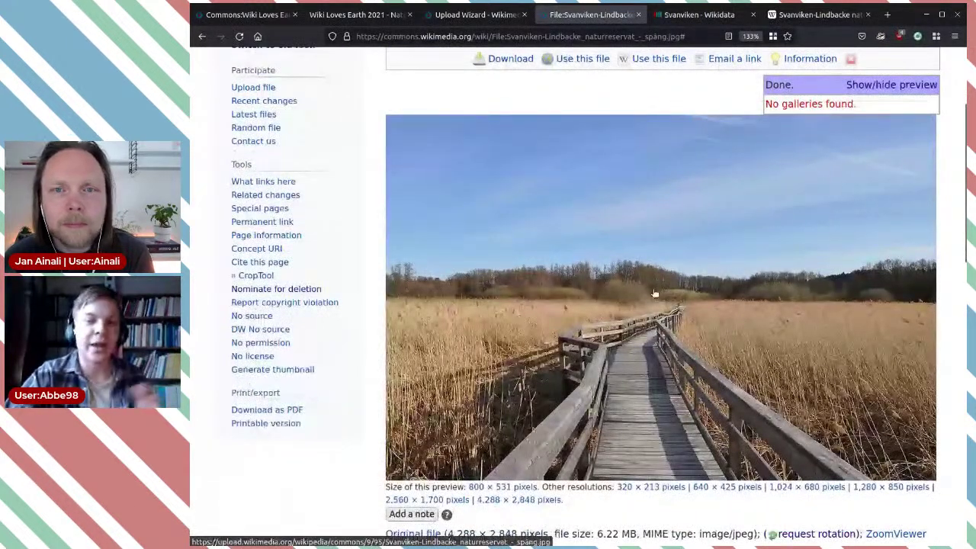
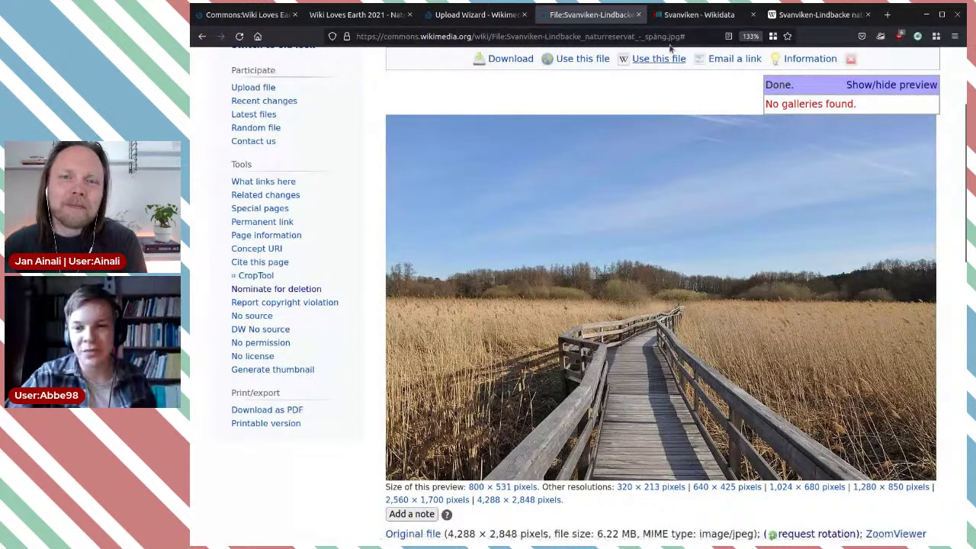
# Close the boardwalk photo's file page and the Upload Wizard, and bring up the Svanviken Wikidata item
pyautogui.scroll(-5, 663, 426)
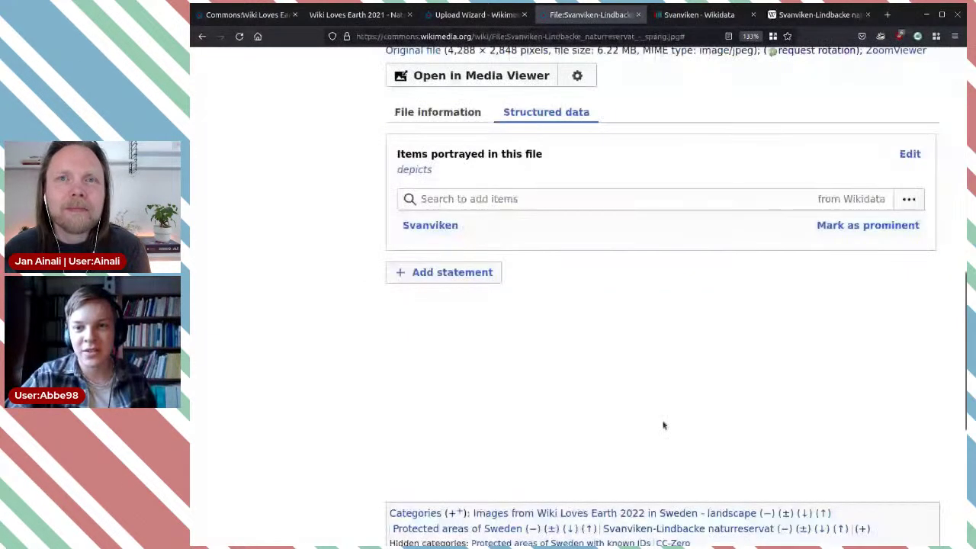
pyautogui.click(637, 15)
pyautogui.click(524, 15)
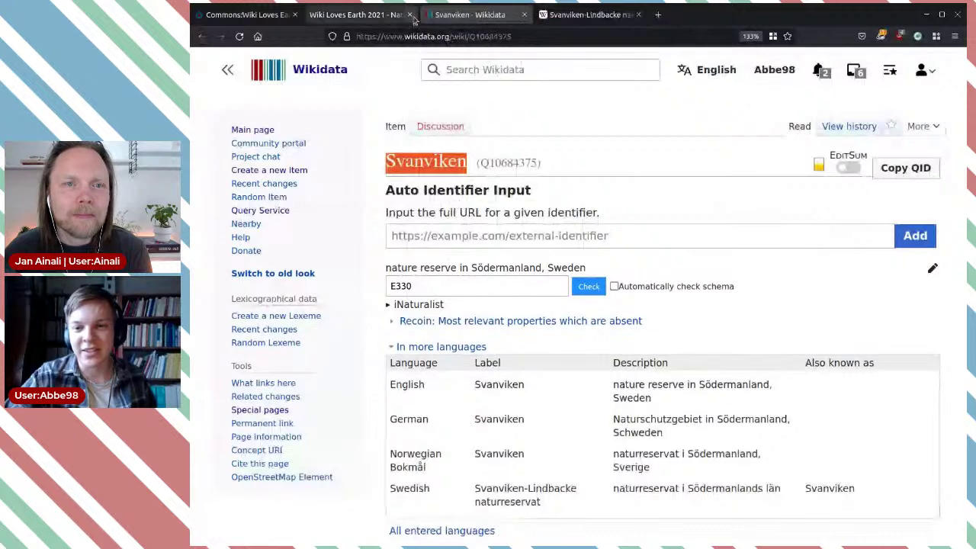
# Examine the Svanviken item's multilingual labels and its statements, from instance of and image down to coordinate location and area
pyautogui.scroll(-1, 666, 141)
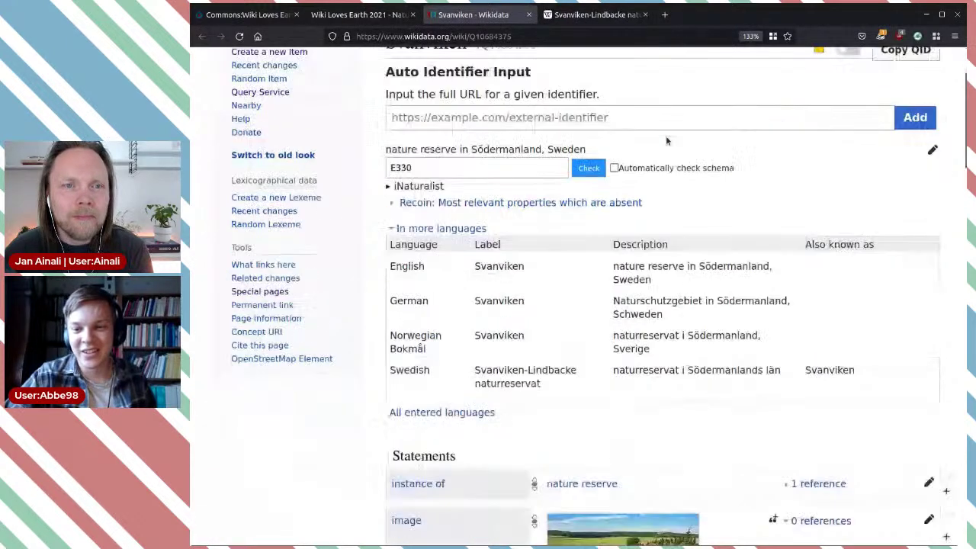
pyautogui.scroll(-2, 668, 142)
pyautogui.scroll(-3, 673, 143)
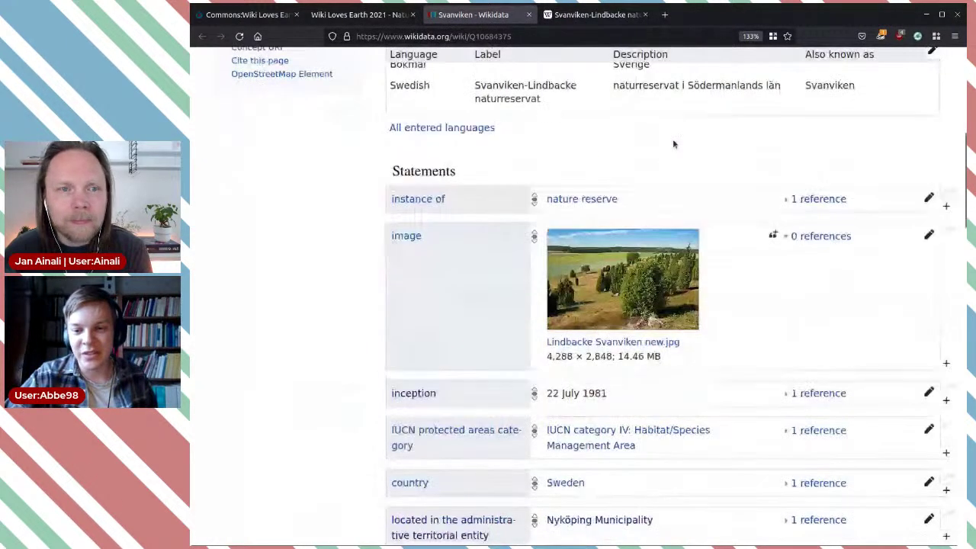
pyautogui.scroll(2, 665, 175)
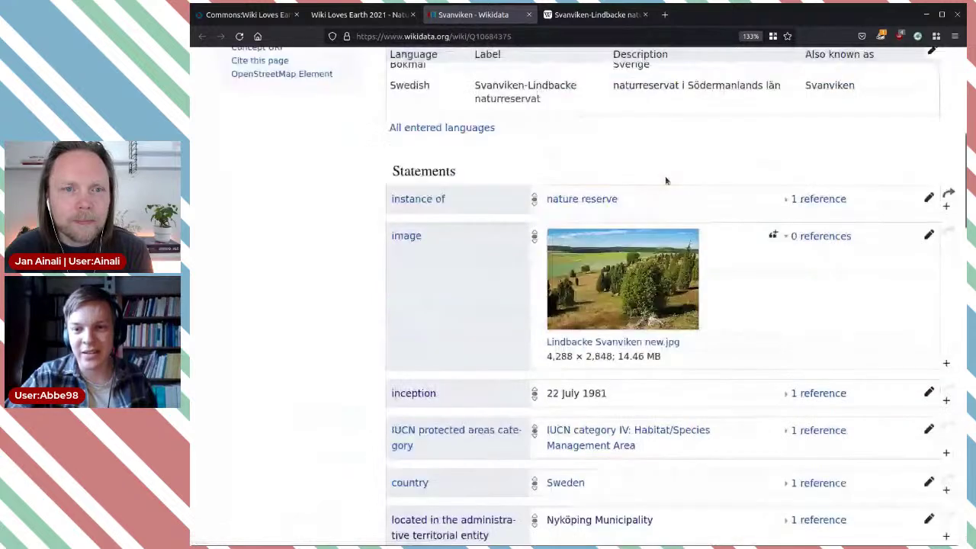
pyautogui.scroll(2, 522, 145)
pyautogui.scroll(3, 520, 164)
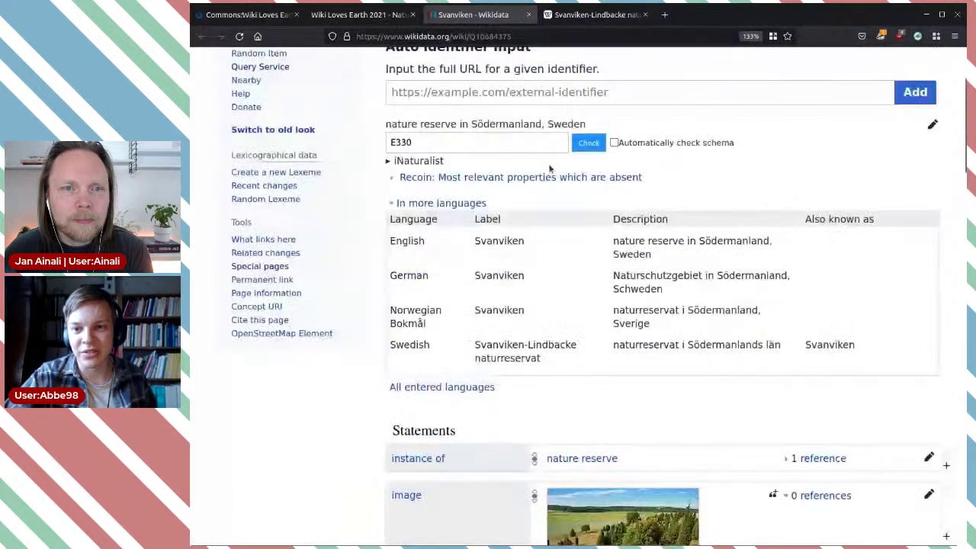
pyautogui.scroll(-6, 610, 320)
pyautogui.scroll(-5, 618, 336)
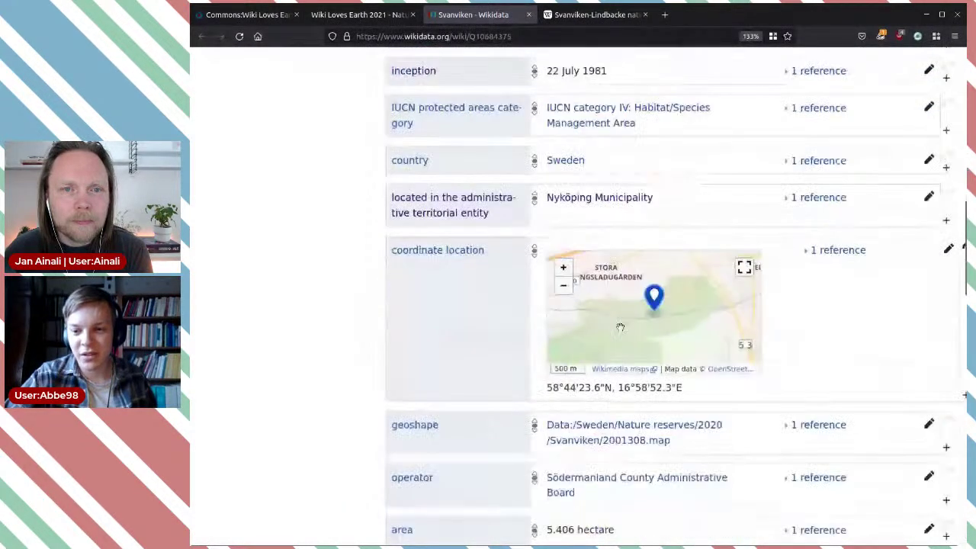
pyautogui.scroll(-1, 650, 440)
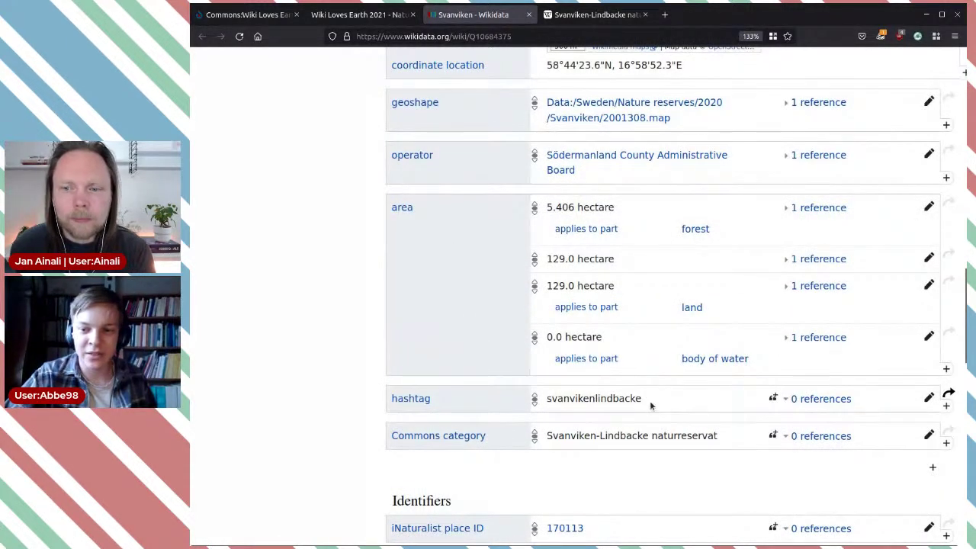
# Examine the item's hashtag and Commons category statements and its list of external identifiers
pyautogui.moveTo(653, 399); pyautogui.dragTo(546, 394)
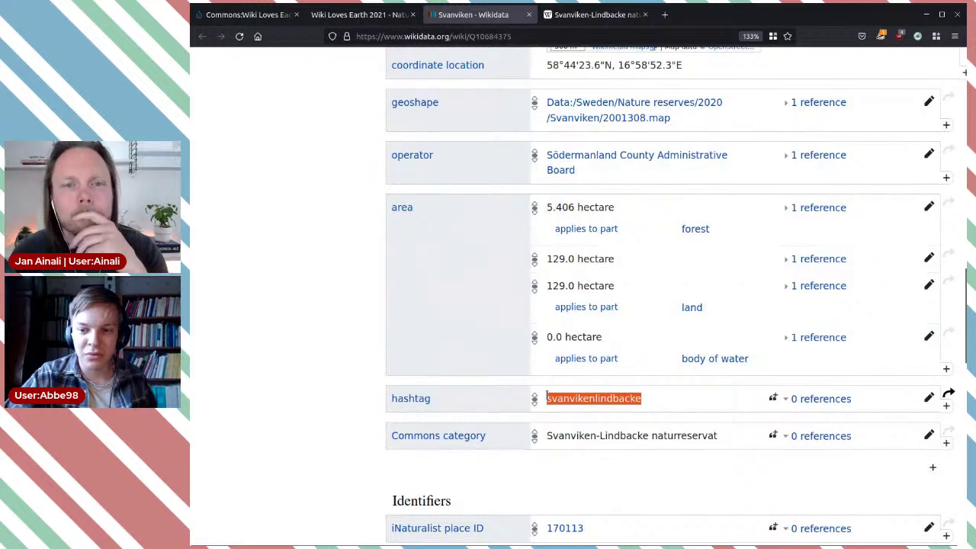
pyautogui.click(678, 404)
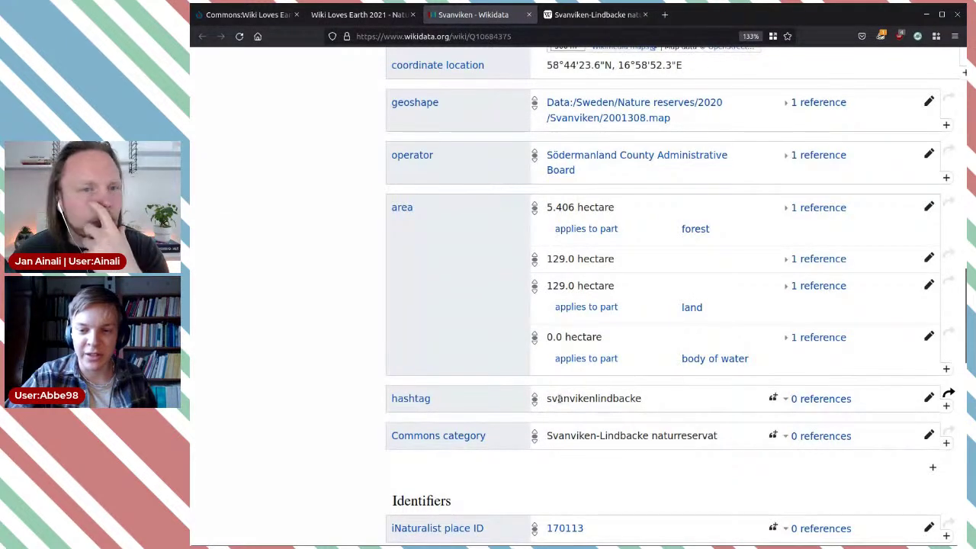
pyautogui.scroll(-2, 675, 401)
pyautogui.scroll(-6, 695, 378)
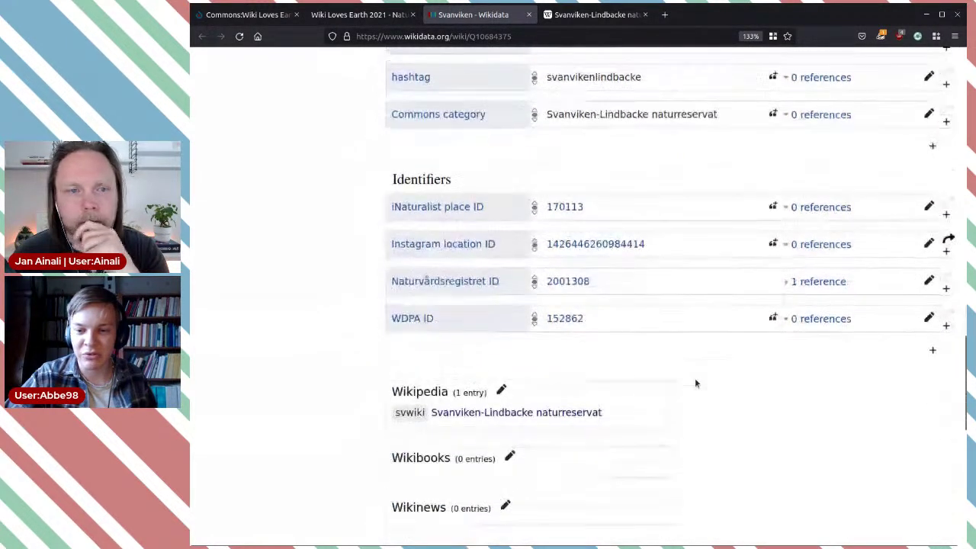
pyautogui.scroll(4, 694, 376)
pyautogui.scroll(-1, 694, 376)
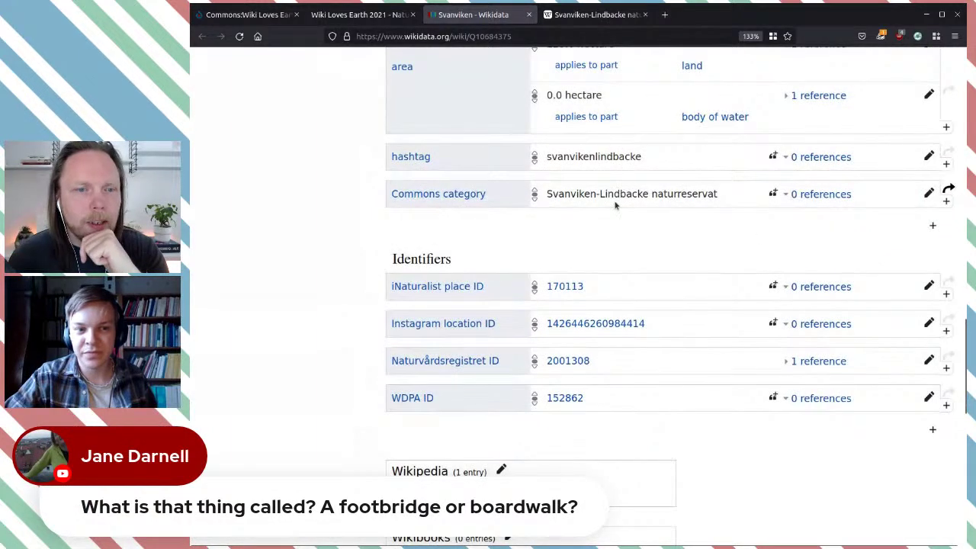
pyautogui.scroll(8, 616, 197)
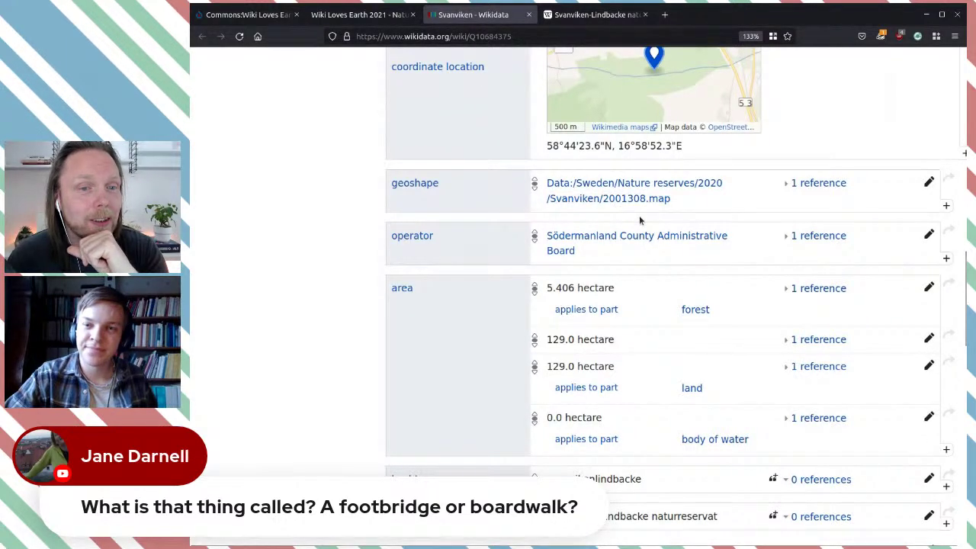
pyautogui.scroll(3, 639, 221)
pyautogui.scroll(3, 639, 220)
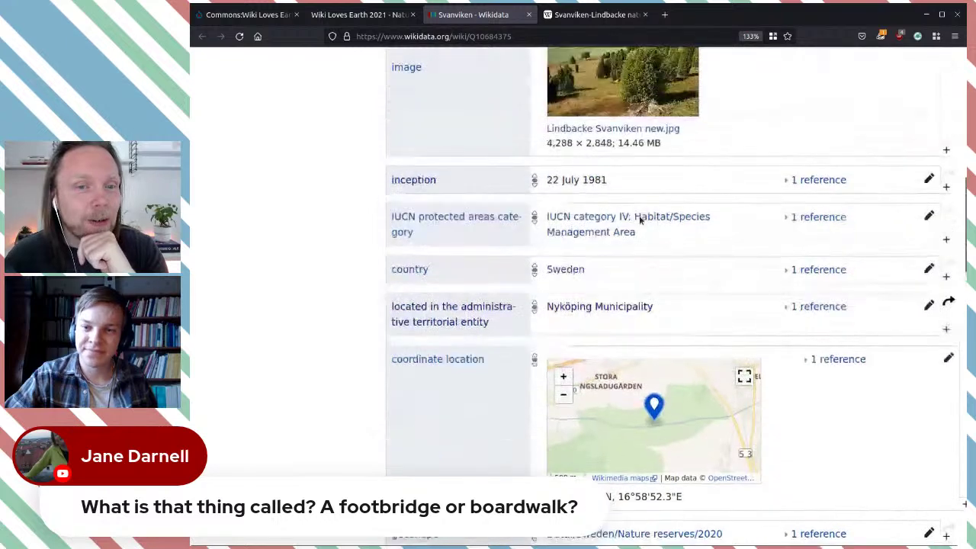
pyautogui.scroll(1, 640, 220)
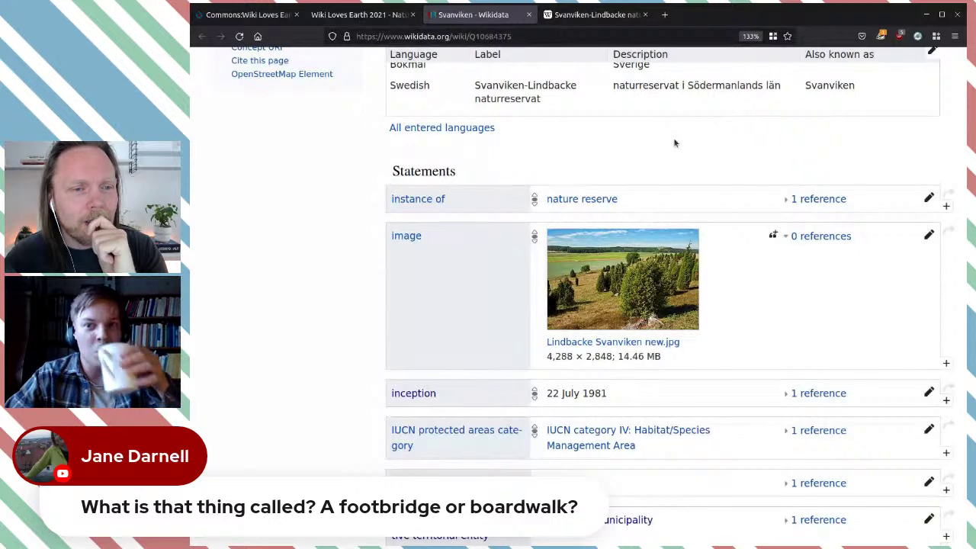
pyautogui.scroll(3, 671, 152)
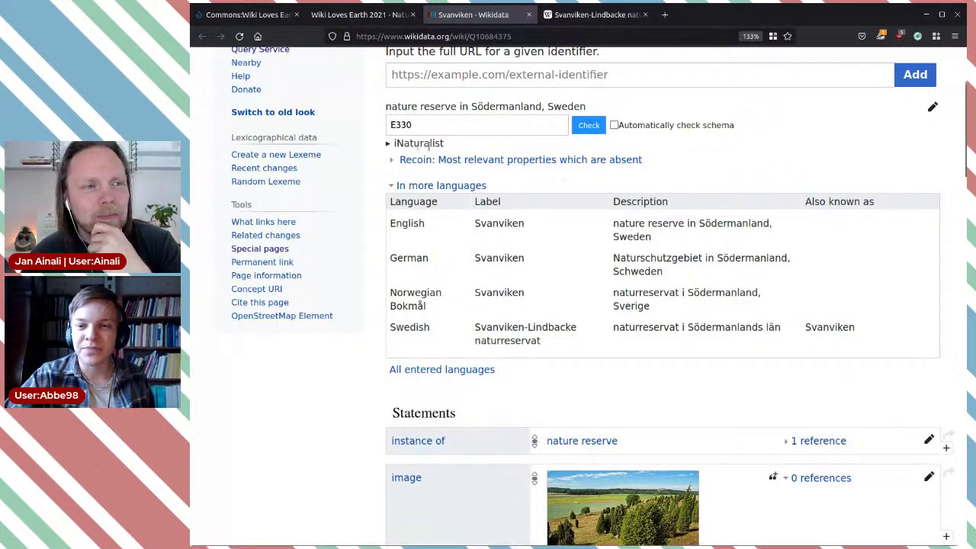
pyautogui.scroll(1, 780, 153)
pyautogui.scroll(-2, 779, 153)
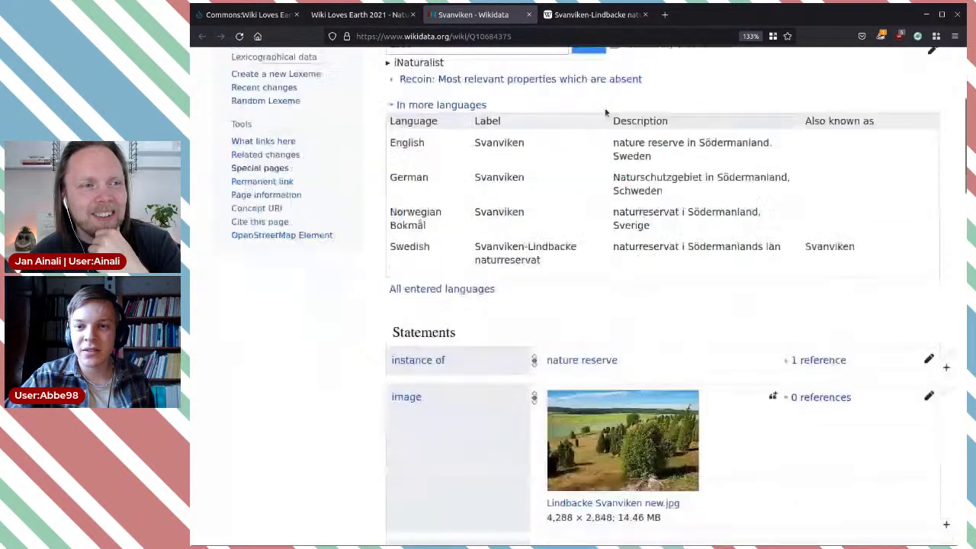
pyautogui.scroll(2, 606, 112)
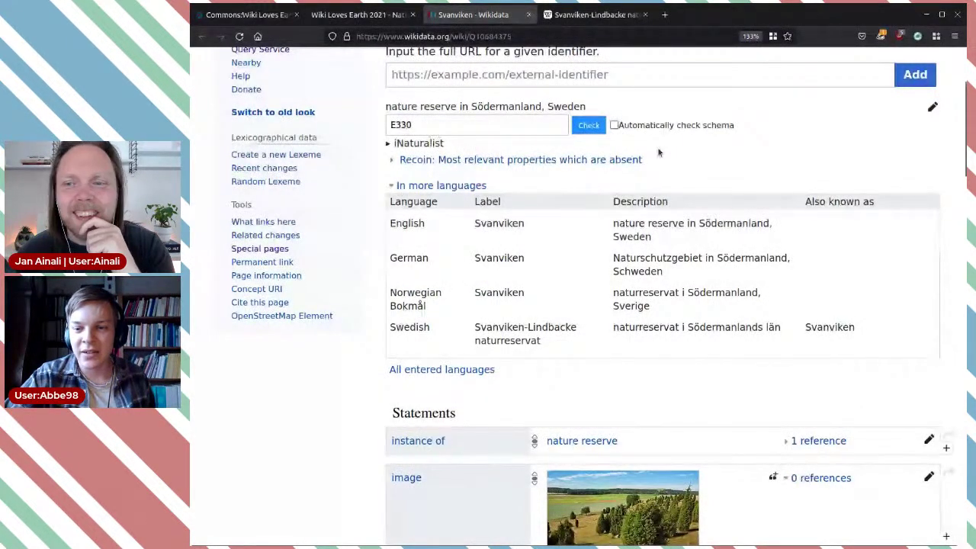
pyautogui.scroll(-1, 723, 166)
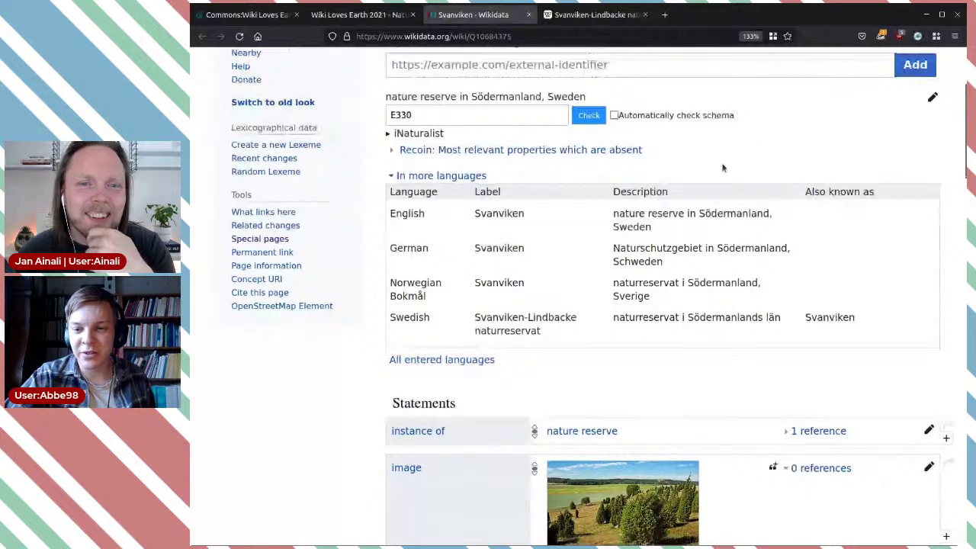
pyautogui.scroll(-9, 748, 177)
# Expand the iNaturalist section of the Svanviken item and examine the species observed in the reserve
pyautogui.scroll(8, 584, 251)
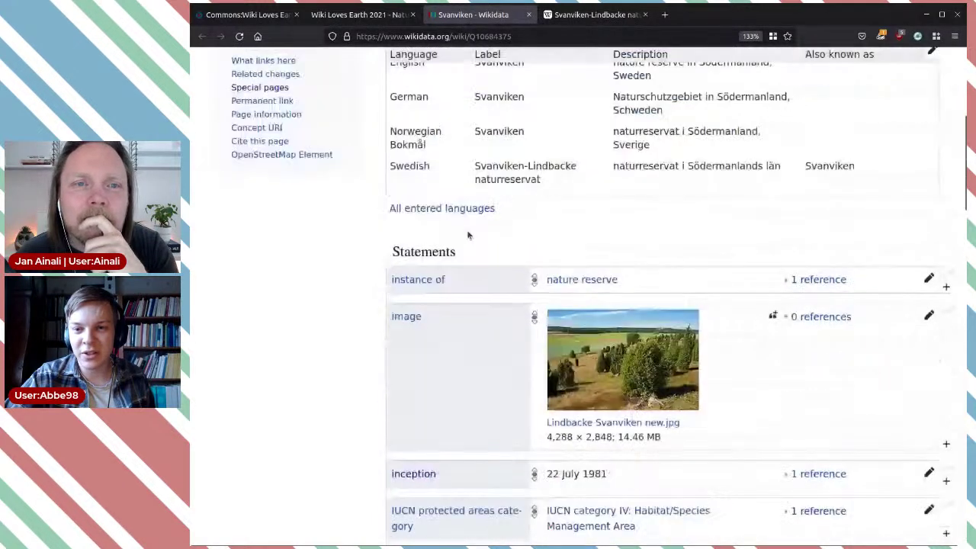
pyautogui.scroll(6, 468, 235)
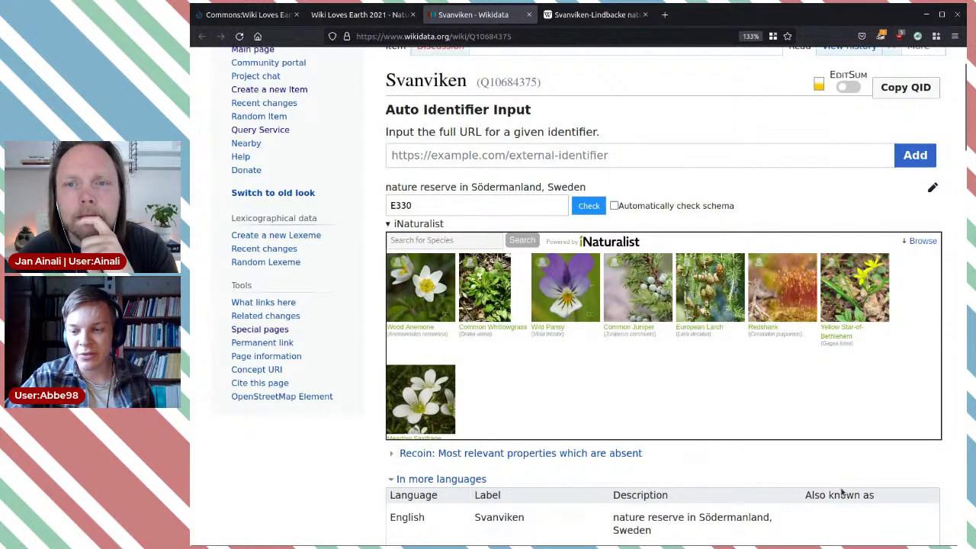
pyautogui.scroll(-2, 925, 474)
pyautogui.scroll(2, 899, 457)
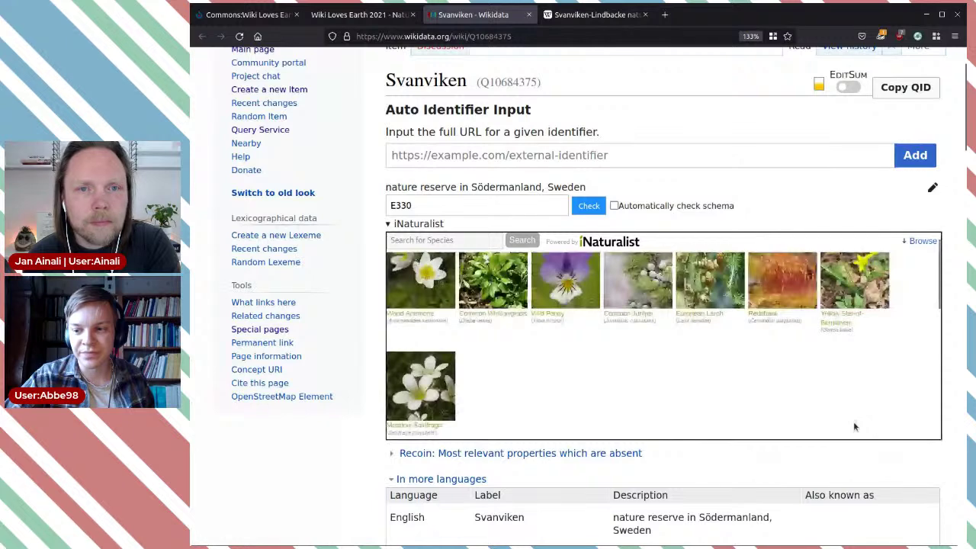
# Add a new statement below Commons category and search for a property matching "species found"
pyautogui.scroll(2, 855, 427)
pyautogui.scroll(-5, 870, 375)
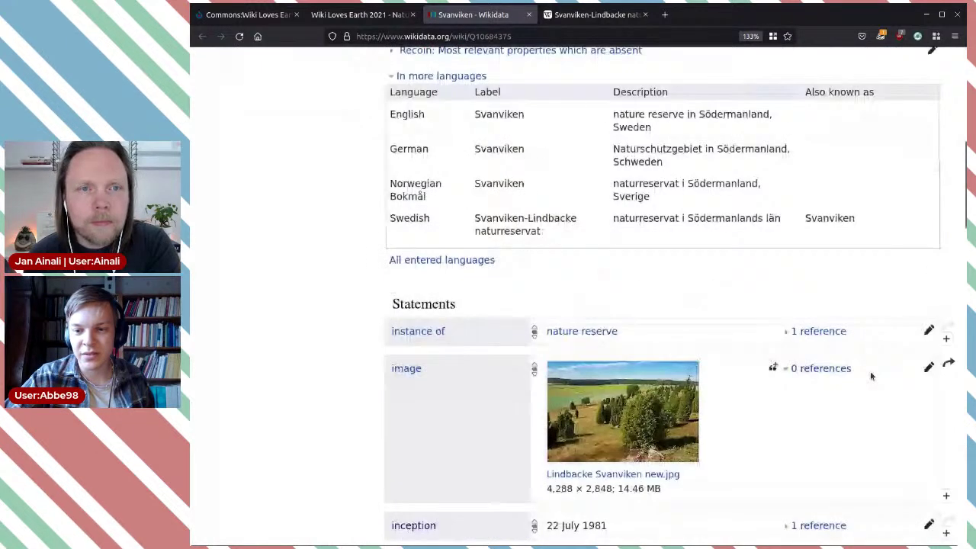
pyautogui.scroll(-5, 871, 375)
pyautogui.scroll(-4, 753, 428)
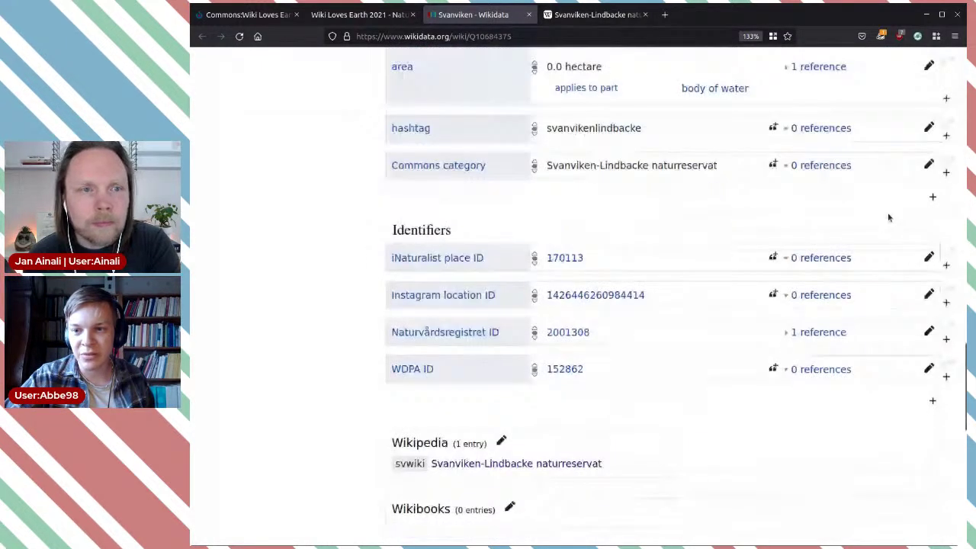
pyautogui.click(887, 212)
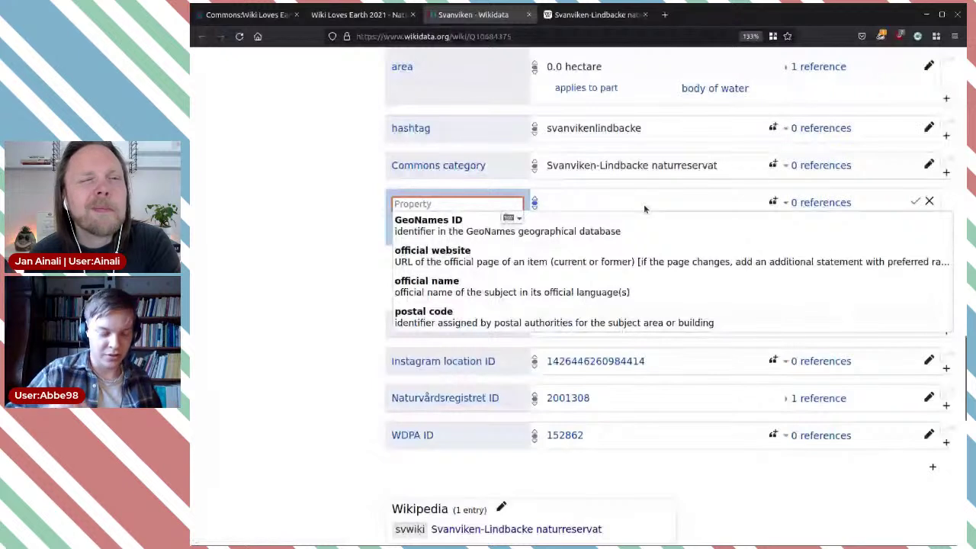
pyautogui.write('speci')
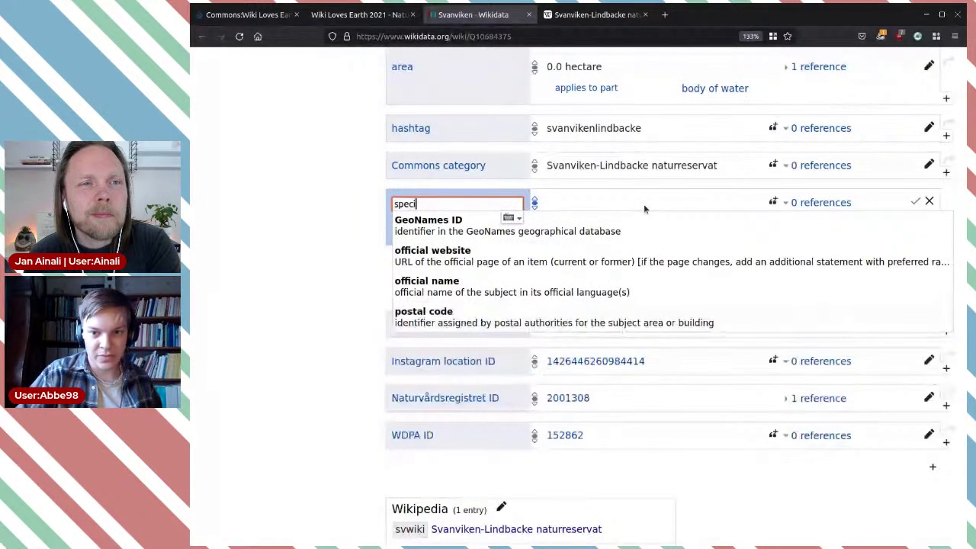
pyautogui.write('es fon')
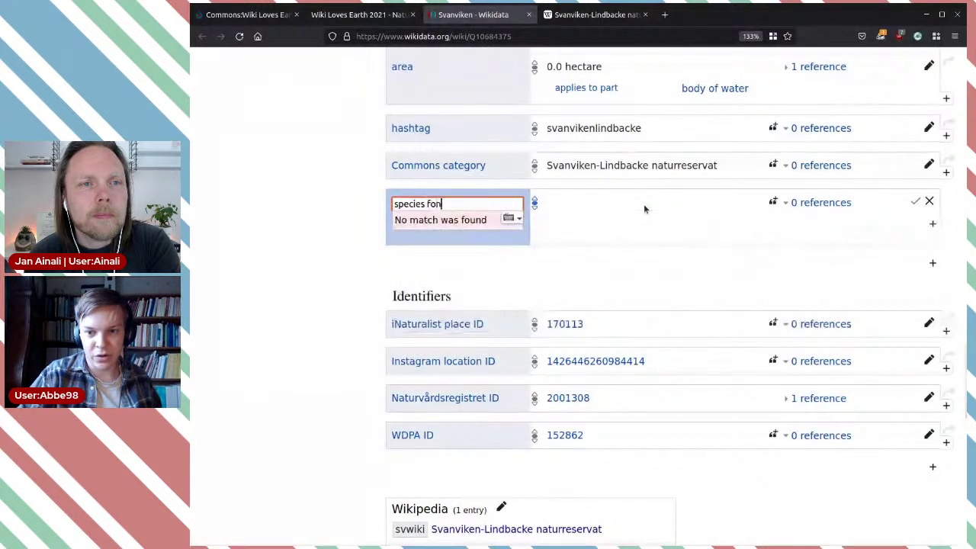
pyautogui.press('BackSpace')
pyautogui.press('BackSpace')
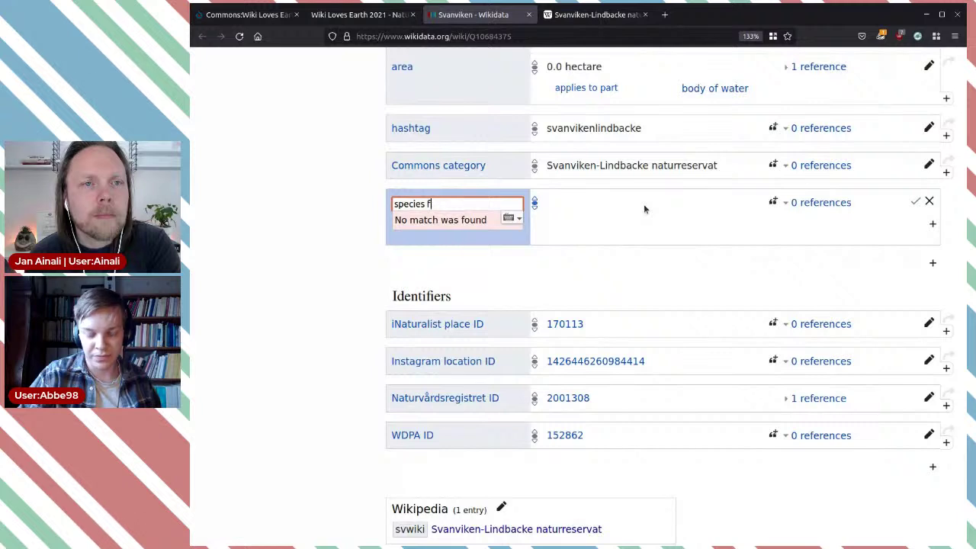
pyautogui.write('ound')
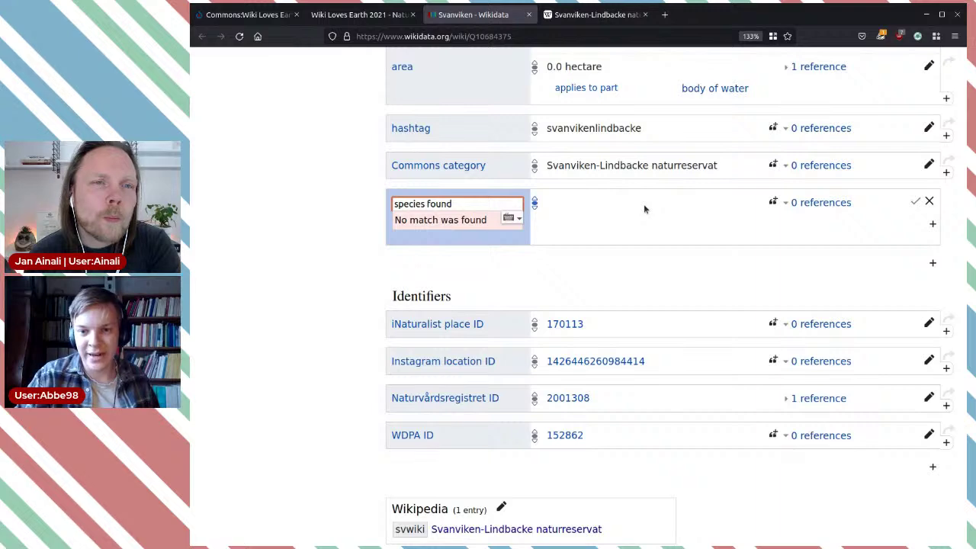
# Change the property search to "taxon found" and set the new statement's property to taxon found at location
pyautogui.hotkey('shift', 'Home')
pyautogui.press('BackSpace')
pyautogui.write('tax')
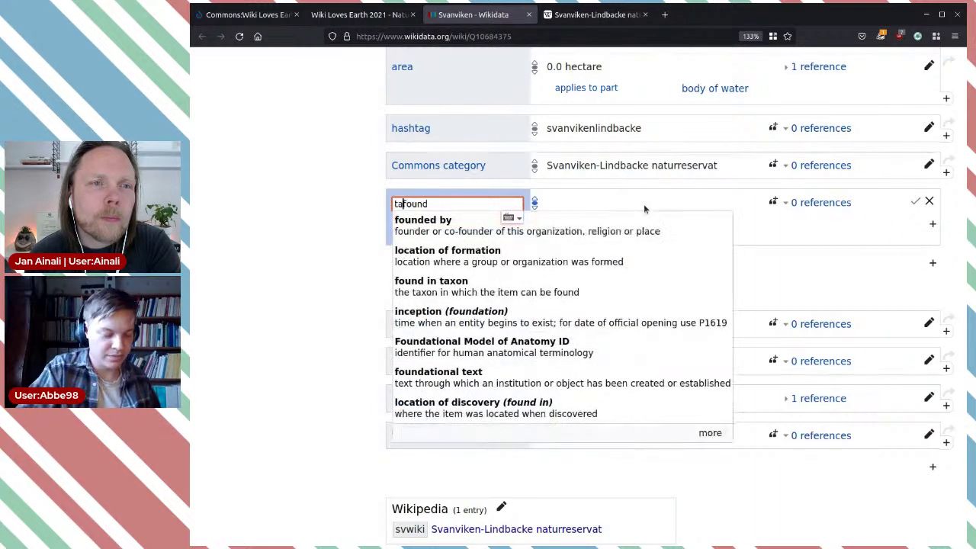
pyautogui.write('on')
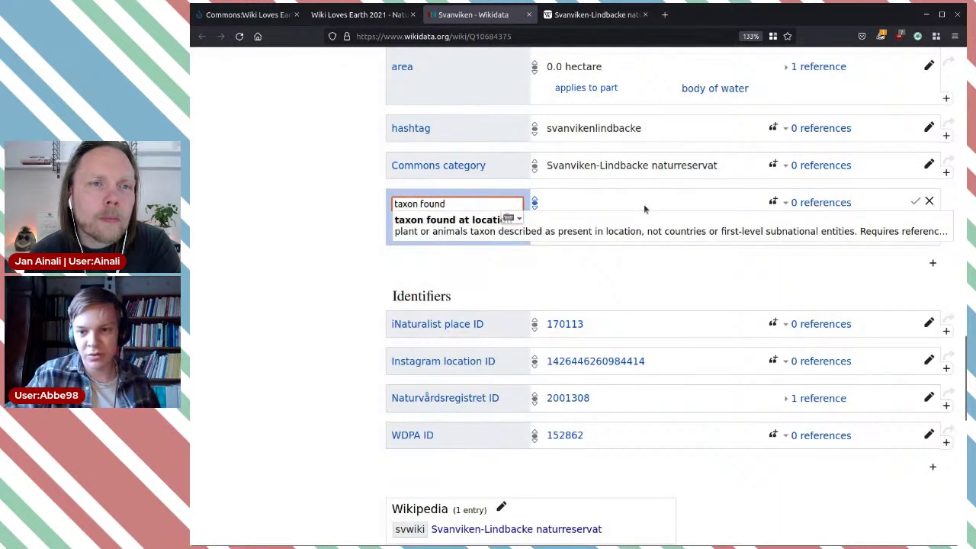
pyautogui.click(460, 234)
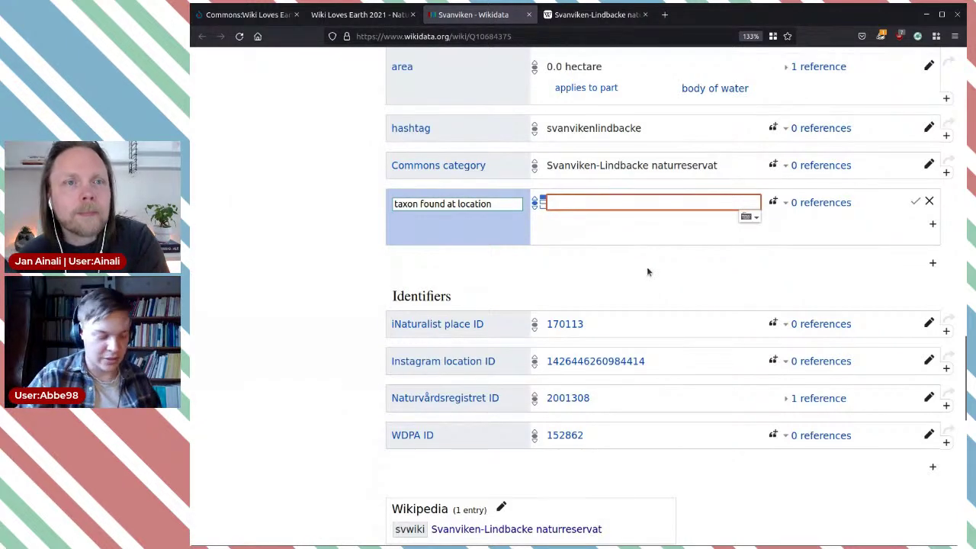
# Set the taxon found at location value to Viola tricolor by searching for wild pansy, and publish the statement
pyautogui.write('wild pa')
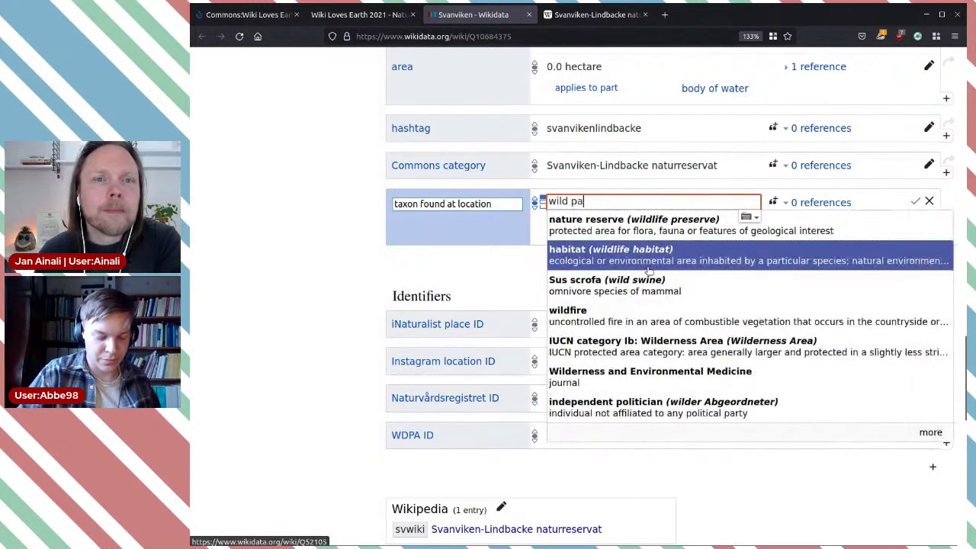
pyautogui.write('ny')
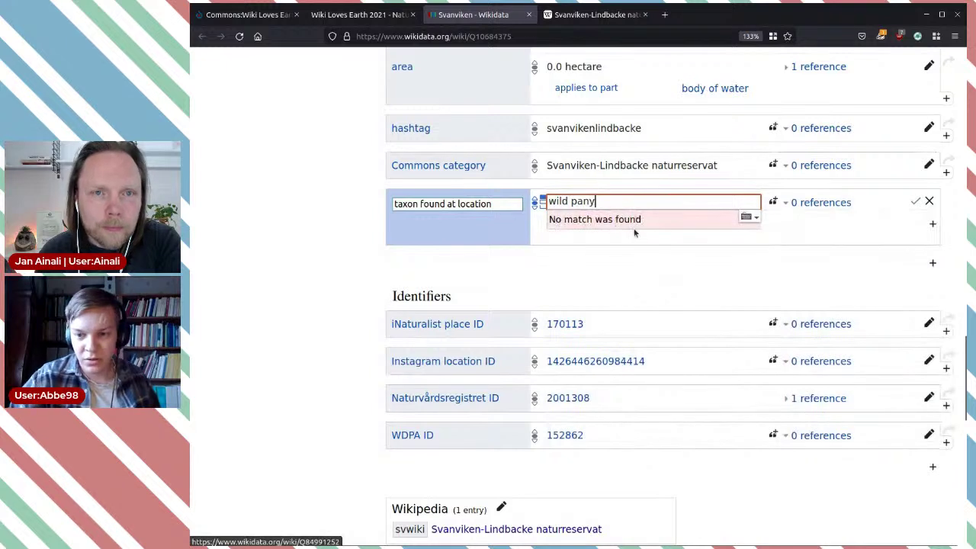
pyautogui.press('BackSpace')
pyautogui.write('sy')
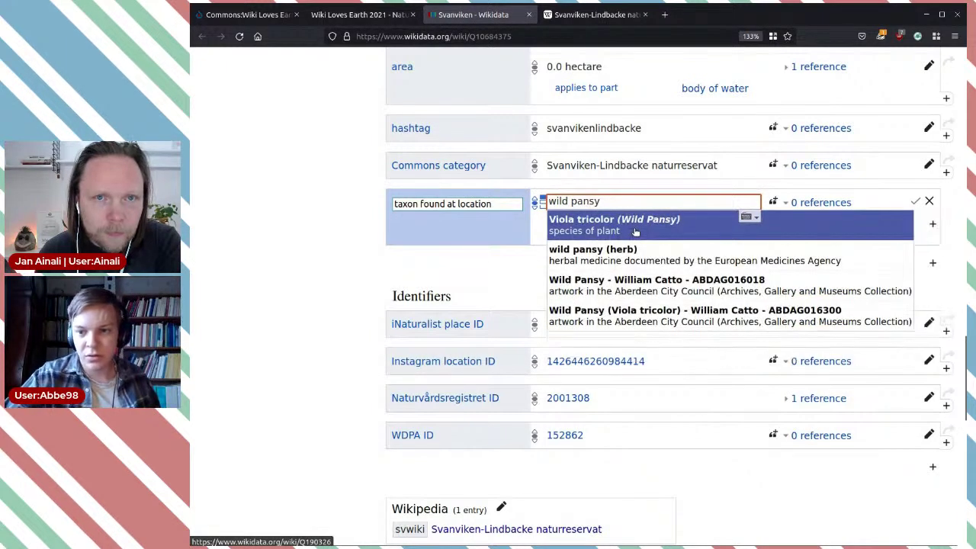
pyautogui.click(652, 220)
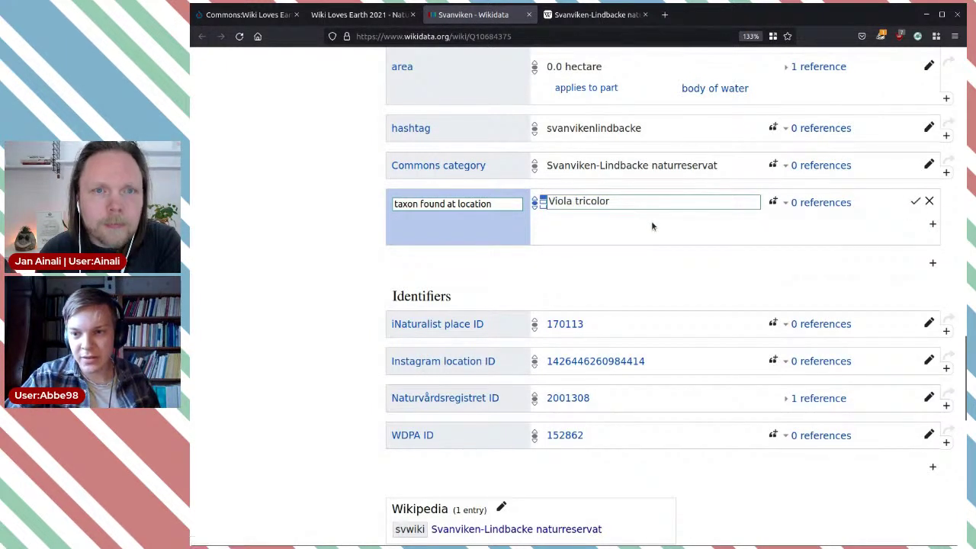
pyautogui.click(914, 200)
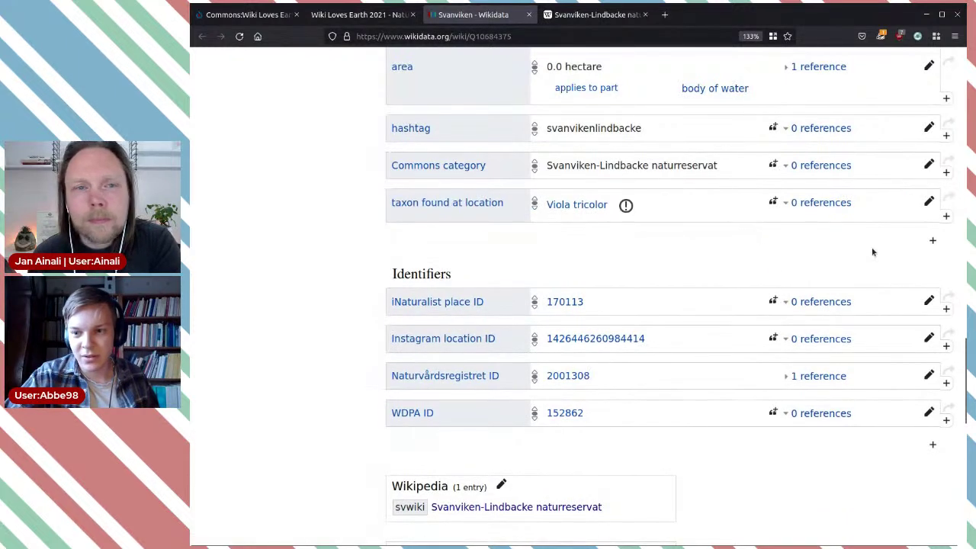
# Examine the potential issue flagged on the Viola tricolor statement and locate the iNaturalist place ID link as a source
pyautogui.click(626, 206)
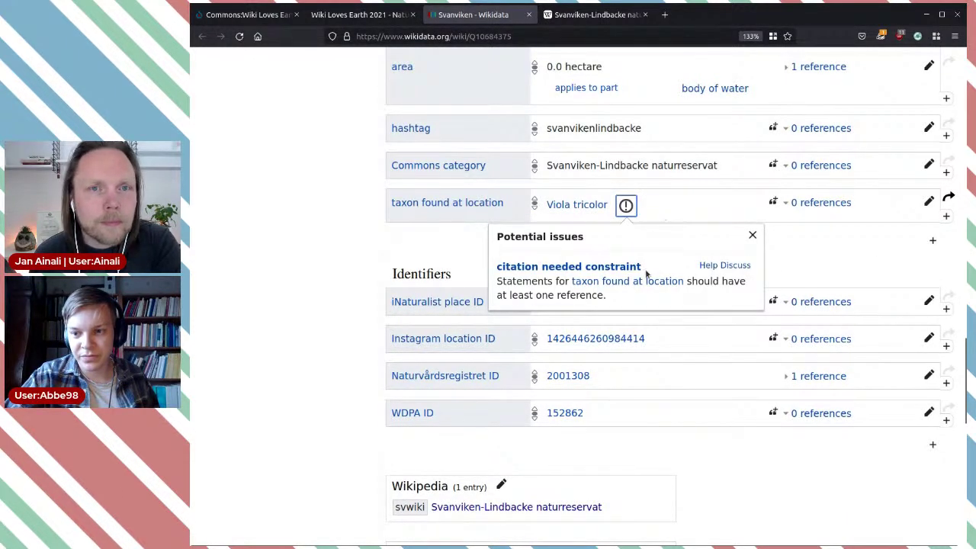
pyautogui.click(874, 248)
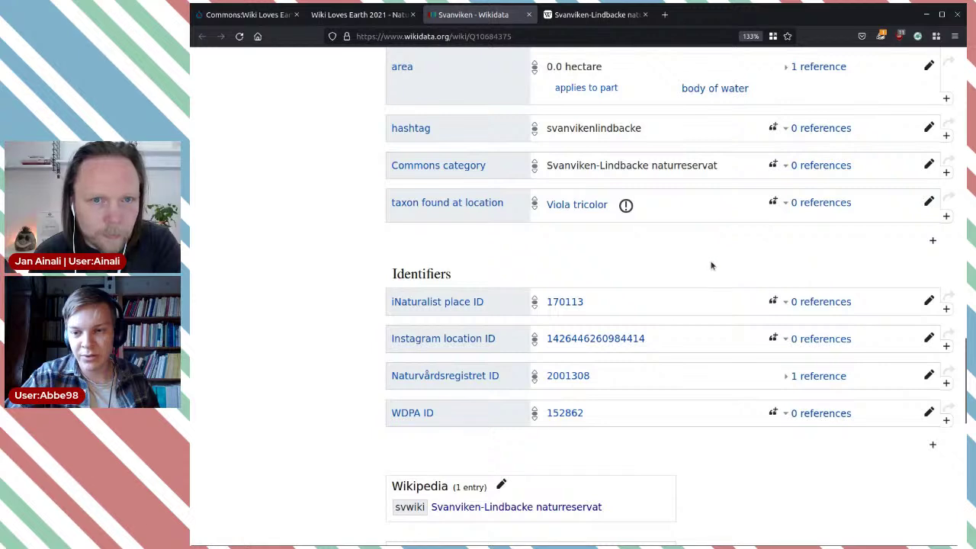
pyautogui.scroll(5, 711, 265)
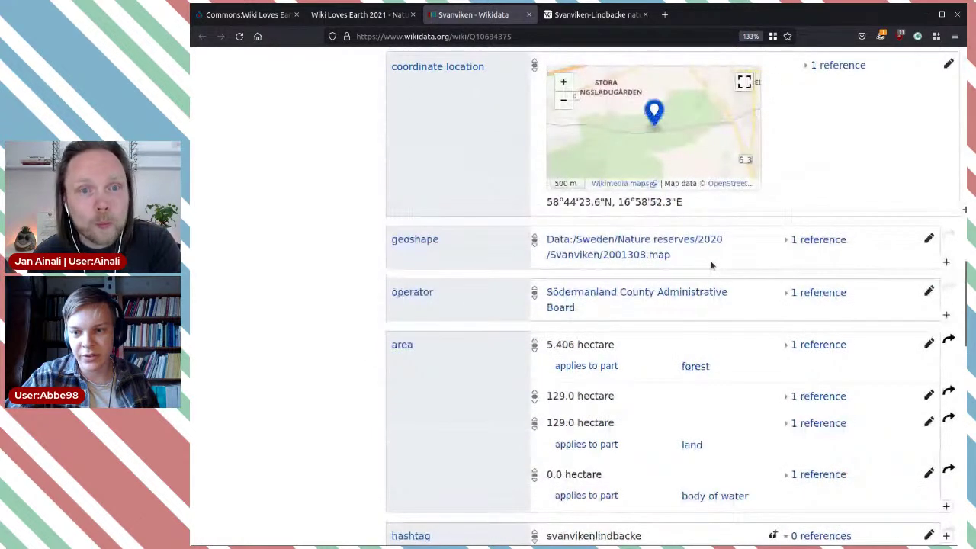
pyautogui.scroll(3, 712, 266)
pyautogui.scroll(10, 711, 265)
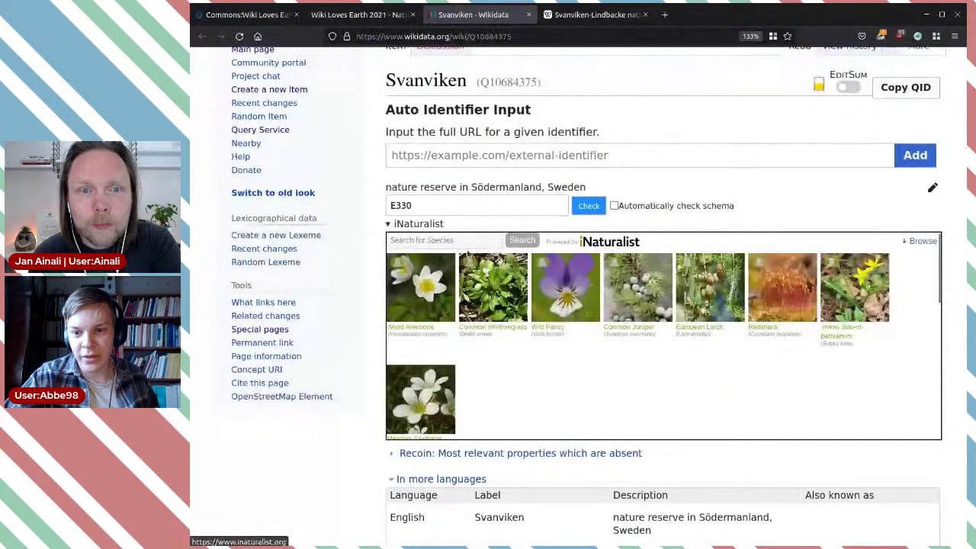
pyautogui.scroll(-15, 621, 327)
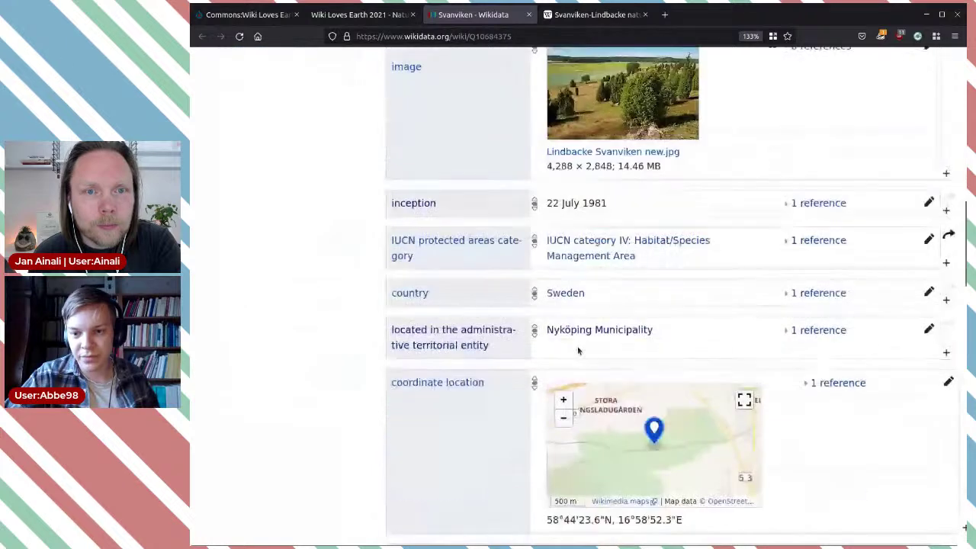
pyautogui.scroll(-5, 582, 348)
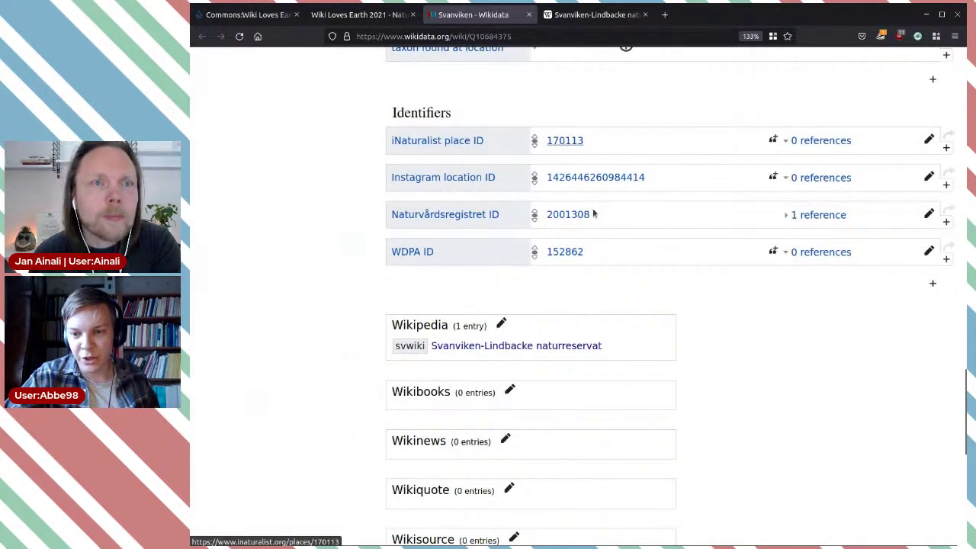
pyautogui.scroll(5, 671, 200)
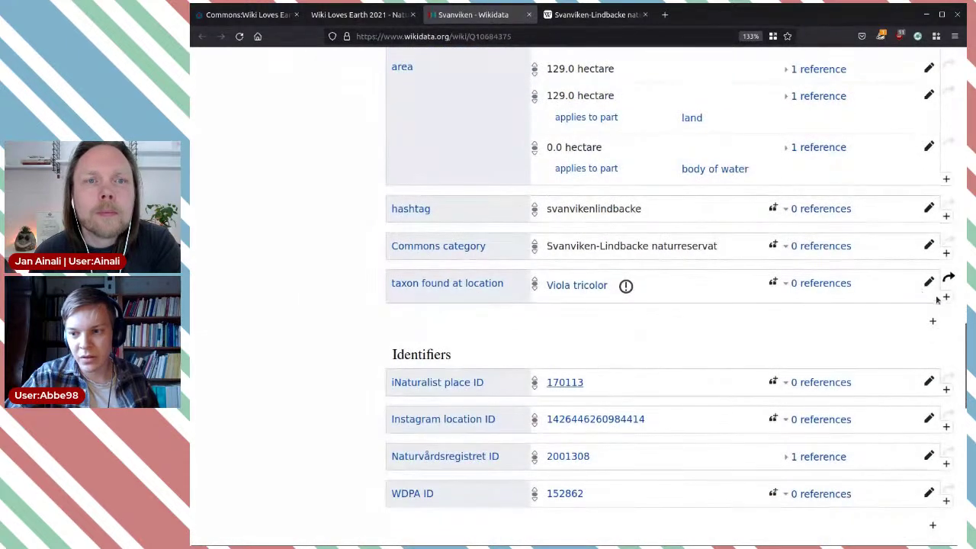
pyautogui.click(925, 282)
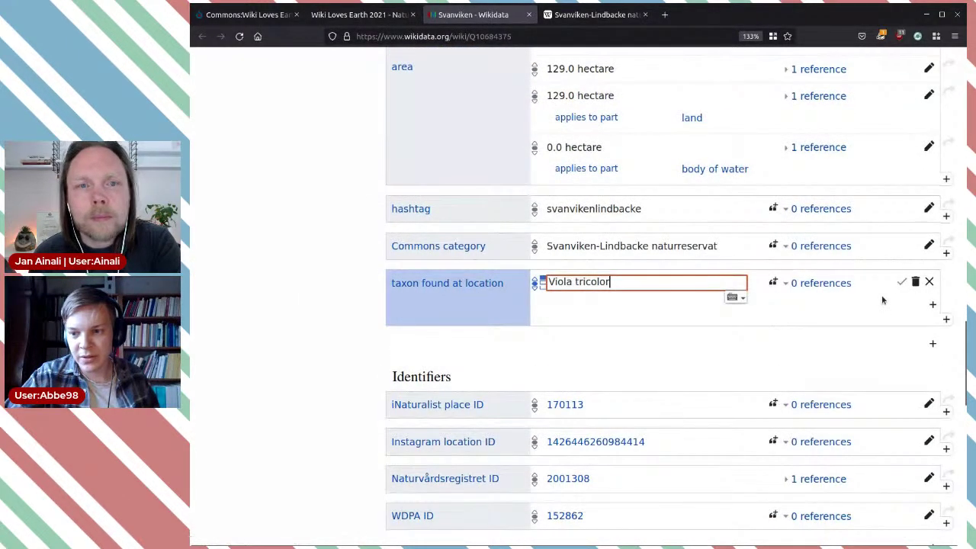
pyautogui.click(774, 283)
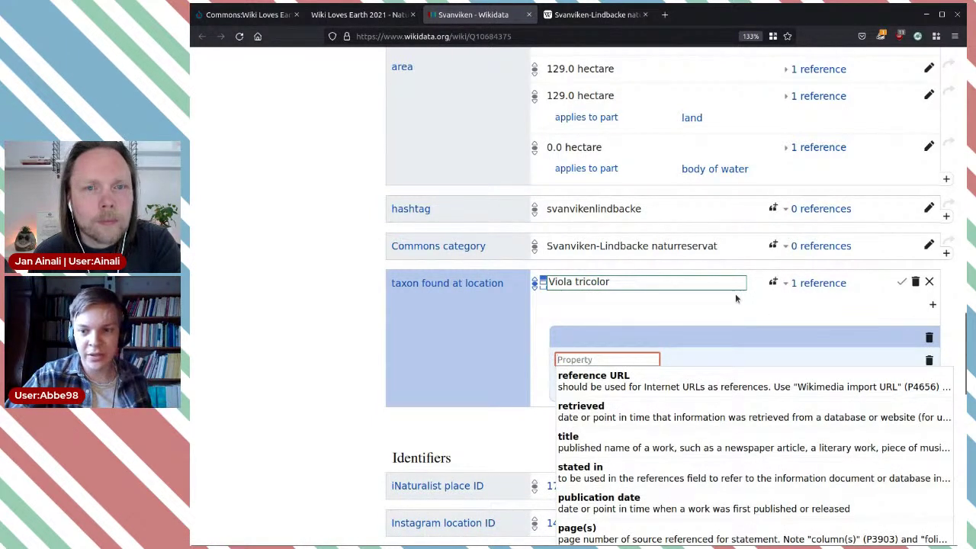
pyautogui.click(667, 379)
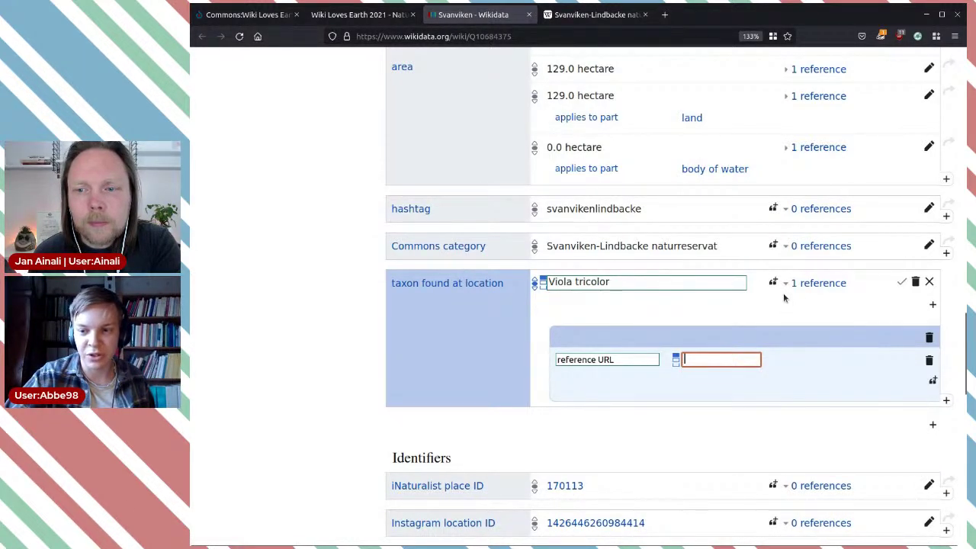
pyautogui.scroll(-2, 784, 297)
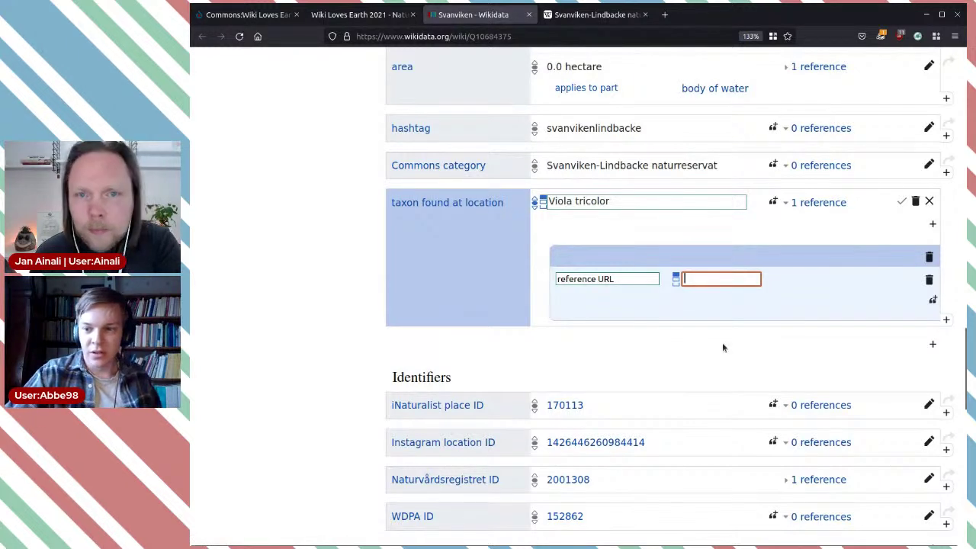
pyautogui.write('https://www.inaturalist.org/places/170113')
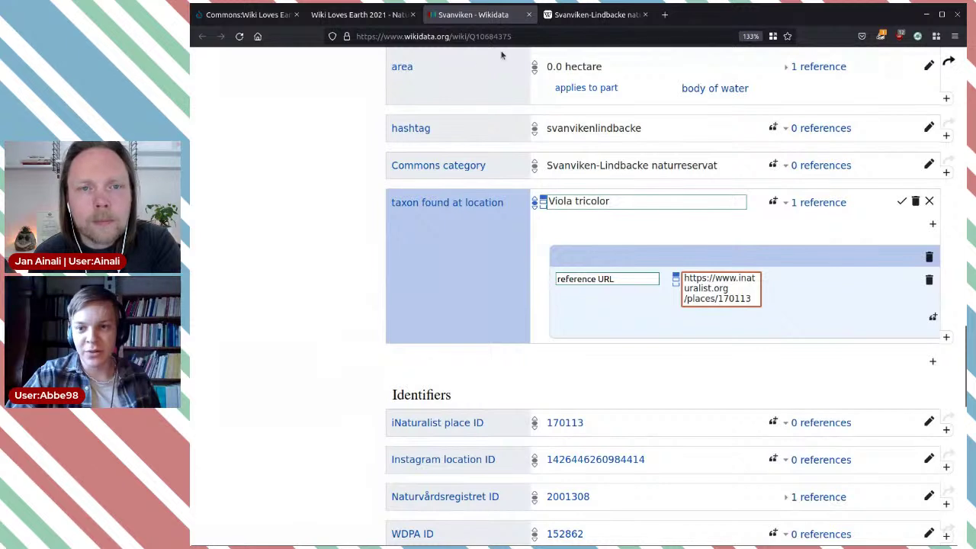
# Add the retrieved date 14-05-2022 to the Viola tricolor reference and publish the edited statement
pyautogui.click(932, 316)
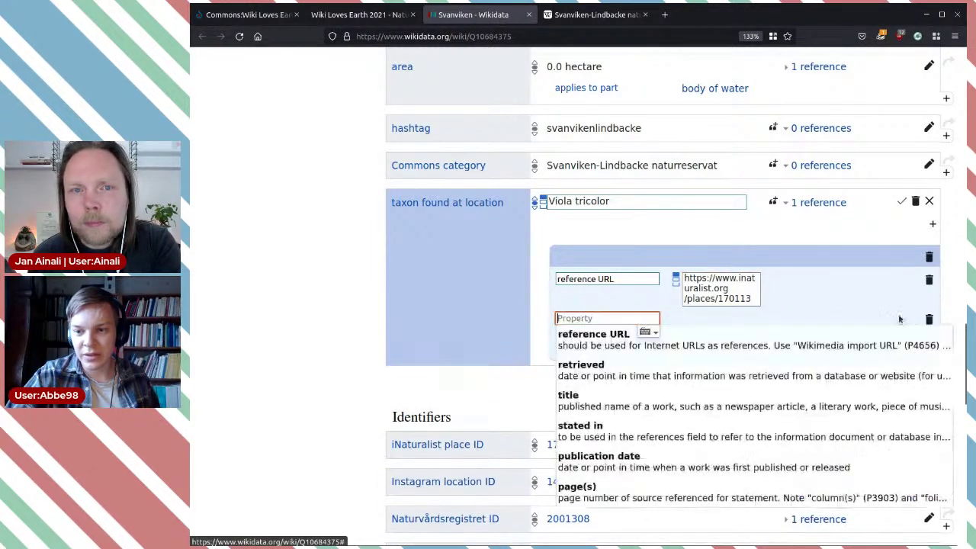
pyautogui.click(602, 370)
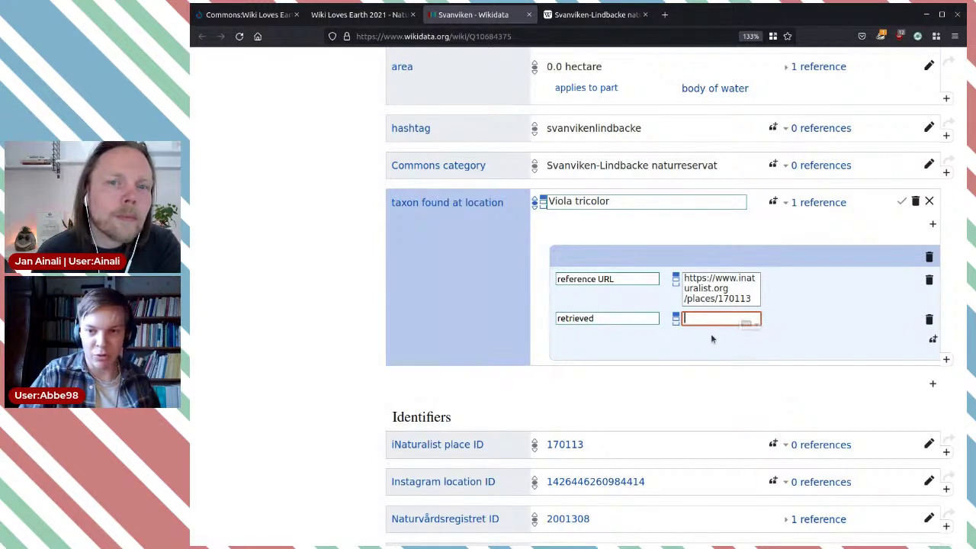
pyautogui.write('14')
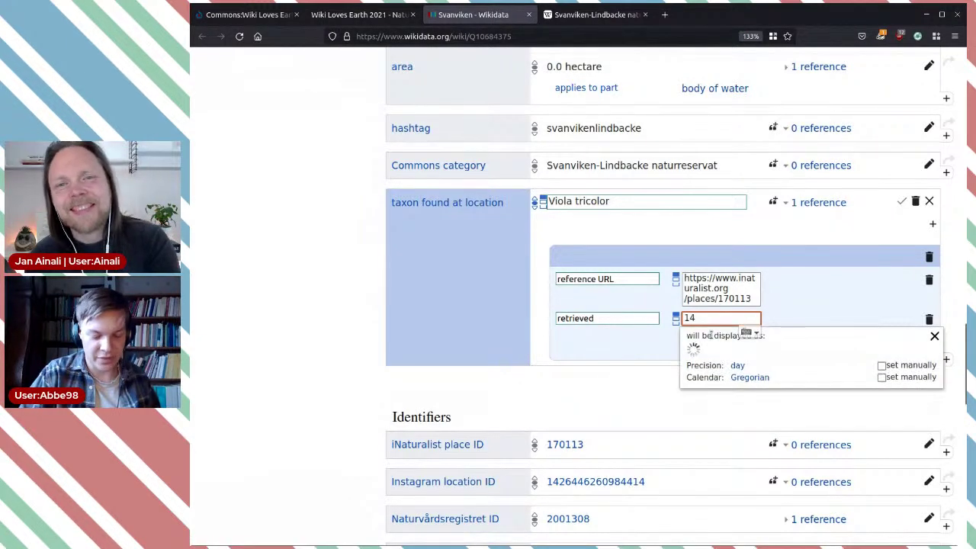
pyautogui.write('-05')
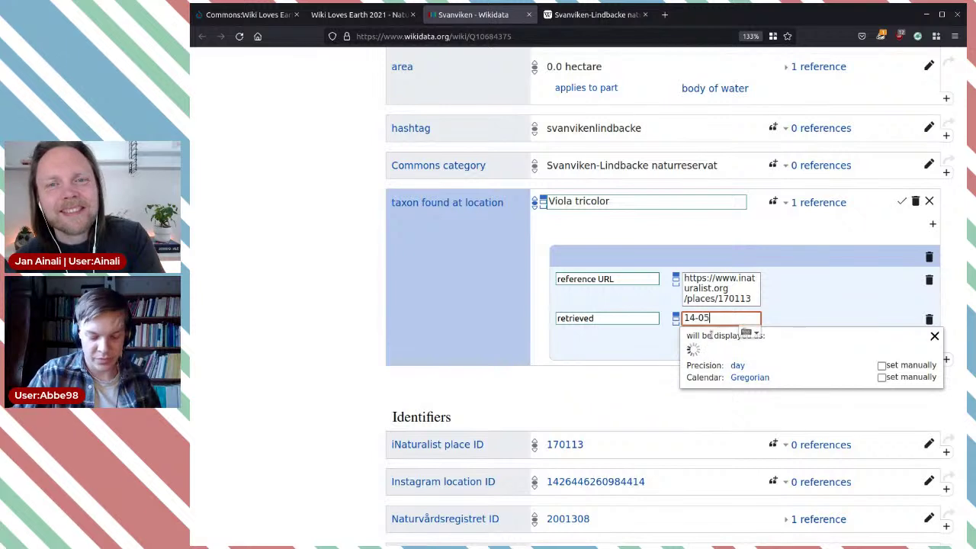
pyautogui.write('-2022')
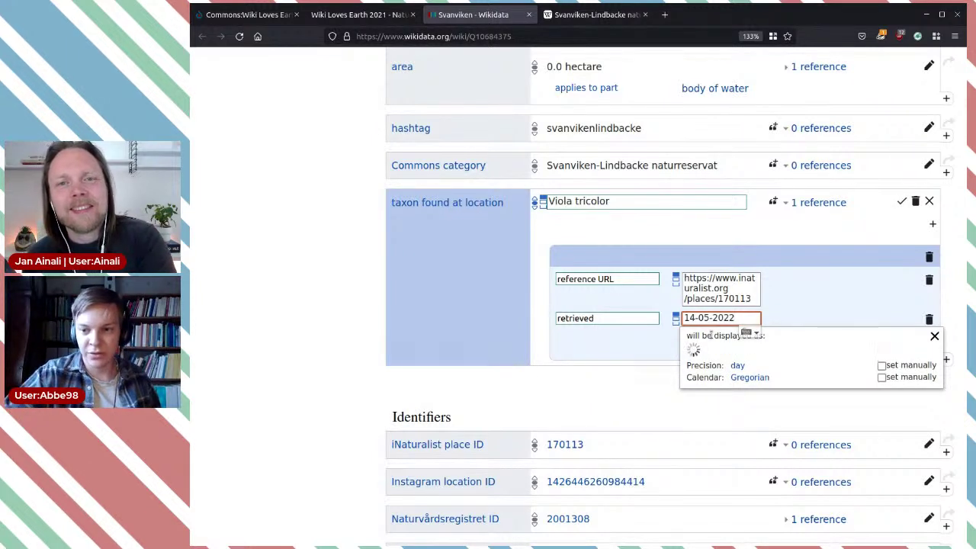
pyautogui.click(836, 306)
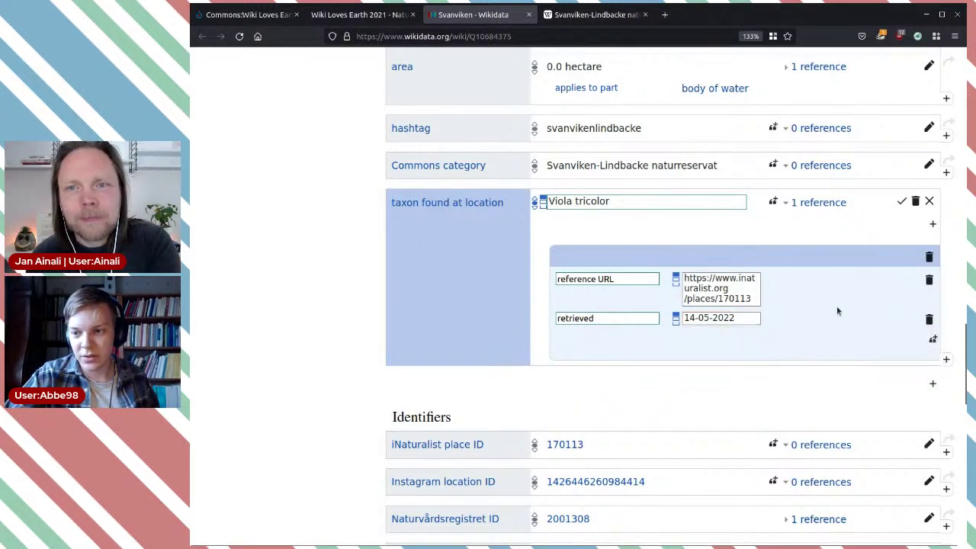
pyautogui.click(902, 202)
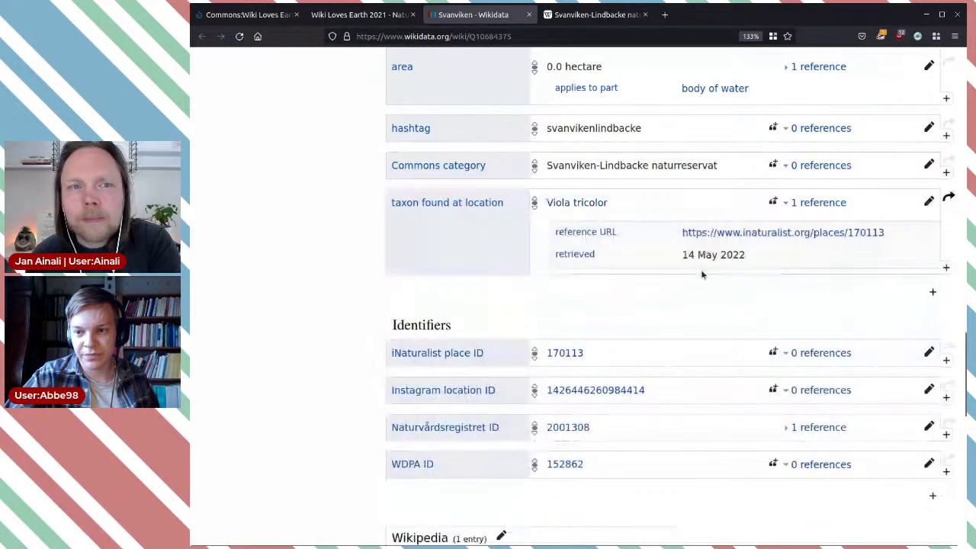
# Add a second taxon found at location value, Juniperus communis, by searching for common juniper, without any qualifier
pyautogui.click(946, 269)
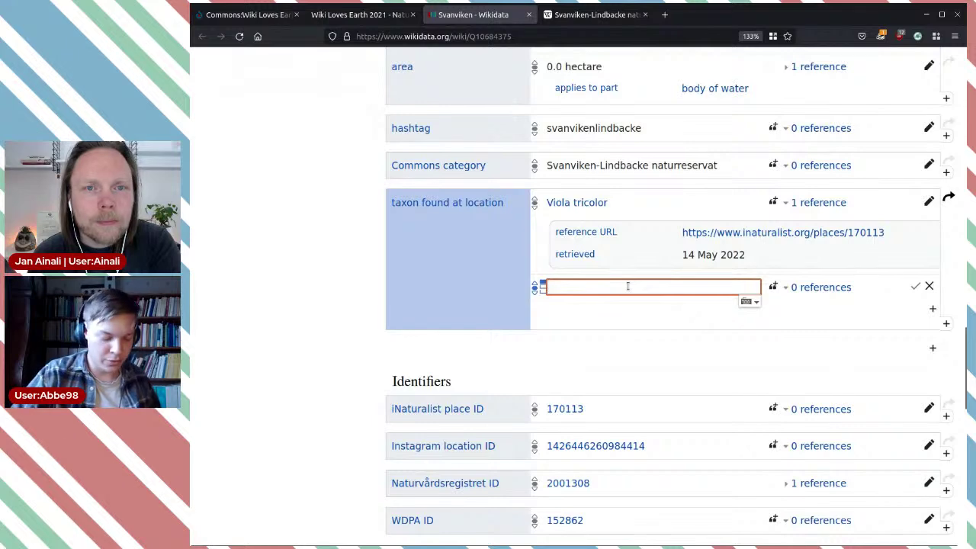
pyautogui.write('common ')
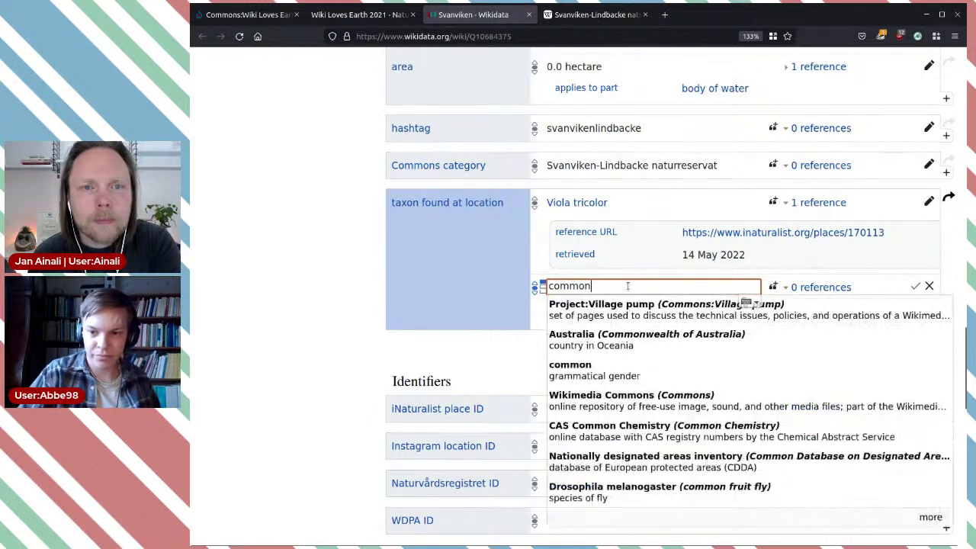
pyautogui.write('juniper')
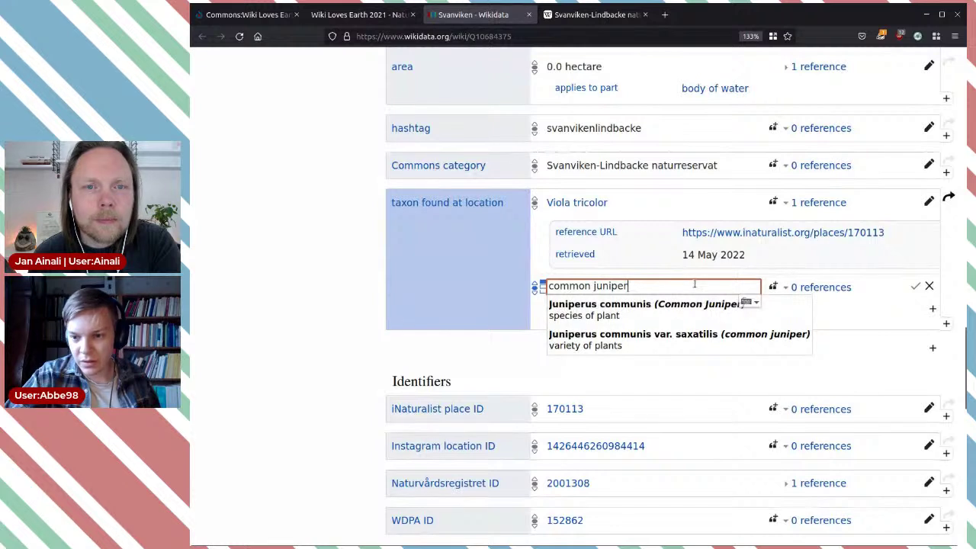
pyautogui.click(670, 308)
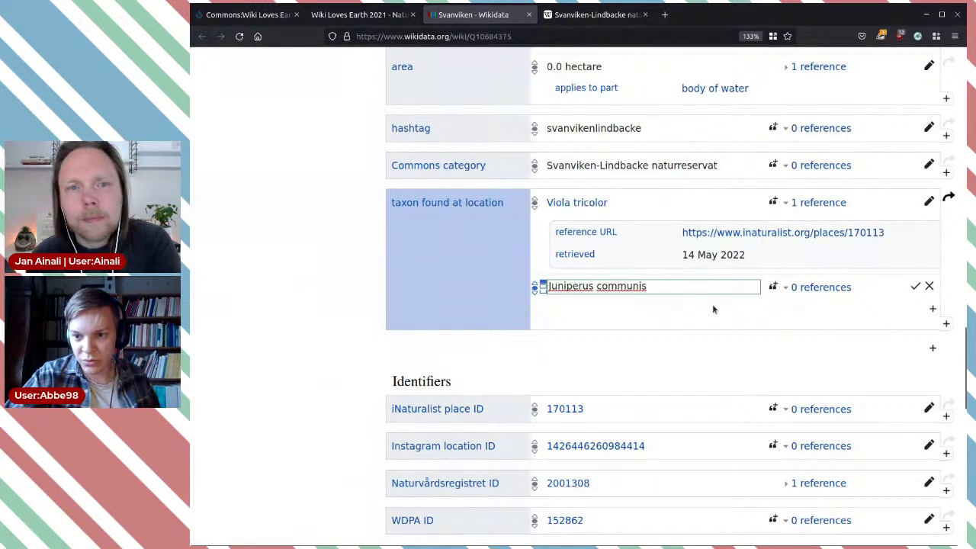
pyautogui.click(930, 309)
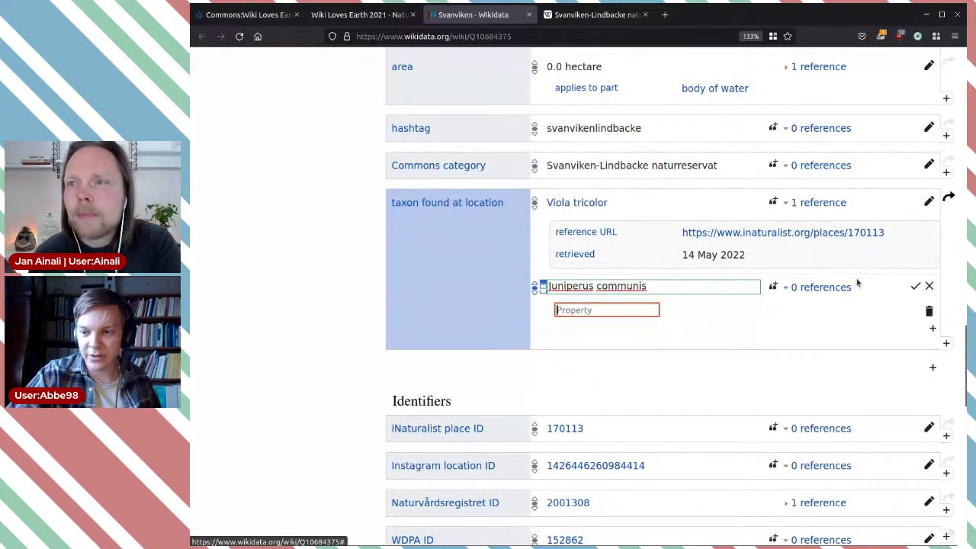
pyautogui.click(926, 313)
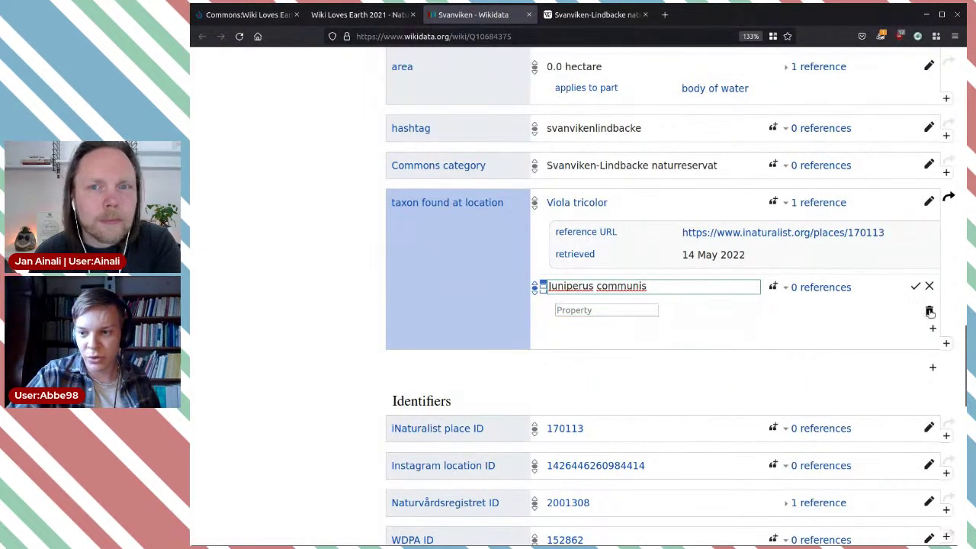
pyautogui.click(772, 287)
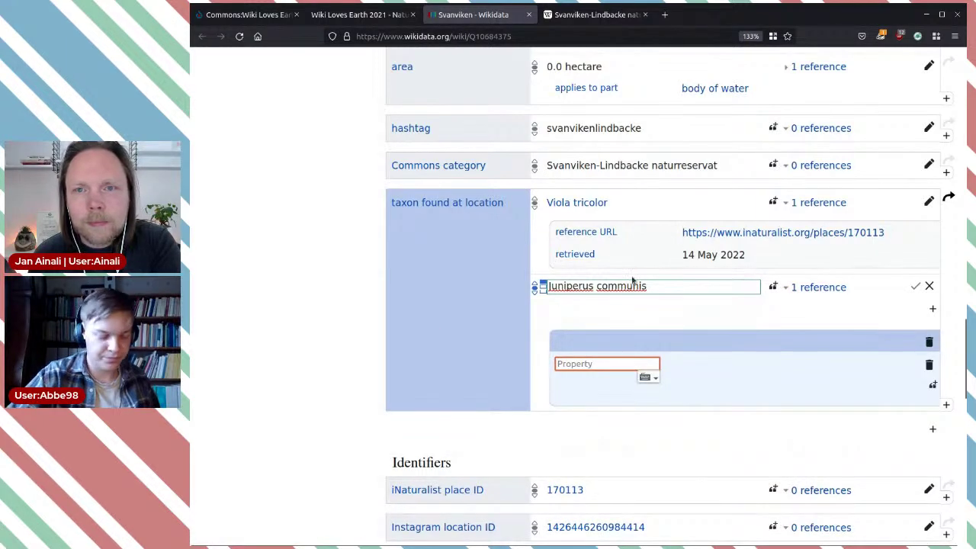
pyautogui.write('refer')
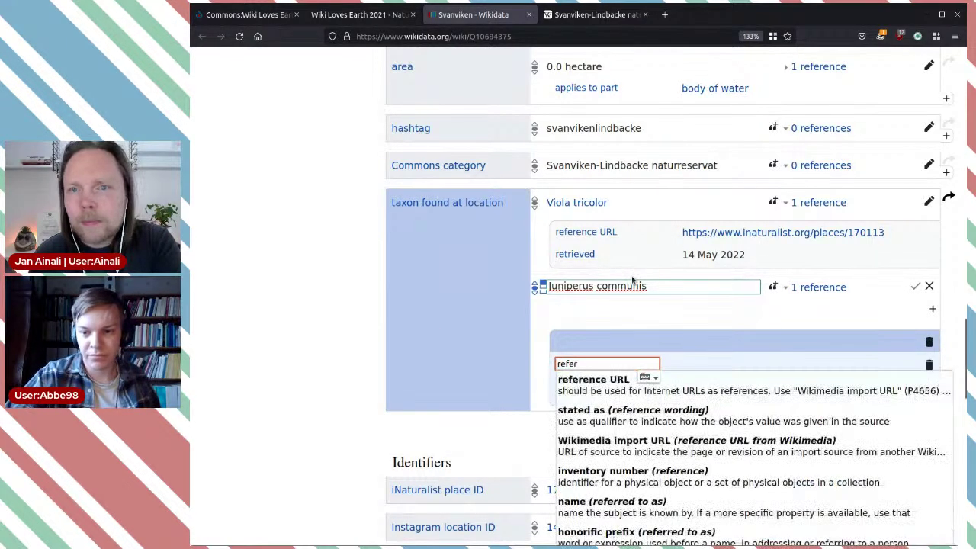
pyautogui.click(598, 382)
pyautogui.write('https://www.inaturalist.org/places/170113')
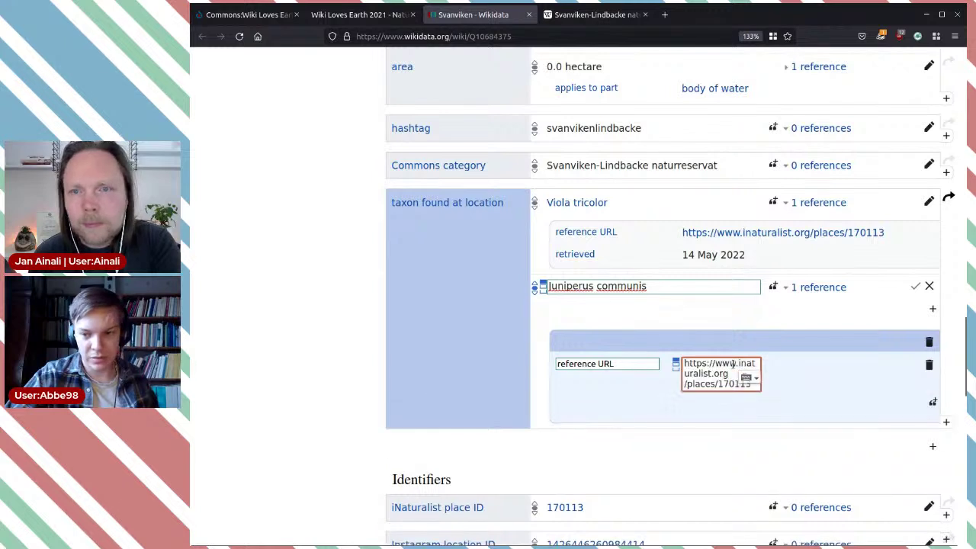
# Add the retrieved date 14-05-2022 to the Juniperus communis reference and publish the statement
pyautogui.click(931, 403)
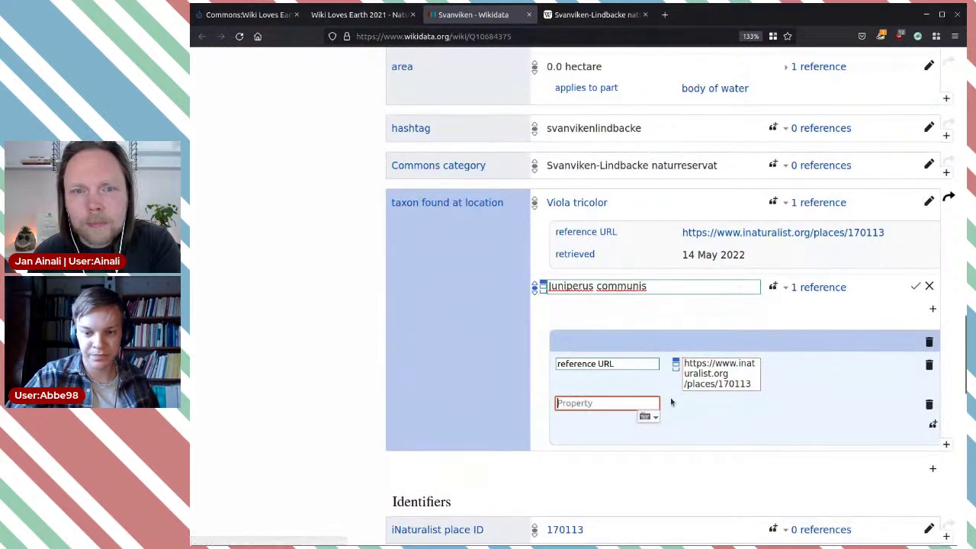
pyautogui.write('retrived')
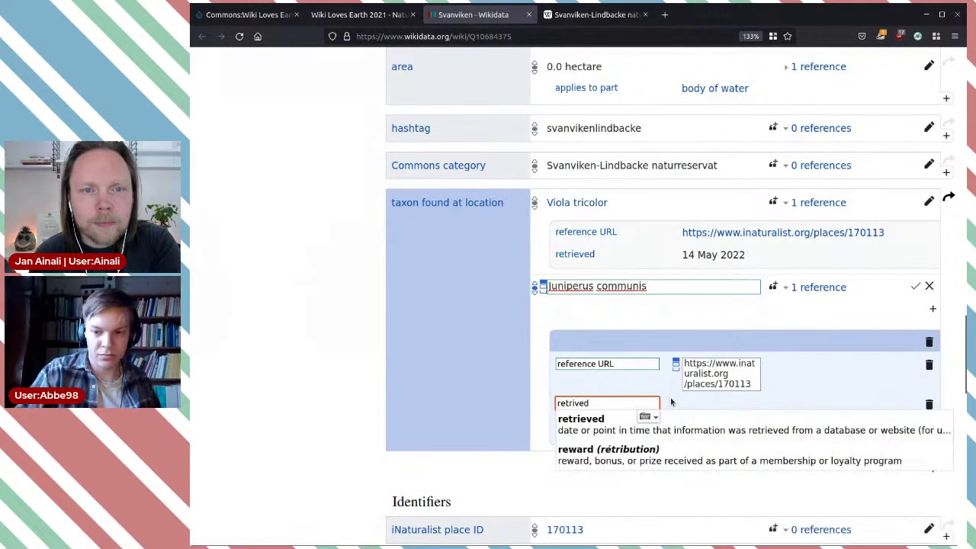
pyautogui.press('BackSpace')
pyautogui.press('BackSpace')
pyautogui.press('BackSpace')
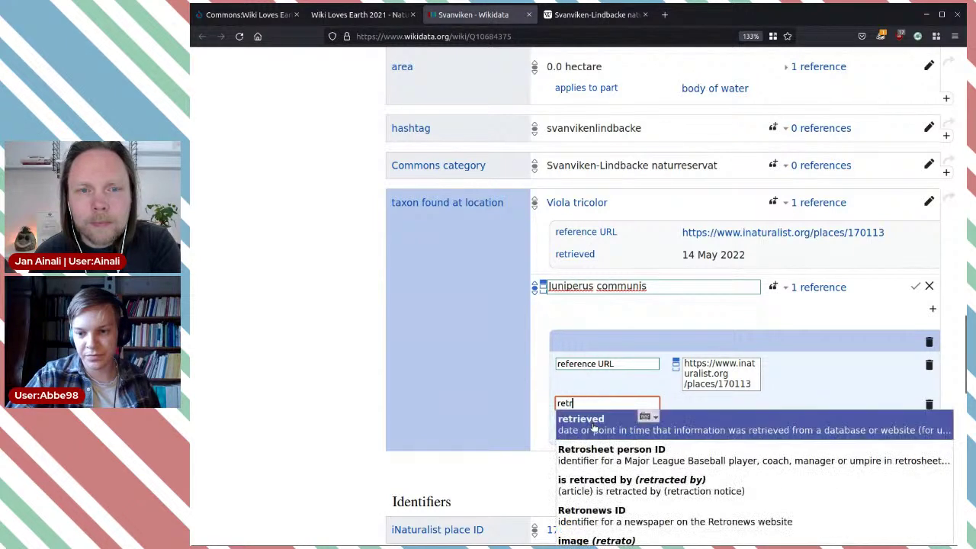
pyautogui.click(594, 421)
pyautogui.write('12-05-')
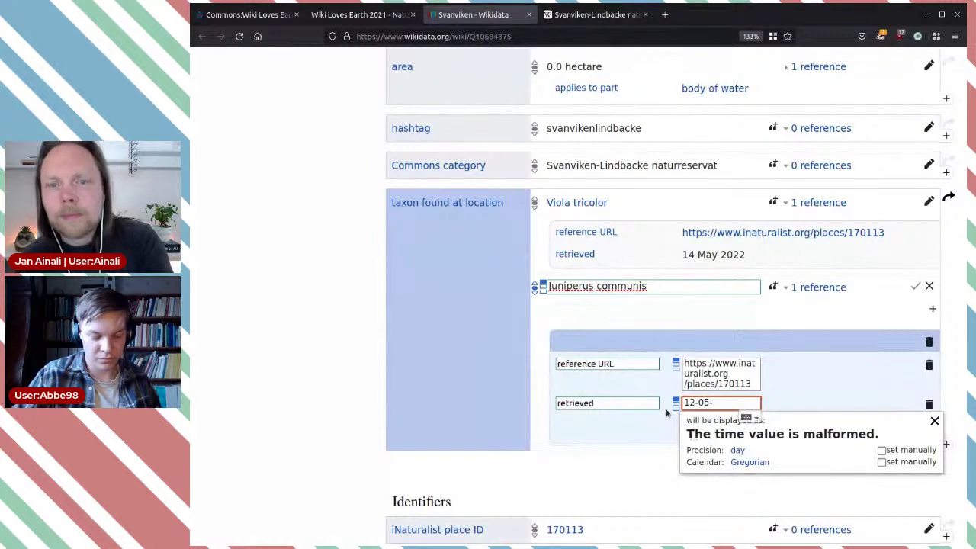
pyautogui.write('2022')
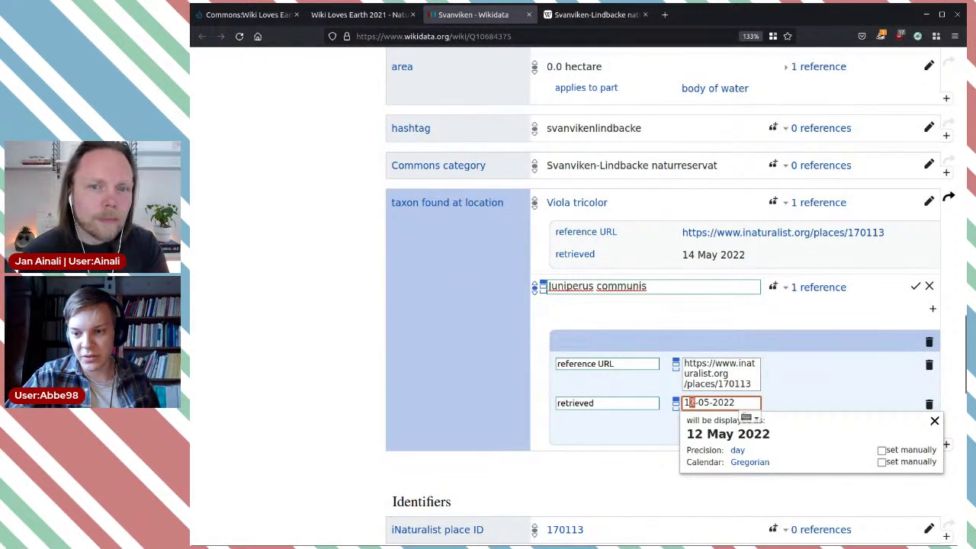
pyautogui.write('4')
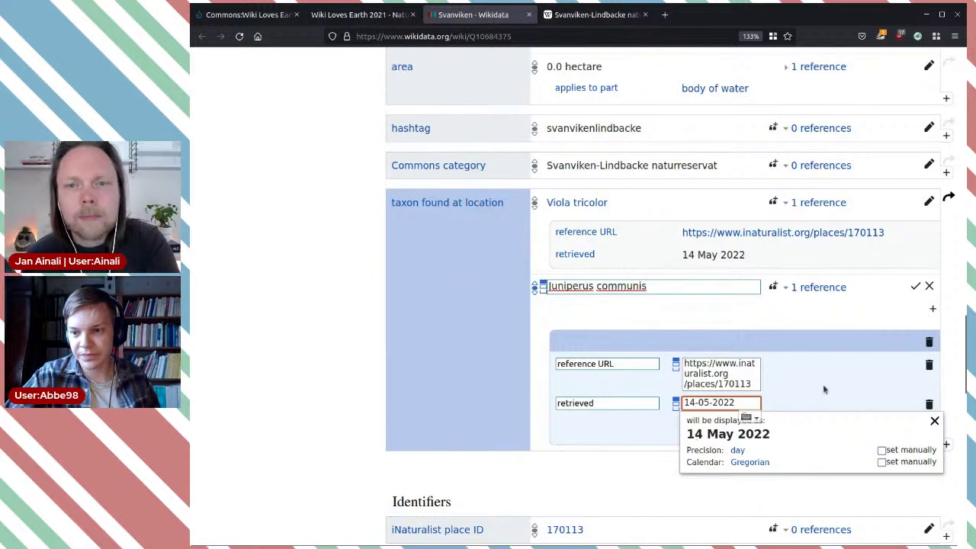
pyautogui.click(849, 393)
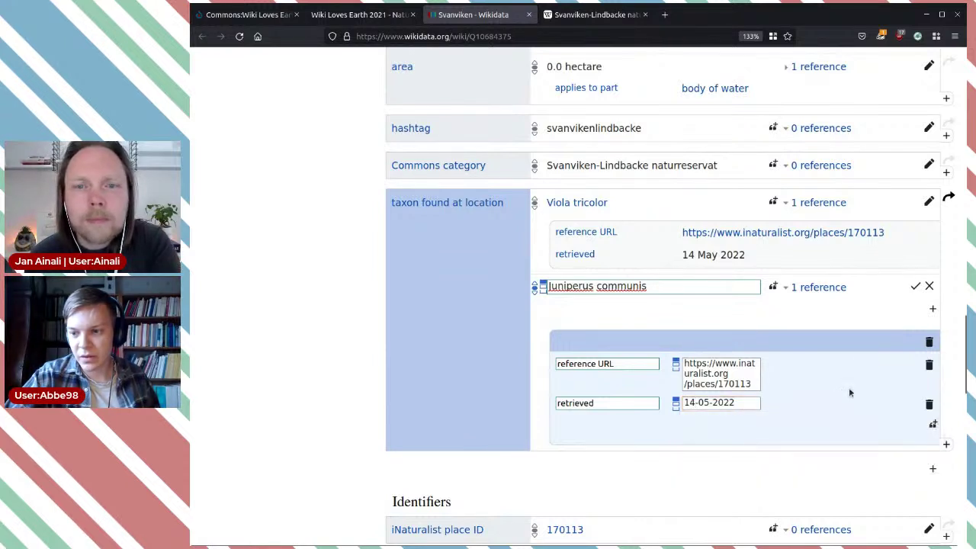
pyautogui.click(914, 288)
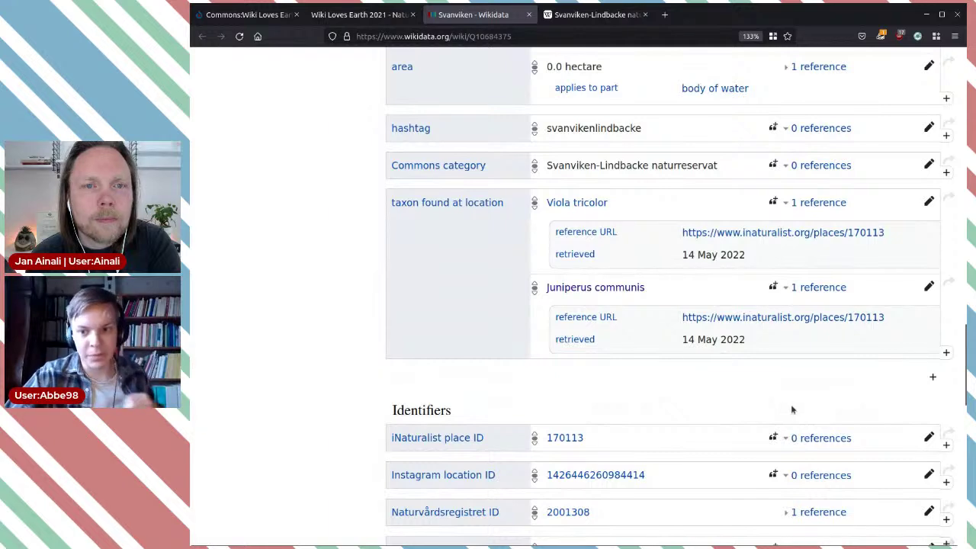
# Review the Svanviken item's labels, statements, identifiers and Wikipedia sitelinks
pyautogui.scroll(6, 718, 381)
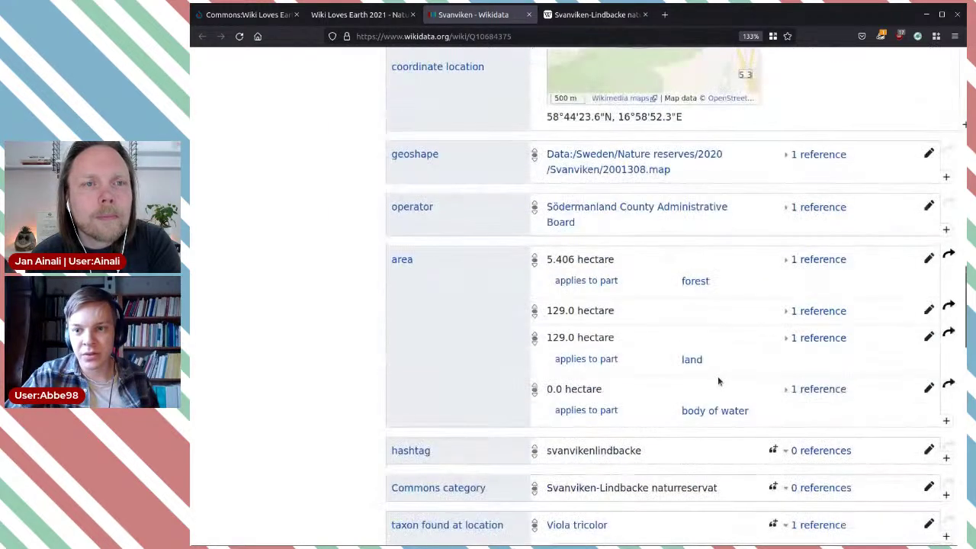
pyautogui.scroll(4, 717, 381)
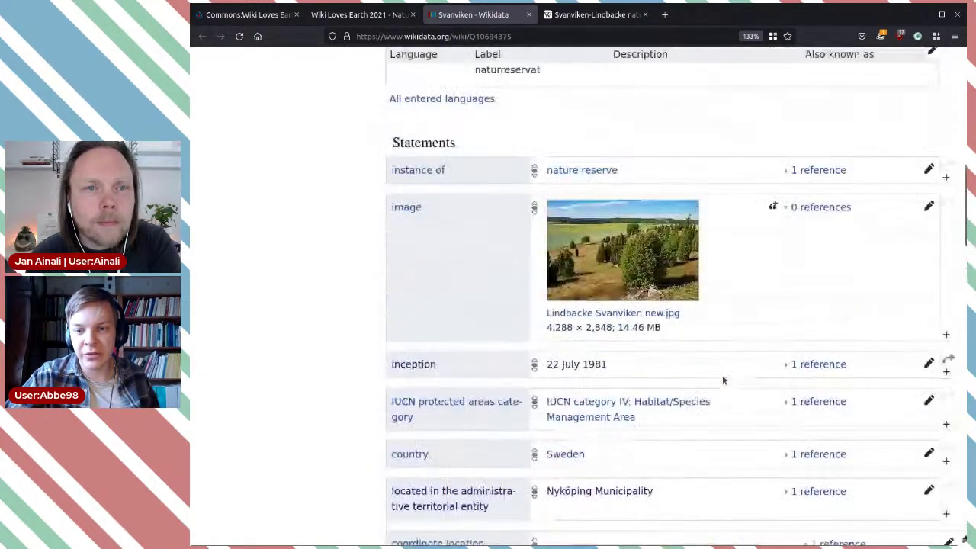
pyautogui.scroll(3, 701, 322)
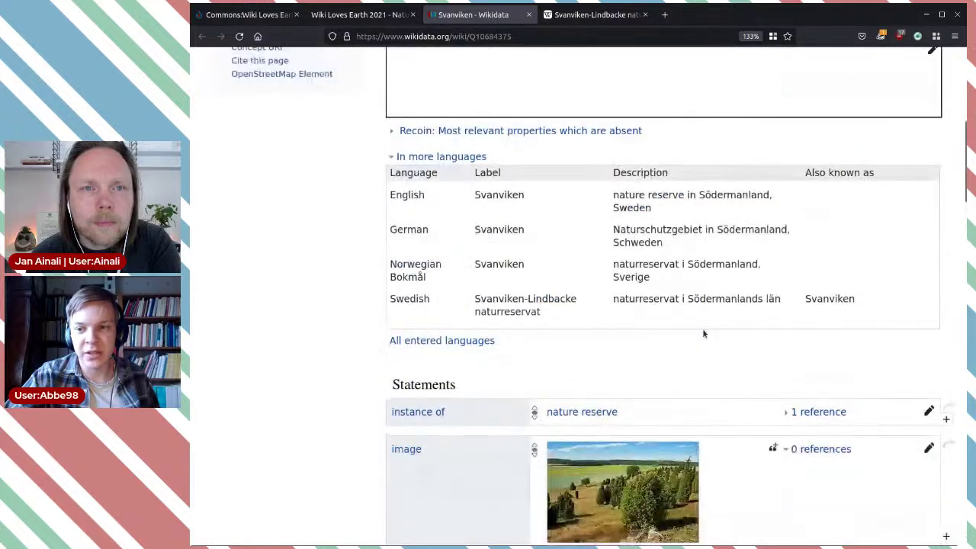
pyautogui.scroll(-4, 712, 348)
pyautogui.scroll(-8, 699, 371)
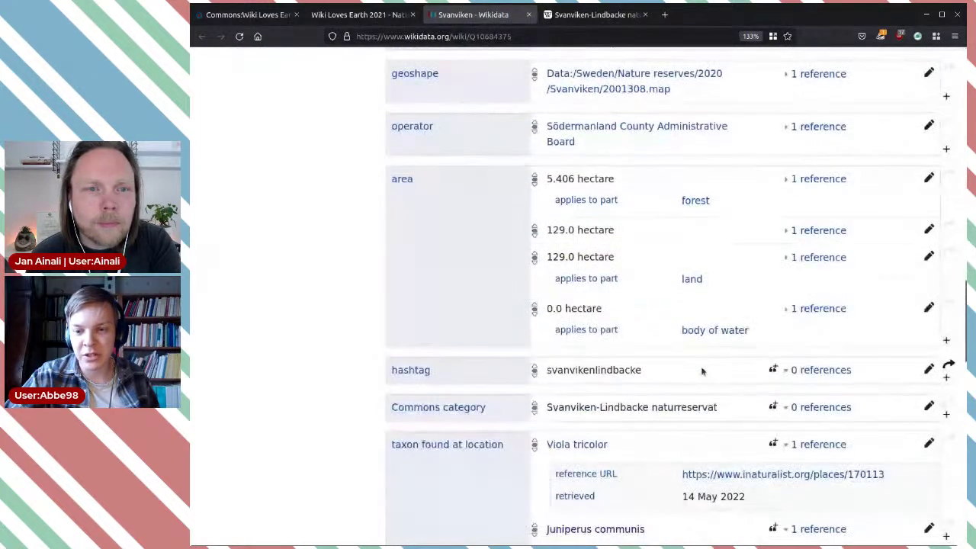
pyautogui.scroll(-3, 702, 369)
pyautogui.scroll(-1, 686, 370)
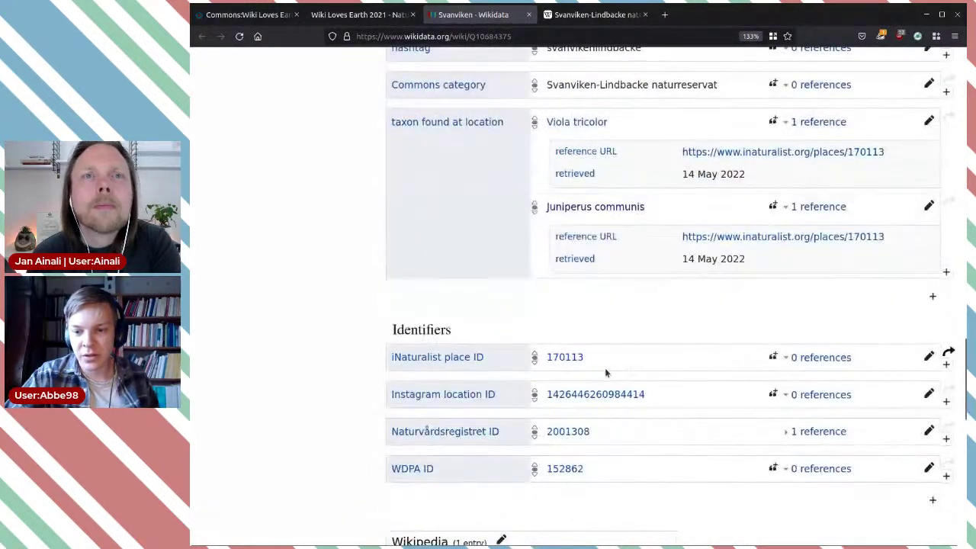
pyautogui.scroll(-2, 605, 371)
pyautogui.scroll(2, 605, 361)
pyautogui.scroll(-4, 606, 361)
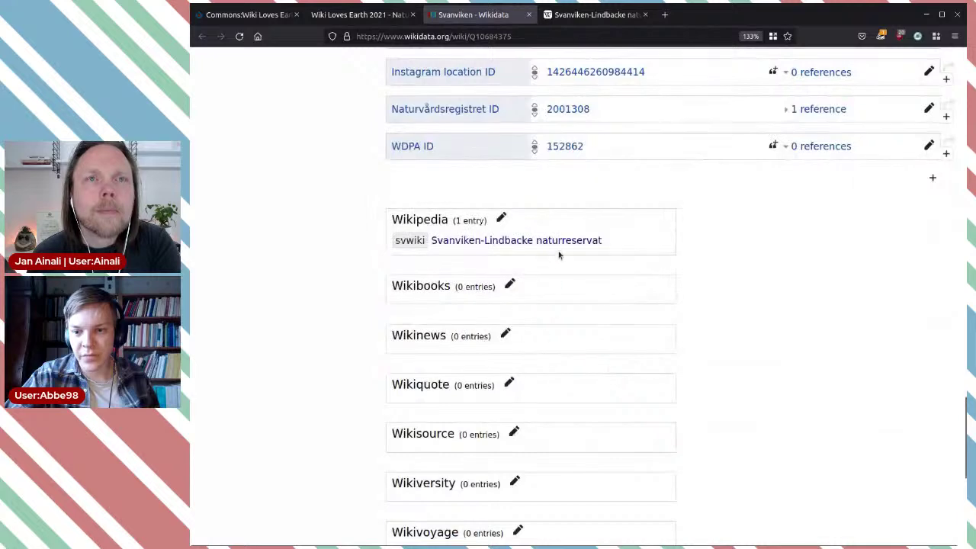
# Open the Swedish Wikipedia article linked from the item, close its duplicate tab and look through the article down to its gallery
pyautogui.middleClick(580, 247)
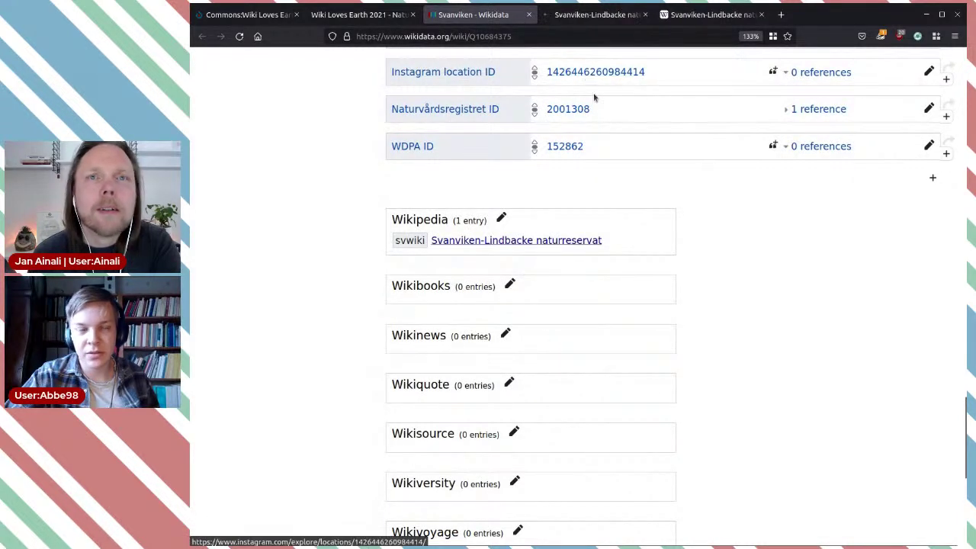
pyautogui.click(586, 16)
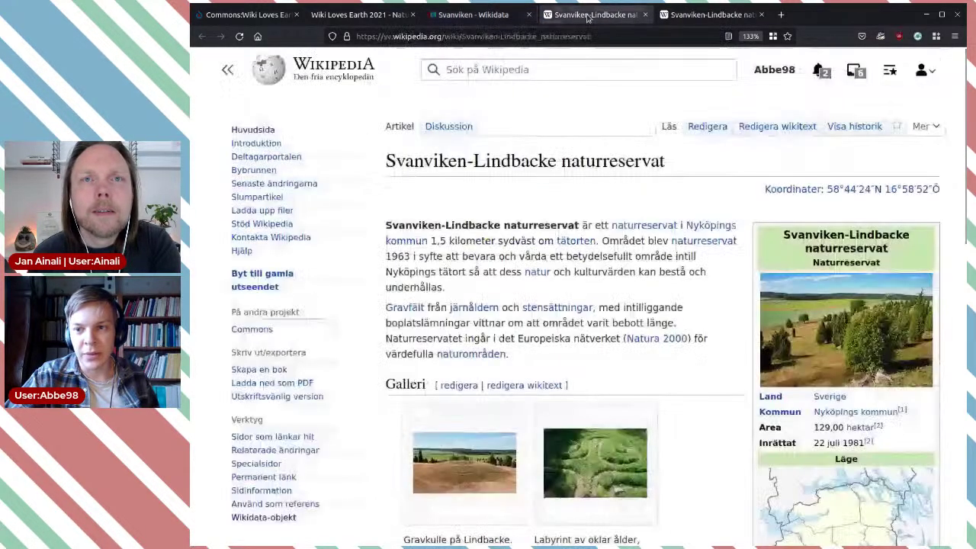
pyautogui.click(764, 15)
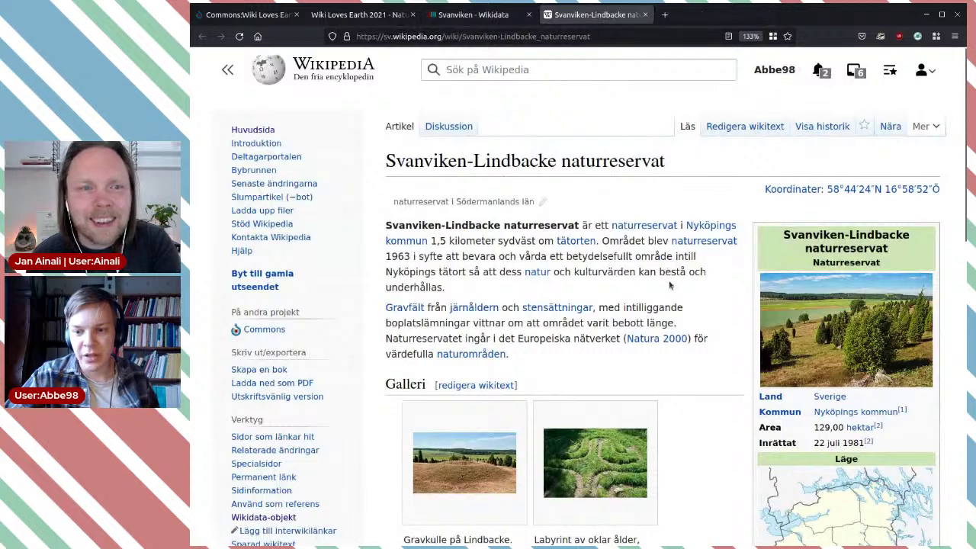
pyautogui.scroll(-1, 669, 285)
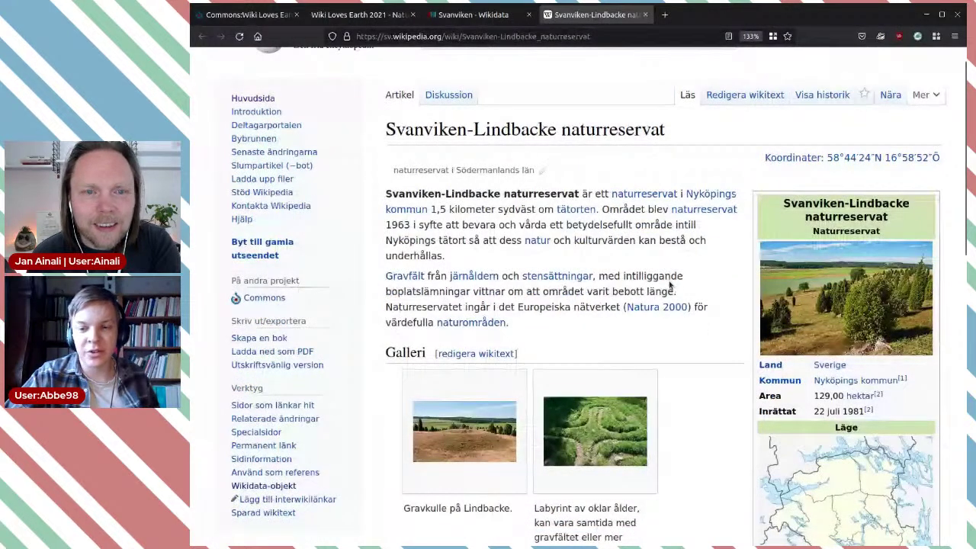
pyautogui.scroll(-5, 669, 285)
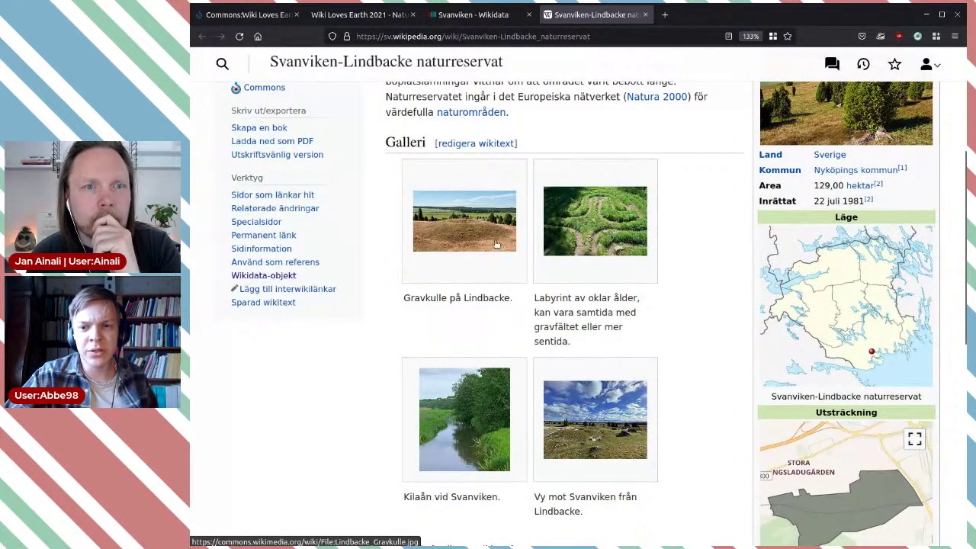
# Open the gallery image captioned Gravkulle på Lindbacke and go to its file page on Wikimedia Commons
pyautogui.click(460, 217)
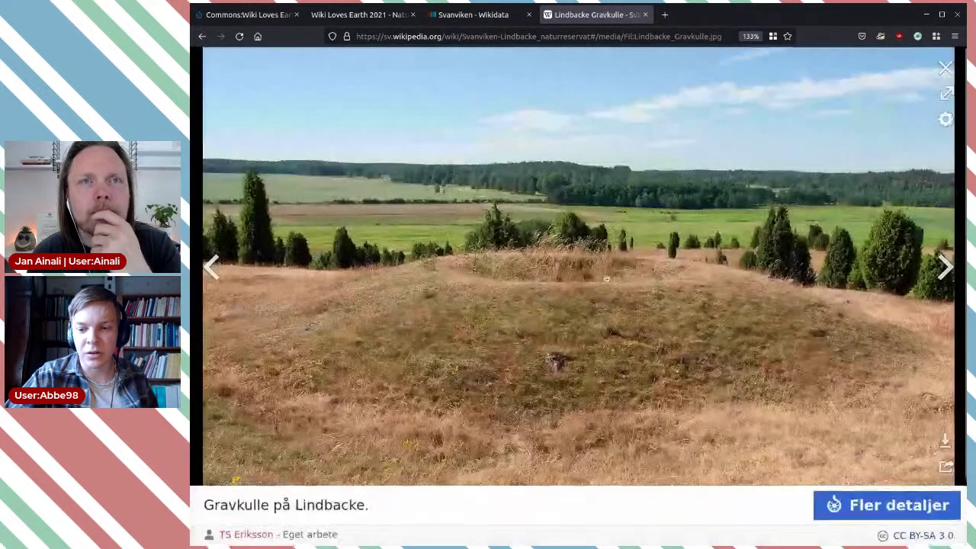
pyautogui.middleClick(884, 497)
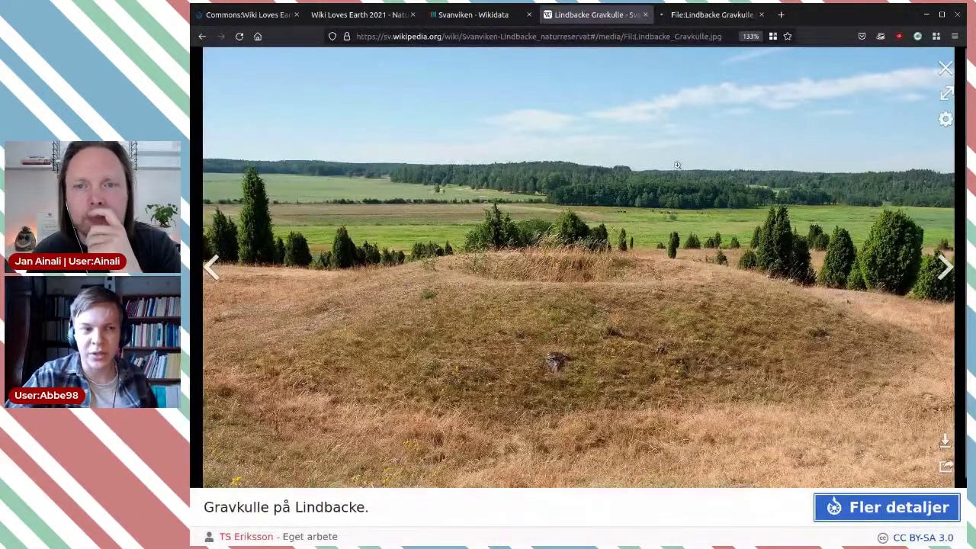
pyautogui.click(709, 14)
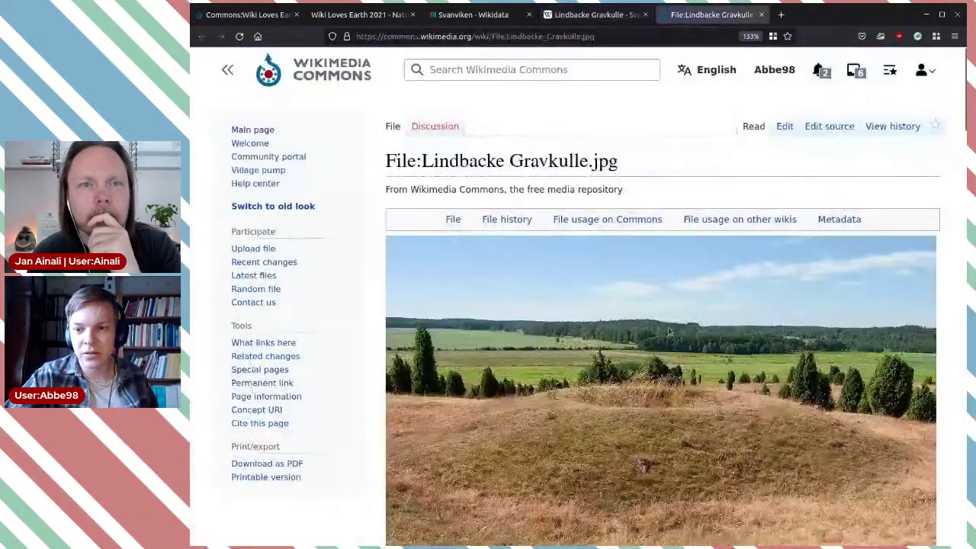
# Examine the captions, categories and summary on the Lindbacke Gravkulle.jpg file page, including the archaeological monument note in the description
pyautogui.scroll(-5, 681, 323)
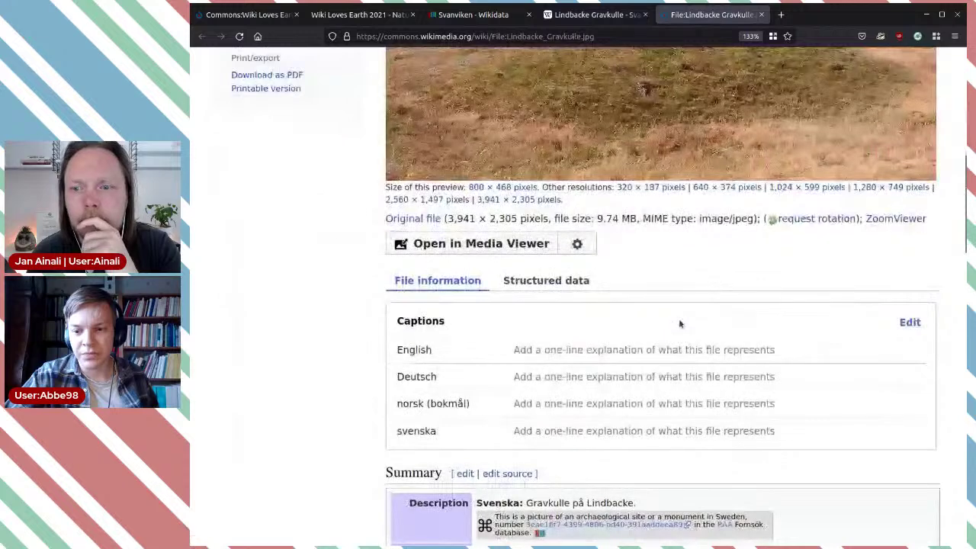
pyautogui.scroll(-6, 681, 324)
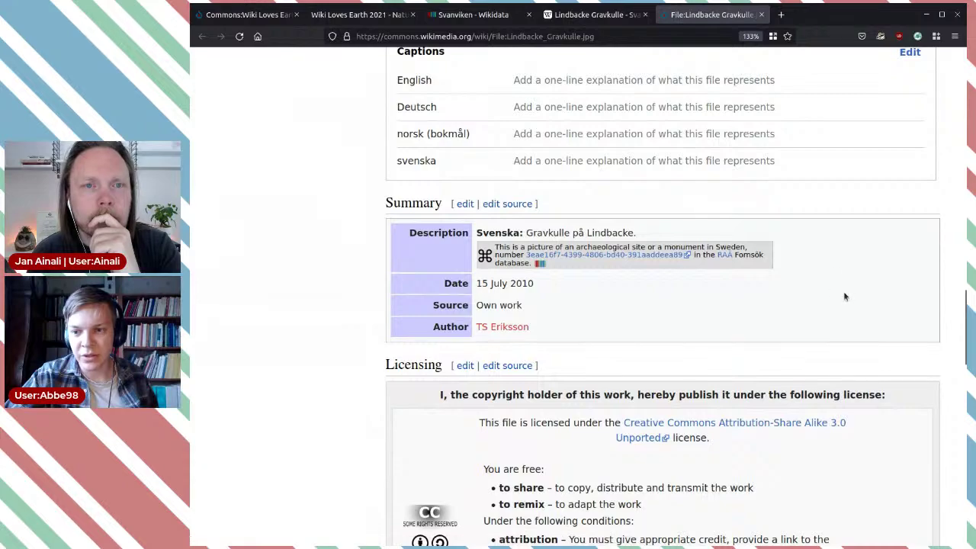
pyautogui.scroll(3, 844, 297)
pyautogui.scroll(15, 844, 296)
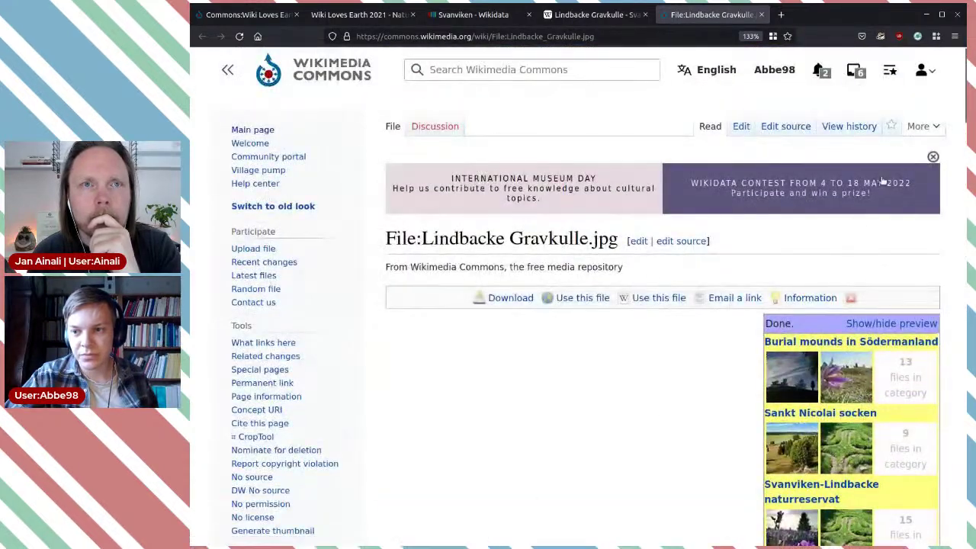
pyautogui.scroll(-10, 702, 304)
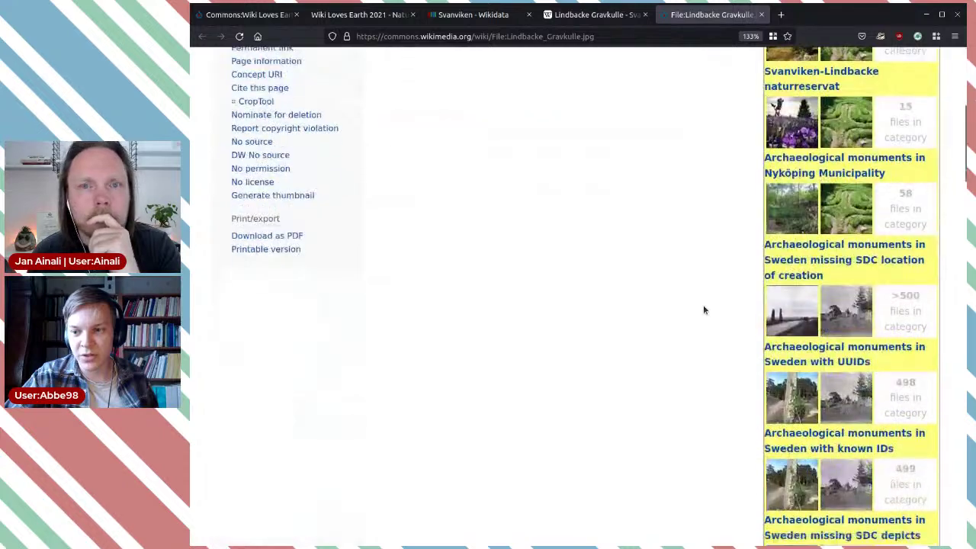
pyautogui.scroll(-8, 703, 309)
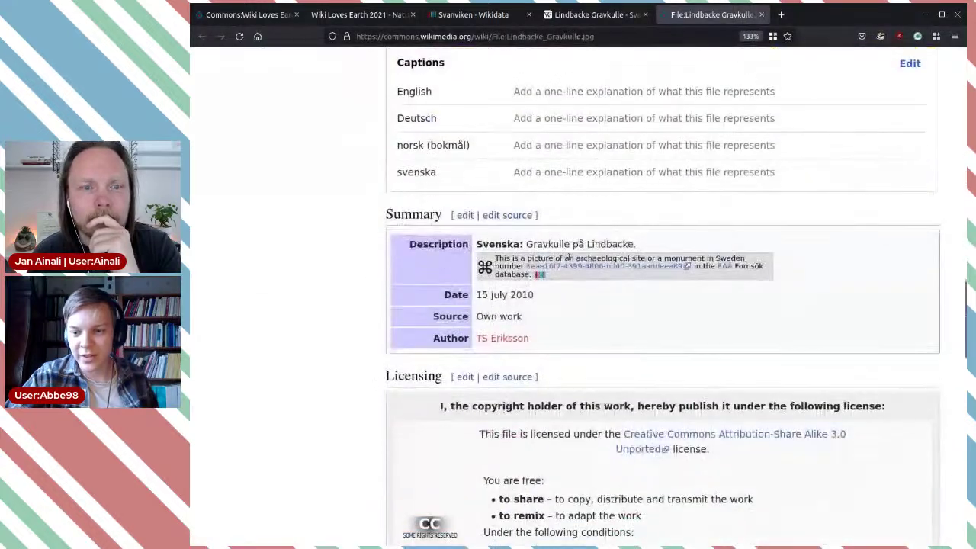
pyautogui.scroll(-2, 643, 304)
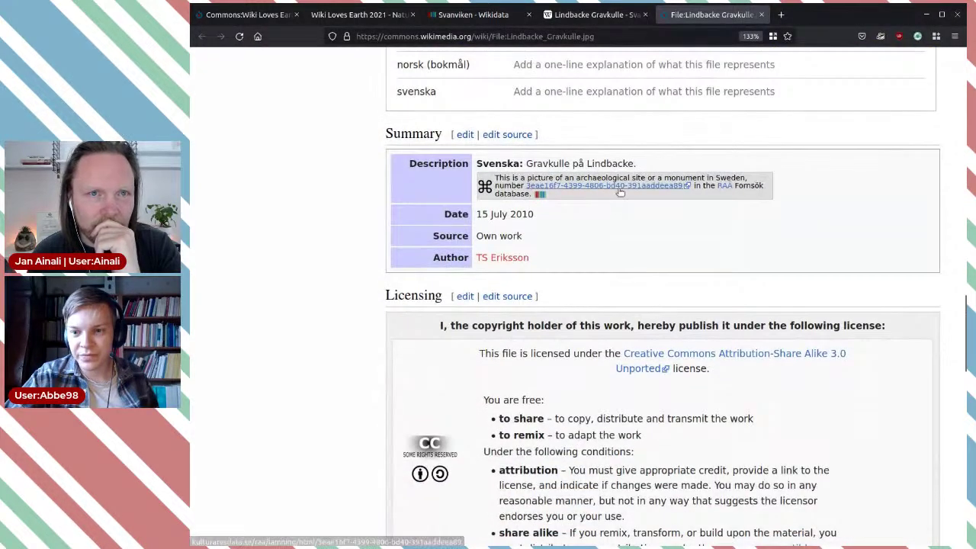
# Try to find the Wikidata item for the pictured archaeological monument through the Wikidata Resolver, and close the resolver
pyautogui.middleClick(563, 206)
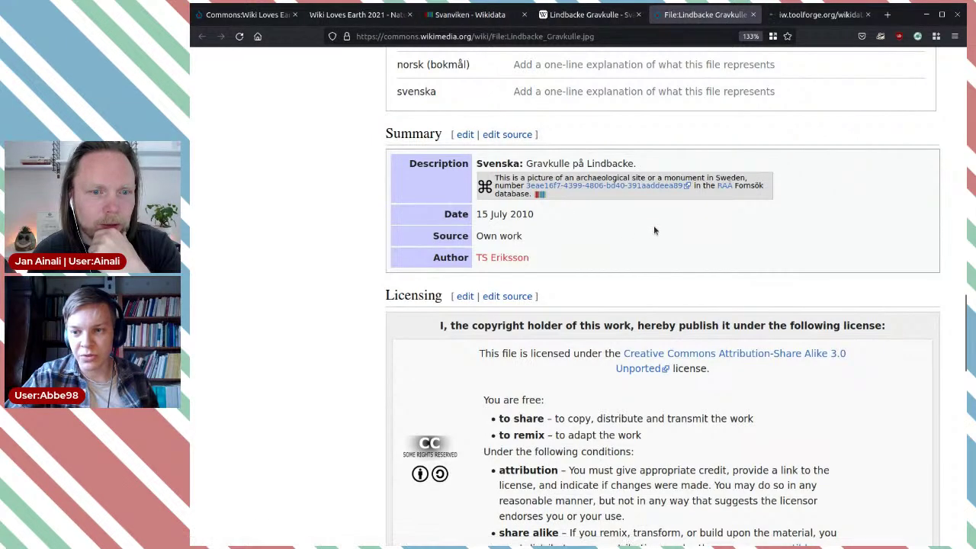
pyautogui.click(814, 15)
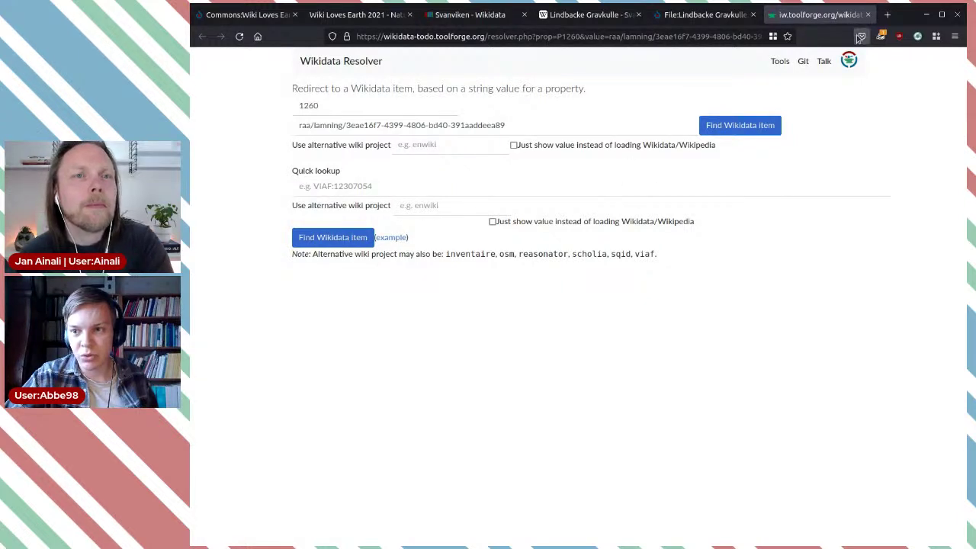
pyautogui.click(355, 240)
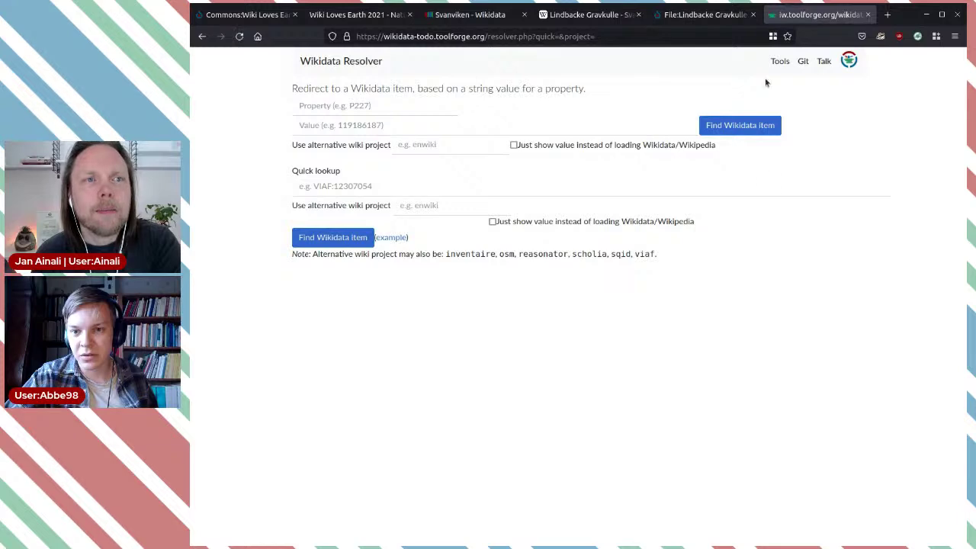
pyautogui.click(868, 14)
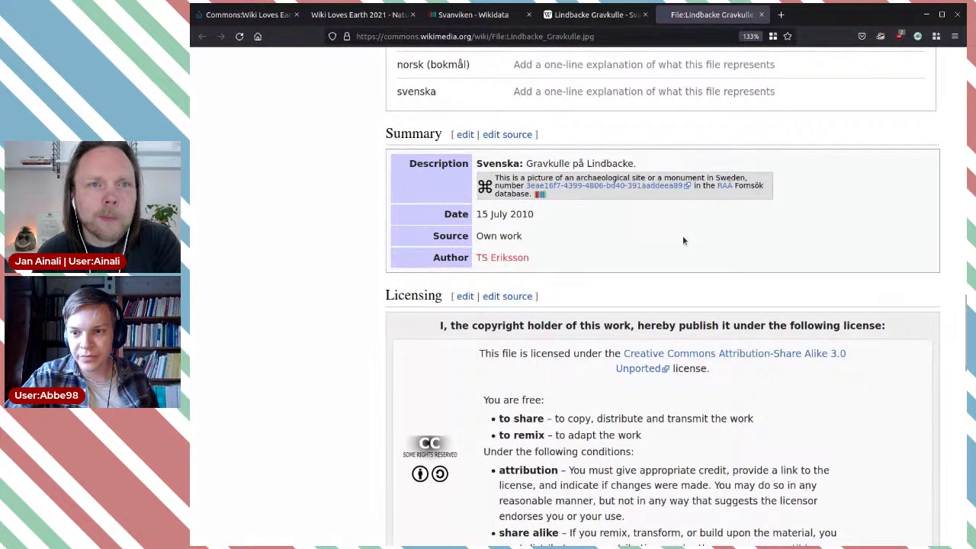
# Search the web for wikishootme, open its Meta-Wiki page and close the Lindbacke Gravkulle.jpg file page
pyautogui.scroll(8, 683, 241)
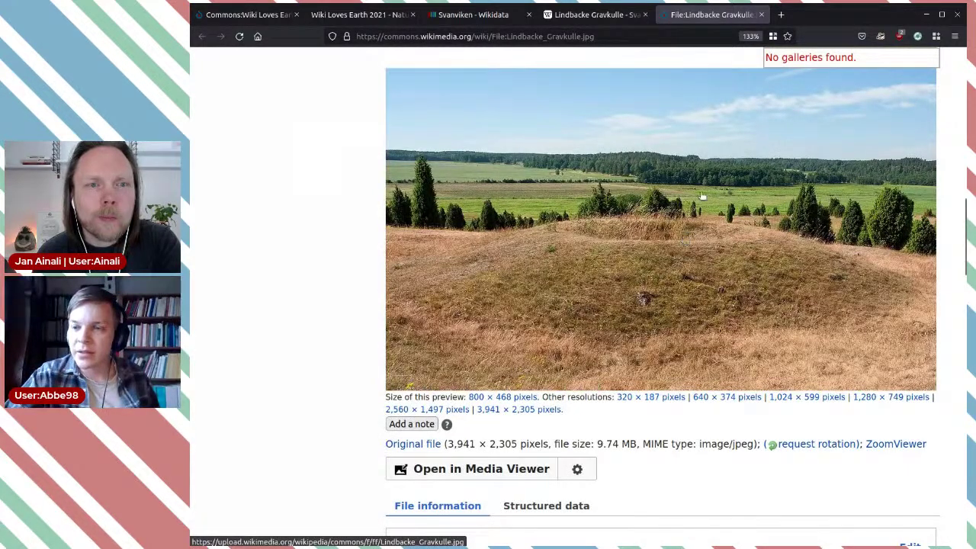
pyautogui.click(781, 15)
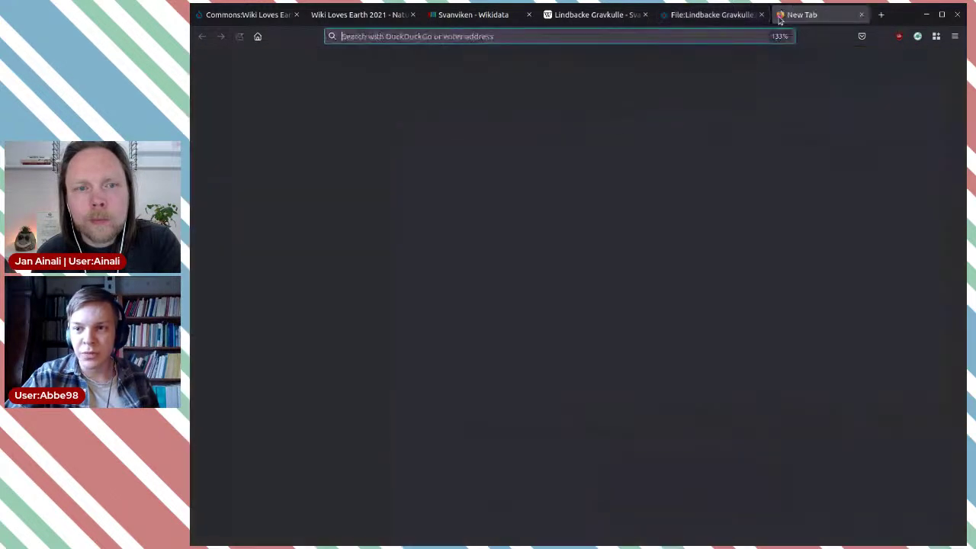
pyautogui.write('w')
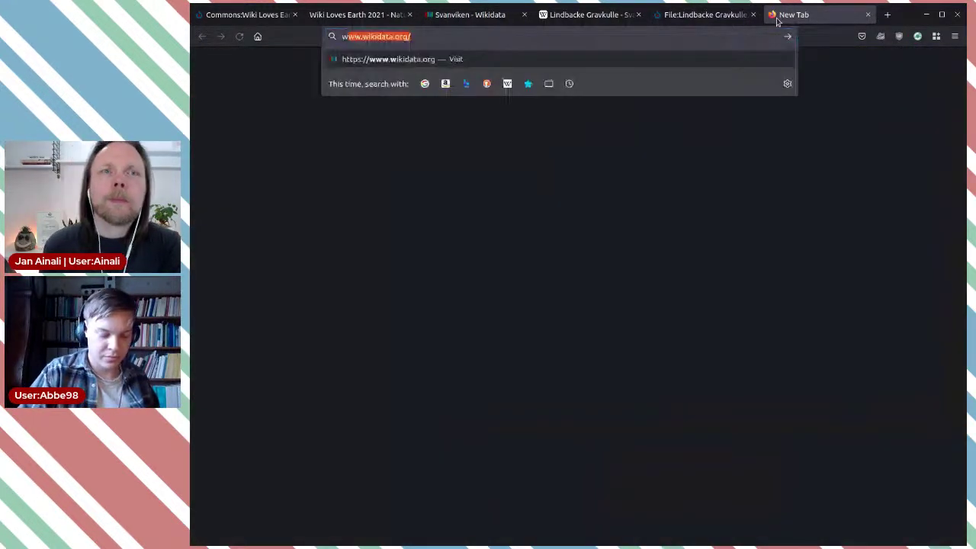
pyautogui.write('ikishootme')
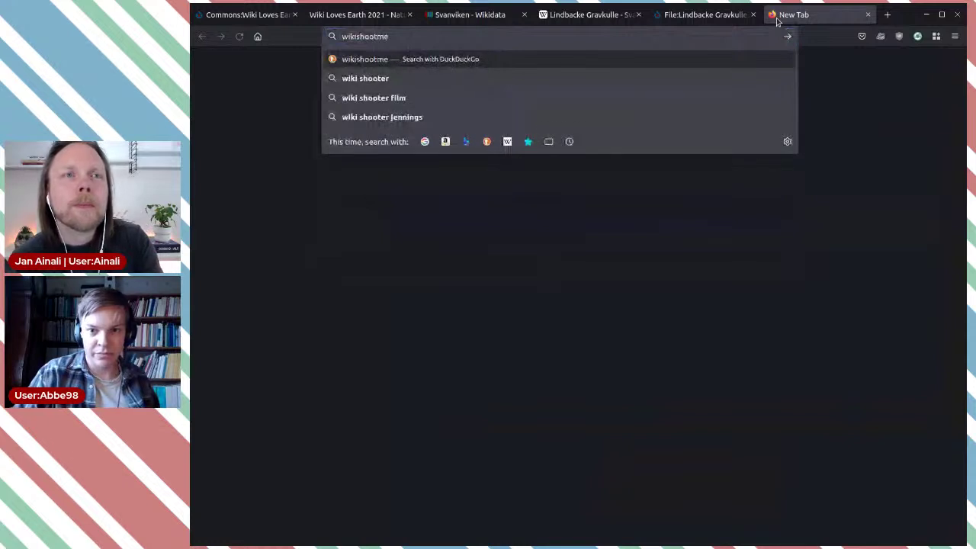
pyautogui.press('Return')
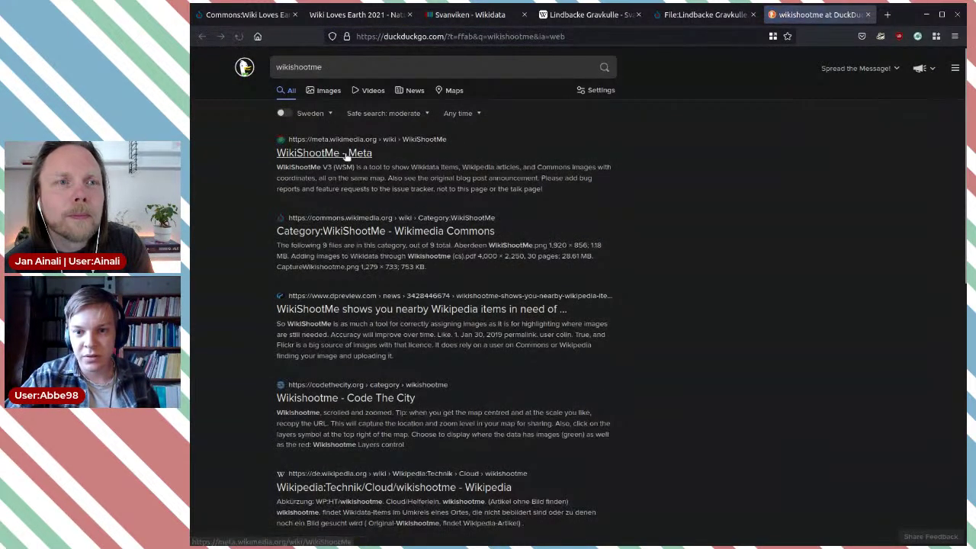
pyautogui.click(319, 150)
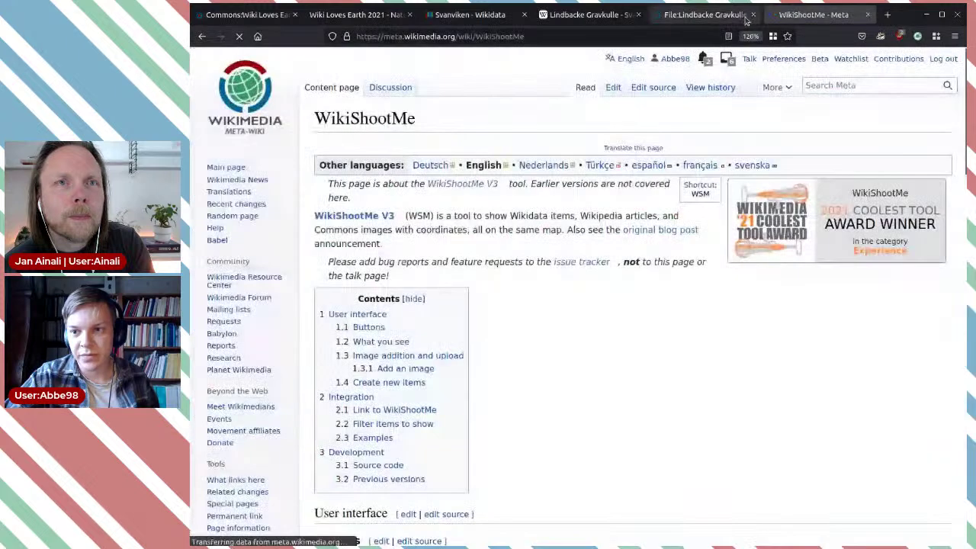
pyautogui.click(752, 15)
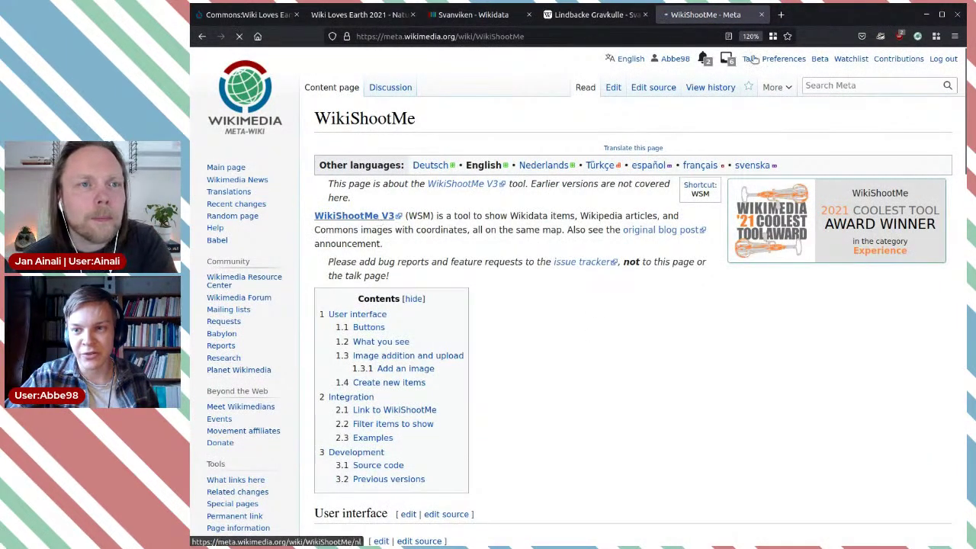
# Launch the WikiShootMe V3 tool, reload it and locate the green reserve area southwest of central Nyköping on the map
pyautogui.click(355, 216)
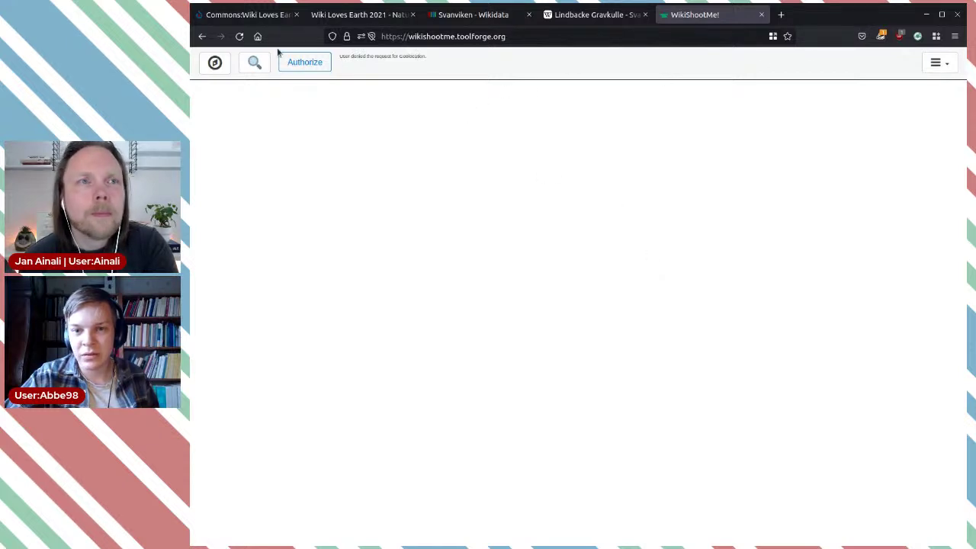
pyautogui.click(239, 36)
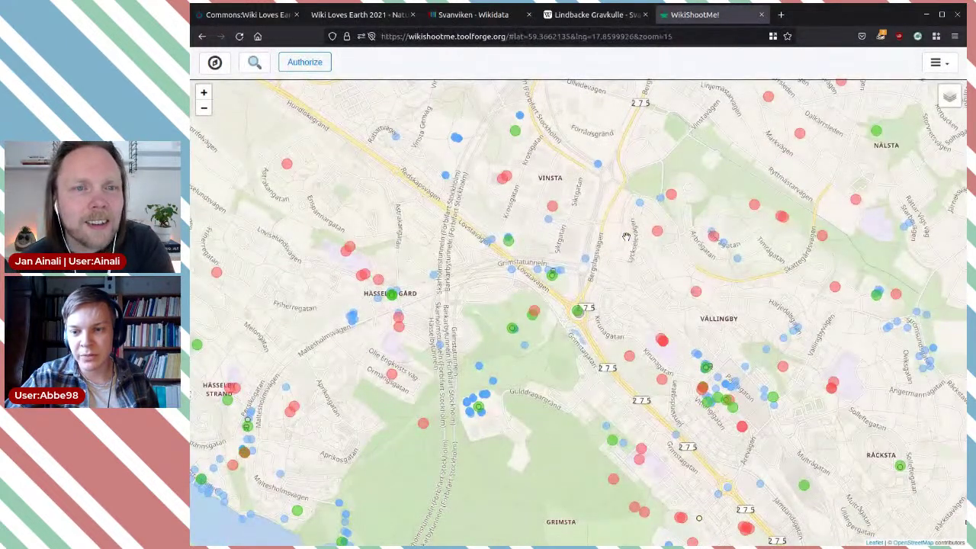
pyautogui.scroll(-8, 626, 235)
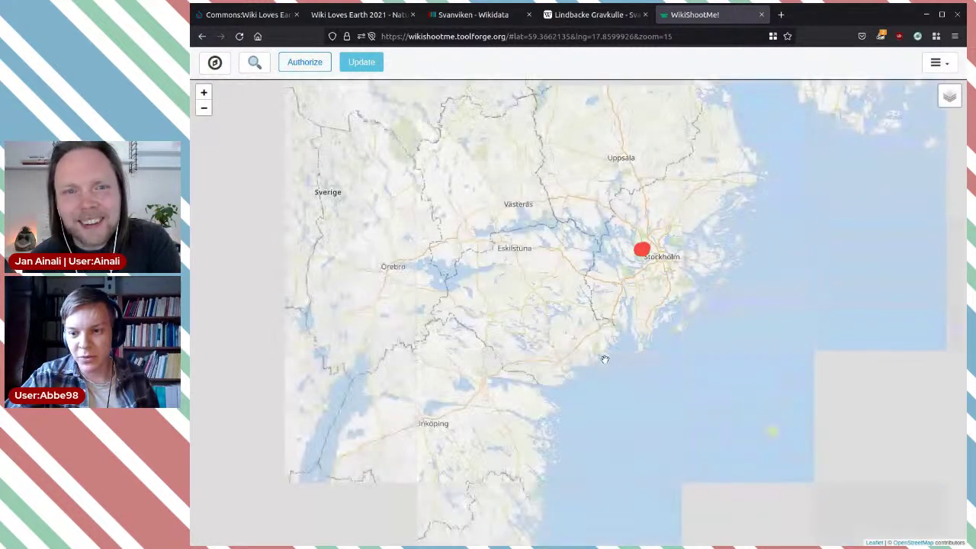
pyautogui.moveTo(625, 318); pyautogui.dragTo(658, 264)
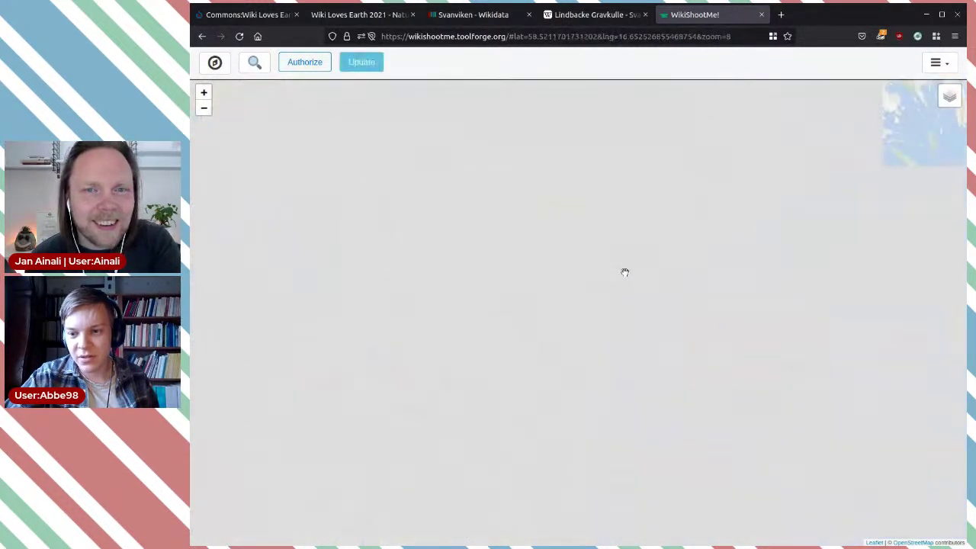
pyautogui.scroll(3, 646, 232)
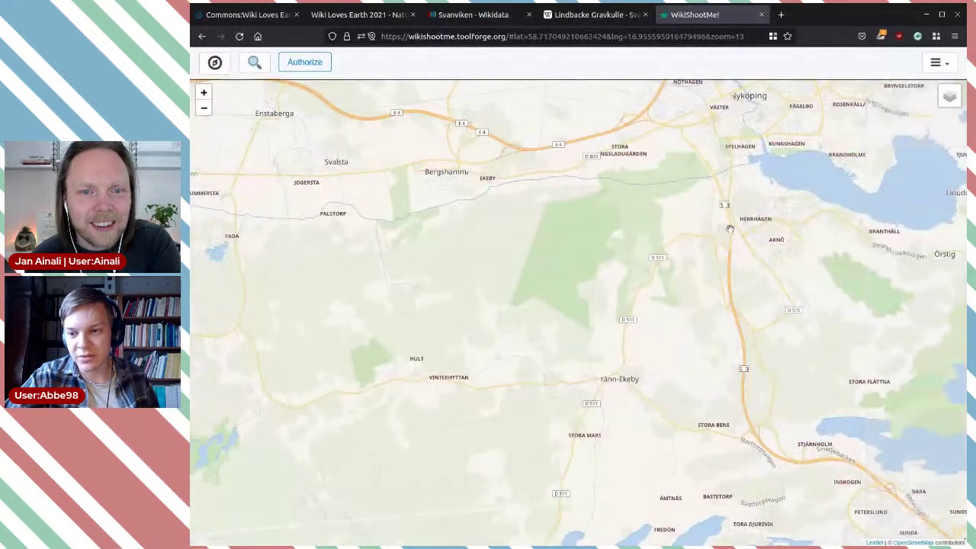
pyautogui.moveTo(729, 229); pyautogui.dragTo(679, 263)
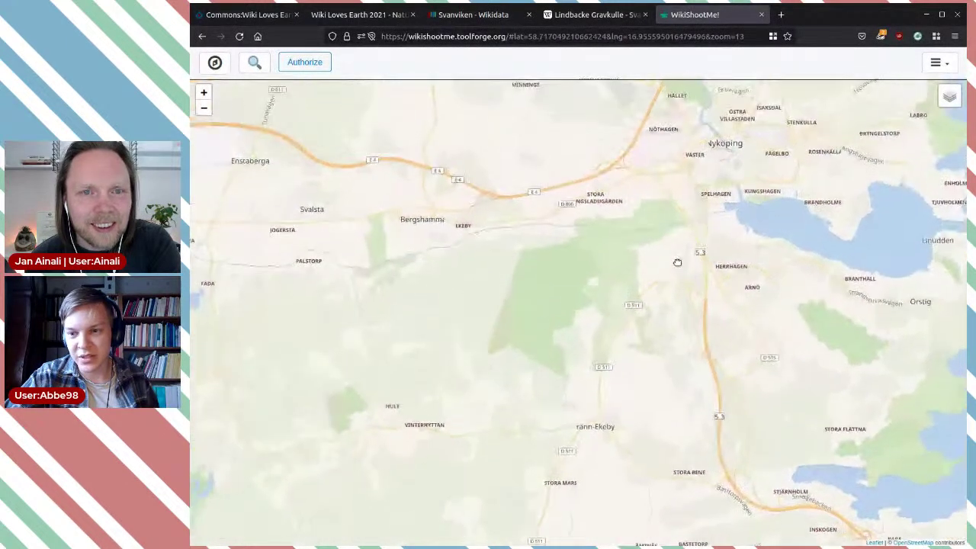
pyautogui.scroll(4, 656, 228)
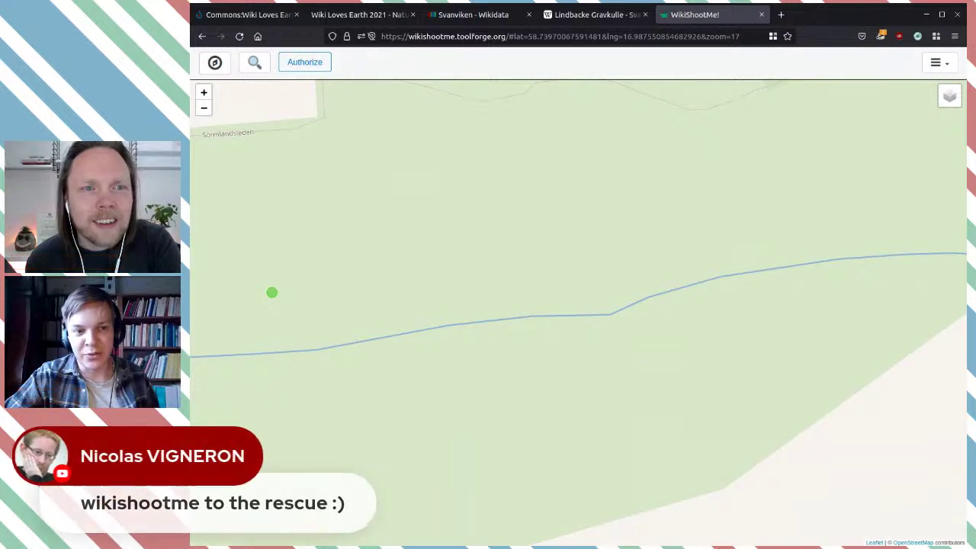
pyautogui.scroll(-2, 499, 347)
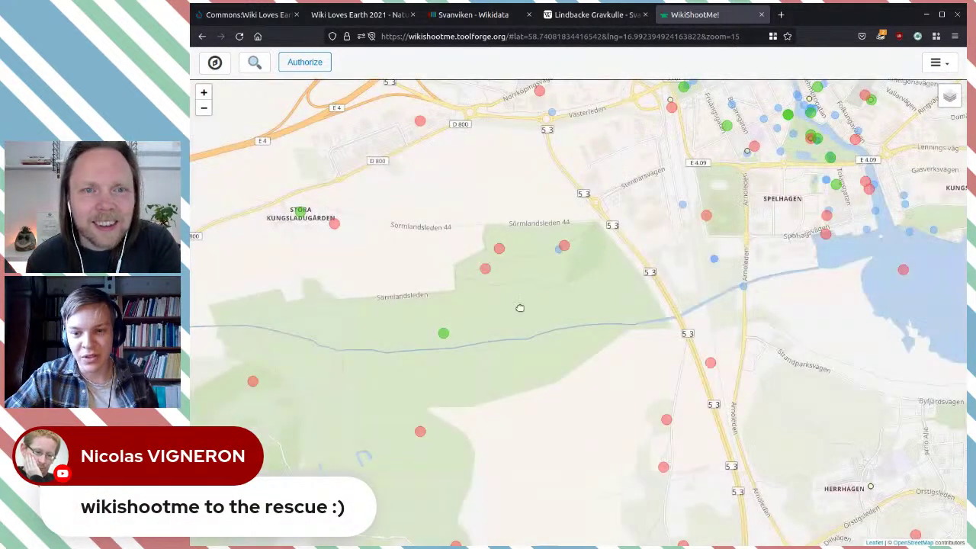
pyautogui.moveTo(520, 303); pyautogui.dragTo(592, 259)
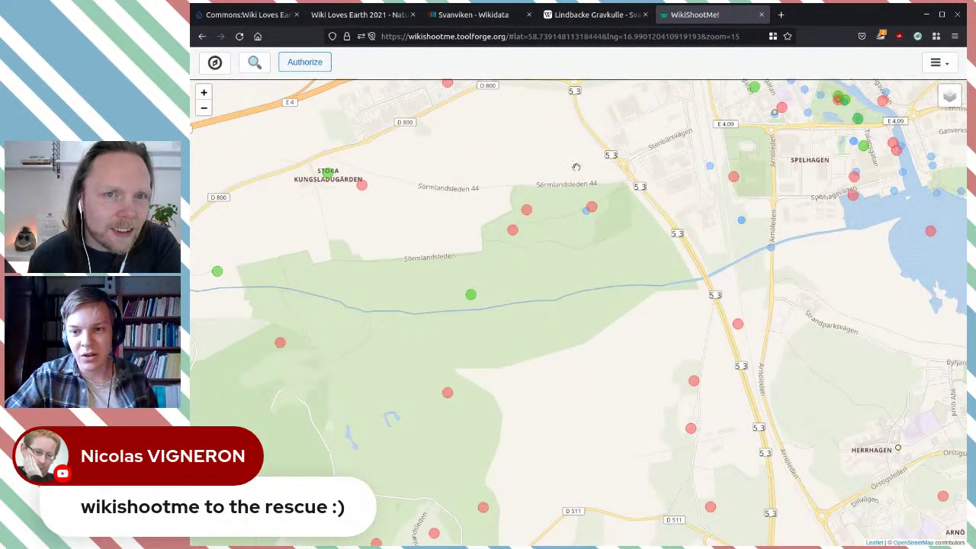
pyautogui.scroll(3, 551, 230)
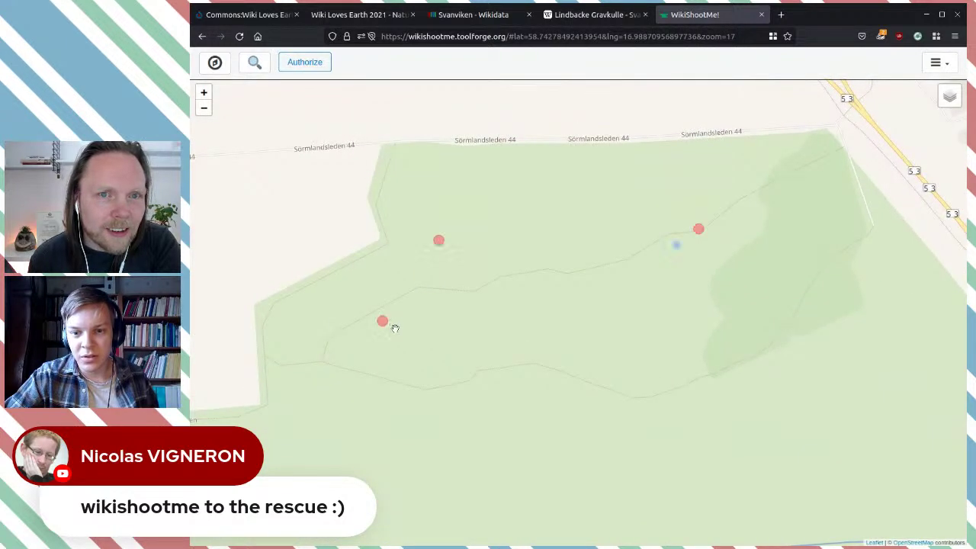
# Open the Wikidata item of the grave field marker Q29954499 separately and check the stone setting marker to its east
pyautogui.click(383, 322)
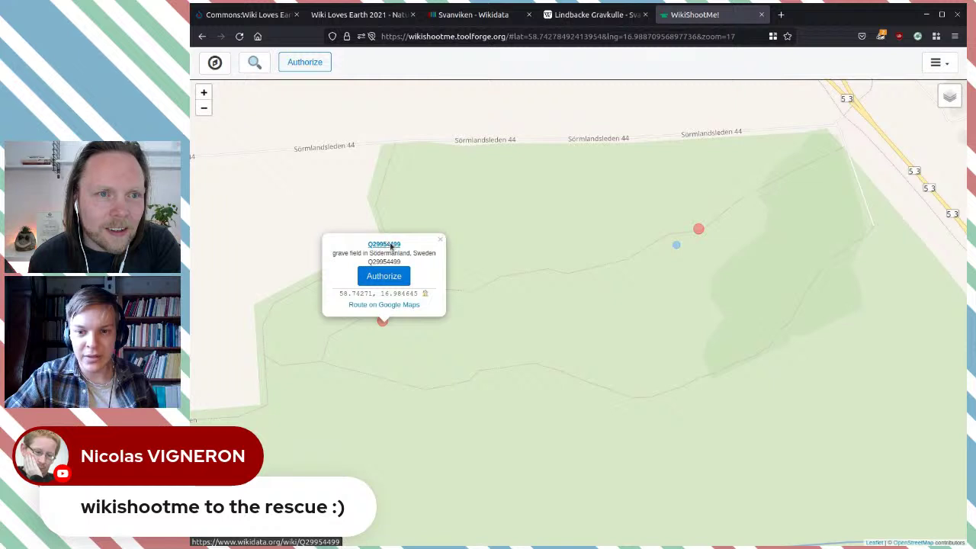
pyautogui.click(401, 252)
pyautogui.click(684, 240)
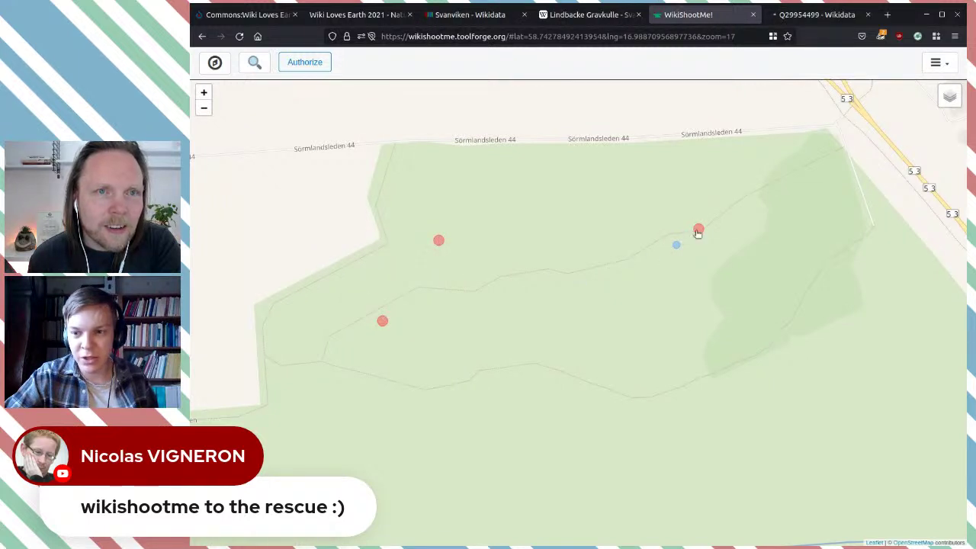
pyautogui.click(698, 230)
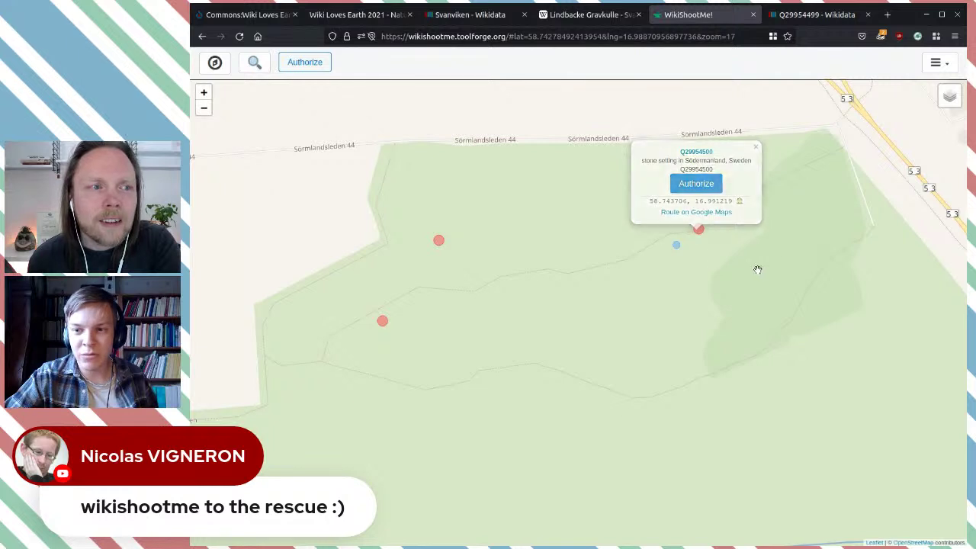
pyautogui.click(724, 254)
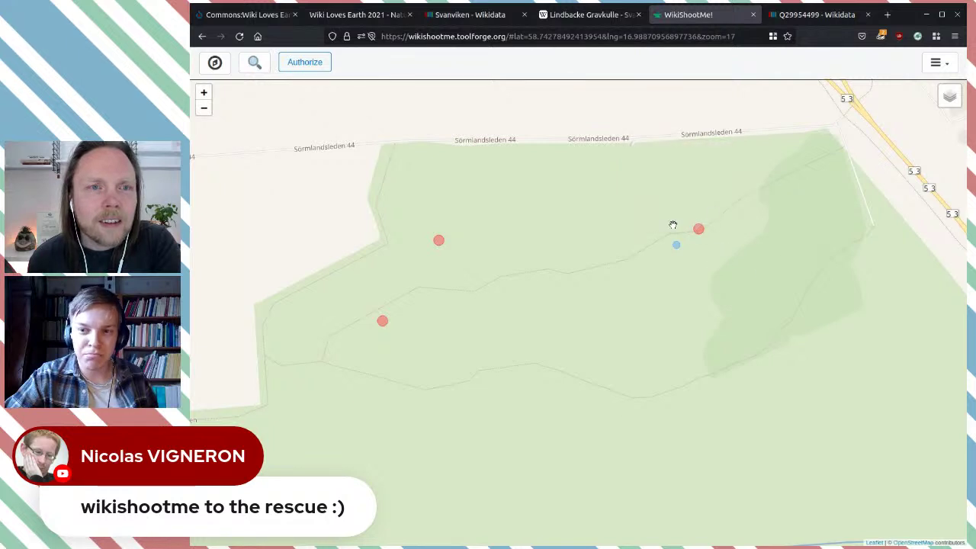
# Open the Wikidata item Q29955223 from the northwestern map marker and close WikiShootMe
pyautogui.click(439, 241)
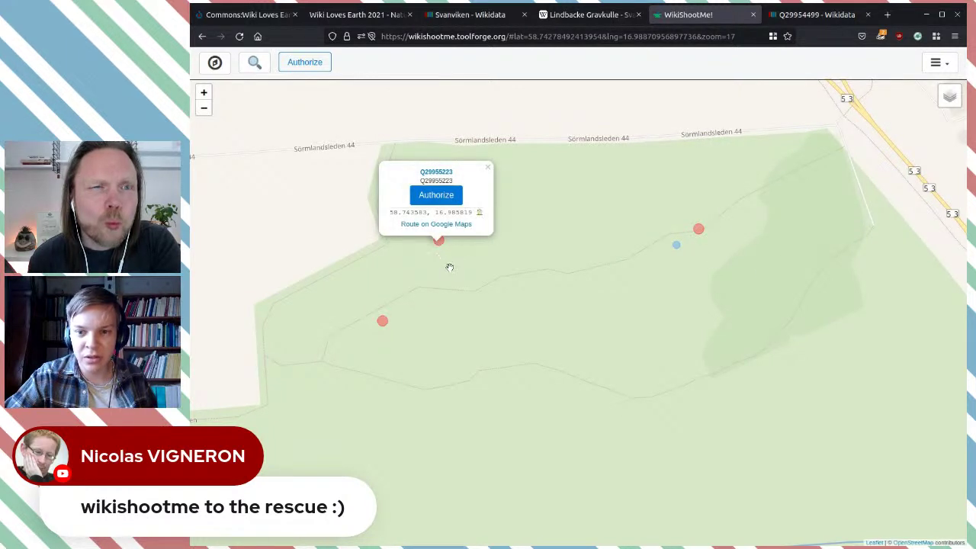
pyautogui.click(433, 174)
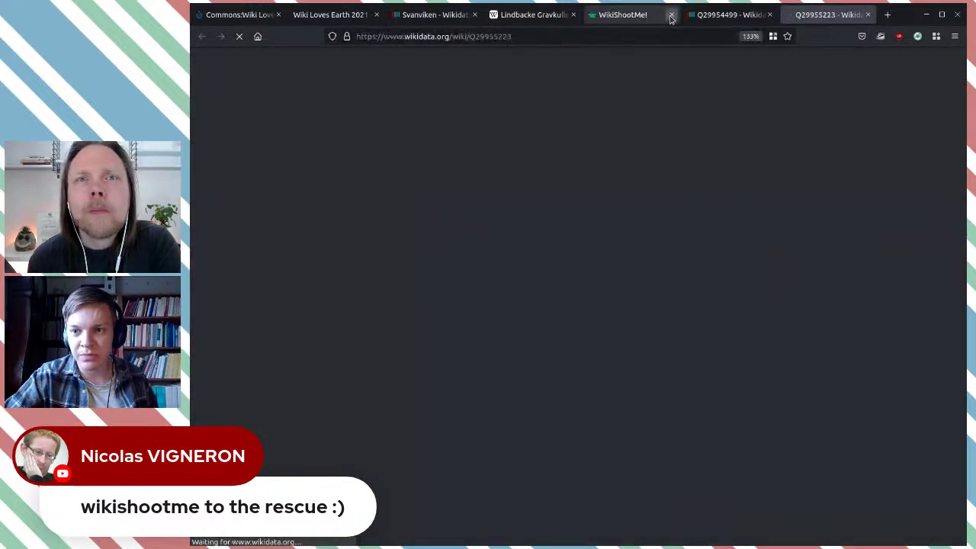
pyautogui.click(670, 15)
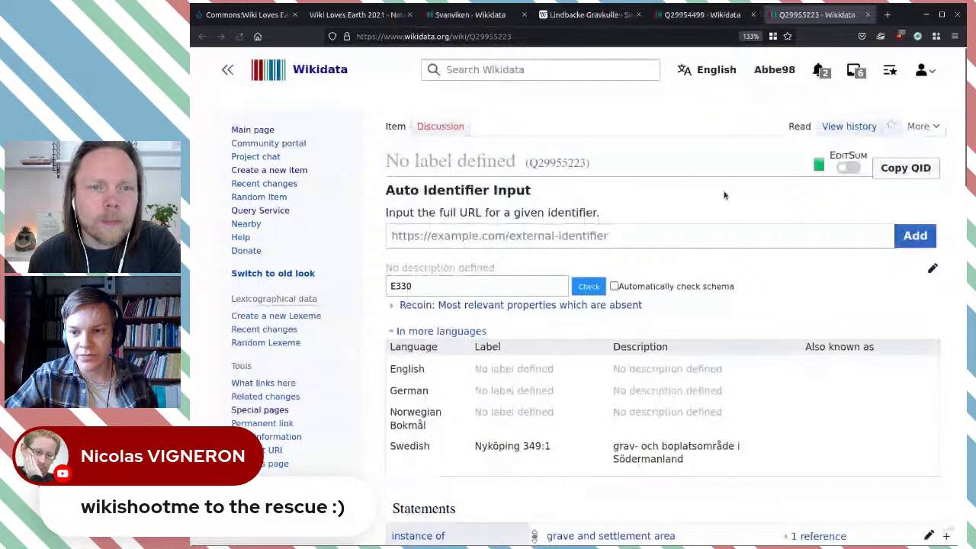
# Examine the labels, statements and identifiers of item Q29955223, and close the item
pyautogui.scroll(-6, 724, 195)
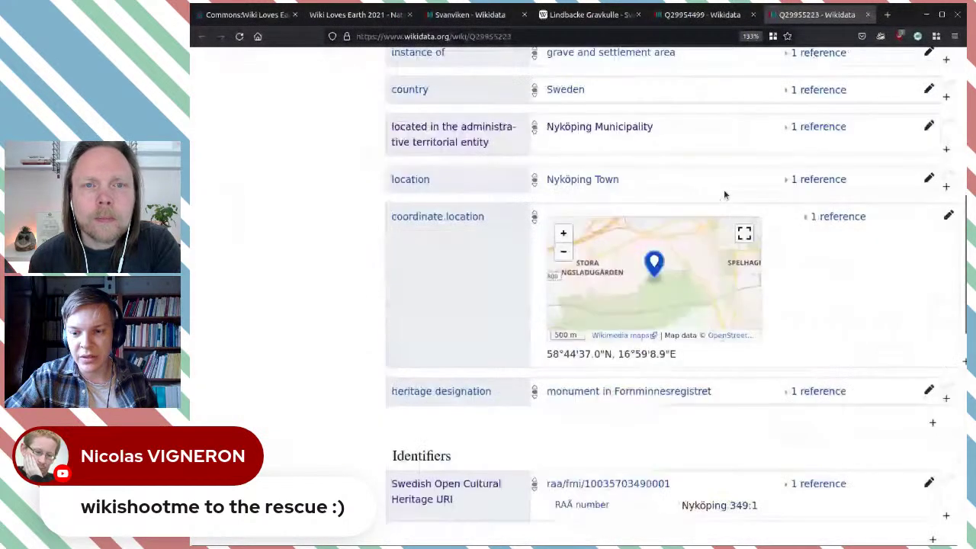
pyautogui.scroll(4, 724, 190)
pyautogui.scroll(-2, 758, 177)
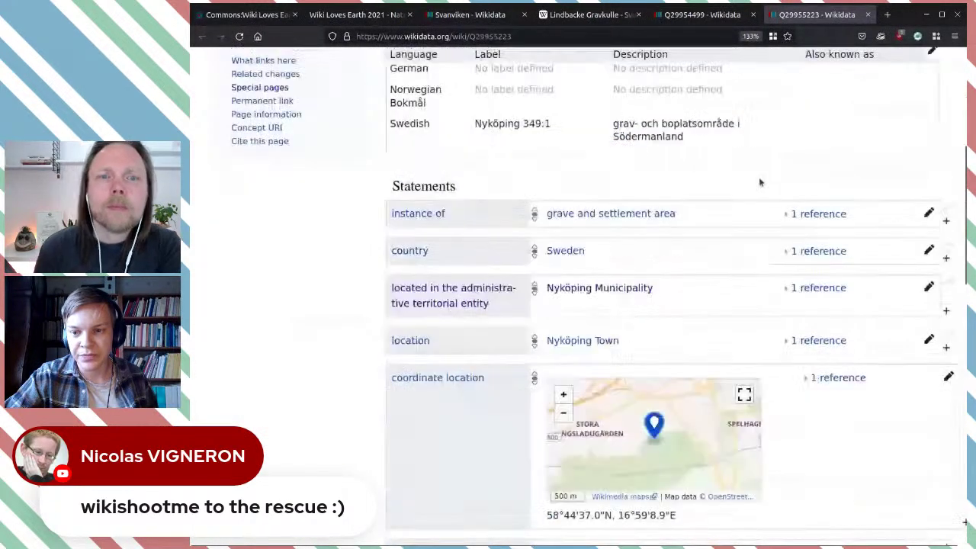
pyautogui.scroll(1, 770, 187)
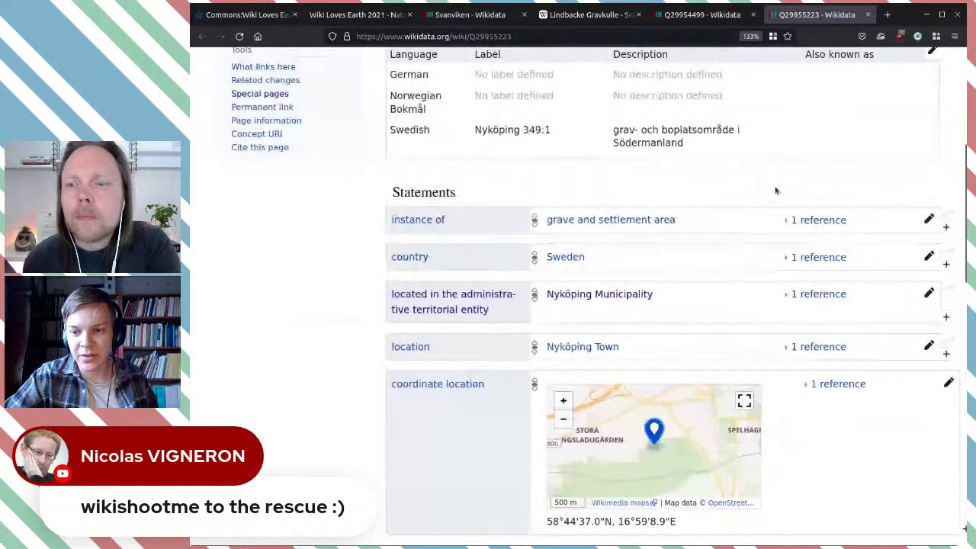
pyautogui.scroll(2, 775, 191)
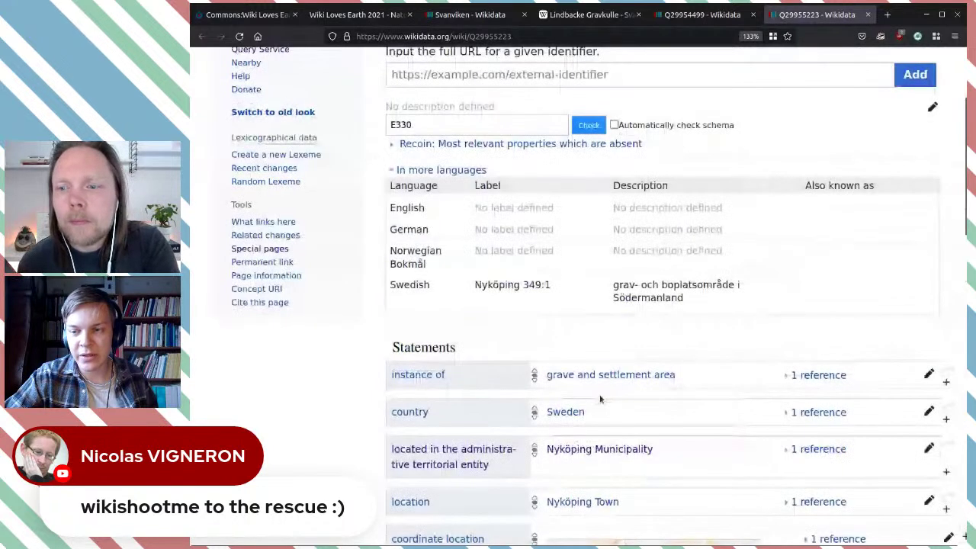
pyautogui.click(869, 14)
# Examine the labels, location and heritage statements of the grave field item Q29954499
pyautogui.scroll(-3, 565, 333)
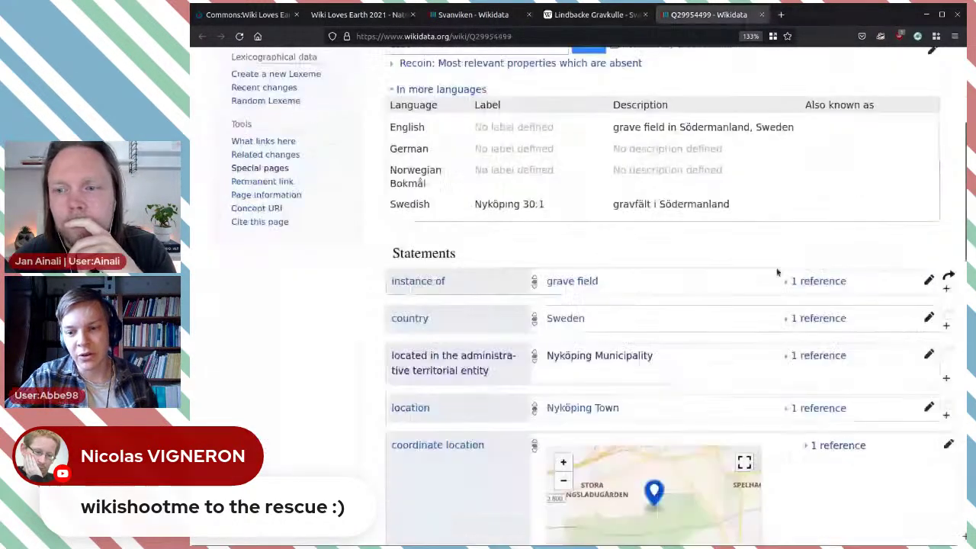
pyautogui.scroll(-3, 725, 278)
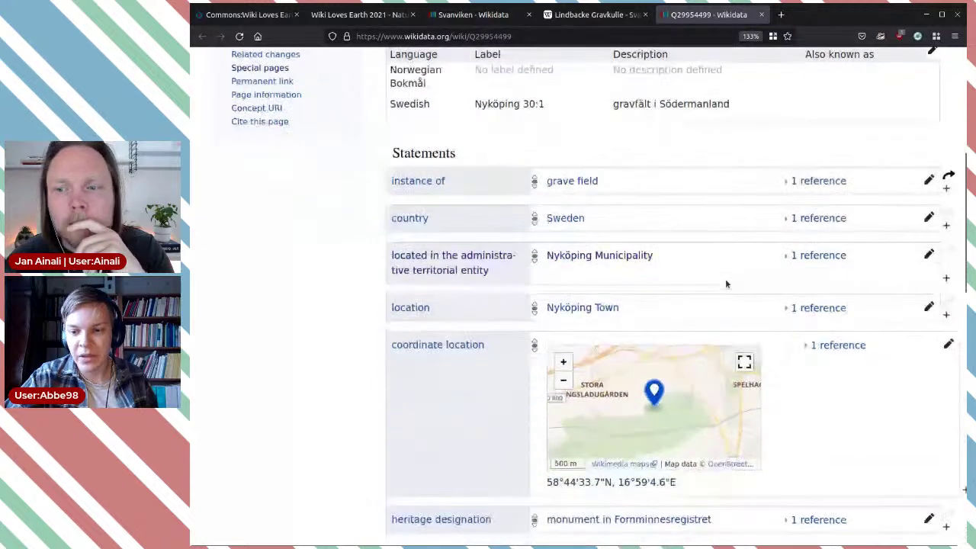
pyautogui.scroll(-2, 810, 316)
pyautogui.scroll(4, 808, 318)
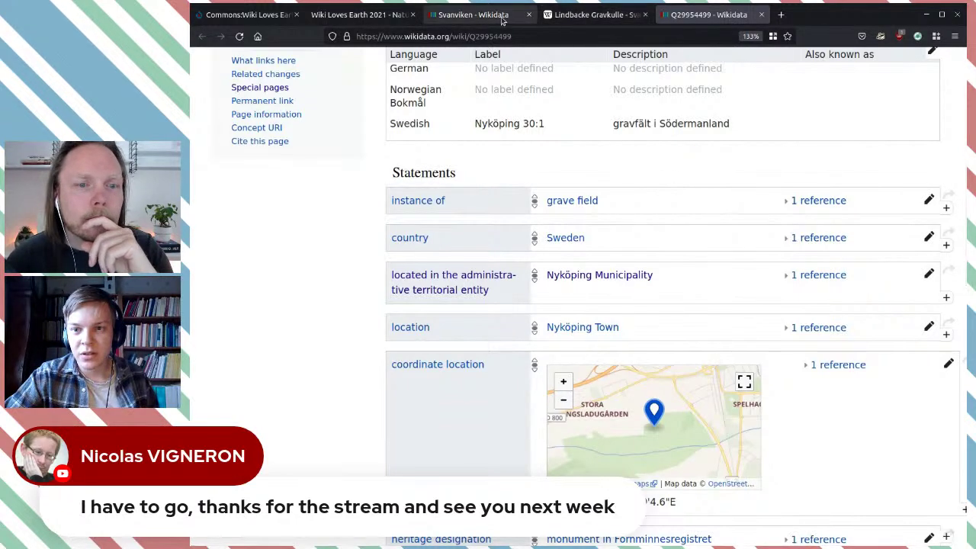
# Open the Commons file page of the Gravkulle på Lindbacke image, copy its name File:Lindbacke_Gravkulle.jpg and return to item Q29954499
pyautogui.click(587, 21)
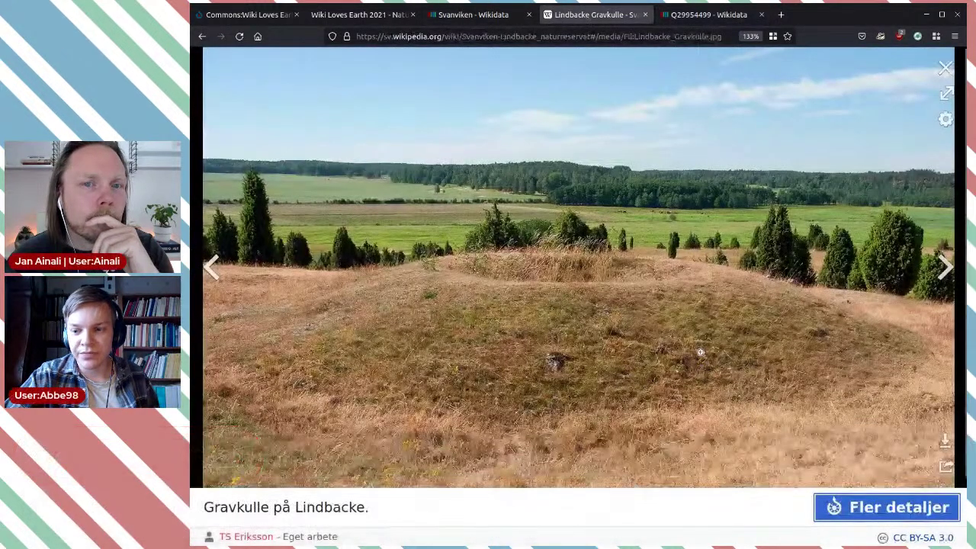
pyautogui.click(642, 137)
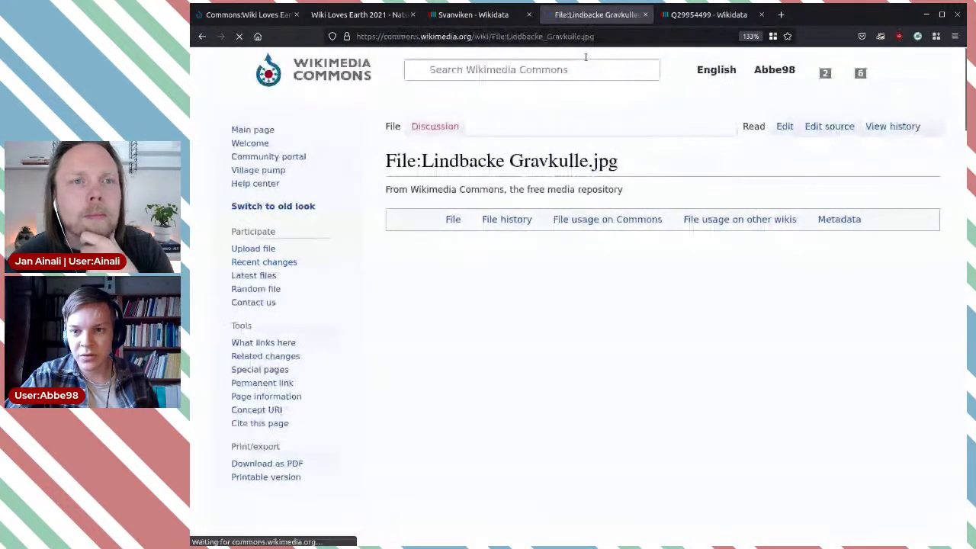
pyautogui.moveTo(595, 36); pyautogui.dragTo(490, 36)
pyautogui.hotkey('ctrl', 'c')
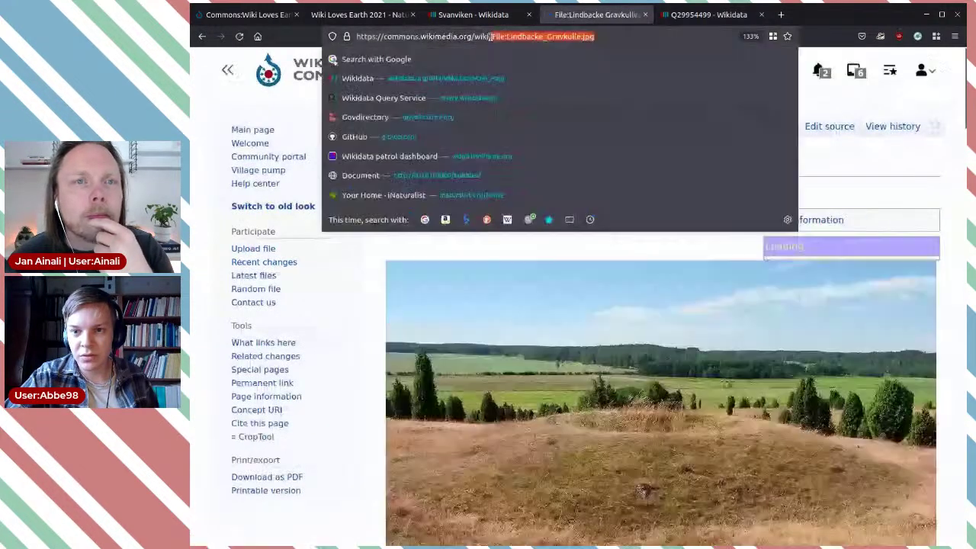
pyautogui.press('Escape')
pyautogui.click(709, 15)
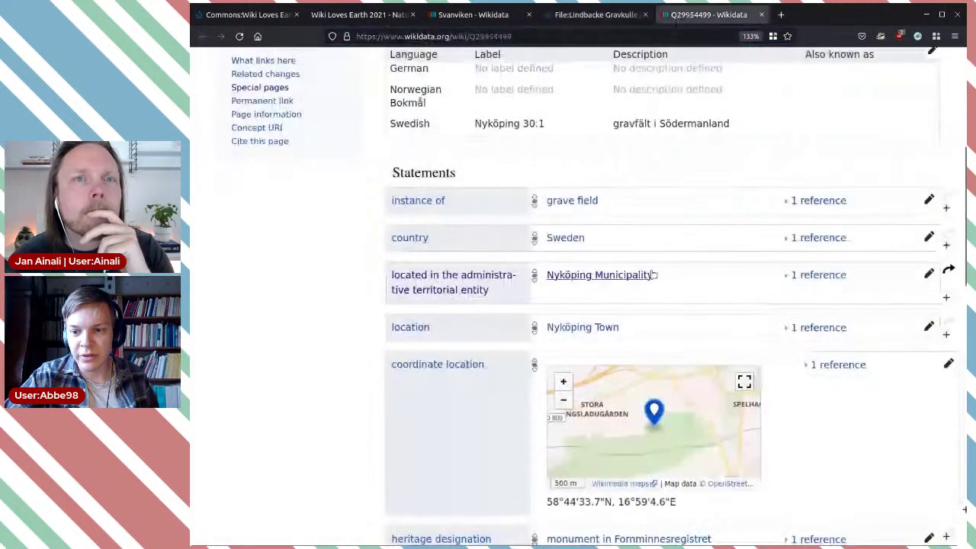
# Add an image statement with Lindbacke Gravkulle.jpg to the grave field item Q29954499 and publish it
pyautogui.scroll(2, 733, 278)
pyautogui.scroll(-3, 733, 277)
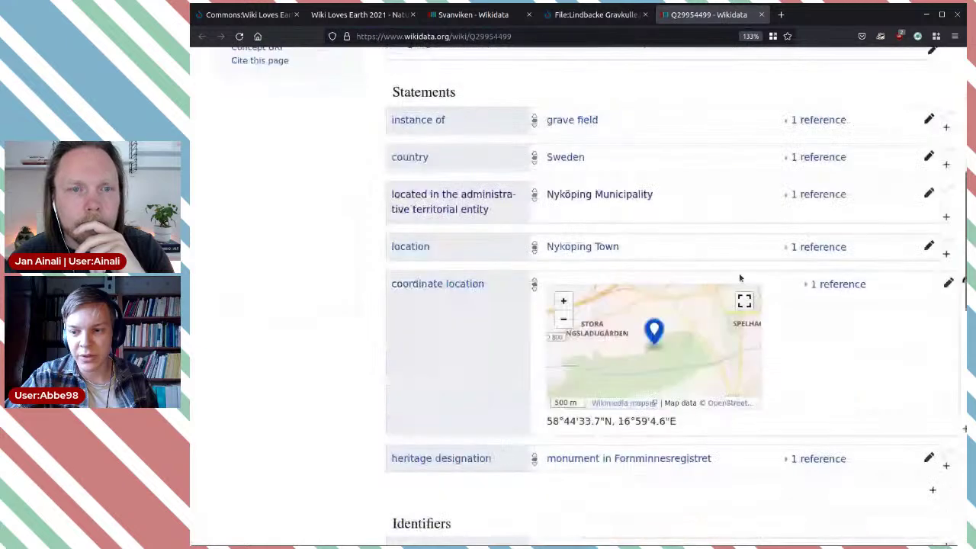
pyautogui.scroll(-2, 870, 390)
pyautogui.click(931, 410)
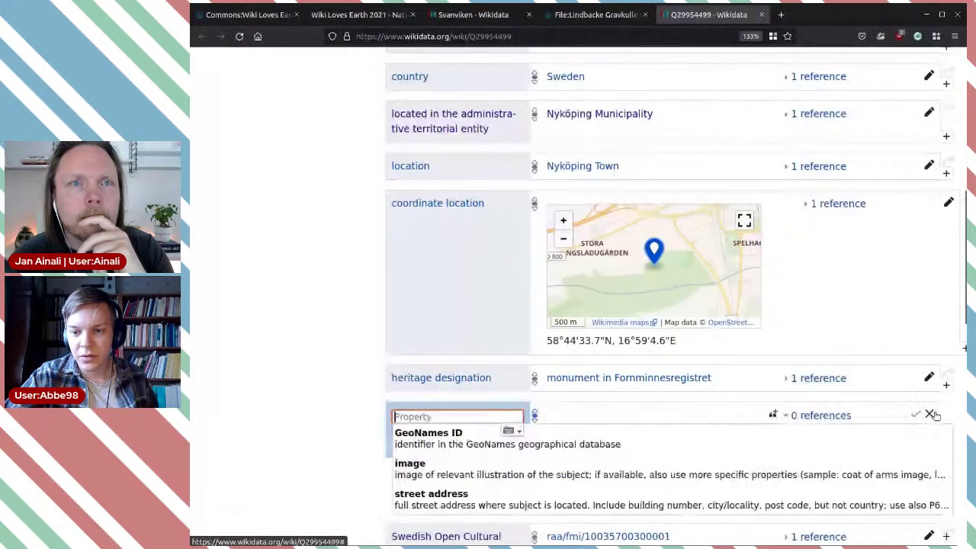
pyautogui.click(432, 473)
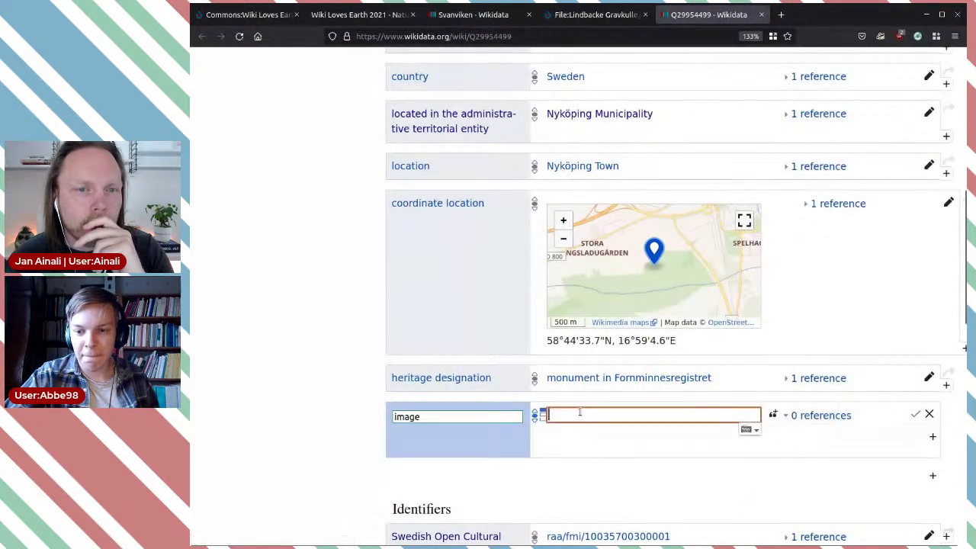
pyautogui.hotkey('ctrl', 'v')
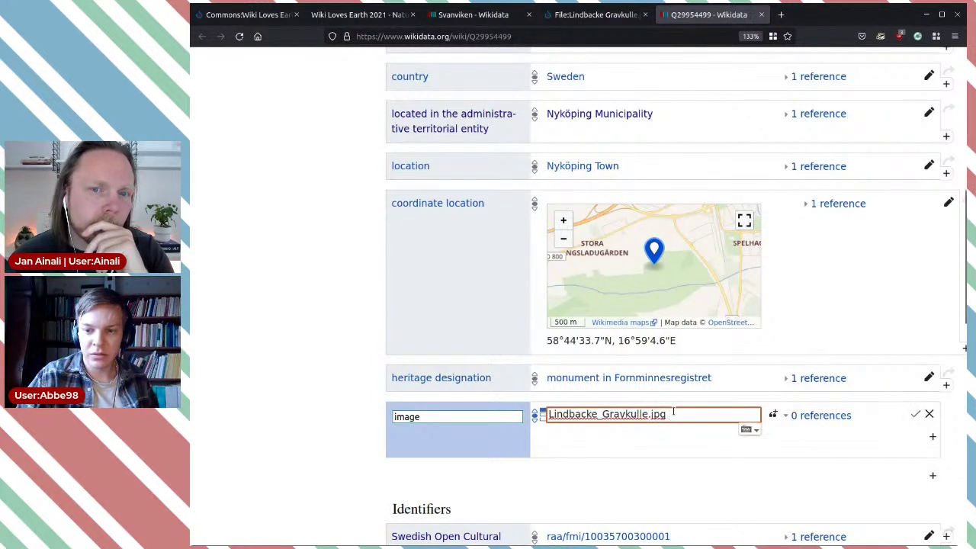
pyautogui.click(625, 436)
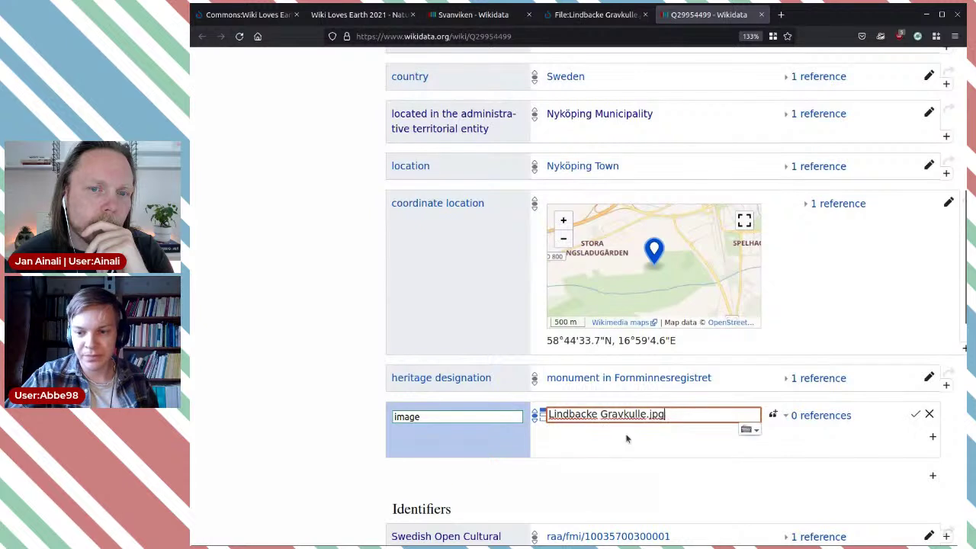
pyautogui.click(913, 414)
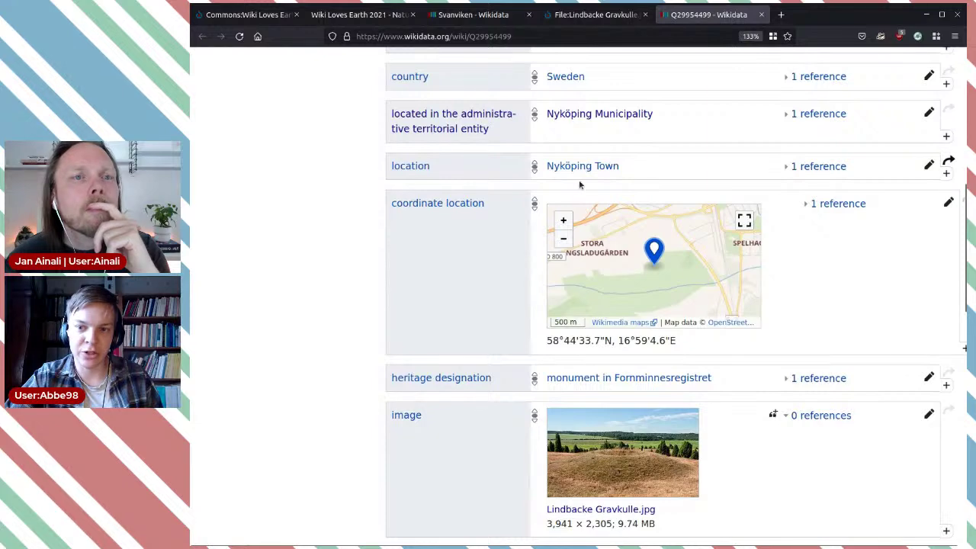
# Check the reference of the location statement, and start a new statement with the property located in protected area
pyautogui.click(801, 165)
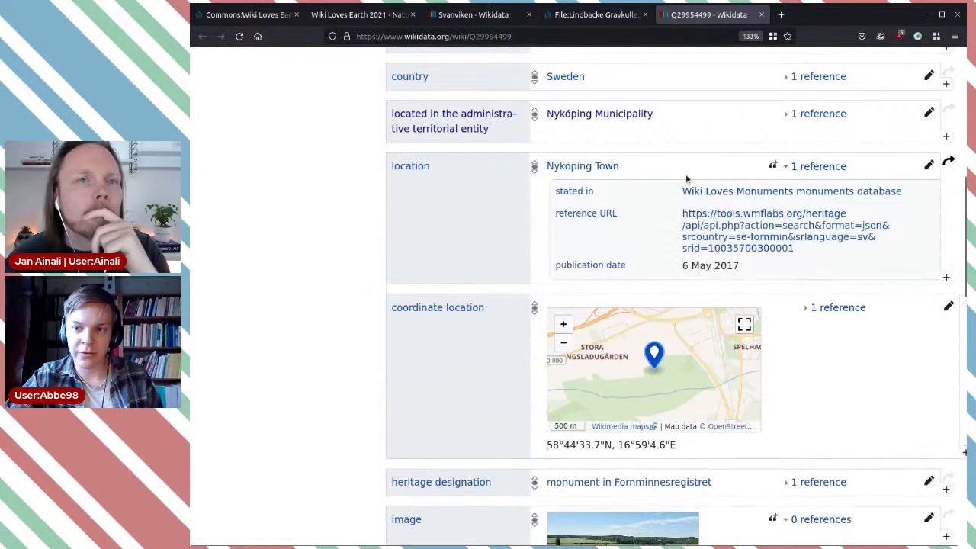
pyautogui.click(833, 164)
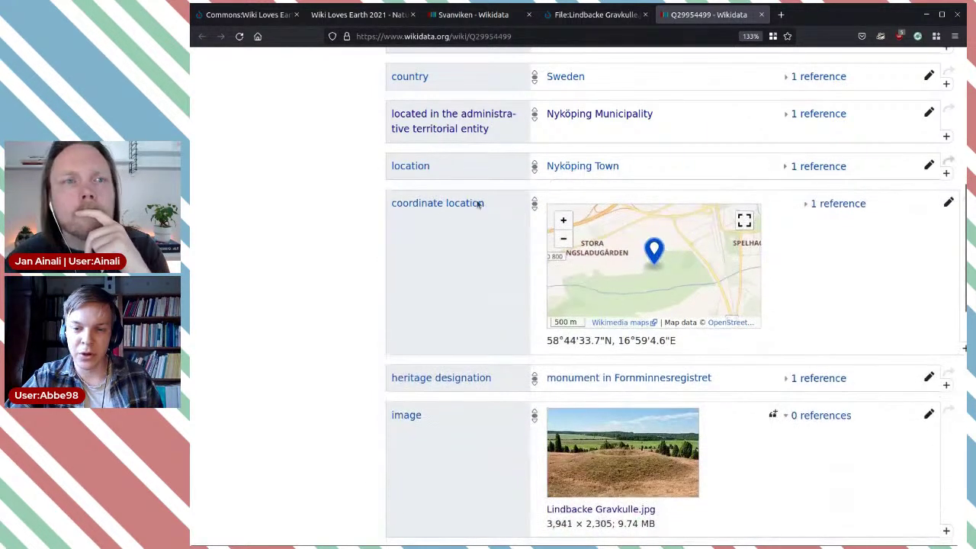
pyautogui.scroll(-4, 894, 232)
pyautogui.click(932, 233)
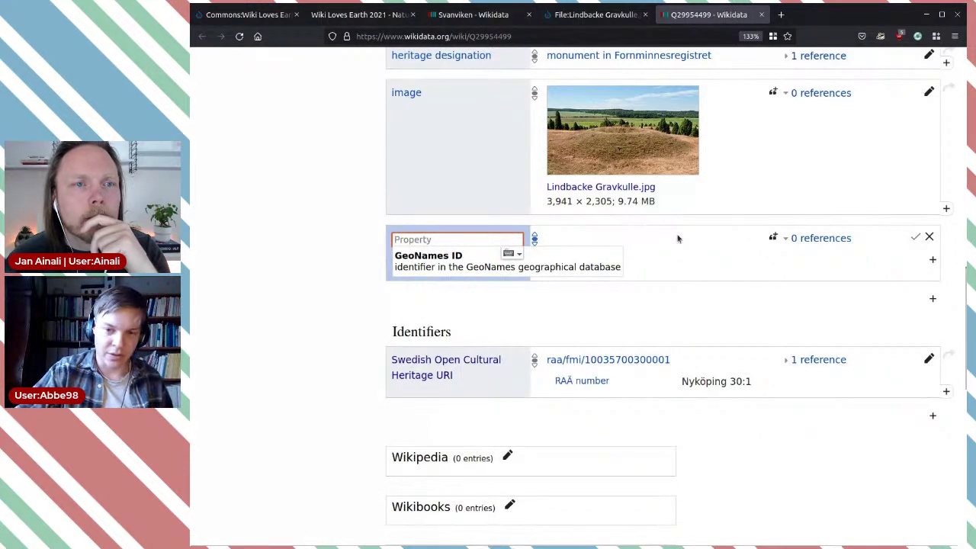
pyautogui.write('l')
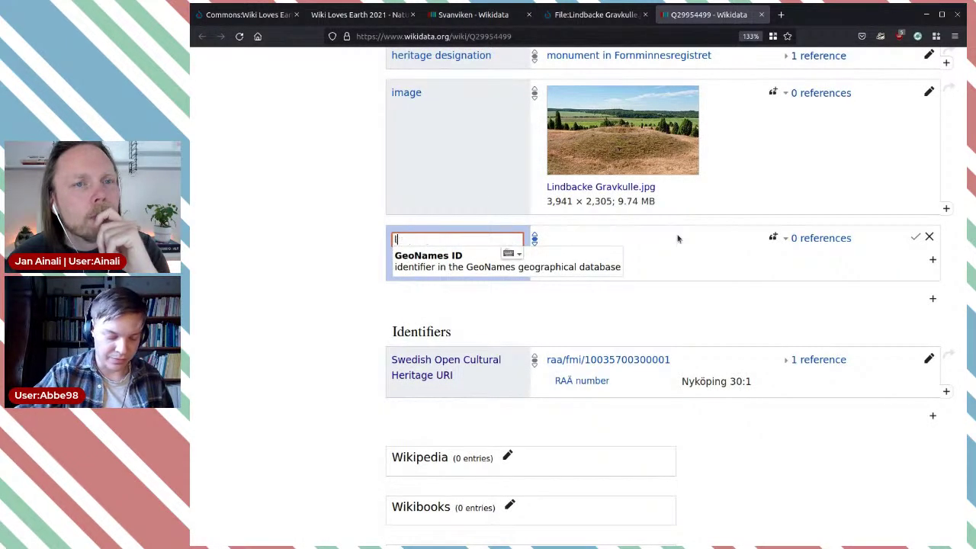
pyautogui.write('ocated in ')
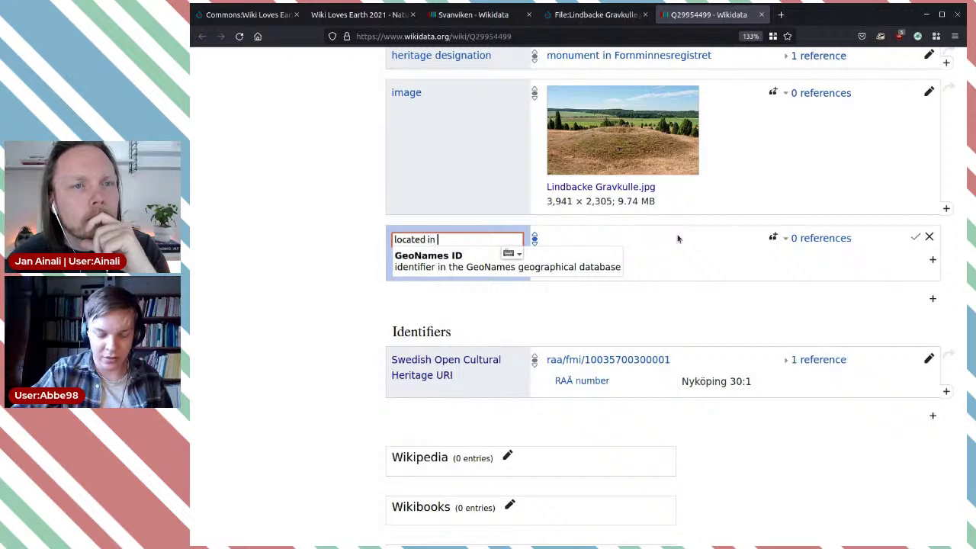
pyautogui.write('pro')
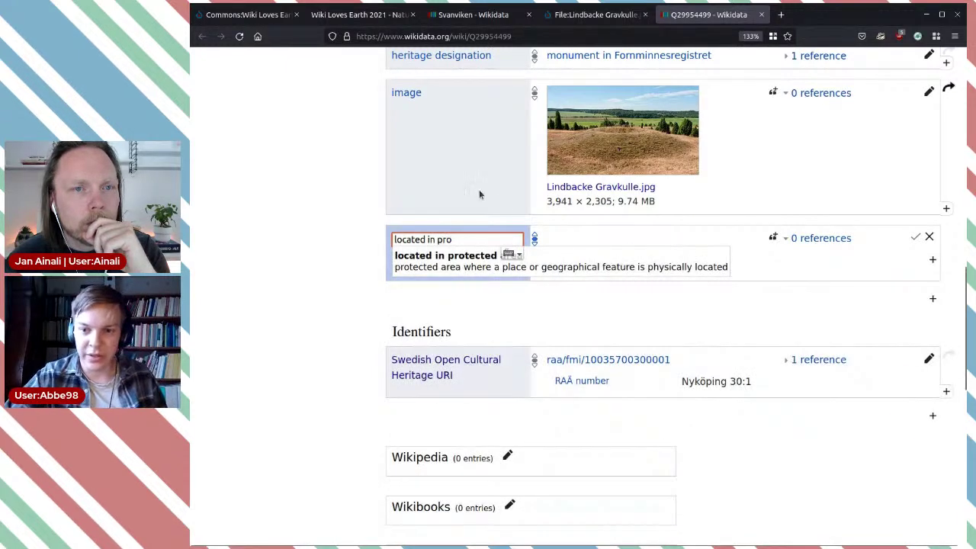
pyautogui.click(590, 259)
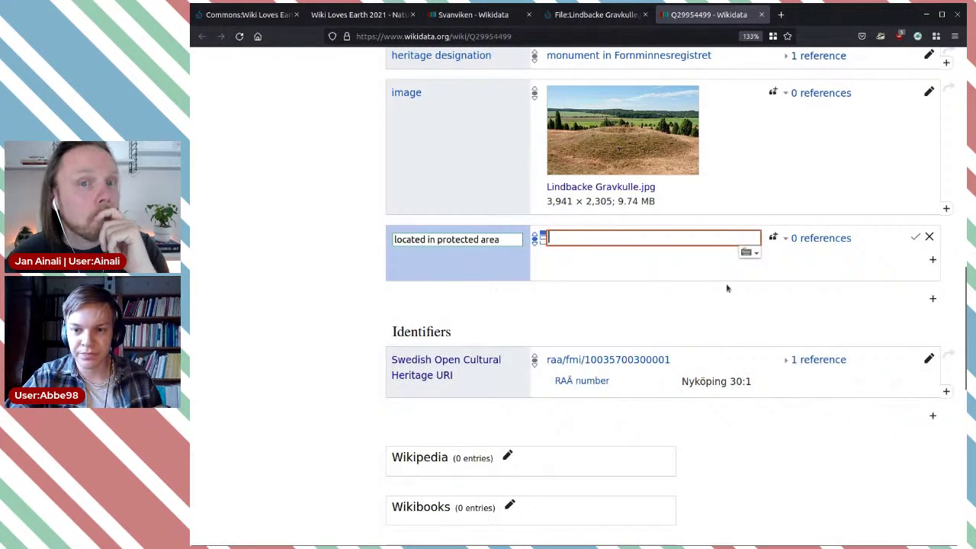
# Copy the item ID Q10684375 from the address of the Svanviken item
pyautogui.click(476, 17)
pyautogui.scroll(20, 636, 120)
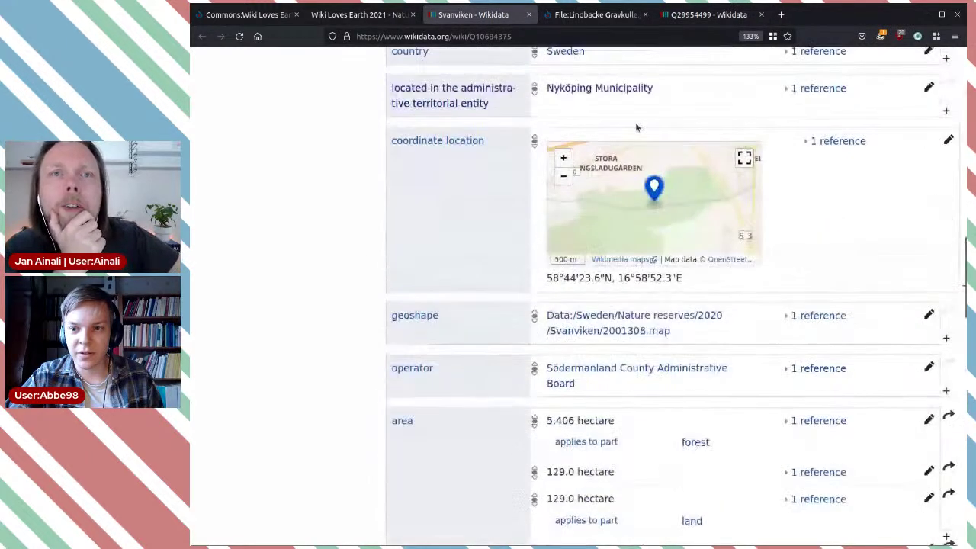
pyautogui.scroll(2, 637, 127)
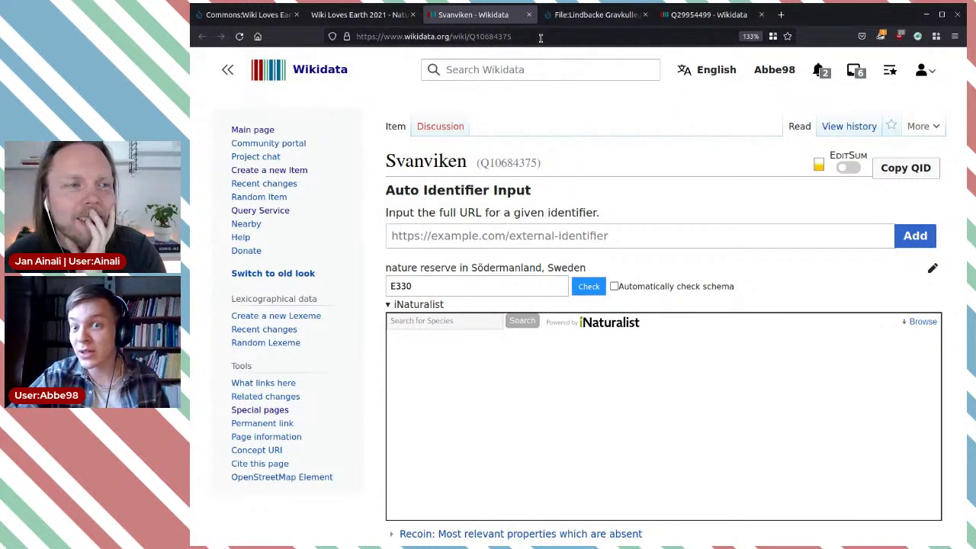
pyautogui.doubleClick(508, 37)
pyautogui.hotkey('ctrl', 'c')
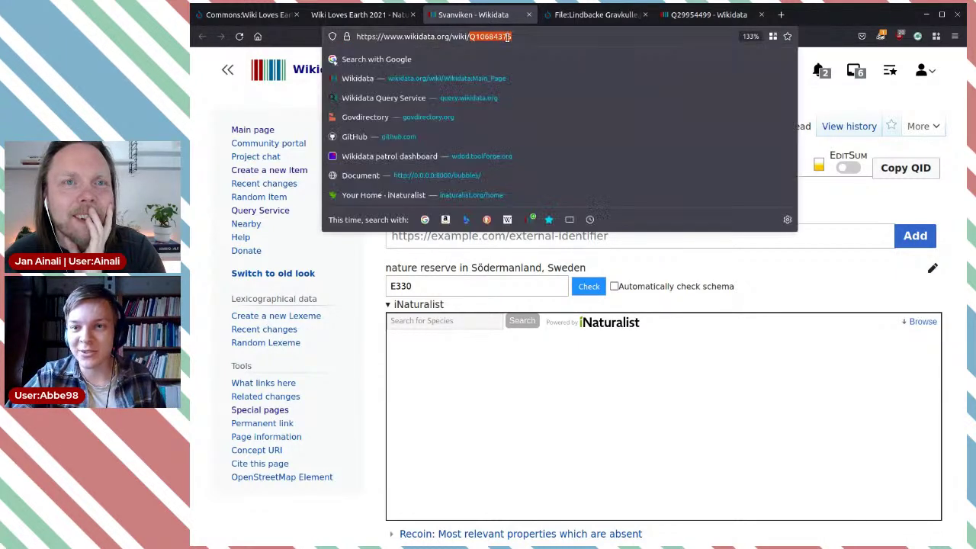
# Set the located in protected area value of item Q29954499 to Svanviken (Q10684375) and publish the statement
pyautogui.click(700, 14)
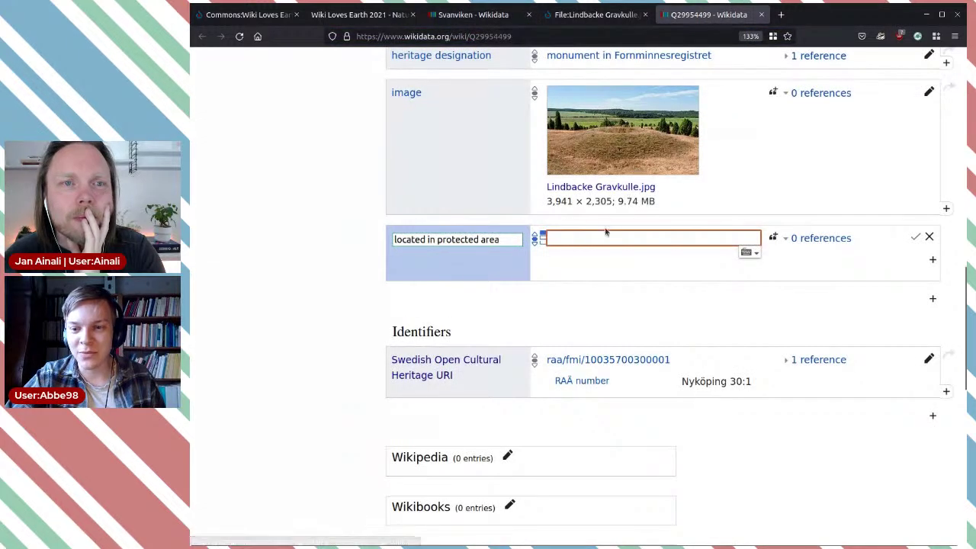
pyautogui.hotkey('ctrl', 'v')
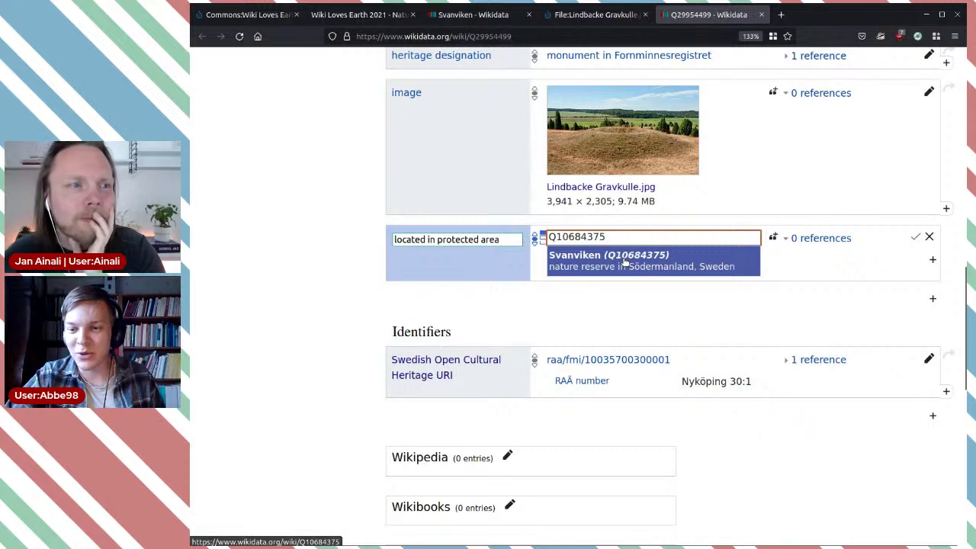
pyautogui.click(624, 261)
pyautogui.click(914, 237)
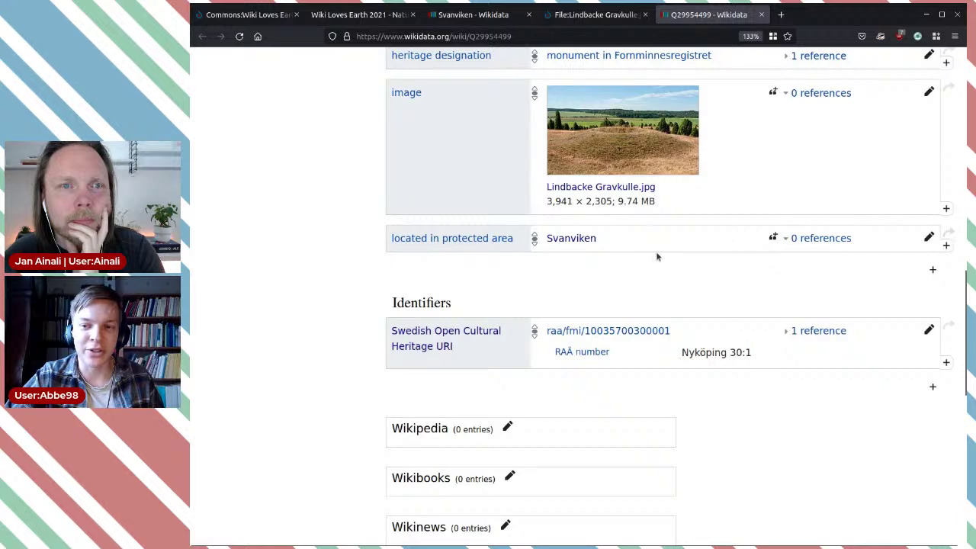
# Review the Svanviken item's location, geoshape, operator, area and taxon statements and its identifiers
pyautogui.scroll(6, 630, 268)
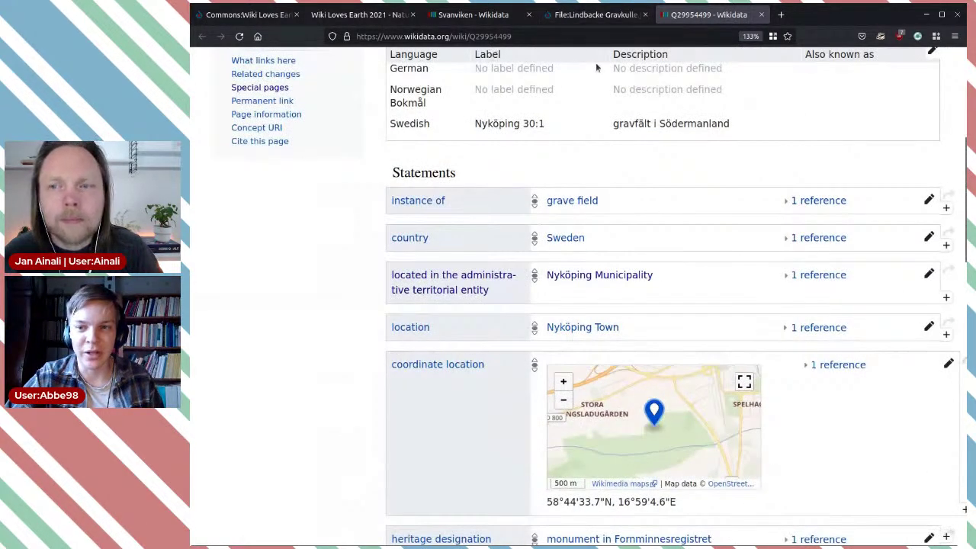
pyautogui.click(587, 14)
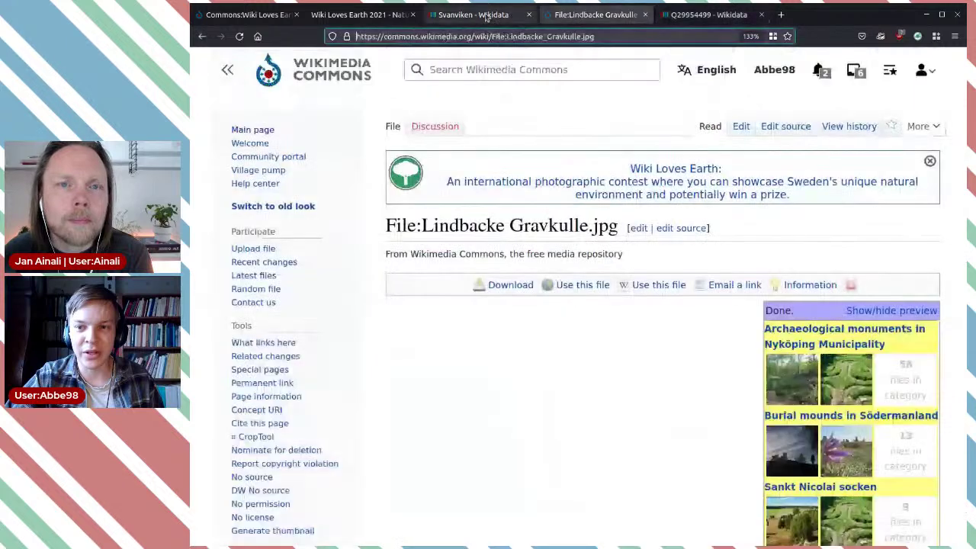
pyautogui.click(469, 15)
pyautogui.scroll(-5, 686, 336)
pyautogui.scroll(-10, 712, 379)
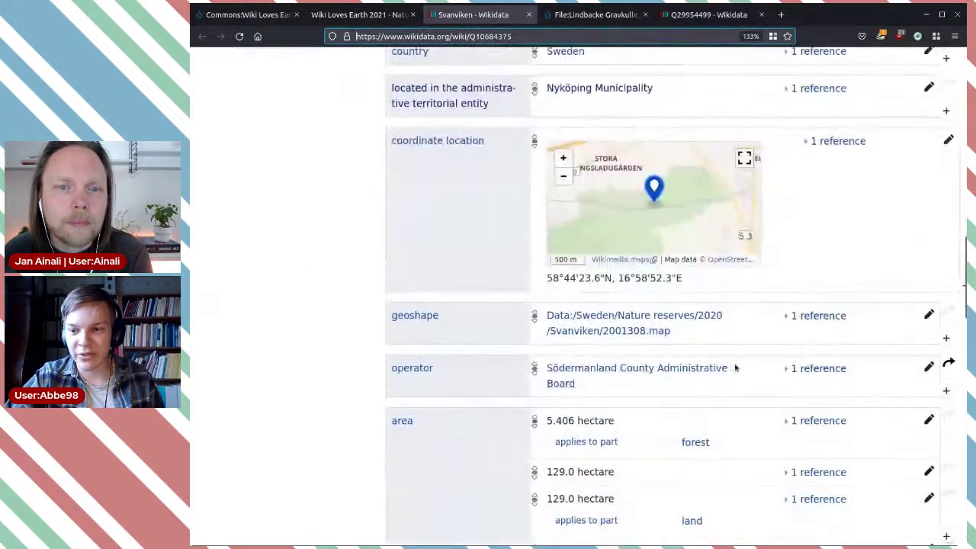
pyautogui.scroll(3, 735, 368)
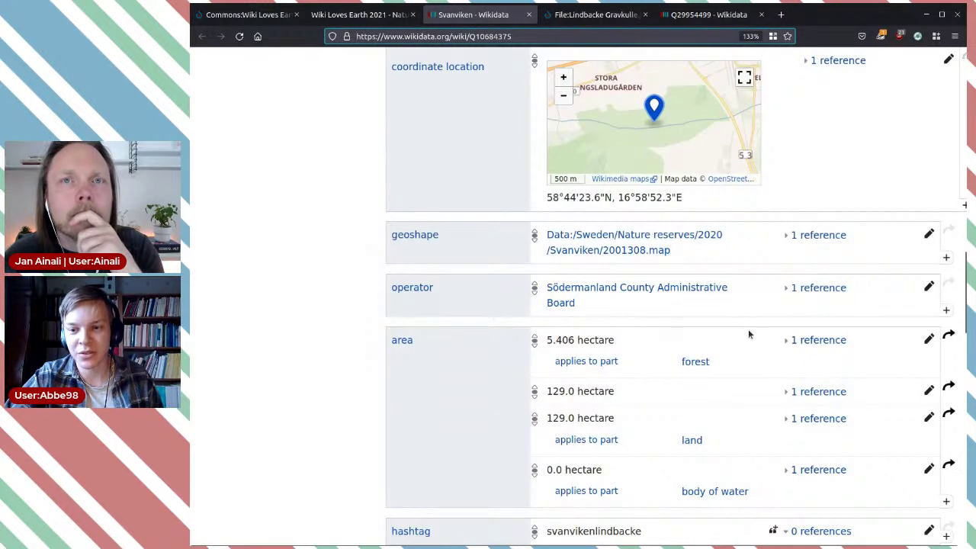
pyautogui.scroll(1, 964, 307)
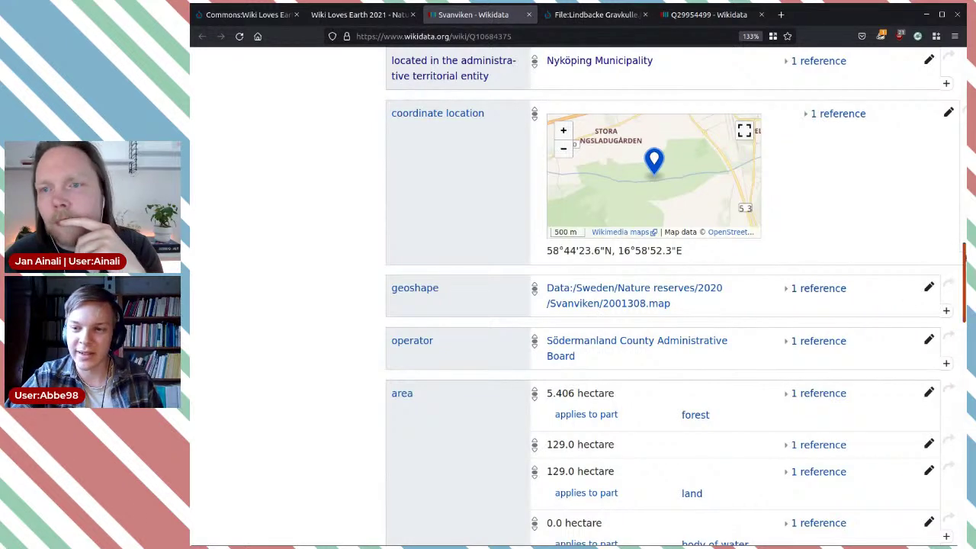
pyautogui.scroll(-5, 961, 345)
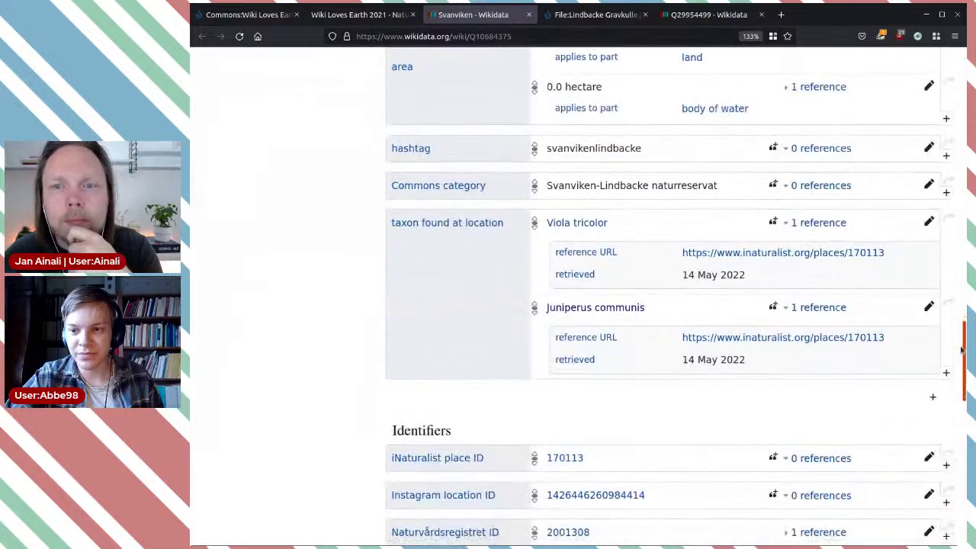
pyautogui.moveTo(962, 349); pyautogui.dragTo(953, 303)
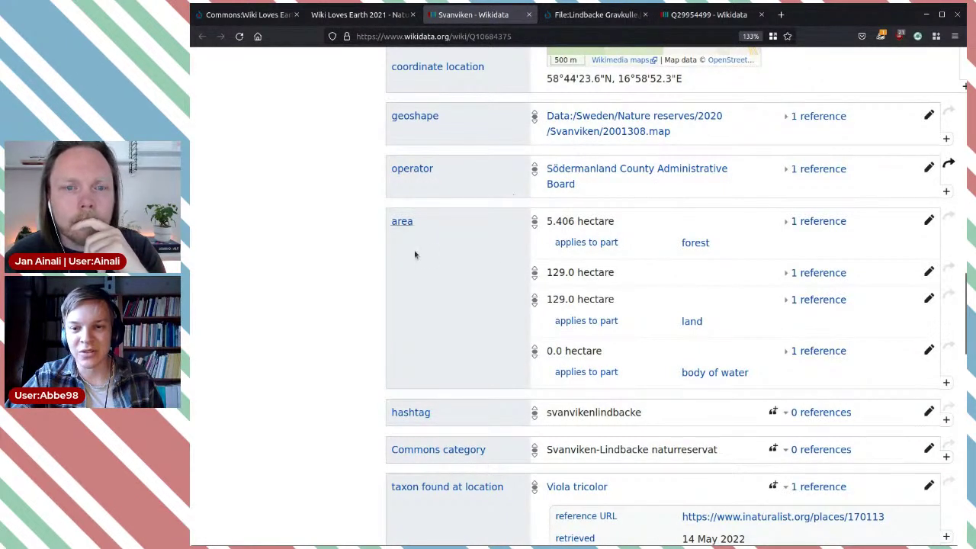
# Revisit the Lindbacke Gravkulle.jpg file page and item Q29954499, and go back from the file page to the Swedish Wikipedia image view
pyautogui.click(585, 14)
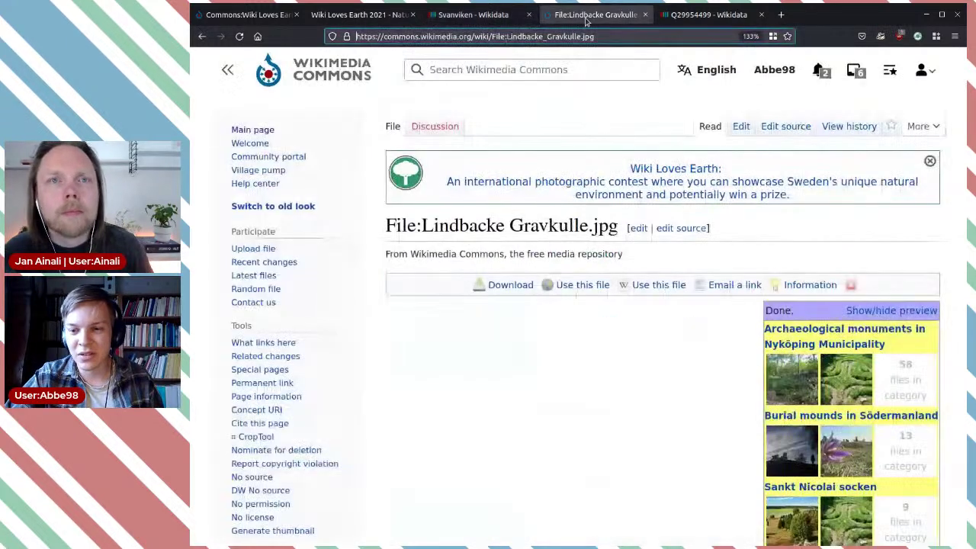
pyautogui.click(684, 17)
pyautogui.hotkey('ctrl', 'shift', 'Tab')
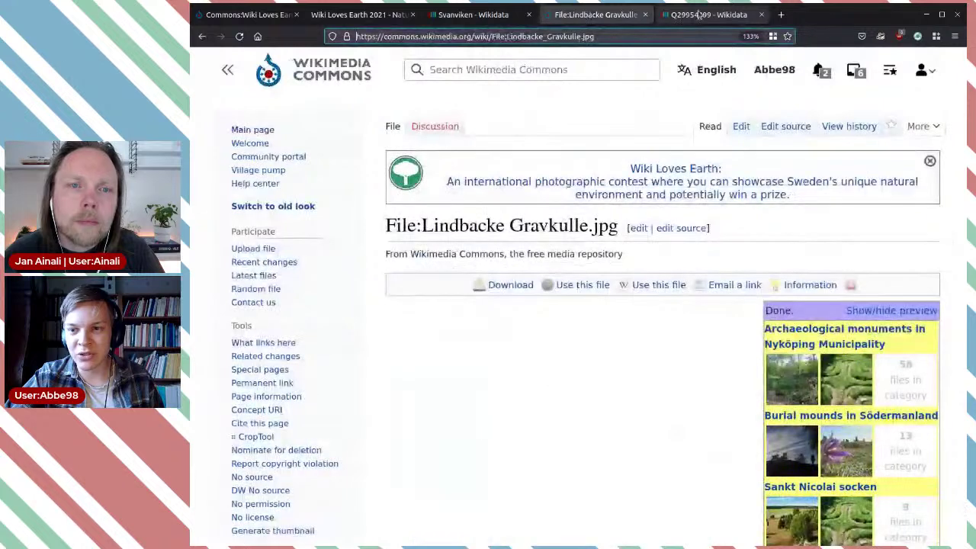
pyautogui.click(698, 14)
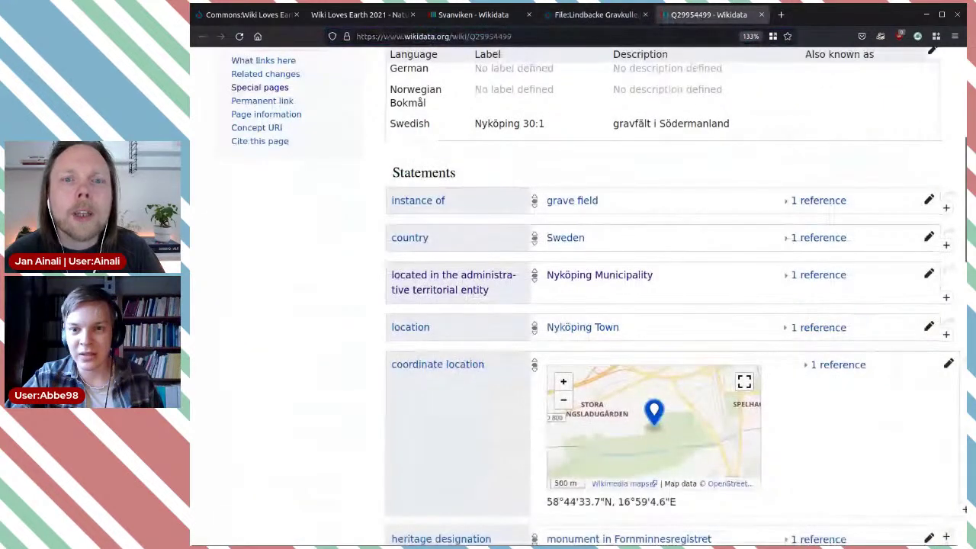
pyautogui.click(587, 18)
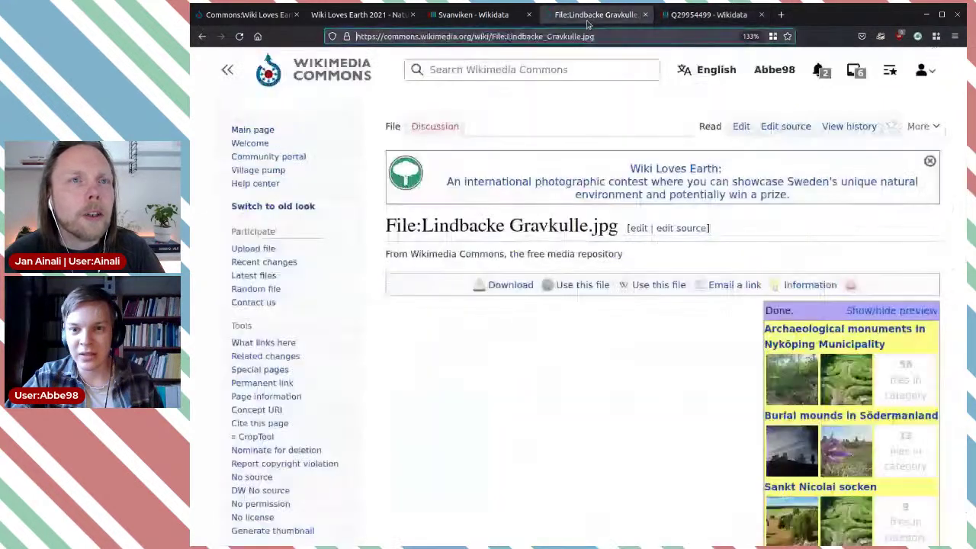
pyautogui.click(202, 37)
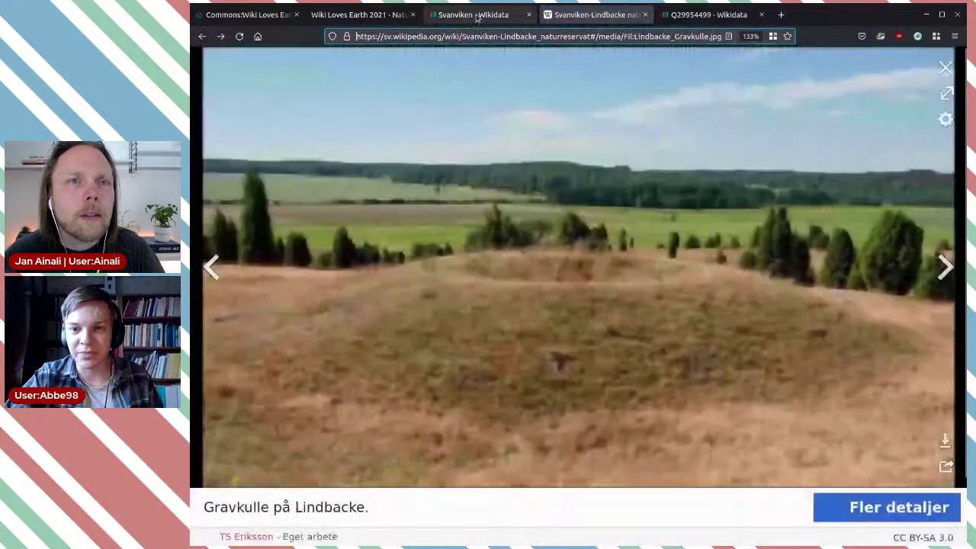
# Look through the Svanviken item's statements again, from the image and inception to the area and Commons category
pyautogui.click(478, 15)
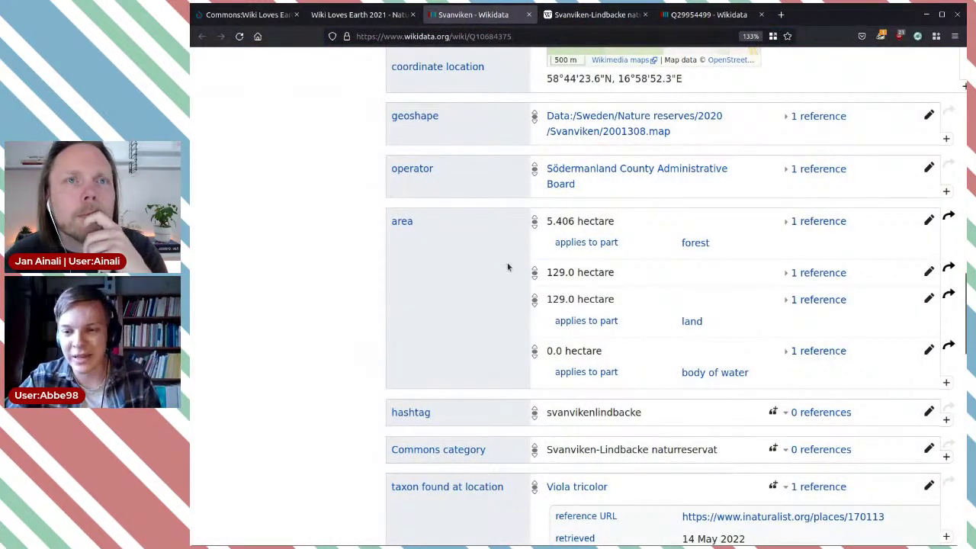
pyautogui.scroll(2, 453, 212)
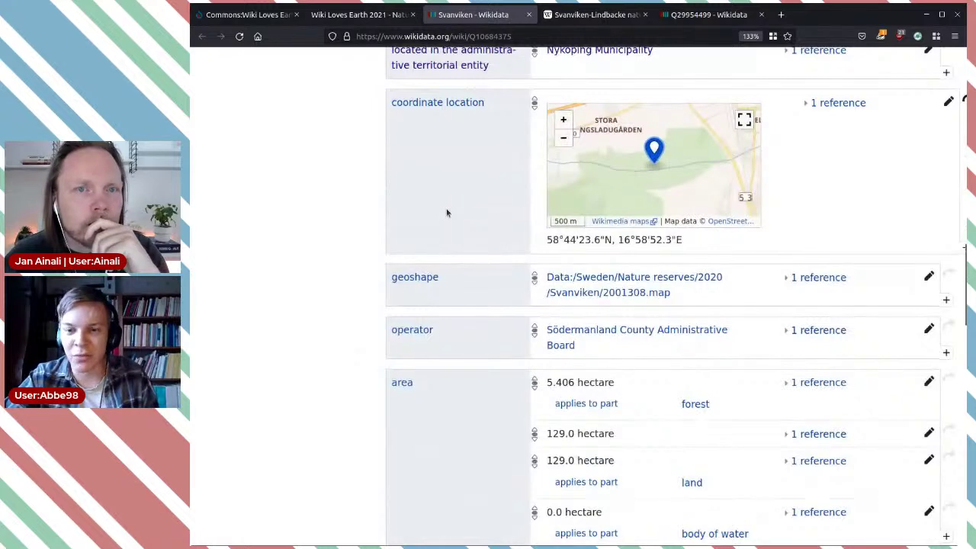
pyautogui.scroll(2, 447, 210)
pyautogui.scroll(2, 484, 268)
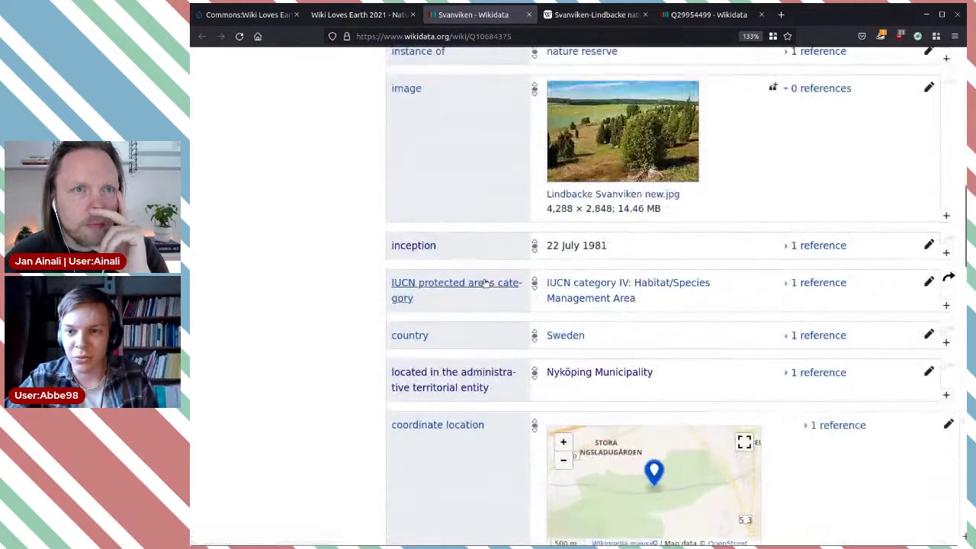
pyautogui.scroll(2, 484, 283)
pyautogui.scroll(-6, 484, 283)
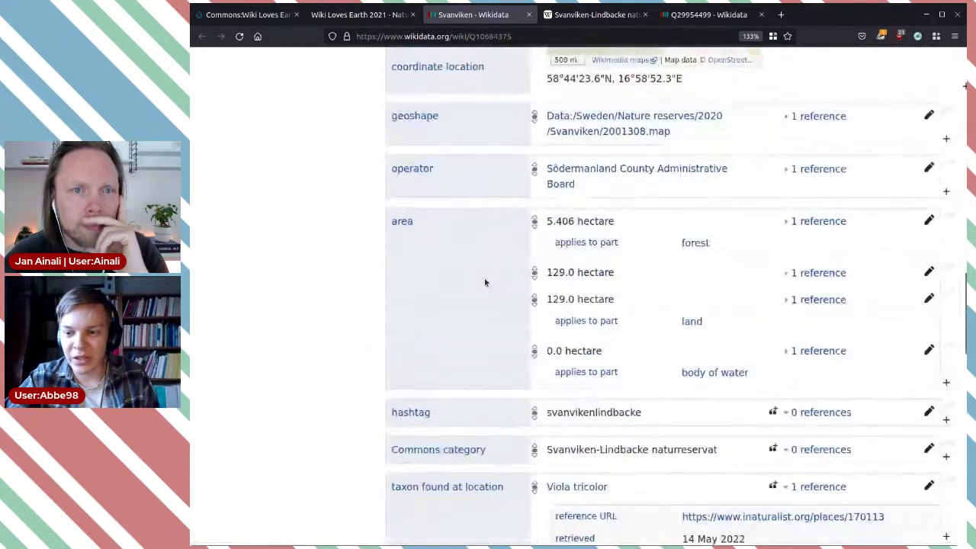
# Open the Svanviken item's Naturvårdsregistret ID link in a new tab and check that identifier's reference
pyautogui.scroll(-6, 507, 260)
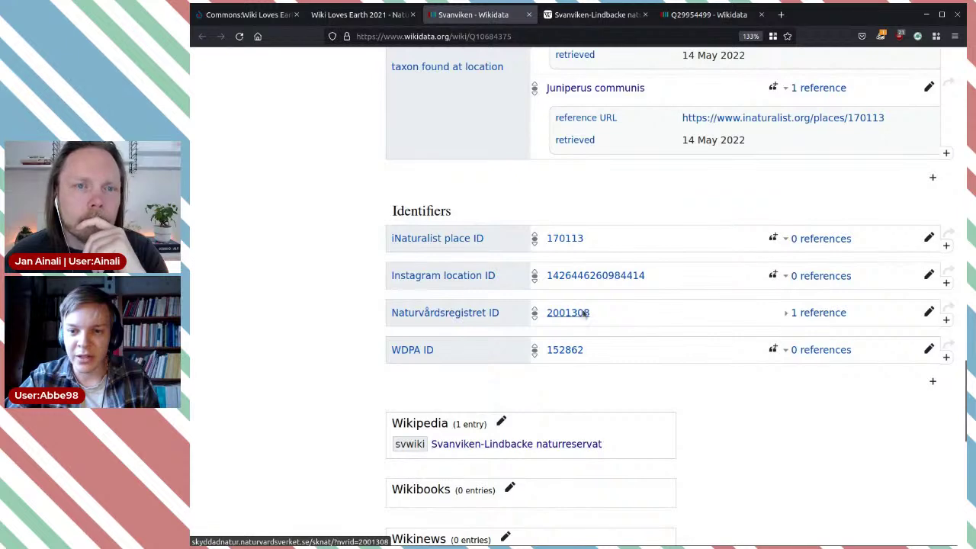
pyautogui.middleClick(585, 315)
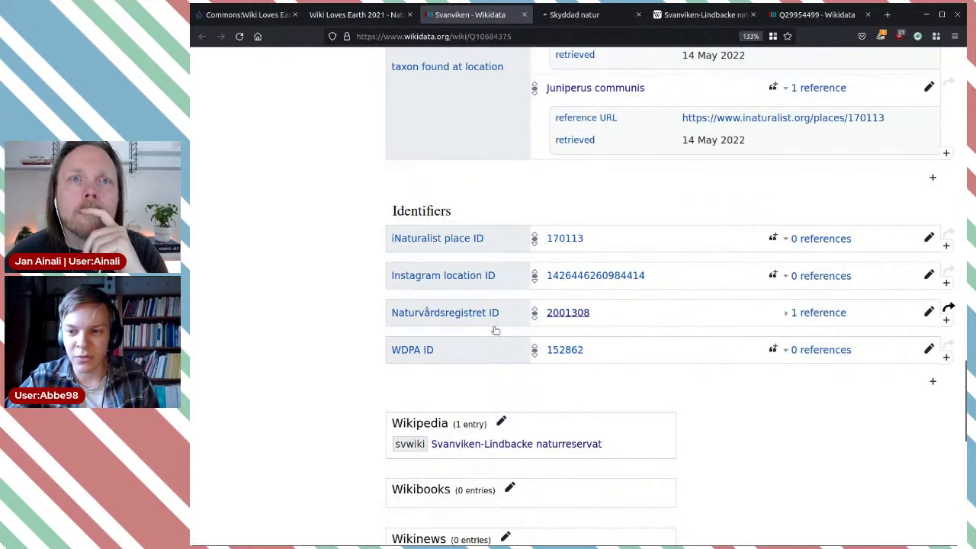
pyautogui.scroll(3, 611, 326)
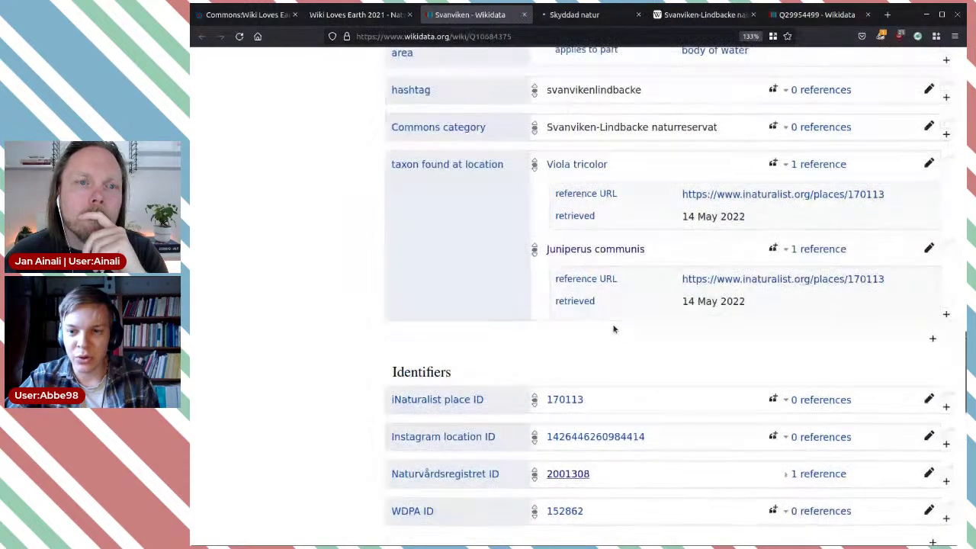
pyautogui.click(825, 475)
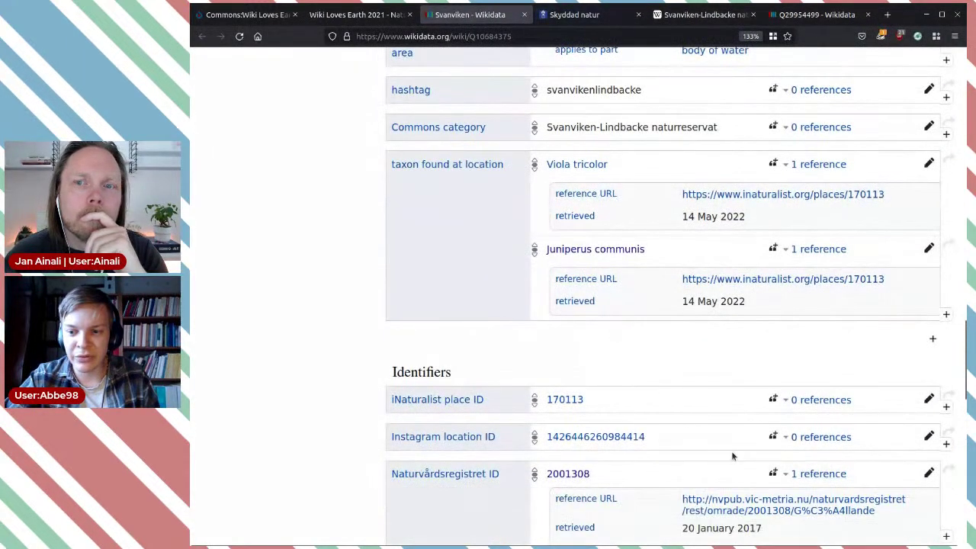
pyautogui.click(806, 473)
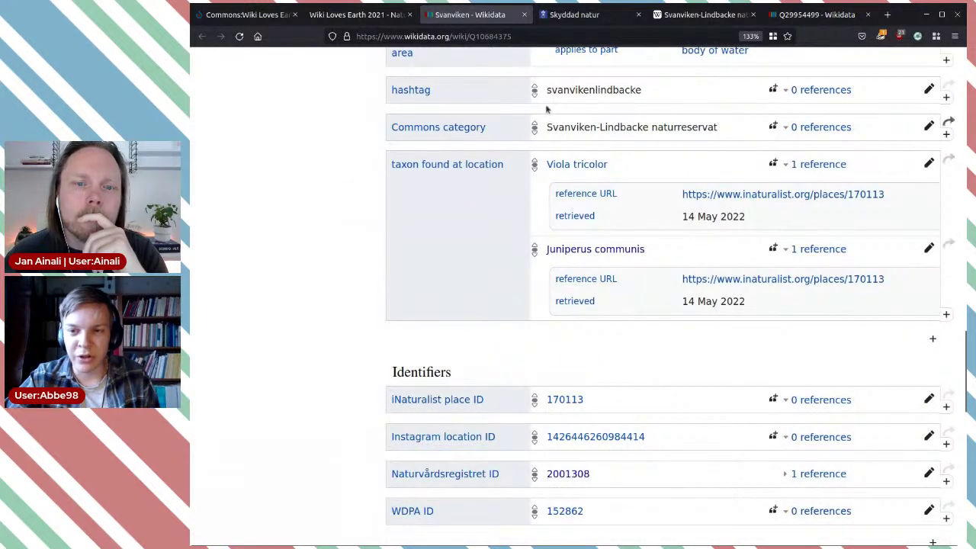
# View the Svanviken reserve's boundary on the Skyddad natur map and open the reserve's detail record
pyautogui.click(587, 15)
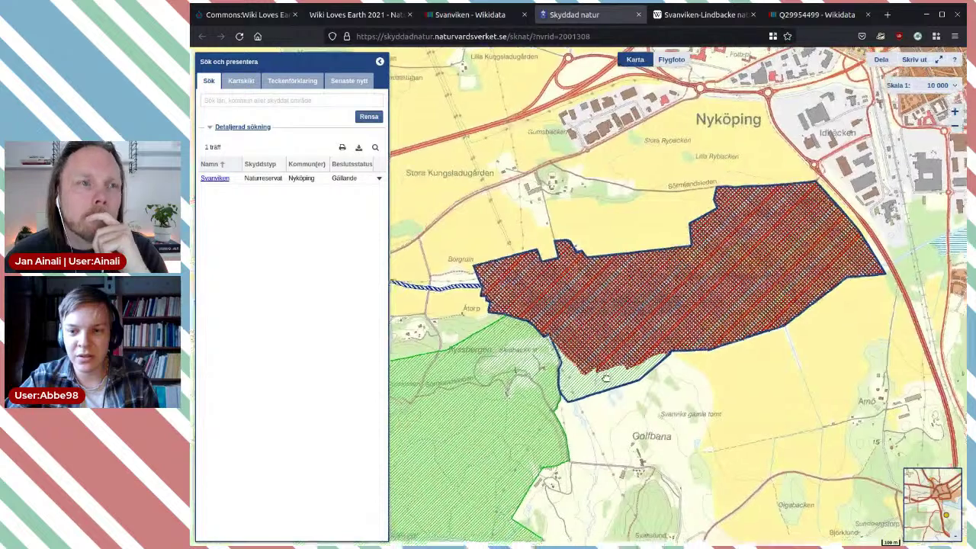
pyautogui.moveTo(595, 384); pyautogui.dragTo(569, 376)
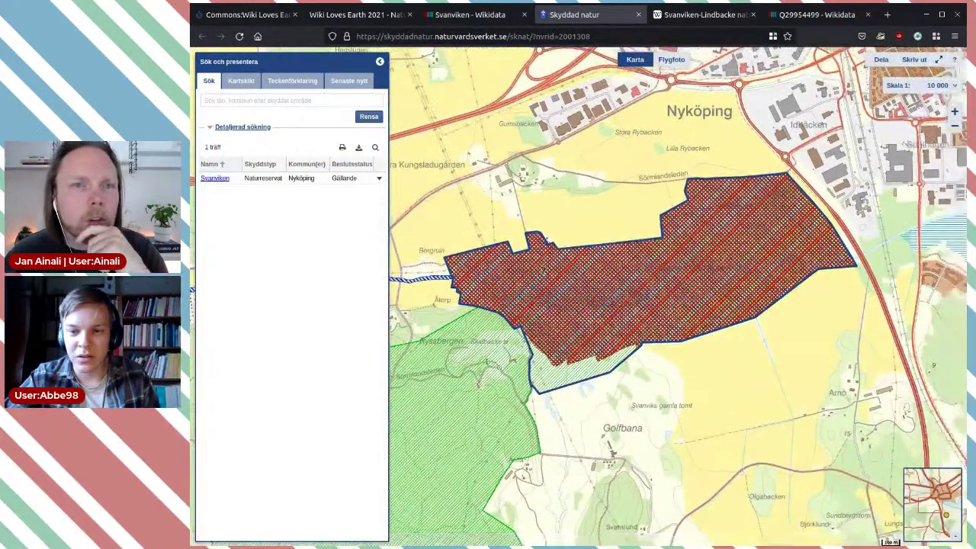
pyautogui.click(215, 178)
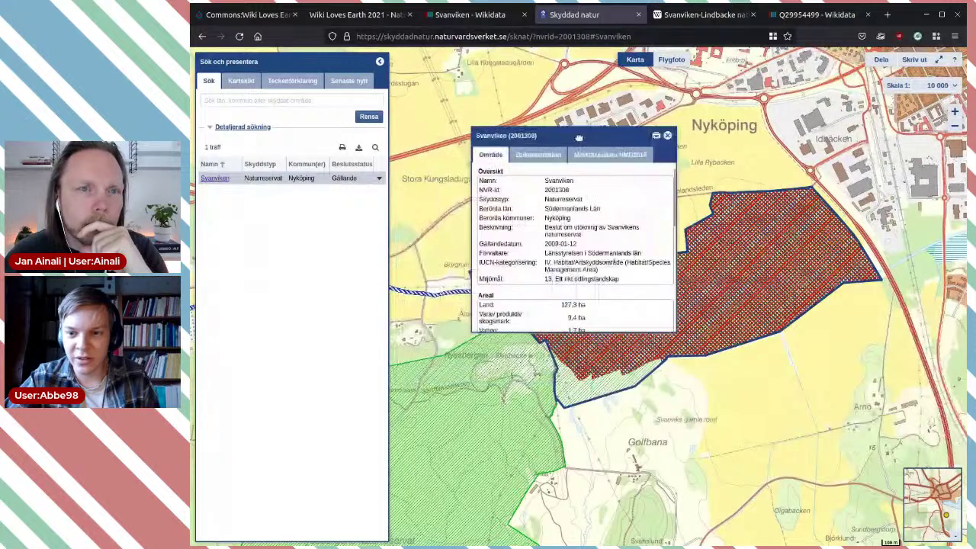
# Read through the decision documents and their dates in the Svanviken record's documentation
pyautogui.click(545, 156)
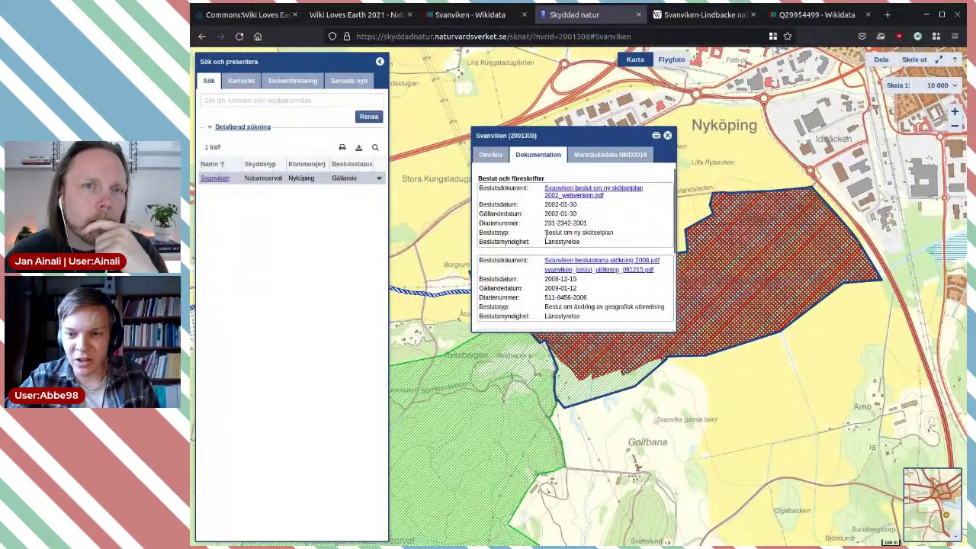
pyautogui.scroll(-3, 583, 232)
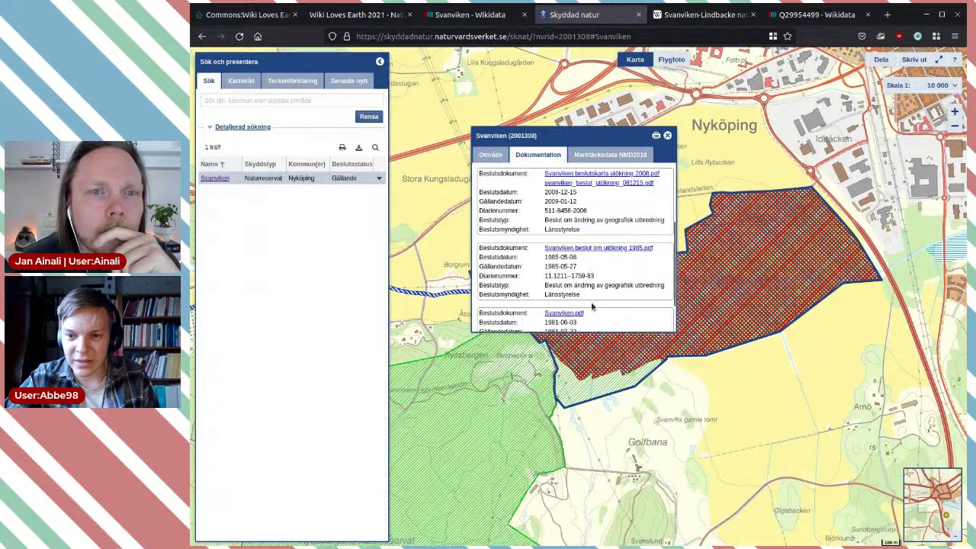
pyautogui.scroll(-2, 591, 306)
pyautogui.scroll(2, 597, 308)
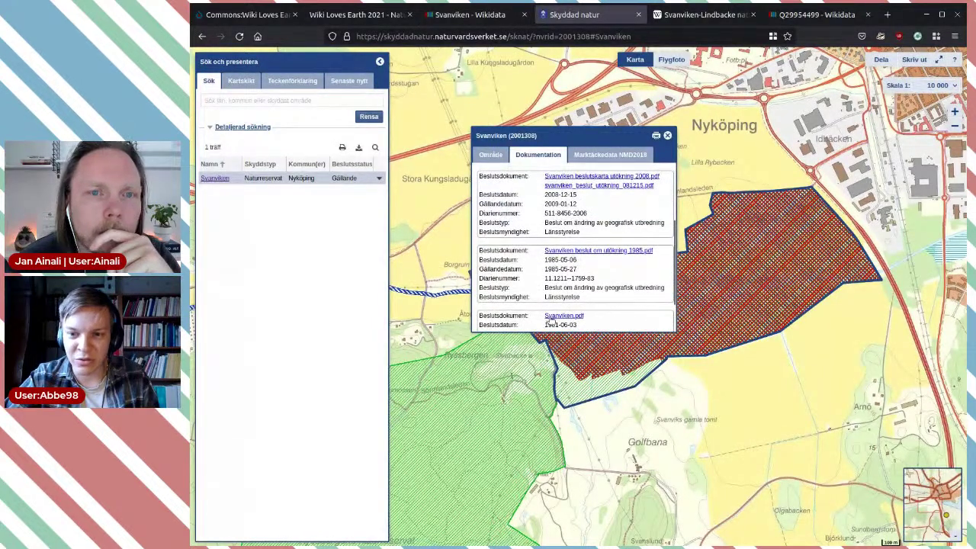
pyautogui.scroll(2, 614, 259)
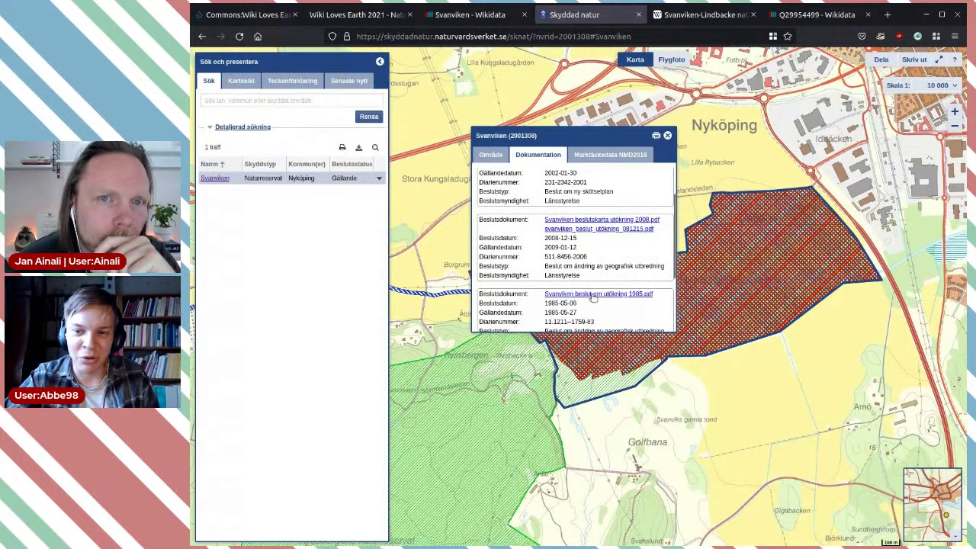
pyautogui.scroll(-4, 538, 282)
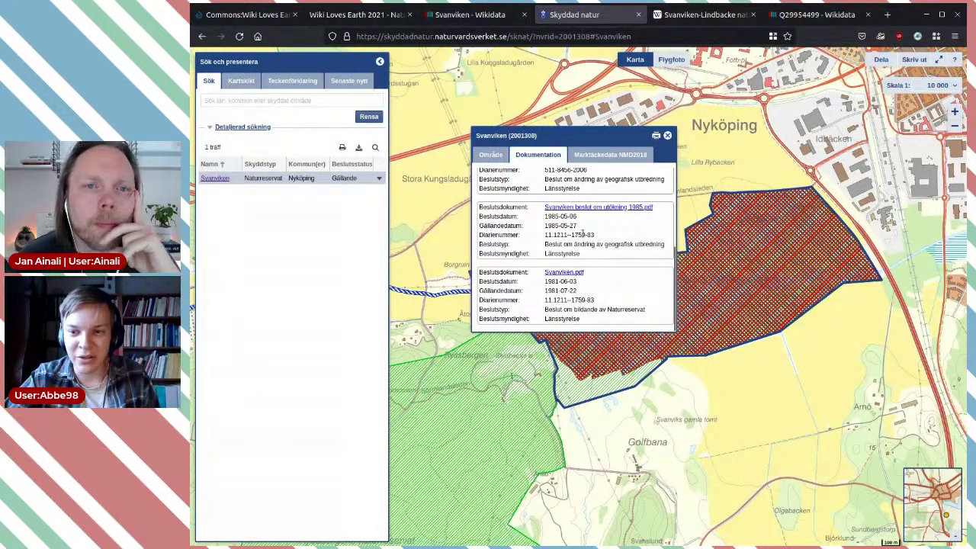
pyautogui.scroll(3, 582, 236)
pyautogui.scroll(2, 624, 232)
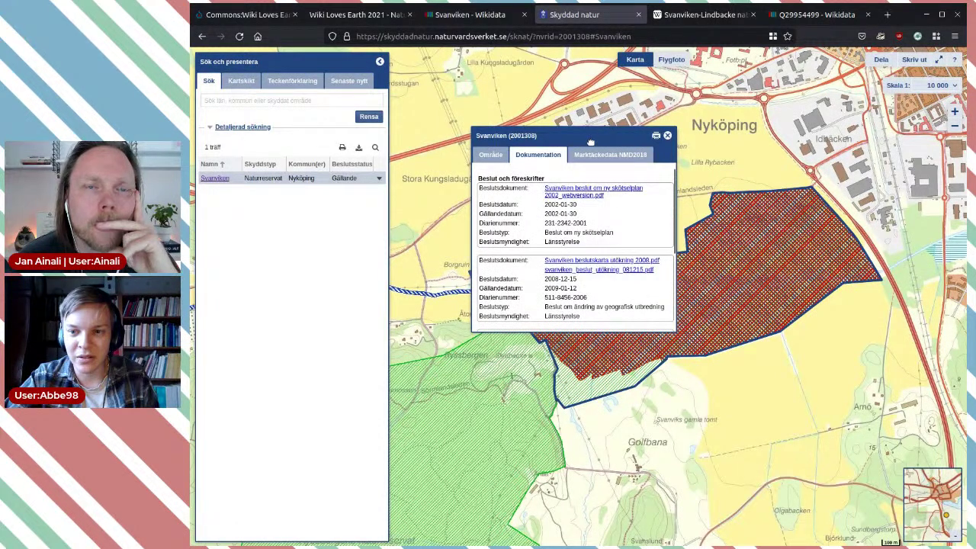
# Check the Svanviken record's NMD2018 land cover data, then its overview, area figures and purpose
pyautogui.click(596, 153)
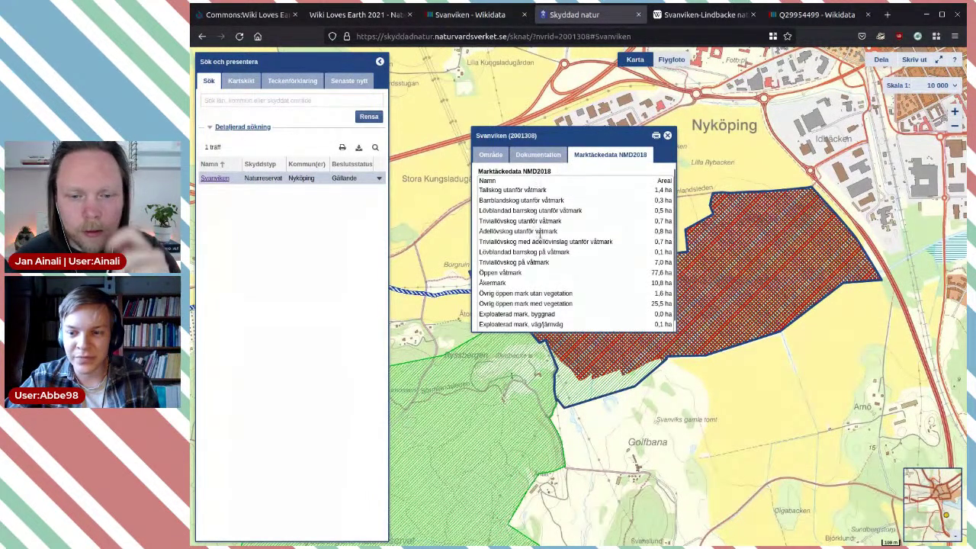
pyautogui.click(496, 157)
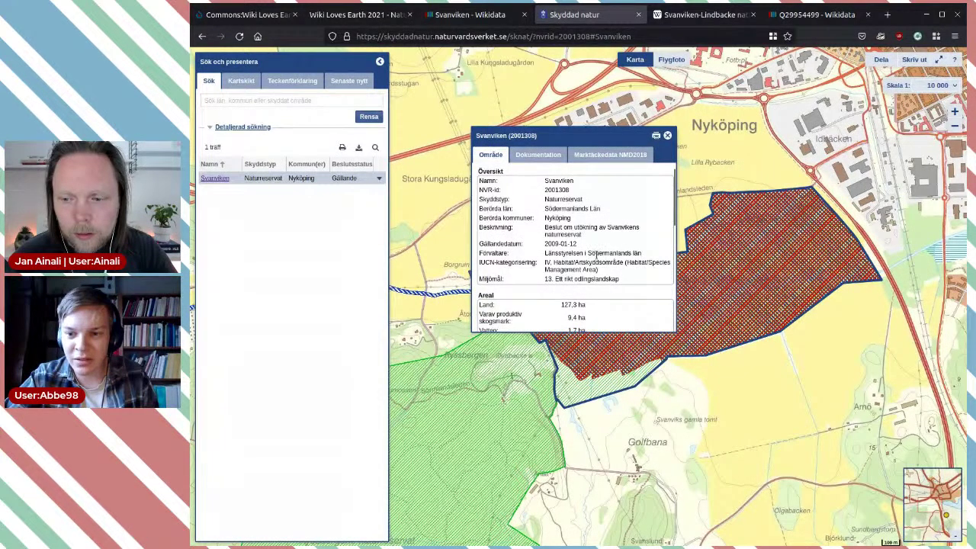
pyautogui.scroll(-3, 596, 254)
pyautogui.scroll(3, 596, 253)
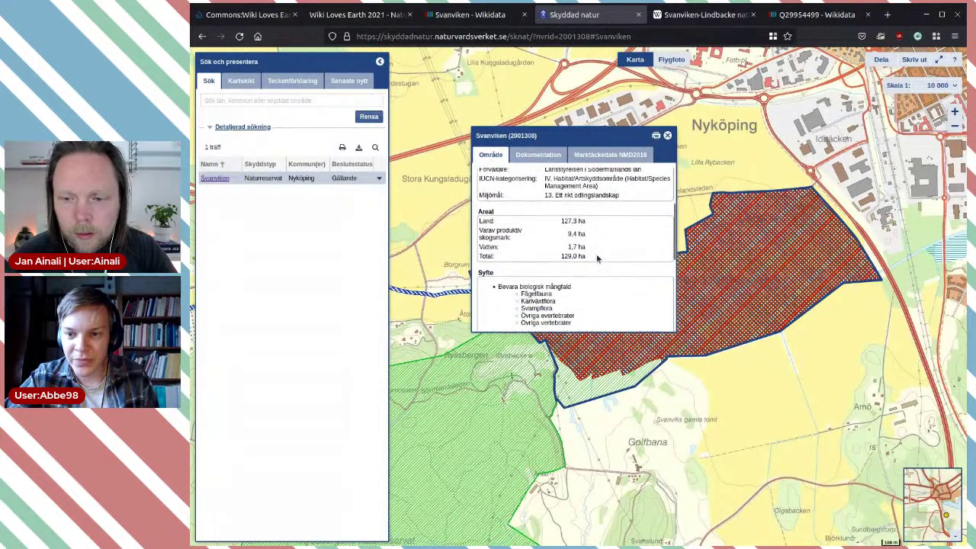
# Return to the record's decision documents and highlight the effective date listed for Svanviken.pdf
pyautogui.click(533, 155)
pyautogui.scroll(-4, 602, 251)
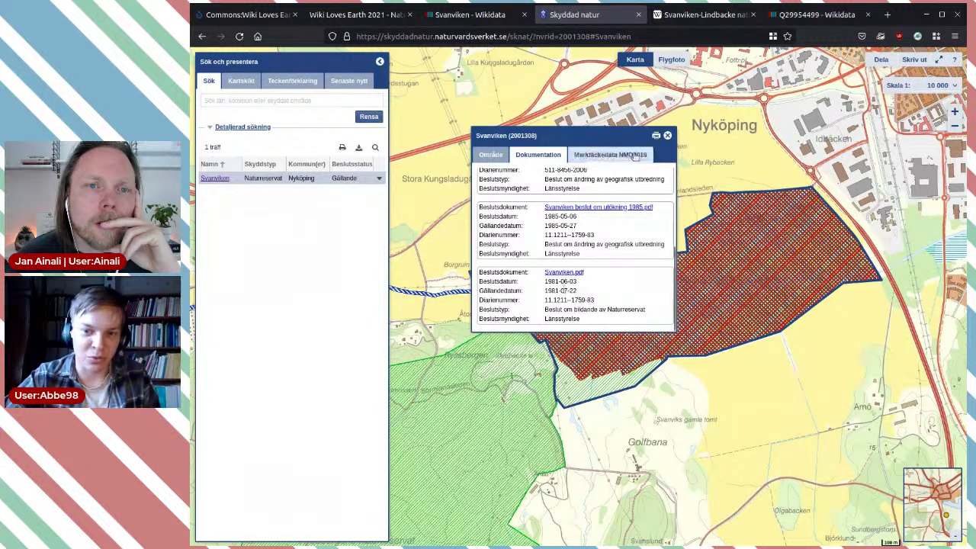
pyautogui.tripleClick(566, 290)
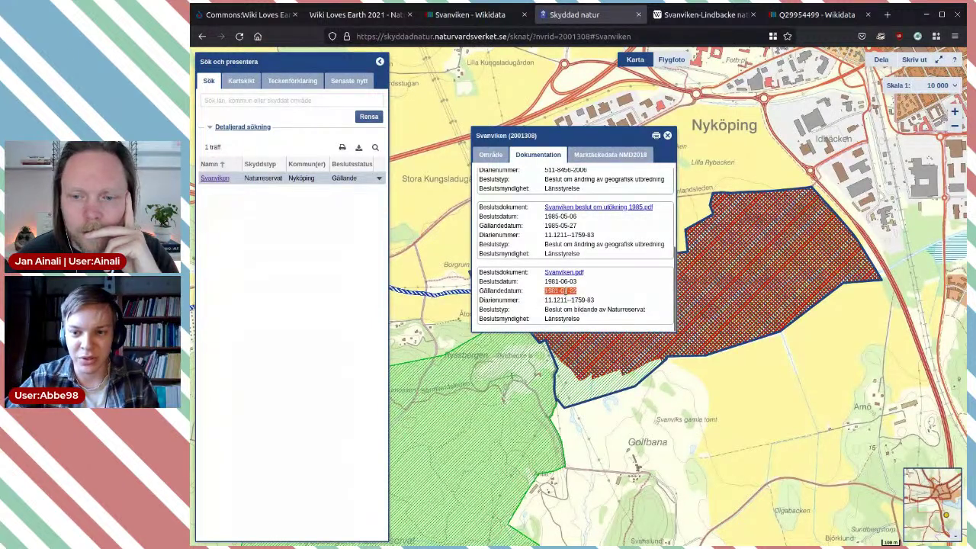
# Go back to the Svanviken Wikidata item and expand the reference of its inception statement
pyautogui.click(701, 15)
pyautogui.click(445, 17)
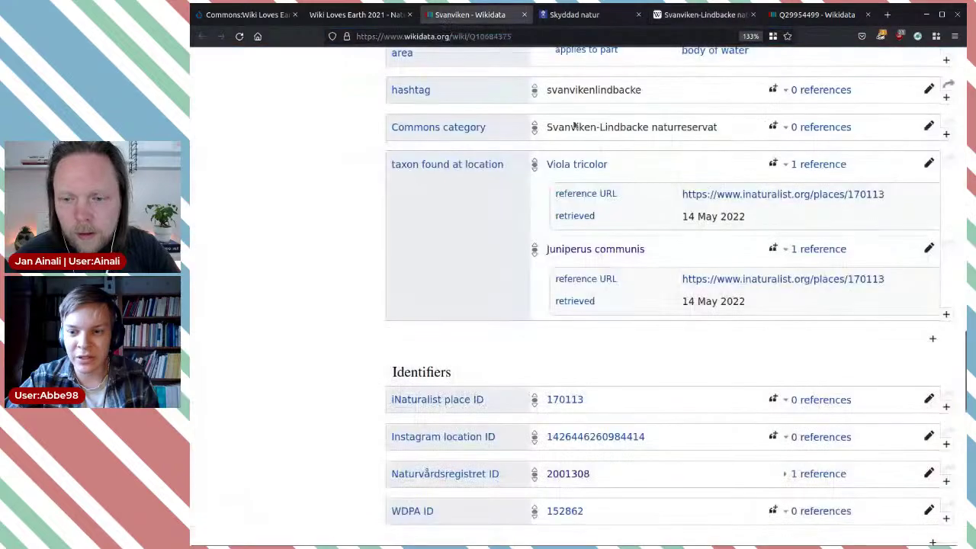
pyautogui.scroll(10, 807, 350)
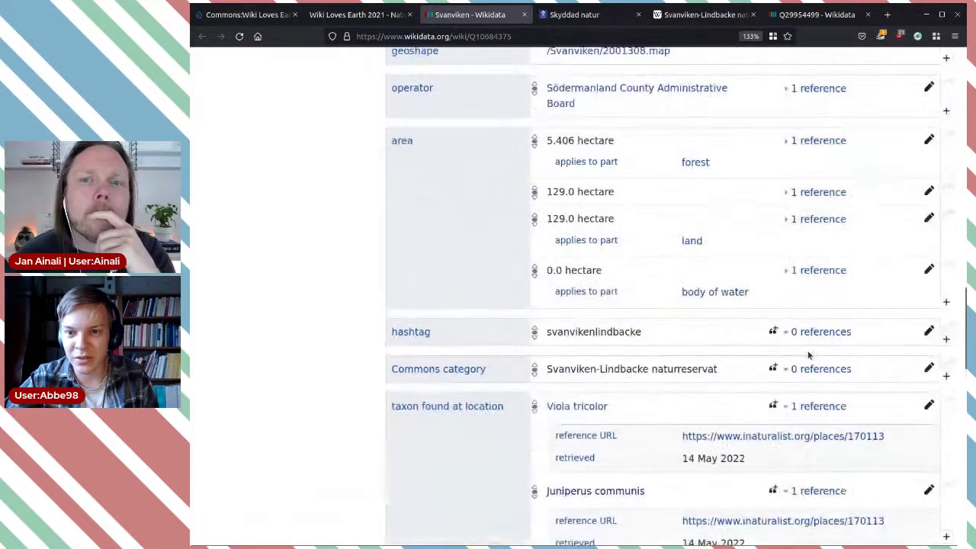
pyautogui.scroll(5, 808, 354)
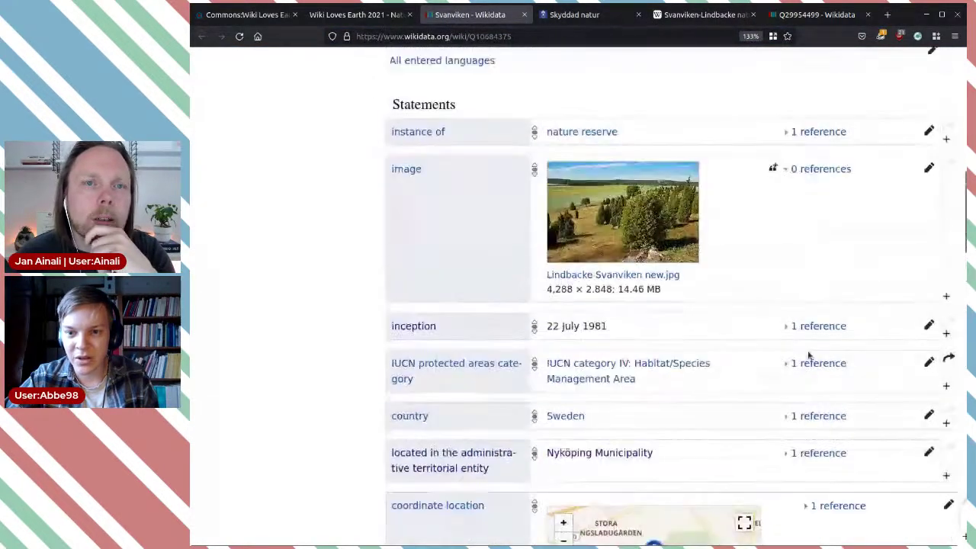
pyautogui.scroll(2, 808, 355)
pyautogui.scroll(-8, 807, 351)
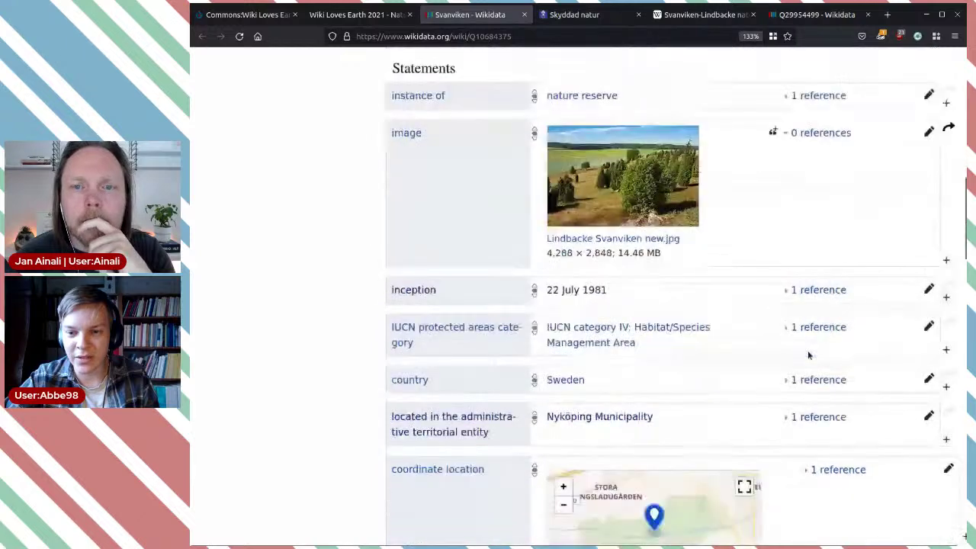
pyautogui.scroll(5, 811, 348)
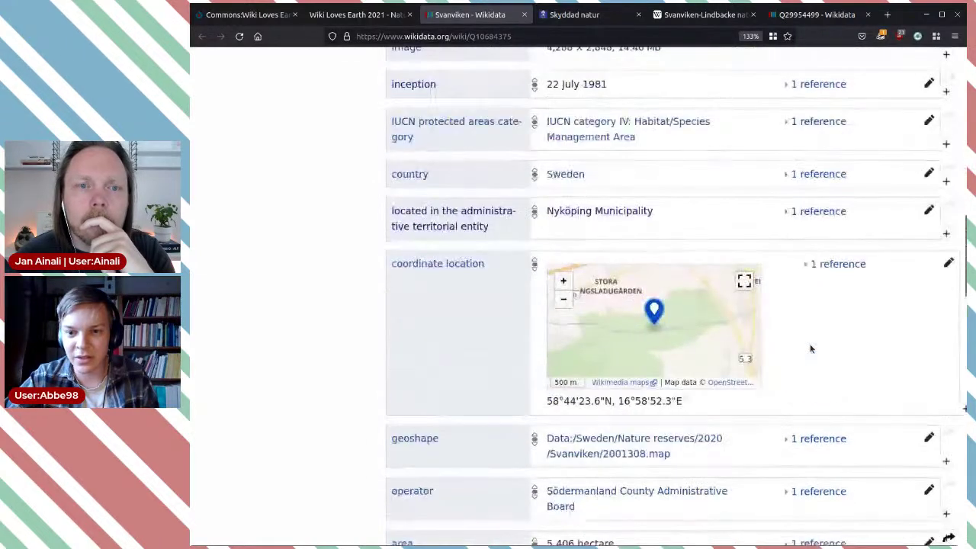
pyautogui.scroll(2, 811, 346)
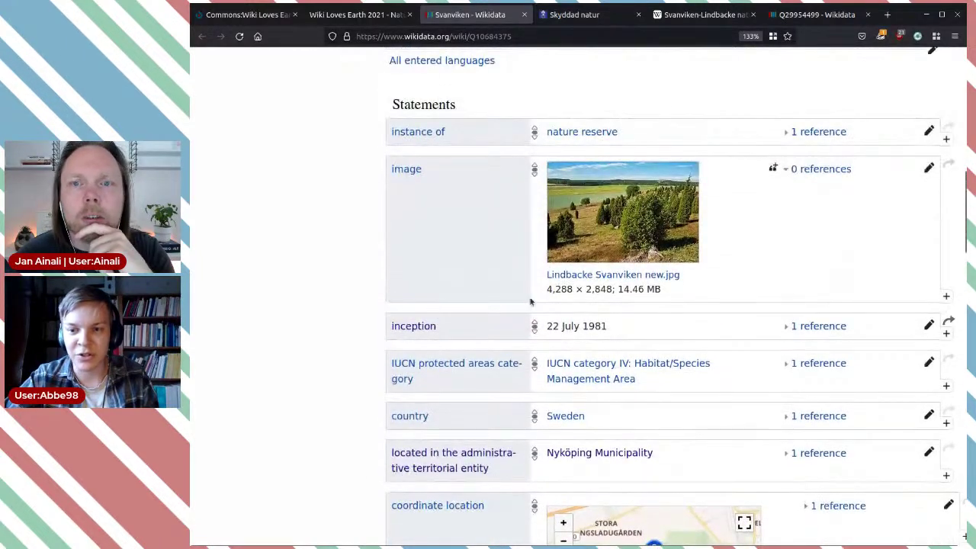
pyautogui.click(831, 326)
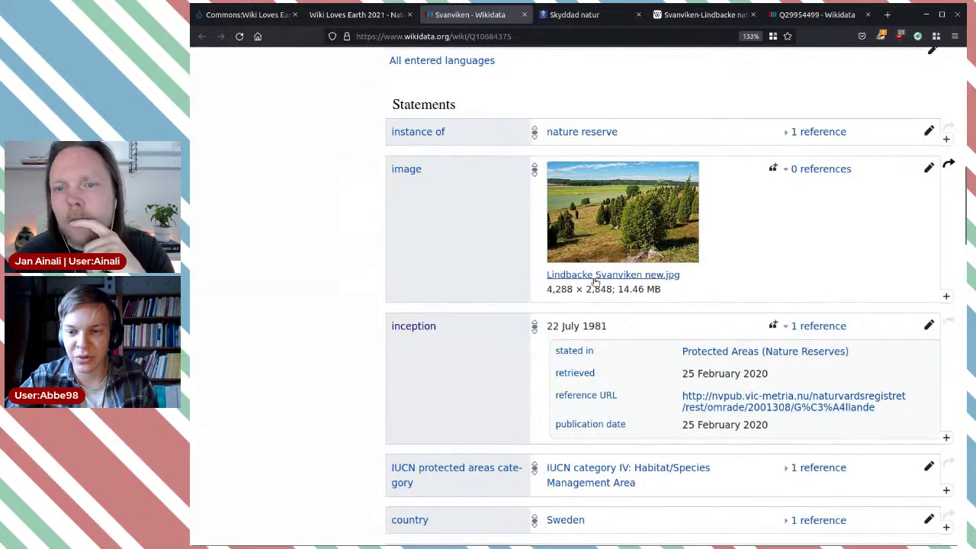
# Examine the Svanviken item's statements from the image and inception reference through the areas and taxa to the identifiers
pyautogui.scroll(3, 697, 326)
pyautogui.scroll(-3, 697, 326)
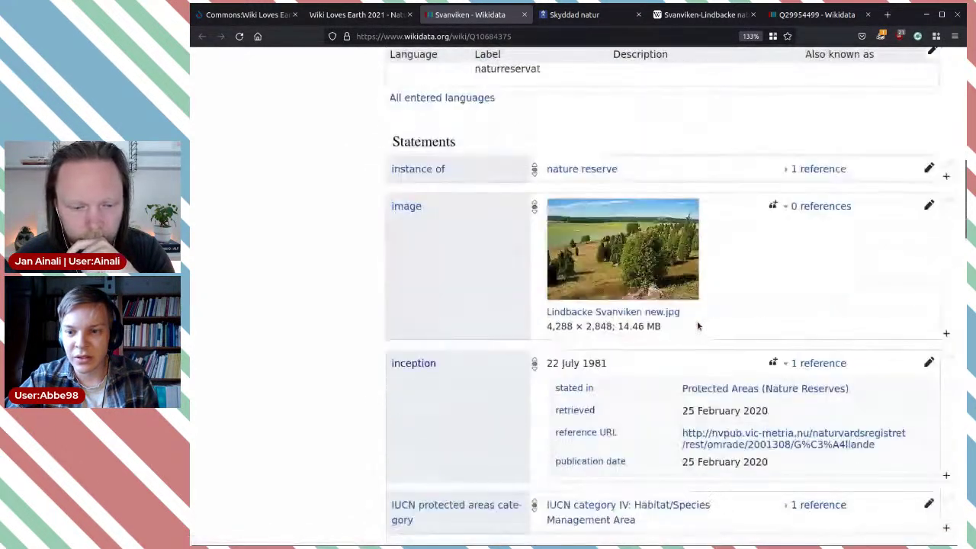
pyautogui.scroll(-7, 696, 326)
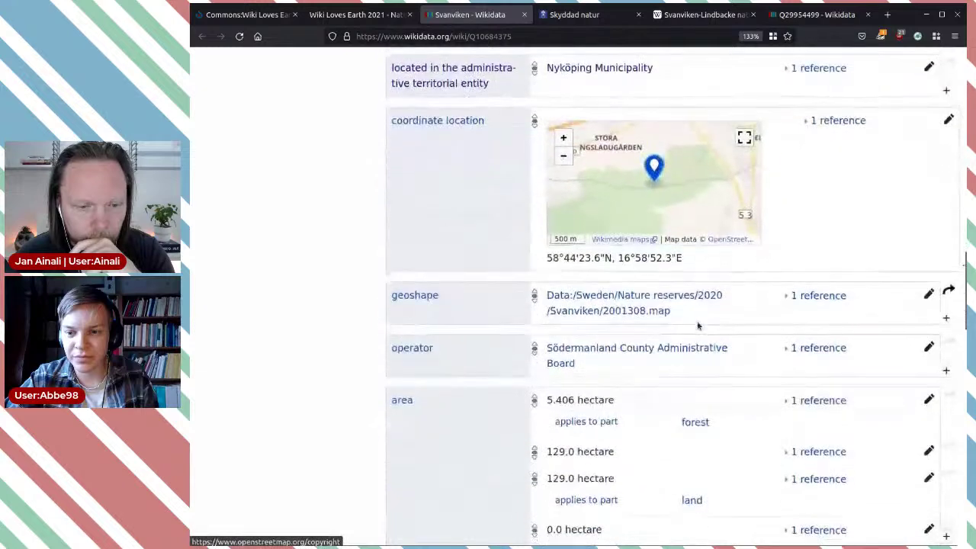
pyautogui.scroll(-3, 696, 326)
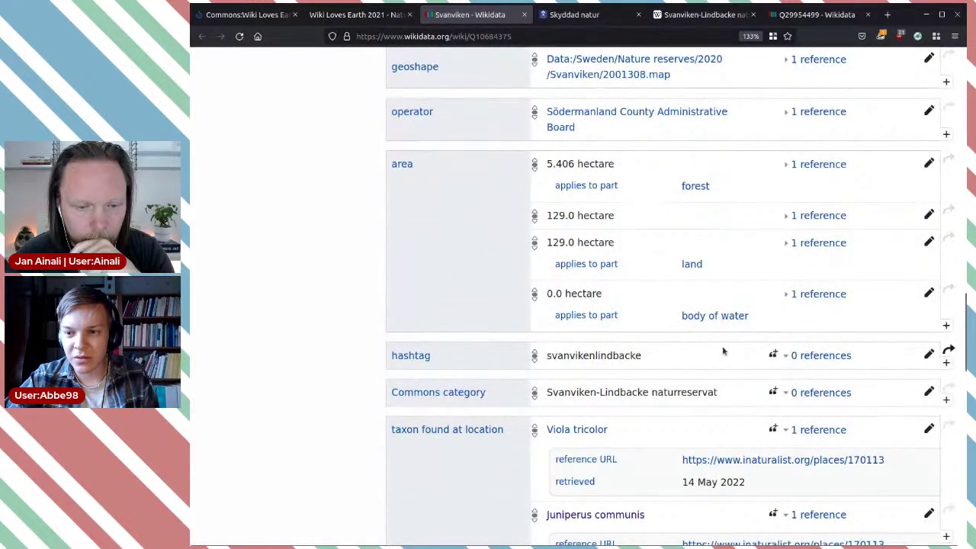
pyautogui.scroll(-1, 723, 351)
pyautogui.scroll(-3, 719, 418)
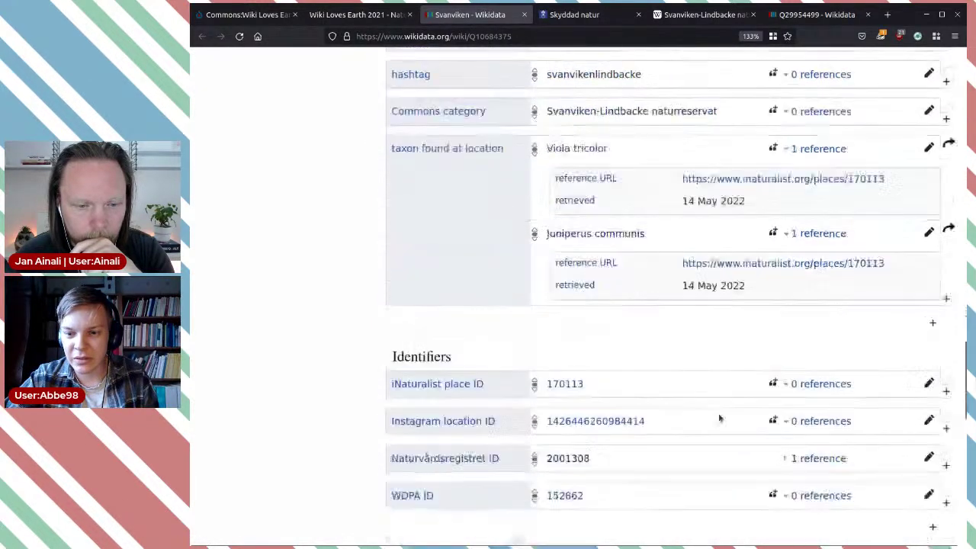
pyautogui.scroll(7, 660, 366)
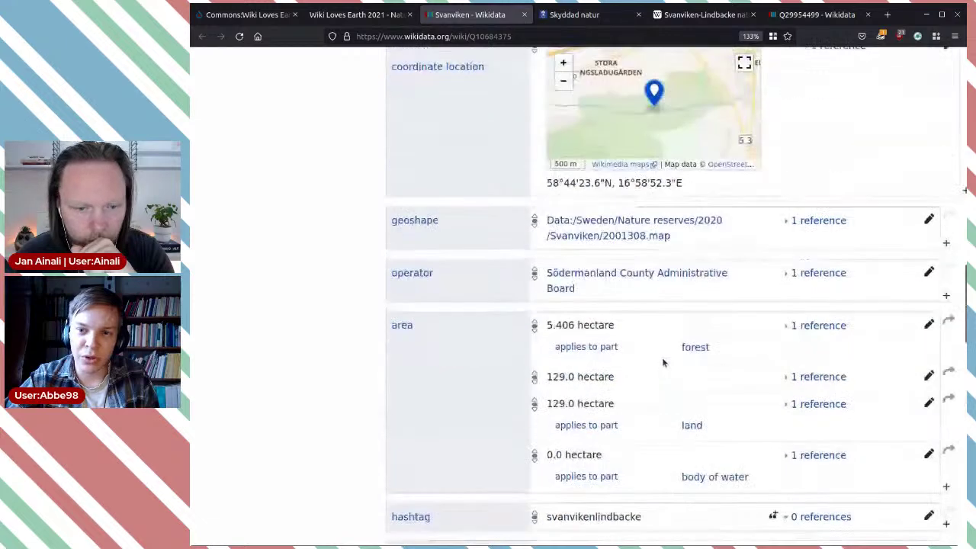
pyautogui.scroll(3, 662, 359)
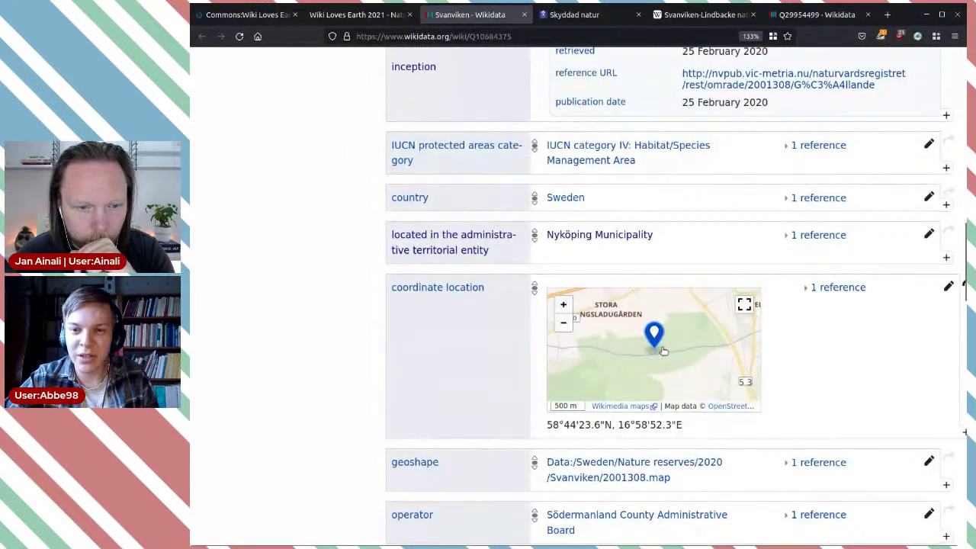
pyautogui.scroll(4, 663, 350)
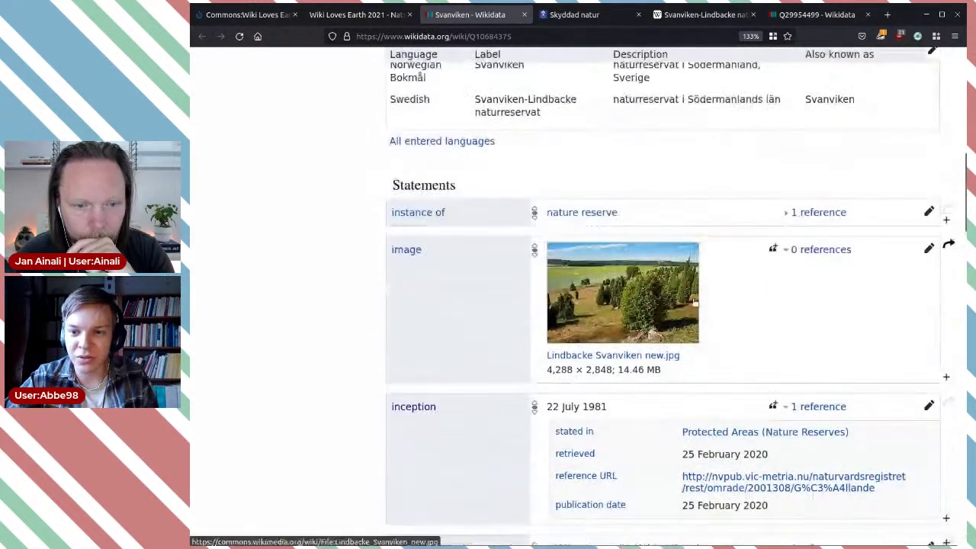
pyautogui.scroll(-7, 907, 340)
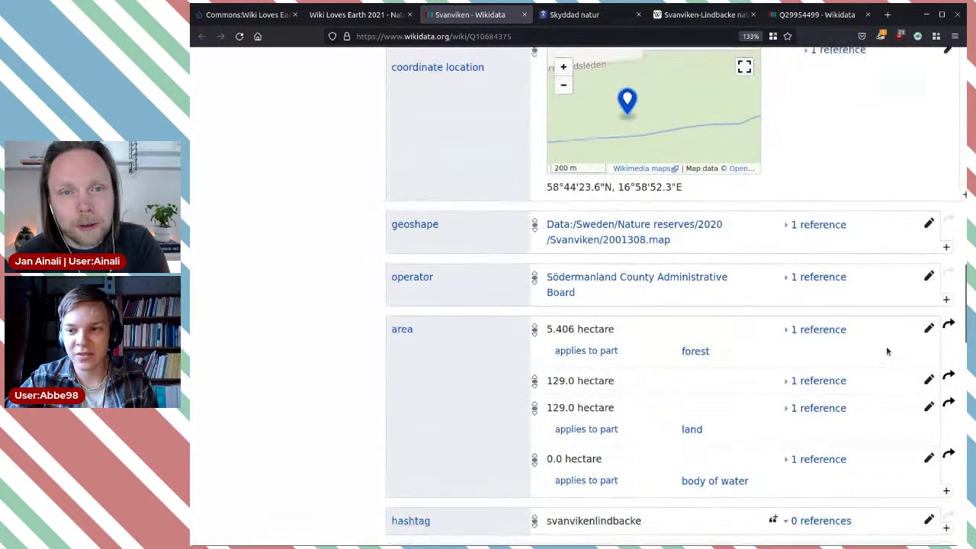
pyautogui.scroll(6, 886, 349)
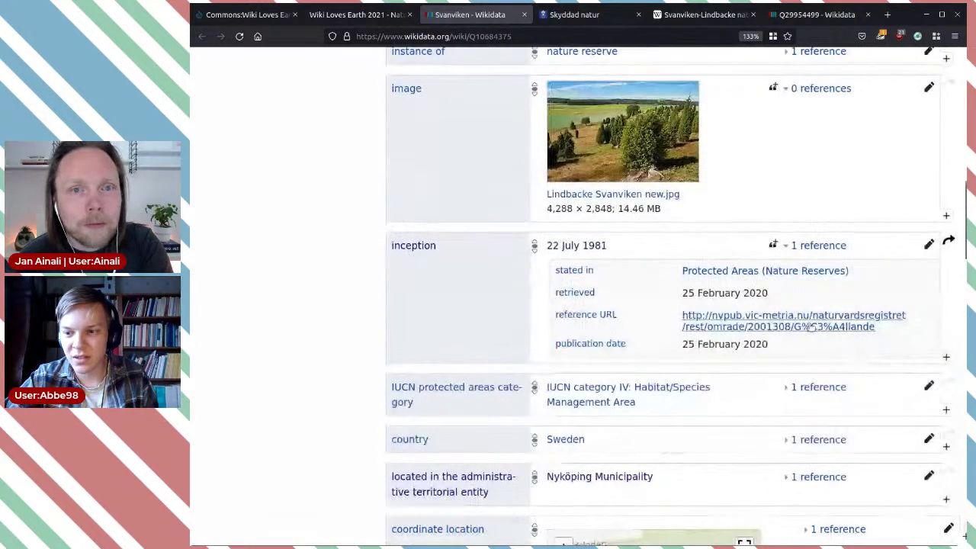
# Expand the reference of the Svanviken item's instance of statement and open its reference URL in a new tab
pyautogui.scroll(3, 795, 320)
pyautogui.scroll(2, 795, 320)
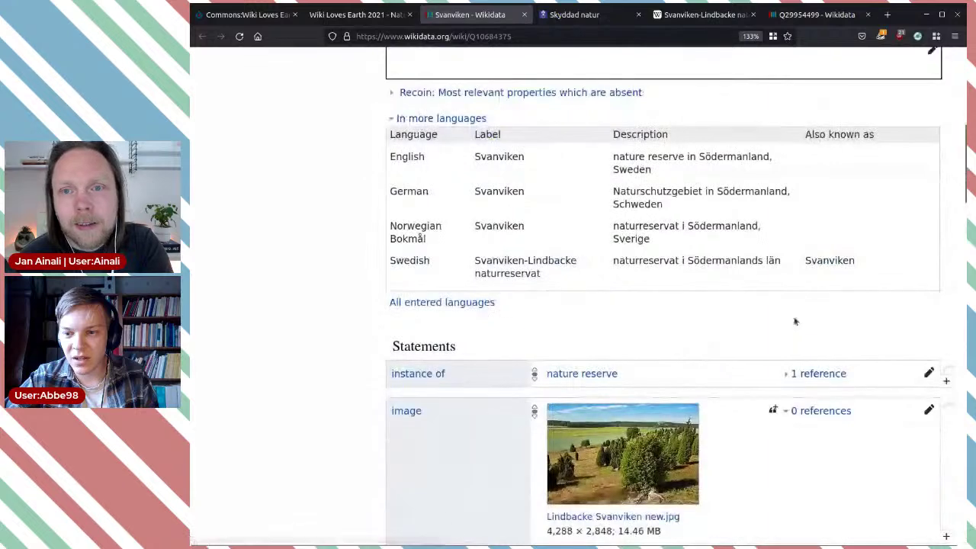
pyautogui.scroll(-4, 795, 321)
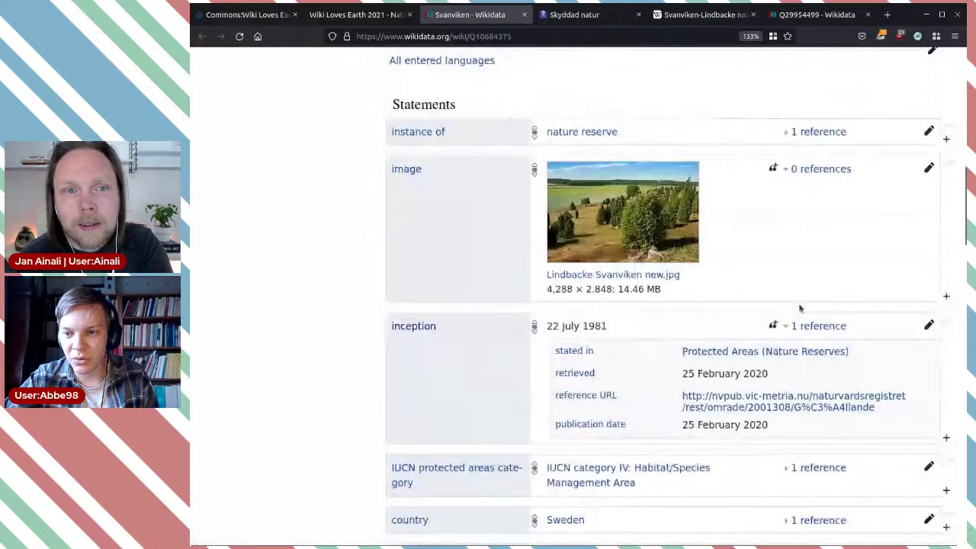
pyautogui.click(826, 133)
pyautogui.middleClick(807, 176)
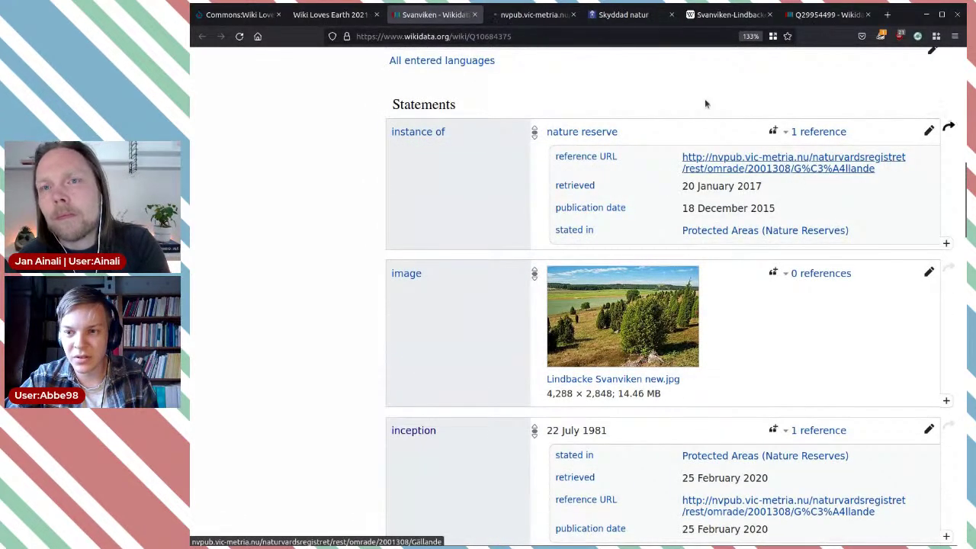
pyautogui.click(545, 16)
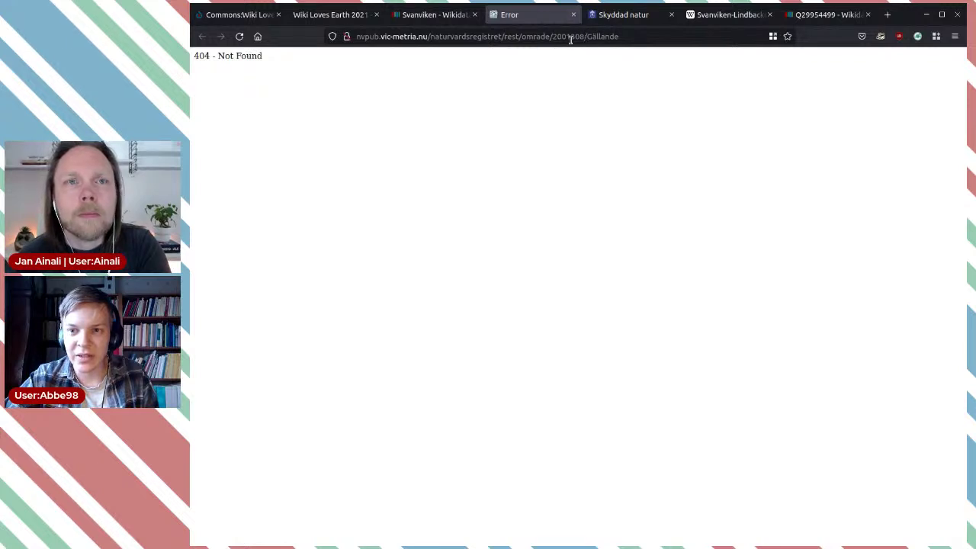
# Compare the area ID 2001308 in the opened reference URL with the nvrid in the Skyddad natur page's address
pyautogui.moveTo(436, 35); pyautogui.dragTo(589, 38)
pyautogui.moveTo(435, 36); pyautogui.dragTo(440, 36)
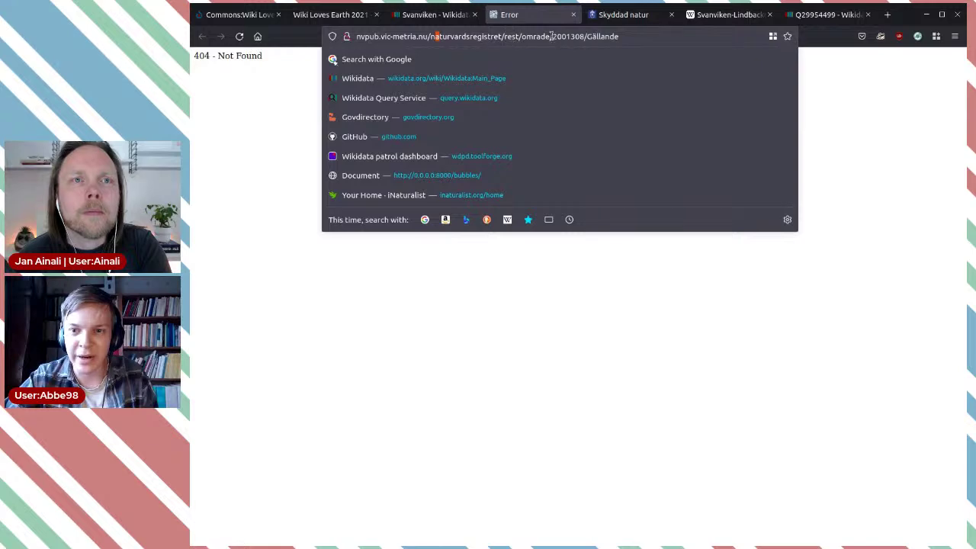
pyautogui.click(606, 15)
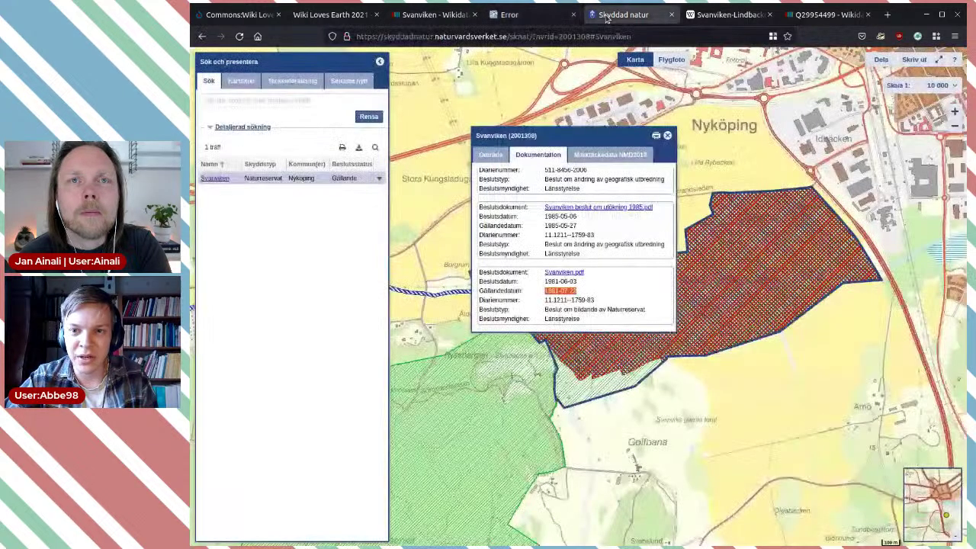
pyautogui.click(504, 36)
pyautogui.click(556, 36)
pyautogui.keyDown('shift'); pyautogui.click(576, 35); pyautogui.keyUp('shift')
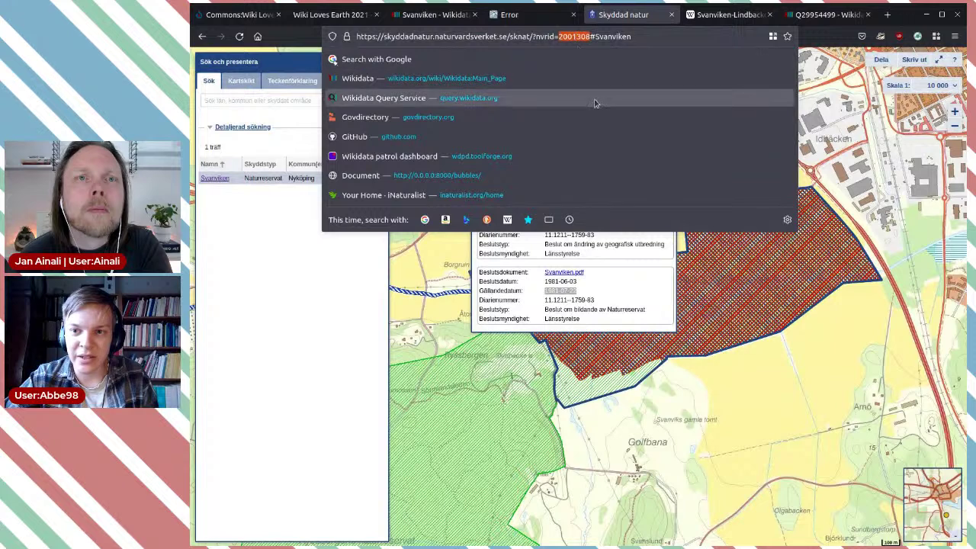
pyautogui.click(539, 20)
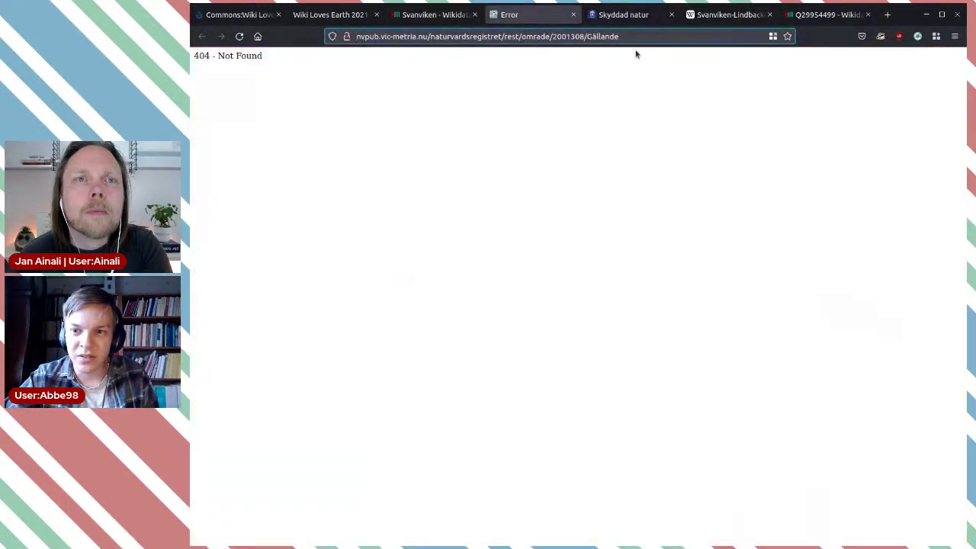
pyautogui.click(544, 36)
pyautogui.doubleClick(568, 36)
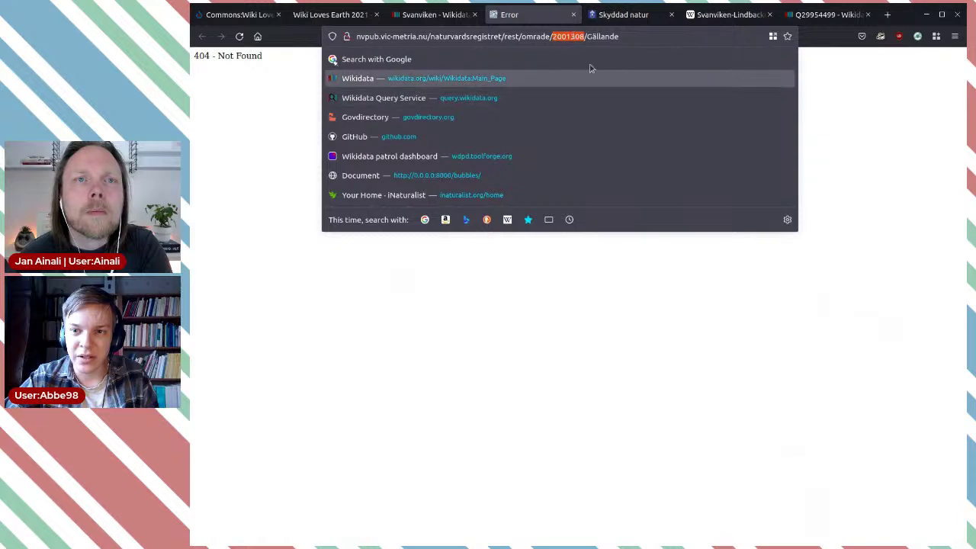
# Reload the Skyddad natur page with #Svanviken removed from its address
pyautogui.click(616, 17)
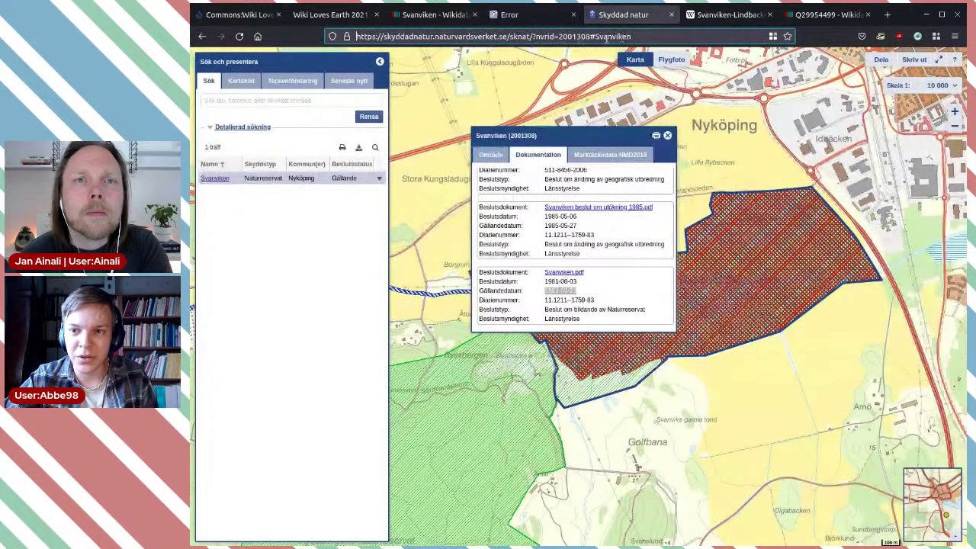
pyautogui.doubleClick(609, 36)
pyautogui.press('BackSpace')
pyautogui.press('BackSpace')
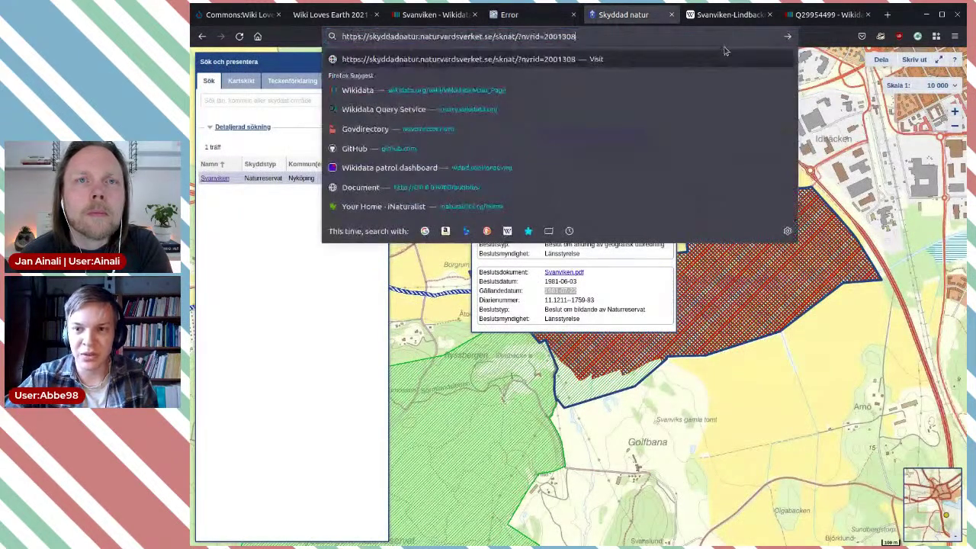
pyautogui.press('Return')
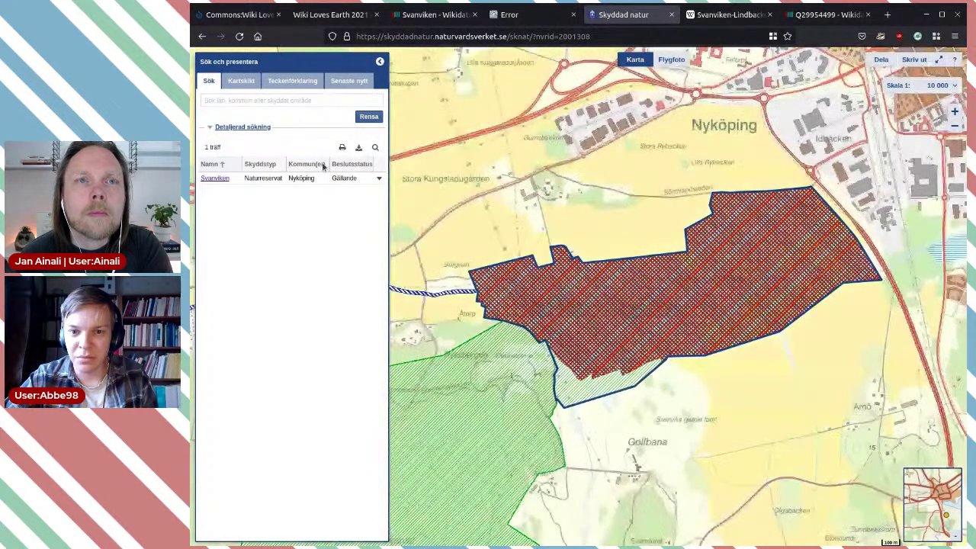
# Open the Svanviken record, look through its sections, close it and highlight the page address up to nvrid=2001308
pyautogui.click(215, 179)
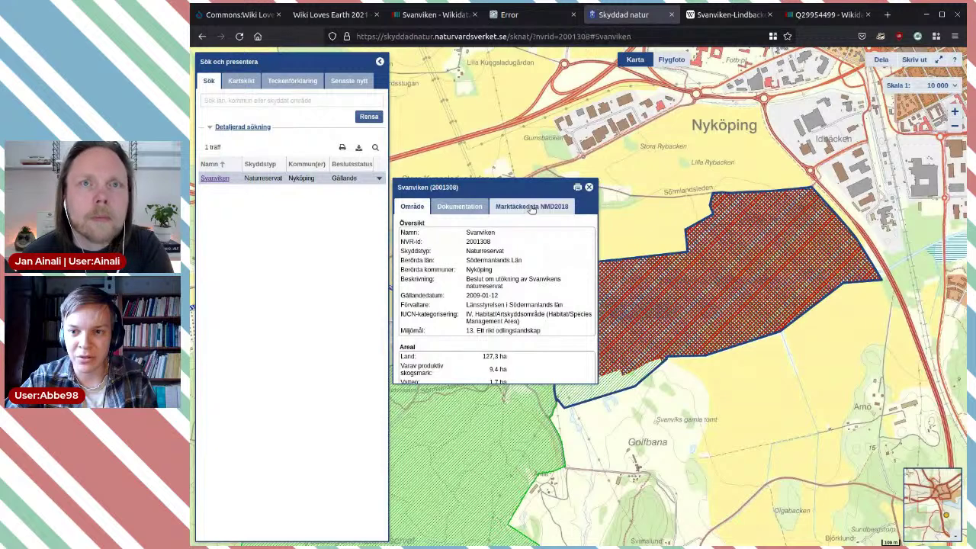
pyautogui.click(530, 209)
pyautogui.click(474, 208)
pyautogui.click(424, 209)
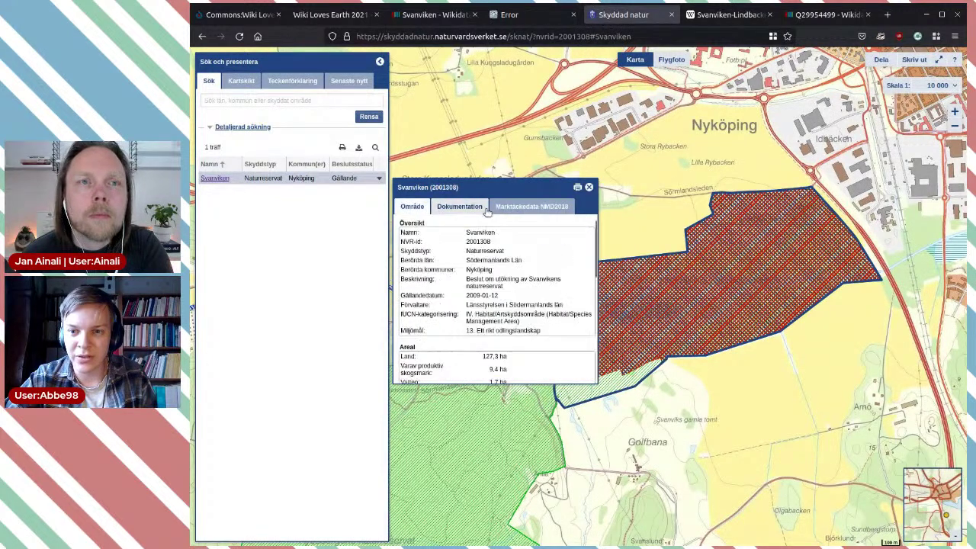
pyautogui.click(531, 206)
pyautogui.click(412, 207)
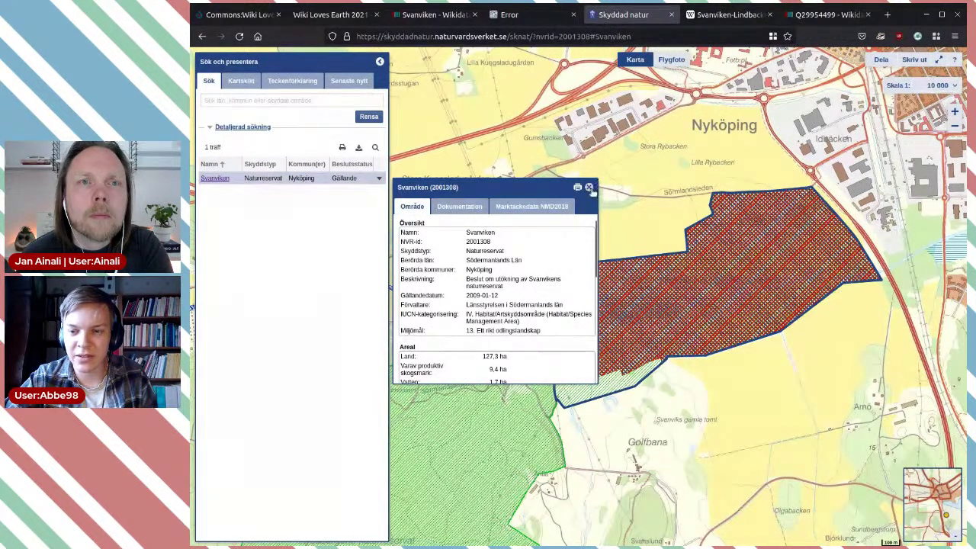
pyautogui.click(588, 187)
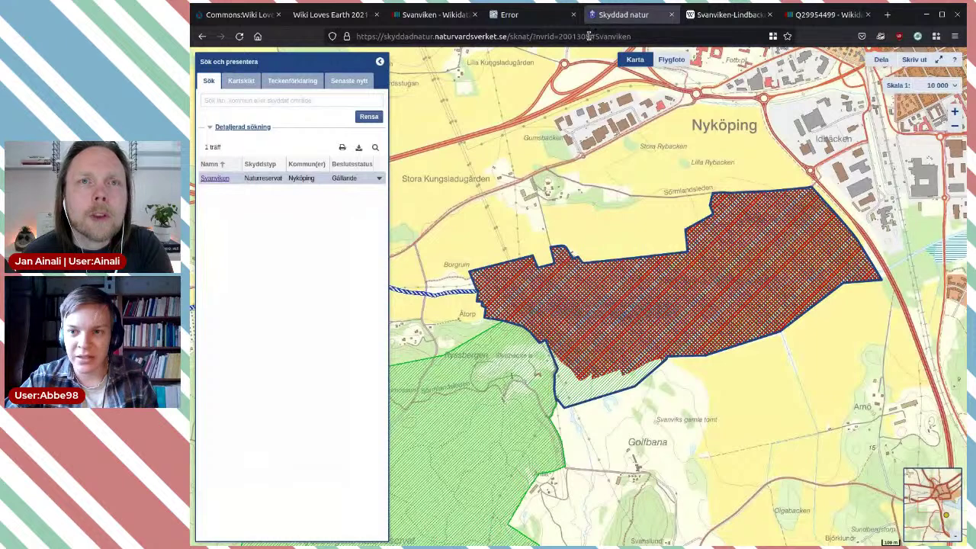
pyautogui.moveTo(589, 35); pyautogui.dragTo(375, 34)
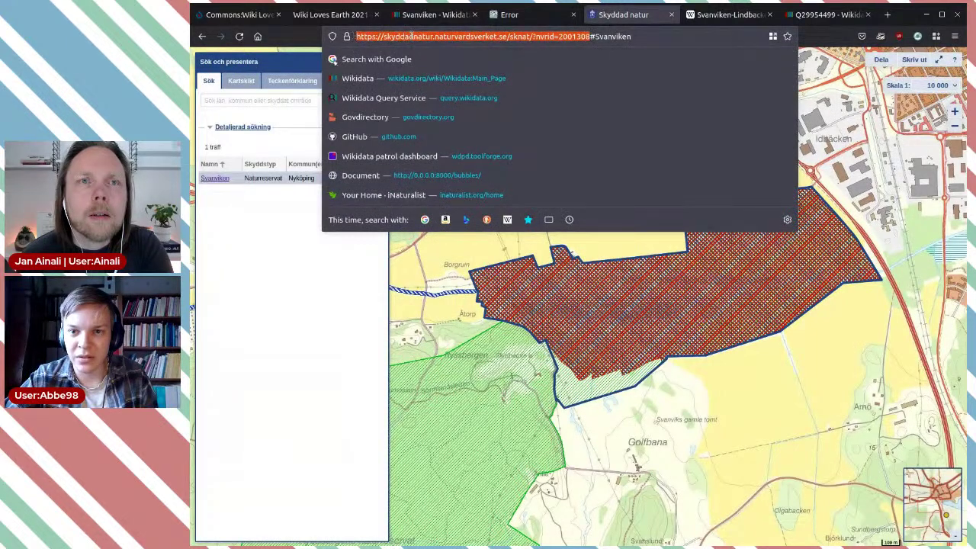
pyautogui.press('Escape')
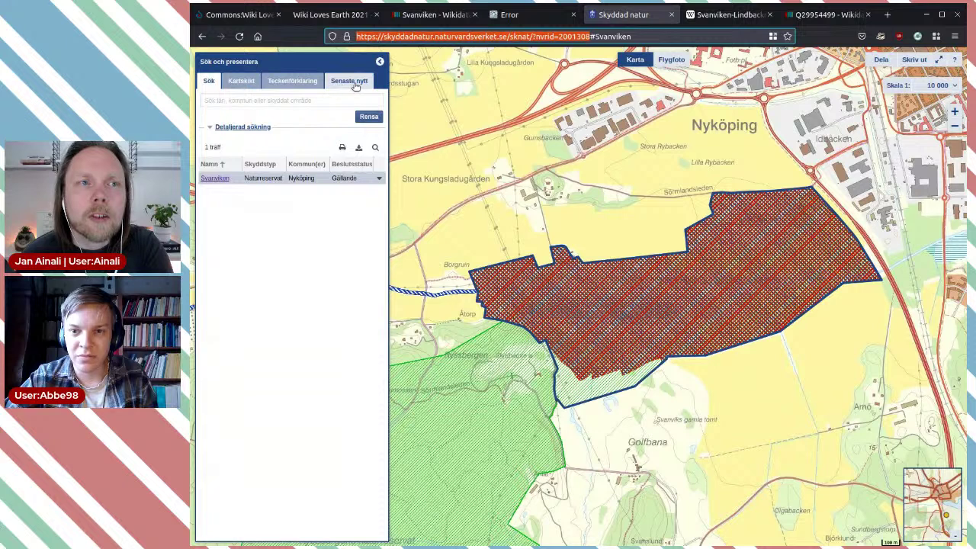
pyautogui.click(218, 180)
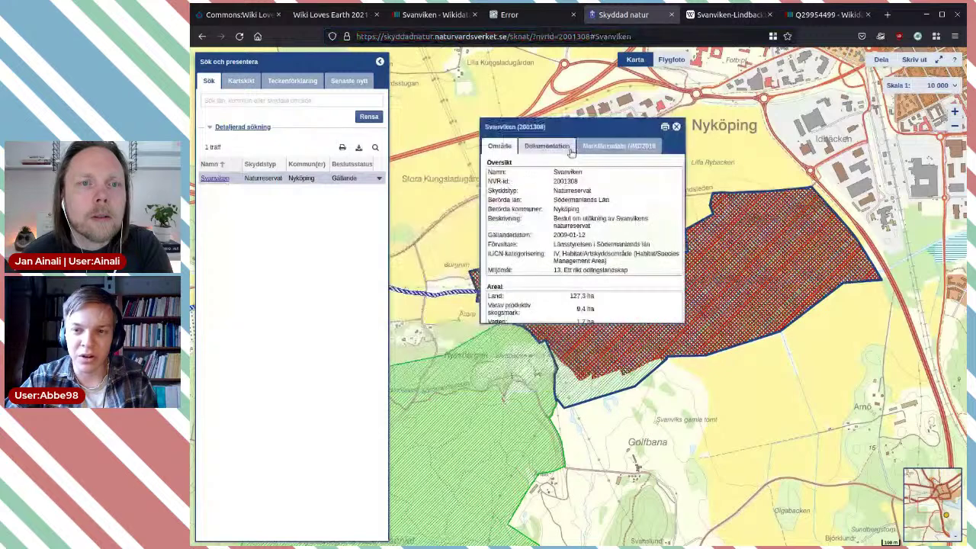
pyautogui.click(545, 146)
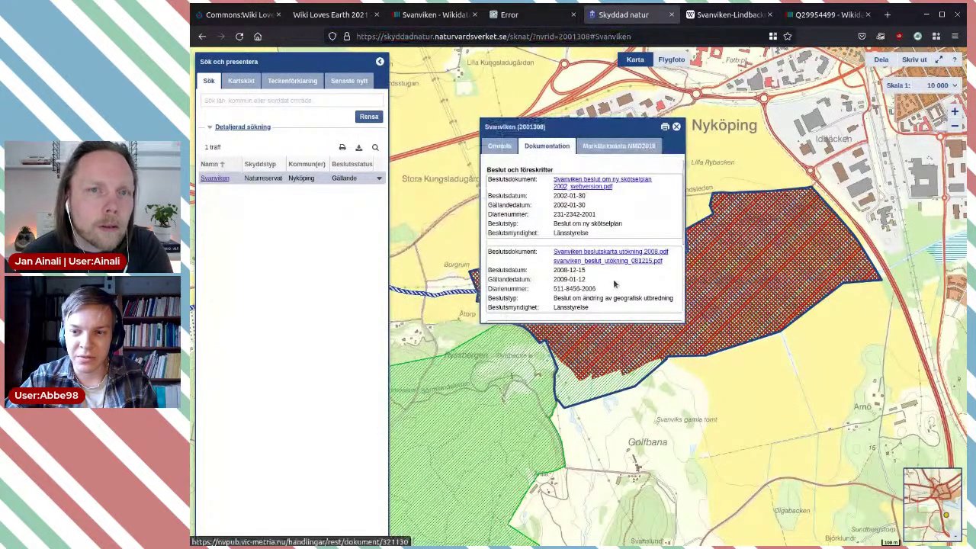
pyautogui.click(511, 36)
pyautogui.write('https://nvpub.vic-metria.nu/handlingar/rest/dokument/321130')
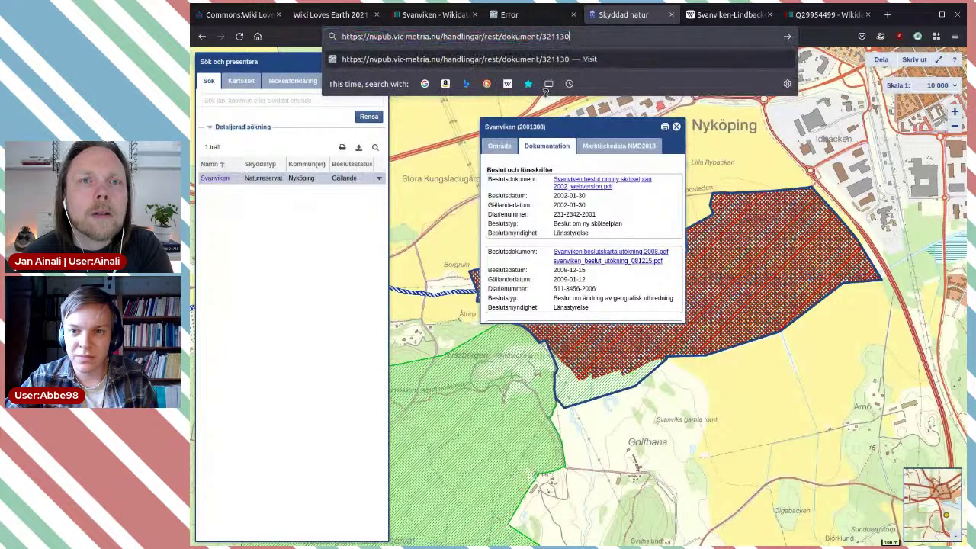
pyautogui.press('Return')
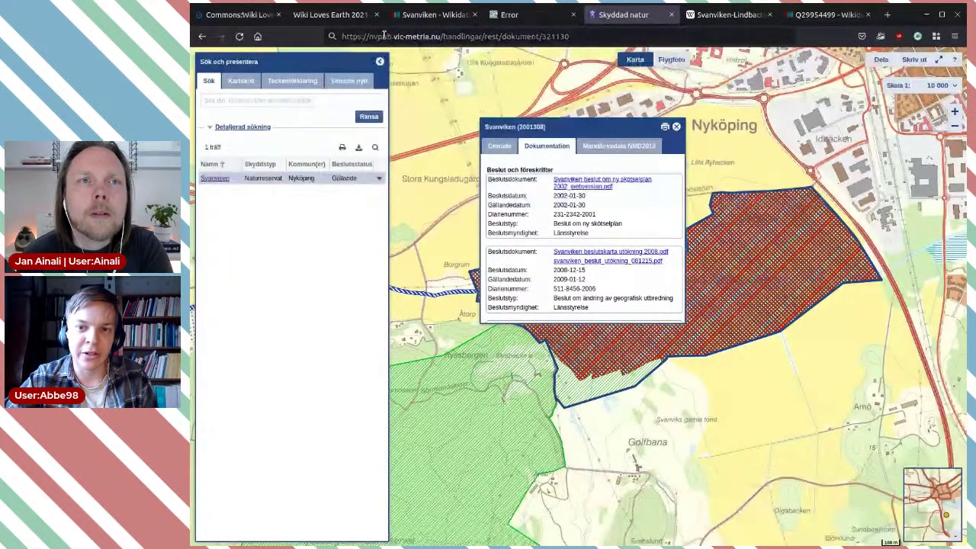
# Highlight the vic-metria.nu domain in the document's address
pyautogui.moveTo(389, 37); pyautogui.dragTo(473, 36)
pyautogui.click(472, 36)
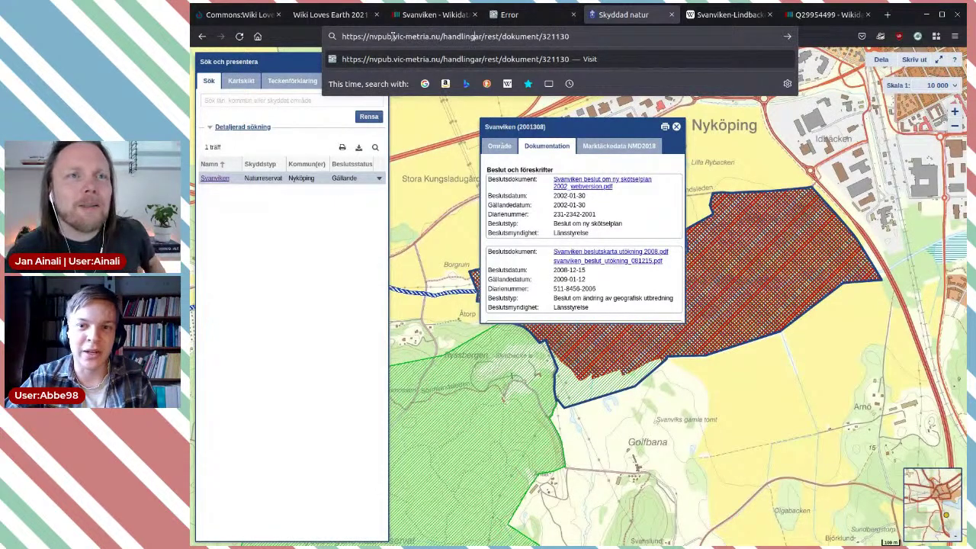
pyautogui.moveTo(392, 37); pyautogui.dragTo(438, 37)
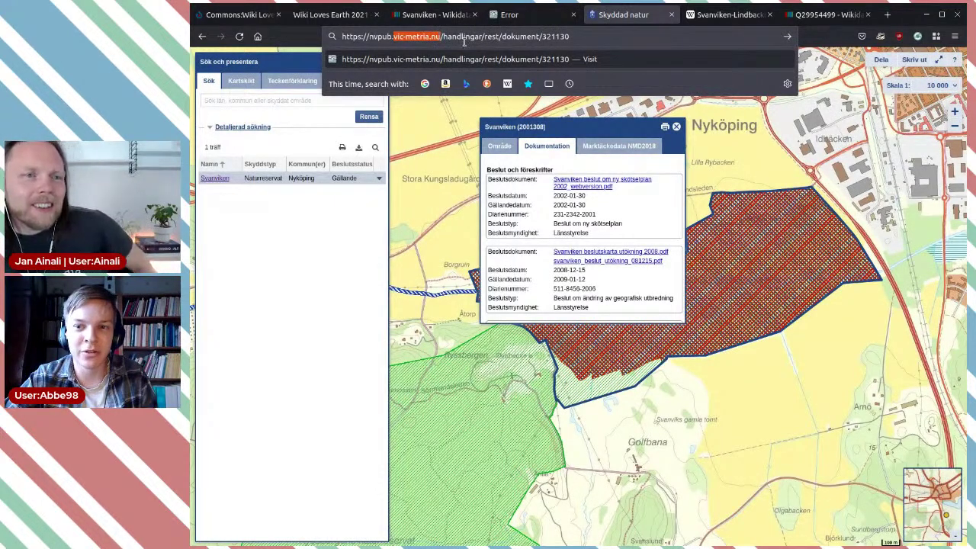
pyautogui.click(447, 180)
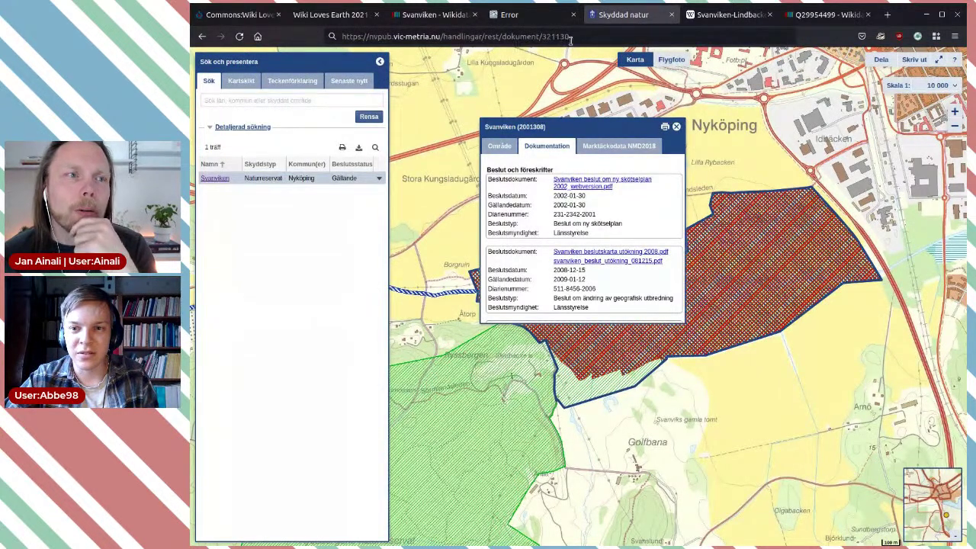
# Close the tab with the reference URL and the Skyddad natur tab
pyautogui.click(515, 21)
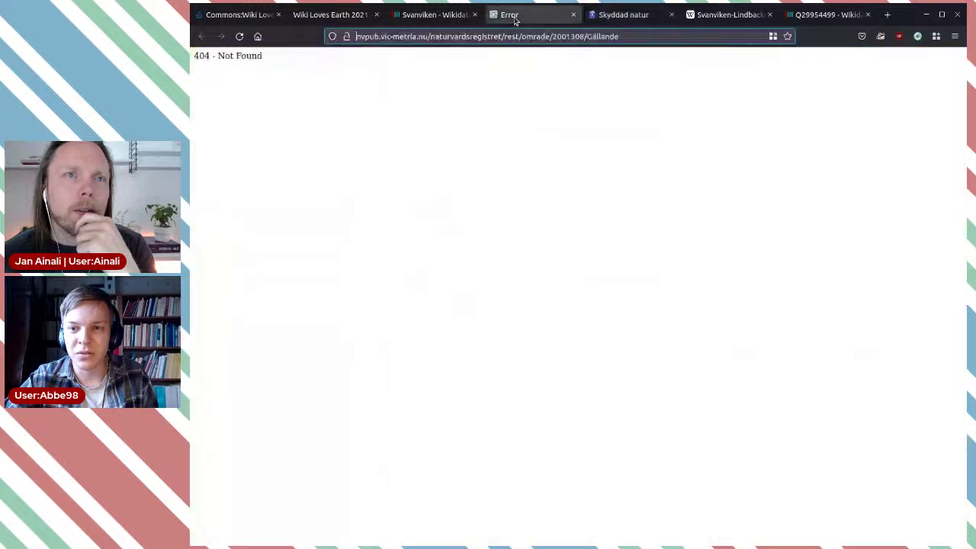
pyautogui.click(573, 16)
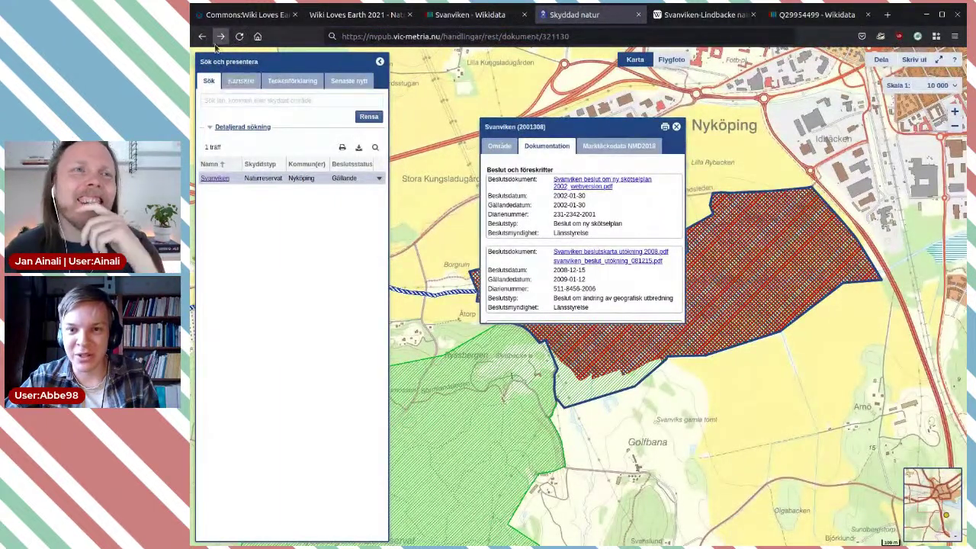
pyautogui.click(638, 14)
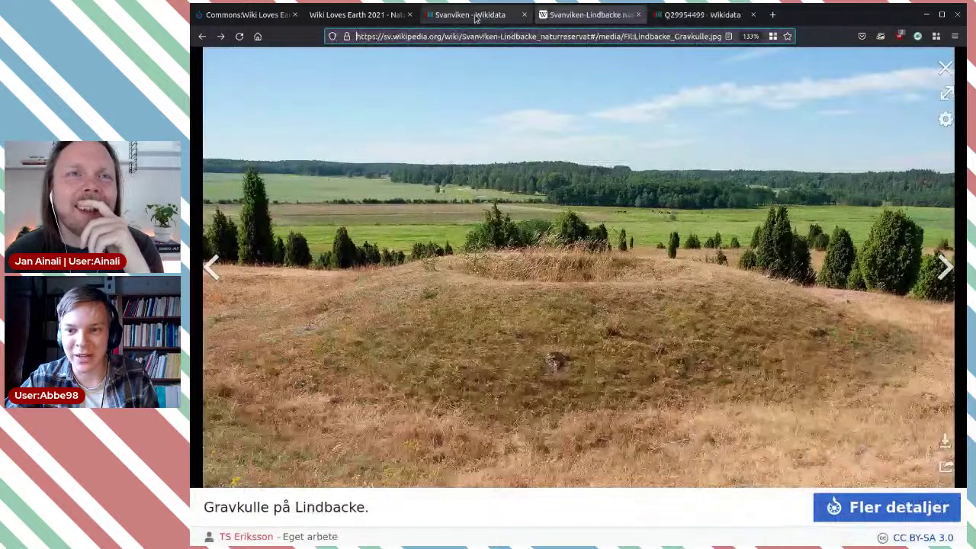
# Open the Svanviken item's Naturvårdsregistret ID link in a new tab and copy the address of the Skyddad natur page
pyautogui.click(475, 15)
pyautogui.scroll(-12, 691, 283)
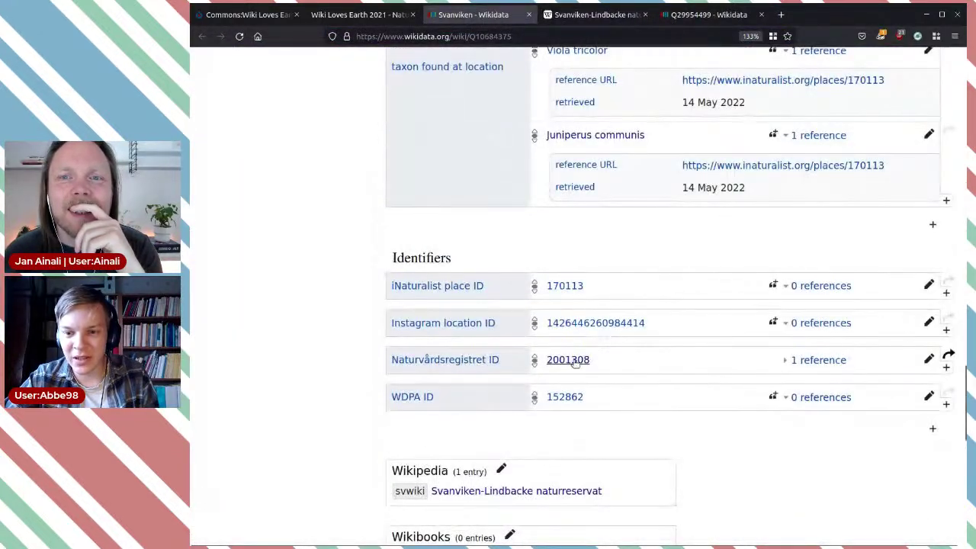
pyautogui.middleClick(593, 373)
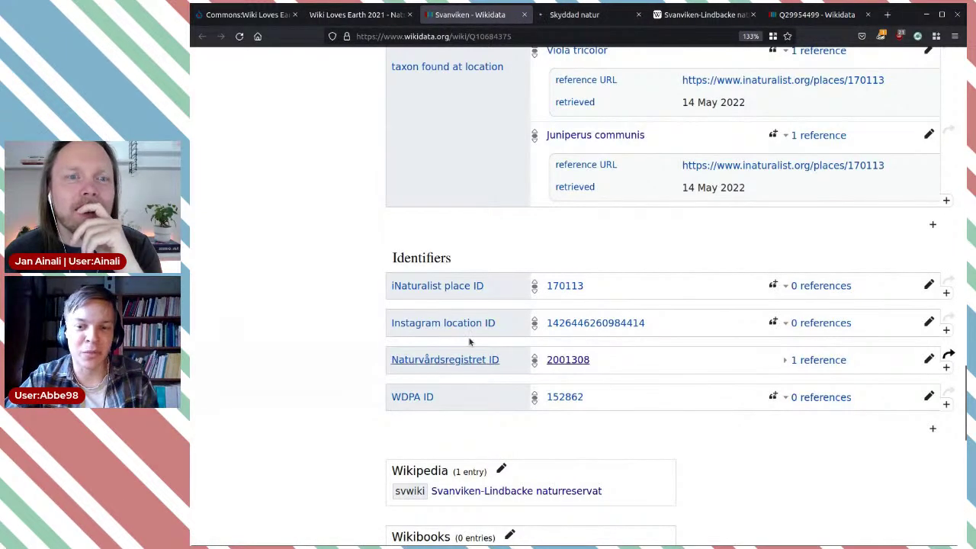
pyautogui.click(595, 16)
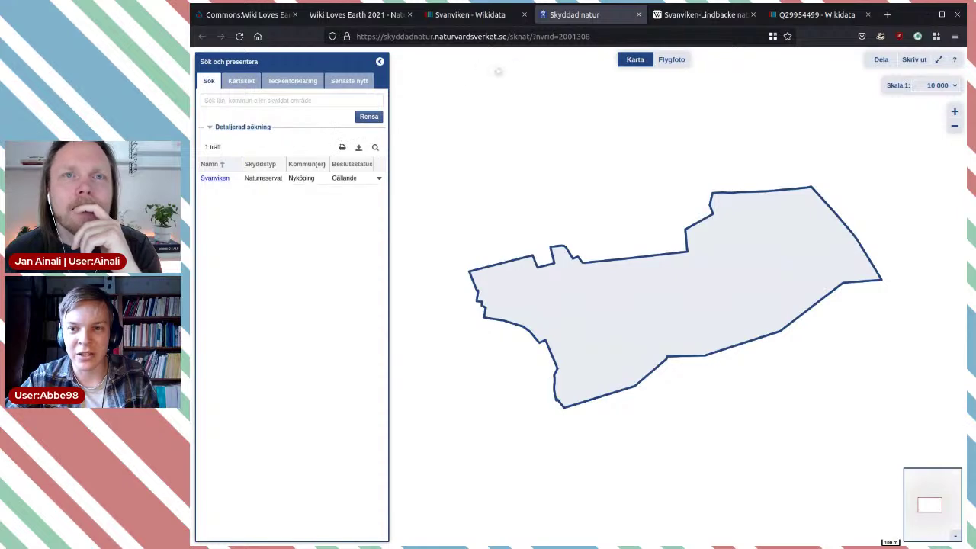
pyautogui.click(527, 38)
pyautogui.hotkey('ctrl', 'c')
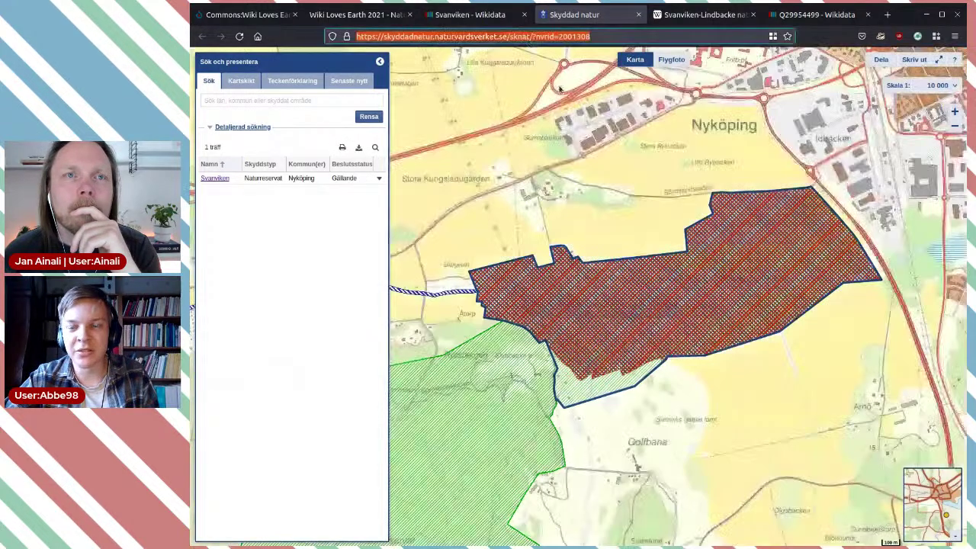
# Return to the Svanviken item and examine its statements, especially the reference for instance of nature reserve
pyautogui.click(470, 16)
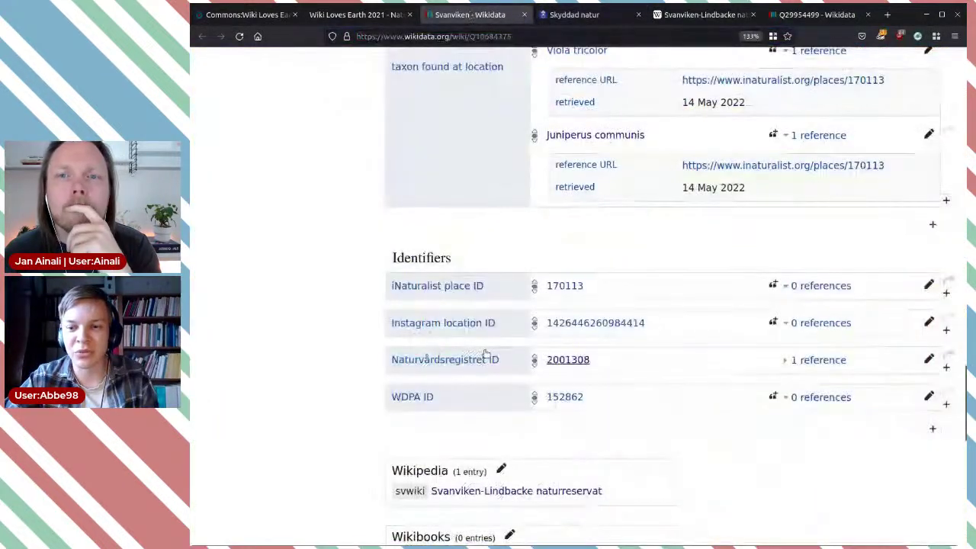
pyautogui.scroll(2, 589, 261)
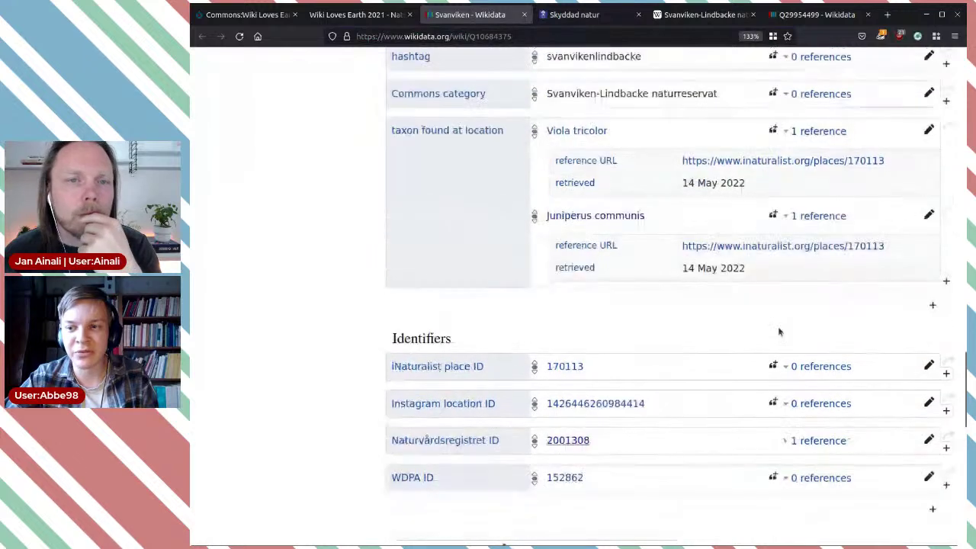
pyautogui.scroll(6, 686, 282)
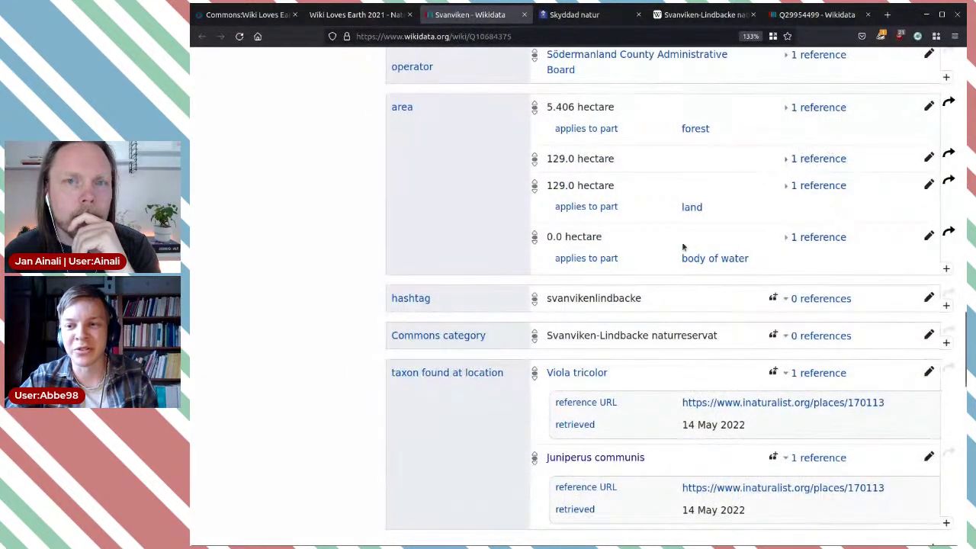
pyautogui.scroll(4, 686, 251)
pyautogui.scroll(6, 693, 252)
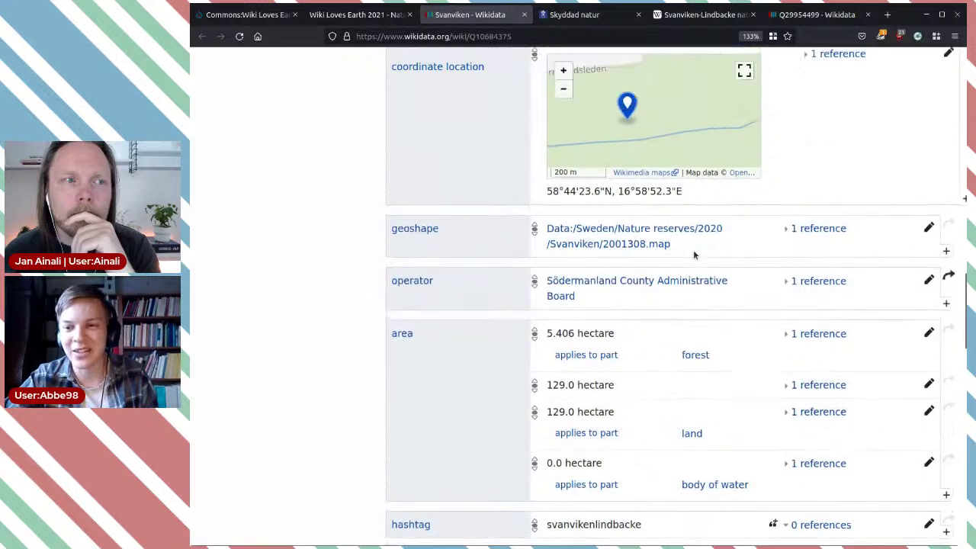
pyautogui.scroll(8, 847, 251)
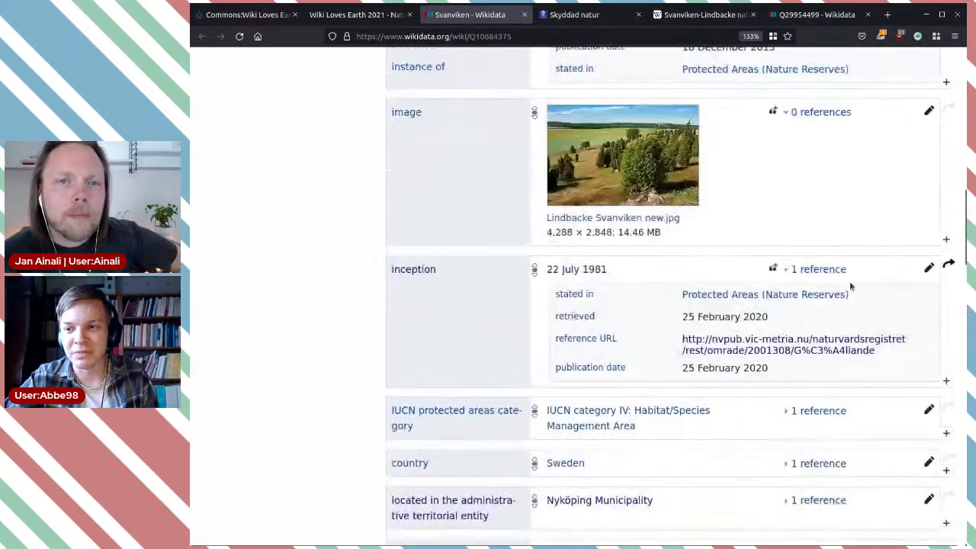
pyautogui.scroll(6, 831, 335)
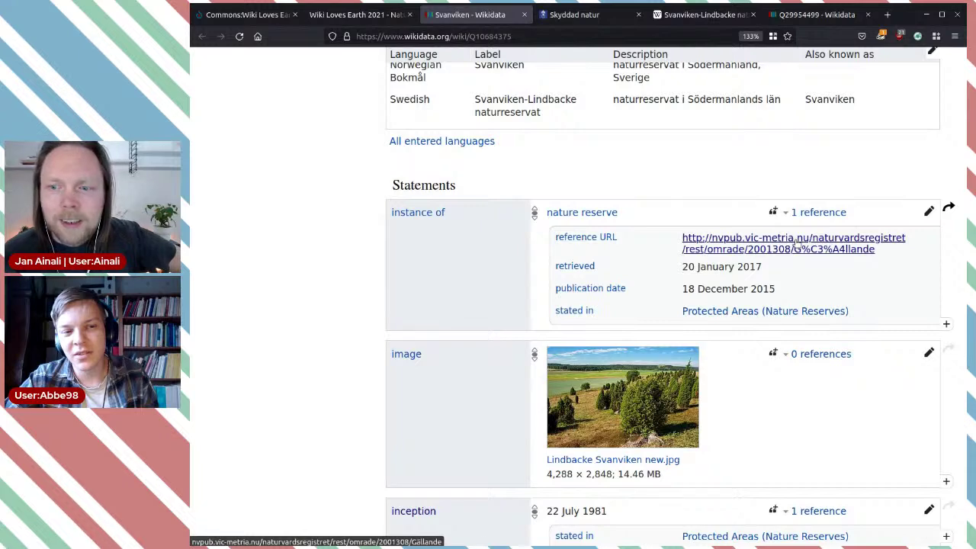
pyautogui.click(825, 214)
pyautogui.click(827, 216)
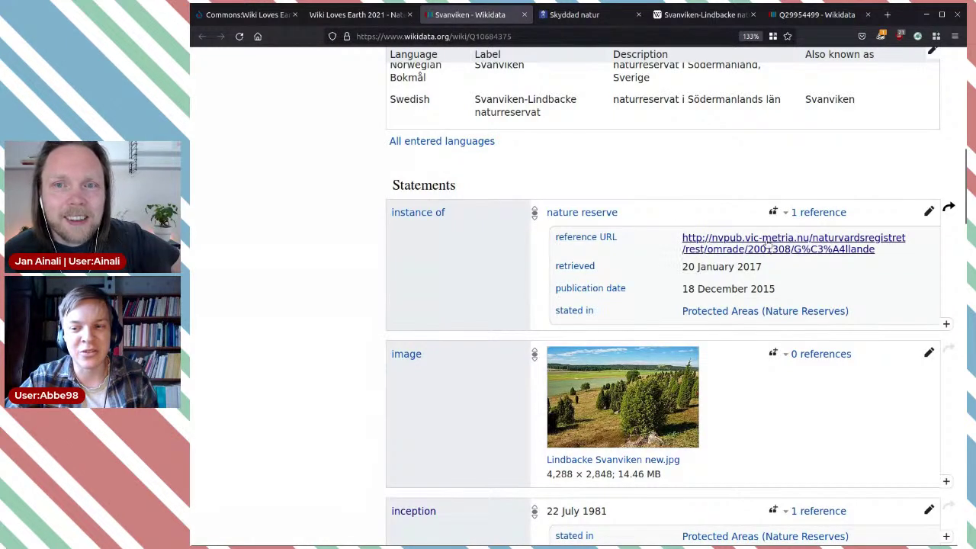
pyautogui.click(812, 213)
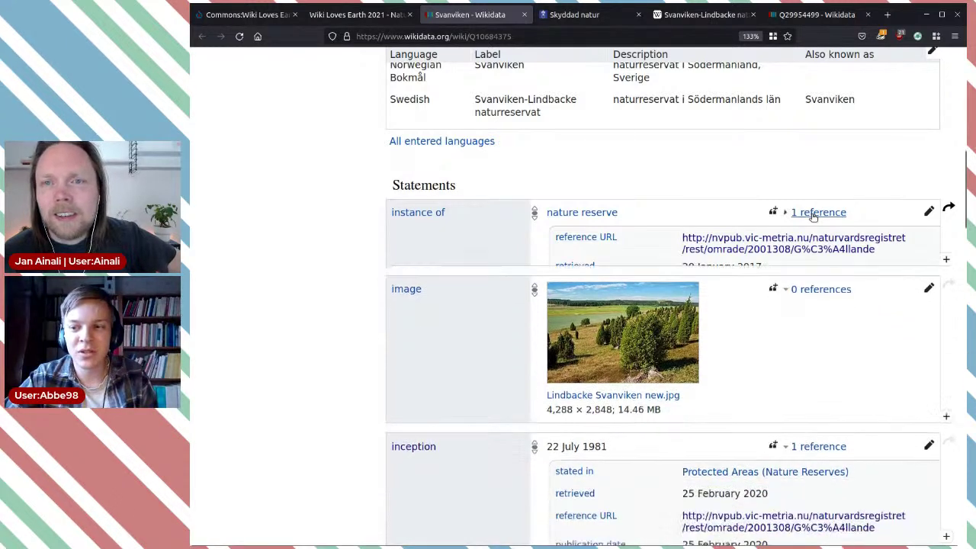
pyautogui.click(810, 213)
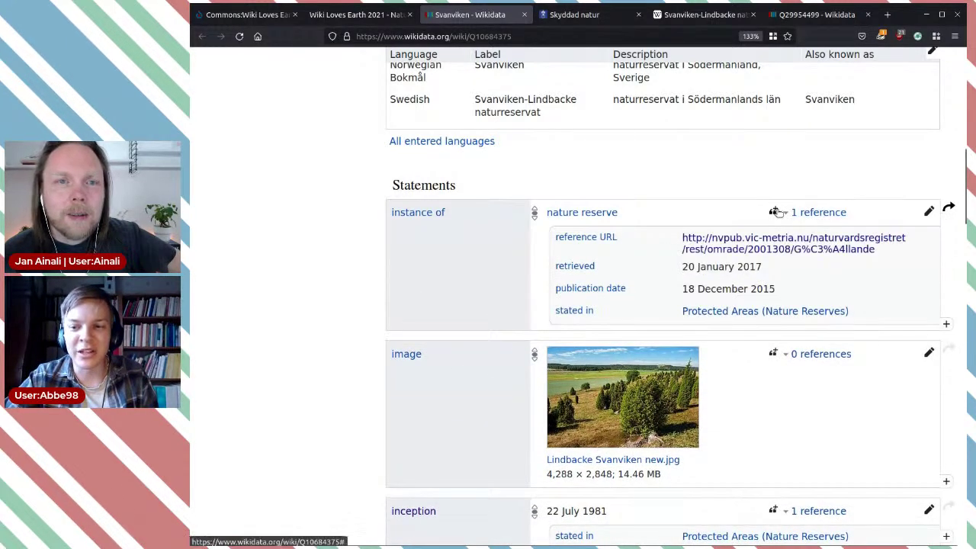
pyautogui.click(774, 212)
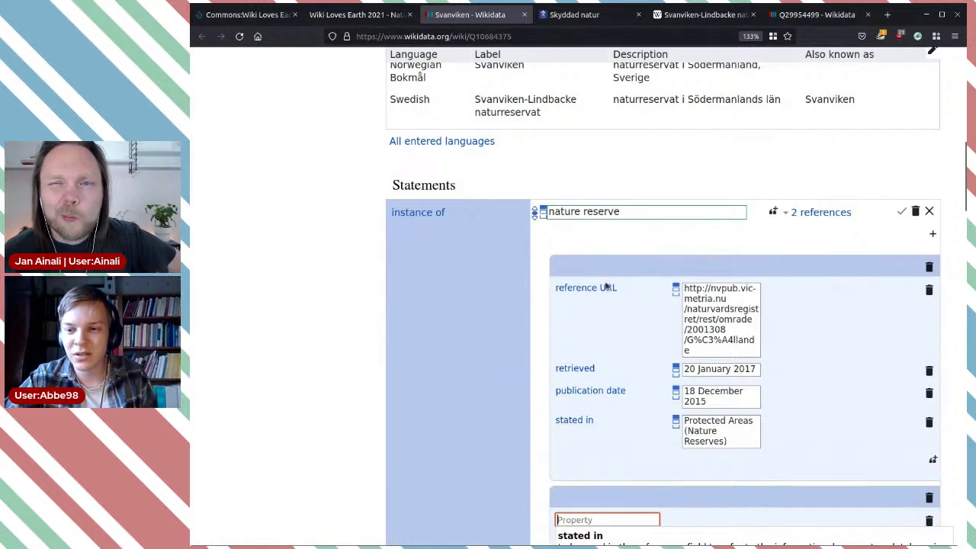
pyautogui.scroll(-3, 868, 366)
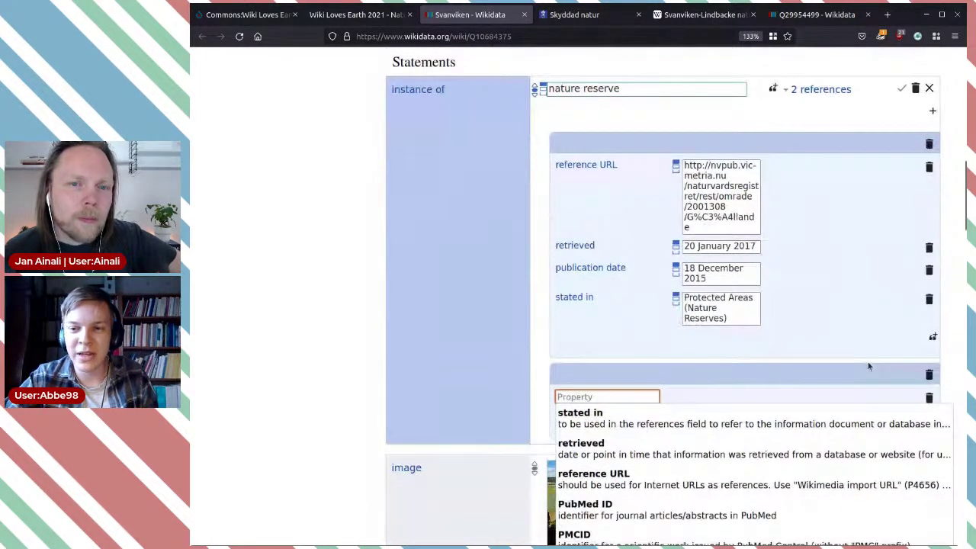
pyautogui.scroll(-5, 867, 366)
pyautogui.scroll(4, 829, 170)
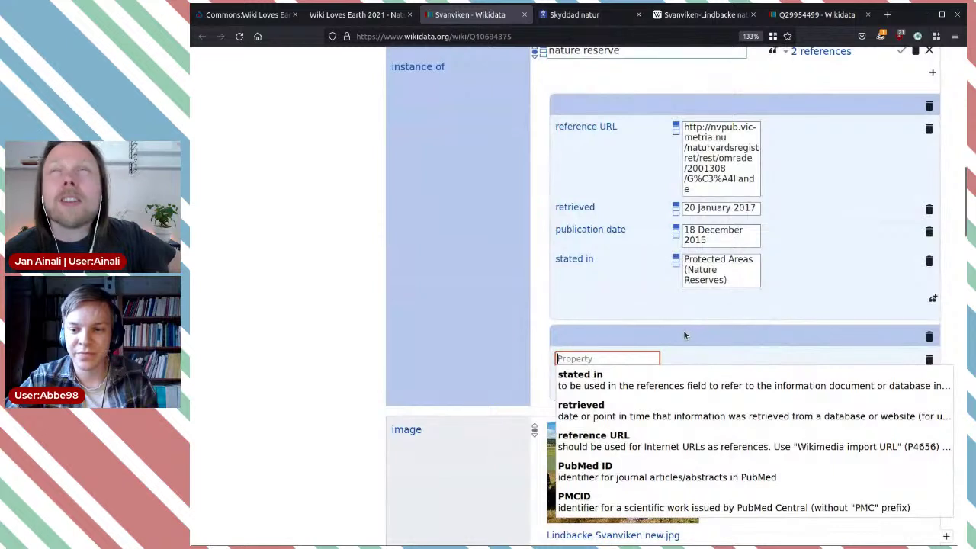
pyautogui.click(654, 442)
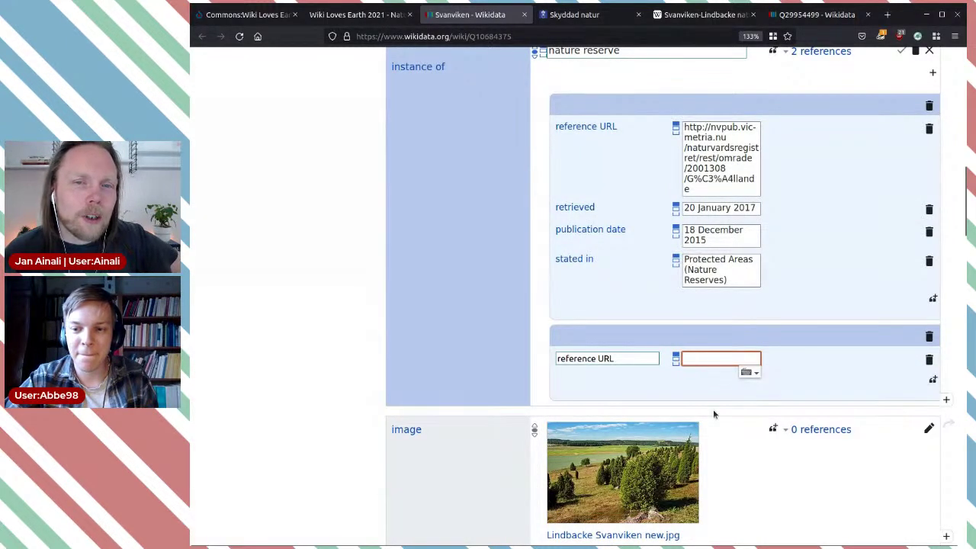
pyautogui.hotkey('ctrl', 'v')
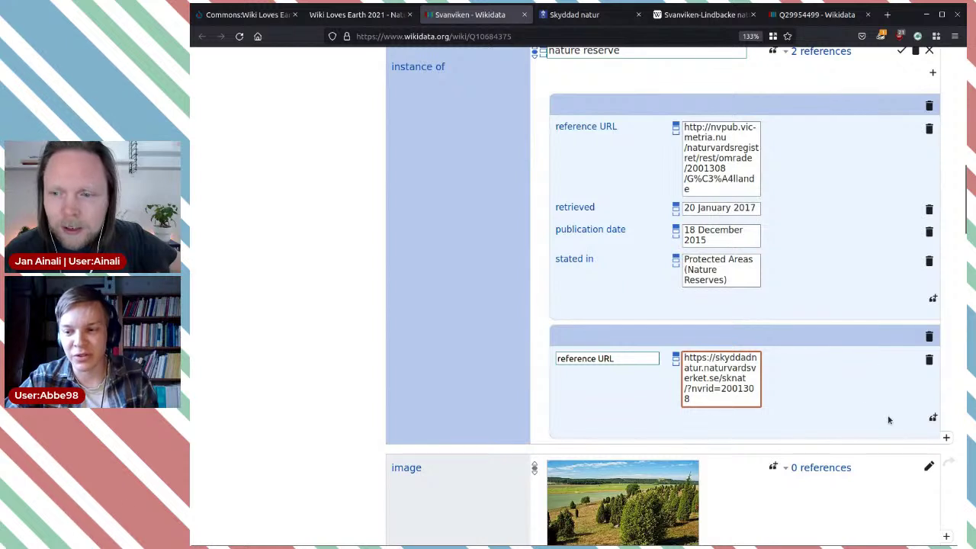
# Add a retrieved date of 14-05-2022 to the new reference
pyautogui.click(932, 417)
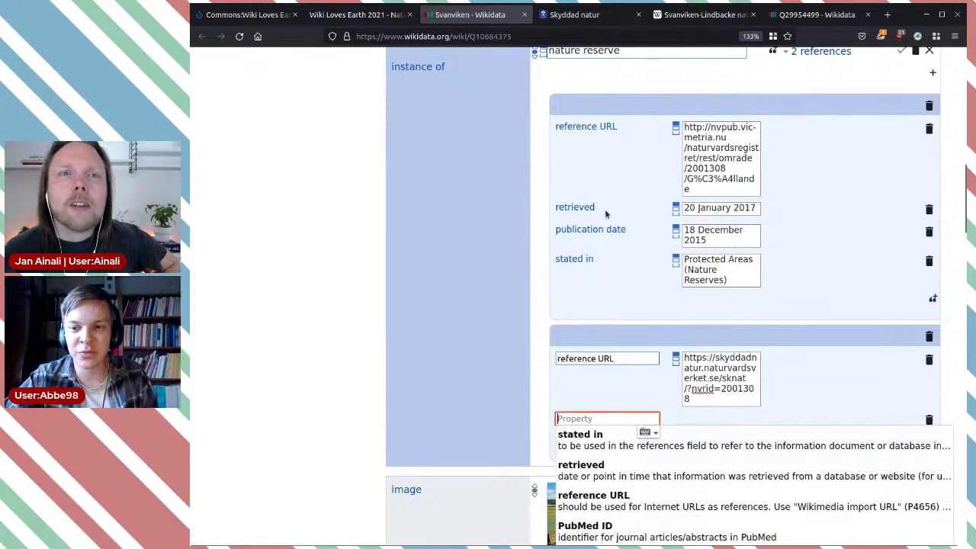
pyautogui.click(588, 466)
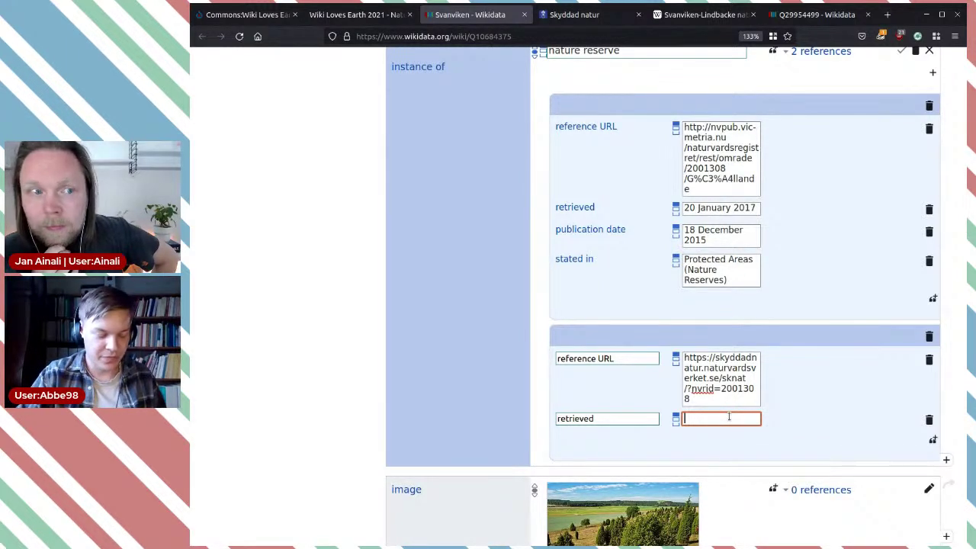
pyautogui.write('1')
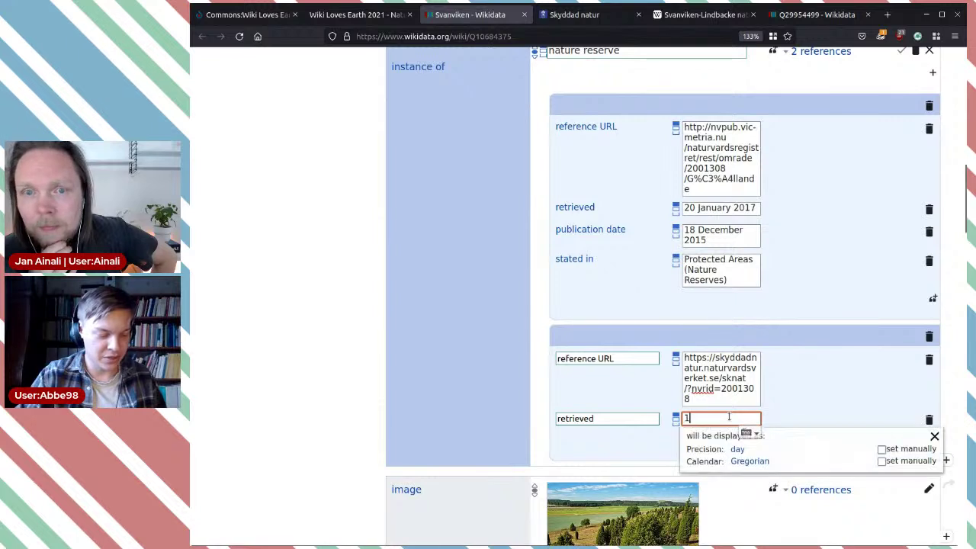
pyautogui.write('4-05')
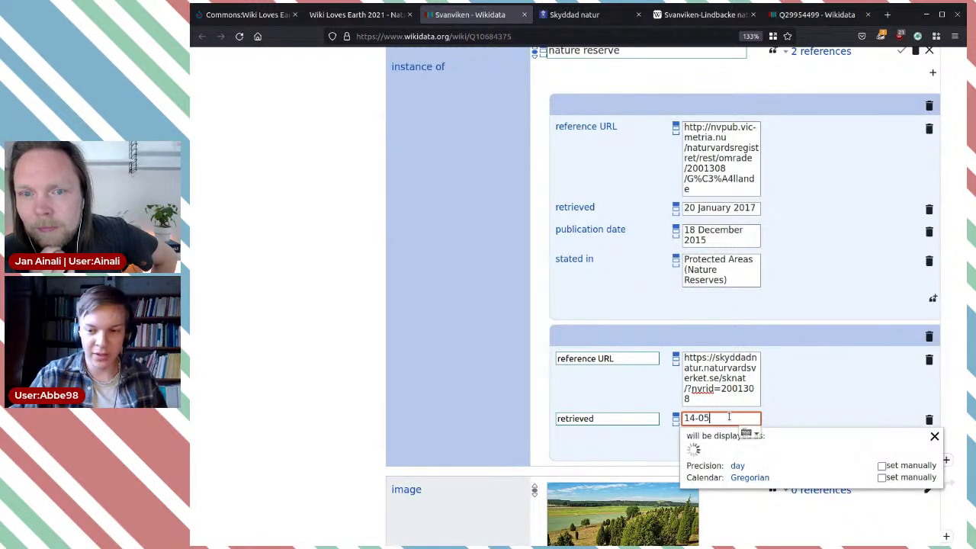
pyautogui.write('-22')
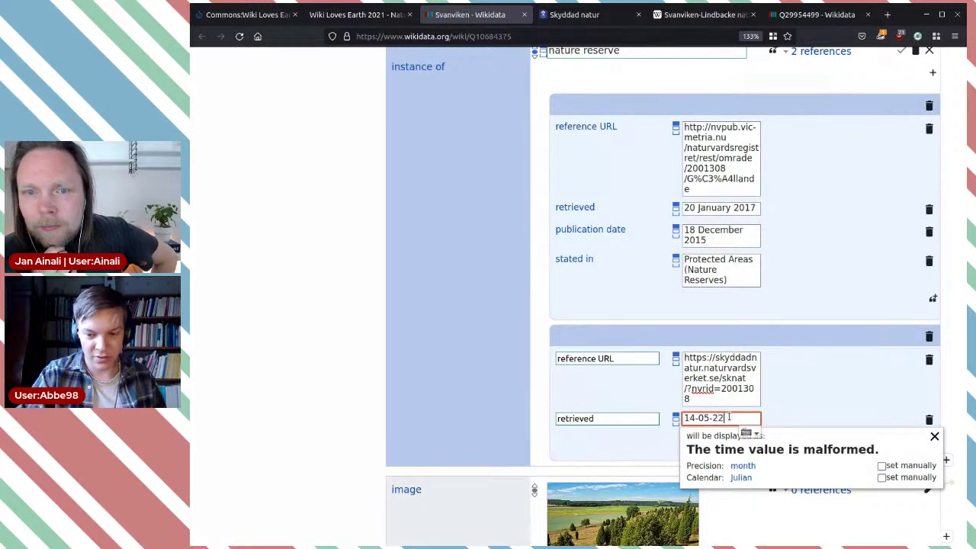
pyautogui.write('02')
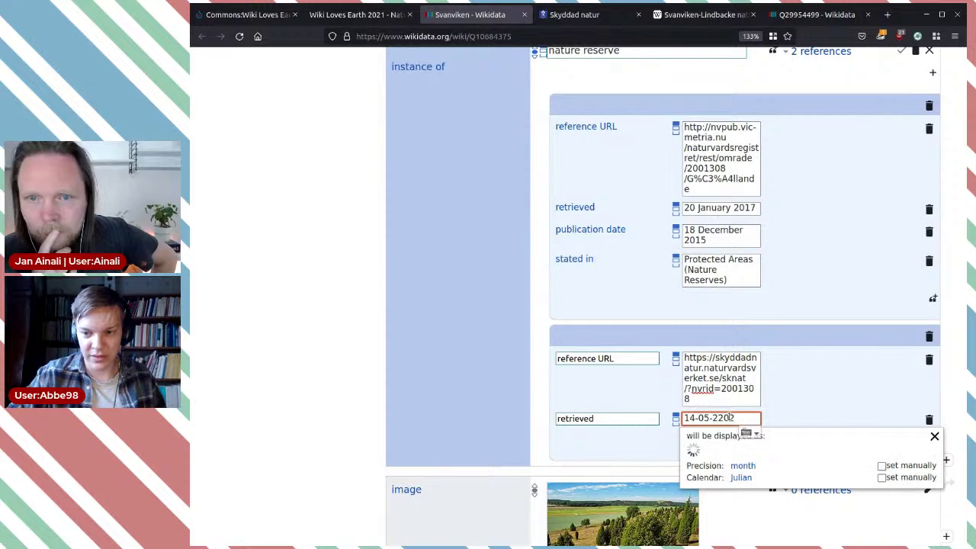
pyautogui.press('BackSpace')
pyautogui.press('BackSpace')
pyautogui.press('BackSpace')
pyautogui.write('022')
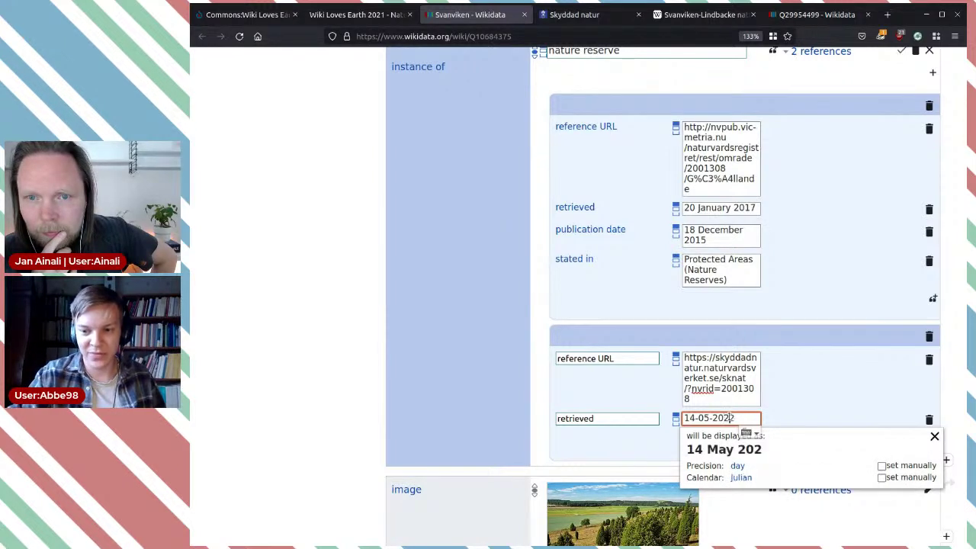
pyautogui.click(836, 409)
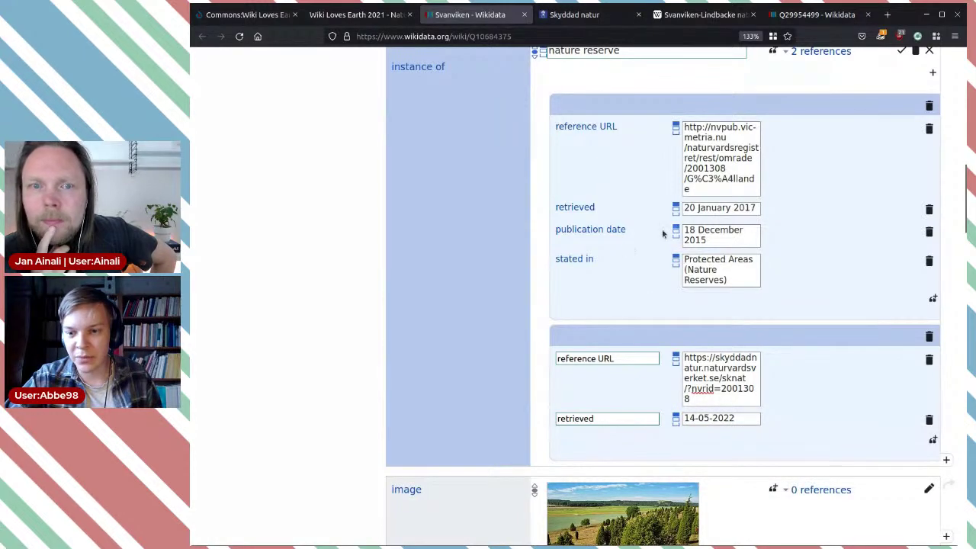
# Check the Svanviken record on Skyddad natur and copy the first reference's stated in value, Protected Areas (Nature Reserves)
pyautogui.click(572, 15)
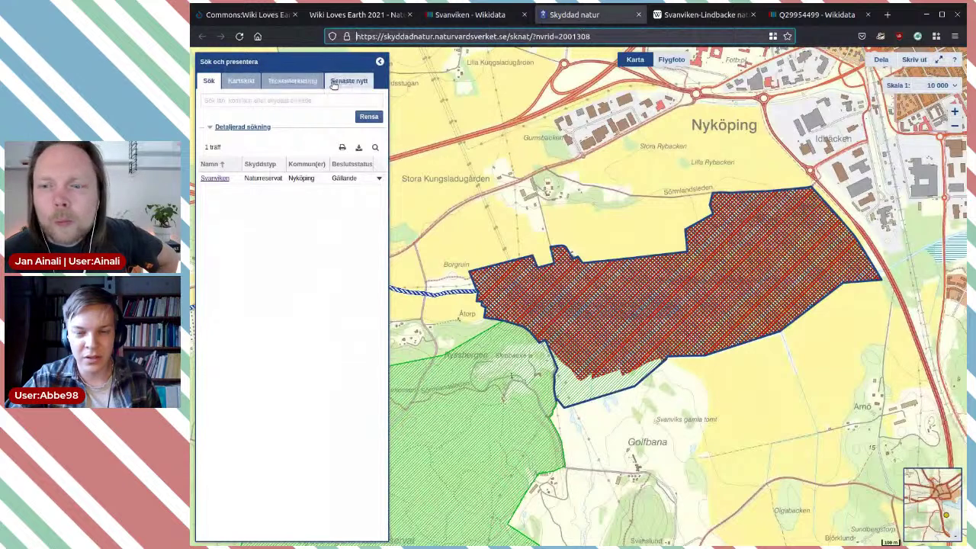
pyautogui.click(362, 186)
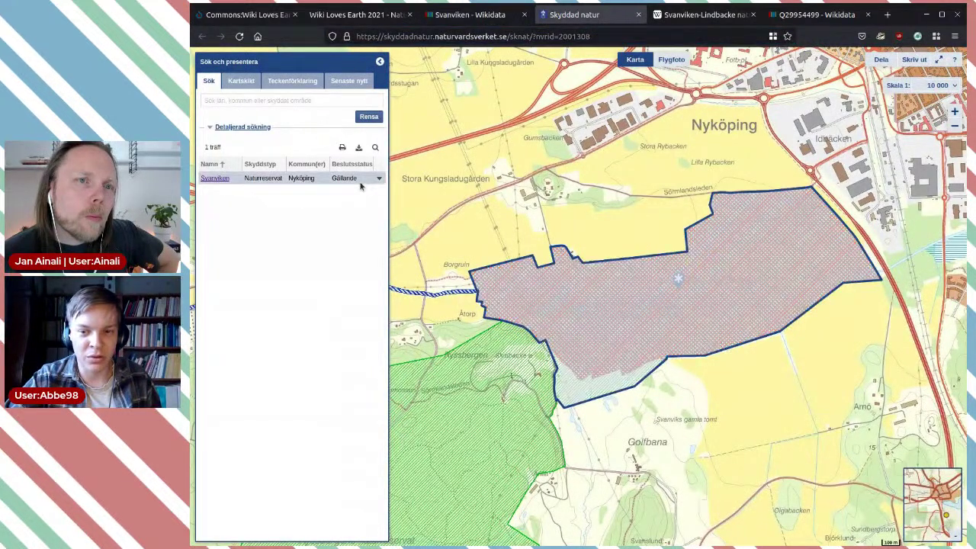
pyautogui.click(456, 17)
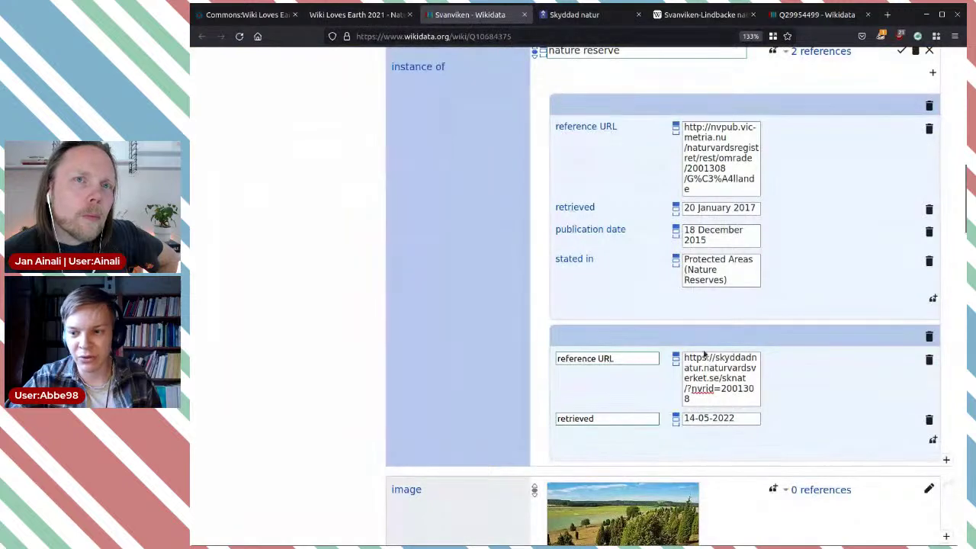
pyautogui.click(730, 276)
pyautogui.hotkey('ctrl', 'a')
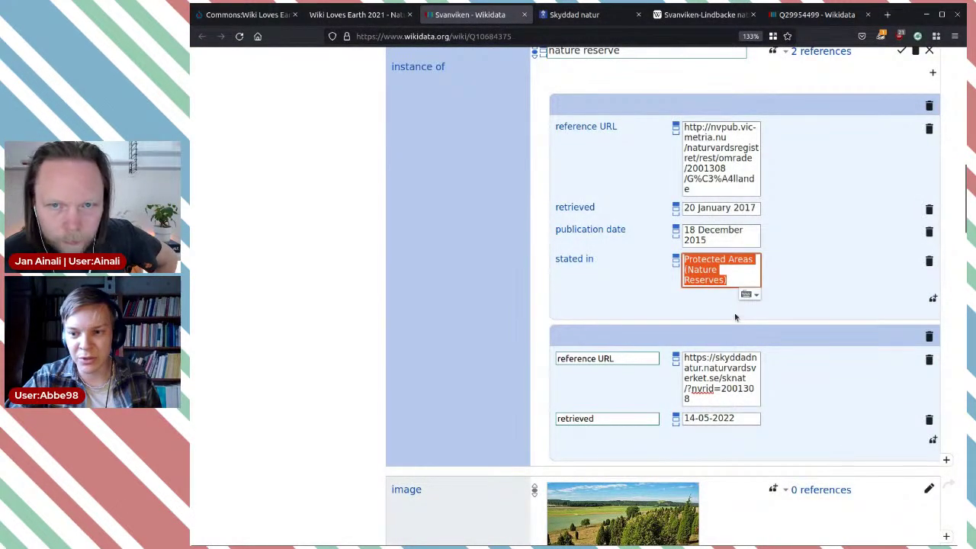
# Add stated in Protected Areas (Nature Reserves) to the new reference and publish the instance of statement
pyautogui.click(933, 441)
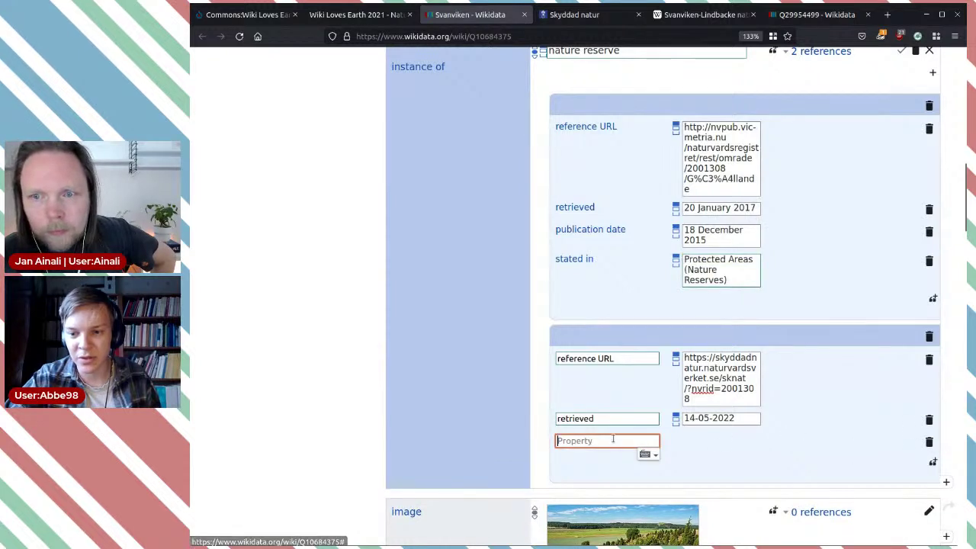
pyautogui.click(579, 462)
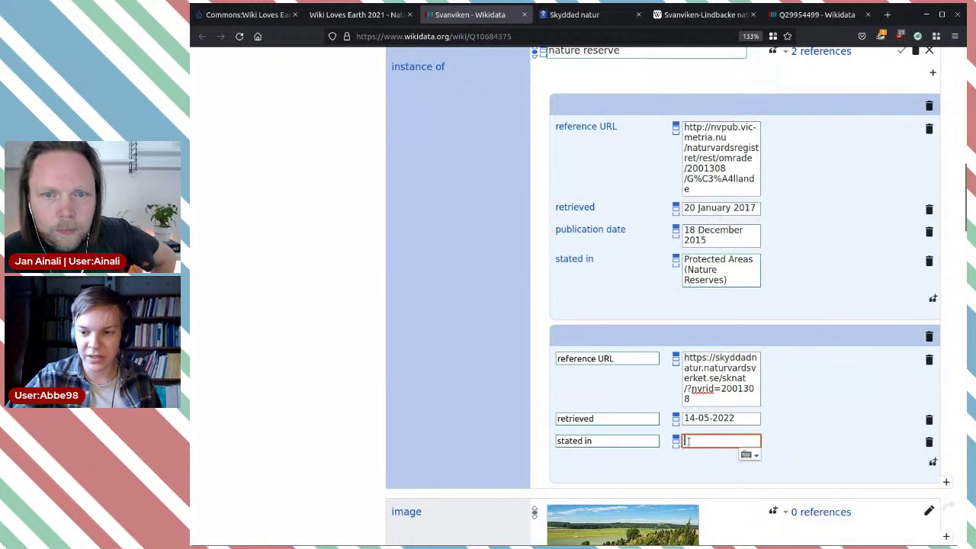
pyautogui.write('Protected Areas')
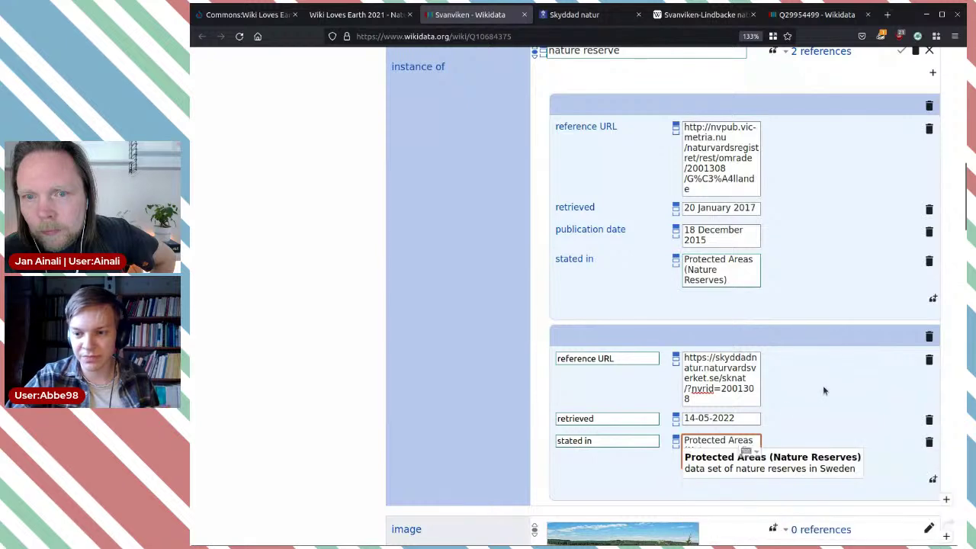
pyautogui.click(761, 466)
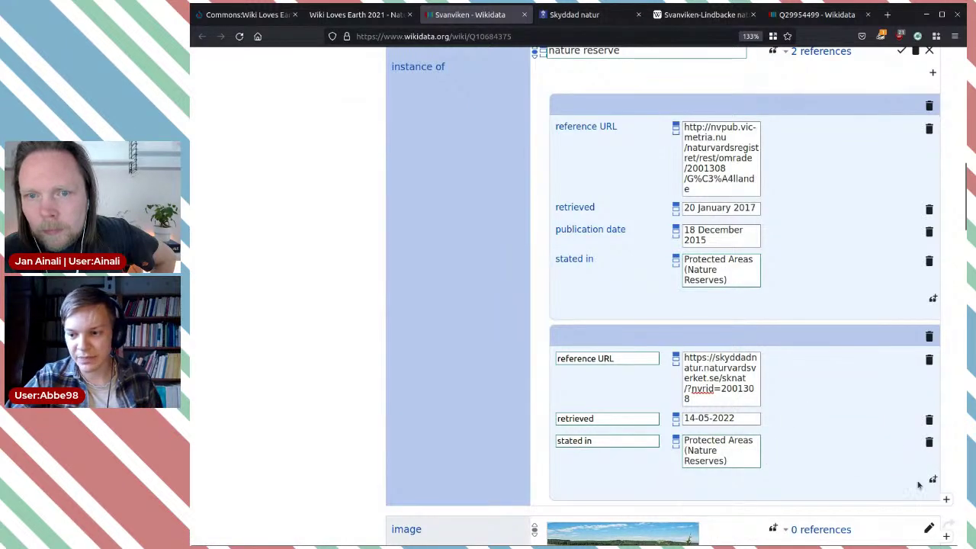
pyautogui.scroll(-3, 812, 397)
pyautogui.scroll(5, 848, 362)
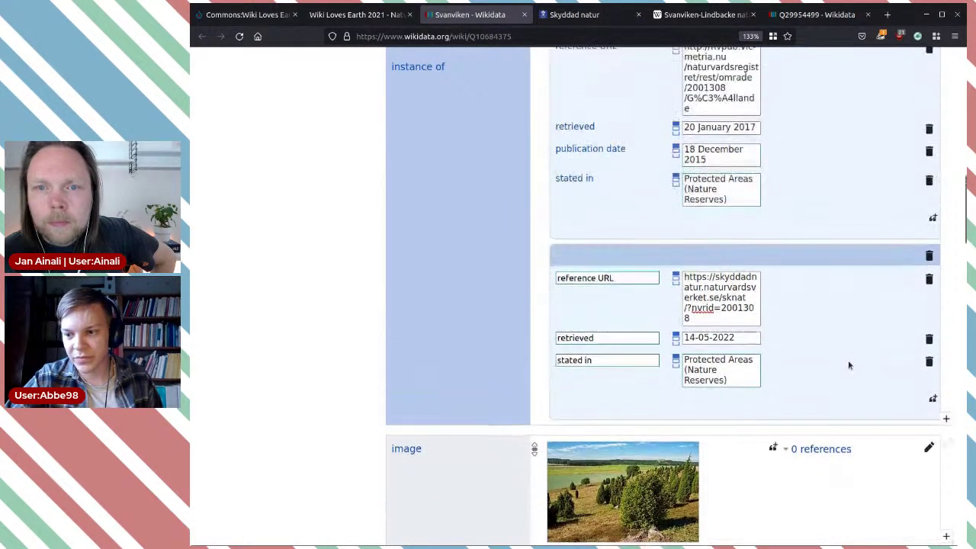
pyautogui.click(901, 127)
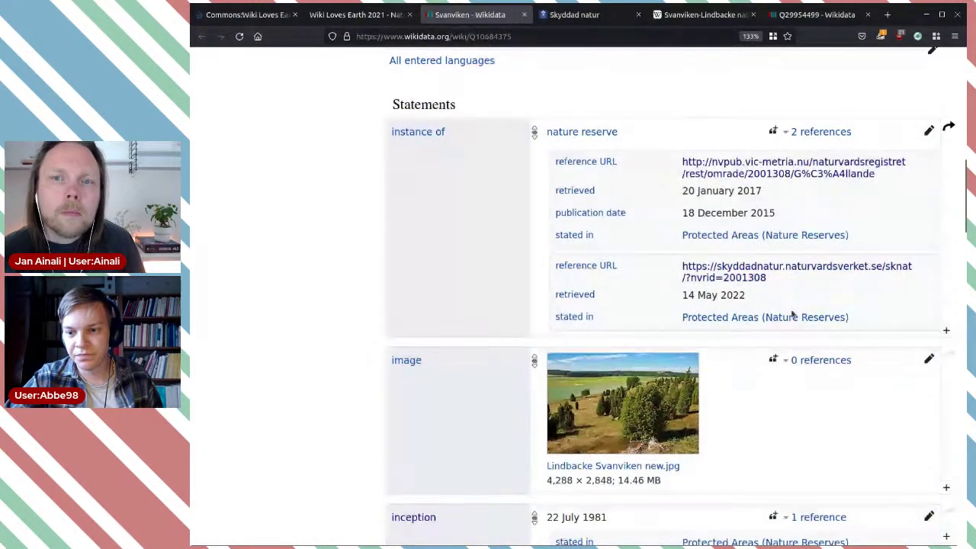
pyautogui.click(929, 131)
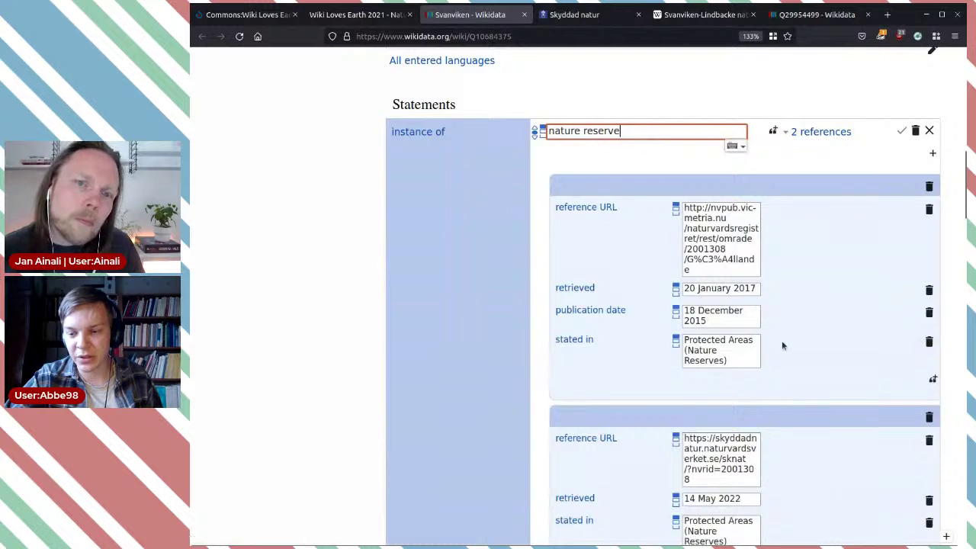
pyautogui.scroll(-2, 833, 317)
pyautogui.click(933, 400)
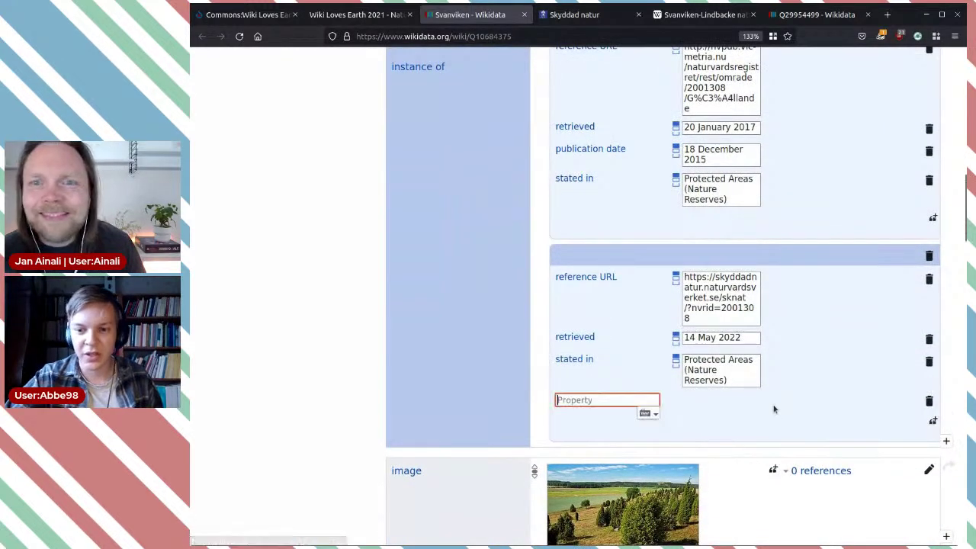
pyautogui.scroll(-2, 796, 321)
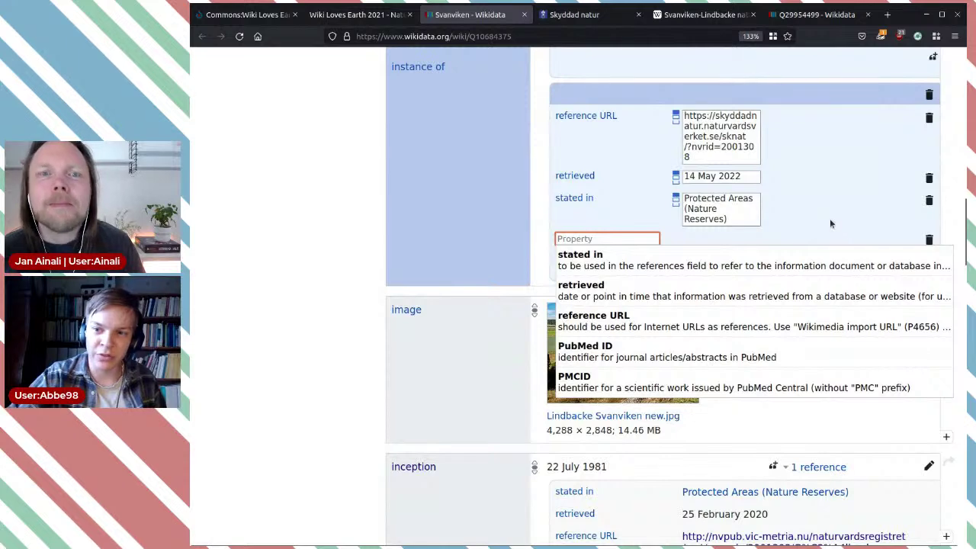
pyautogui.scroll(1, 830, 221)
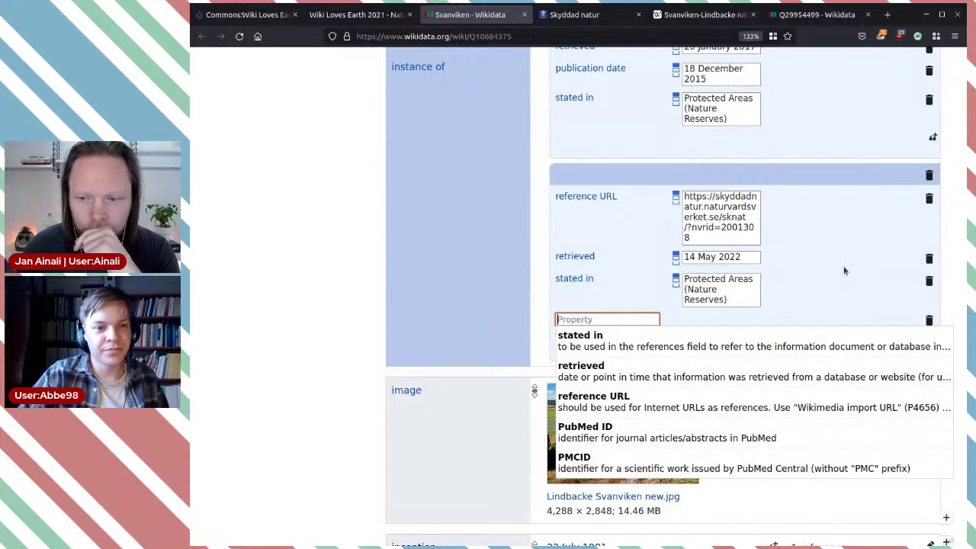
pyautogui.write('deprec')
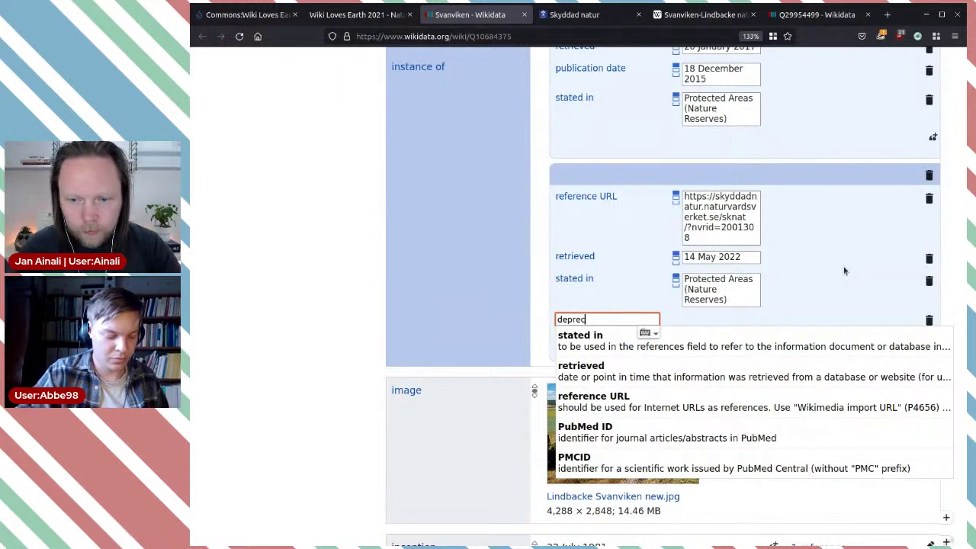
pyautogui.write('ated')
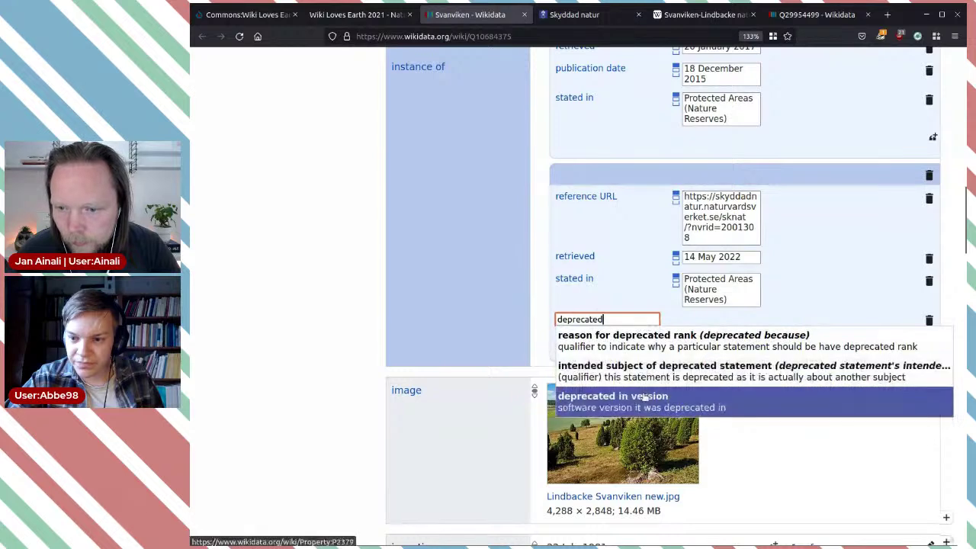
pyautogui.click(619, 318)
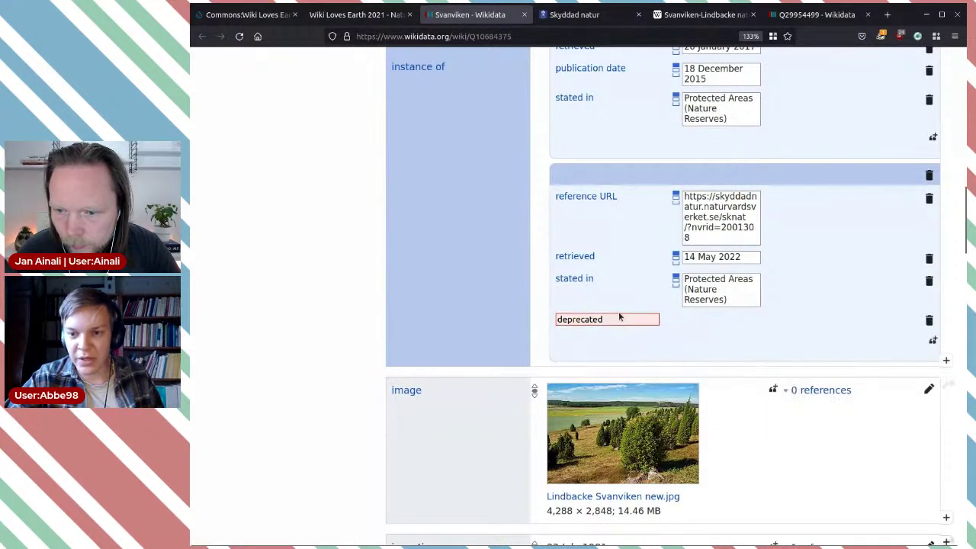
pyautogui.doubleClick(608, 319)
pyautogui.press('BackSpace')
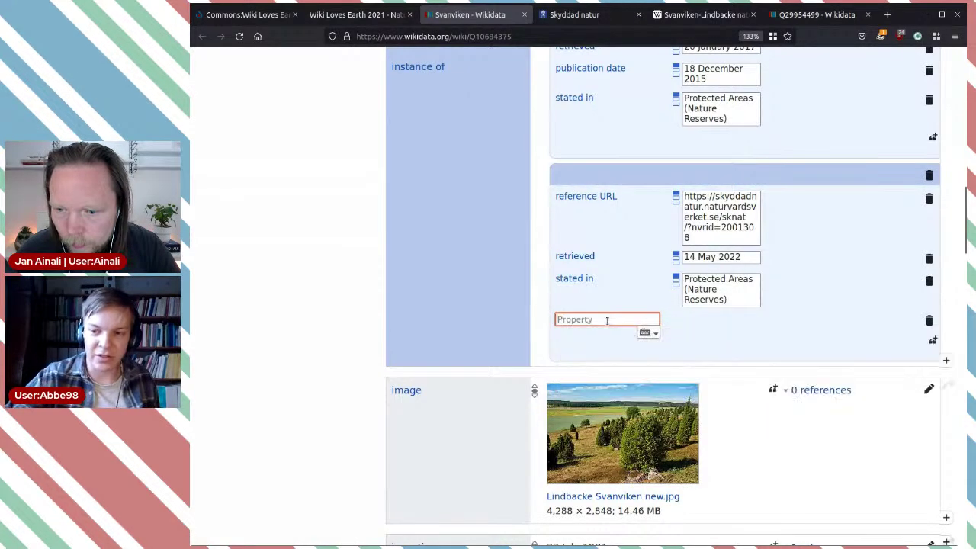
pyautogui.click(928, 321)
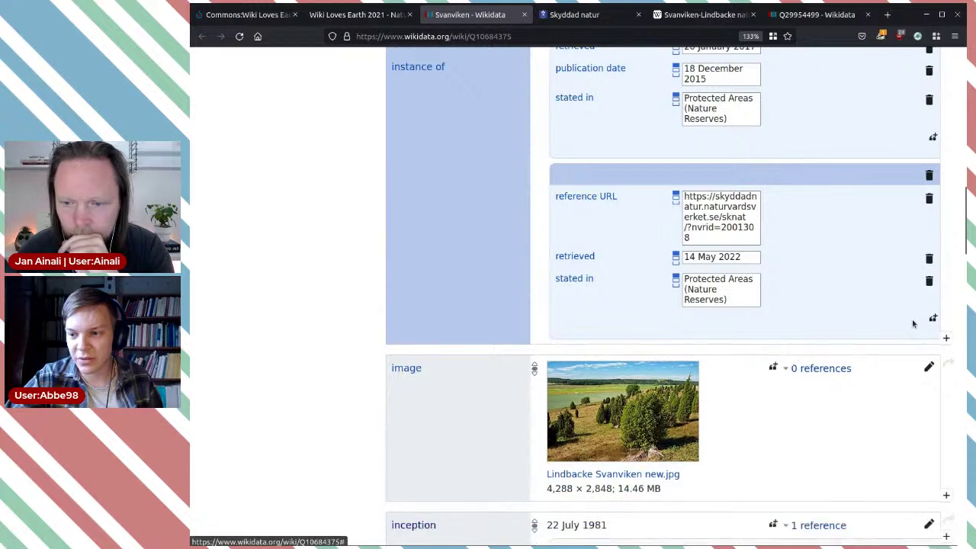
pyautogui.scroll(3, 867, 335)
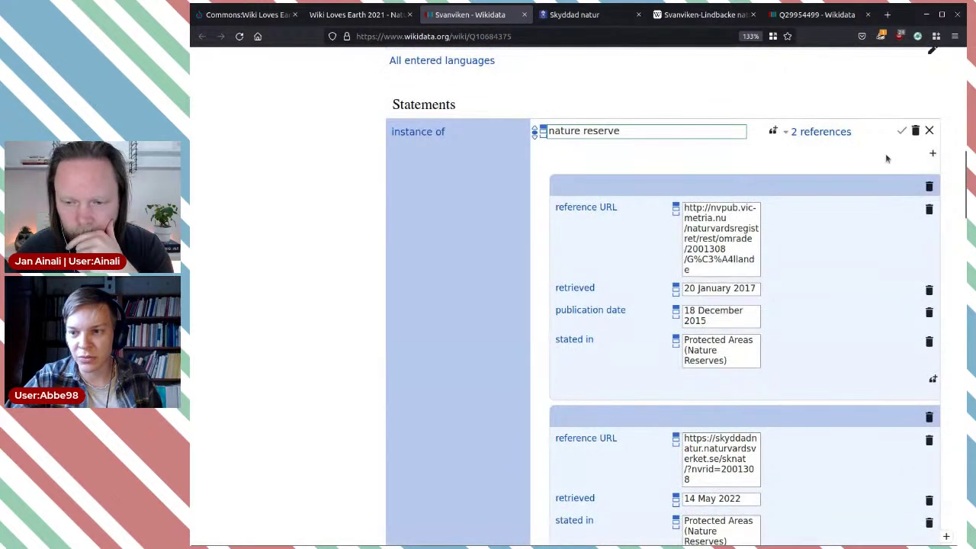
pyautogui.click(929, 131)
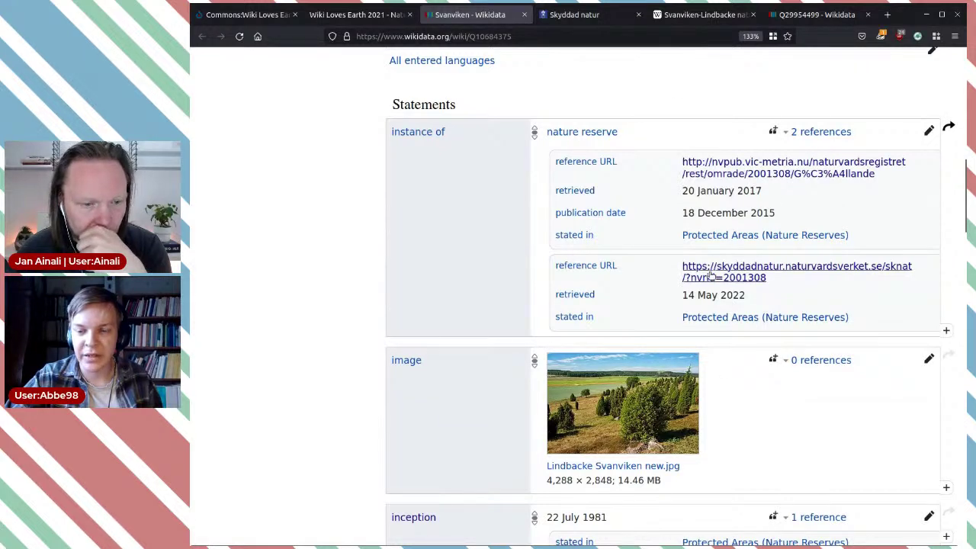
pyautogui.scroll(4, 709, 275)
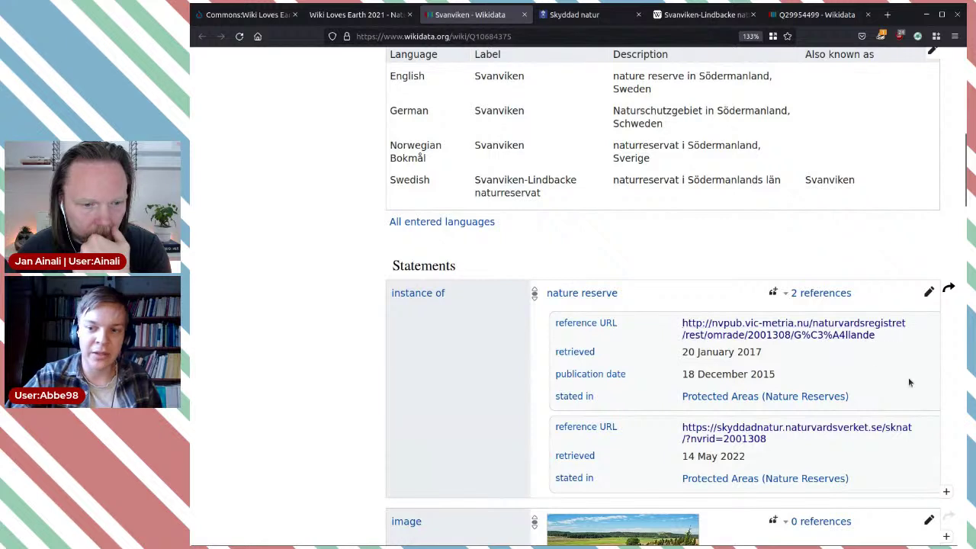
pyautogui.moveTo(909, 406); pyautogui.dragTo(554, 324)
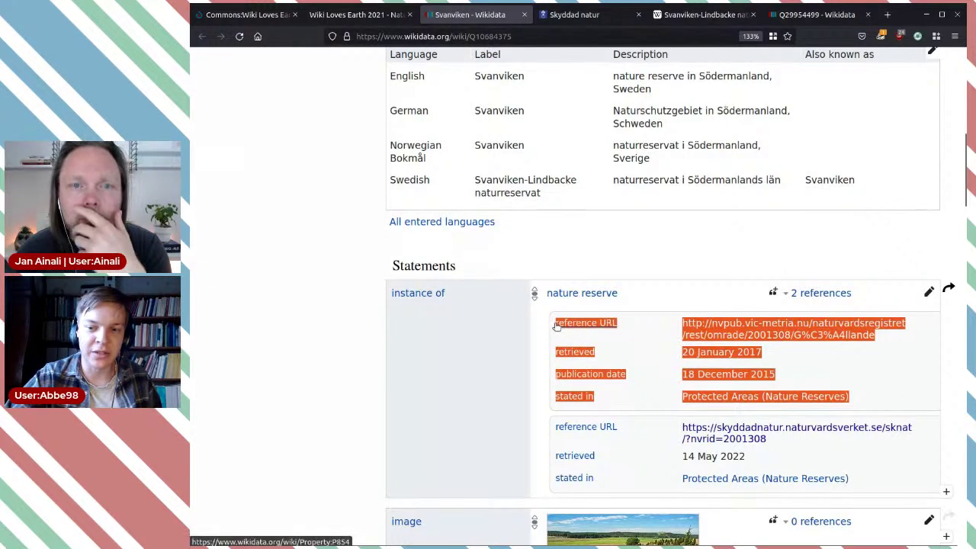
pyautogui.click(666, 311)
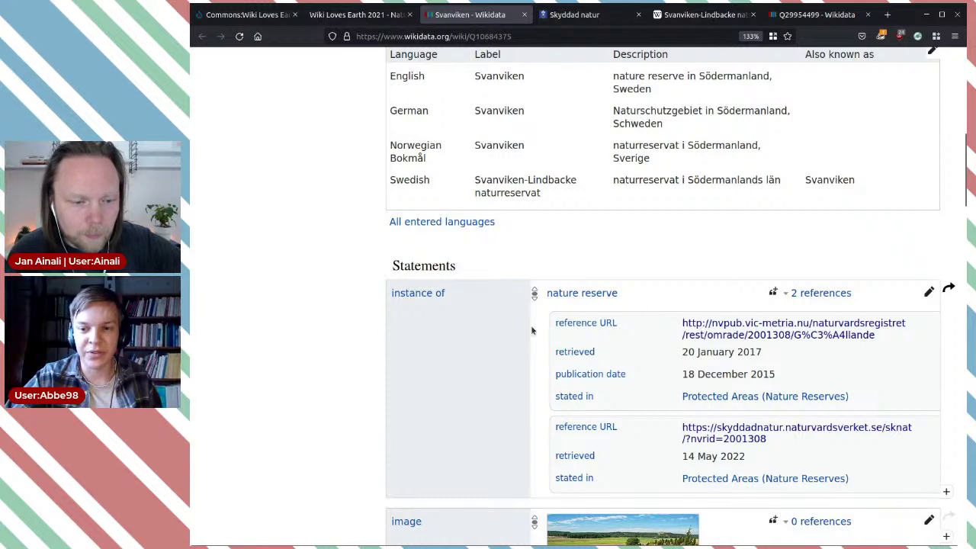
pyautogui.moveTo(848, 396); pyautogui.dragTo(540, 321)
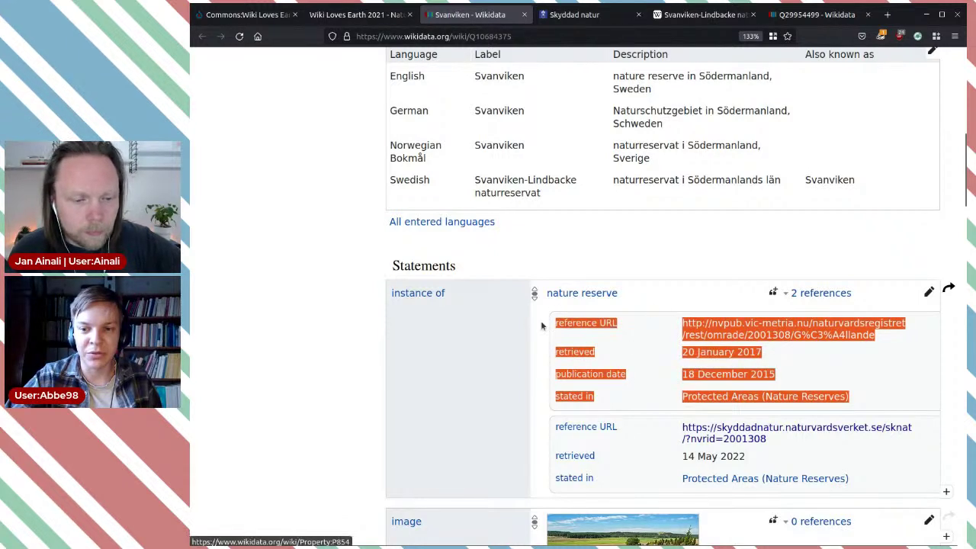
pyautogui.click(523, 340)
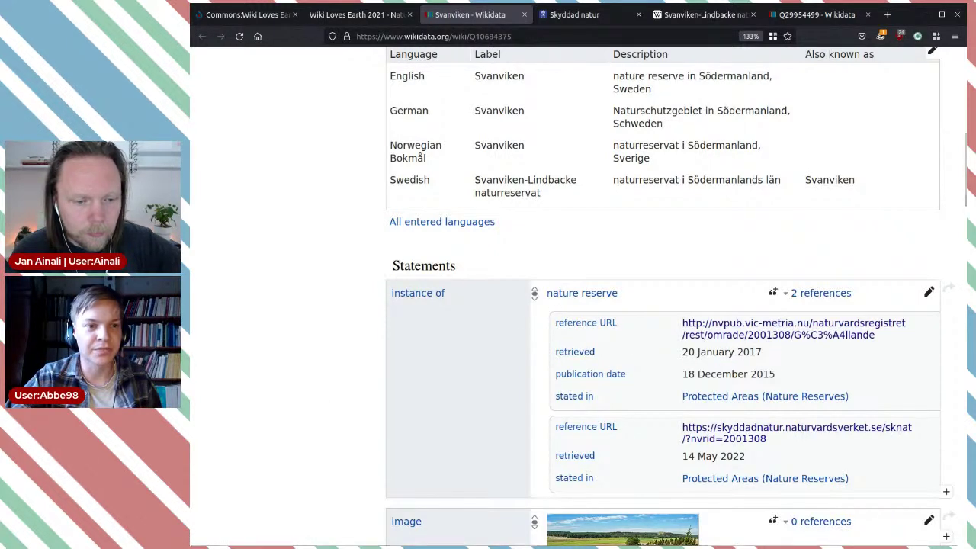